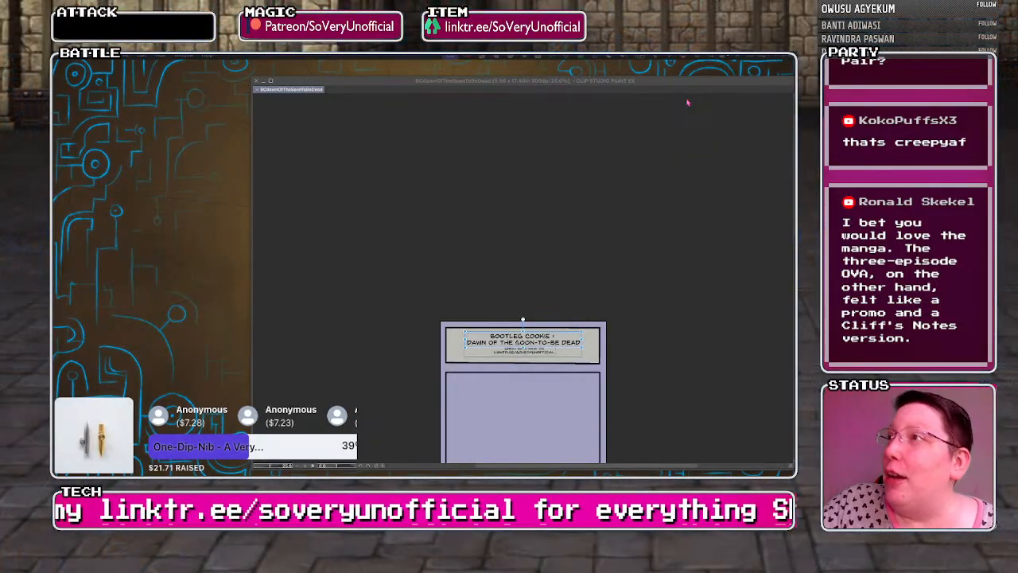
- Collapse the frames-with-title folder, then make the pencil layer active and choose the Blue Real Pencil for sketching
left_click(524, 76)
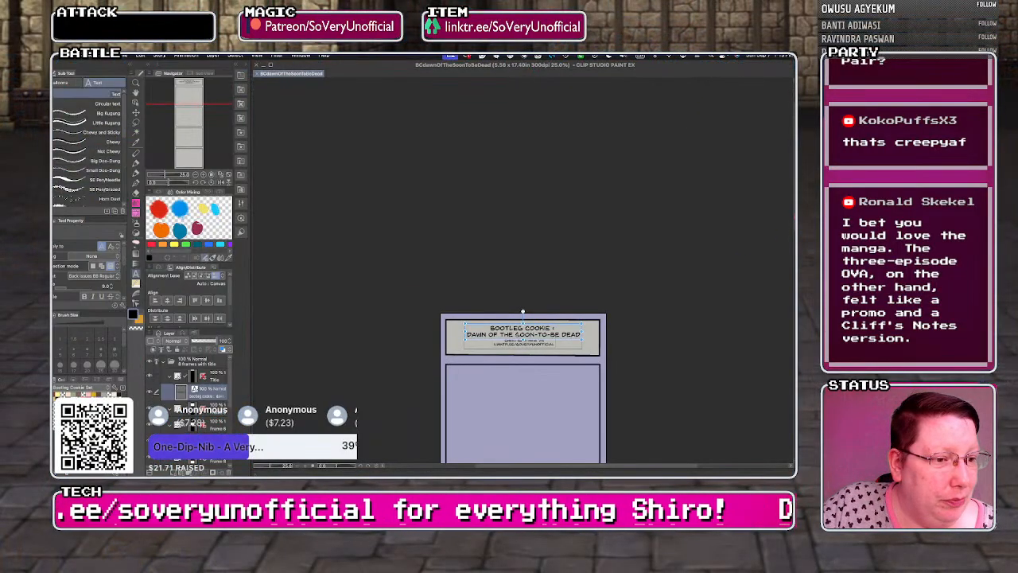
scroll(523, 270, "down", 5)
scroll(523, 270, "up", 1)
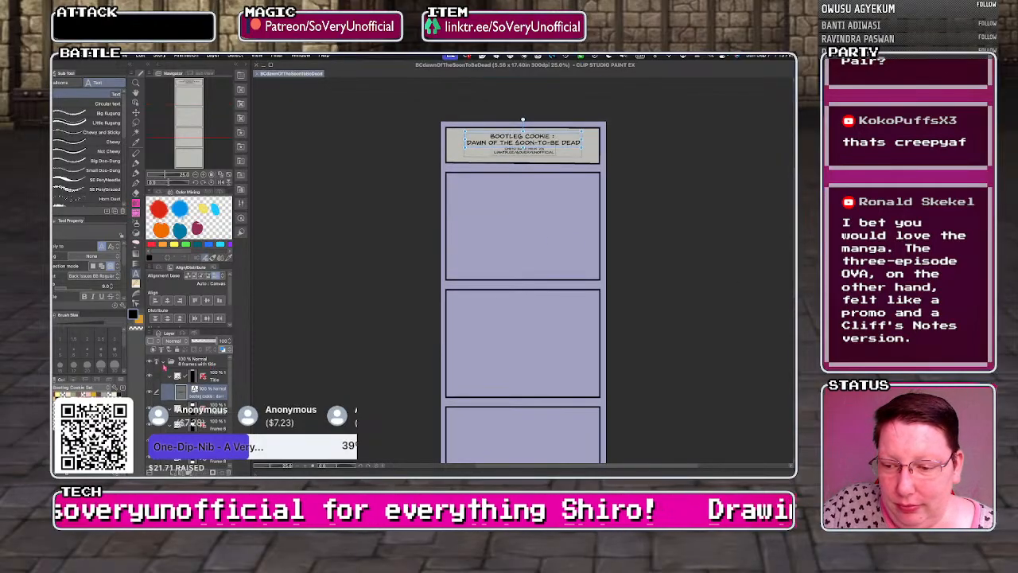
left_click(164, 361)
left_click(159, 268)
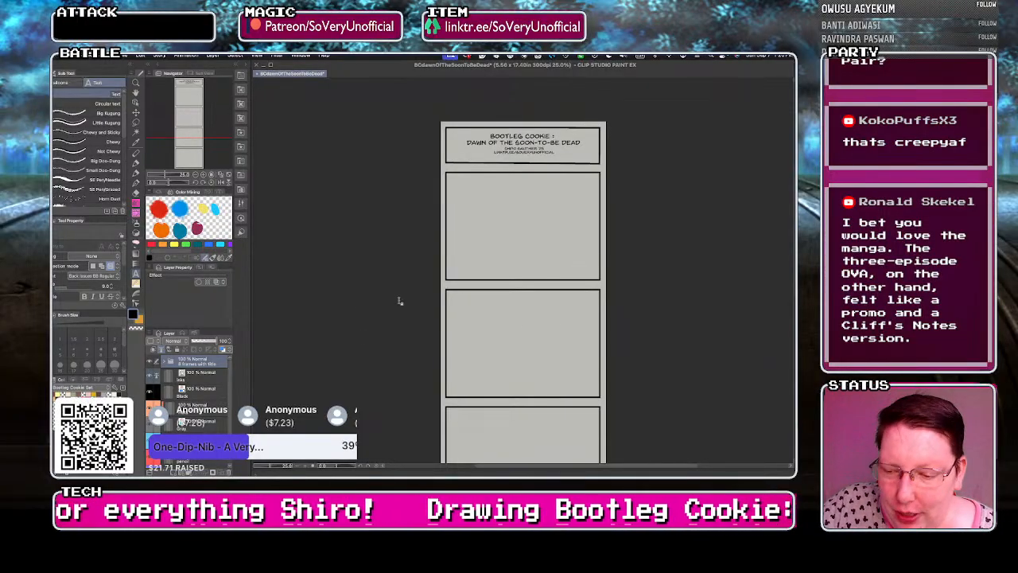
left_click(191, 360)
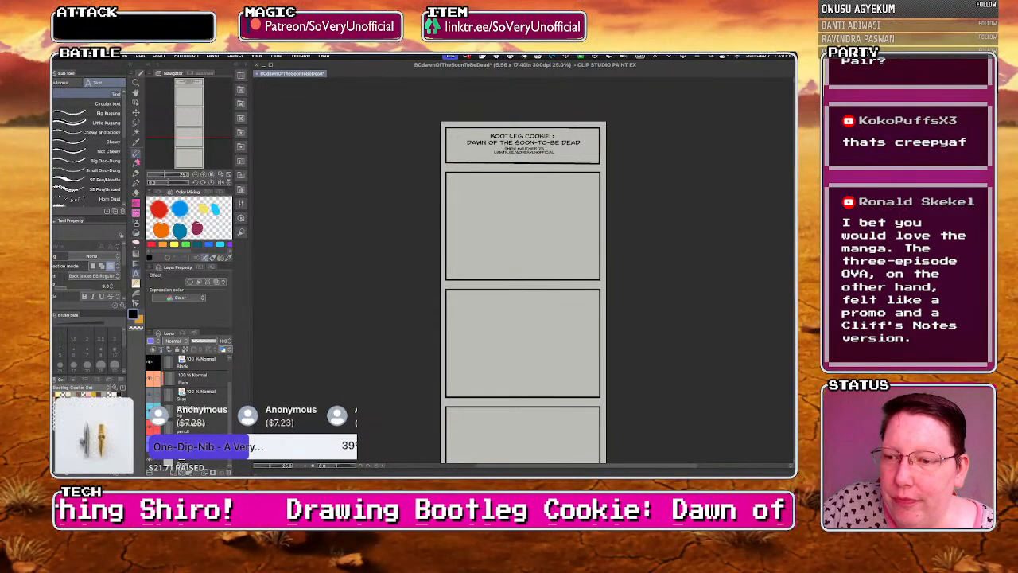
left_click(136, 155)
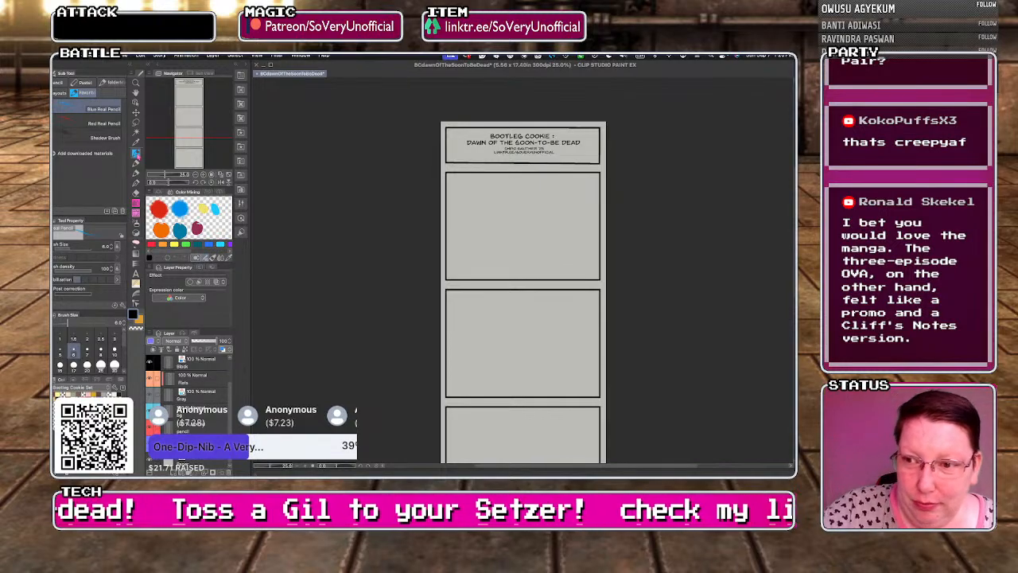
scroll(440, 274, "down", 2)
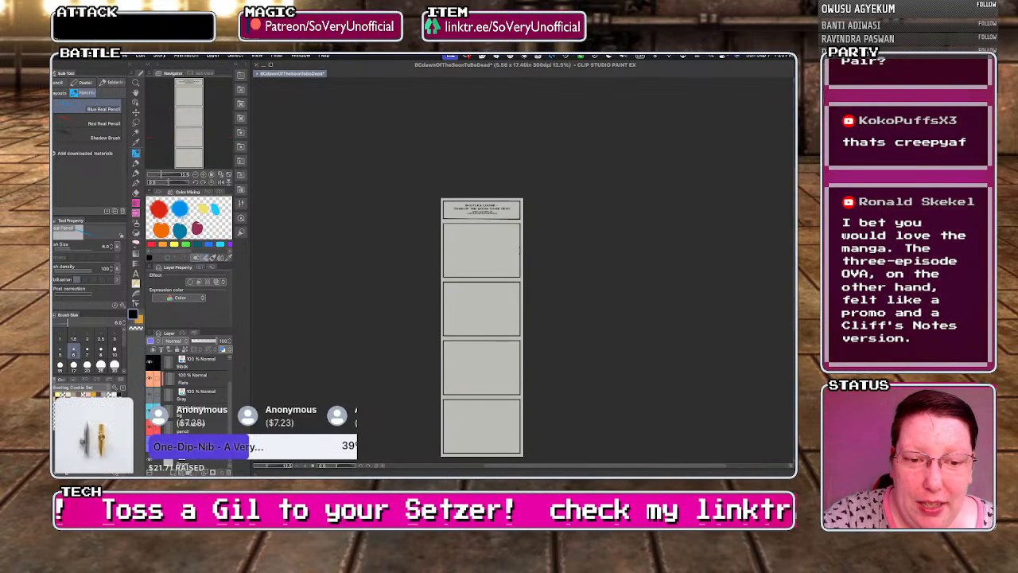
scroll(520, 249, "up", 3)
scroll(310, 261, "up", 1)
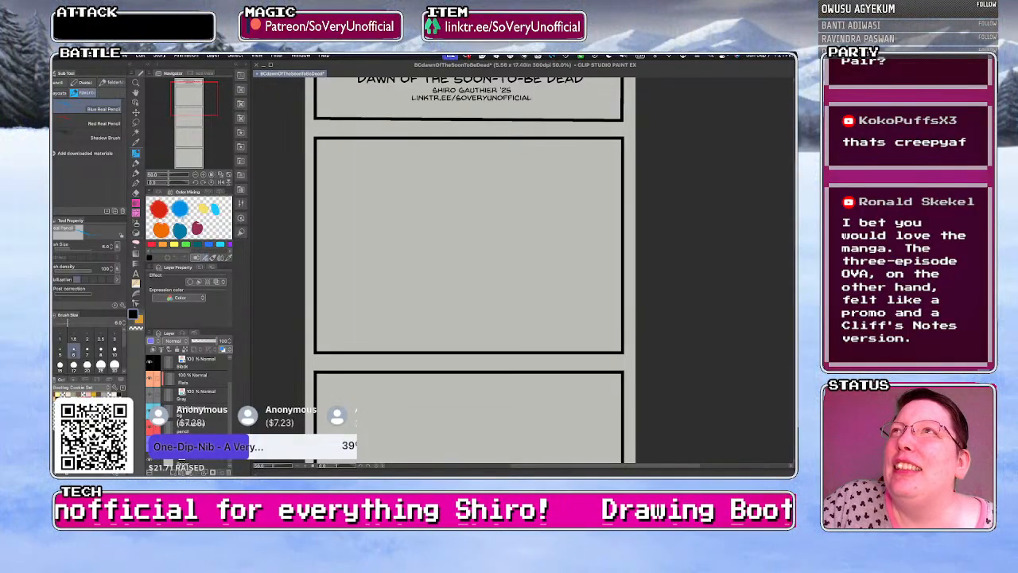
- Paste the script caption starting "I dumped him the day before" as text in the upper-left area of the first story panel
key("super+Tab")
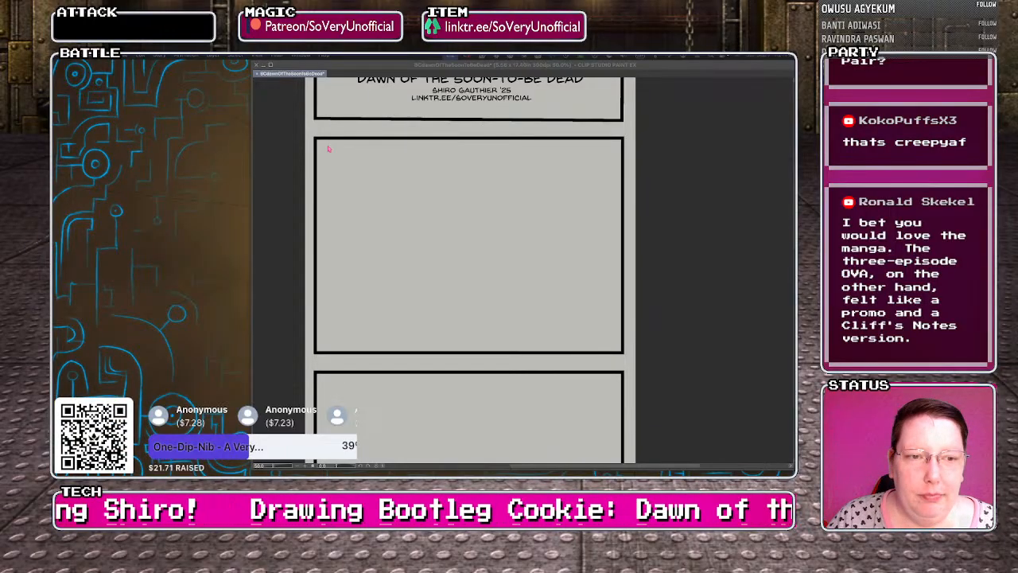
left_click(781, 98)
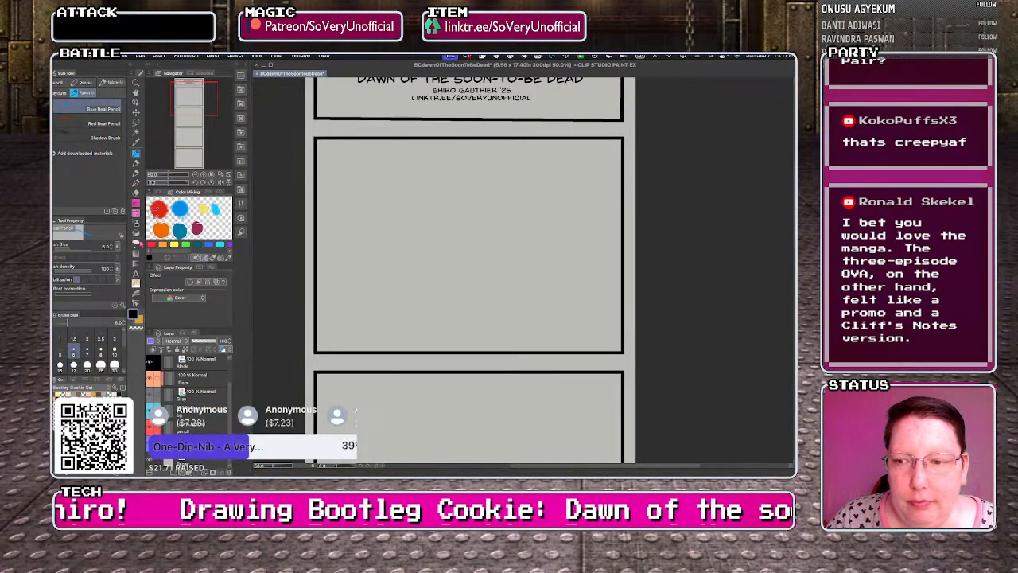
key("t")
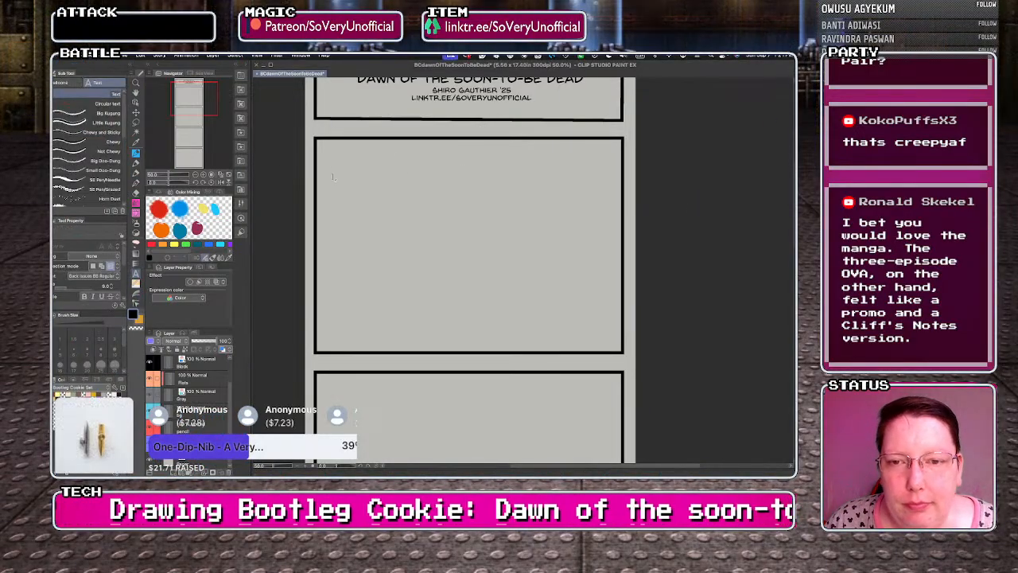
left_click(331, 163)
key("ctrl+v")
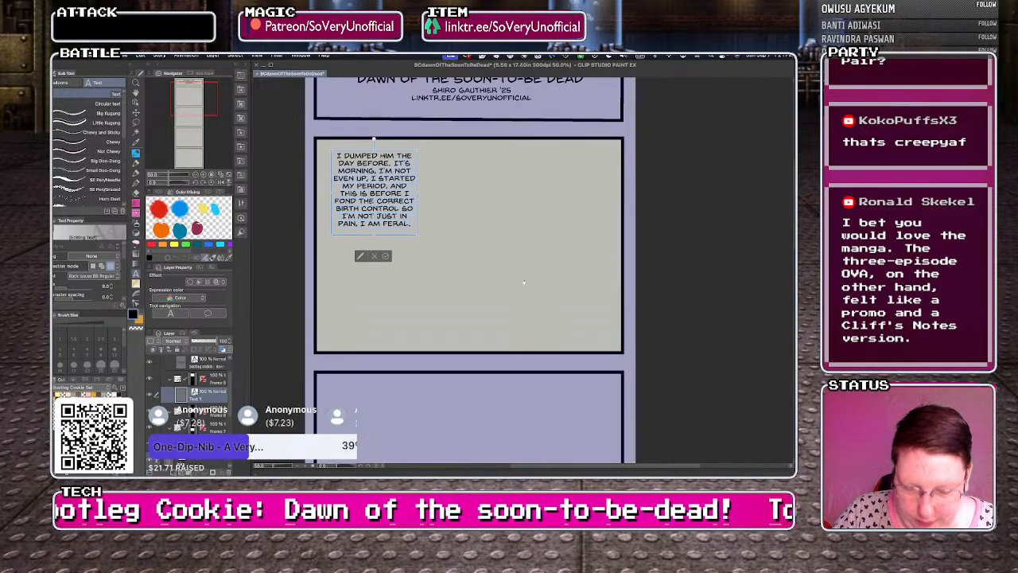
- Cut everything after "I DUMPED HIM THE DAY BEFORE." and shrink the caption's box to two lines in the panel's upper-left corner
key("super+x")
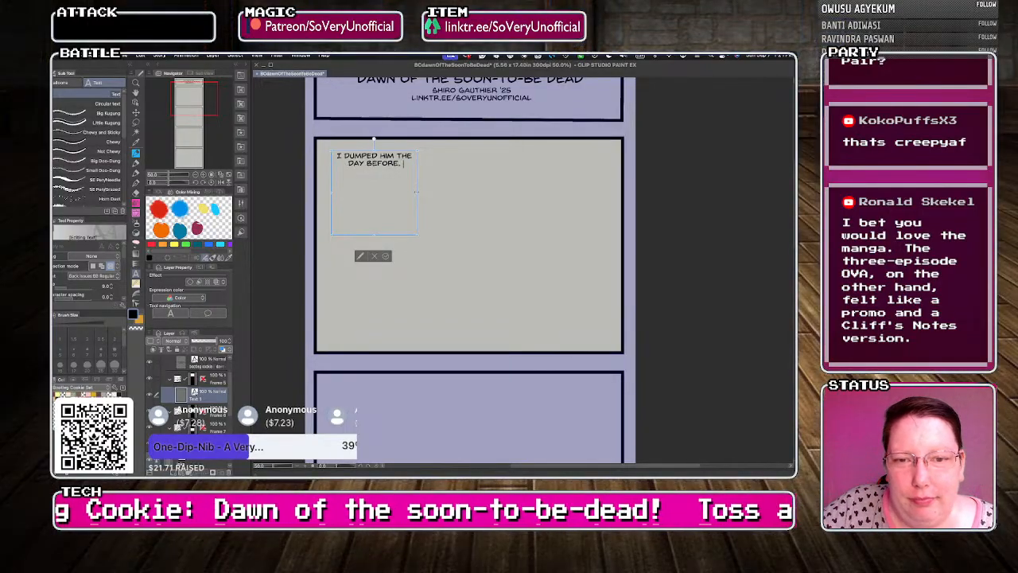
left_click_drag(417, 191, 409, 191)
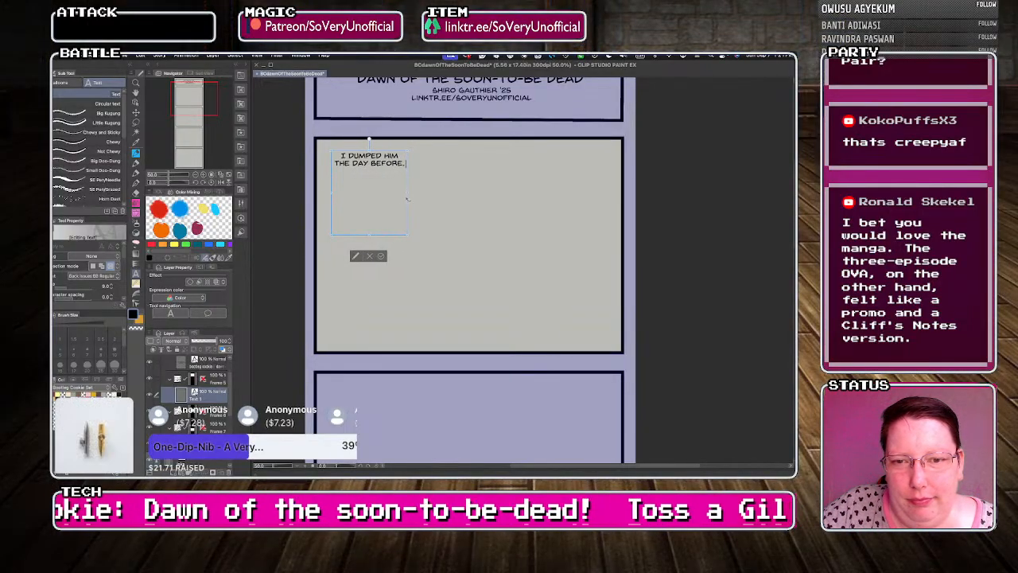
left_click_drag(368, 235, 356, 170)
left_click(376, 189)
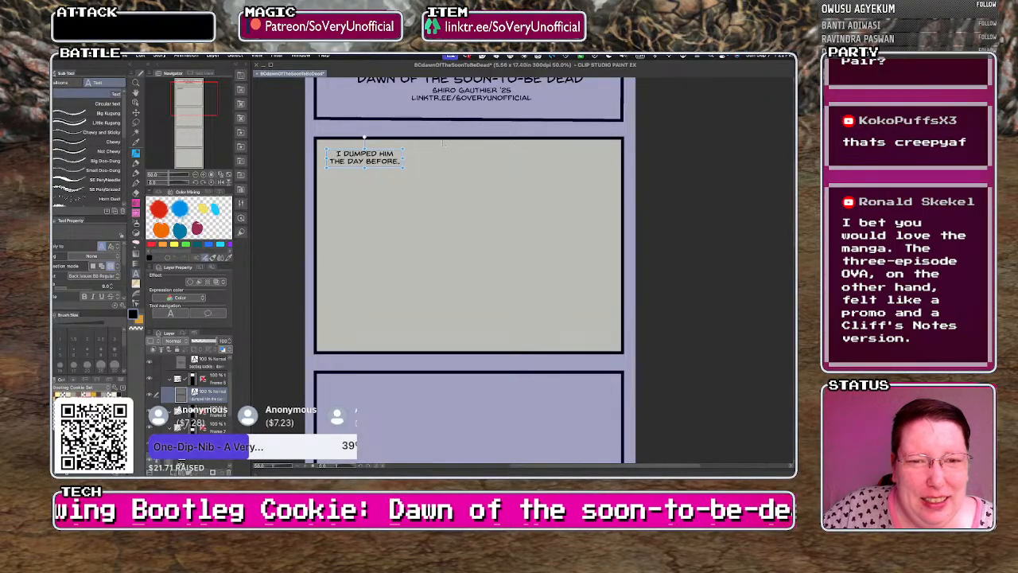
- Paste the cut text starting "It's morning, I'm not even up" as a second caption and enlarge its box to fit five lines
left_click(522, 161)
key("ctrl+v")
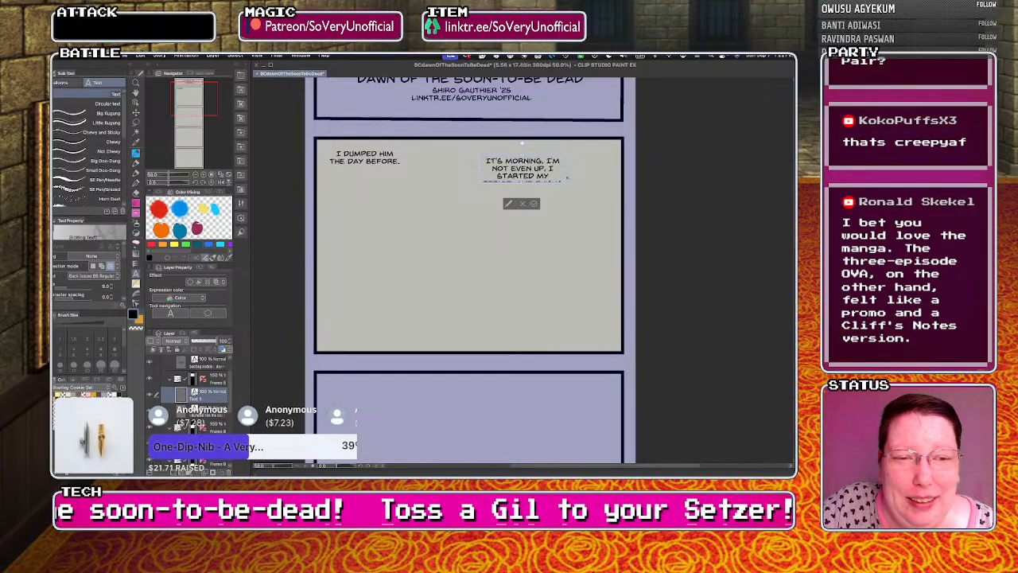
left_click_drag(522, 183, 521, 229)
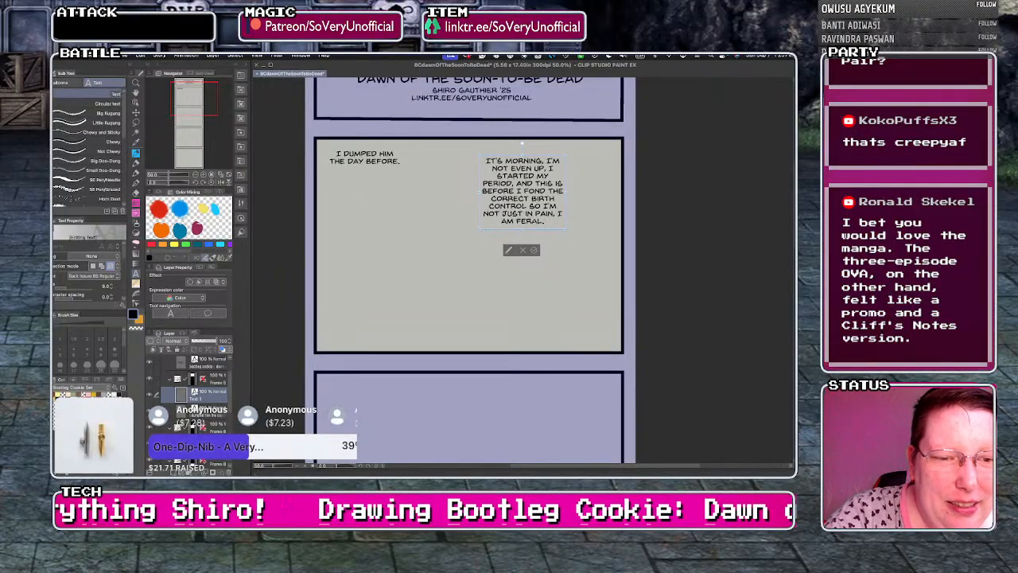
key("Return")
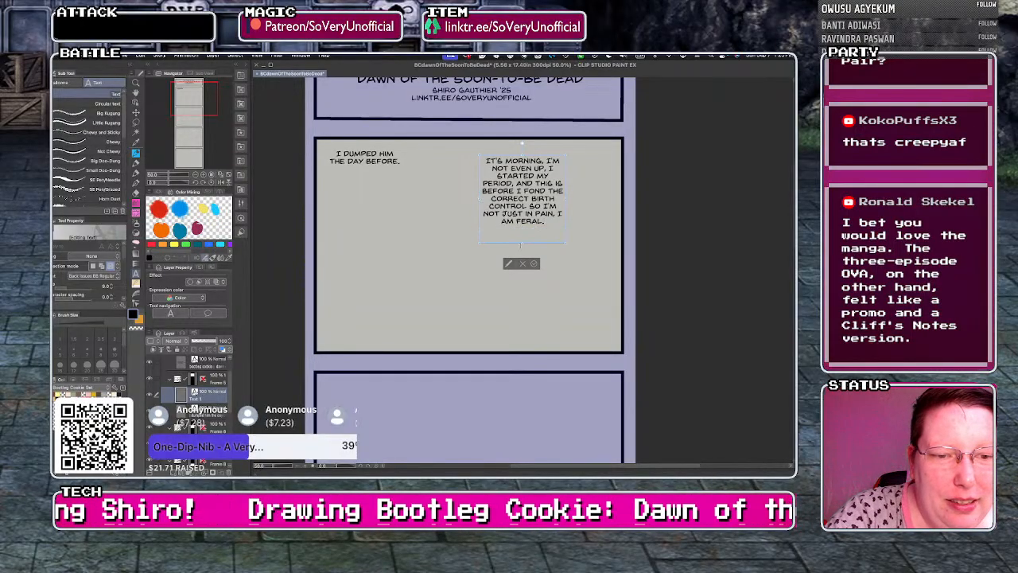
left_click_drag(479, 193, 422, 190)
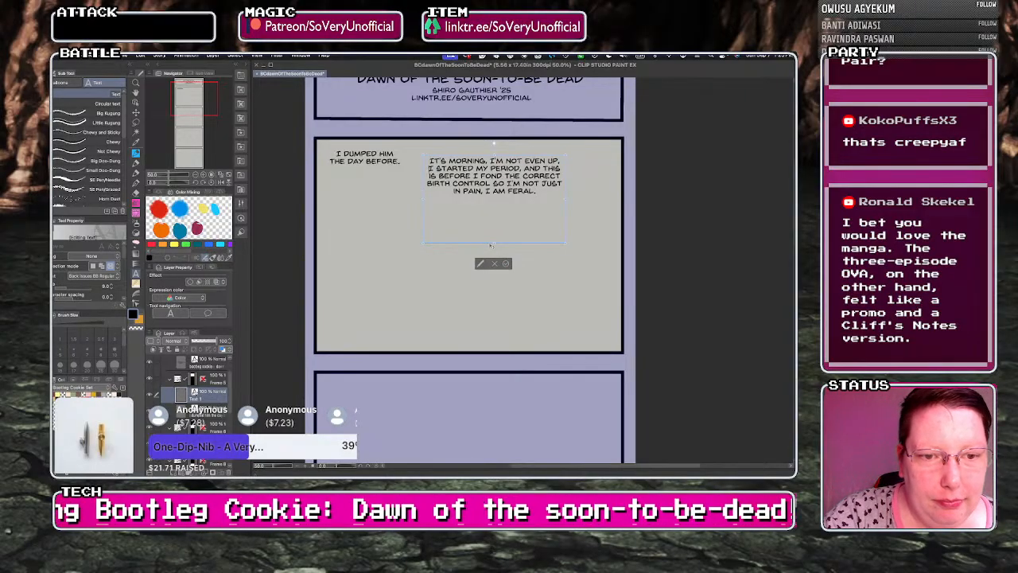
- Correct "FOND" to "FOUND" in the second caption, then tighten its box and place it in the first story panel's upper-right corner
left_click(490, 177)
key("BackSpace")
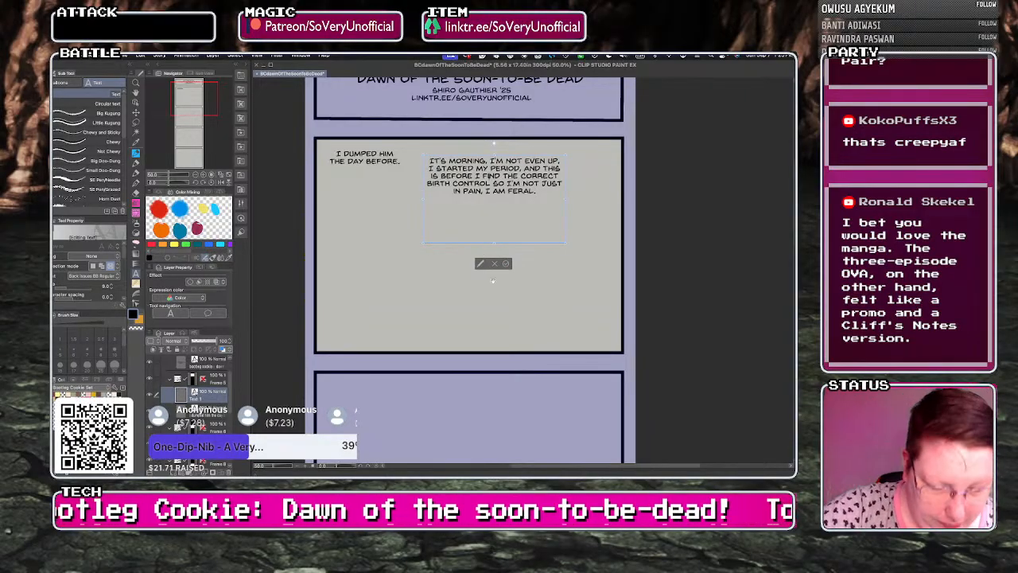
type("OU")
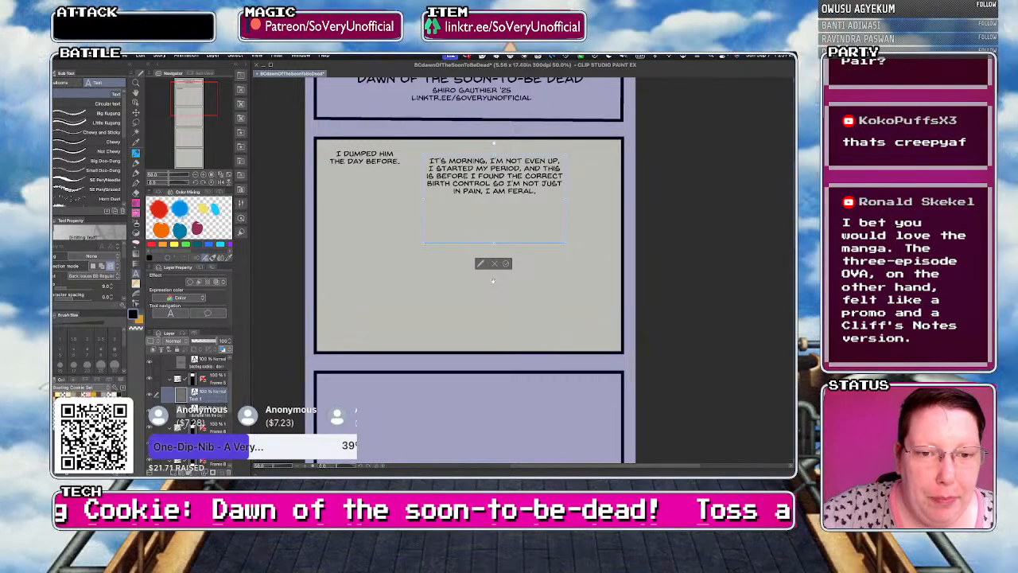
left_click_drag(494, 241, 479, 201)
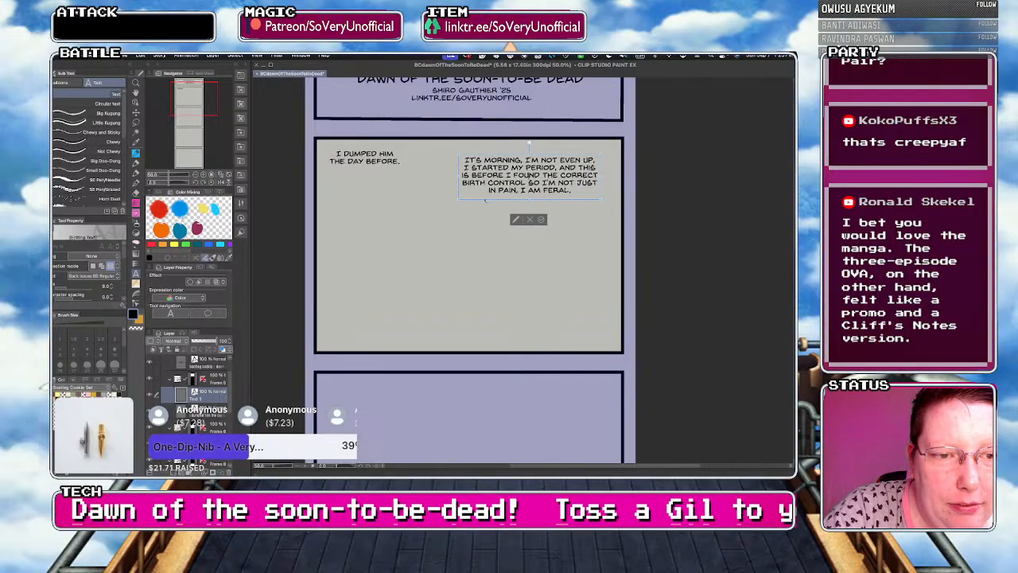
left_click(541, 220)
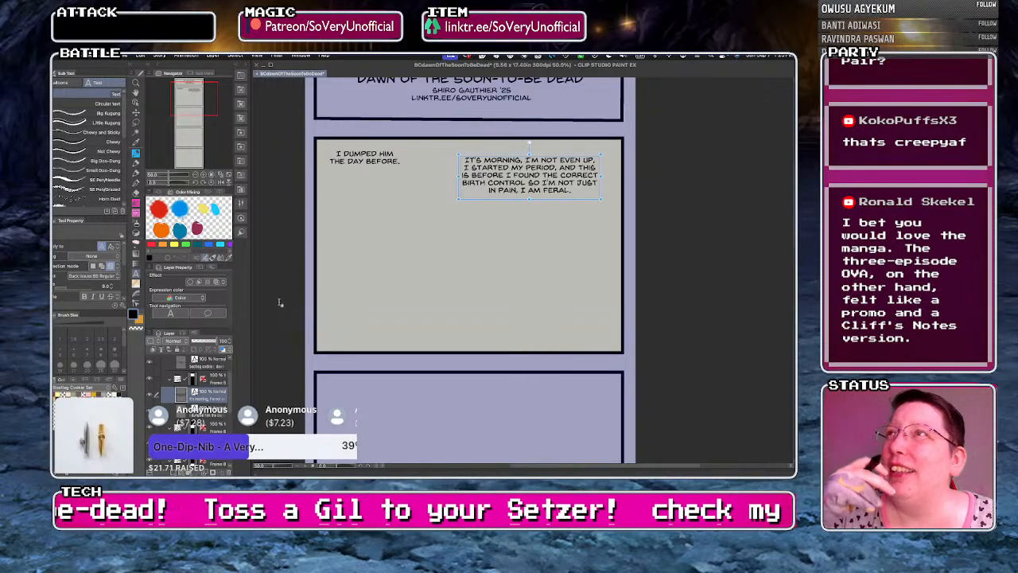
- On the pencil layer, sketch long curved shapes with tufted ends in the lower-left part of the first story panel using Blue Real Pencil
scroll(318, 255, "down", 4)
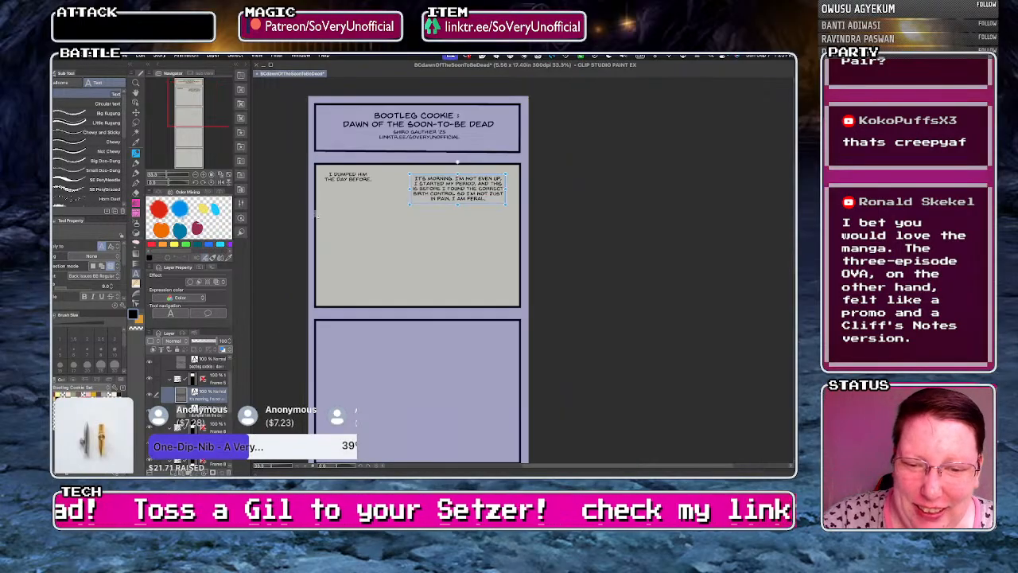
left_click(136, 154)
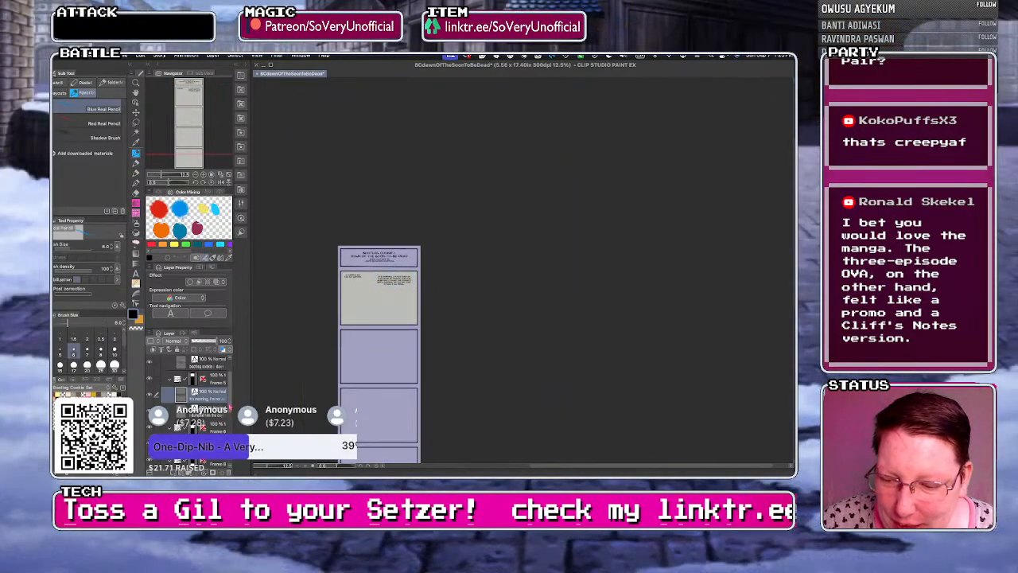
left_click_drag(229, 406, 228, 457)
scroll(352, 343, "up", 4)
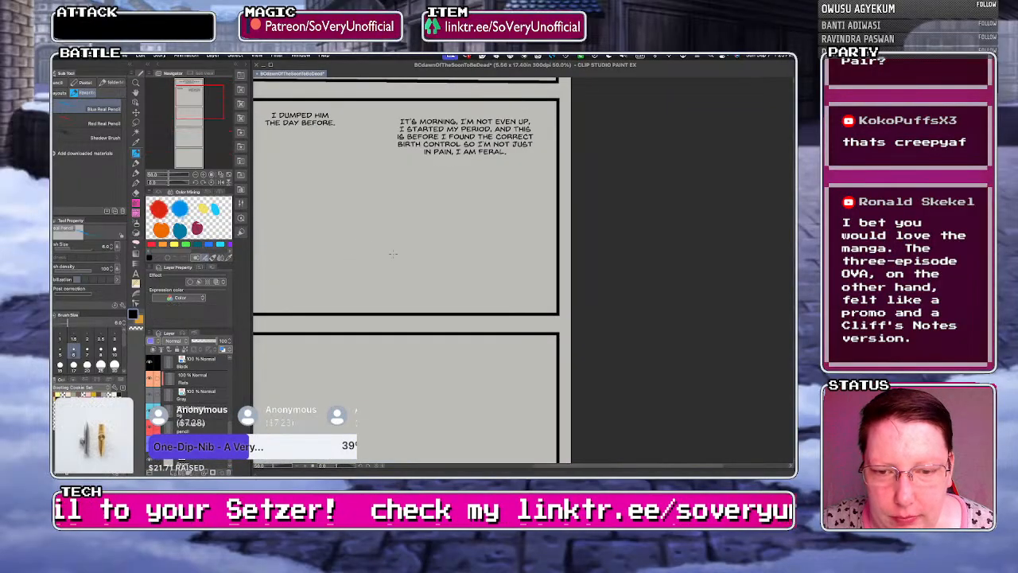
scroll(345, 185, "up", 2)
left_click_drag(334, 245, 407, 302)
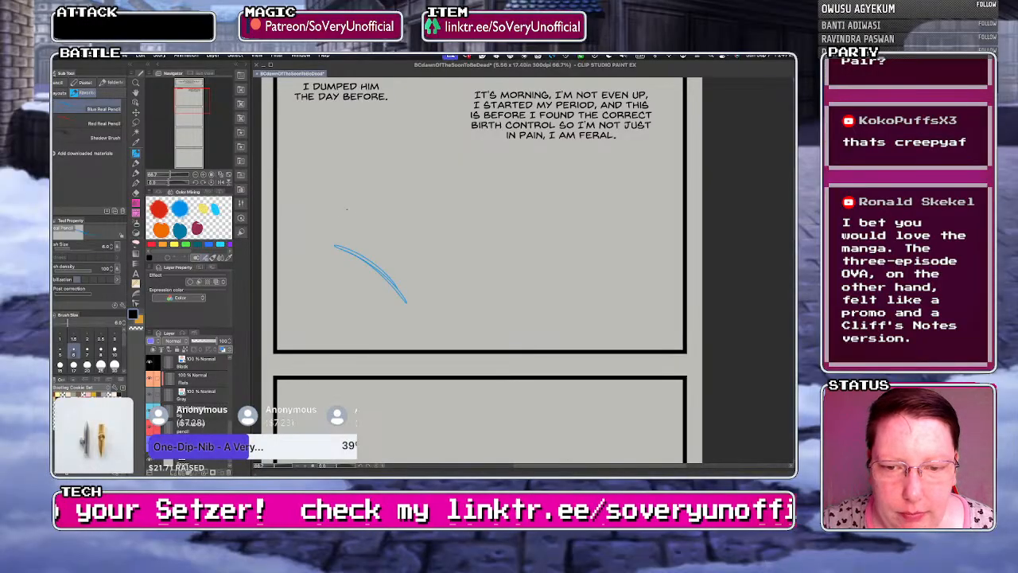
mouse_move(353, 239)
left_mouse_down()
mouse_move(314, 221)
mouse_move(295, 248)
left_mouse_up()
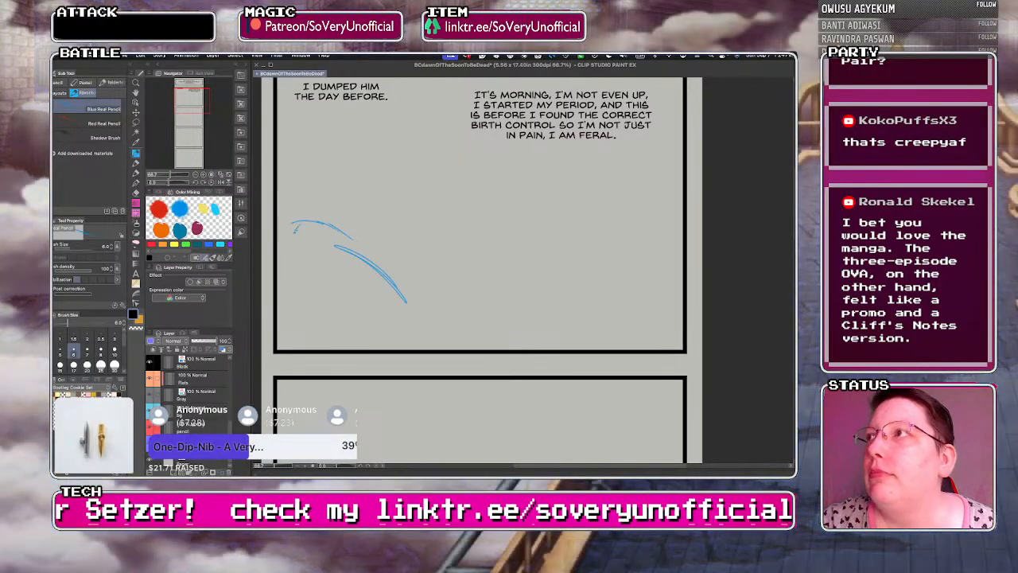
key("ctrl+z")
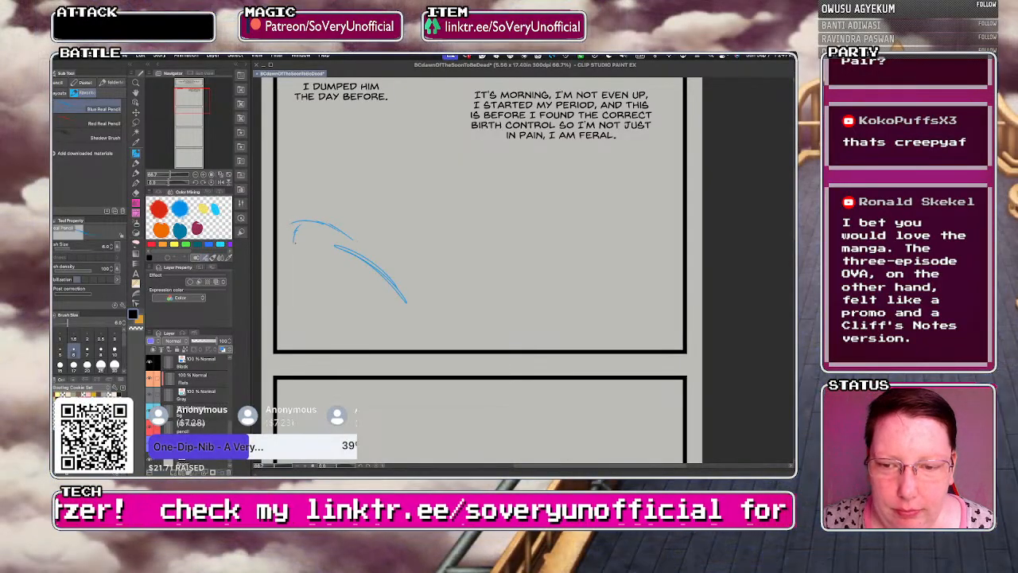
key("ctrl+z")
mouse_move(290, 240)
left_mouse_down()
mouse_move(355, 237)
mouse_move(339, 231)
mouse_move(295, 257)
mouse_move(379, 329)
left_mouse_up()
mouse_move(297, 271)
left_mouse_down()
mouse_move(281, 306)
mouse_move(385, 334)
left_mouse_up()
left_click_drag(407, 297, 417, 307)
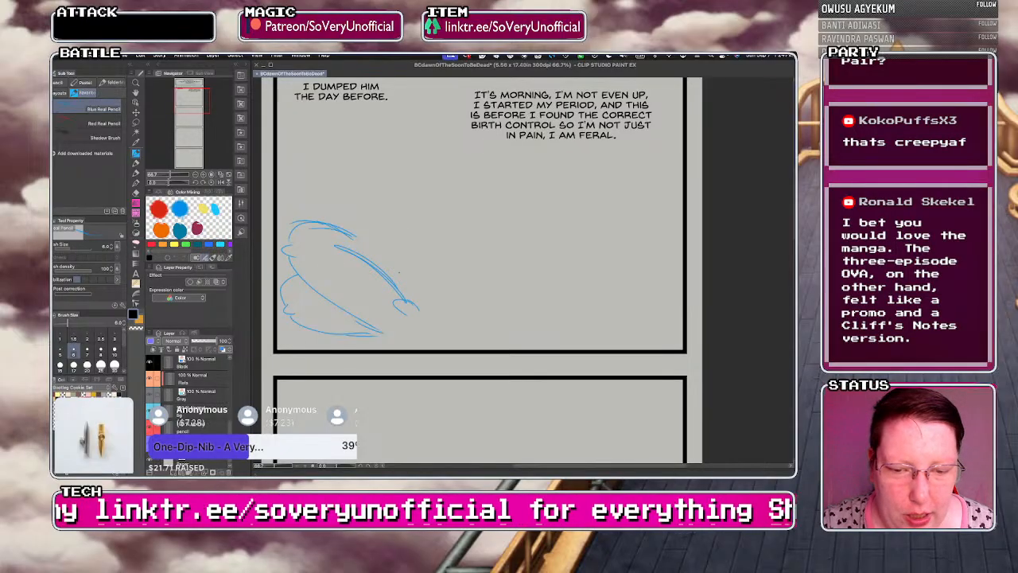
- Sketch a large low arc across the panel's right half, steep lines beside it, and a small tuft and rounded hump joining the left shapes
mouse_move(450, 234)
left_mouse_down()
mouse_move(539, 209)
mouse_move(649, 289)
mouse_move(667, 280)
left_mouse_up()
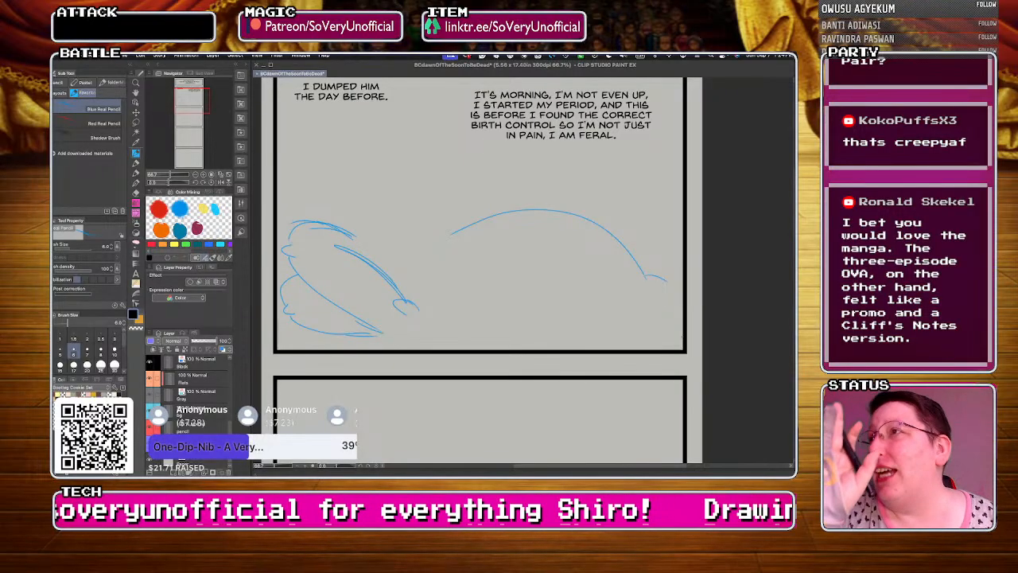
left_click_drag(442, 225, 419, 327)
mouse_move(465, 229)
left_mouse_down()
mouse_move(457, 324)
mouse_move(455, 304)
left_mouse_up()
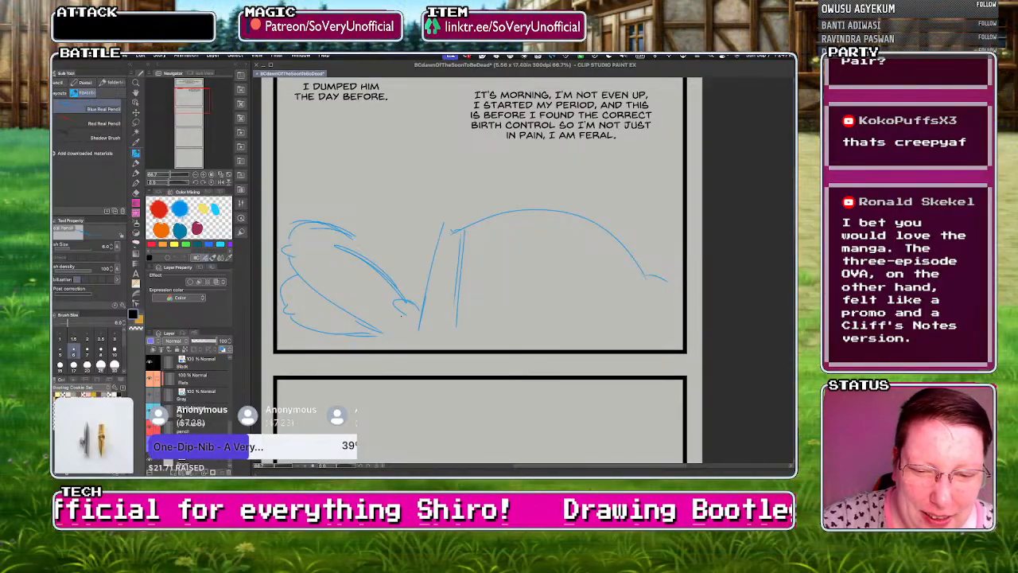
left_click_drag(392, 315, 408, 322)
key("super+z")
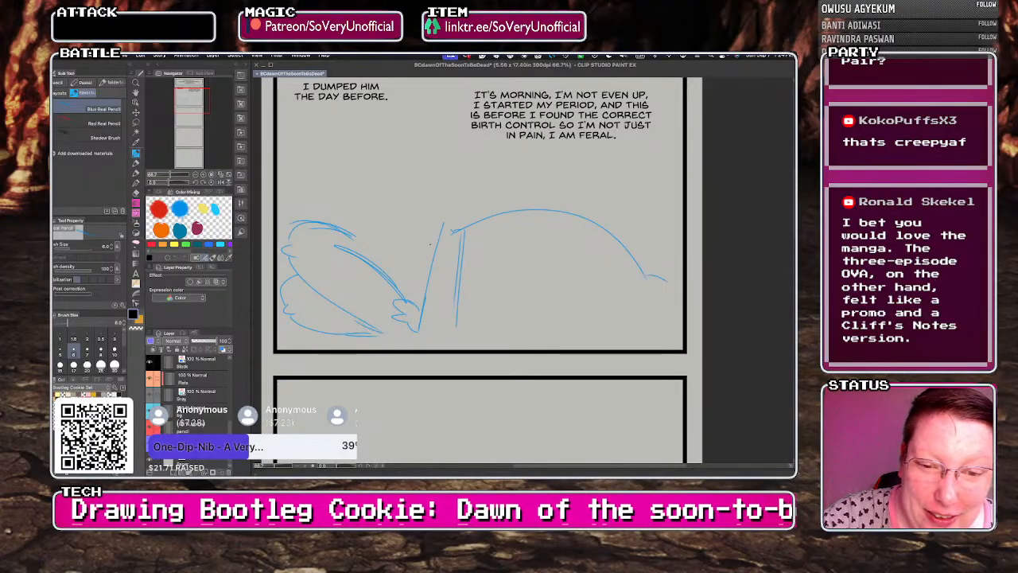
mouse_move(419, 219)
left_mouse_down()
mouse_move(393, 215)
mouse_move(355, 248)
mouse_move(375, 223)
mouse_move(435, 244)
left_mouse_up()
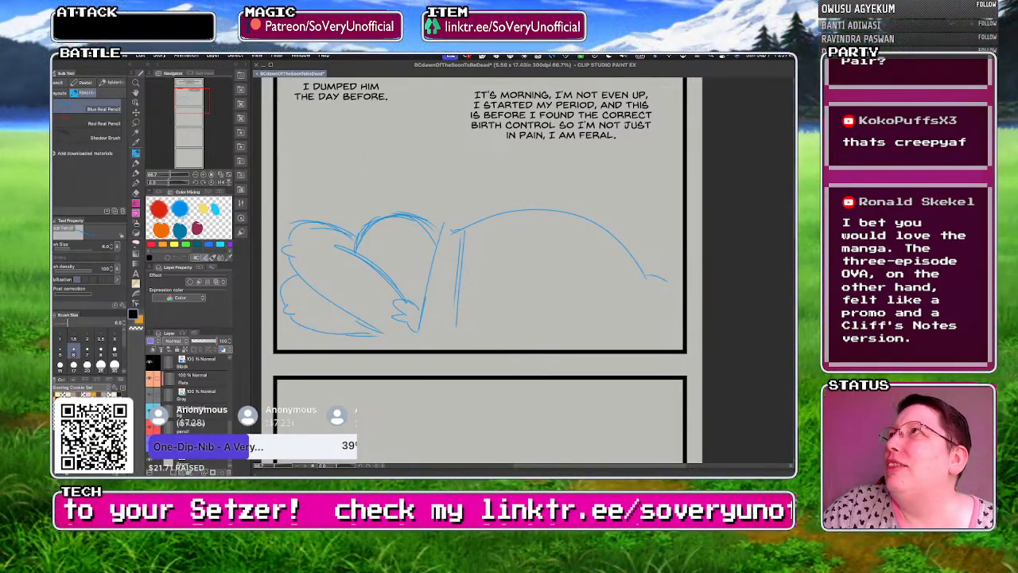
key("super+Tab")
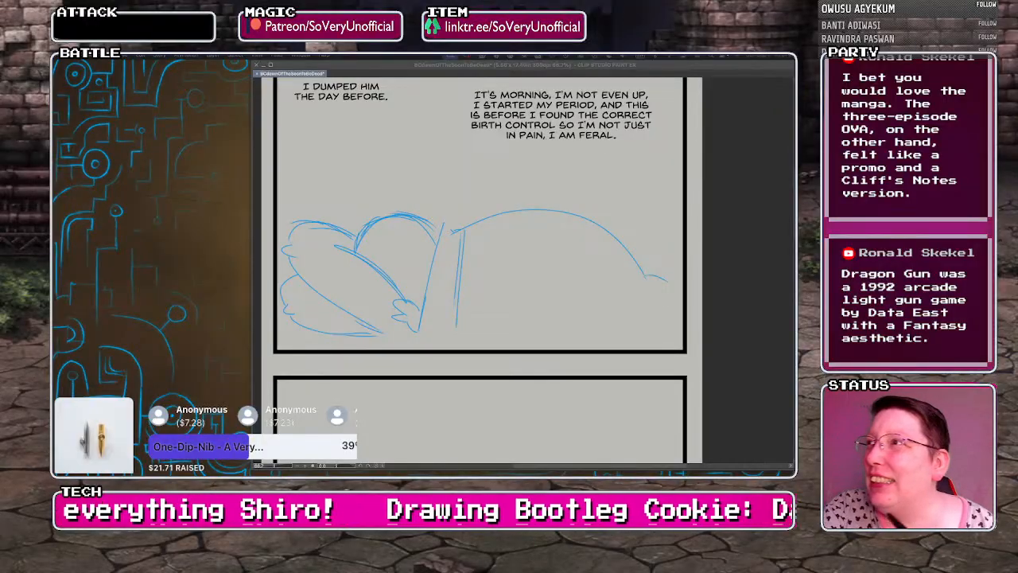
key("Tab")
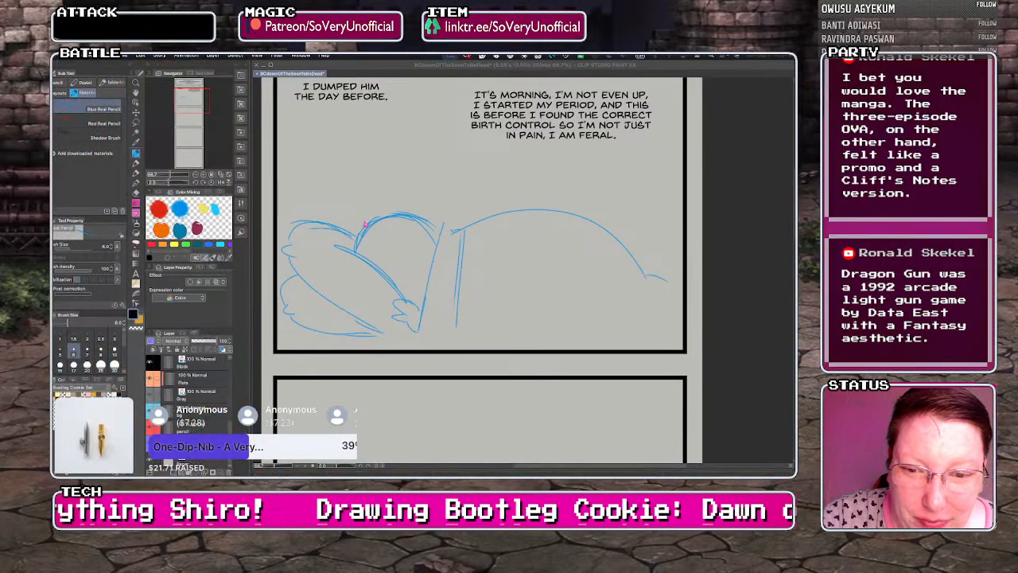
- Sketch the sleeping character's bangs, hair strands and squeezed-shut eye inside the rounded head shape of the first story panel
left_click_drag(376, 228, 386, 269)
mouse_move(377, 236)
left_mouse_down()
mouse_move(398, 265)
mouse_move(378, 229)
mouse_move(424, 261)
left_mouse_up()
mouse_move(375, 217)
left_mouse_down()
mouse_move(429, 212)
mouse_move(444, 226)
mouse_move(349, 232)
mouse_move(353, 252)
left_mouse_up()
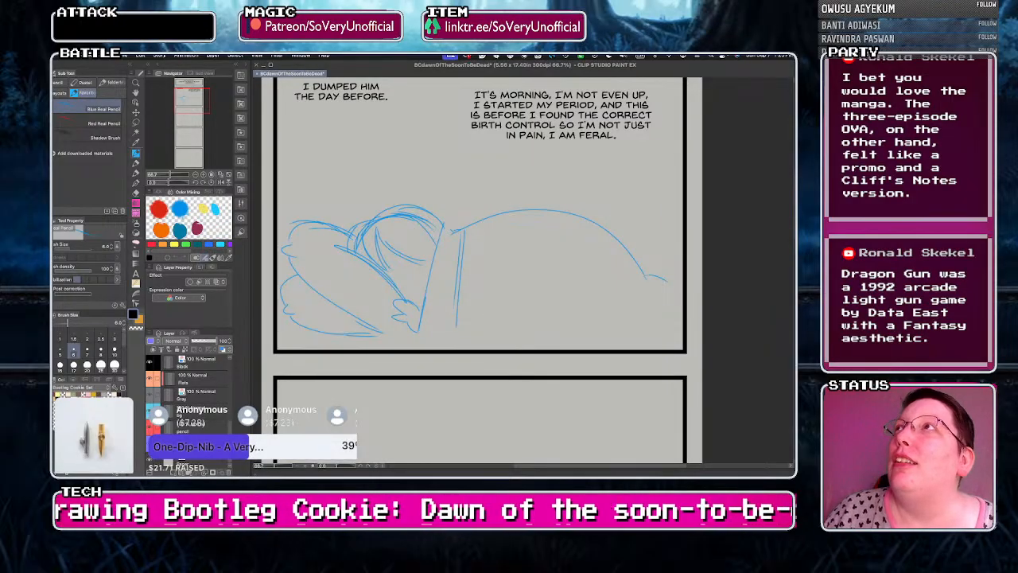
key("super+Tab")
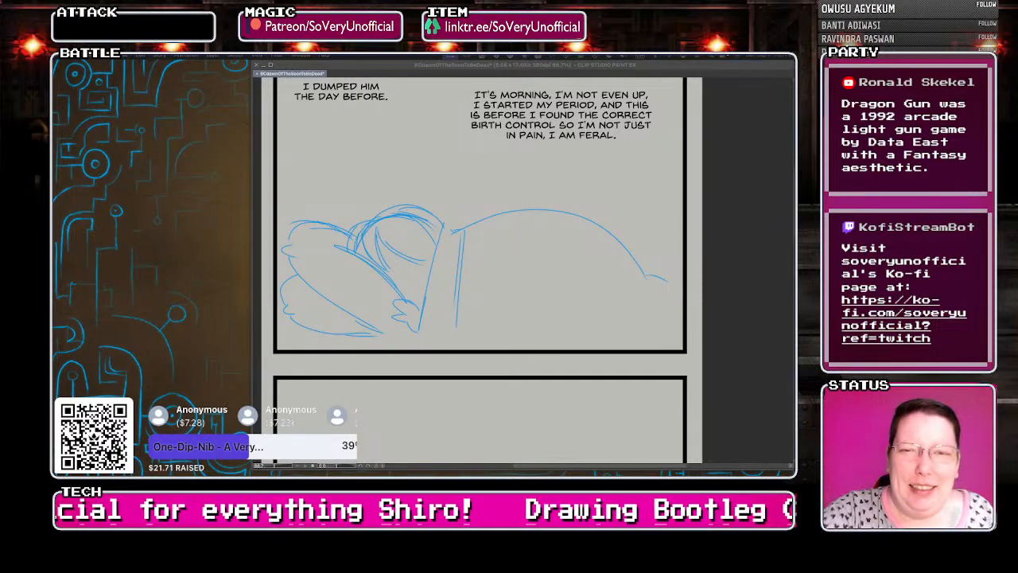
key("Tab")
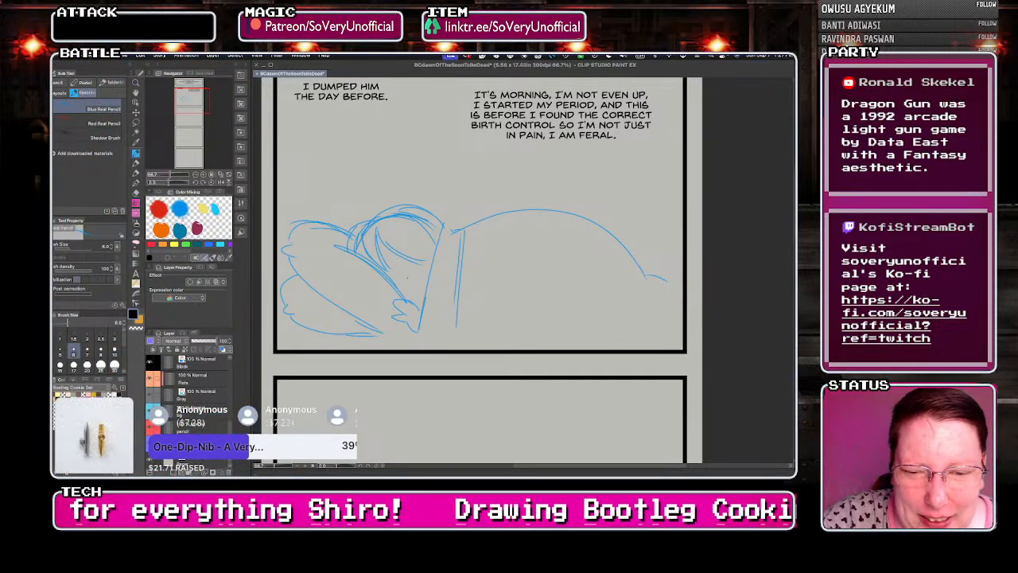
mouse_move(399, 266)
left_mouse_down()
mouse_move(416, 249)
mouse_move(400, 275)
mouse_move(422, 246)
mouse_move(400, 278)
mouse_move(425, 268)
mouse_move(405, 287)
mouse_move(416, 347)
left_mouse_up()
key("super+z")
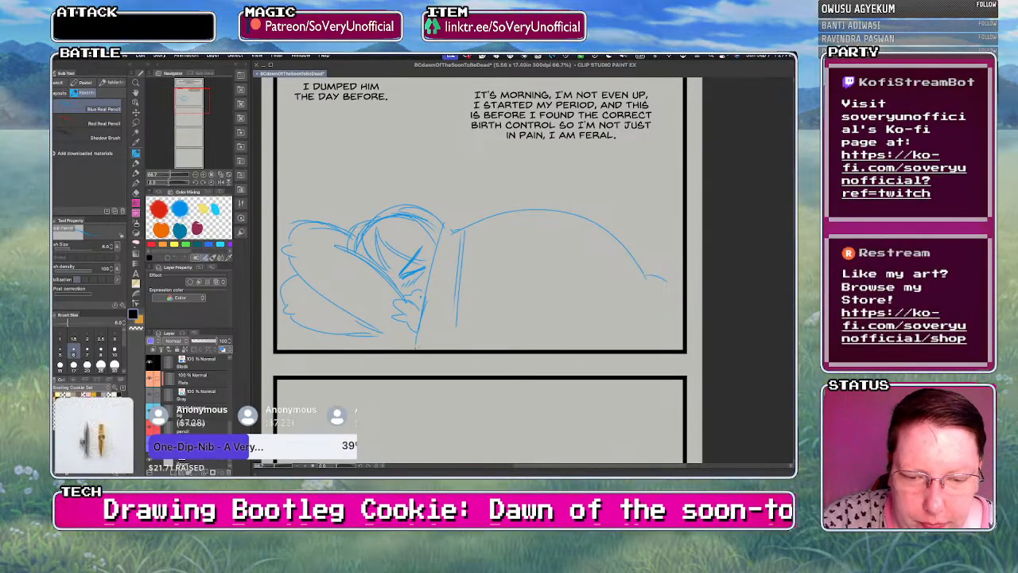
- Sketch the blanket's long lower edge, the foot end's outline and a mattress line under the pillow in the first story panel
mouse_move(458, 297)
left_mouse_down()
mouse_move(456, 350)
mouse_move(522, 335)
mouse_move(662, 336)
left_mouse_up()
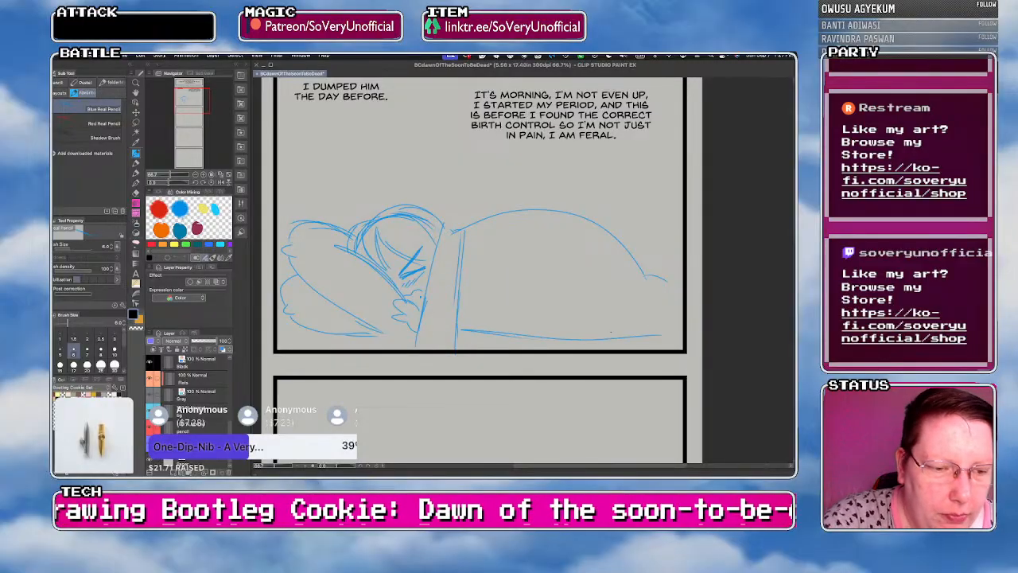
key("ctrl+z")
left_click_drag(475, 331, 643, 325)
left_click_drag(667, 279, 675, 290)
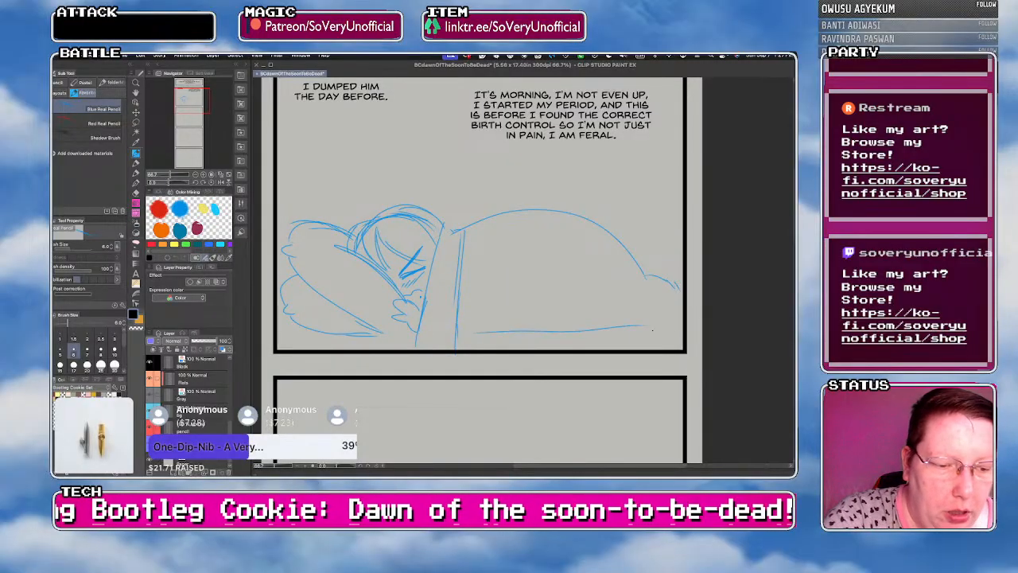
left_click_drag(278, 331, 407, 341)
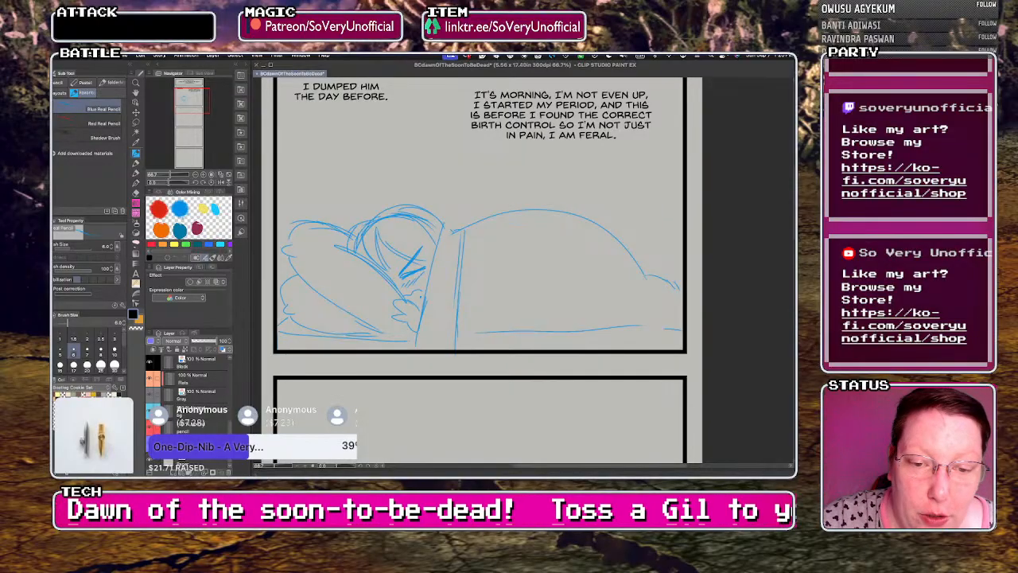
- Duplicate the first story panel's pencil sketch and move the copy straight down to the lower edge of the second story panel
scroll(329, 291, "down", 2)
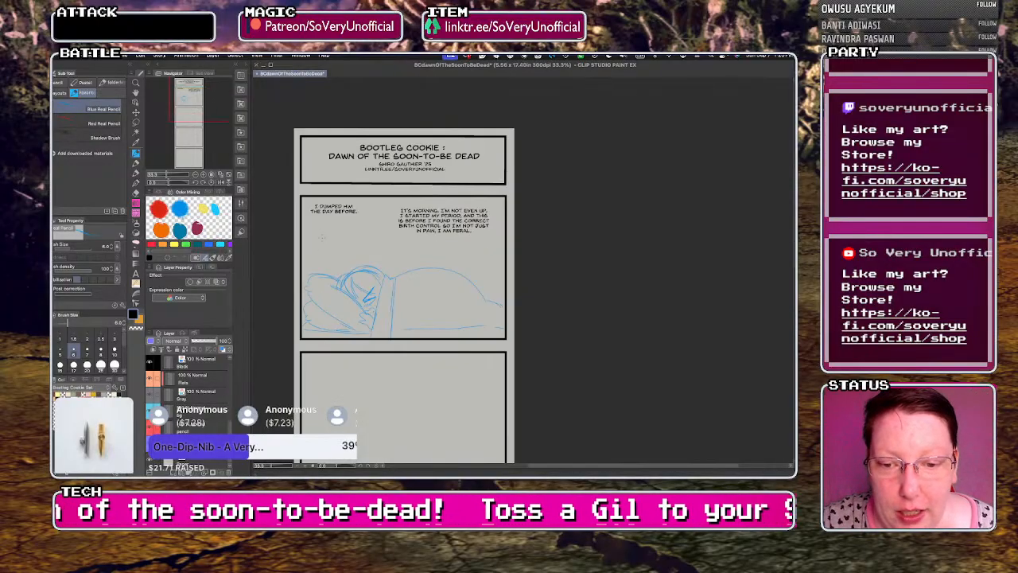
scroll(326, 301, "up", 2)
key("m")
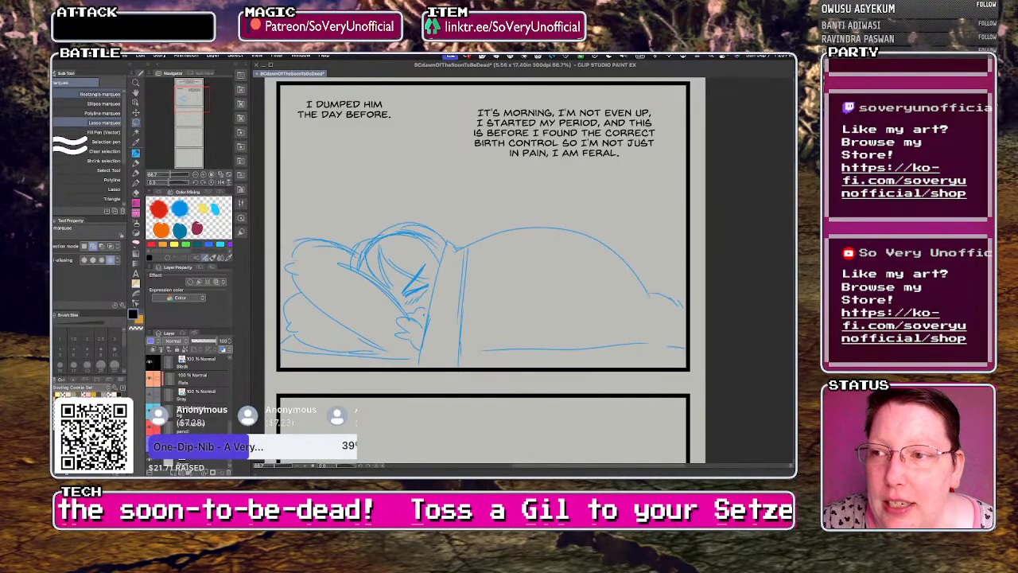
scroll(295, 120, "down", 2)
left_click_drag(287, 101, 491, 244)
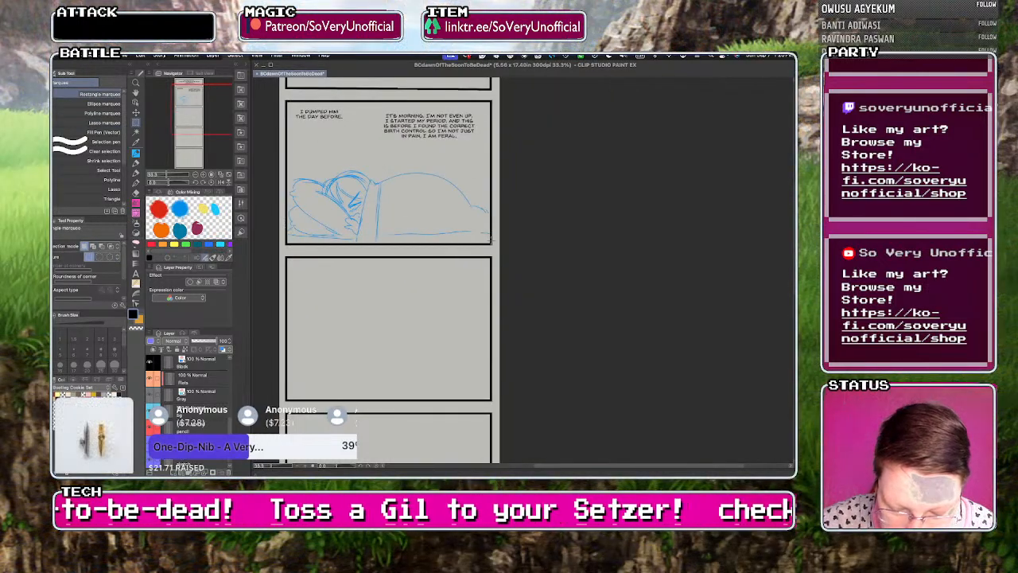
key("ctrl+t")
key("Down")
key("Down")
key("Down")
key("Down")
key("Down")
key("Down")
key("Down")
key("Down")
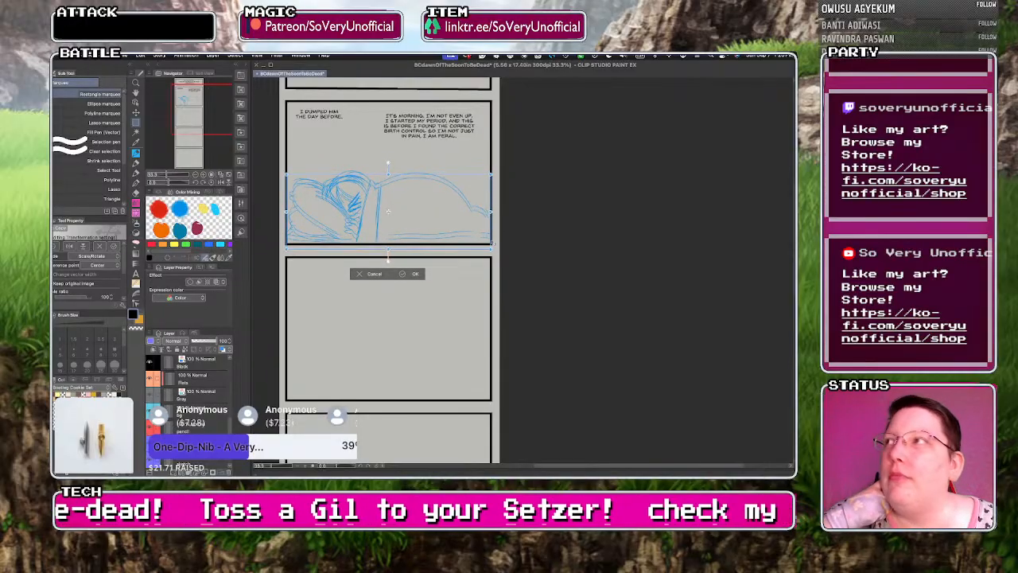
key("Down")
key("Down")
key("Down")
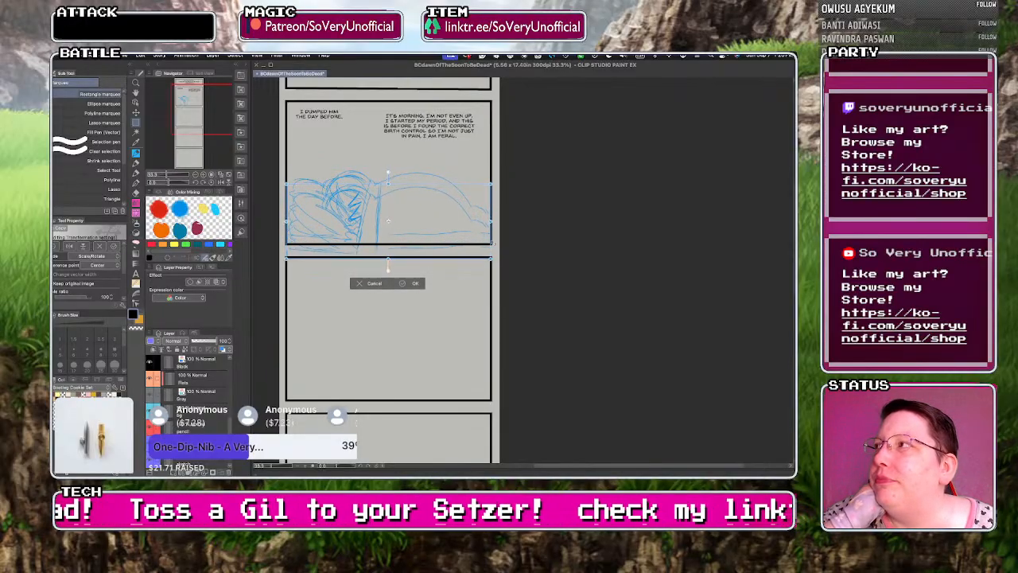
key("Down")
key("Down")
key("Down")
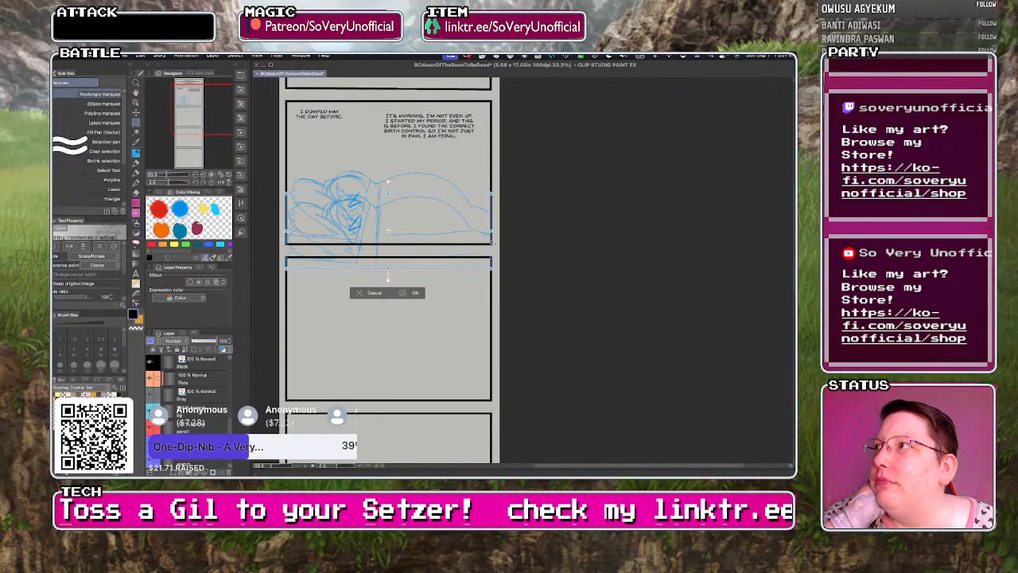
key("Down")
key("Down")
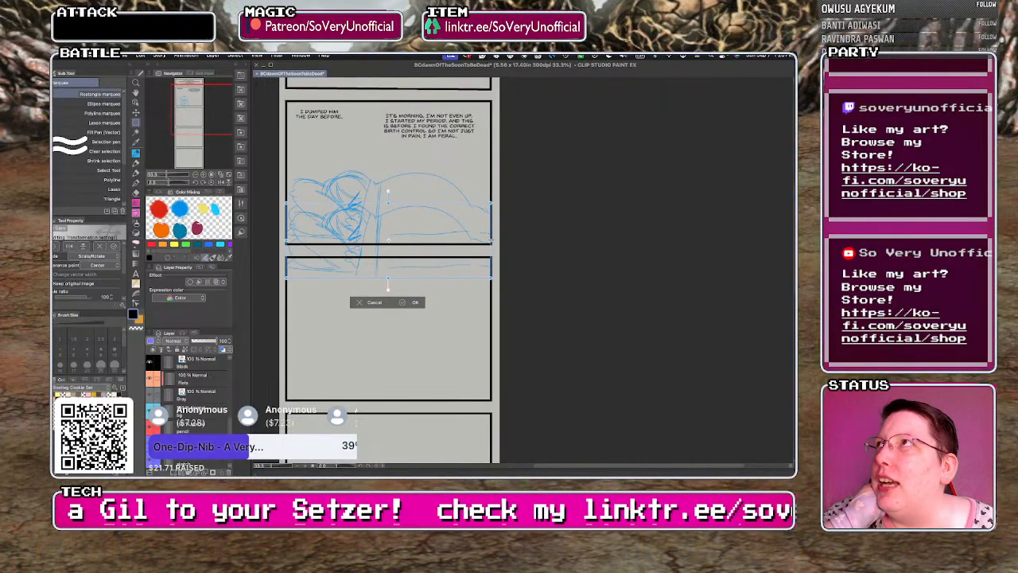
key("Down")
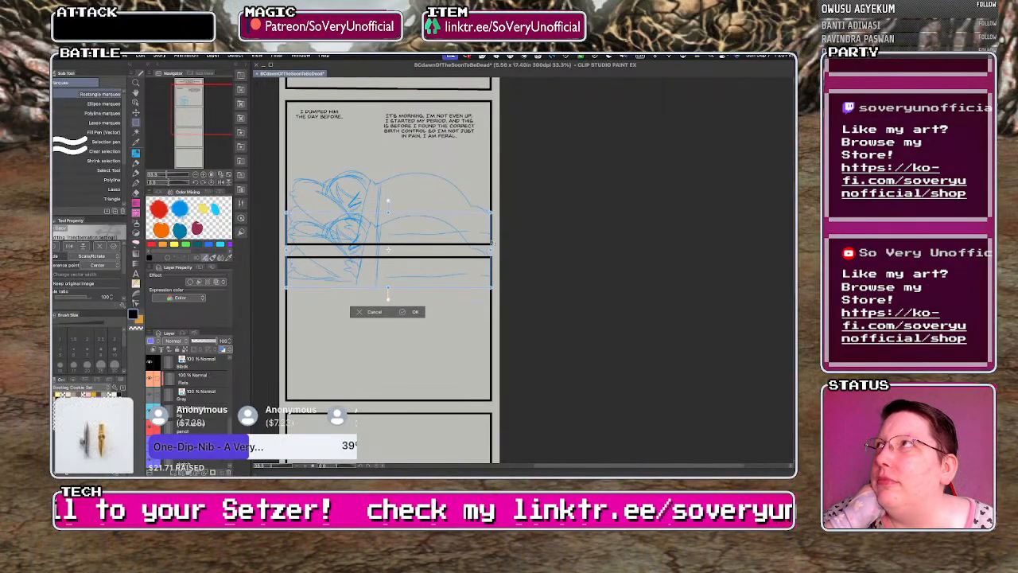
key("Down")
key("Down")
key("Down")
key("Down")
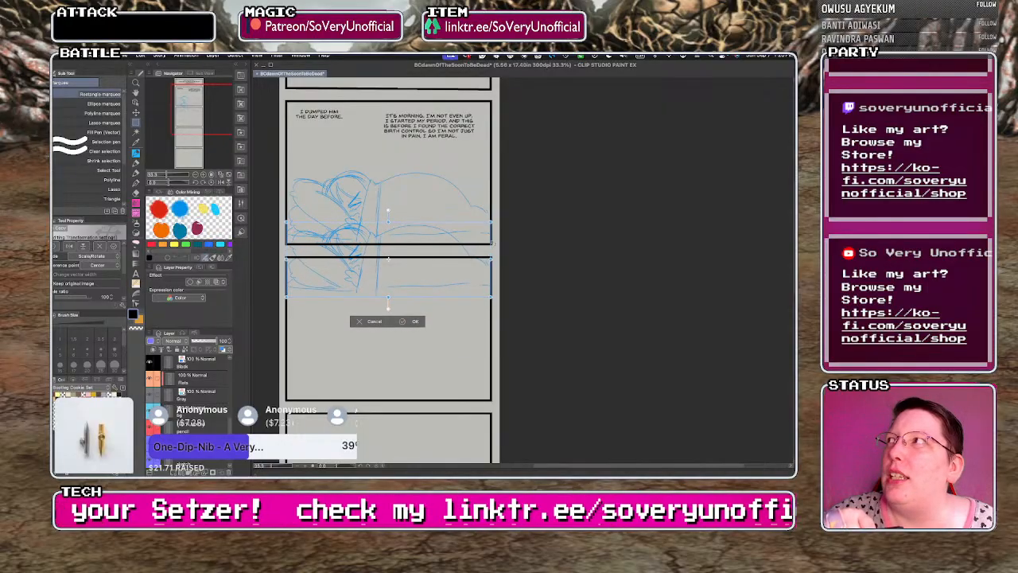
key("Down")
key("Down")
key("Down")
key("Down")
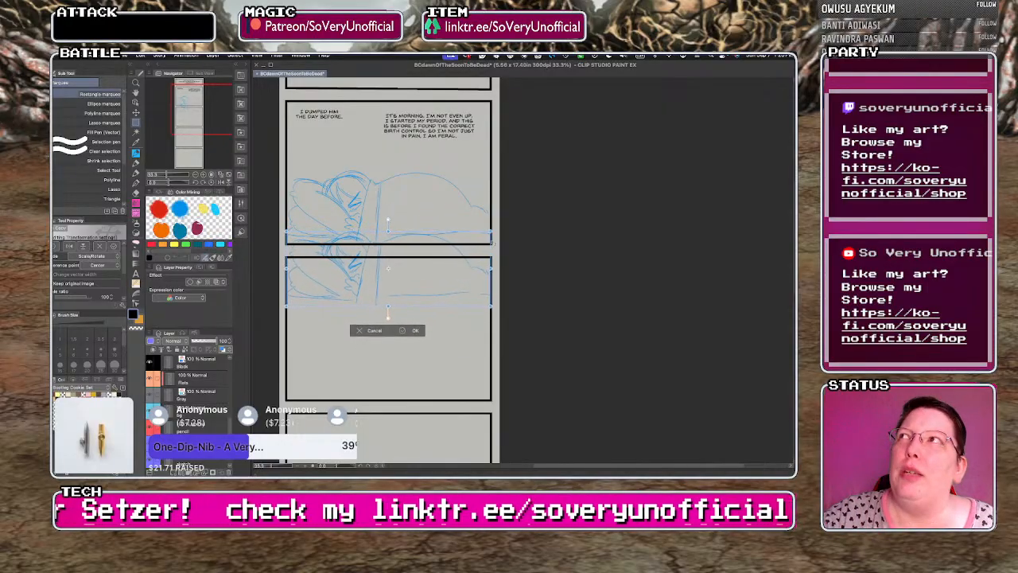
key("Down")
key("Down")
key("Down")
key("Down")
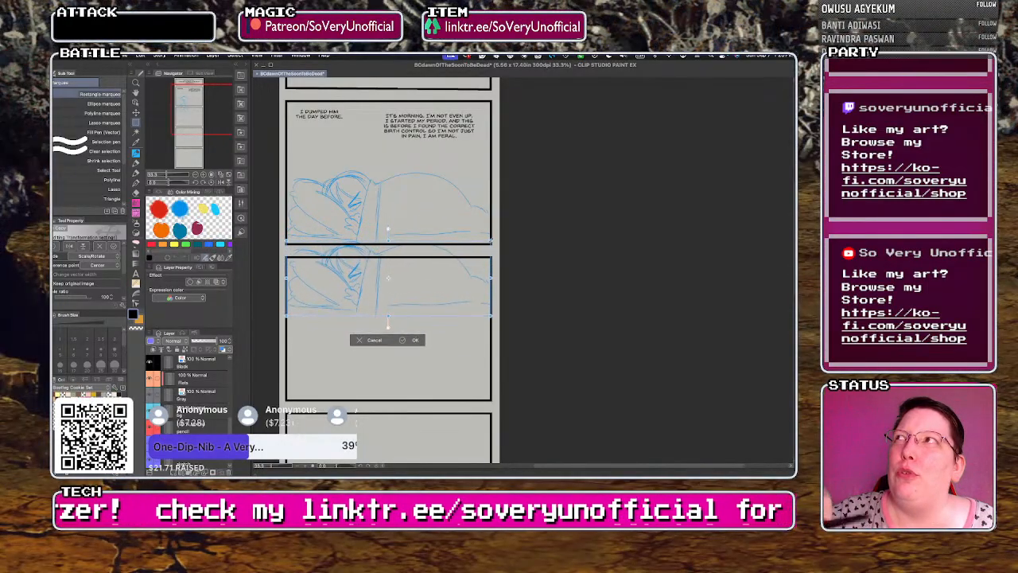
key("Down")
key("Down")
key("Down")
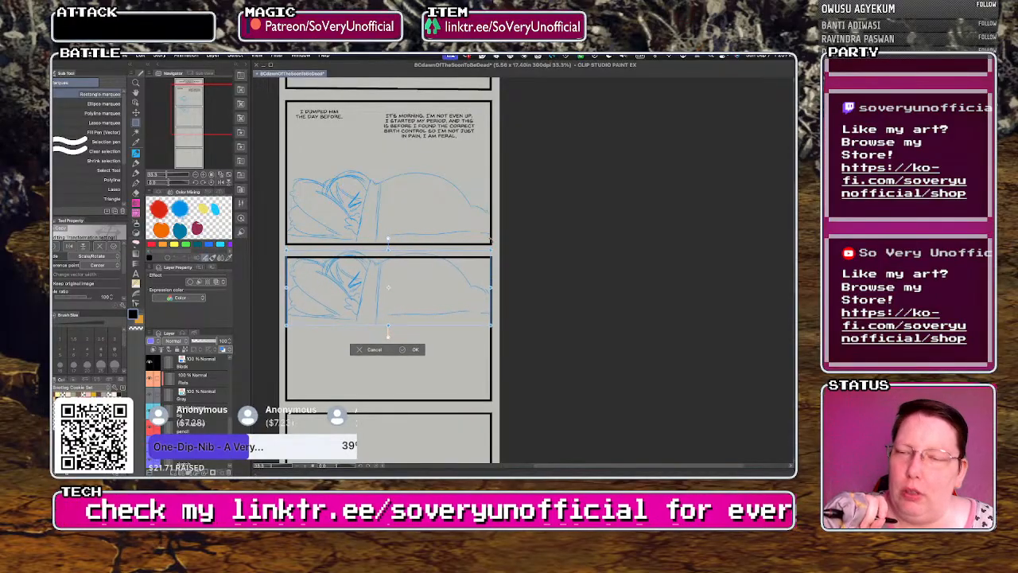
key("Down")
key("Down")
key("Down")
key("Down")
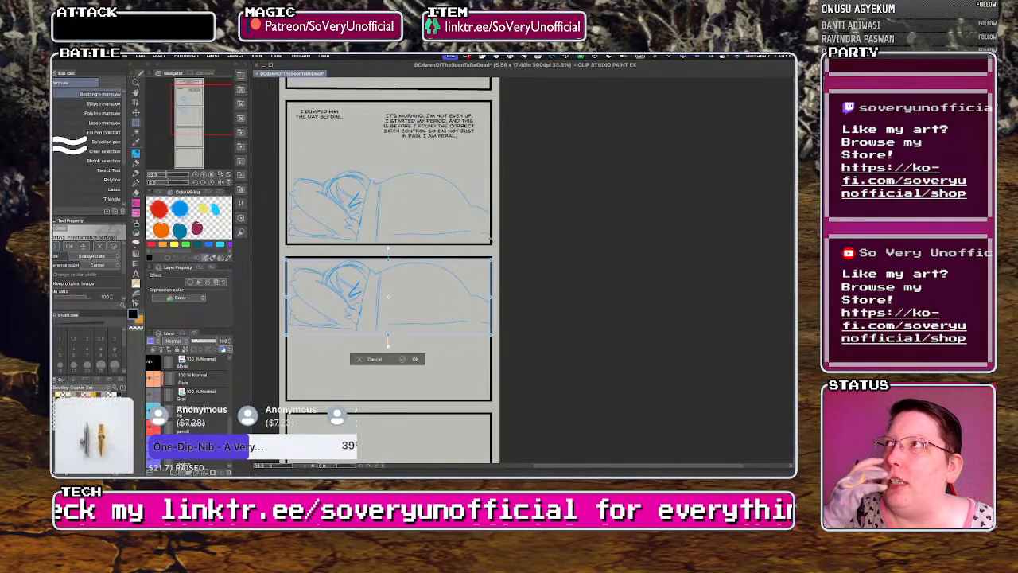
key("Down")
key("Down")
key("Down")
key("Down")
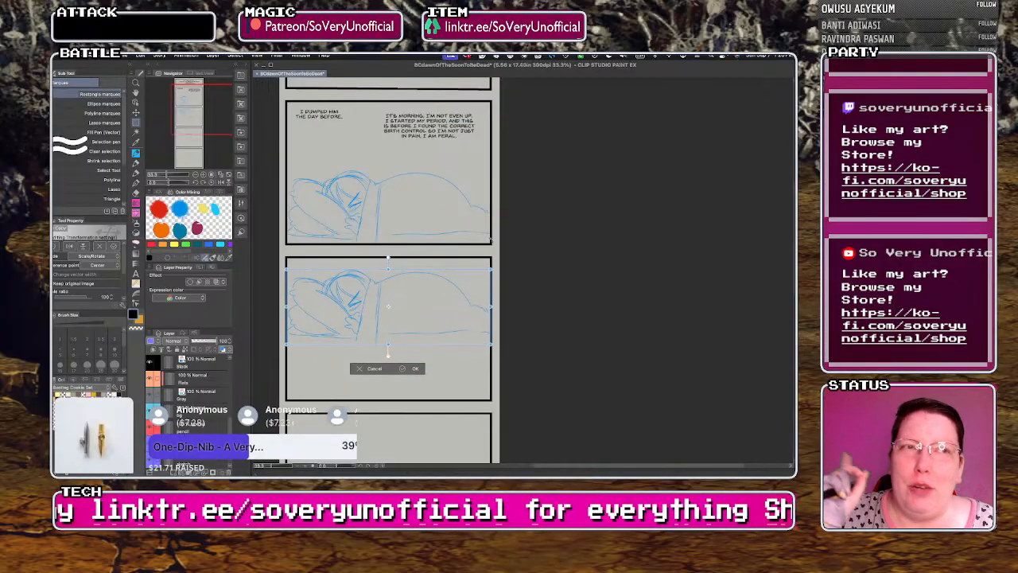
key("Down")
key("Down")
key("Down")
key("Down")
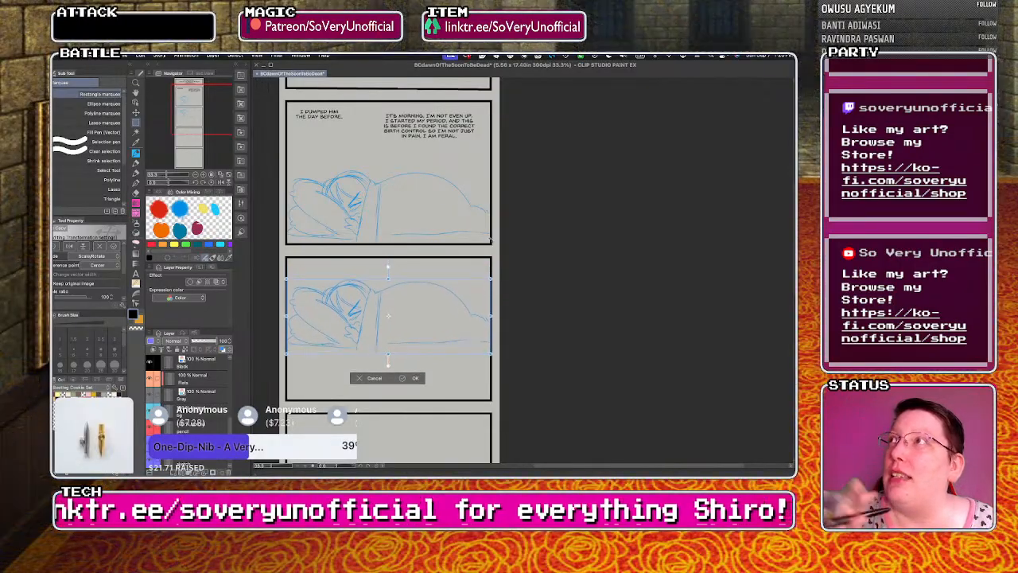
key("Down")
key("Down")
key("Down")
key("Down")
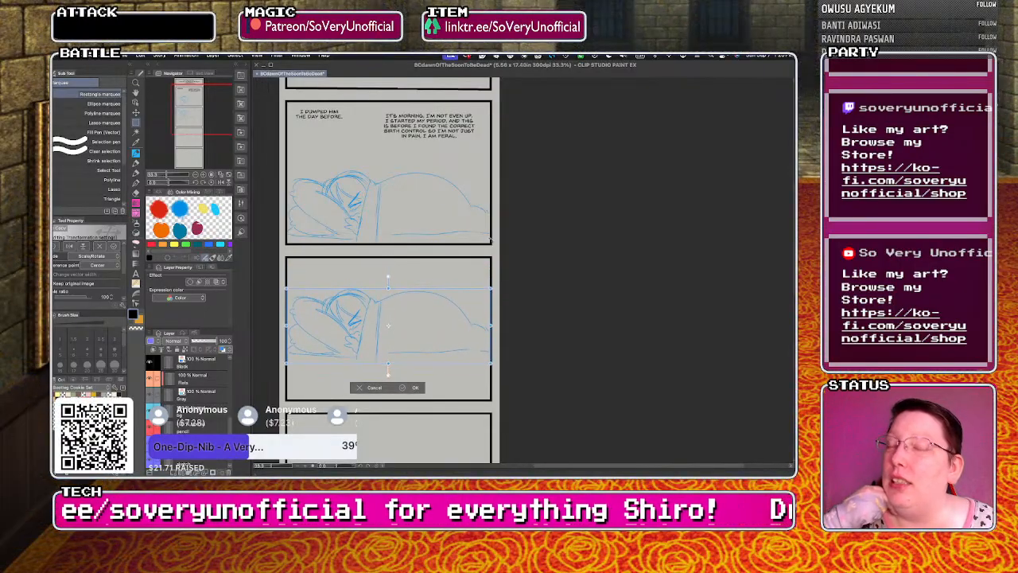
key("Down")
key("Down")
key("Down")
key("Down")
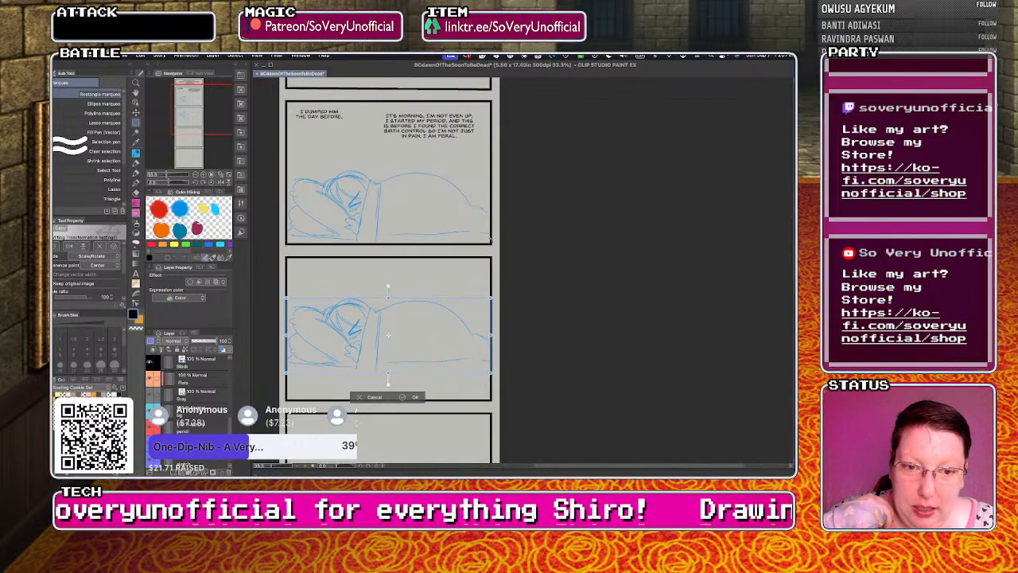
key("Down")
key("Down")
key("Down")
key("Down")
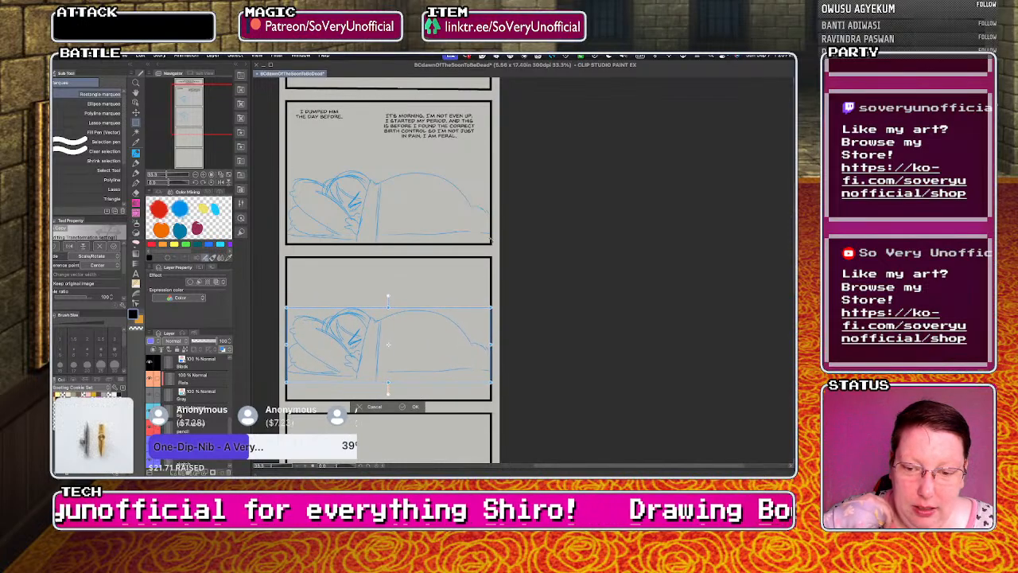
key("Down")
key("Down")
key("Down")
key("Down")
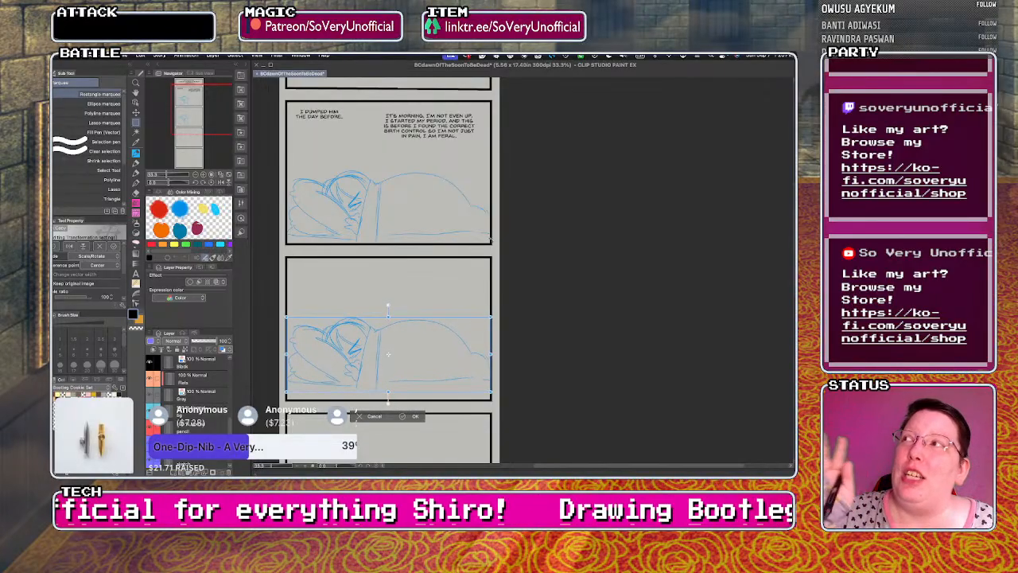
key("Down")
key("Down")
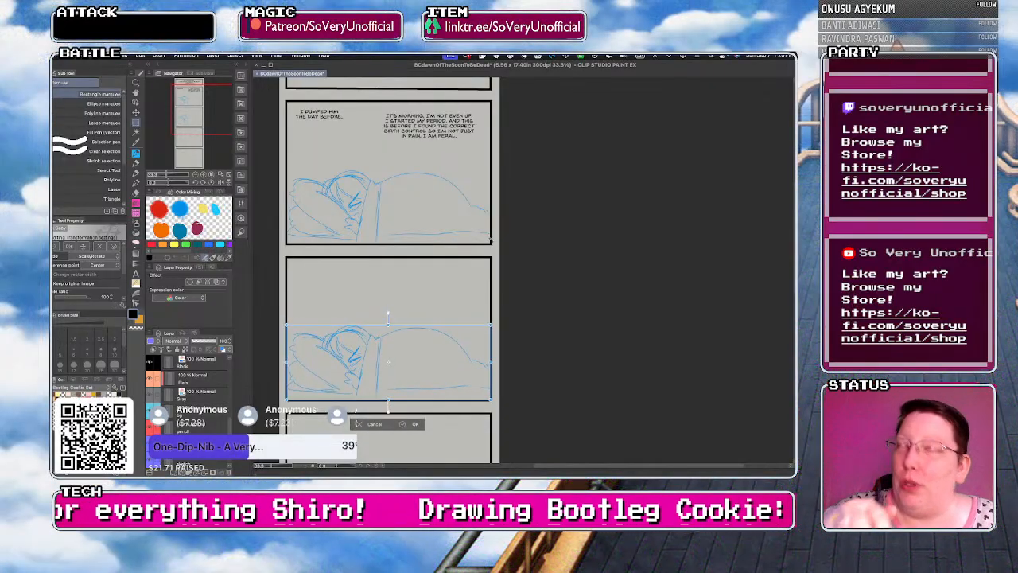
left_click(402, 424)
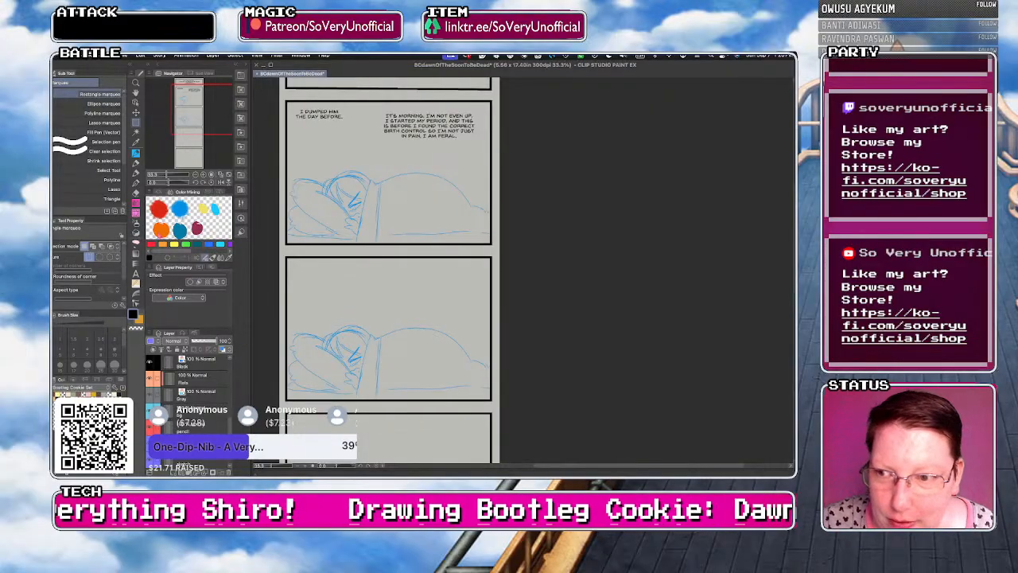
- With Blue Real Pencil, redraw the shut eye in the second panel's copy as a round open eye with a tiny pupil and small marks beneath
left_click(135, 156)
scroll(352, 357, "up", 4)
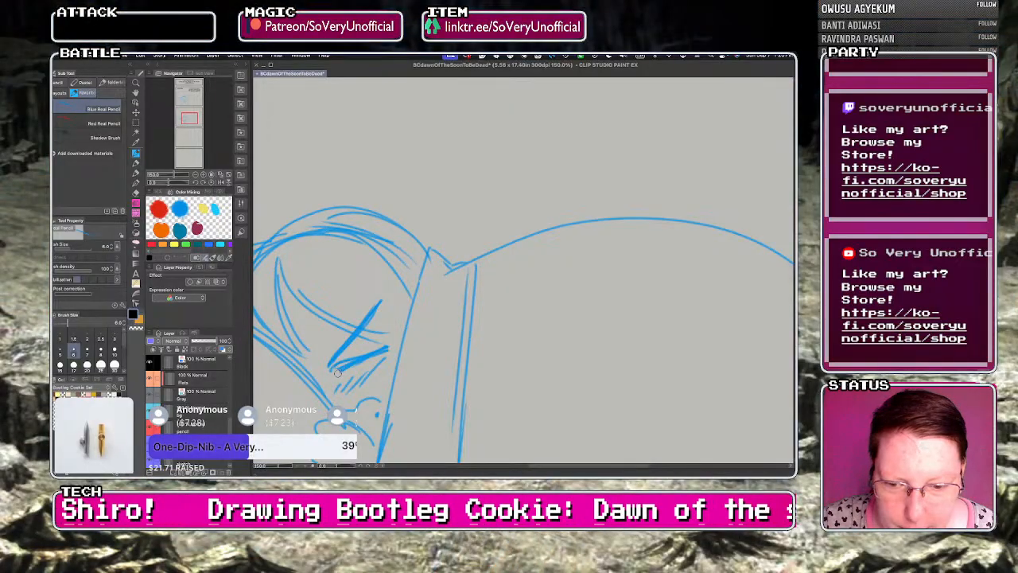
key("ctrl+z")
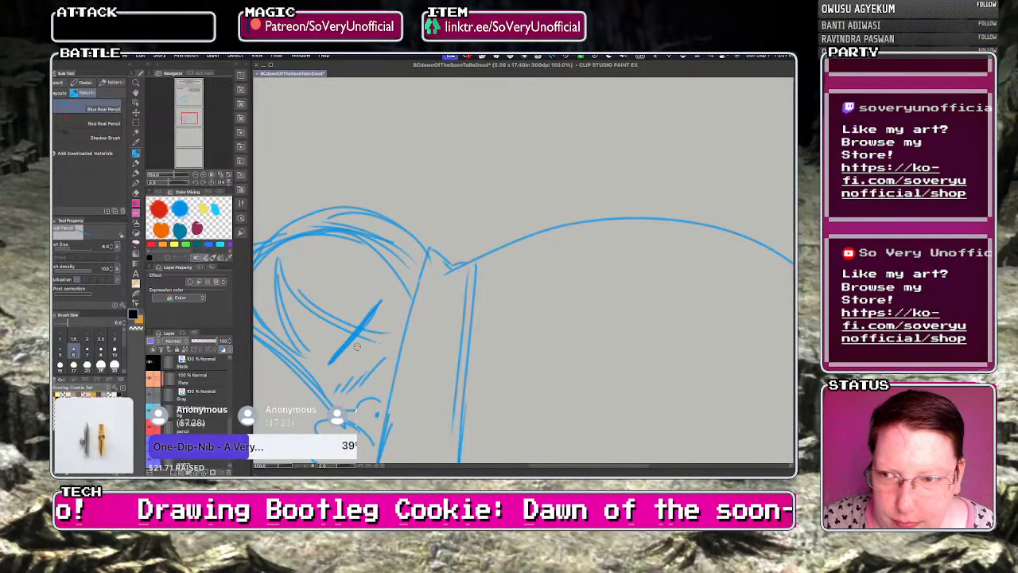
mouse_move(370, 320)
left_mouse_down()
mouse_move(389, 336)
mouse_move(366, 387)
mouse_move(329, 364)
left_mouse_up()
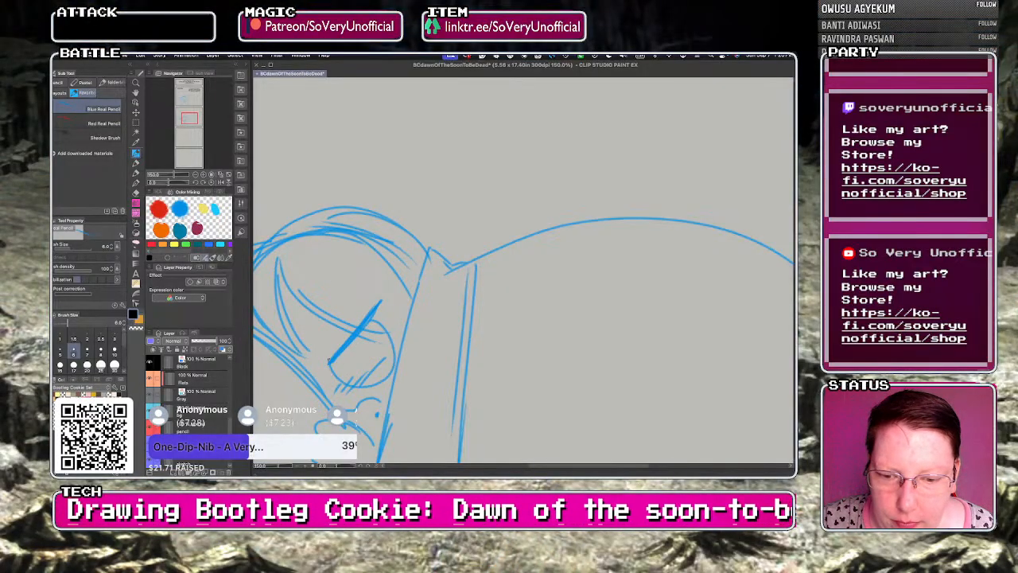
key("ctrl+z")
mouse_move(373, 319)
left_mouse_down()
mouse_move(361, 380)
mouse_move(346, 378)
mouse_move(388, 369)
mouse_move(376, 315)
left_mouse_up()
key("ctrl+z")
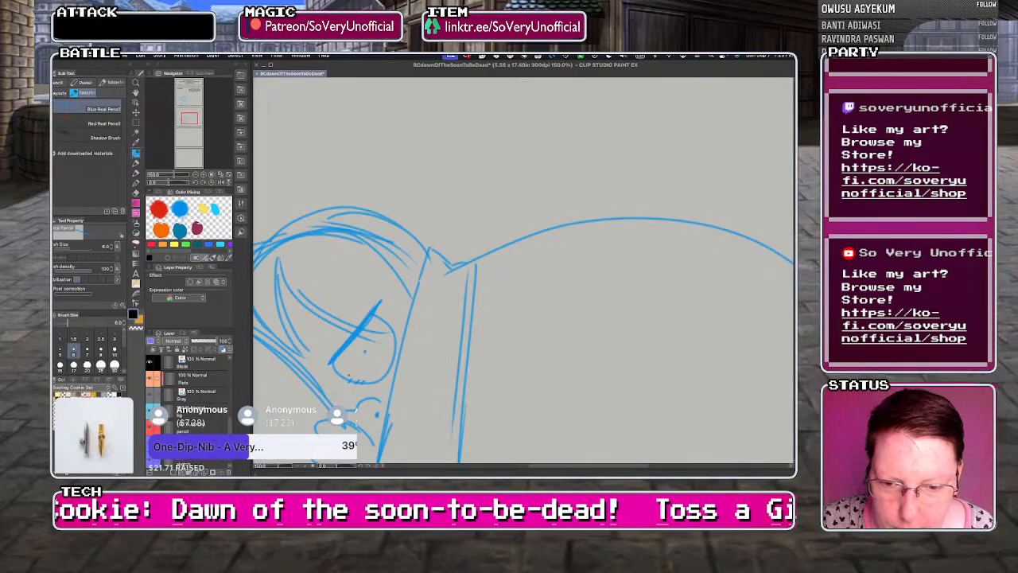
mouse_move(359, 374)
left_mouse_down()
mouse_move(348, 369)
mouse_move(379, 364)
left_mouse_up()
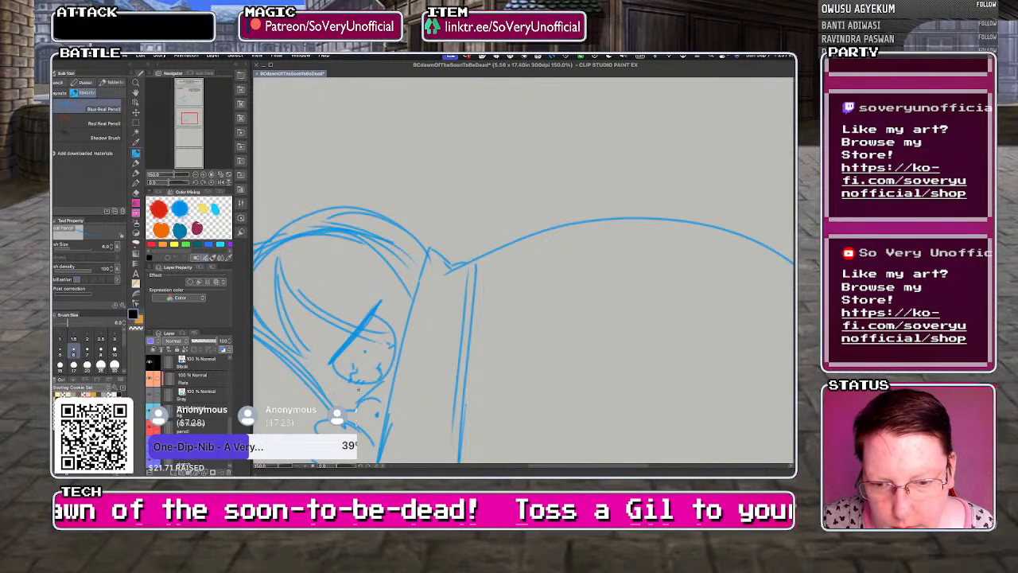
left_click_drag(379, 394, 386, 409)
- Create a text near the top middle of the second story panel, paste its dialogue and add the missing "U" at the start
key("super+minus")
key("super+minus")
key("super+minus")
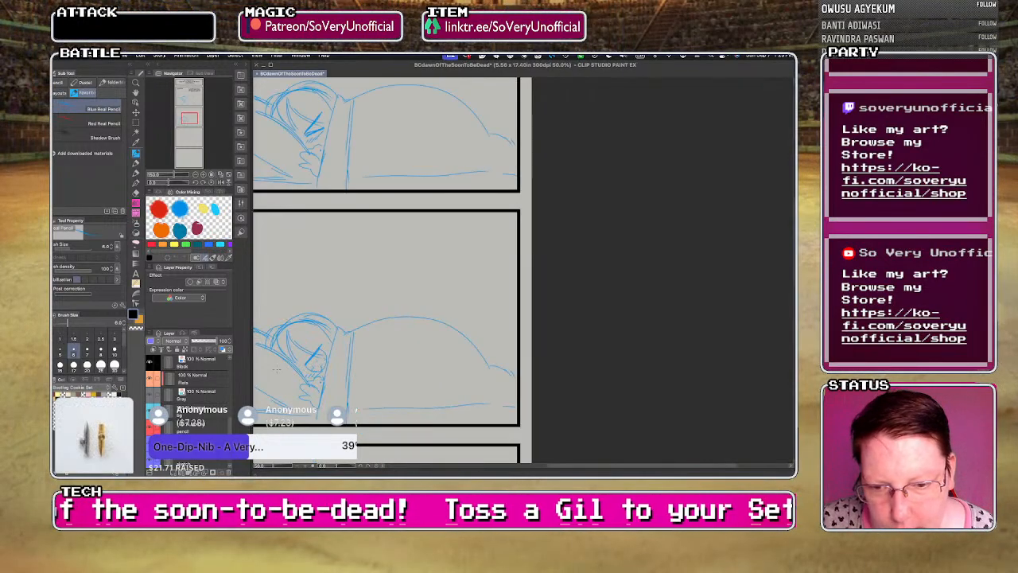
key("super+minus")
key("super+minus")
left_click(135, 273)
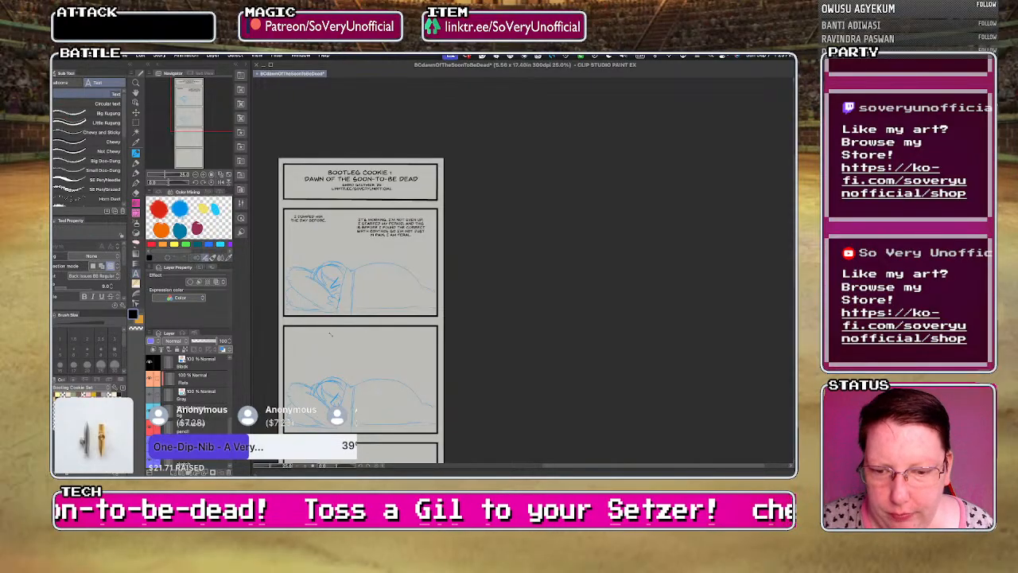
left_click(347, 339)
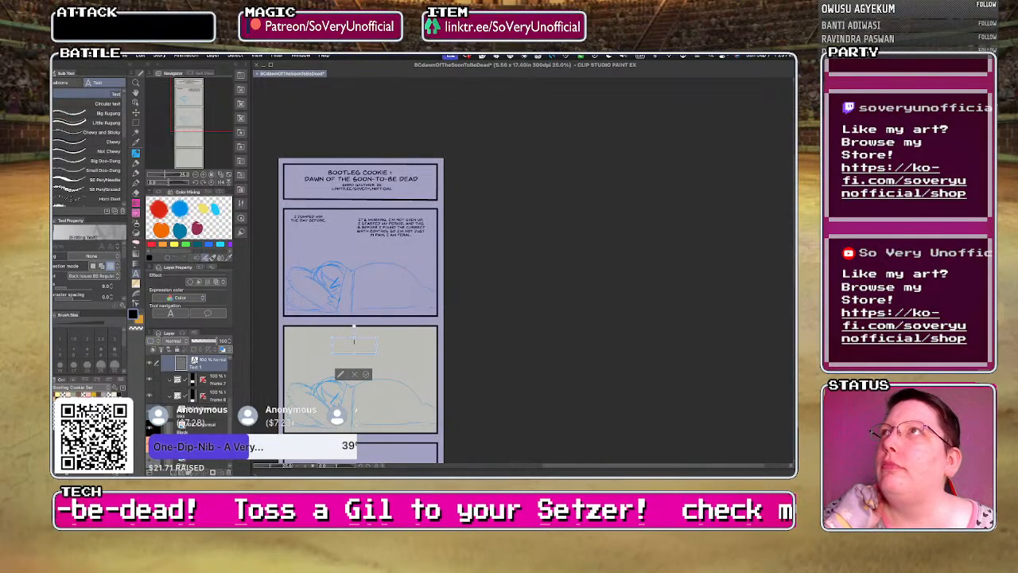
key("super+Tab")
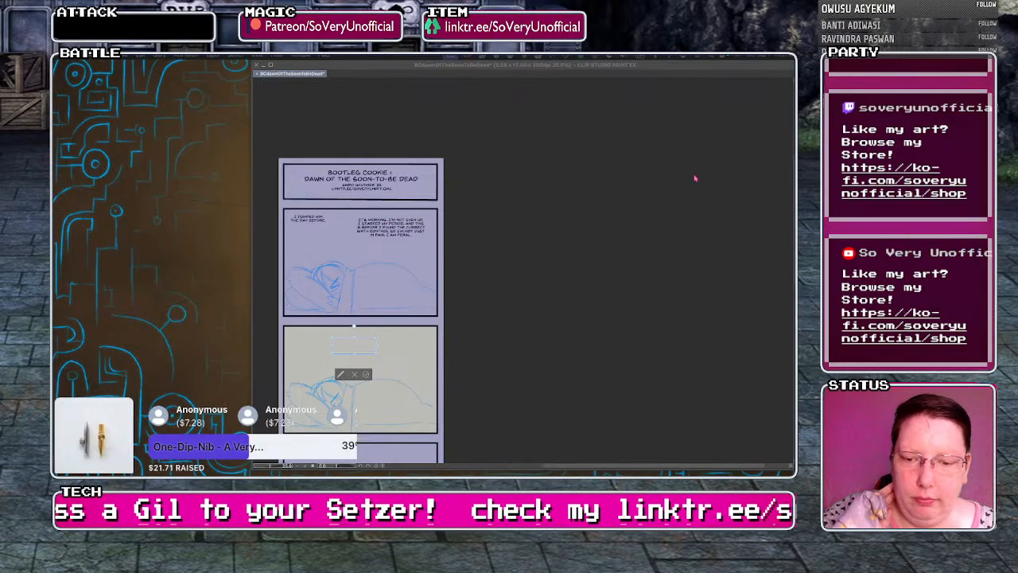
left_click(360, 355)
key("ctrl+v")
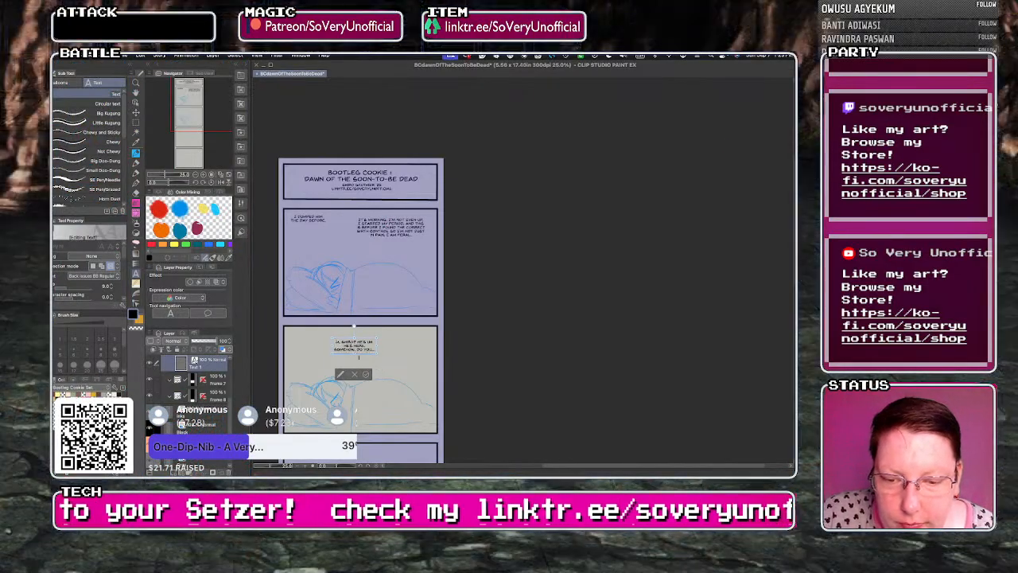
type("U")
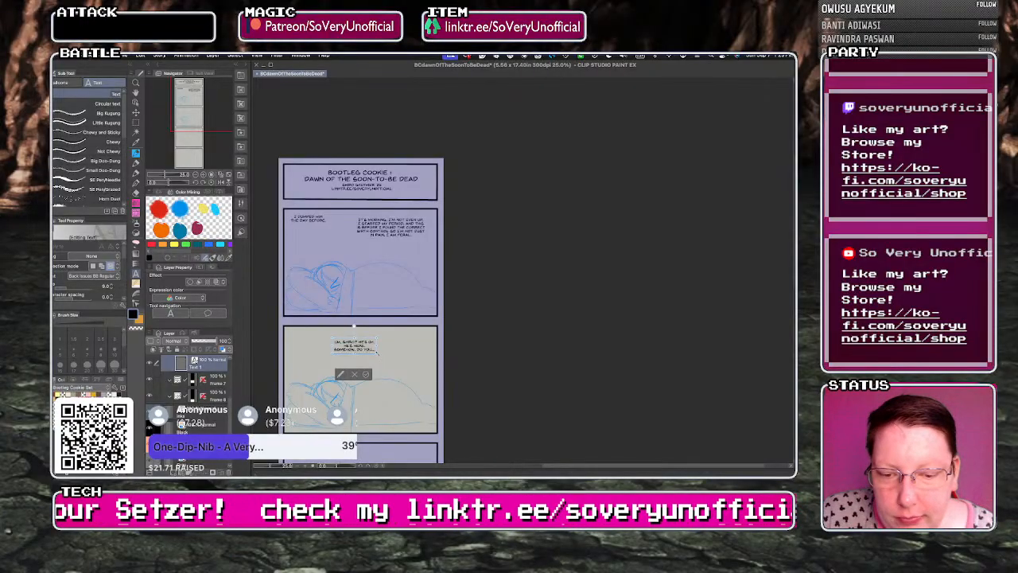
- Cut everything after the opening greeting from the pasted text, then shrink its frame and place it in the second panel's upper-left corner
left_click_drag(375, 352, 393, 359)
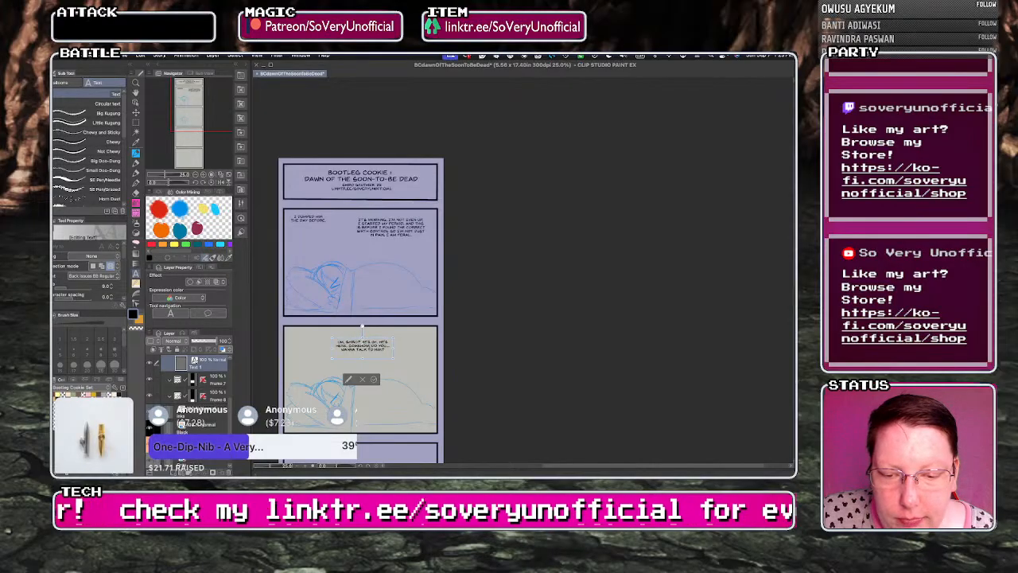
key("super+x")
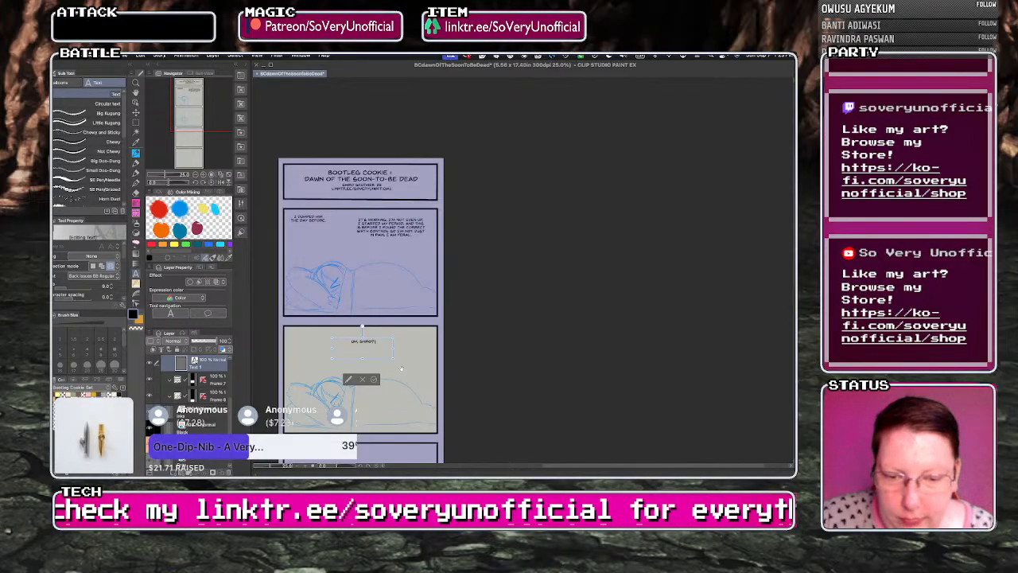
left_click_drag(393, 358, 324, 344)
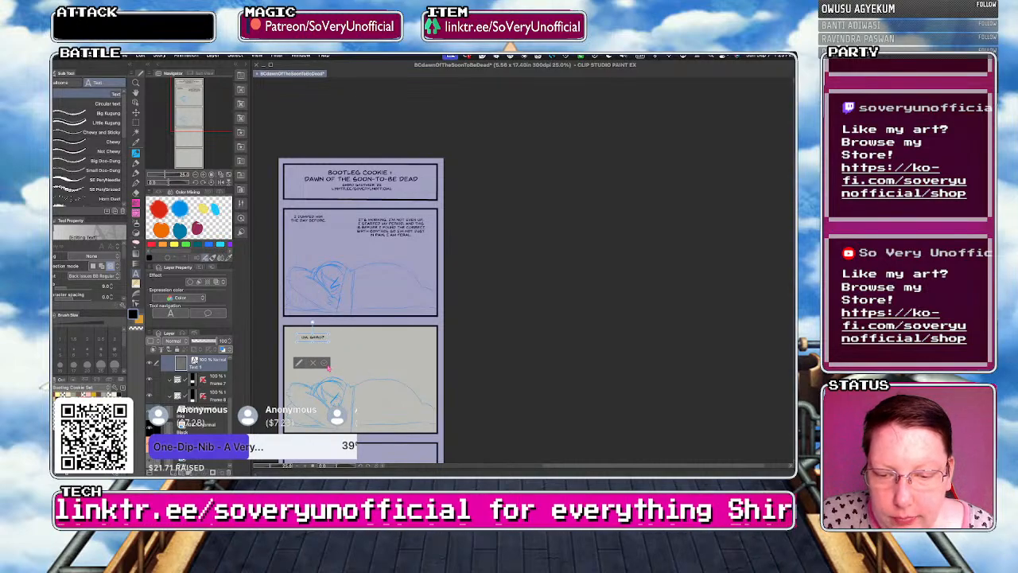
left_click(326, 364)
- Paste the cut dialogue as a separate text, keep only "He's uh, he's here. Somehow." and place it just below and right of the greeting
left_click(348, 356)
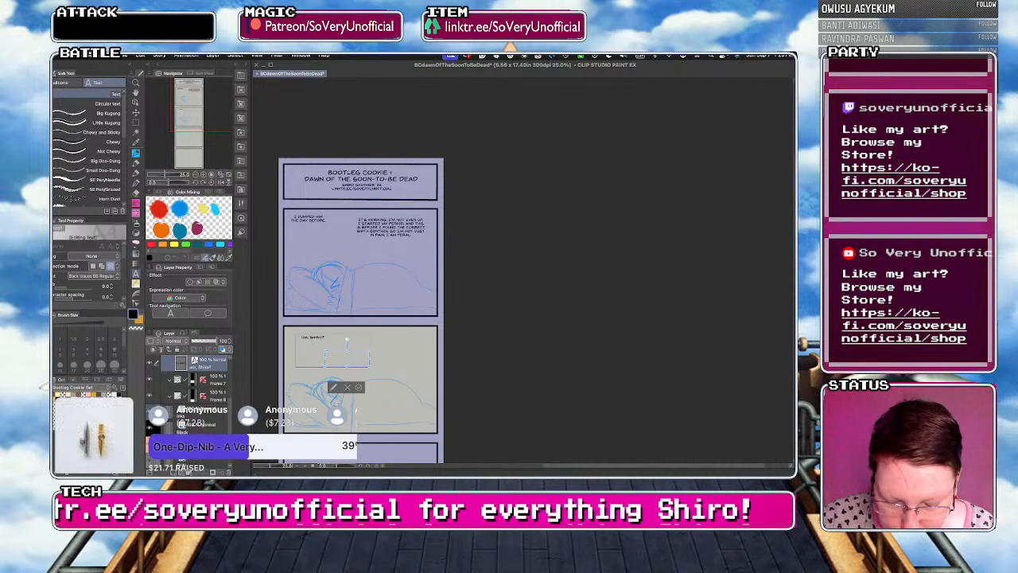
key("super+v")
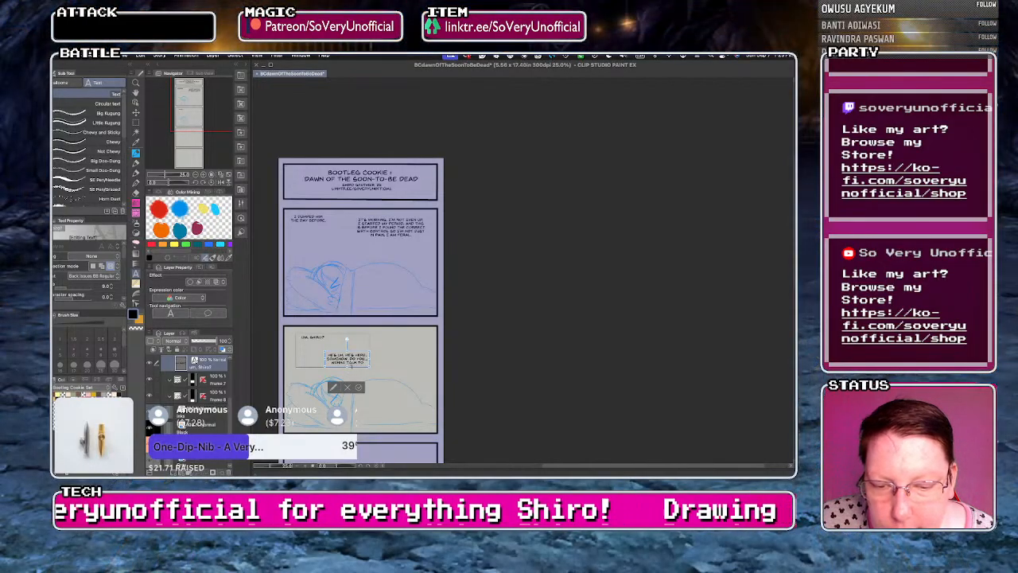
key("BackSpace")
key("BackSpace")
key("BackSpace")
key("BackSpace")
key("BackSpace")
key("BackSpace")
key("BackSpace")
key("BackSpace")
key("BackSpace")
key("BackSpace")
key("BackSpace")
key("BackSpace")
key("BackSpace")
key("BackSpace")
key("BackSpace")
key("BackSpace")
key("BackSpace")
key("BackSpace")
key("BackSpace")
key("BackSpace")
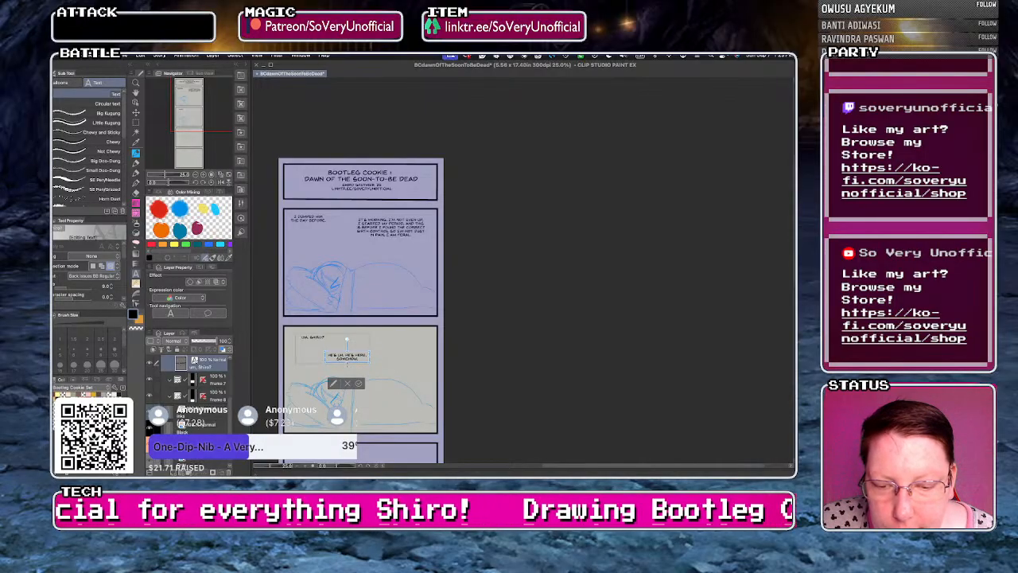
left_click_drag(348, 363, 344, 353)
left_click(355, 374)
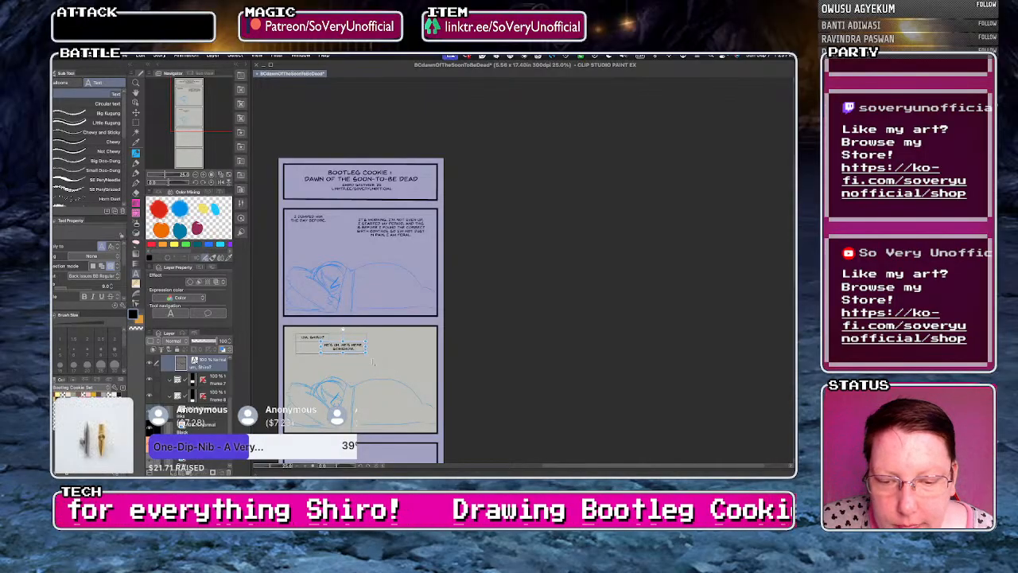
- Add a third text reading "Do you... wanna talk to him?" at the second panel's right side, removing the surplus line and nudging it left
left_click(397, 359)
key("super+v")
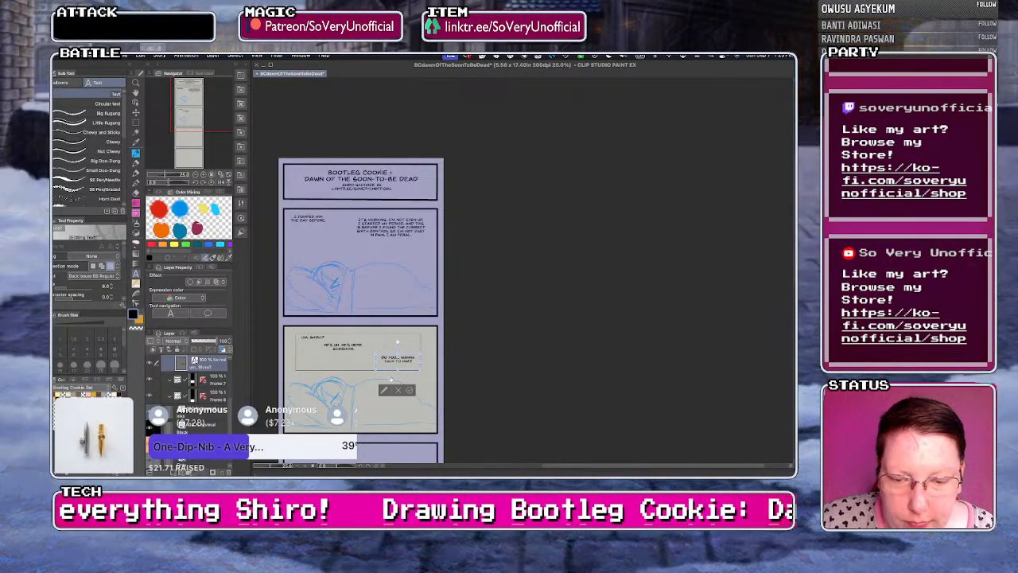
key("BackSpace")
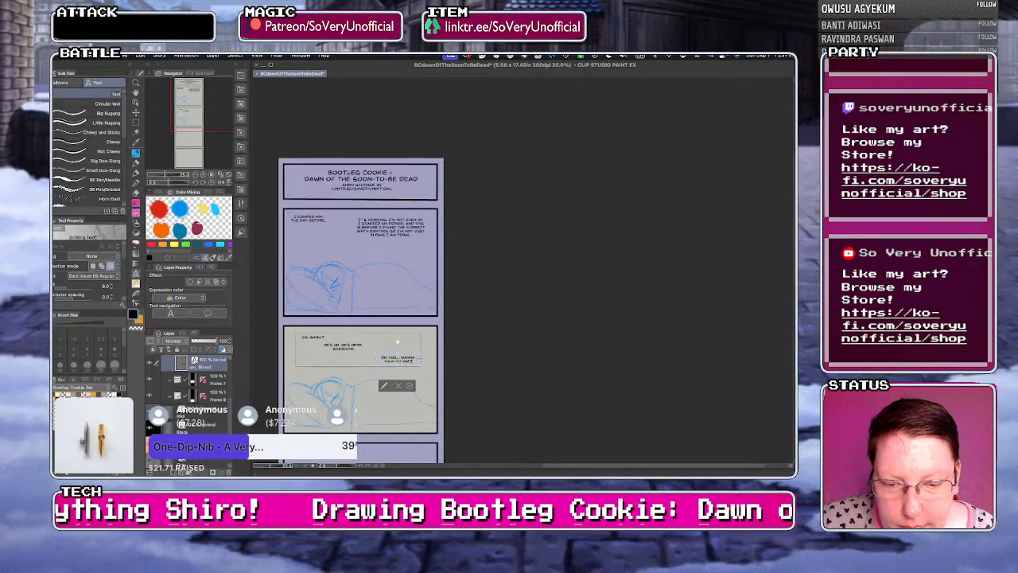
key("BackSpace")
left_click_drag(411, 368, 406, 366)
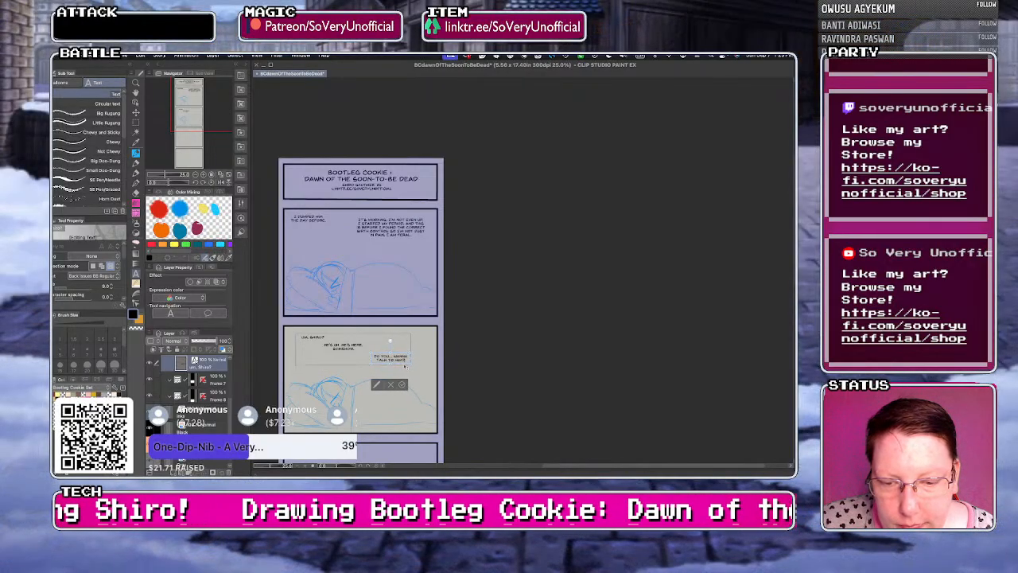
- Nudge the middle line and the opening greeting slightly right and down to stagger the second panel's three texts
left_click(342, 345)
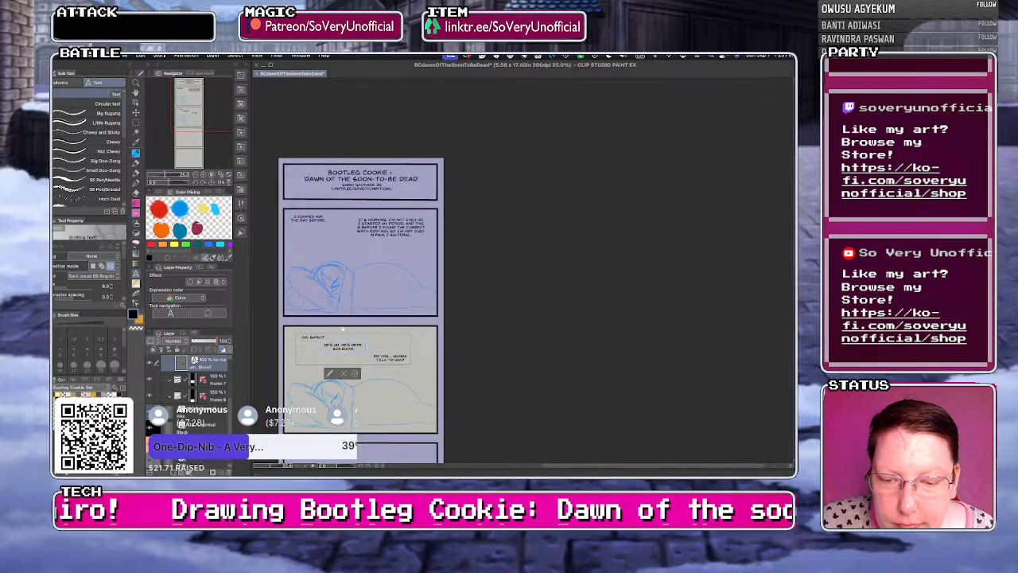
left_click(312, 337)
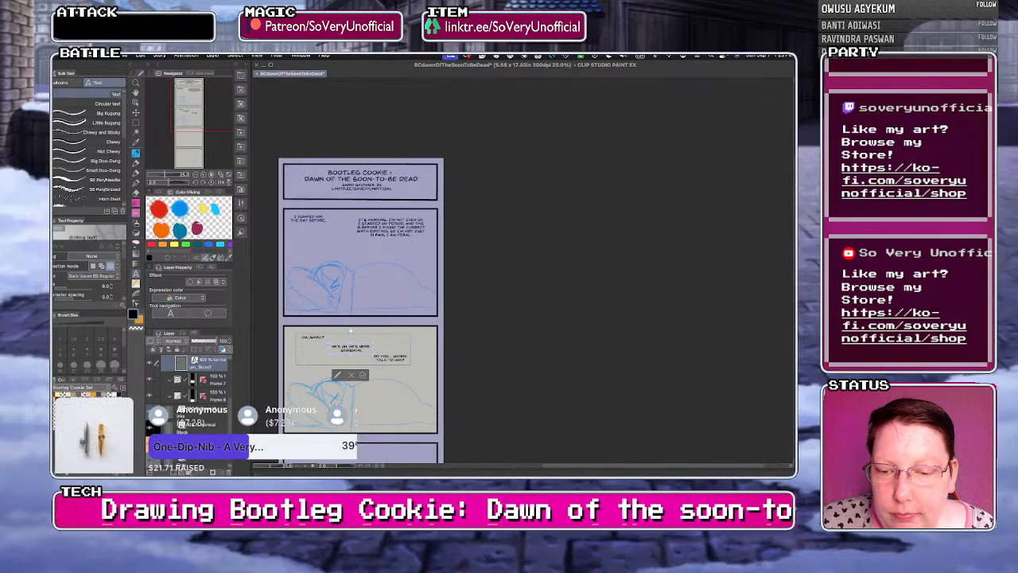
left_click_drag(312, 337, 319, 341)
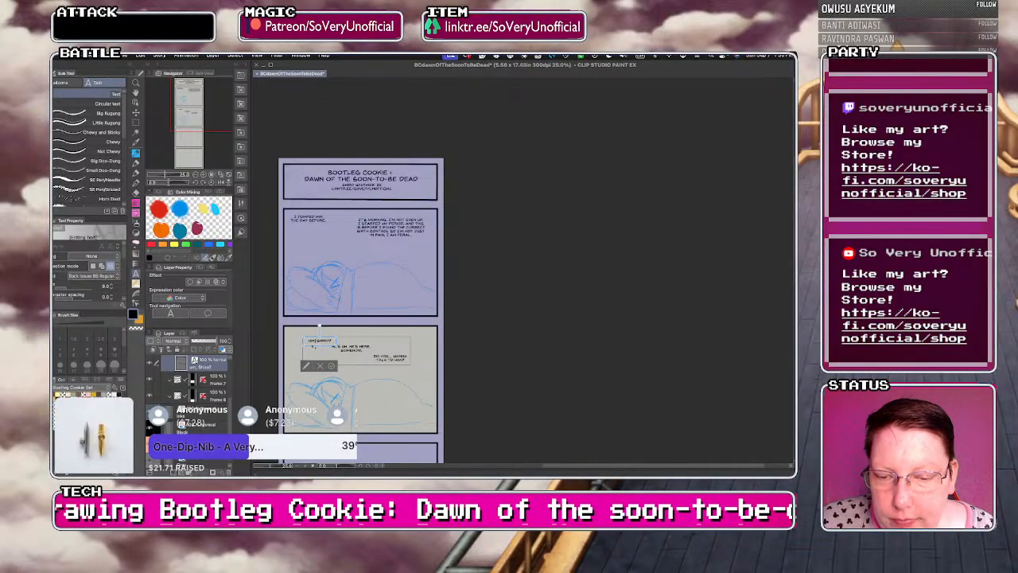
left_click(332, 366)
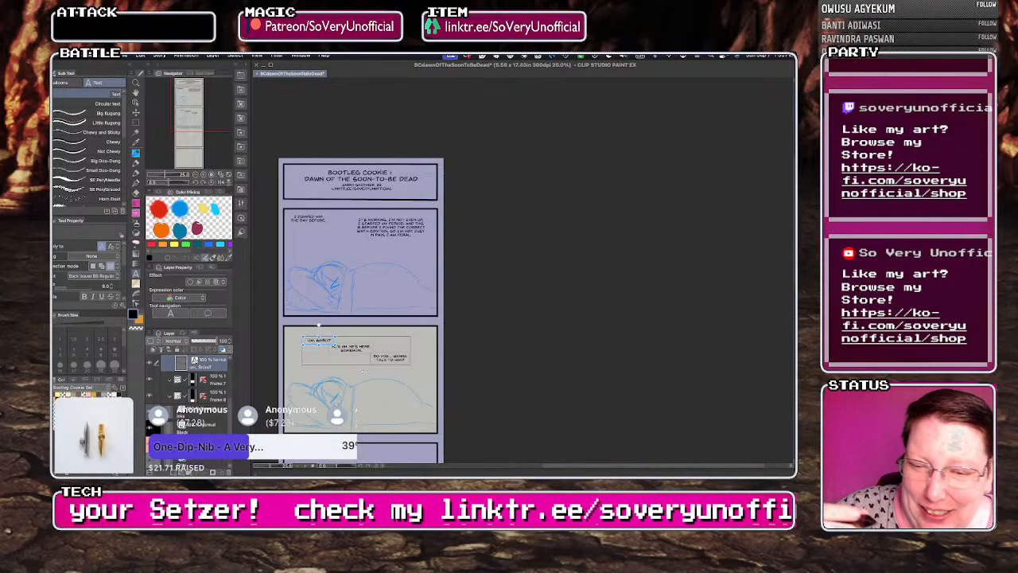
- On the "sketch Copy" layer, use Blue Real Pencil to sketch a round head with a slanted neck line in the third panel's right half
key("super+minus")
key("super+minus")
key("super+minus")
key("super+minus")
key("super+plus")
key("super+plus")
key("super+plus")
key("super+plus")
key("super+plus")
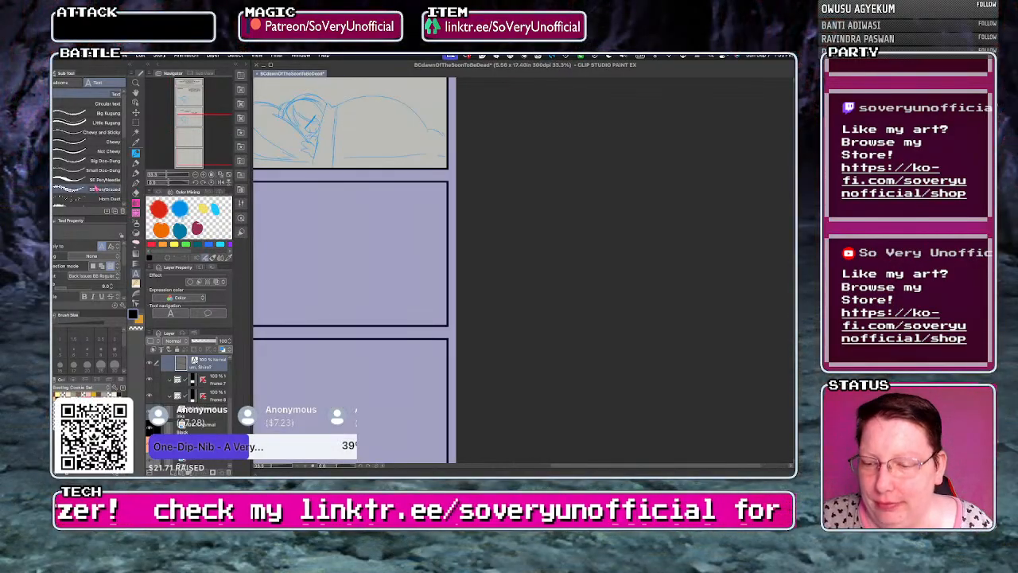
scroll(188, 393, "down", 5)
left_click(192, 428)
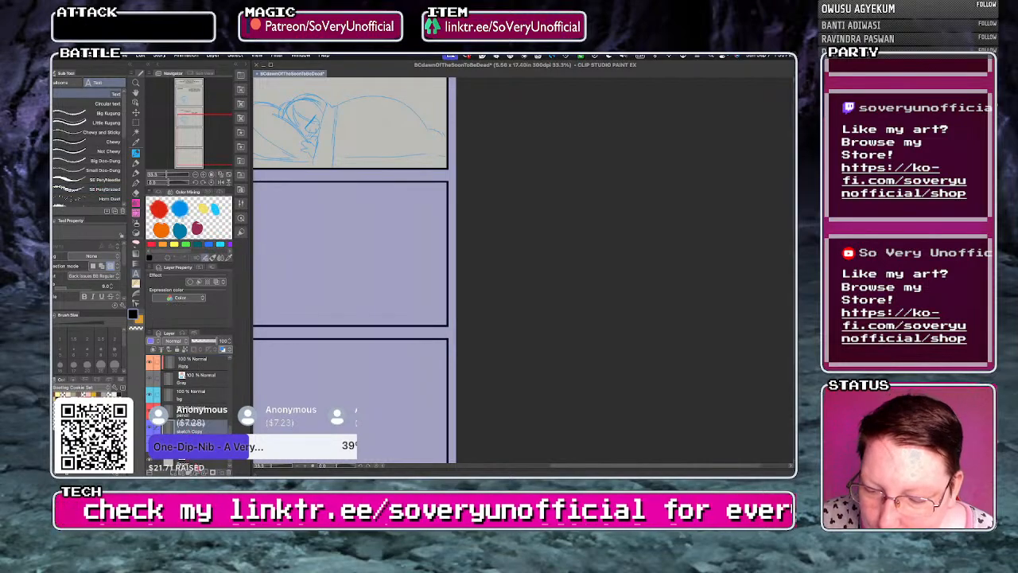
scroll(192, 422, "up", 1)
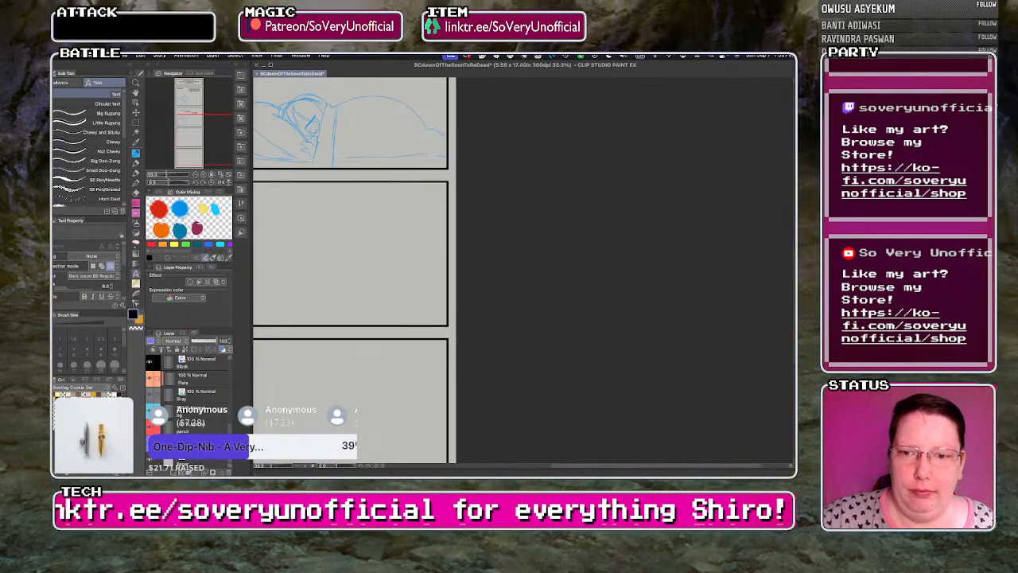
left_click(136, 154)
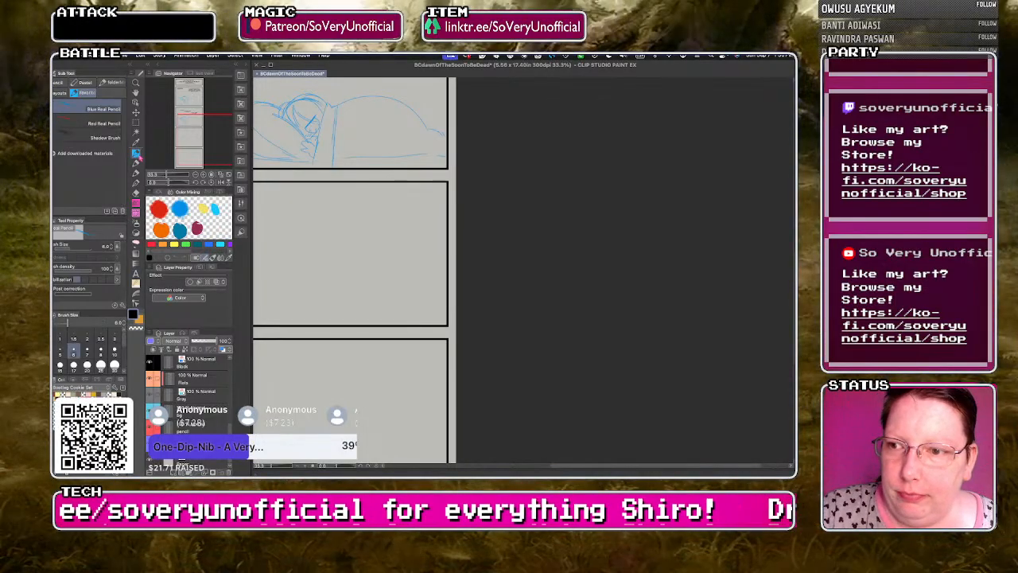
scroll(462, 301, "down", 1)
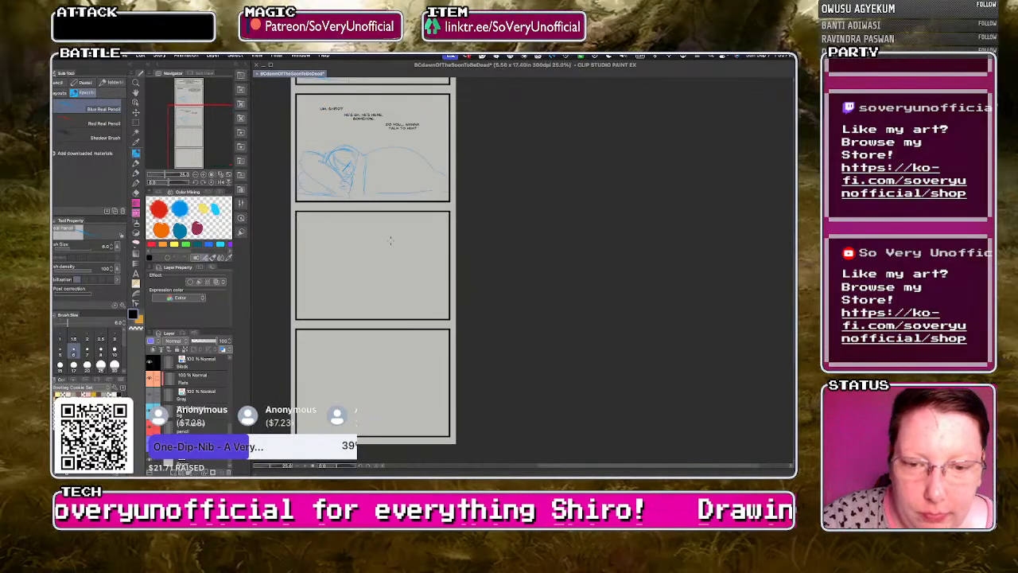
scroll(395, 243, "up", 1)
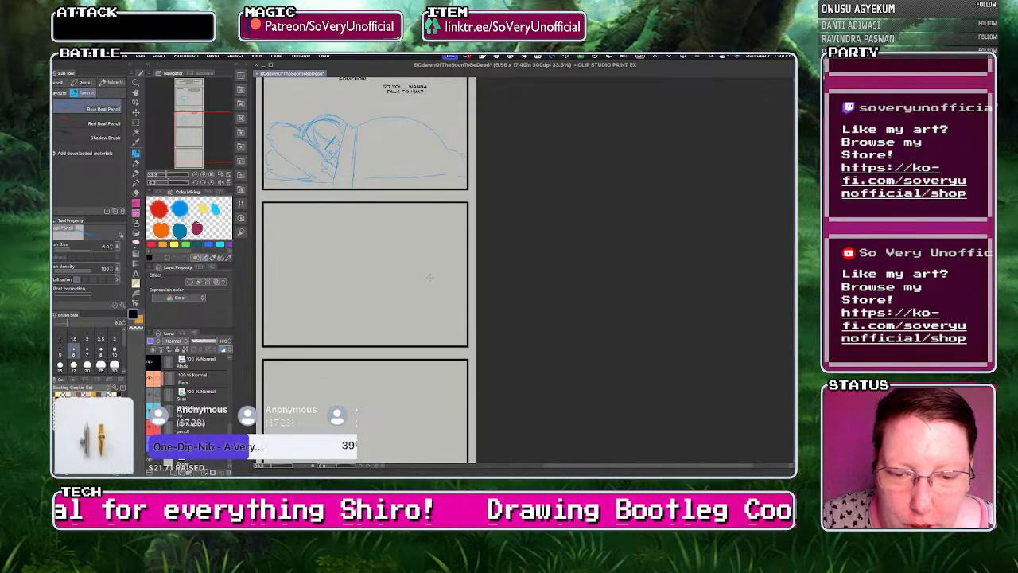
mouse_move(412, 272)
left_mouse_down()
mouse_move(446, 291)
mouse_move(404, 289)
mouse_move(400, 300)
mouse_move(413, 263)
left_mouse_up()
key("ctrl+z")
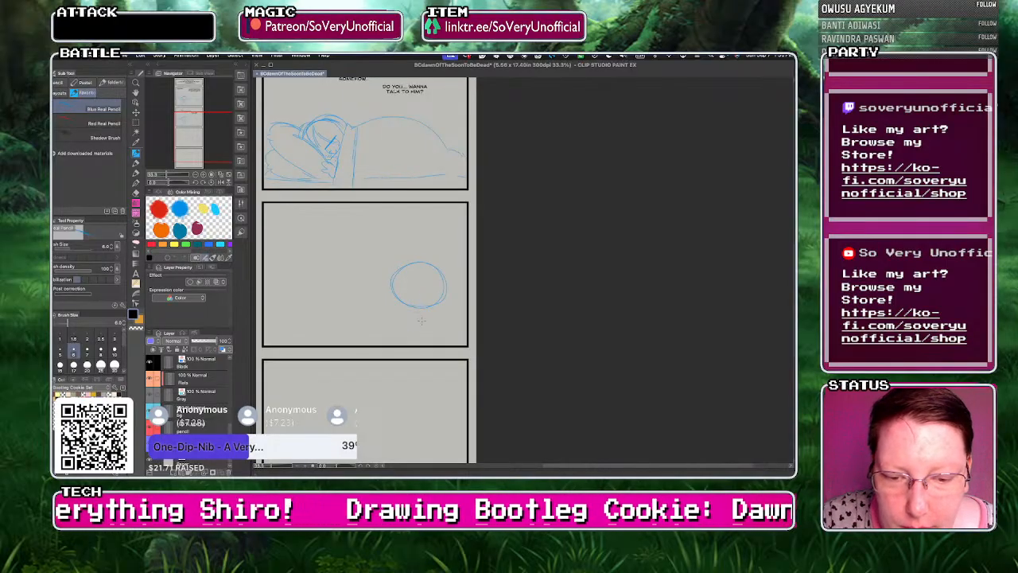
left_click_drag(419, 307, 430, 339)
scroll(403, 327, "up", 2)
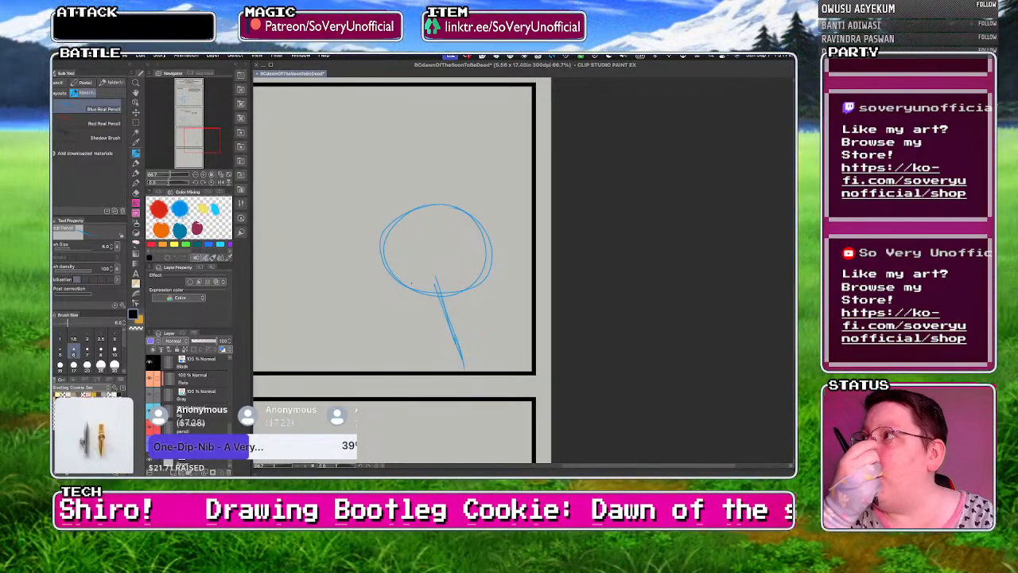
- Sketch the character's protruding jaw, neck, shoulder lines and large round eye facing left in the third story panel
mouse_move(384, 266)
left_mouse_down()
mouse_move(403, 311)
mouse_move(427, 313)
left_mouse_up()
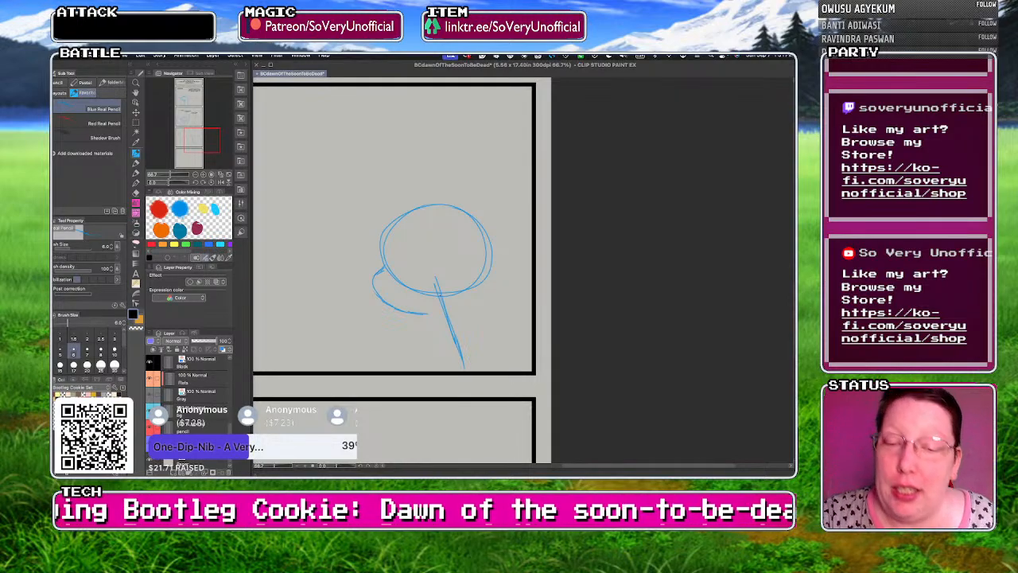
left_click_drag(473, 331, 478, 336)
mouse_move(429, 313)
left_mouse_down()
mouse_move(440, 327)
mouse_move(431, 370)
mouse_move(456, 333)
mouse_move(430, 377)
mouse_move(462, 315)
mouse_move(491, 368)
mouse_move(458, 371)
left_mouse_up()
left_click_drag(433, 334, 426, 369)
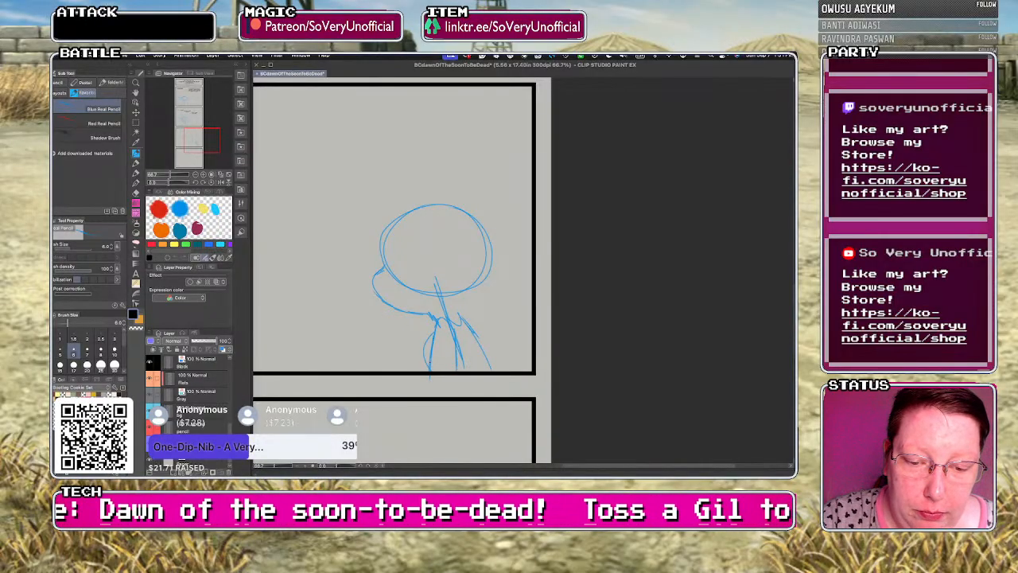
mouse_move(401, 235)
left_mouse_down()
mouse_move(418, 256)
mouse_move(394, 285)
mouse_move(420, 274)
mouse_move(411, 259)
mouse_move(402, 266)
left_mouse_up()
key("super+z")
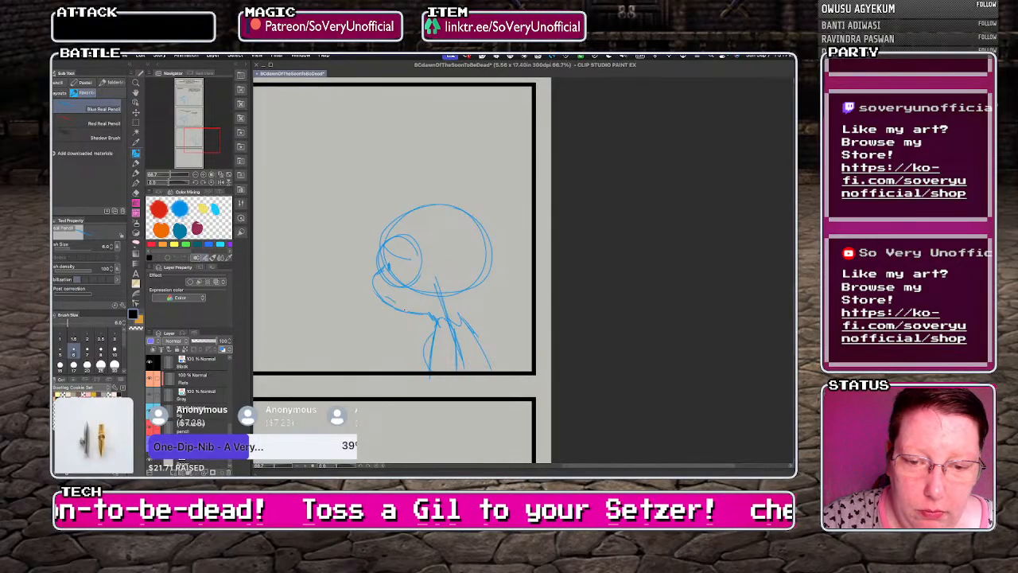
- Sketch the wavy hair outline around the third panel's head, from the forehead over the back to the neck, plus a small mark behind the eye
mouse_move(413, 198)
left_mouse_down()
mouse_move(372, 227)
mouse_move(381, 245)
left_mouse_up()
left_click_drag(383, 217, 381, 235)
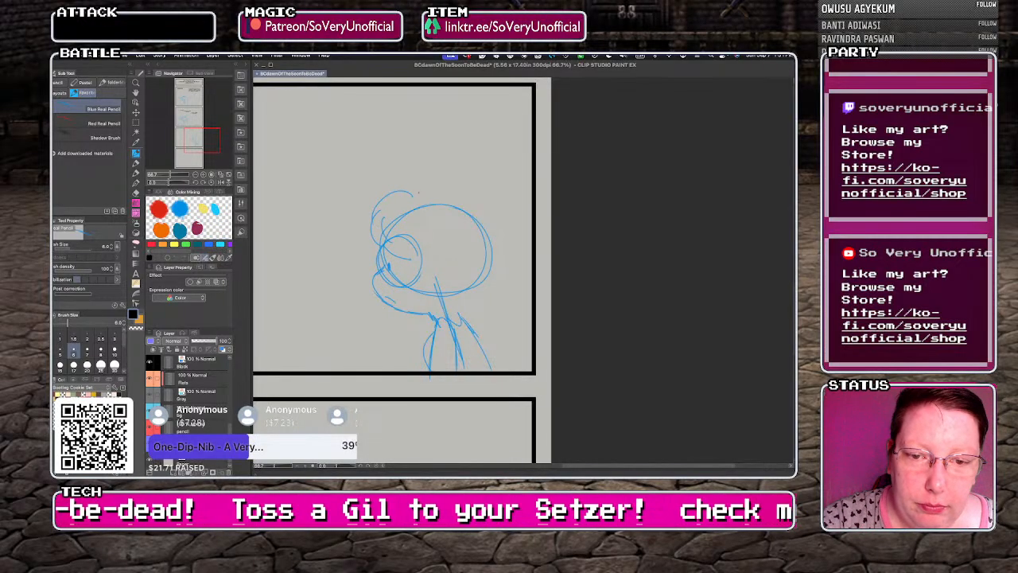
mouse_move(417, 199)
left_mouse_down()
mouse_move(434, 192)
mouse_move(494, 220)
left_mouse_up()
mouse_move(488, 219)
left_mouse_down()
mouse_move(508, 240)
mouse_move(521, 322)
left_mouse_up()
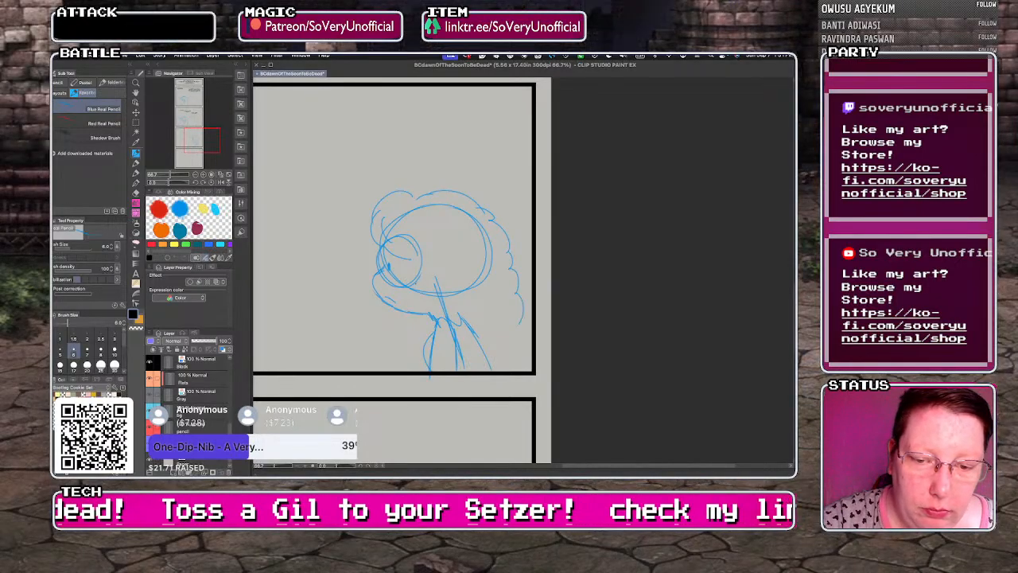
left_click_drag(412, 290, 421, 312)
mouse_move(426, 320)
left_mouse_down()
mouse_move(489, 338)
mouse_move(520, 322)
left_mouse_up()
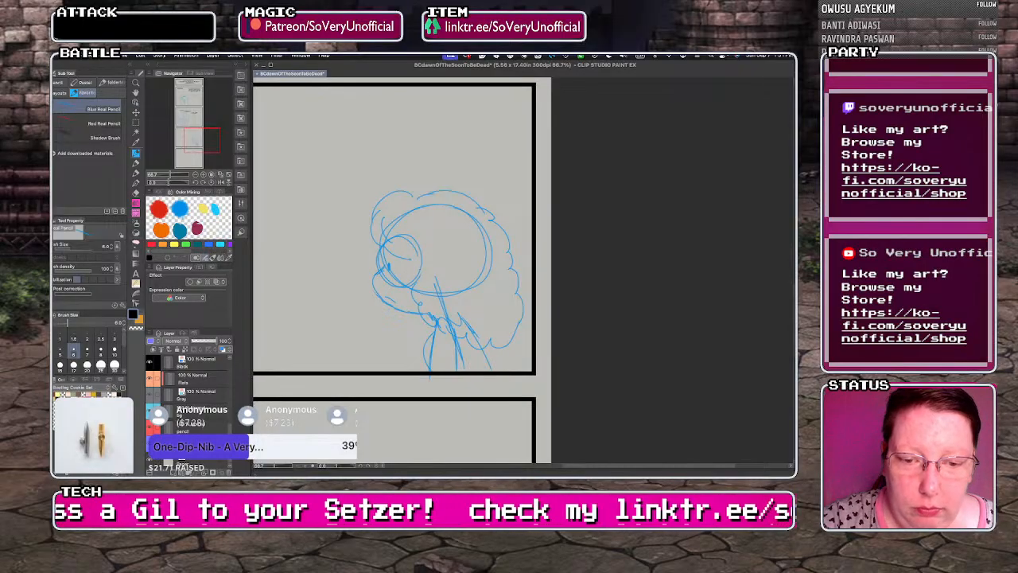
left_click_drag(419, 267, 432, 268)
scroll(343, 267, "down", 3)
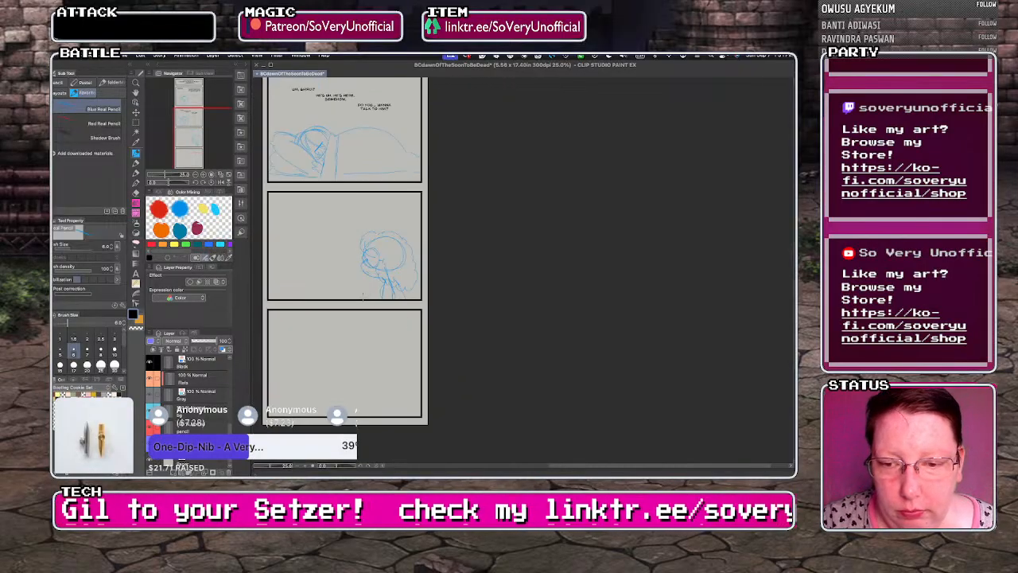
- Sketch a long curved blanket line in the third panel, from the left border over a low hump to the bottom border
scroll(271, 274, "up", 2)
left_click_drag(275, 257, 376, 242)
key("super+z")
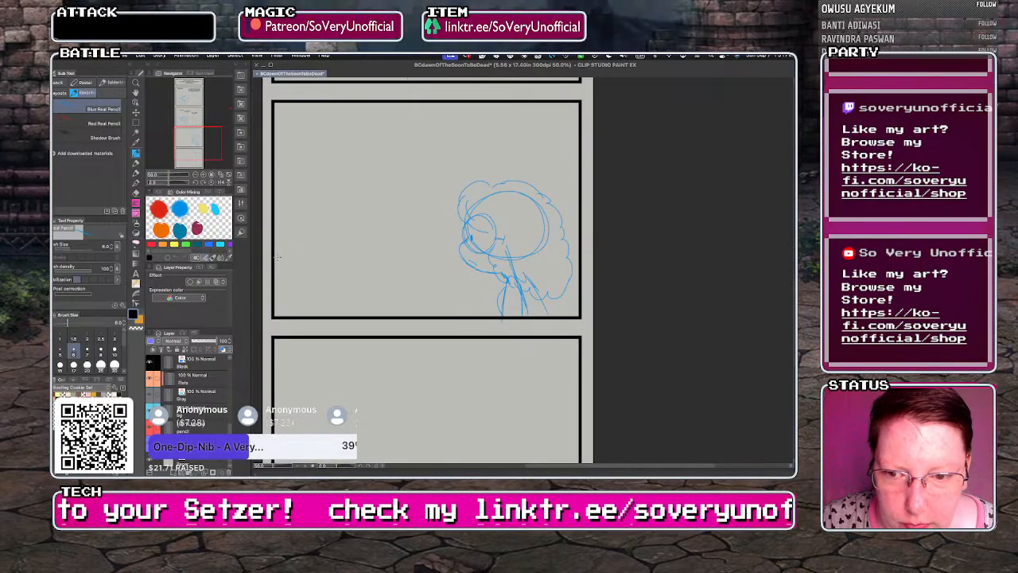
mouse_move(275, 256)
left_mouse_down()
mouse_move(377, 253)
mouse_move(447, 317)
left_mouse_up()
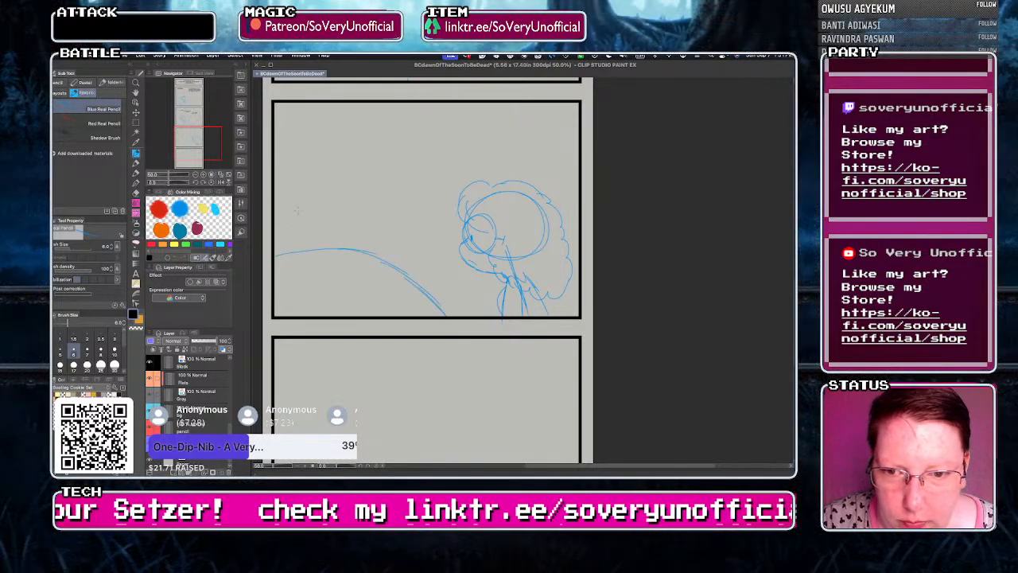
- Sketch a small rounded head peeking over the blanket line, with two round eyes and slanted brows
mouse_move(289, 241)
left_mouse_down()
mouse_move(322, 218)
mouse_move(335, 234)
left_mouse_up()
mouse_move(295, 229)
left_mouse_down()
mouse_move(330, 225)
mouse_move(337, 240)
mouse_move(303, 248)
mouse_move(322, 222)
mouse_move(308, 240)
left_mouse_up()
key("super+z")
key("super+z")
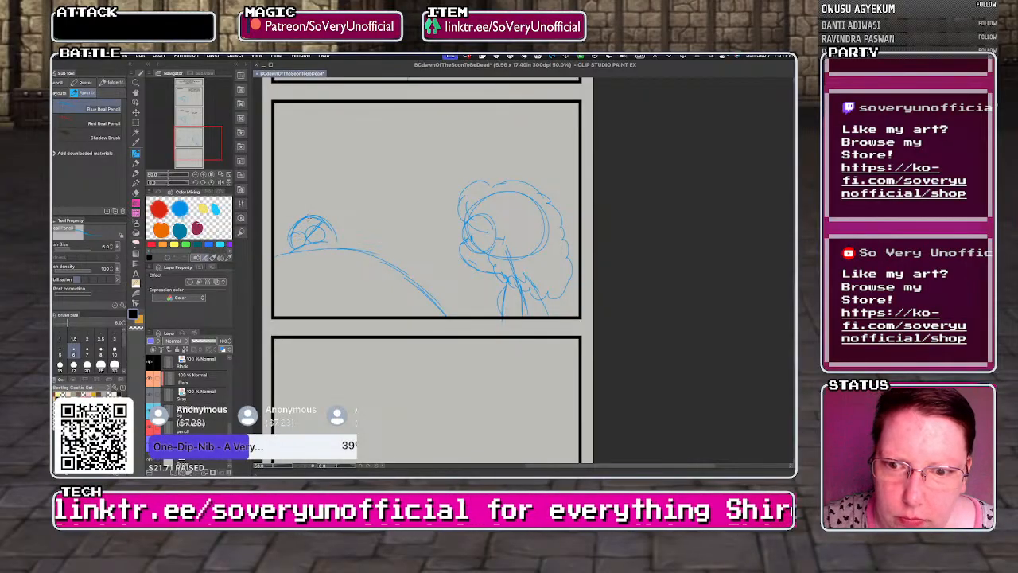
key("super+z")
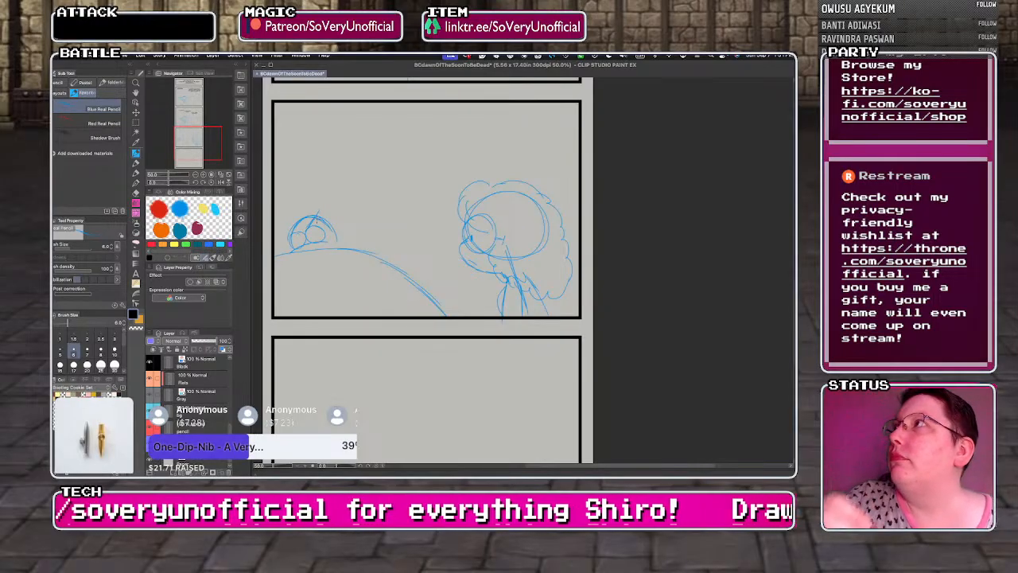
left_click_drag(286, 226, 305, 231)
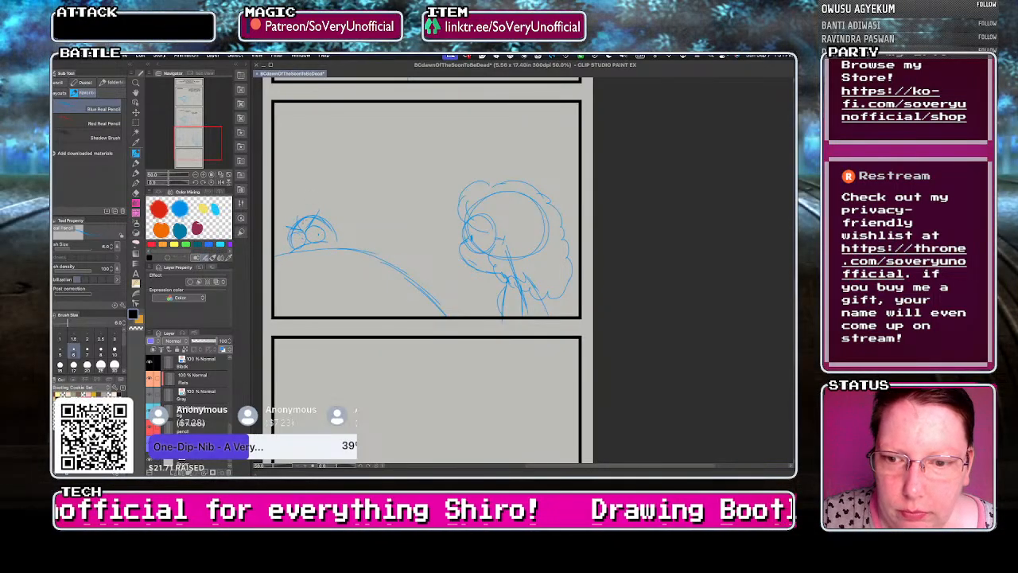
- Sketch the peeking character's hair and ear, fingers gripping the blanket edge, and a larger arched outline around the head
mouse_move(291, 226)
left_mouse_down()
mouse_move(282, 247)
mouse_move(321, 208)
mouse_move(348, 244)
mouse_move(333, 247)
left_mouse_up()
mouse_move(332, 231)
left_mouse_down()
mouse_move(337, 247)
mouse_move(289, 259)
left_mouse_up()
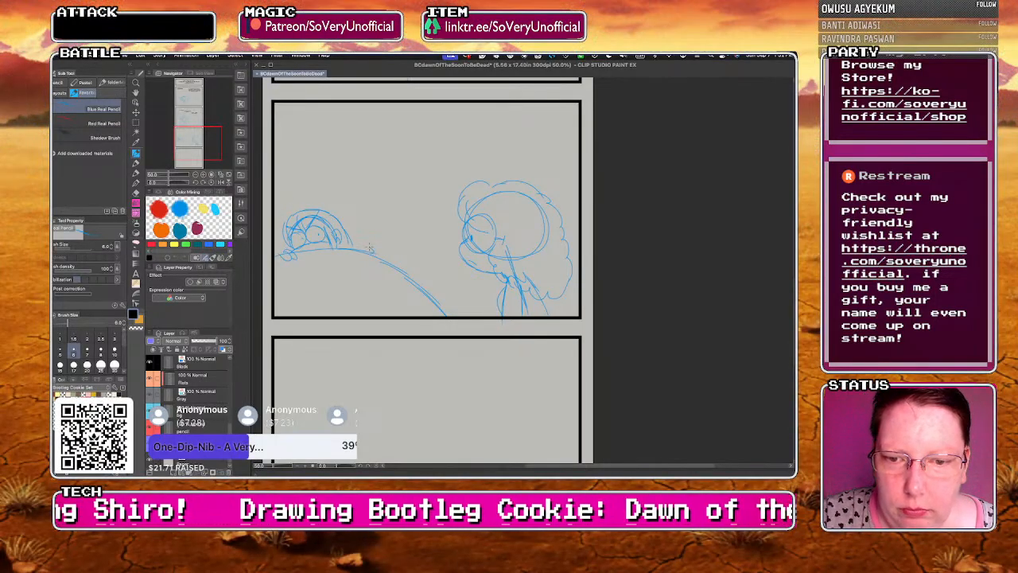
mouse_move(368, 244)
left_mouse_down()
mouse_move(347, 202)
mouse_move(272, 194)
mouse_move(285, 183)
mouse_move(280, 192)
mouse_move(347, 193)
left_mouse_up()
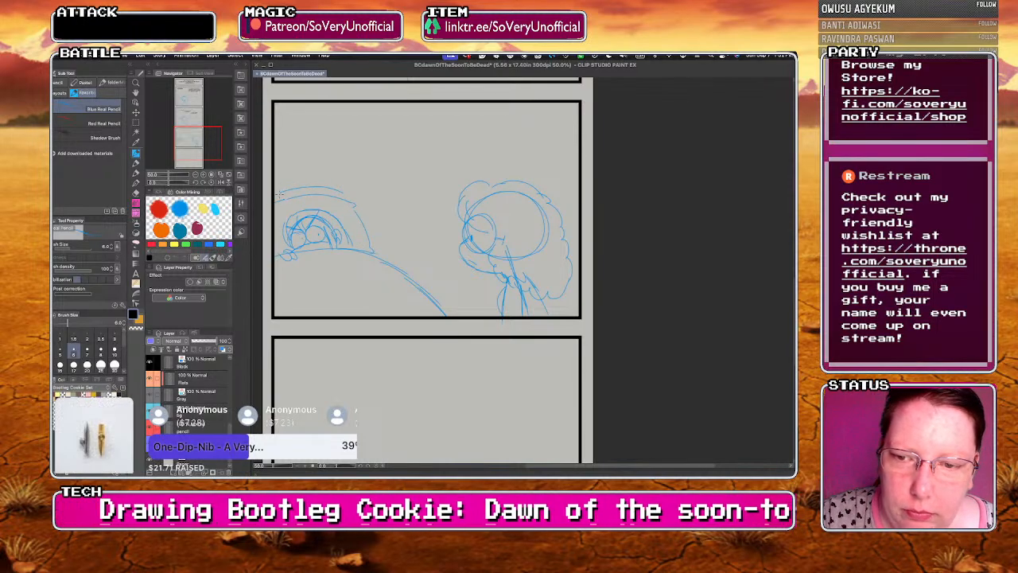
- Draw a curved double-headed arrow above the peeking head and hand-letter "SLOOOOOW TURN" over it
left_click_drag(278, 191, 342, 195)
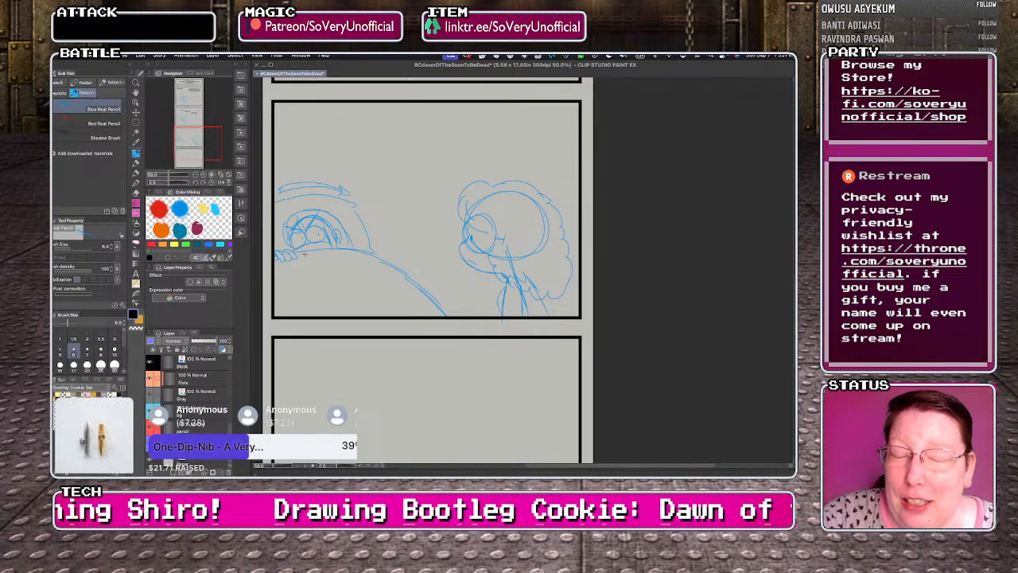
scroll(276, 154, "up", 2)
mouse_move(288, 194)
left_mouse_down()
mouse_move(280, 207)
mouse_move(299, 205)
left_mouse_up()
mouse_move(306, 192)
left_mouse_down()
mouse_move(305, 206)
mouse_move(343, 201)
left_mouse_up()
left_click_drag(346, 192, 377, 191)
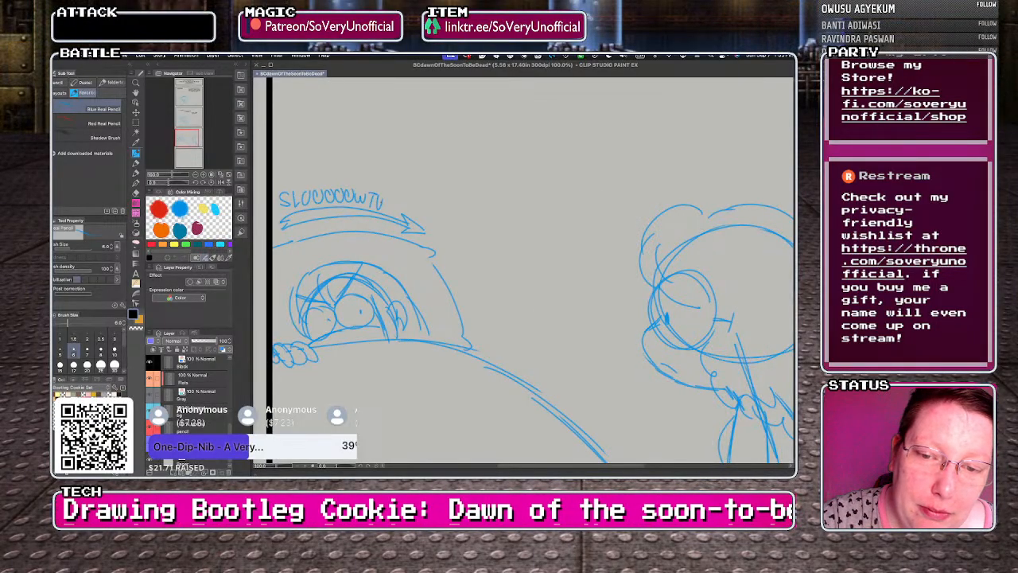
- Scribble loose zigzag strokes across the third panel's empty background above and between the two characters
scroll(284, 191, "down", 4)
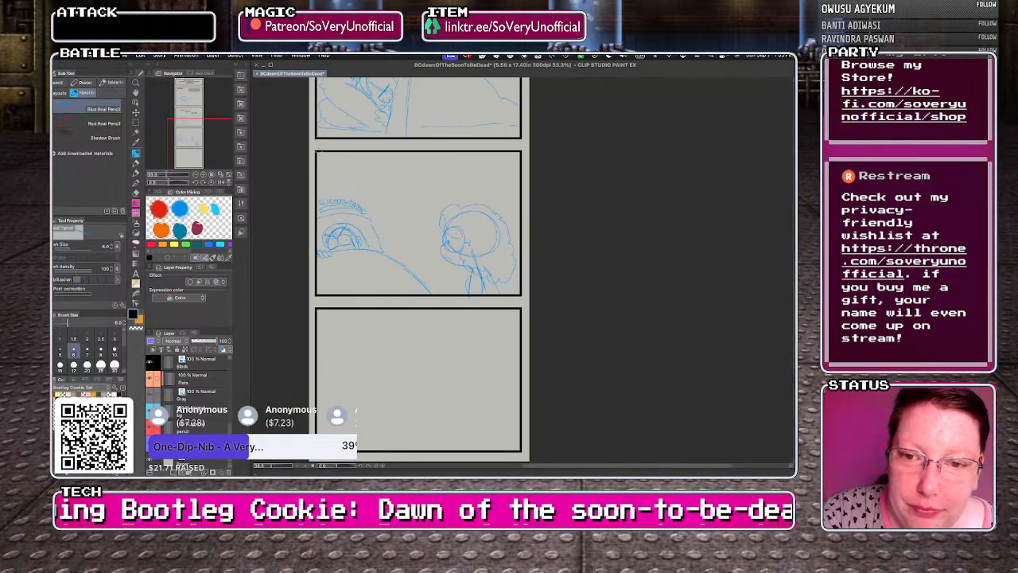
mouse_move(360, 159)
left_mouse_down()
mouse_move(377, 181)
mouse_move(367, 194)
left_mouse_up()
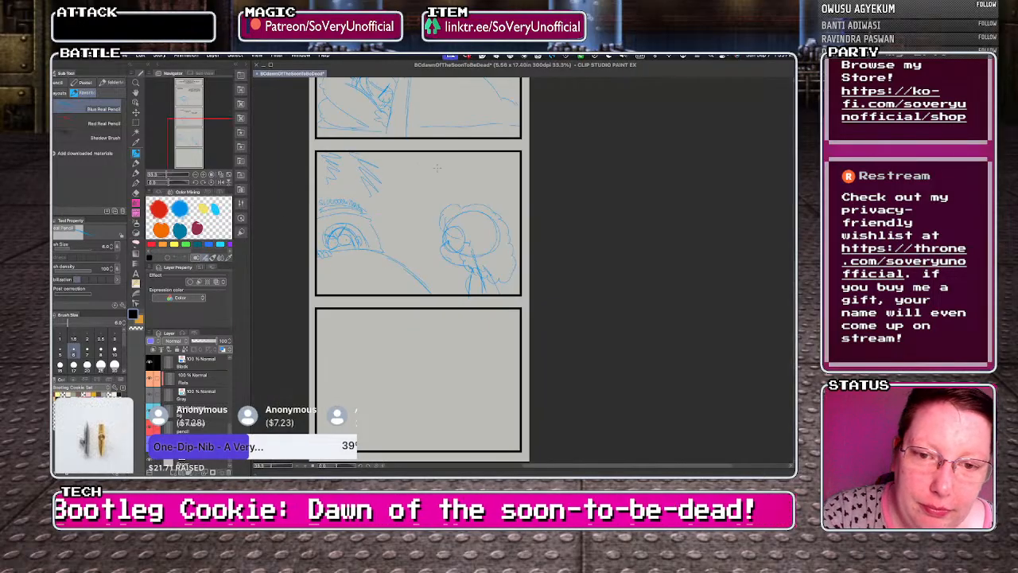
mouse_move(409, 155)
left_mouse_down()
mouse_move(433, 192)
mouse_move(388, 220)
left_mouse_up()
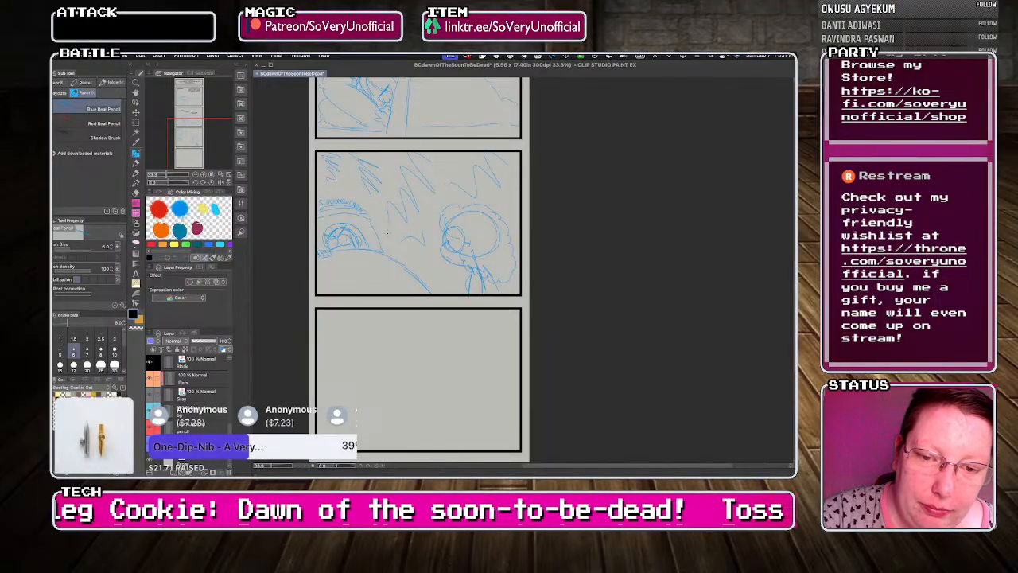
- Select the third panel's whole sketch with a rectangle marquee and place a copy of it straight down inside the fourth panel
left_click(136, 124)
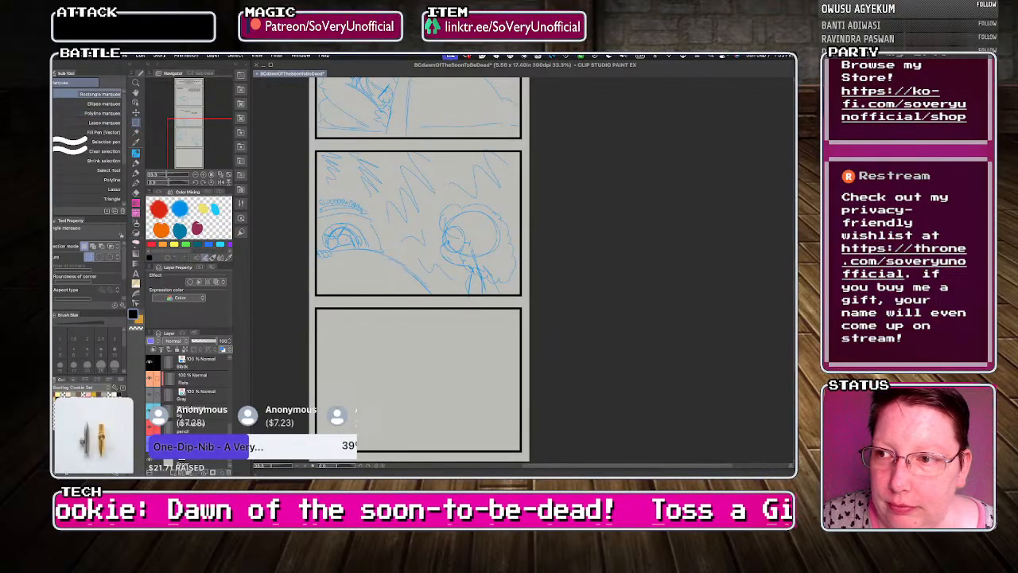
left_click_drag(316, 151, 521, 295)
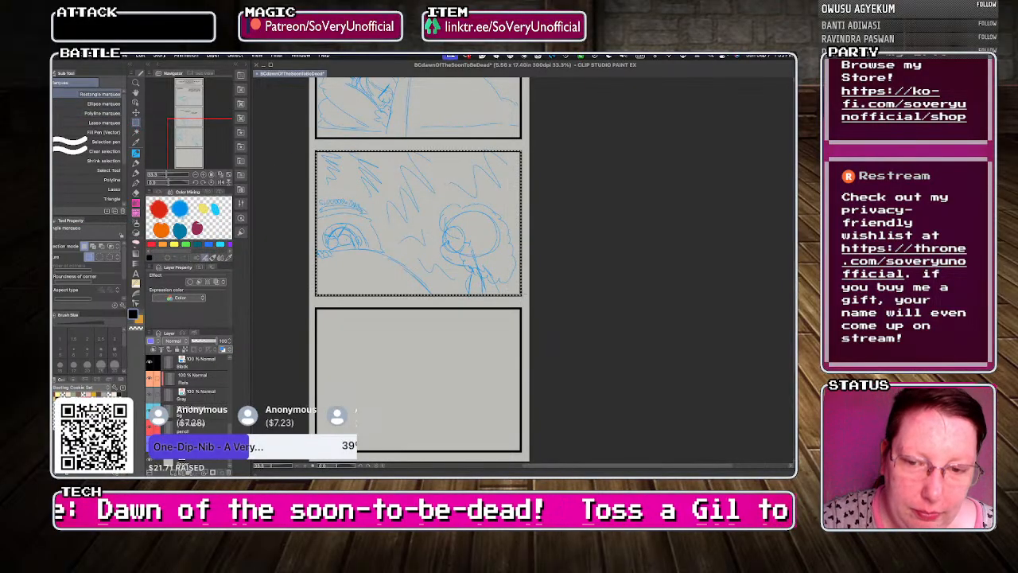
key("ctrl+t")
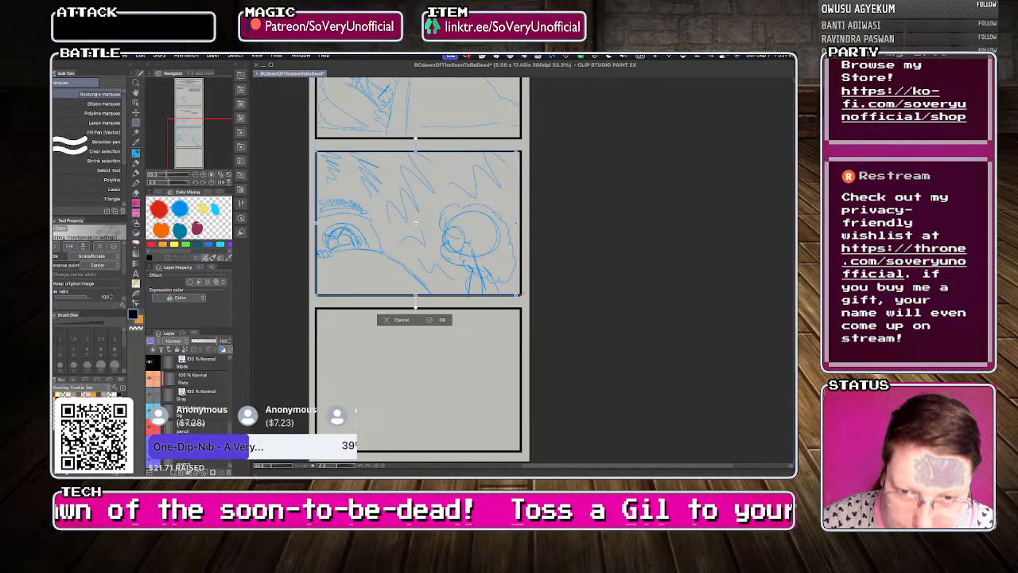
key("Down")
key("Down")
key("Down")
key("Down")
key("Down")
key("Down")
key("Down")
key("Down")
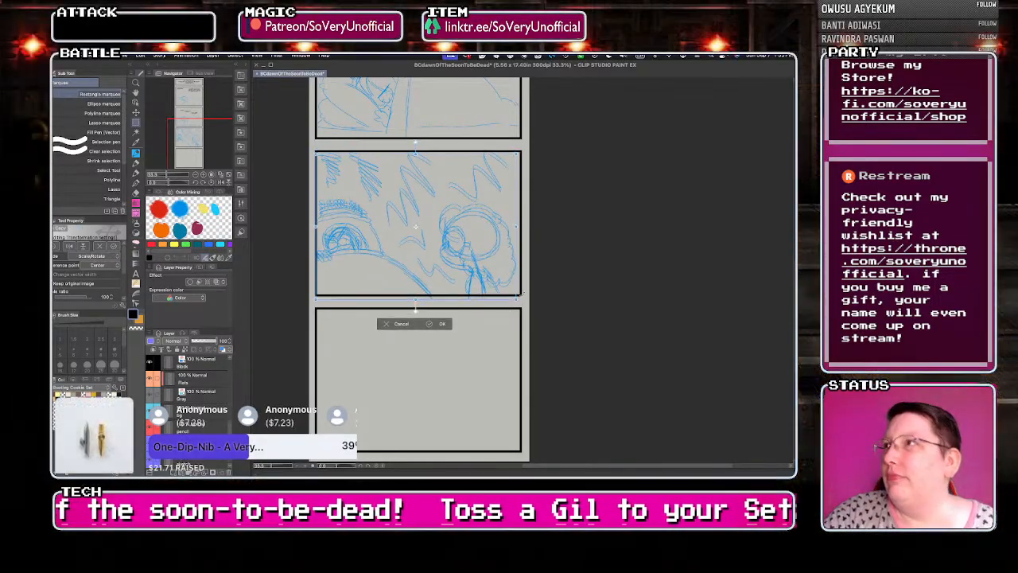
key("Down")
key("Down")
key("Down")
key("Down")
key("Down")
key("Down")
key("Down")
key("Down")
key("Down")
key("Down")
key("Down")
key("Down")
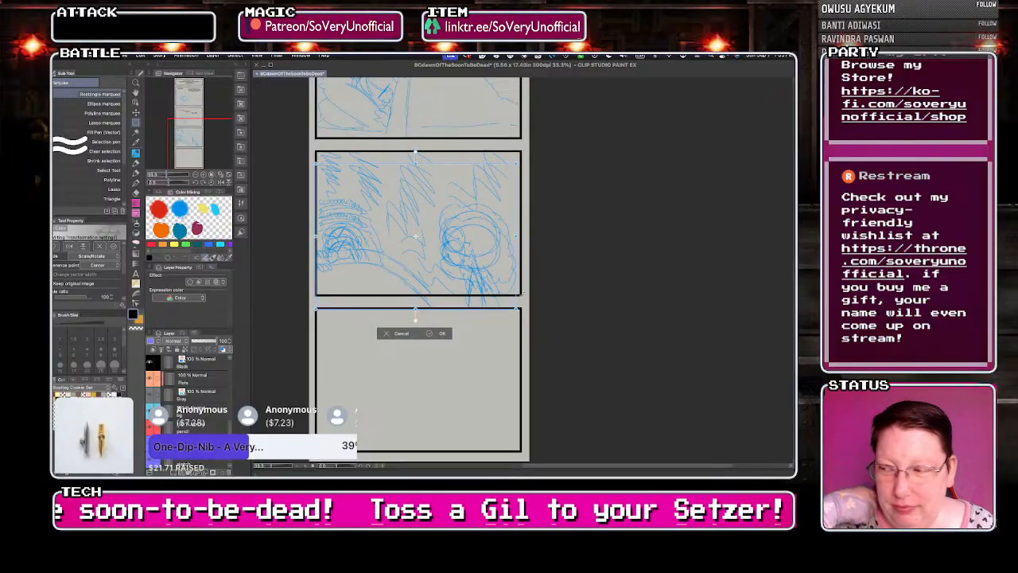
key("Down")
key("Down")
key("Down")
key("Down")
key("Down")
key("Down")
key("Down")
key("Down")
key("Down")
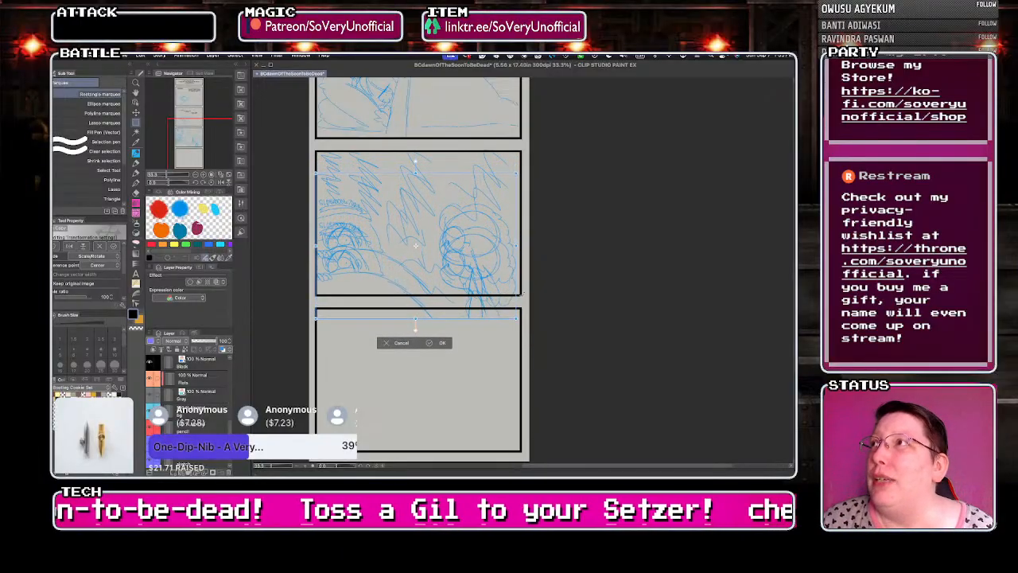
key("Down")
key("Down")
key("Down")
key("Down")
key("Down")
key("Down")
key("Down")
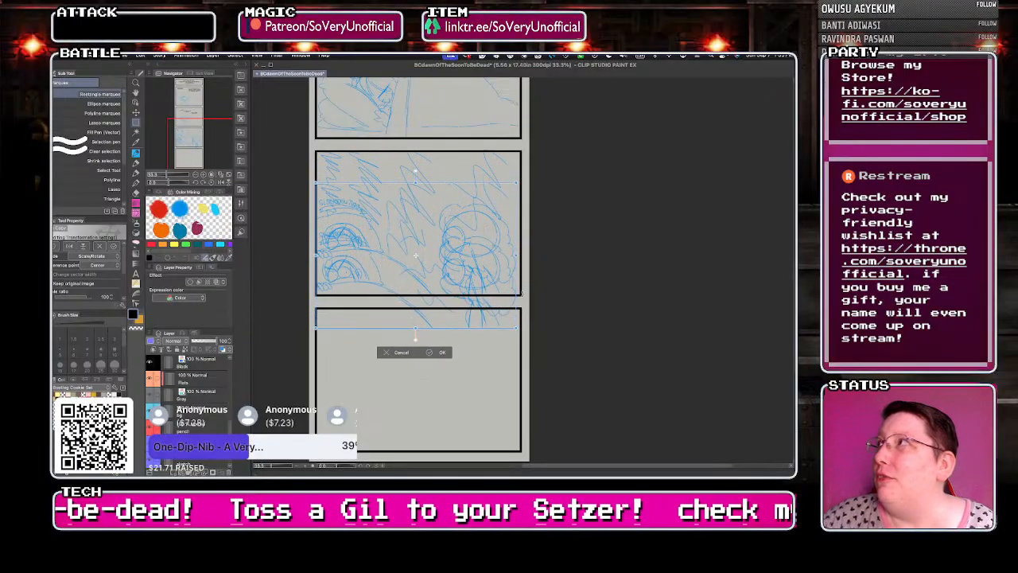
key("Down")
key("Down")
key("Down")
key("Down")
key("Down")
key("Down")
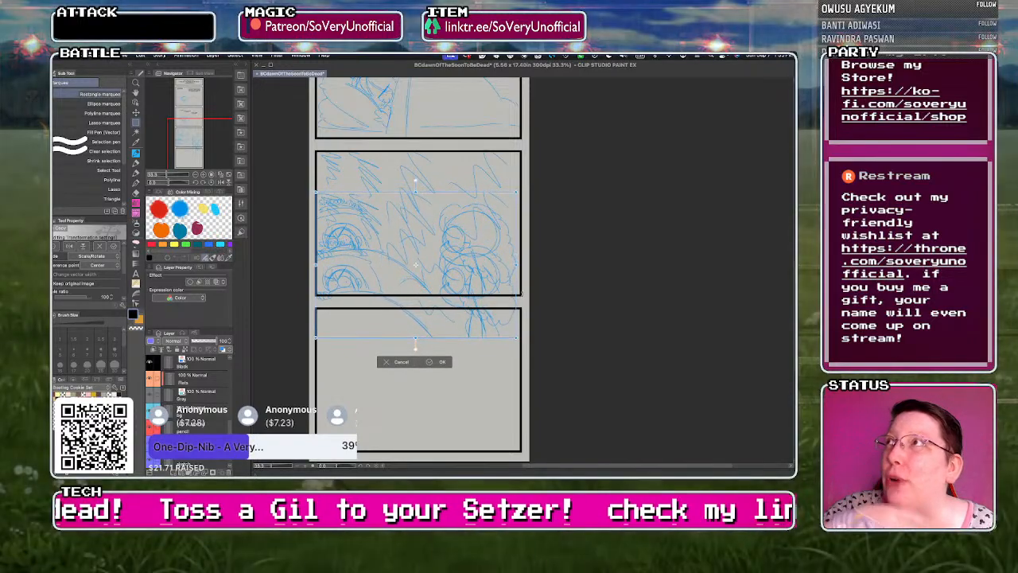
key("Down")
key("Down")
key("Down")
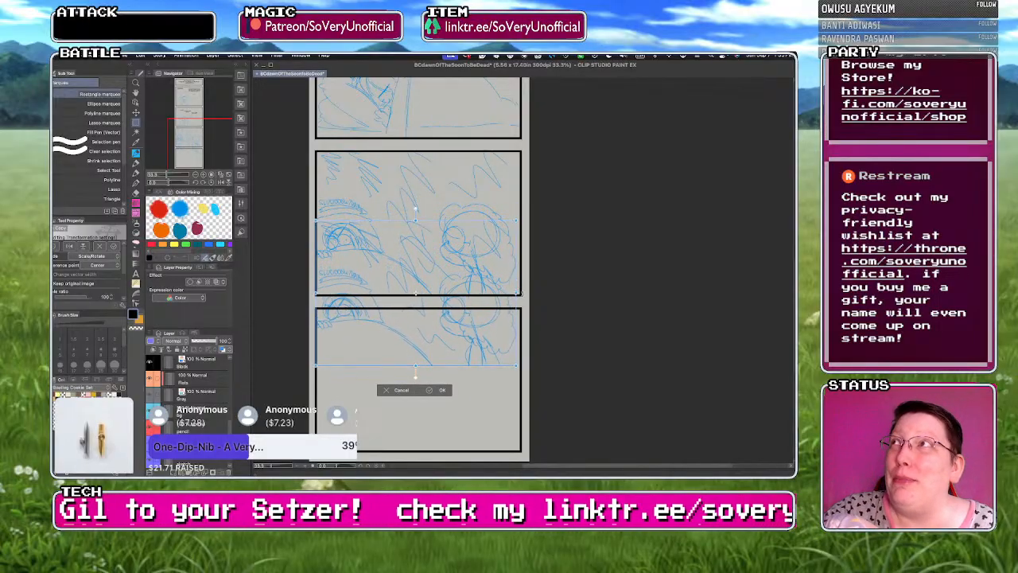
key("Down")
key("Down")
key("Down")
key("Down")
key("Down")
key("Down")
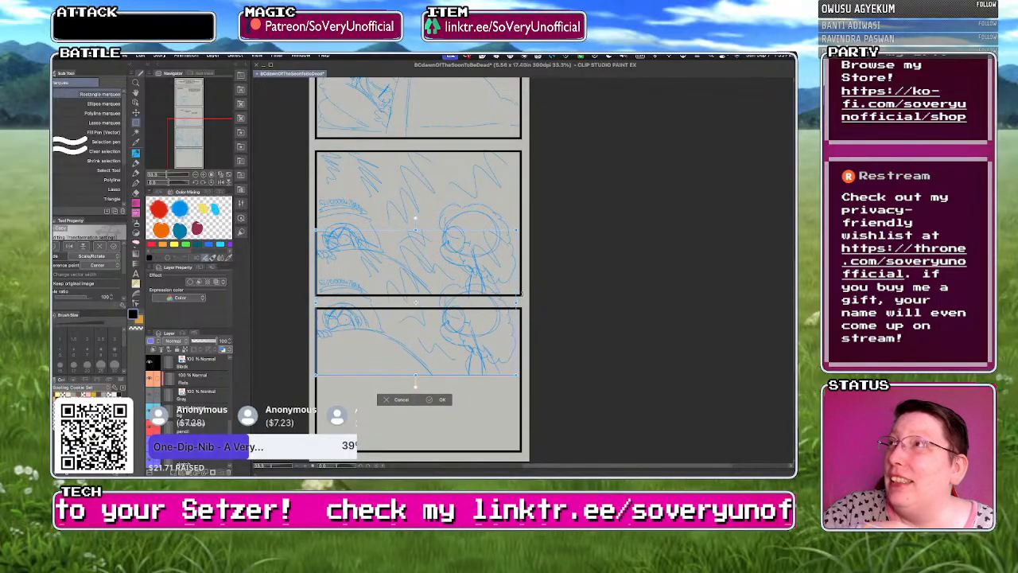
key("Down")
key("Down")
key("Down")
key("Down")
key("Down")
key("Down")
key("Down")
key("Down")
key("Down")
key("Down")
key("Down")
key("Down")
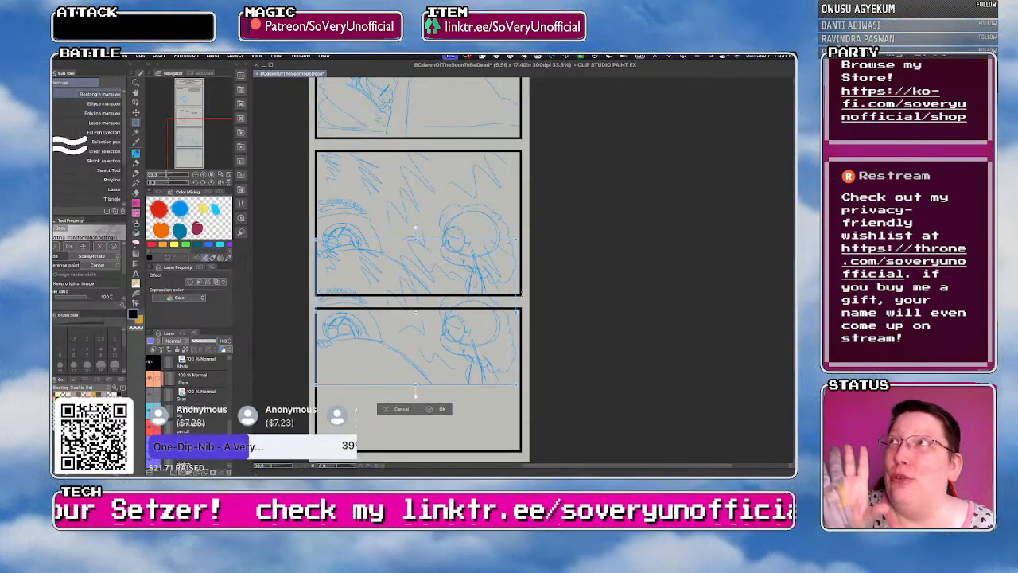
key("Down")
key("Down")
key("Down")
key("Down")
key("Down")
key("Down")
key("Down")
key("Down")
key("Down")
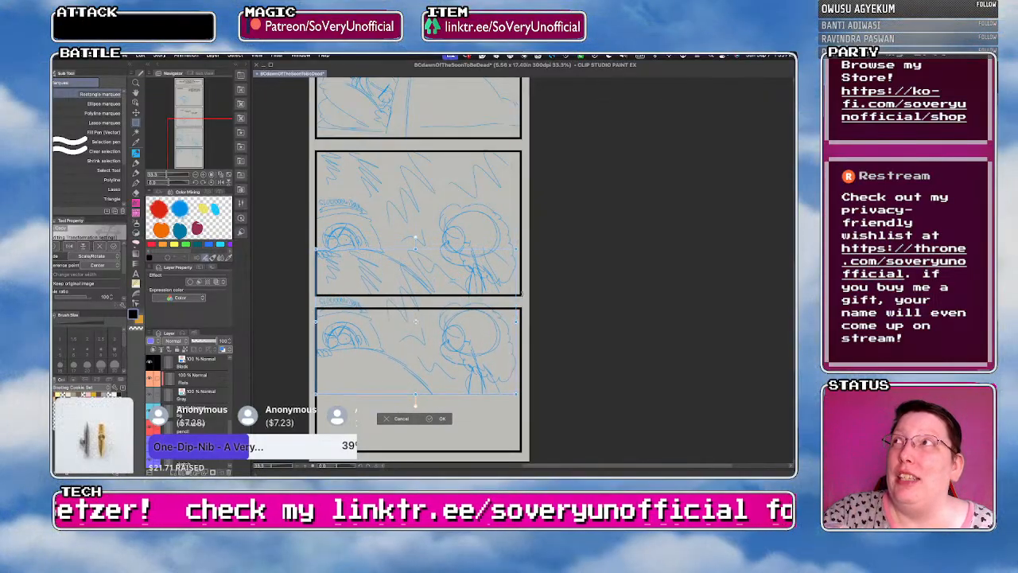
key("Down")
key("Down")
key("Down")
key("Down")
key("Down")
key("Down")
key("Down")
key("Down")
key("Down")
key("Down")
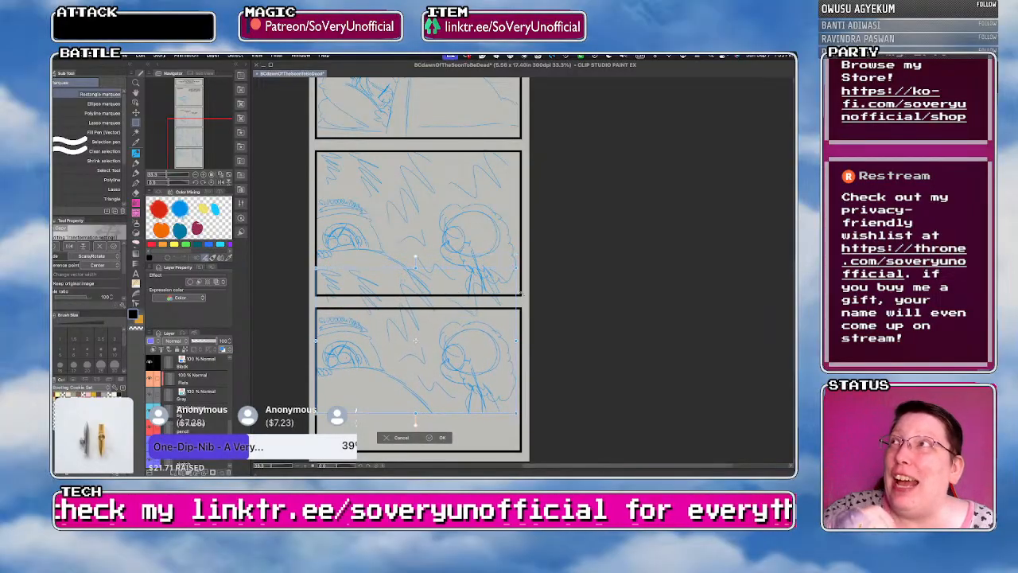
key("Down")
key("Down")
key("Down")
key("Down")
key("Down")
key("Down")
key("Down")
key("Down")
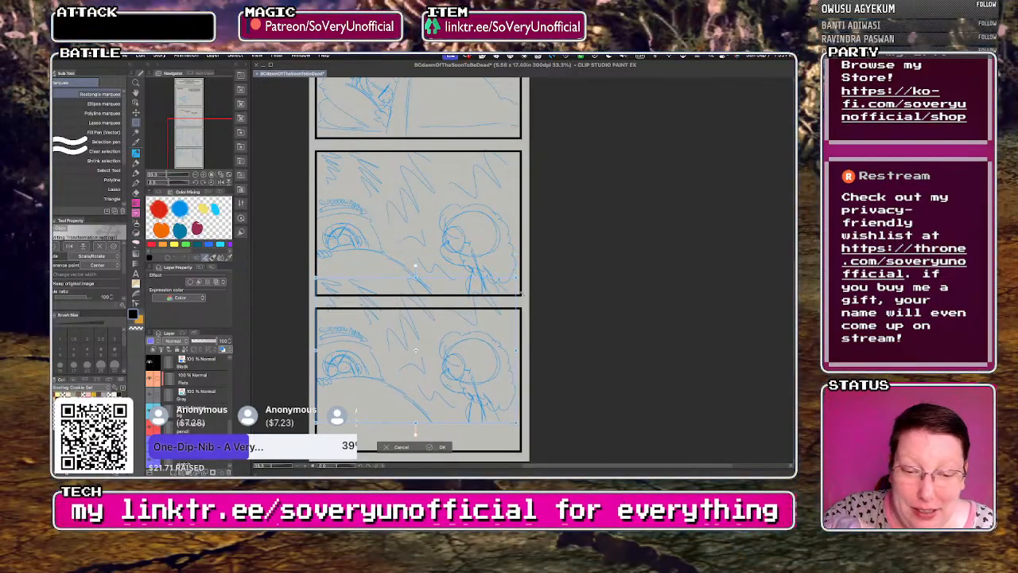
key("Down")
key("Down")
key("Down")
key("Down")
key("Down")
key("Down")
key("Down")
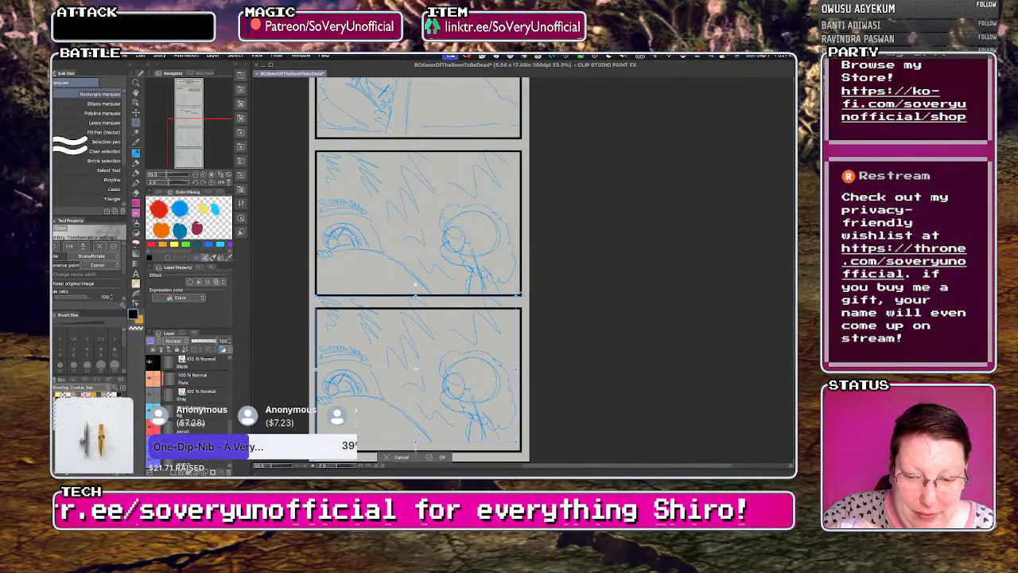
key("Down")
key("Down")
key("Down")
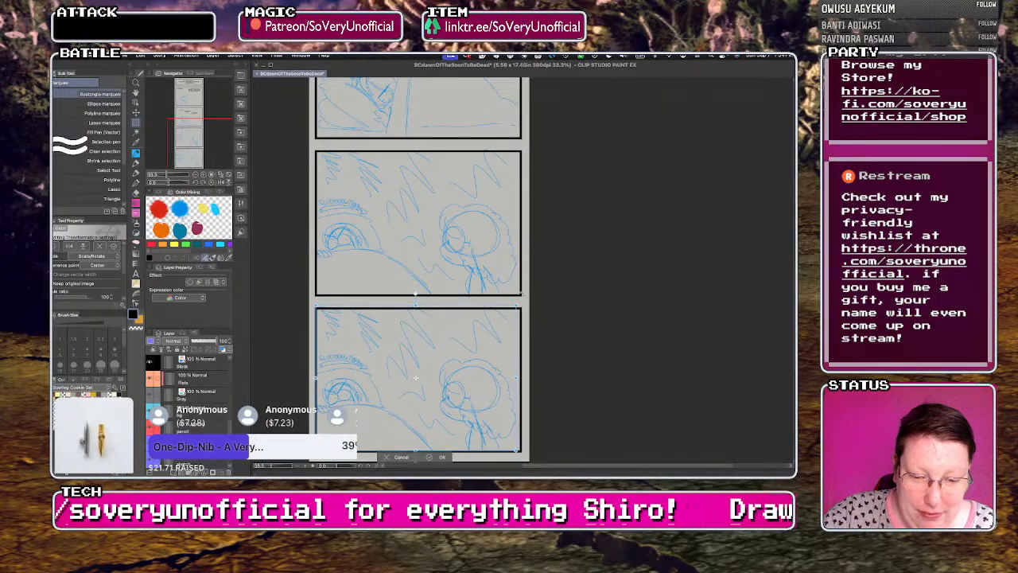
key("Down")
key("Down")
key("Down")
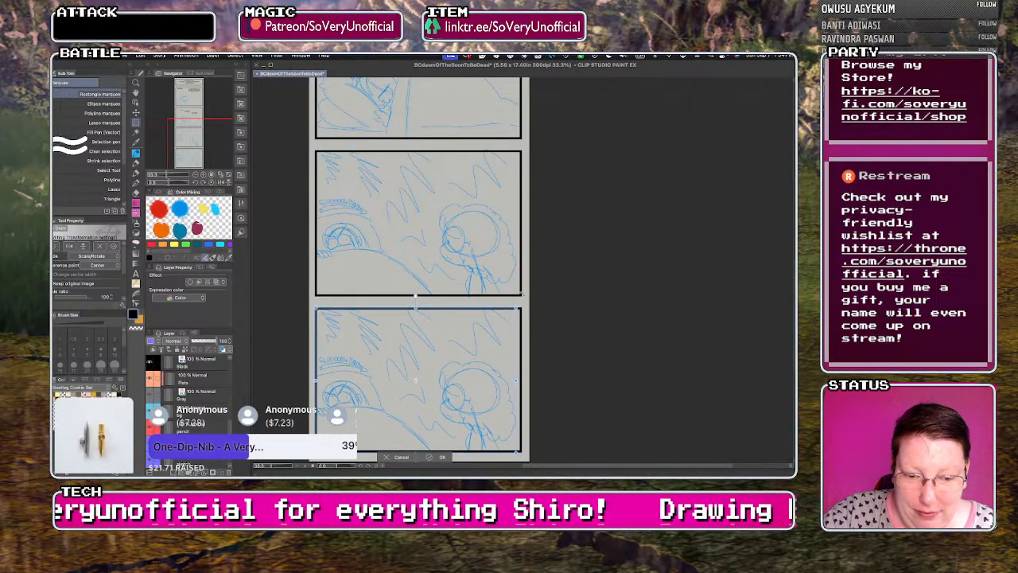
key("Return")
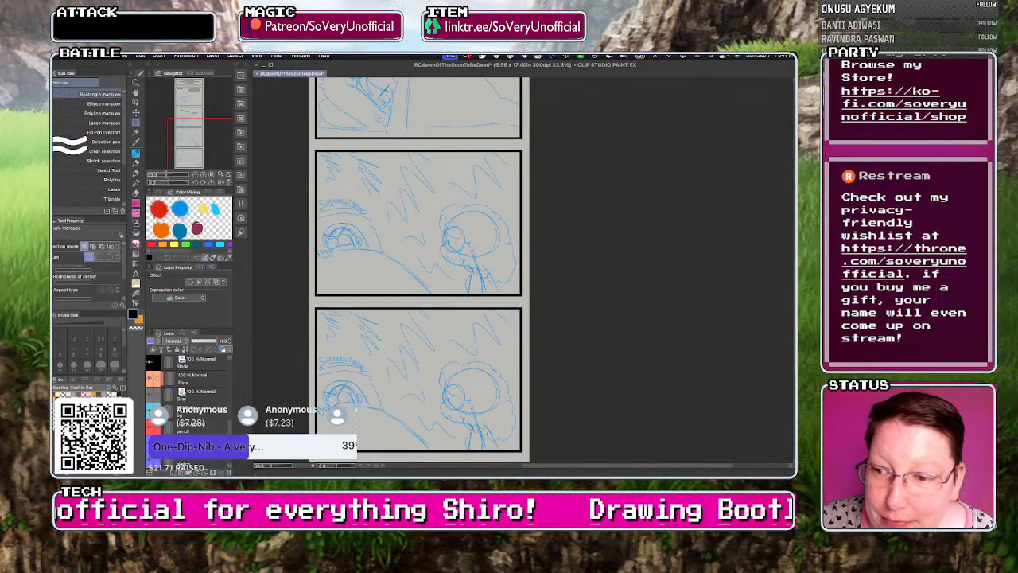
- With Blue Real Pencil, add a slanted eye line and gritted teeth to the fourth panel's right-hand character, plus small squiggles beside the hair
key("p")
scroll(457, 409, "up", 2)
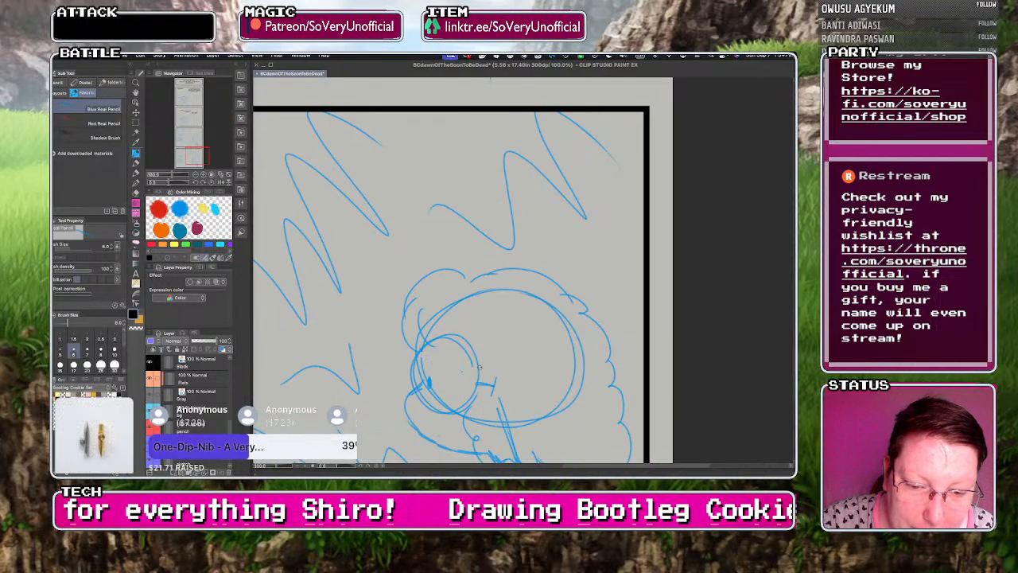
left_click_drag(443, 353, 429, 378)
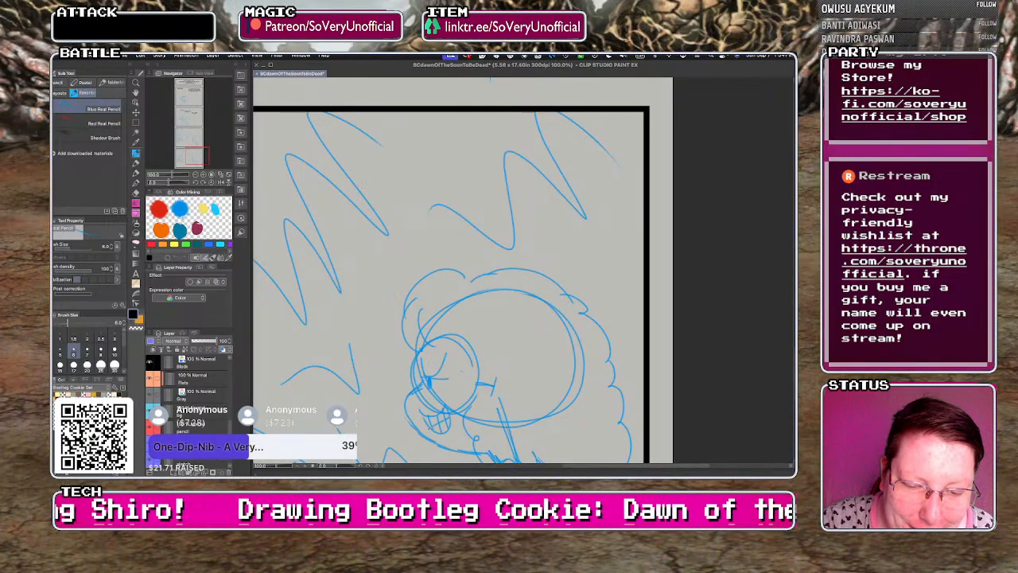
scroll(370, 346, "down", 4)
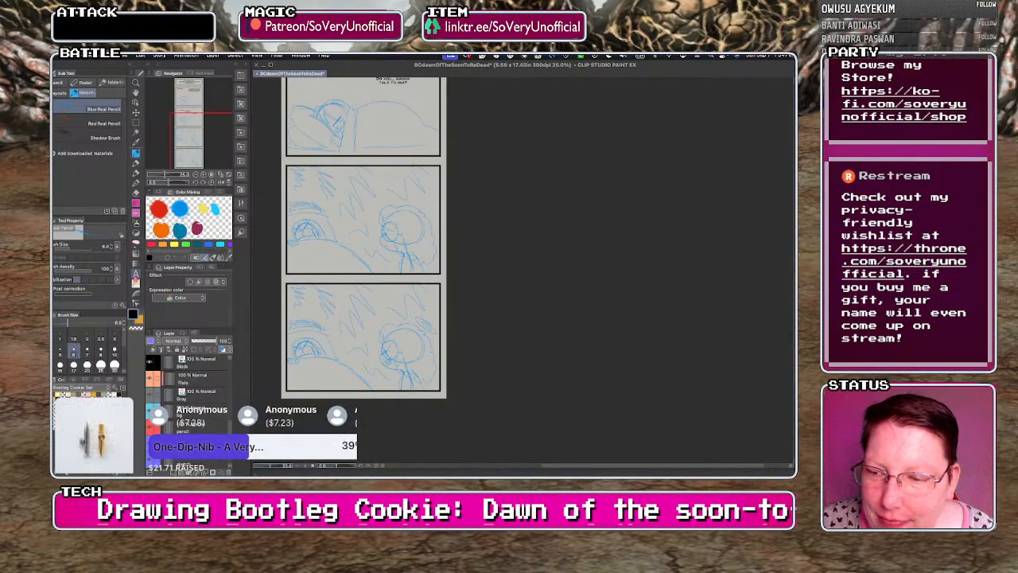
key("t")
key("p")
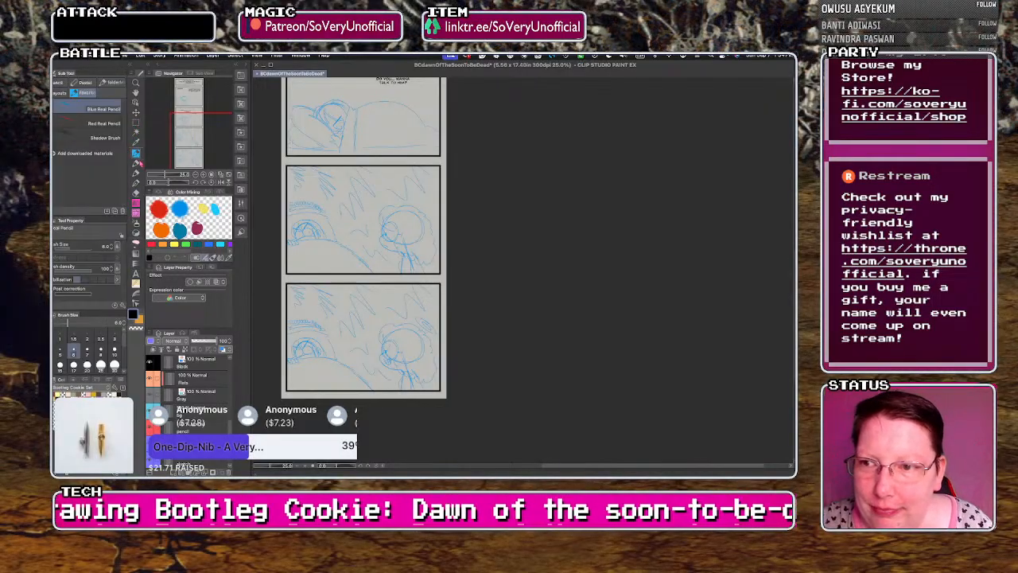
scroll(247, 262, "up", 4)
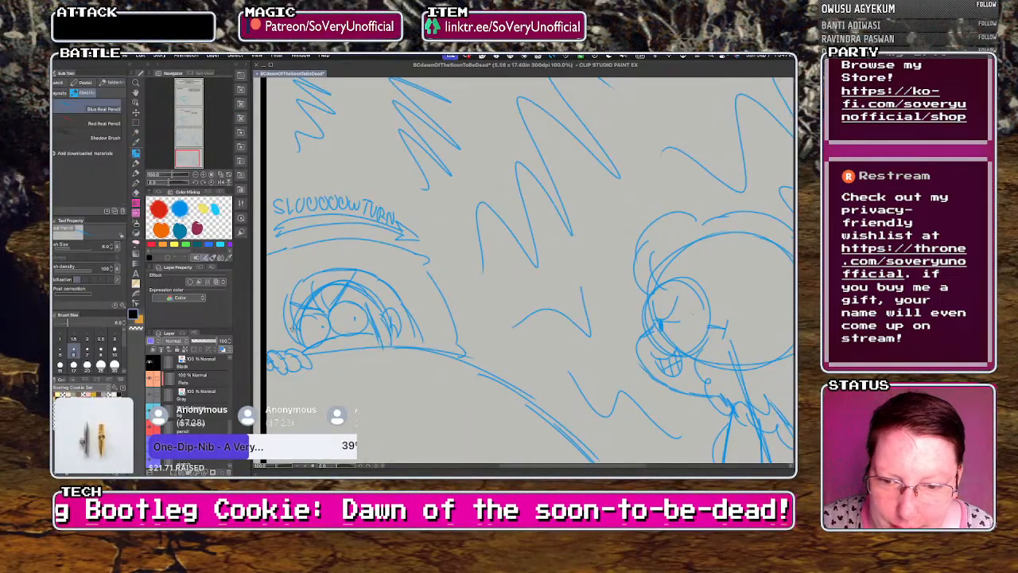
- Replace the fourth panel's copied peeking head and "SLOOOOOW TURN" lettering with gripping fingers and a round head with angry slanted eyes and brows
mouse_move(287, 322)
left_mouse_down()
mouse_move(288, 281)
mouse_move(281, 235)
mouse_move(391, 218)
mouse_move(319, 194)
mouse_move(381, 221)
mouse_move(280, 220)
mouse_move(309, 228)
mouse_move(296, 232)
mouse_move(312, 336)
mouse_move(279, 297)
mouse_move(300, 287)
mouse_move(342, 291)
mouse_move(316, 267)
mouse_move(394, 322)
mouse_move(311, 316)
mouse_move(370, 336)
mouse_move(331, 329)
mouse_move(375, 305)
mouse_move(379, 285)
mouse_move(366, 273)
mouse_move(420, 331)
mouse_move(366, 340)
mouse_move(406, 341)
mouse_move(292, 309)
mouse_move(301, 301)
mouse_move(302, 345)
mouse_move(353, 294)
left_mouse_up()
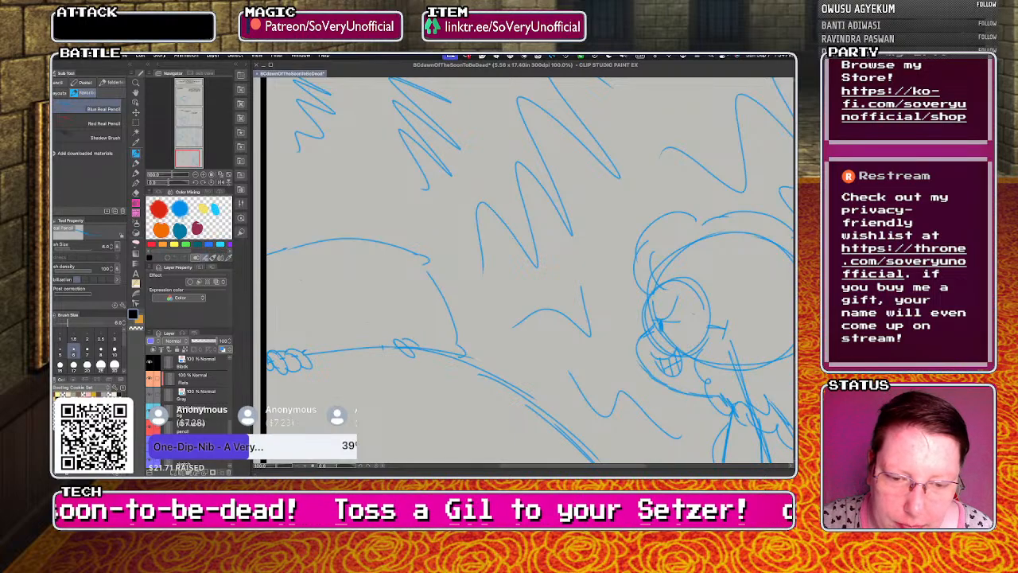
left_click_drag(414, 352, 435, 344)
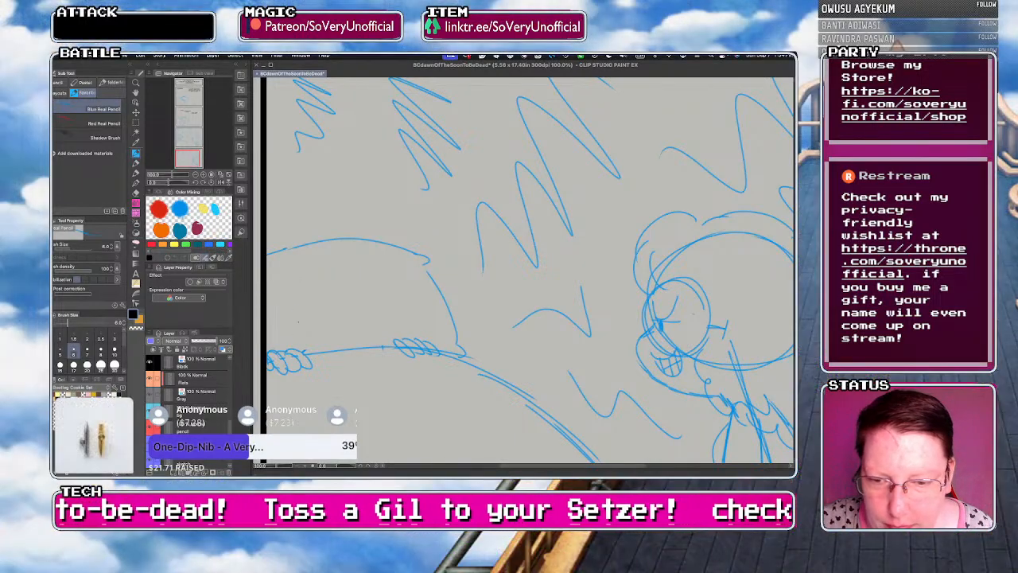
mouse_move(299, 321)
left_mouse_down()
mouse_move(394, 306)
mouse_move(294, 286)
mouse_move(388, 330)
left_mouse_up()
left_click_drag(315, 311, 369, 332)
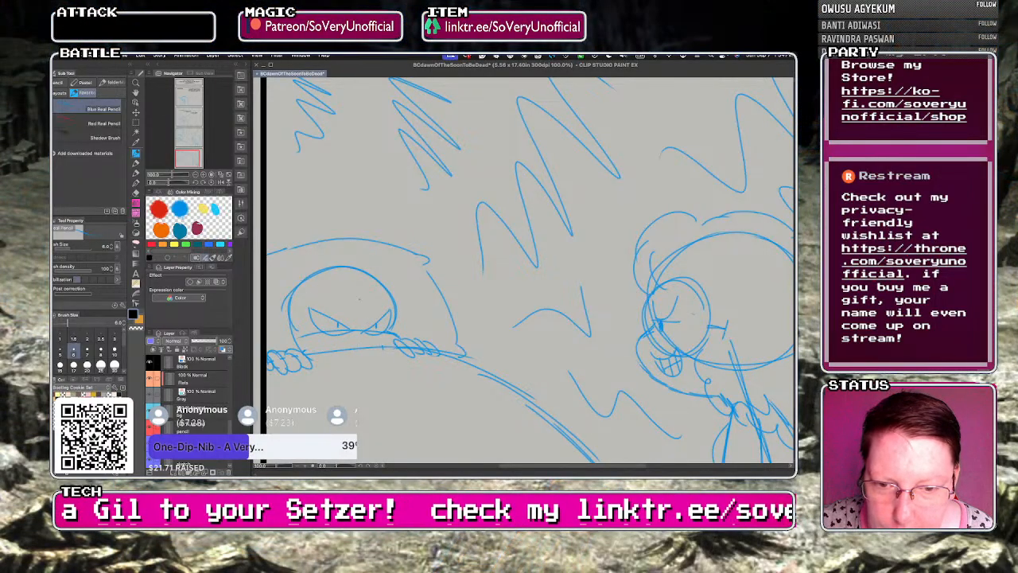
left_click_drag(333, 310, 354, 328)
left_click_drag(392, 291, 364, 327)
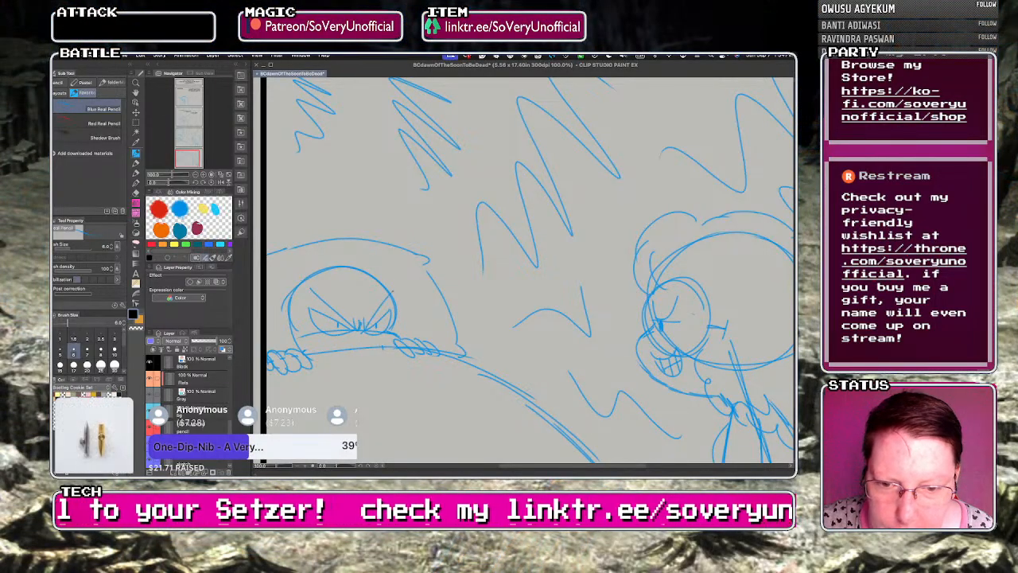
left_click_drag(366, 281, 355, 312)
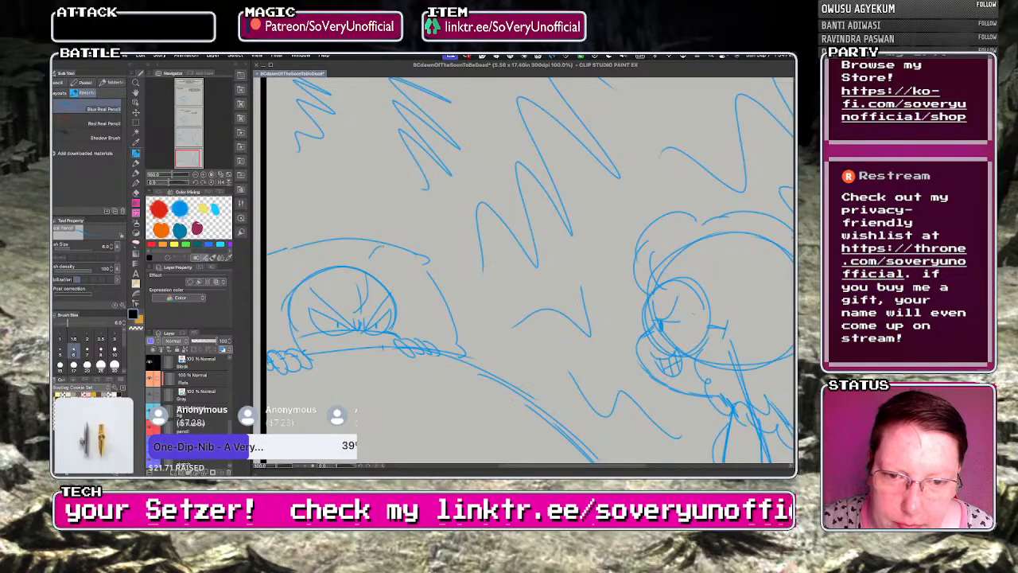
- Draw wavy flame-like tendrils radiating around the glaring head, and add its hair strokes and an ear
mouse_move(384, 246)
left_mouse_down()
mouse_move(417, 211)
mouse_move(387, 273)
mouse_move(473, 247)
mouse_move(408, 295)
mouse_move(472, 276)
mouse_move(489, 292)
mouse_move(414, 327)
left_mouse_up()
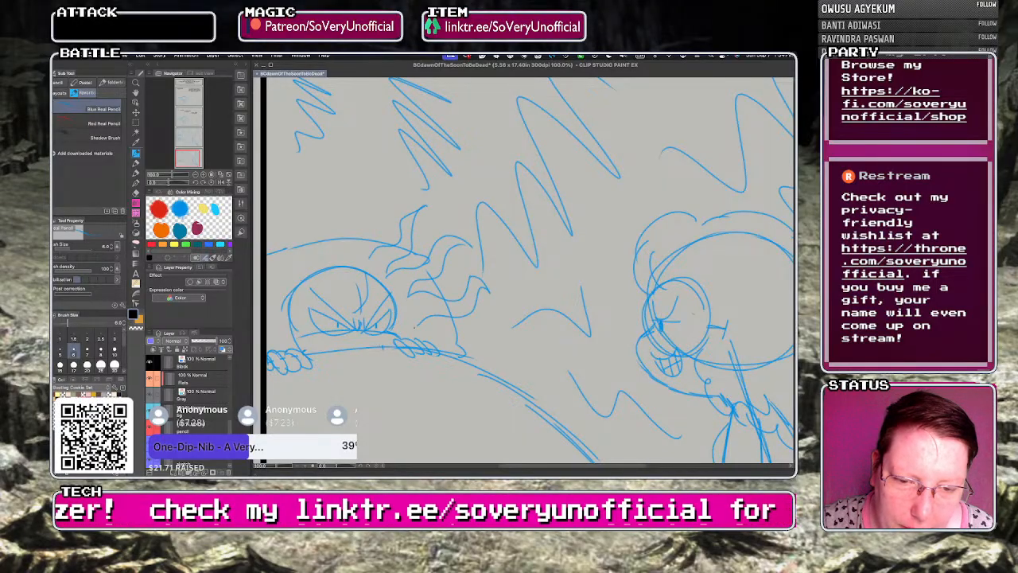
left_click_drag(369, 256, 352, 186)
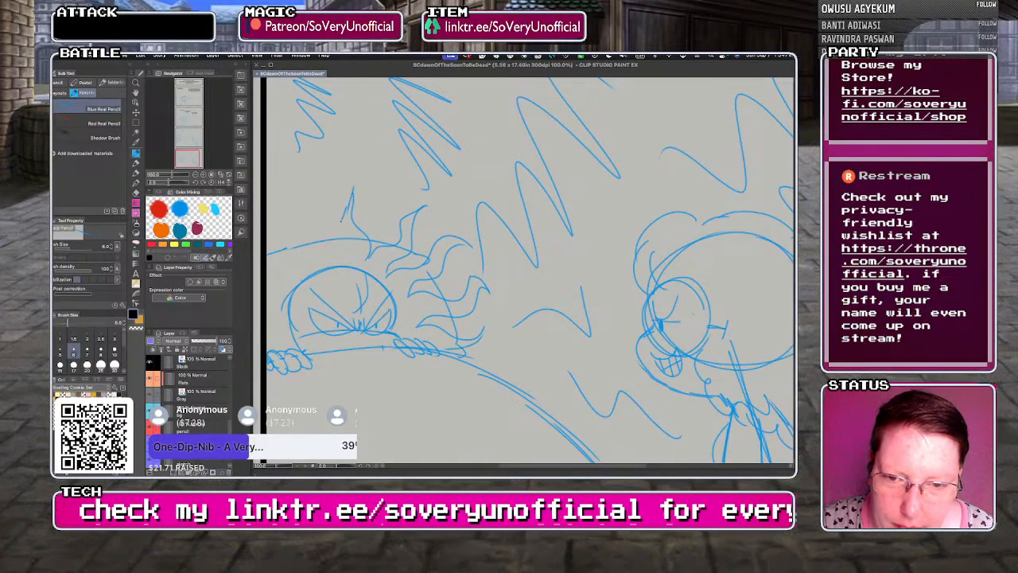
mouse_move(341, 220)
left_mouse_down()
mouse_move(352, 258)
mouse_move(397, 306)
mouse_move(397, 323)
left_mouse_up()
left_click_drag(327, 275, 352, 284)
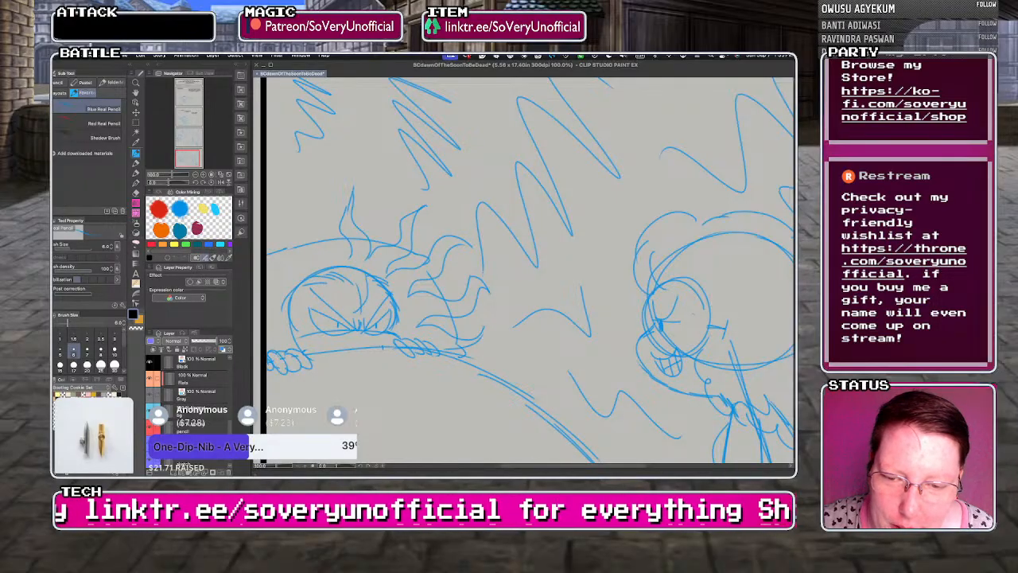
left_click_drag(296, 319, 279, 350)
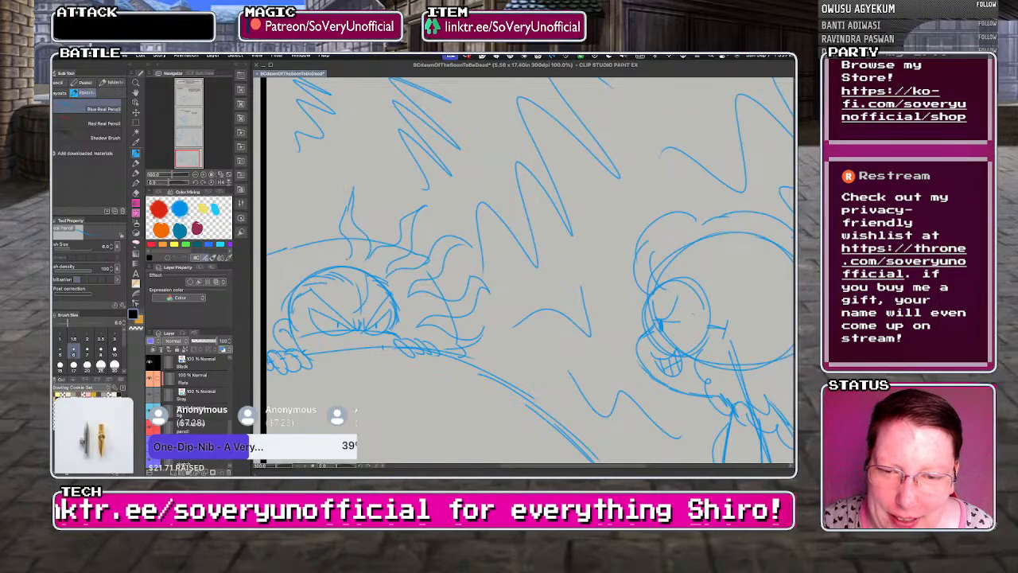
mouse_move(348, 241)
left_mouse_down()
mouse_move(318, 171)
mouse_move(323, 261)
mouse_move(272, 220)
mouse_move(292, 266)
left_mouse_up()
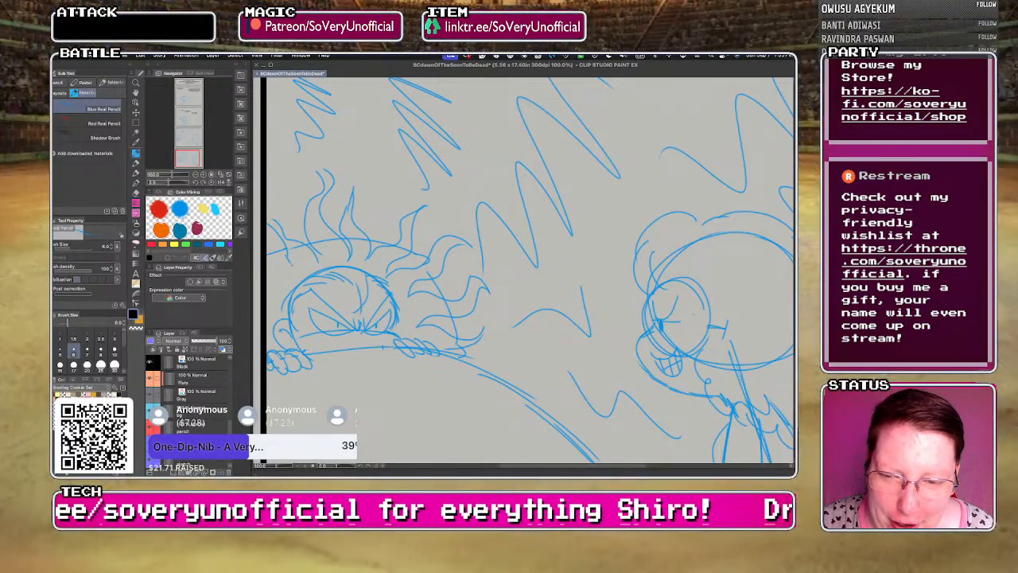
- Add the text "LET. HIM. IN." above the glaring head in the fourth panel
scroll(282, 336, "down", 3)
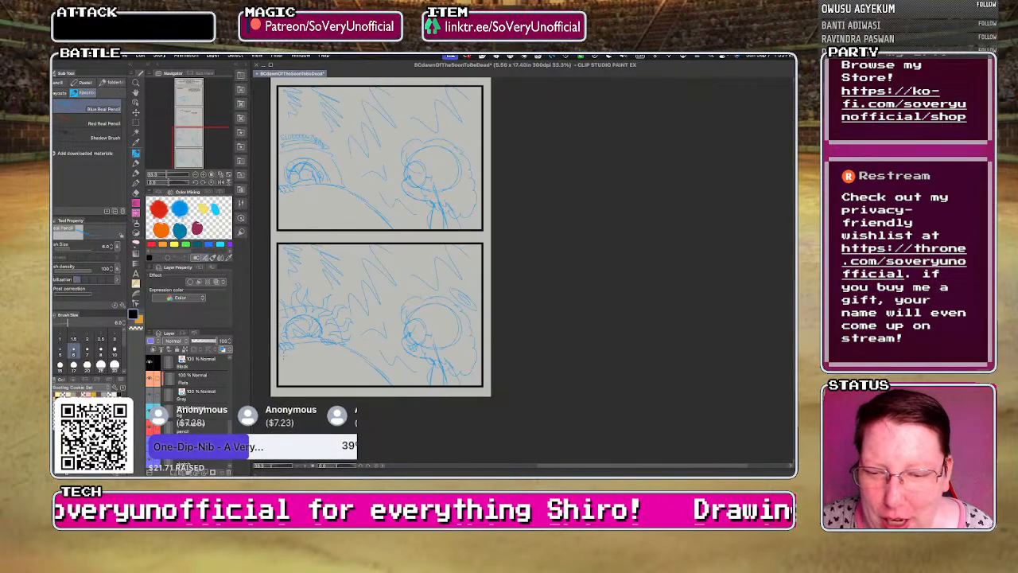
scroll(283, 337, "up", 1)
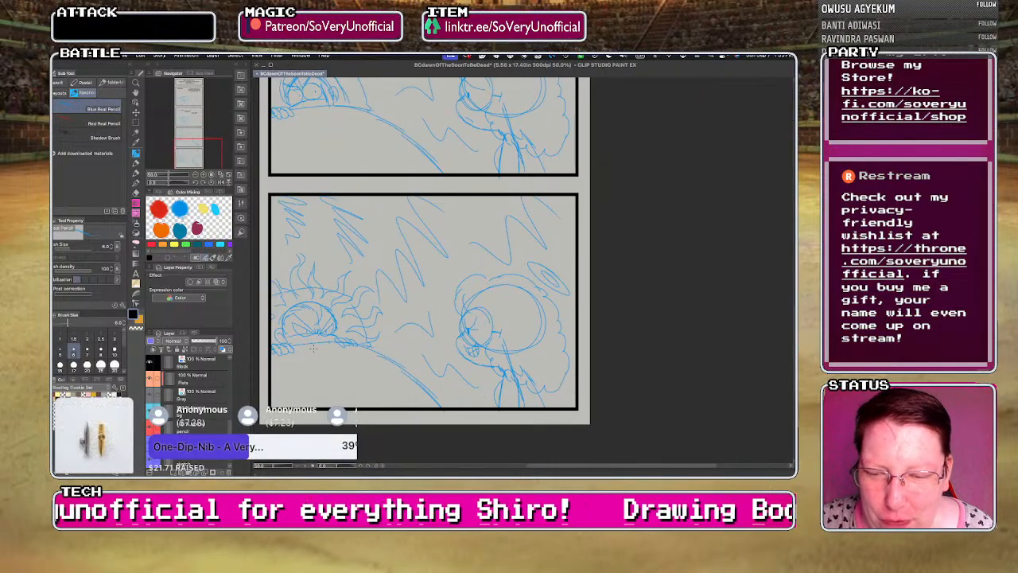
scroll(310, 338, "up", 4)
left_click_drag(354, 333, 446, 339)
scroll(464, 350, "down", 3)
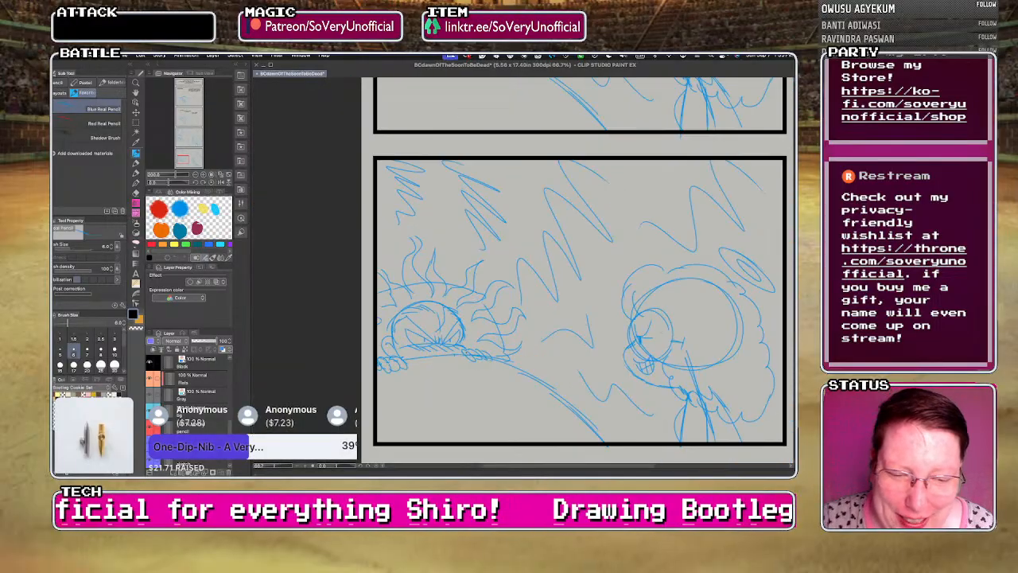
scroll(464, 352, "down", 1)
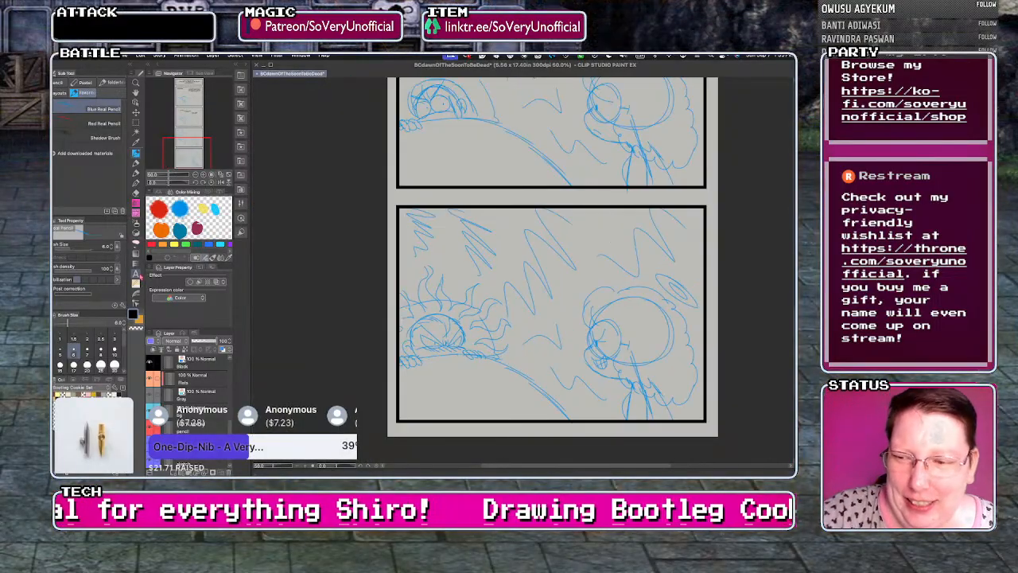
key("t")
left_click(447, 234)
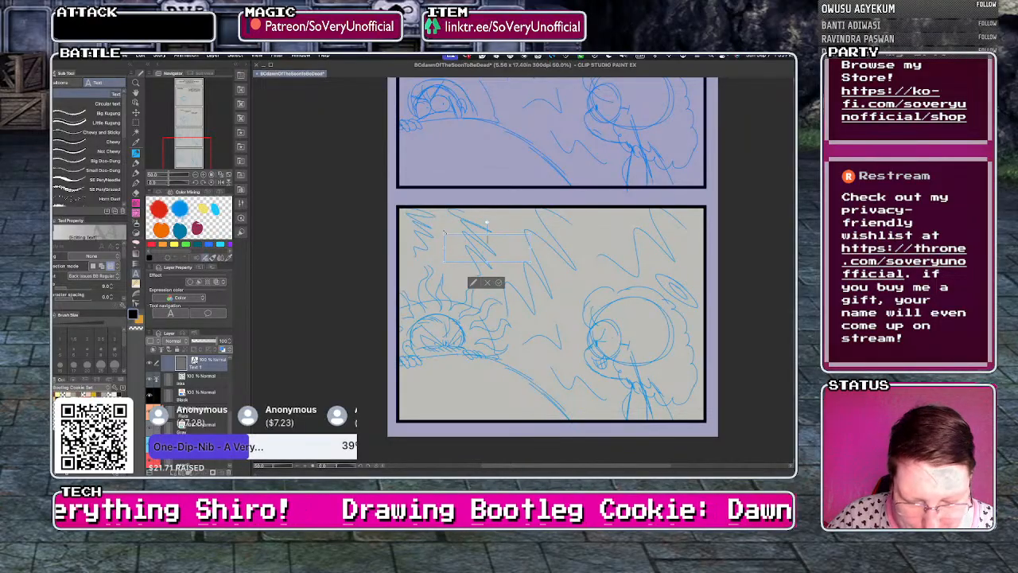
type("LET.")
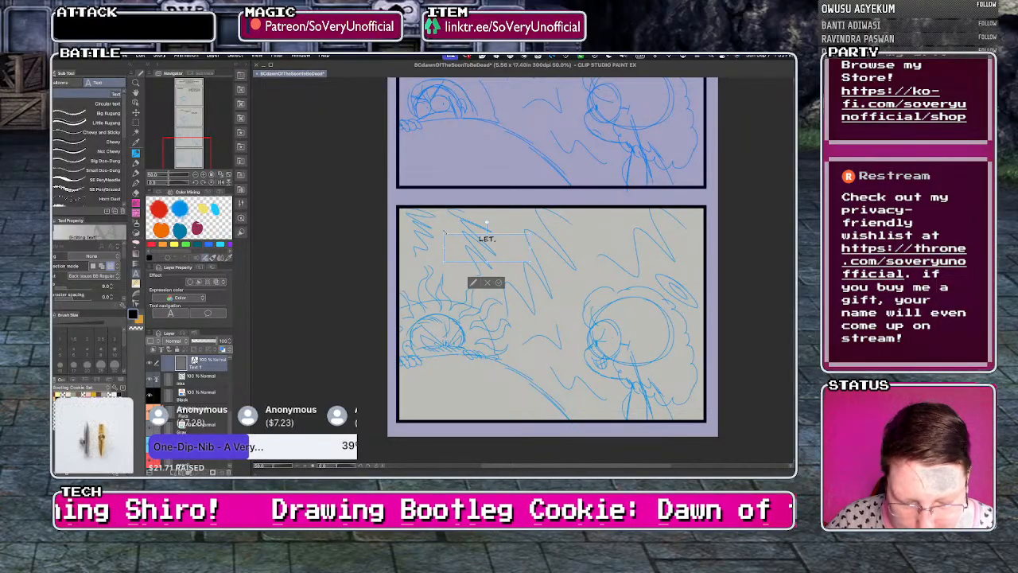
type(" HIM. IN.")
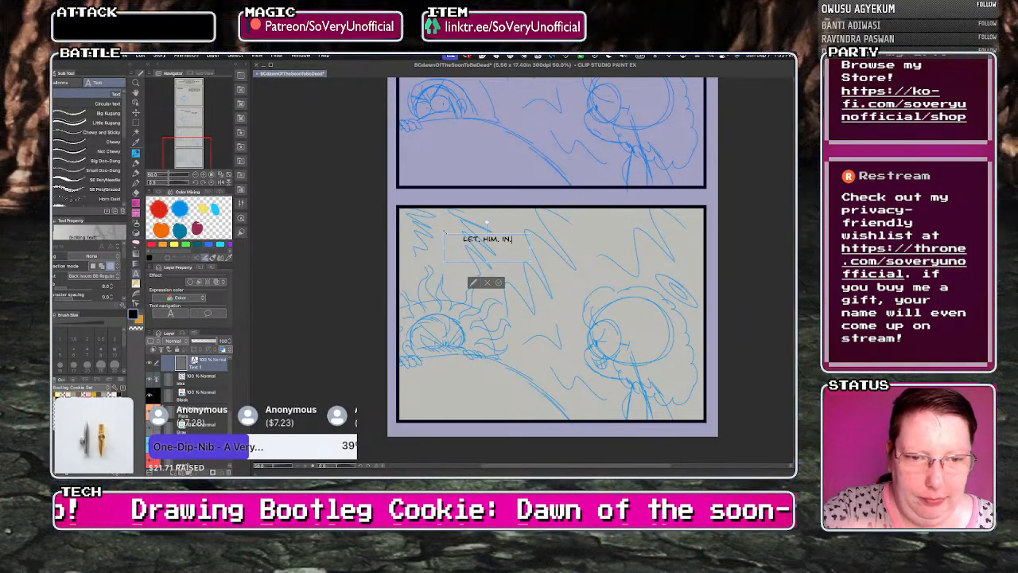
- Browse the Sound Effects font list for a typeface for the "LET. HIM. IN." text
left_click(94, 276)
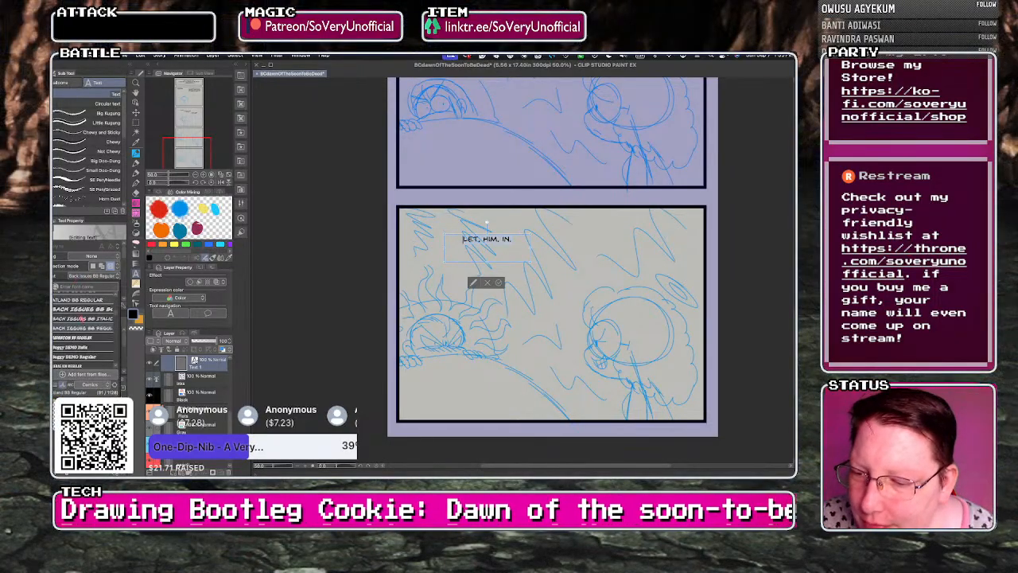
left_click(90, 385)
left_click(103, 353)
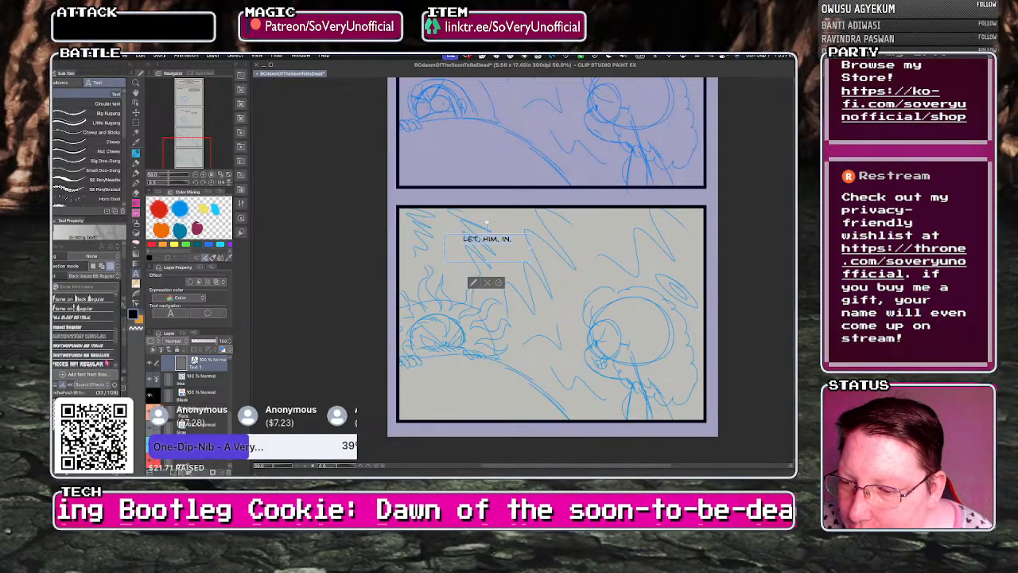
scroll(87, 334, "down", 3)
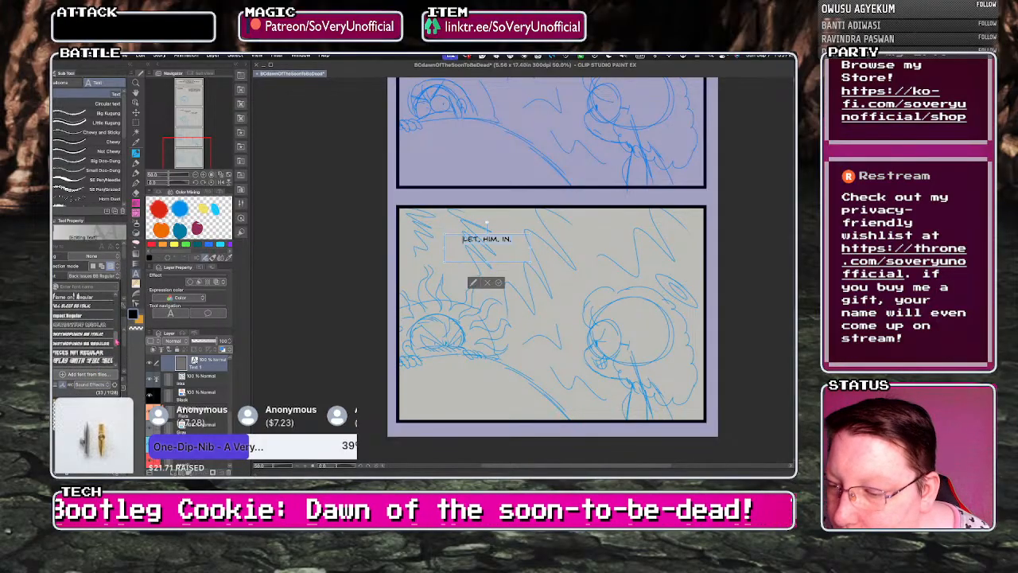
scroll(88, 334, "down", 5)
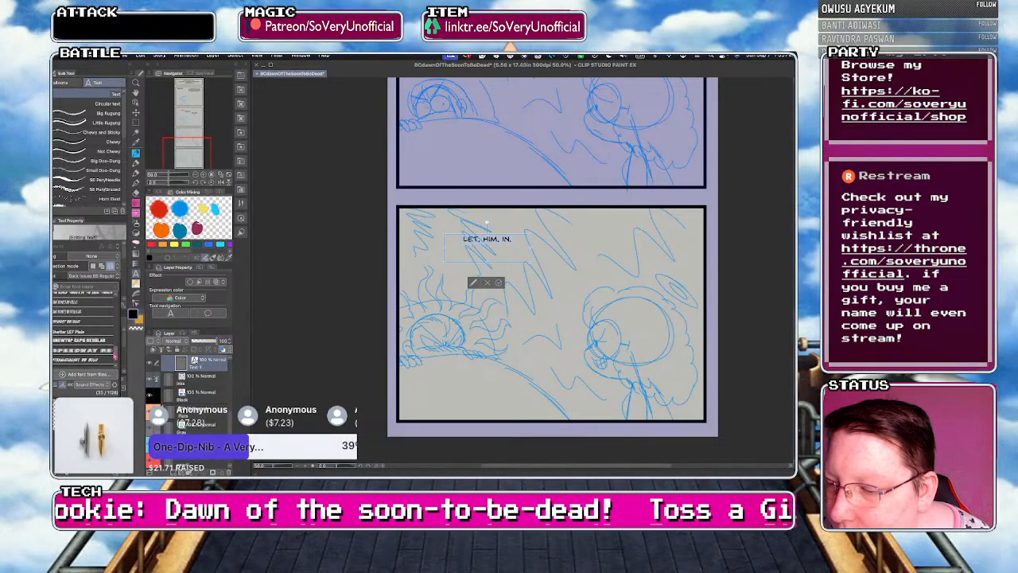
scroll(88, 334, "down", 2)
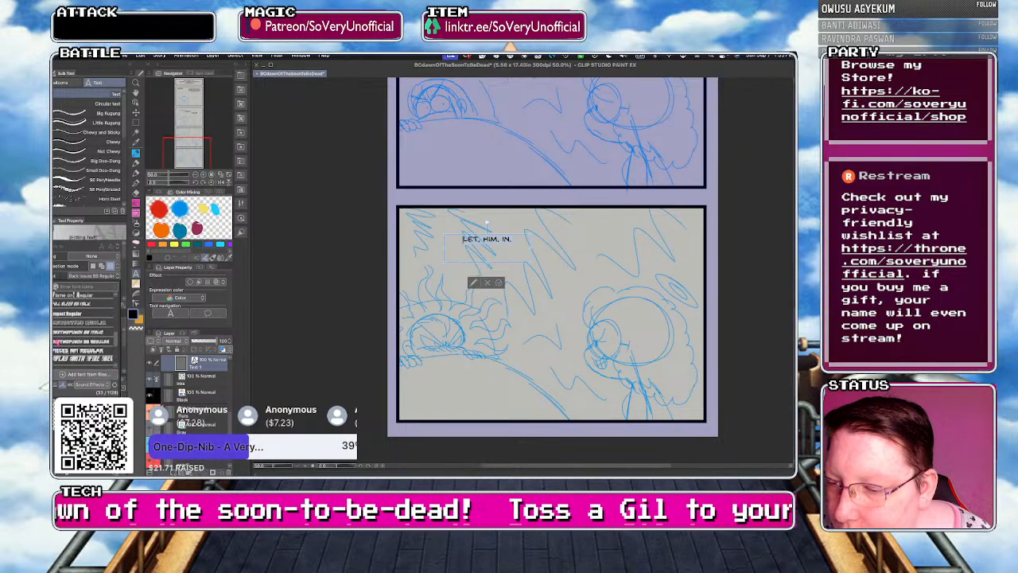
scroll(85, 332, "up", 4)
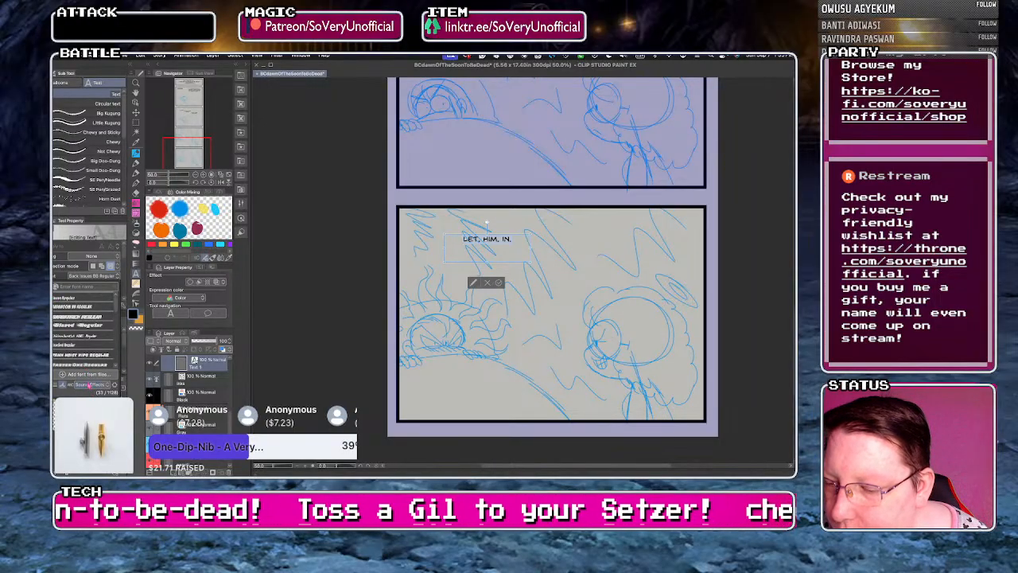
- Set the font of "LET. HIM. IN." to Green Fuz Regular from the Comics font list
left_click(89, 384)
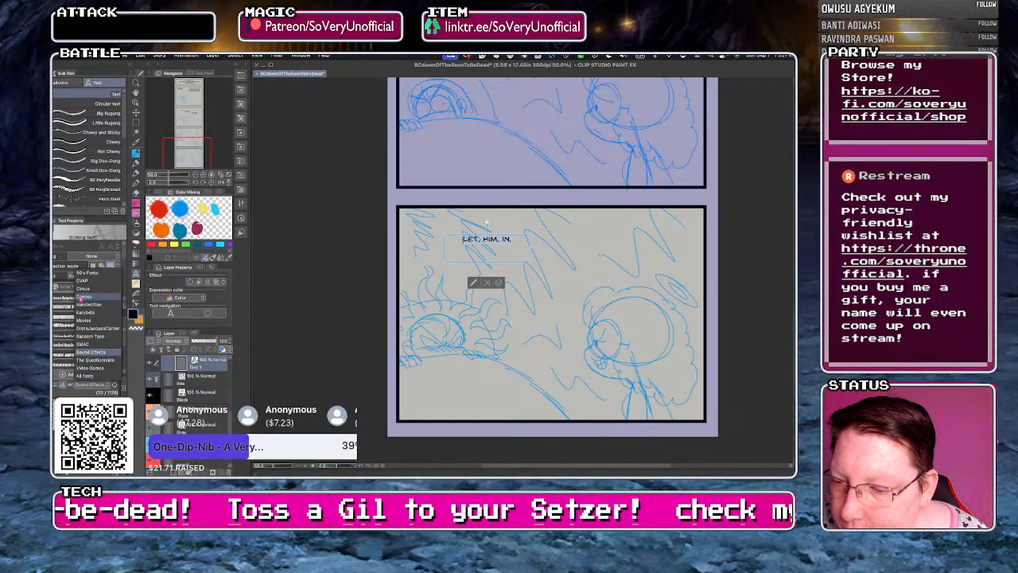
left_click(83, 296)
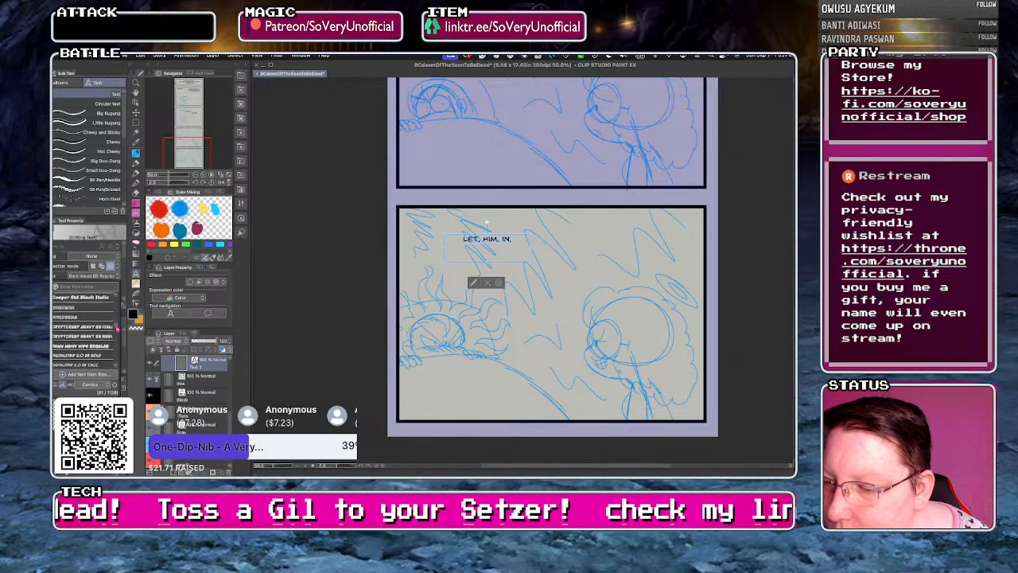
scroll(101, 334, "down", 3)
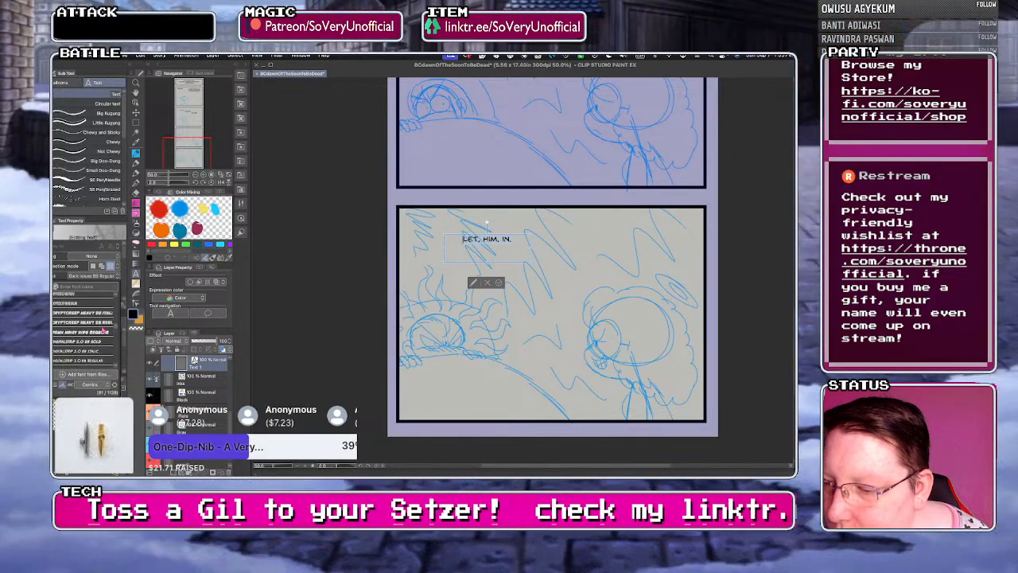
scroll(101, 335, "down", 2)
scroll(101, 336, "down", 3)
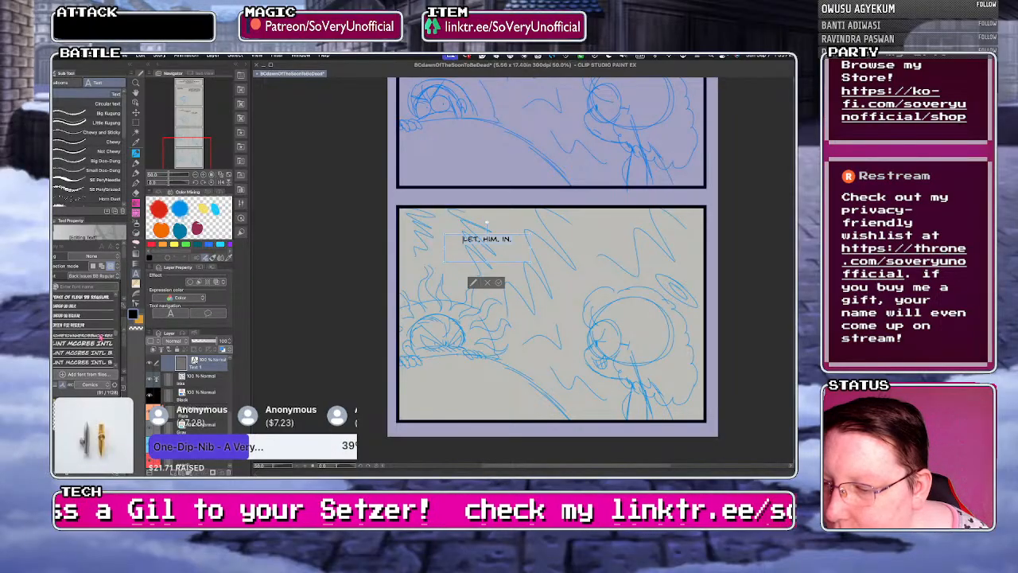
left_click(101, 338)
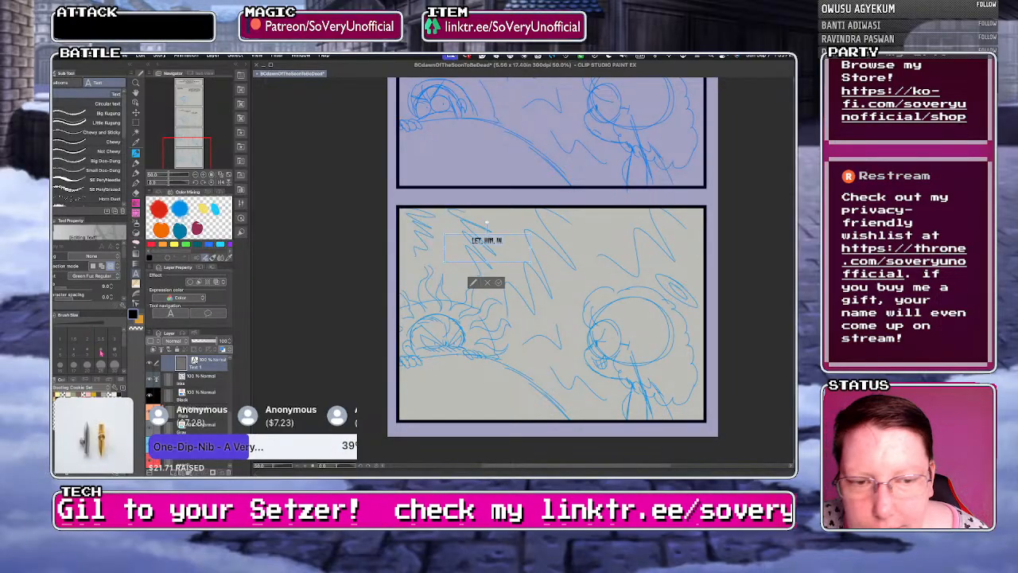
- Enlarge the "LET. HIM. IN." text to nearly fill its text box width and colour it white
left_click(112, 284)
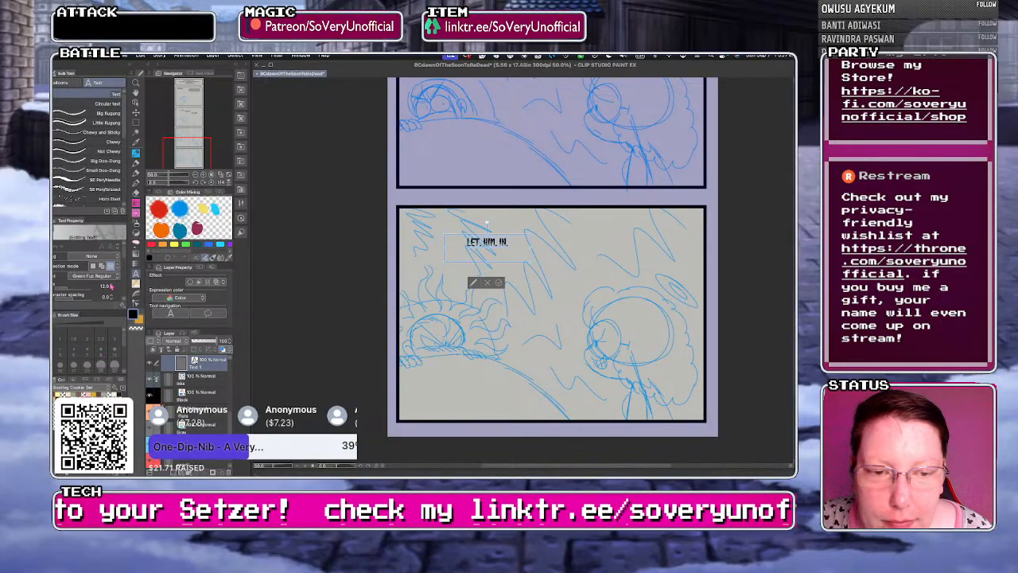
left_click(112, 284)
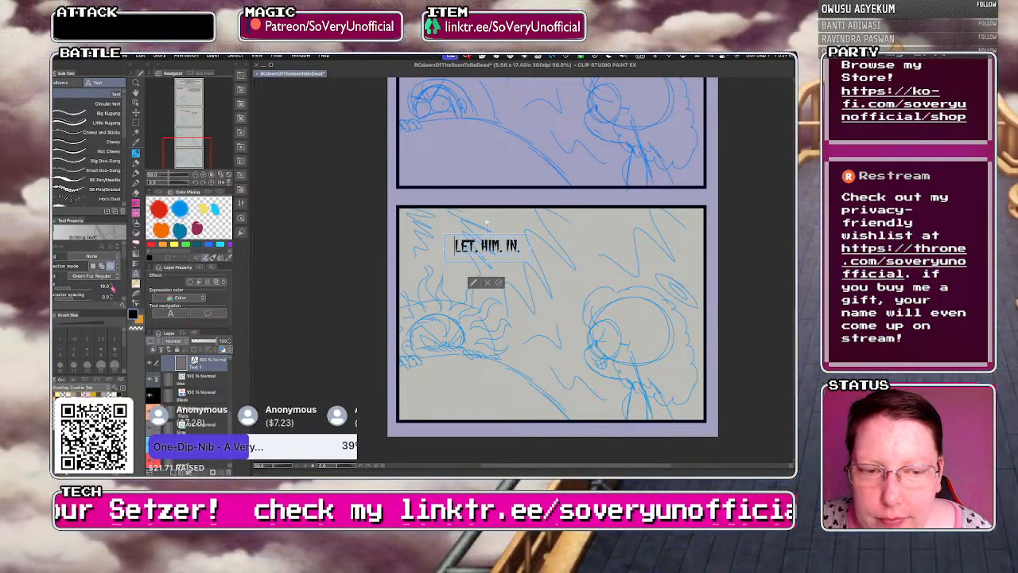
left_click(119, 396)
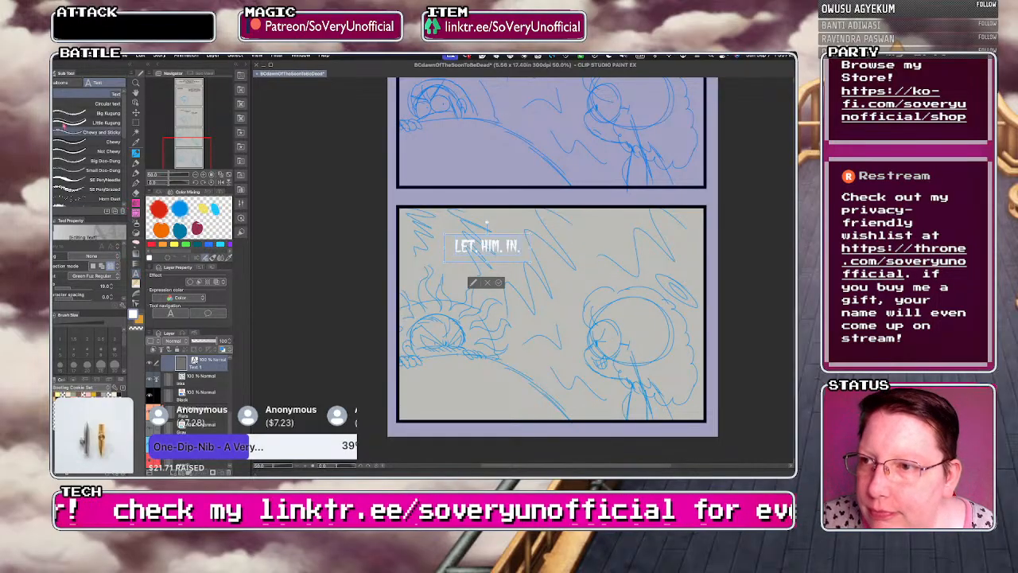
- Draw a curve balloon with a white outline and black fill around the "LET. HIM. IN." text
left_click(66, 83)
left_click(60, 106)
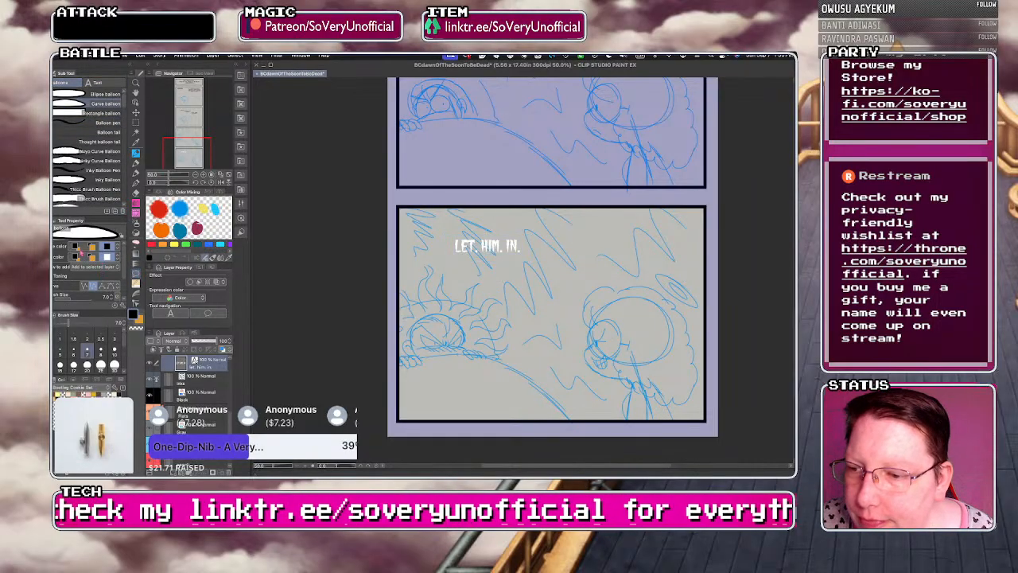
left_click(140, 319)
left_click(118, 395)
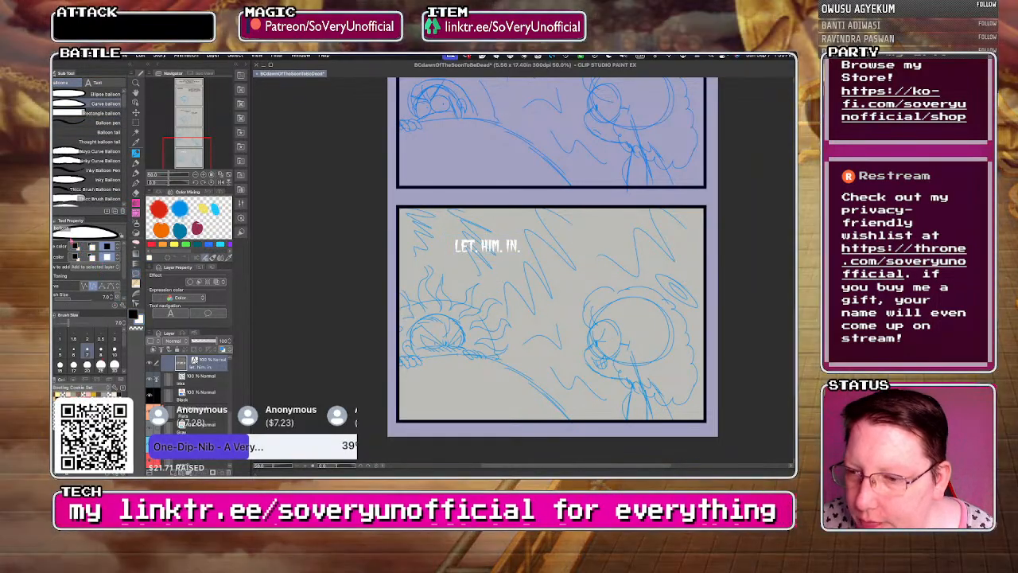
left_click(92, 246)
left_click(76, 257)
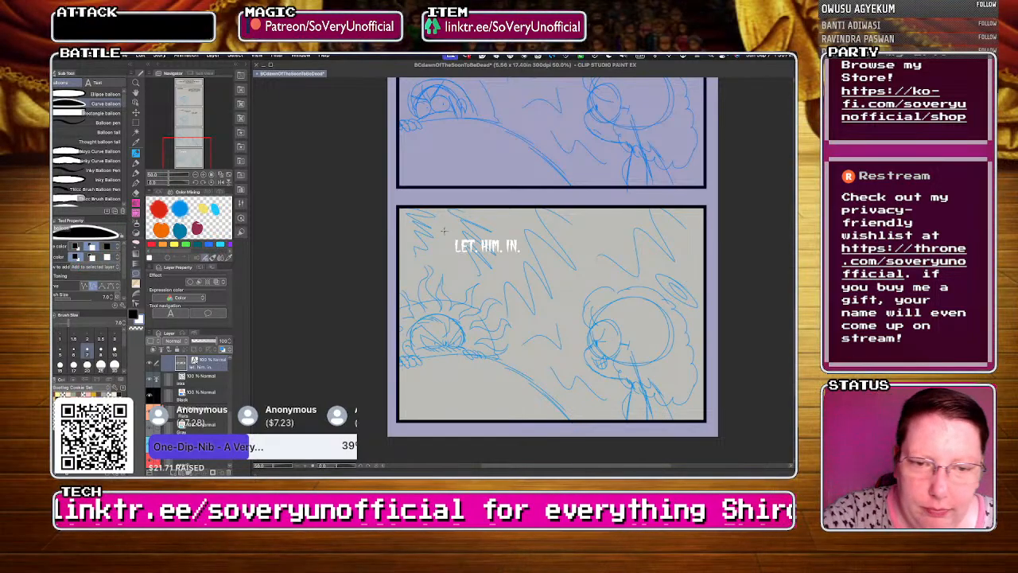
mouse_move(513, 224)
left_mouse_down()
mouse_move(530, 241)
mouse_move(506, 262)
mouse_move(447, 265)
mouse_move(445, 233)
mouse_move(509, 226)
left_mouse_up()
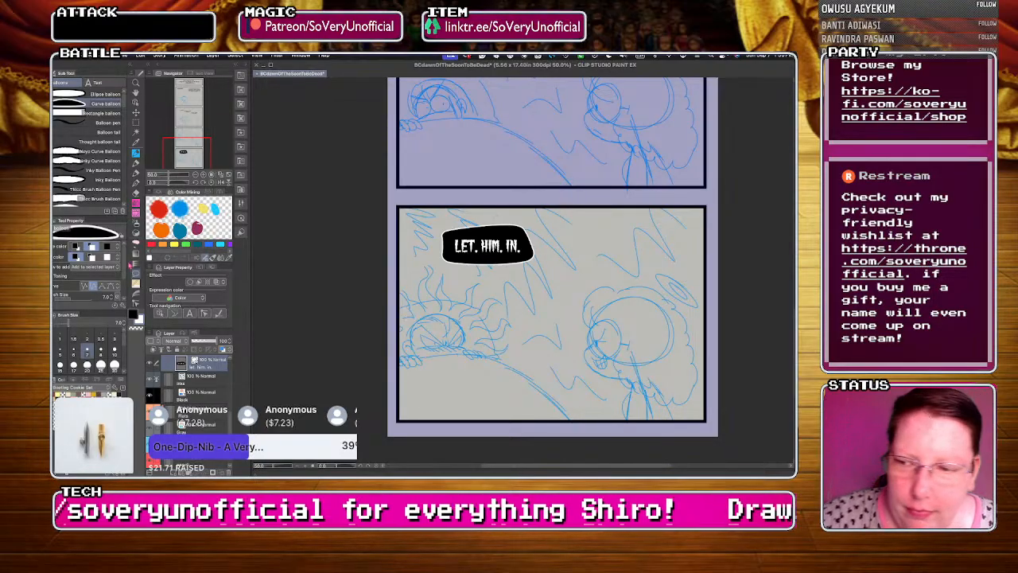
- Reshape the "LET. HIM. IN." balloon by moving its control points to round the corners and pull in the wide end
left_click(136, 307)
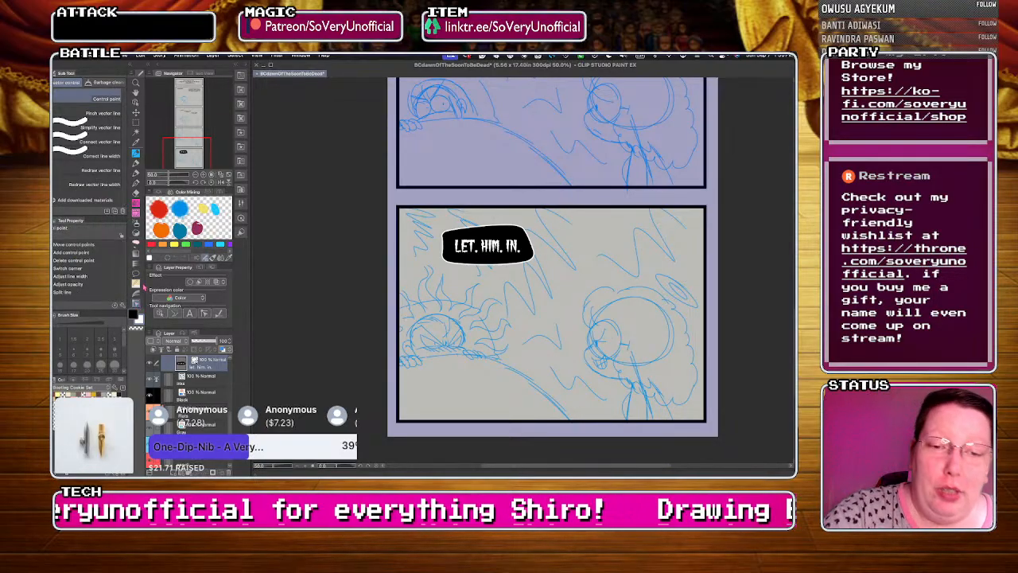
left_click_drag(531, 260, 525, 261)
left_click_drag(509, 225, 511, 231)
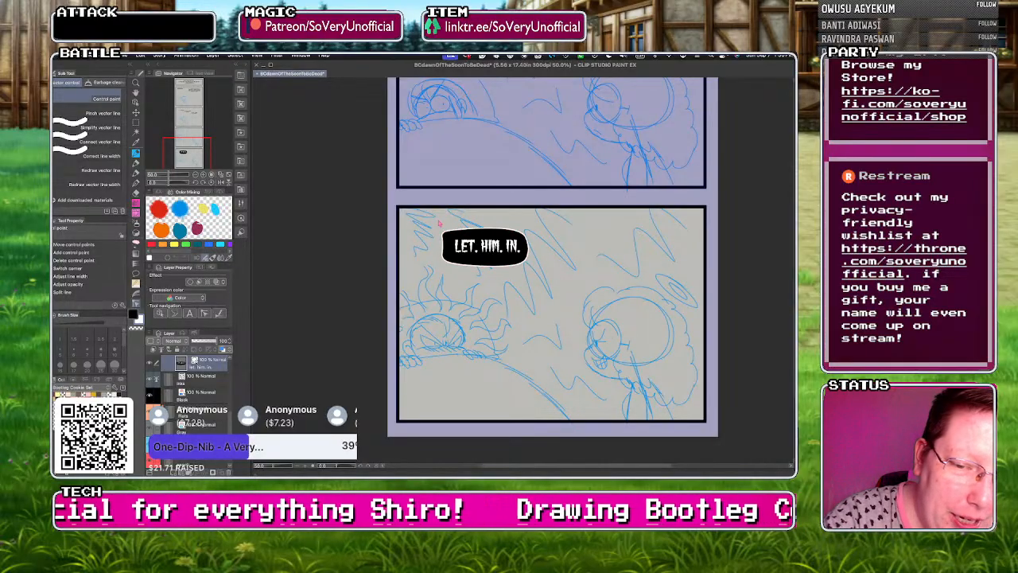
mouse_move(448, 231)
left_mouse_down()
mouse_move(456, 229)
mouse_move(451, 261)
mouse_move(444, 244)
left_mouse_up()
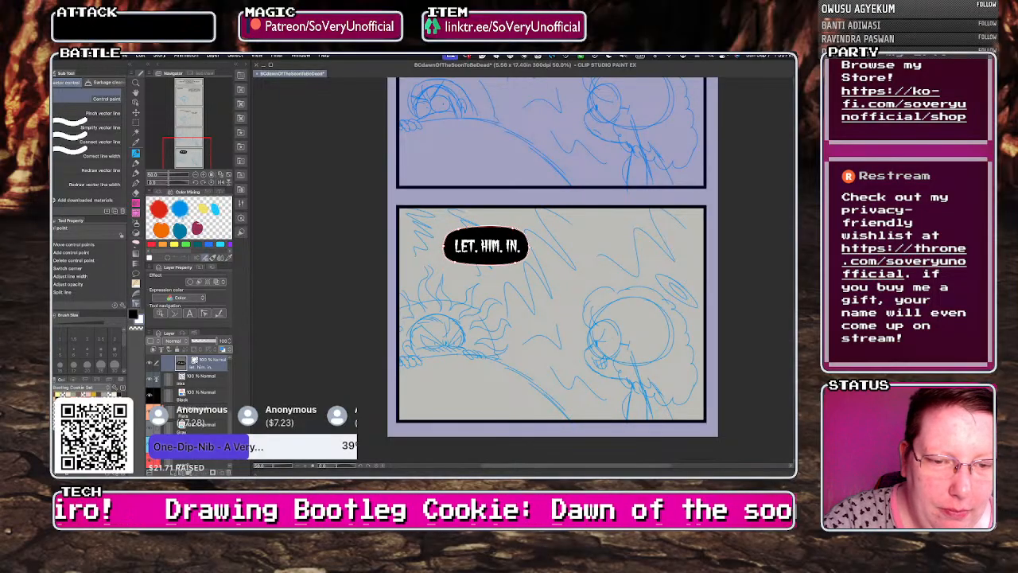
left_click_drag(446, 250, 443, 248)
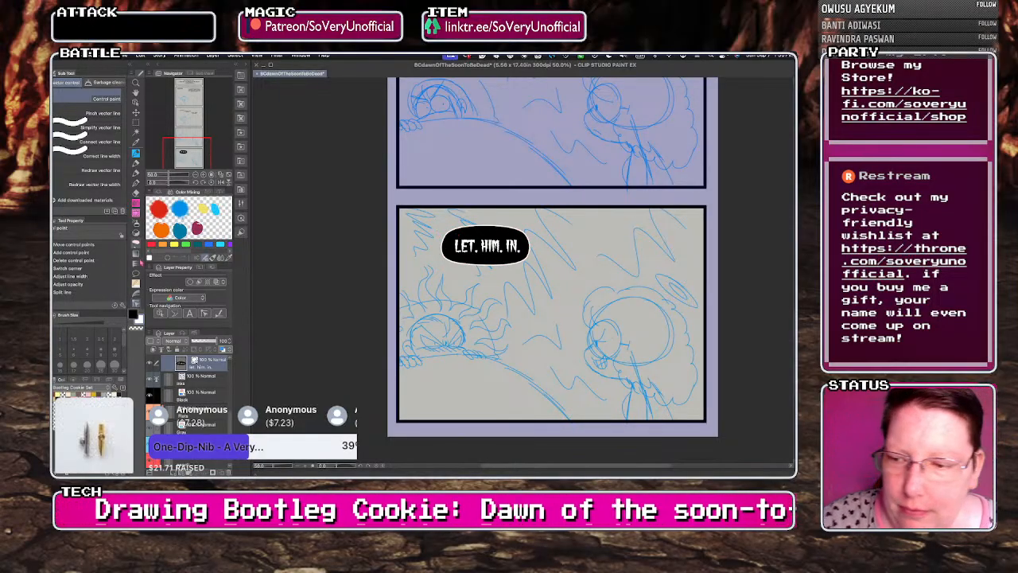
- Draw a wavy tail with a white outline and black fill from the "LET. HIM. IN." balloon down to the monster's eye using Balloon pen
left_click(136, 274)
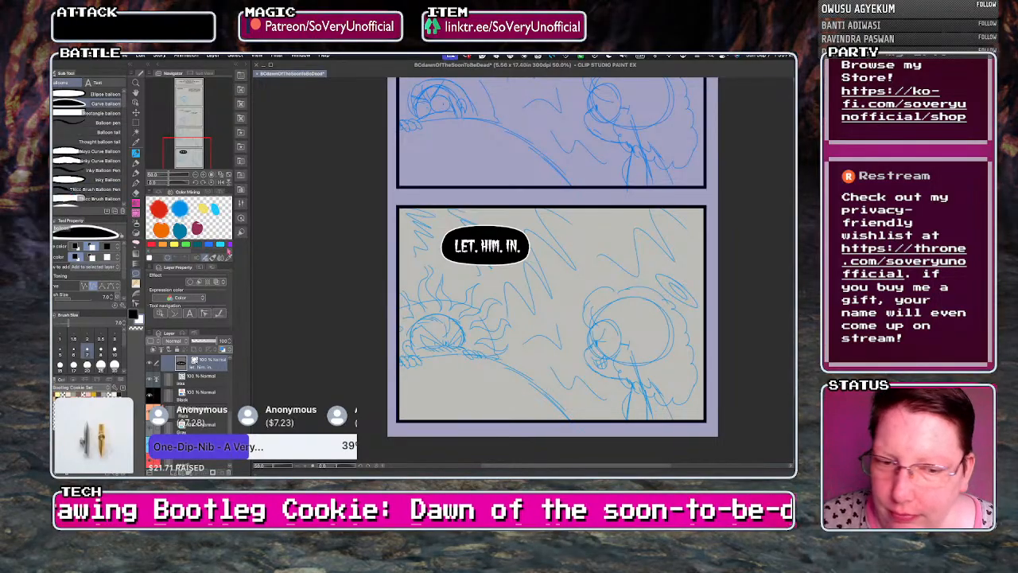
scroll(452, 262, "up", 3)
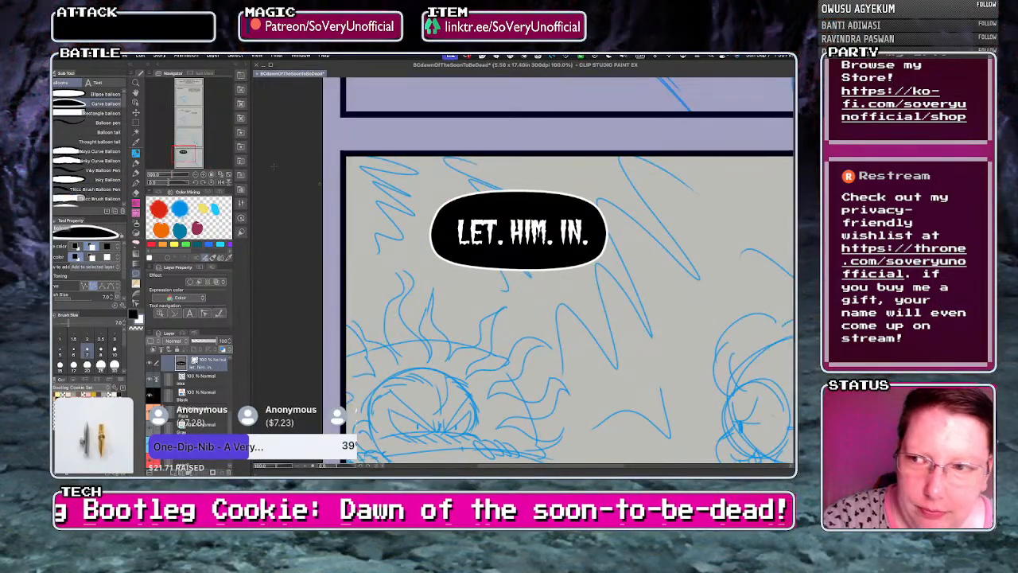
left_click(100, 123)
left_click(91, 258)
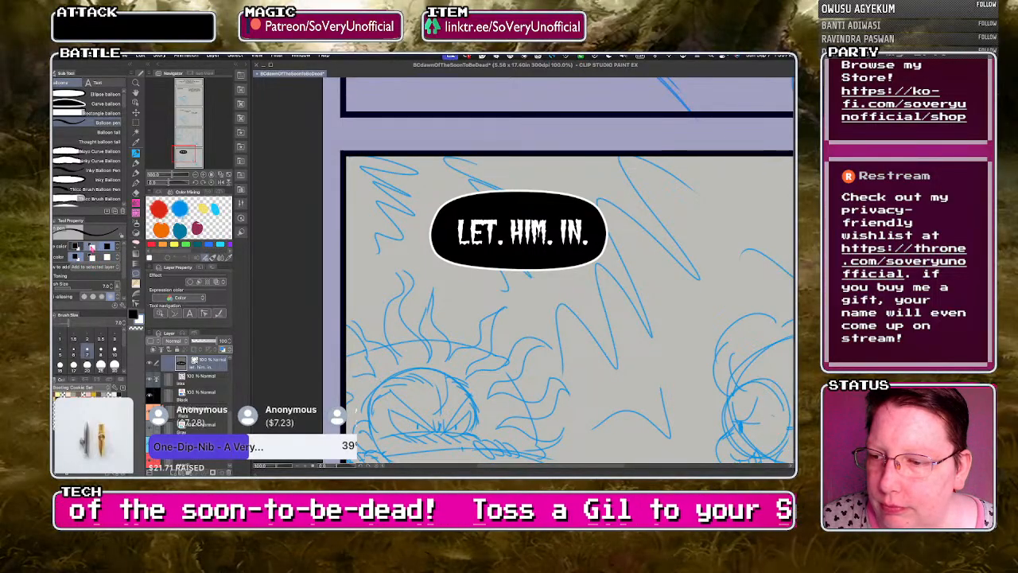
left_click_drag(501, 256, 512, 273)
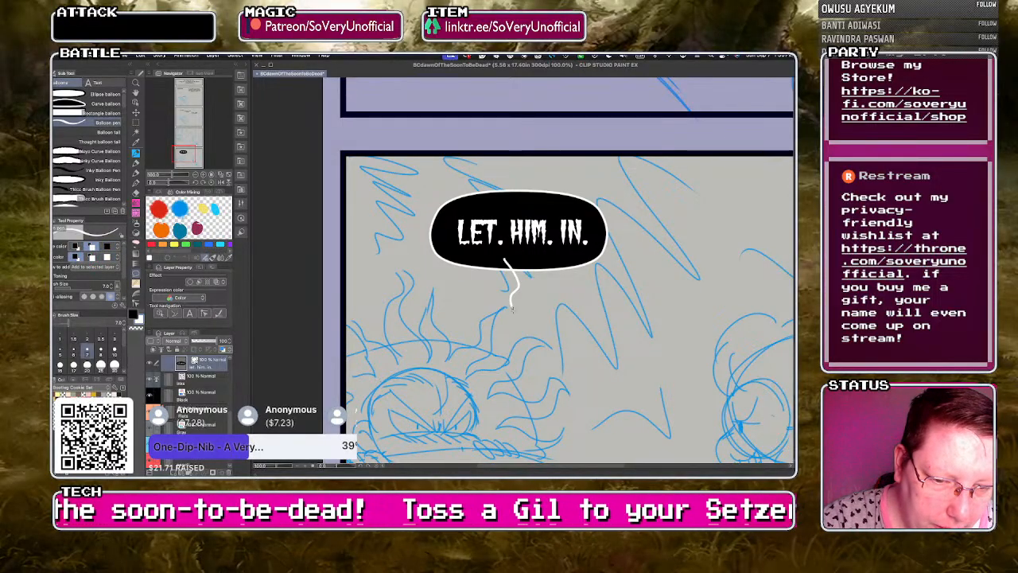
mouse_move(511, 310)
left_mouse_down()
mouse_move(479, 394)
mouse_move(523, 324)
mouse_move(524, 286)
mouse_move(513, 255)
left_mouse_up()
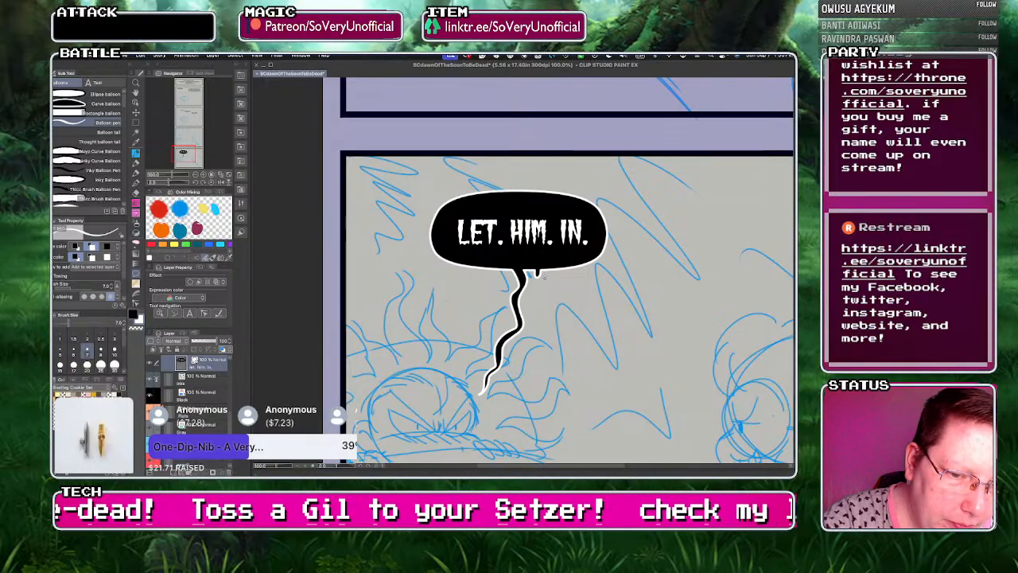
- Draw black dripping slime with white outlines along the lower edge of the "LET. HIM. IN." balloon
mouse_move(555, 272)
left_mouse_down()
mouse_move(567, 264)
mouse_move(578, 284)
mouse_move(591, 258)
left_mouse_up()
mouse_move(504, 265)
left_mouse_down()
mouse_move(480, 273)
mouse_move(469, 258)
mouse_move(473, 284)
mouse_move(463, 254)
mouse_move(438, 249)
mouse_move(452, 269)
left_mouse_up()
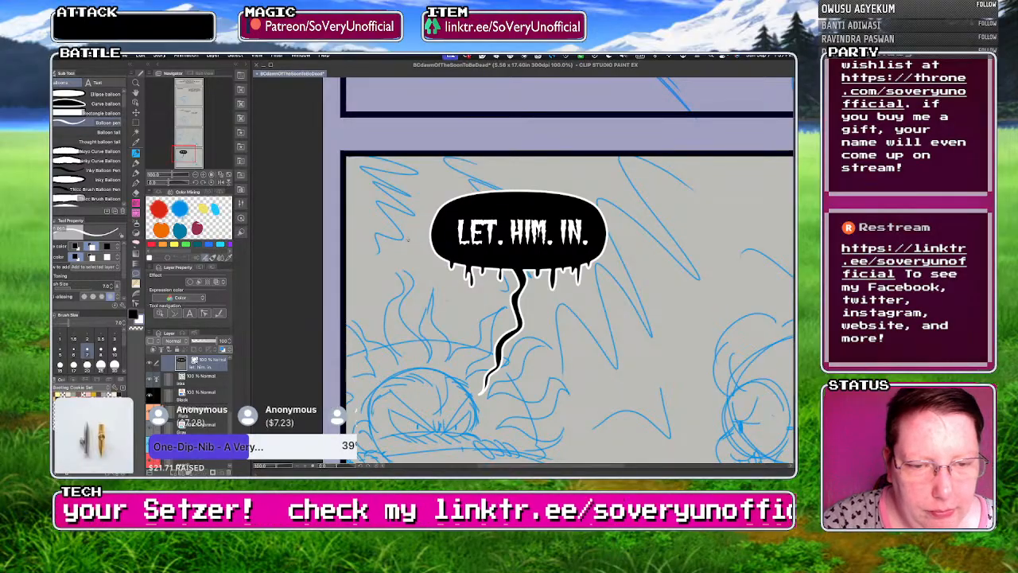
scroll(405, 234, "down", 4)
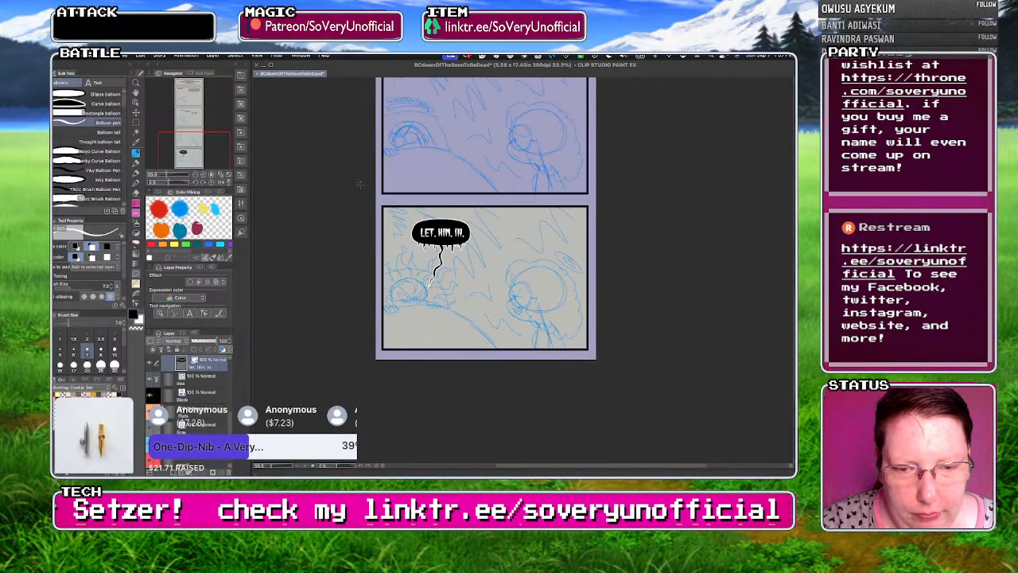
- Thicken and smooth the lower part of the balloon's wavy tail by adjusting its vector line with Pinch vector line
key("y")
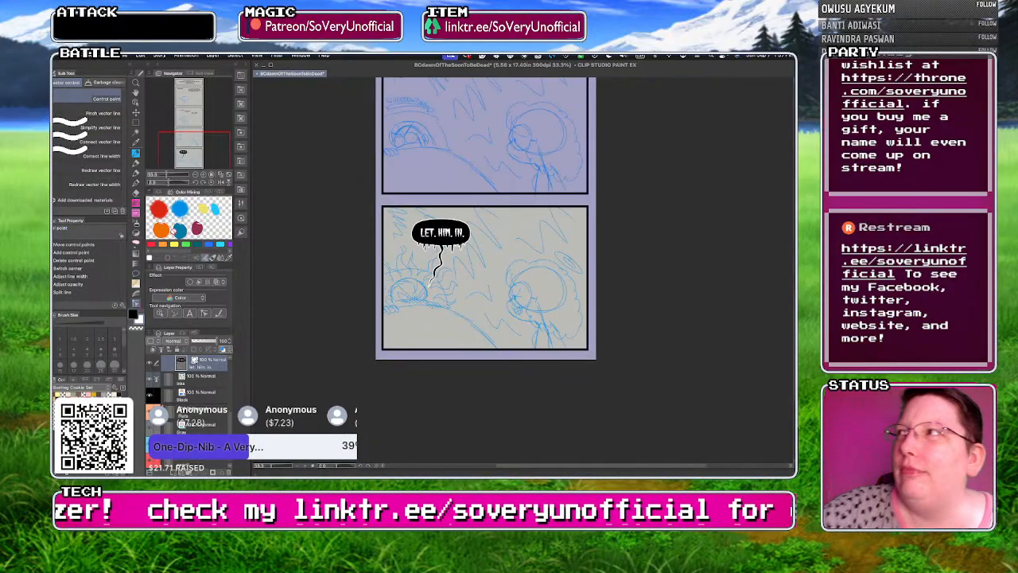
scroll(428, 282, "up", 5)
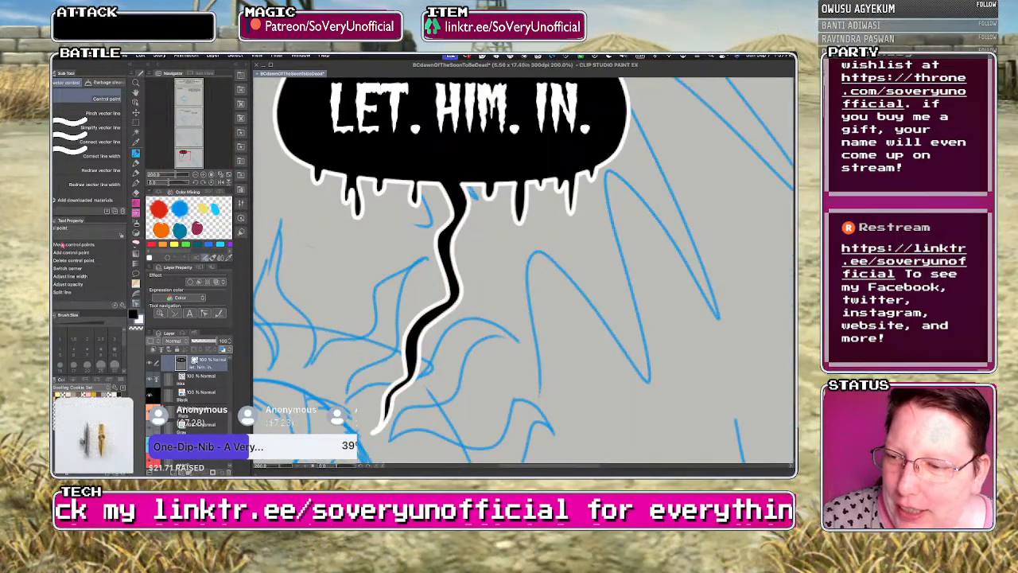
key("y")
left_click_drag(438, 253, 401, 394)
left_click_drag(431, 291, 447, 291)
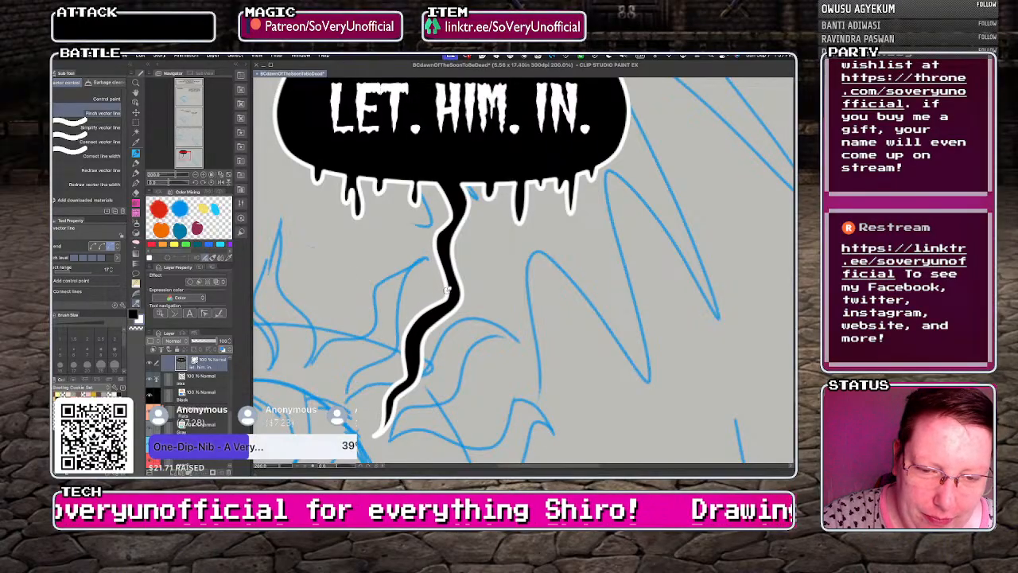
left_click_drag(401, 367, 407, 374)
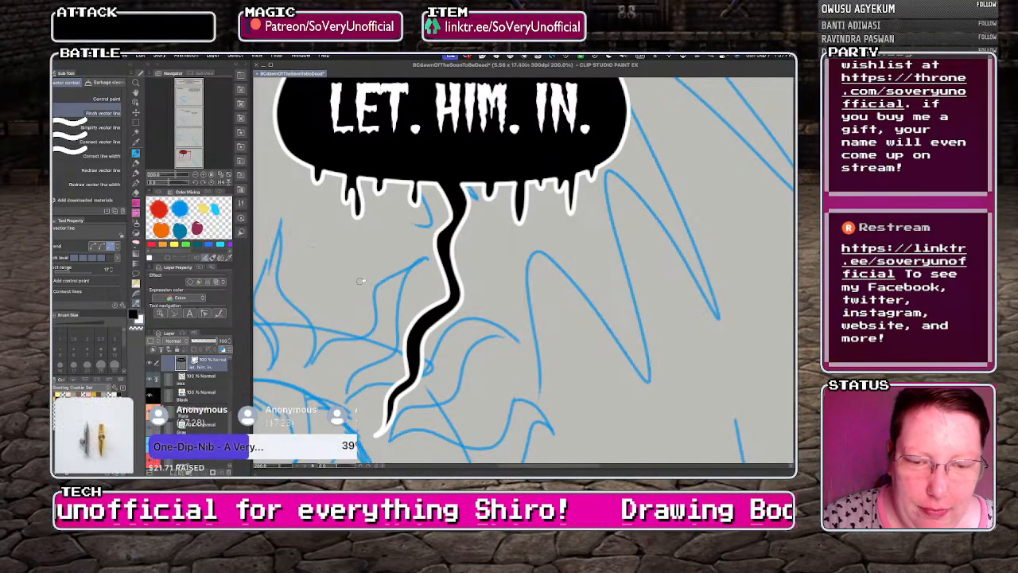
scroll(375, 303, "down", 6)
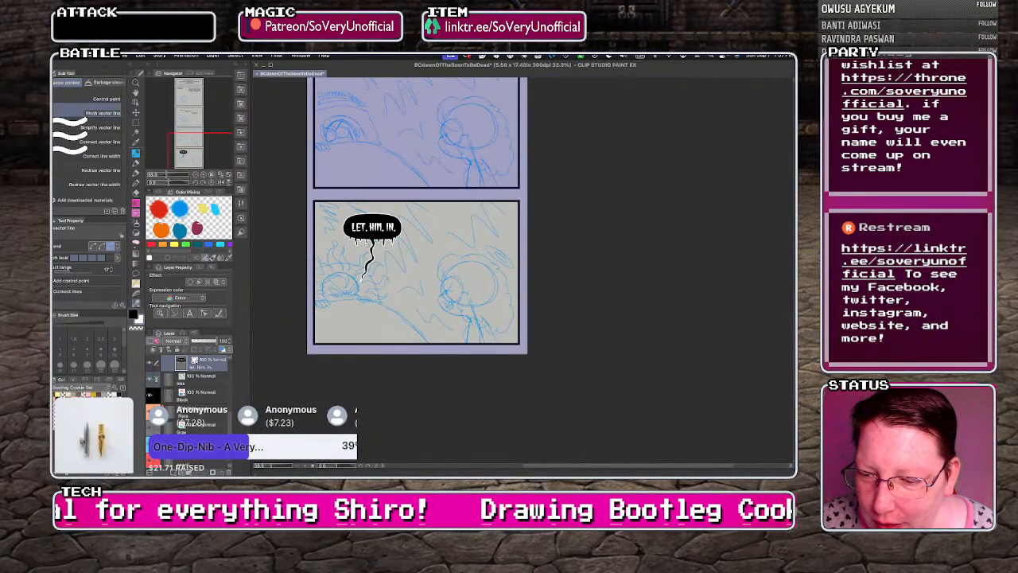
- Set the palette colour of the "LET. HIM. IN." layer to white
left_click(133, 314)
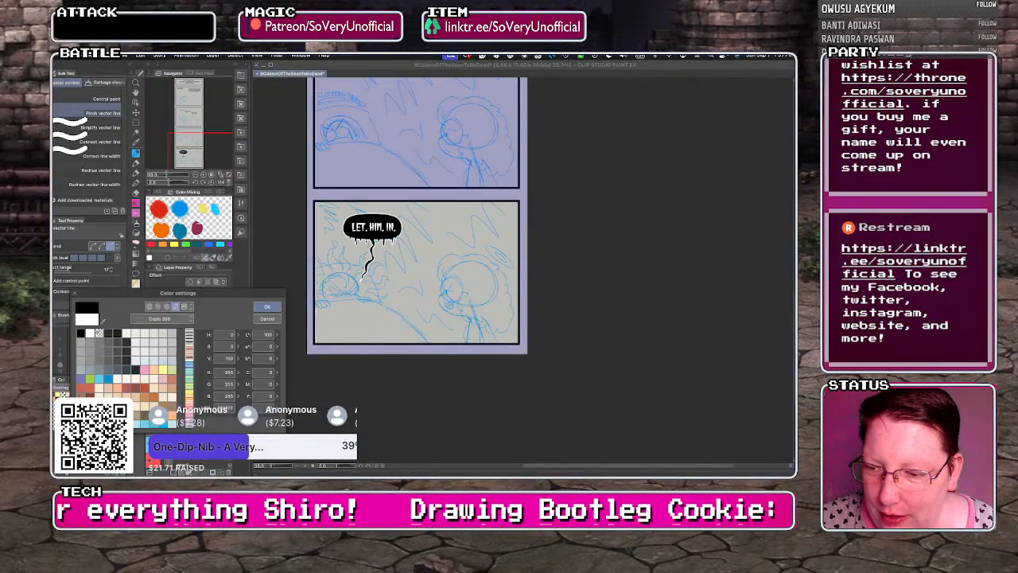
left_click(267, 306)
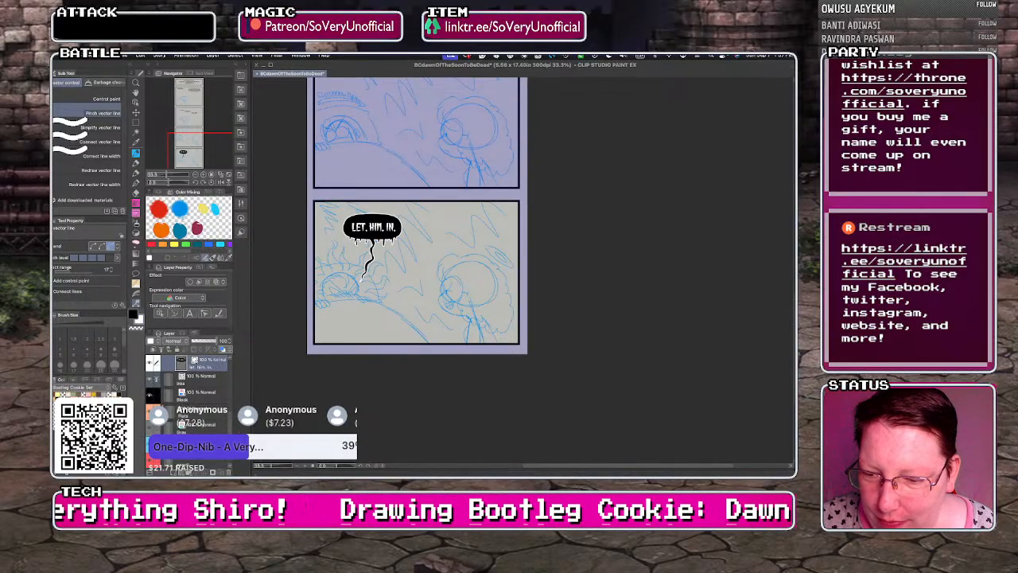
left_click_drag(230, 385, 231, 410)
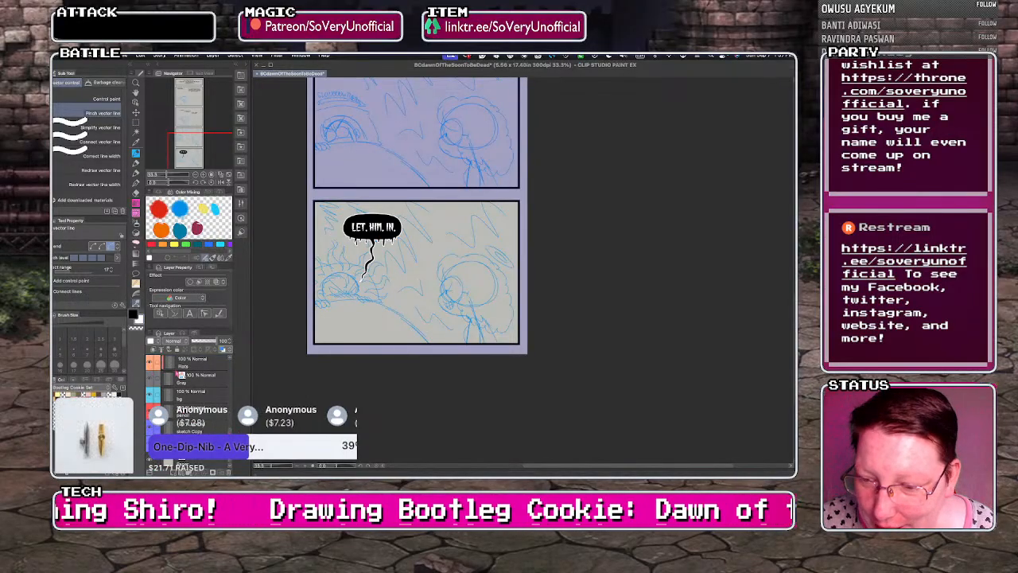
- Add the text "OKIE-DOKIE~" above the small character in the fourth panel and position it
left_click(136, 274)
left_click(71, 105)
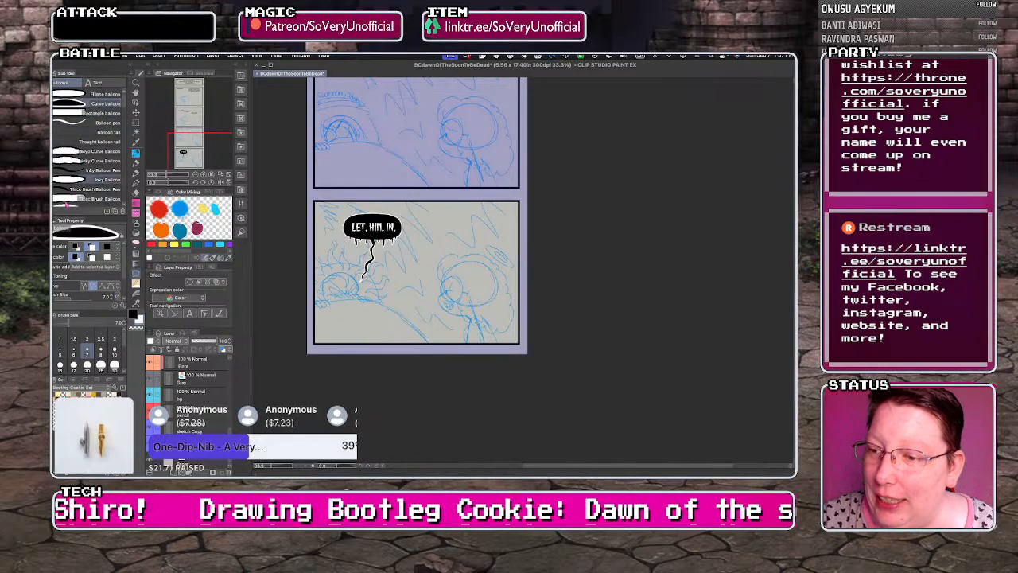
left_click(87, 122)
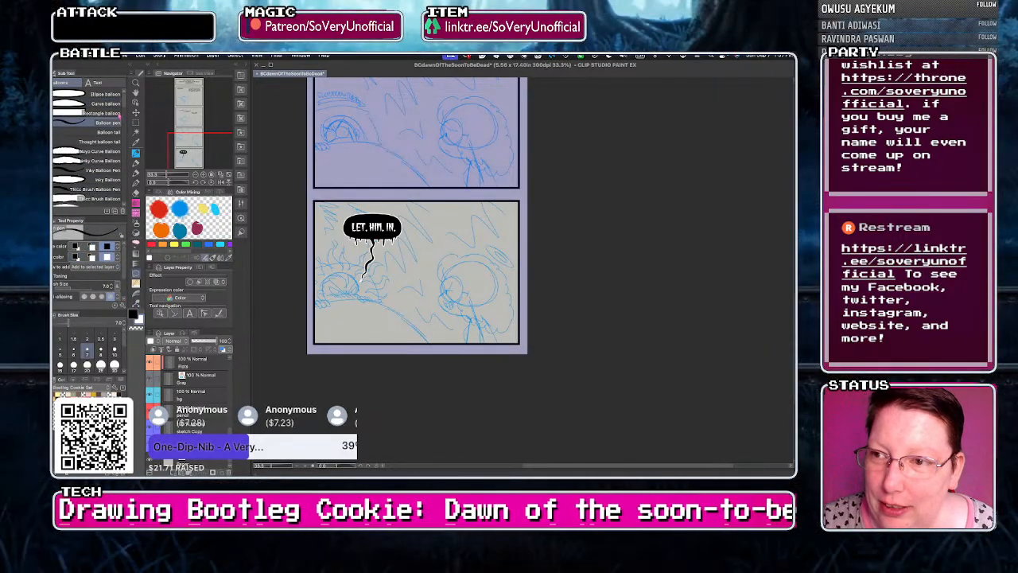
left_click(97, 83)
left_click(448, 230)
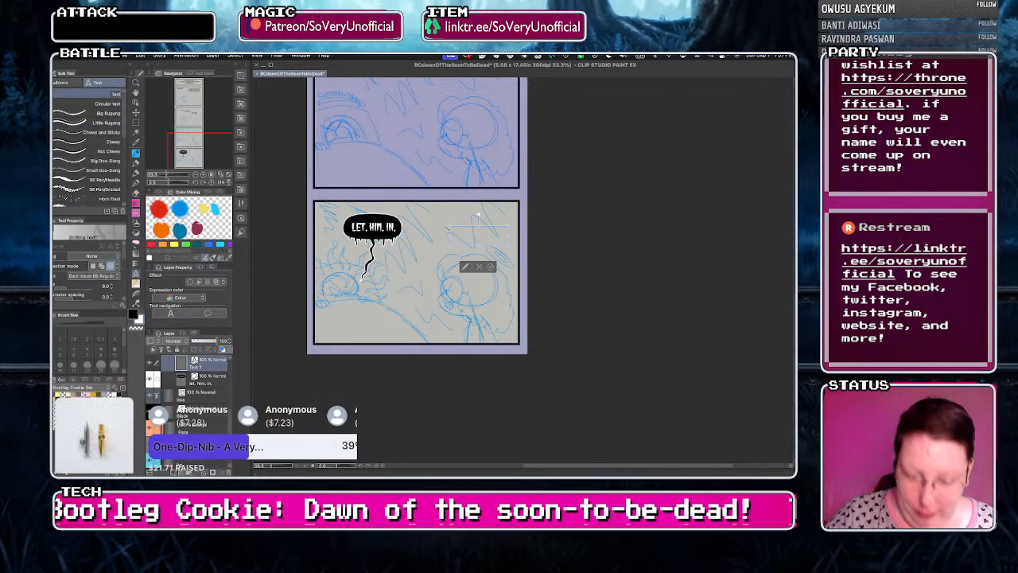
type("okie-do")
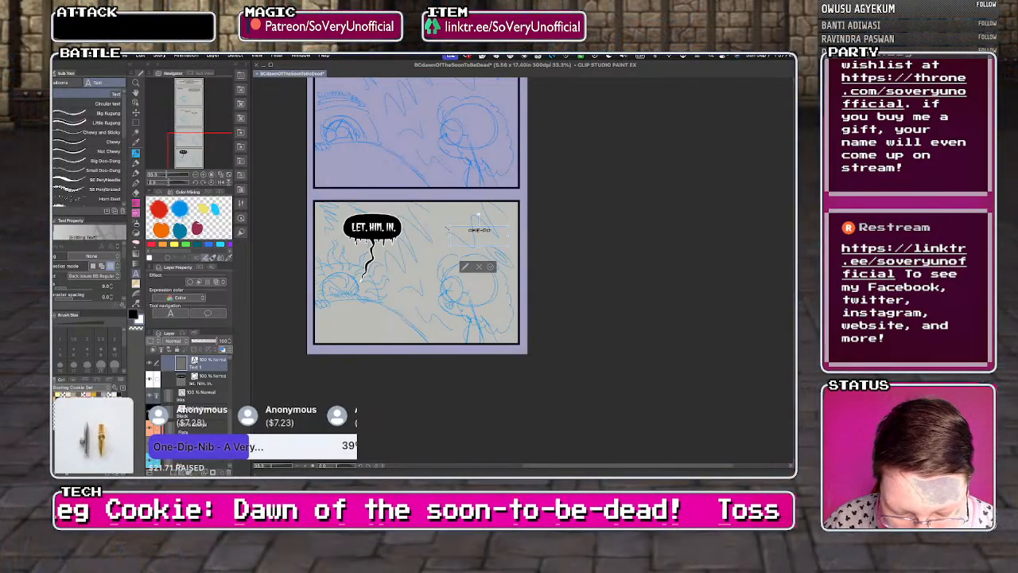
type("kie-")
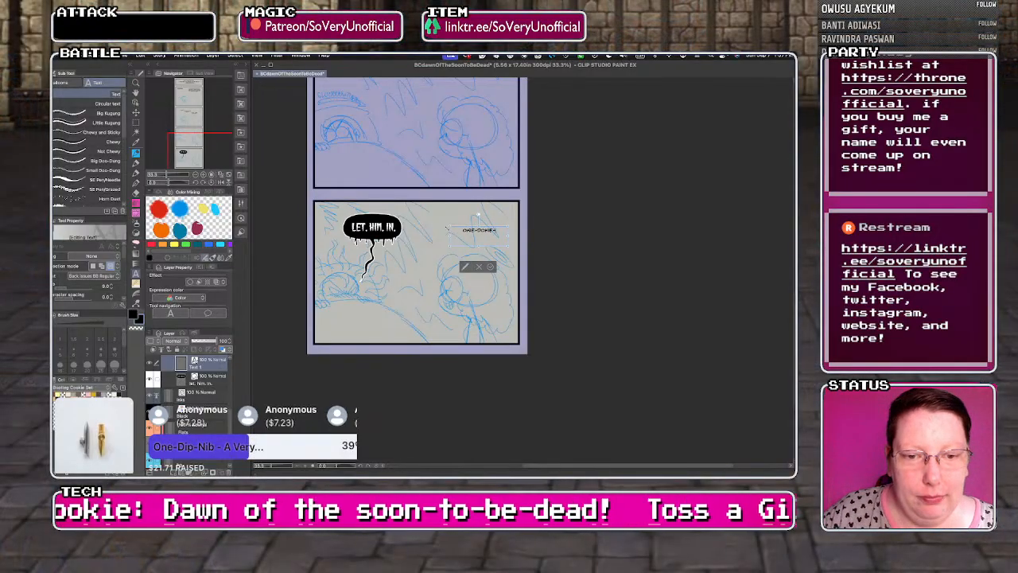
left_click(490, 268)
left_click_drag(508, 246, 456, 215)
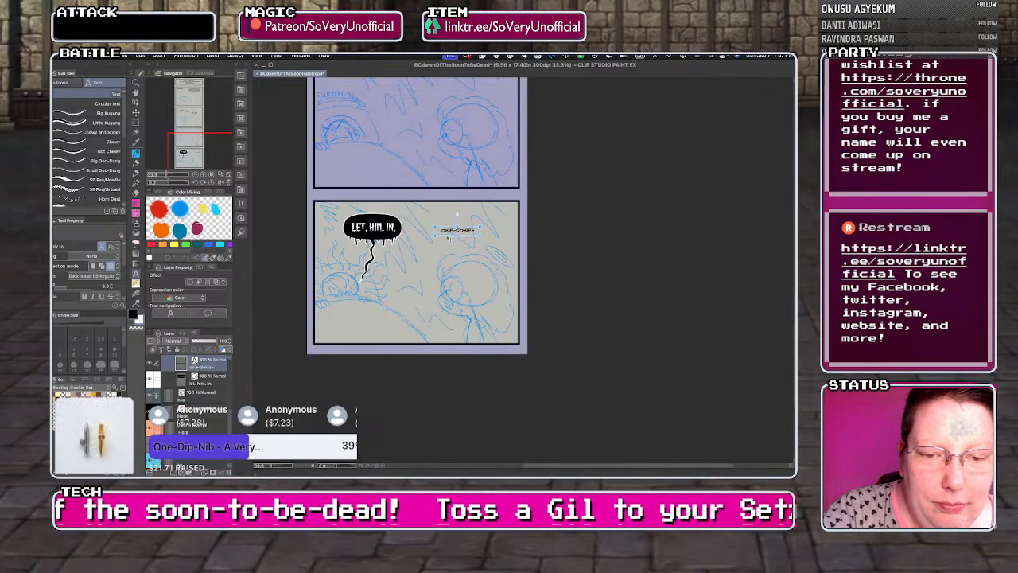
- Save the comic, and draw a curve balloon with a black outline and white fill around "OKIE-DOKIE~"
left_click(63, 83)
left_click(105, 103)
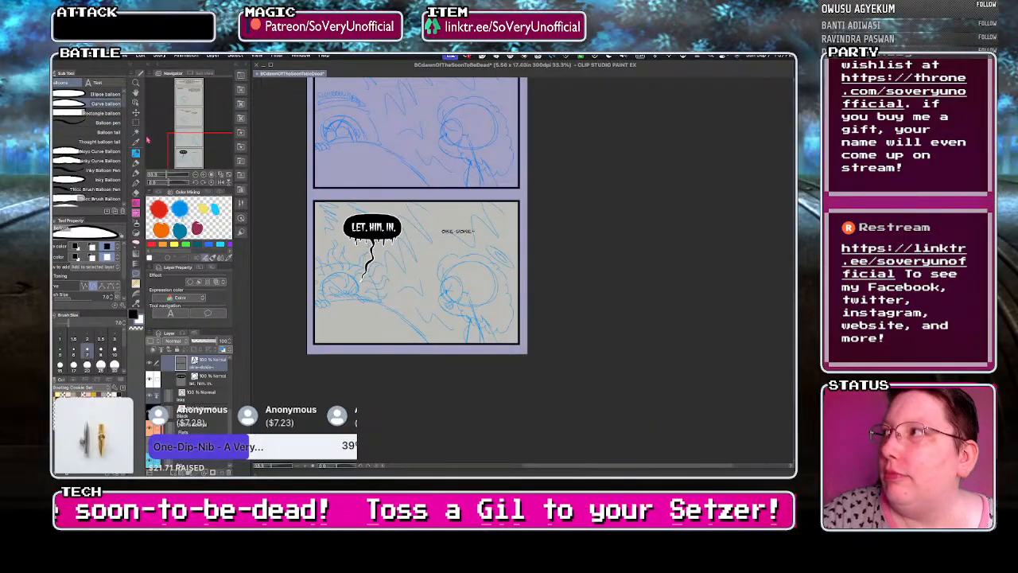
key("ctrl+s")
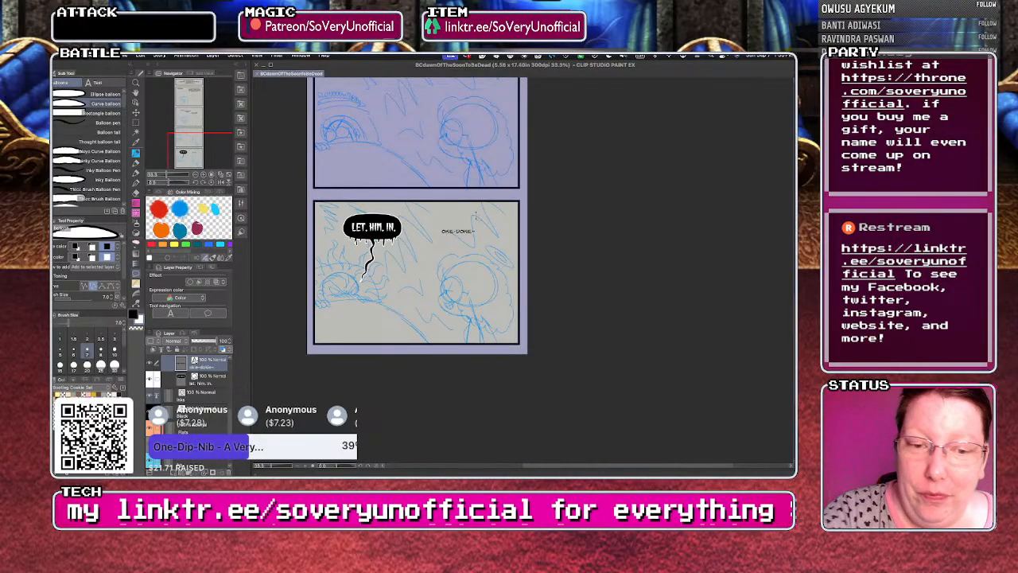
scroll(474, 227, "up", 3)
left_click(471, 228)
left_click(483, 239)
left_click(478, 252)
left_click(369, 253)
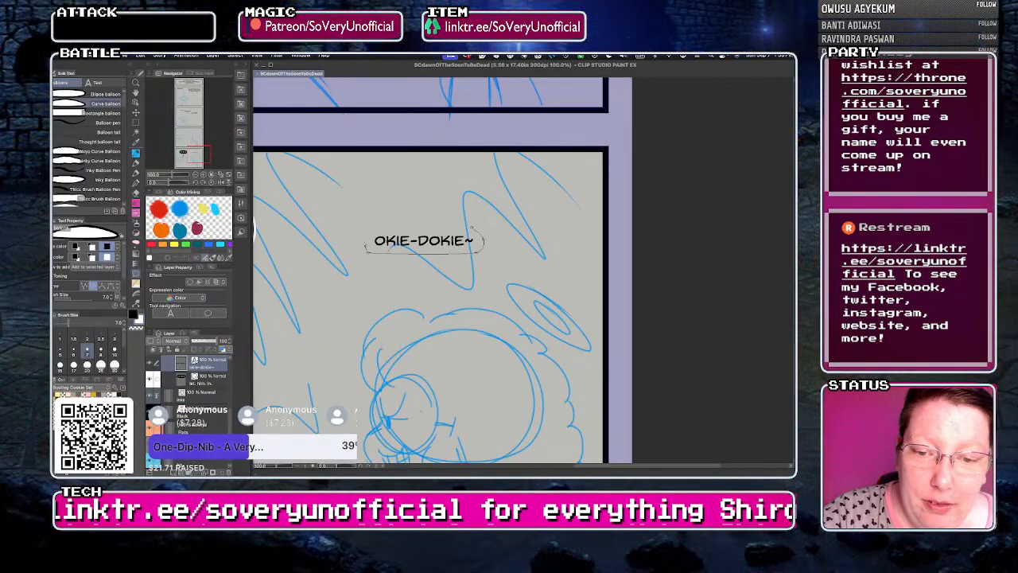
left_click(361, 241)
left_click(371, 228)
left_click(471, 228)
- Round the ends of the "OKIE-DOKIE~" balloon by moving its control points
left_click(136, 303)
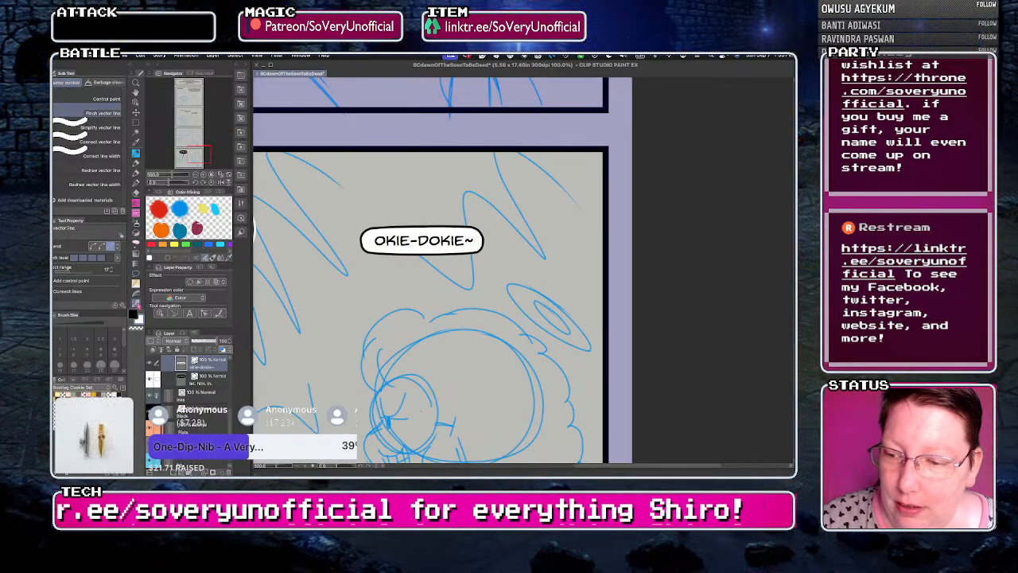
left_click(105, 98)
mouse_move(376, 229)
left_mouse_down()
mouse_move(374, 255)
mouse_move(365, 241)
left_mouse_up()
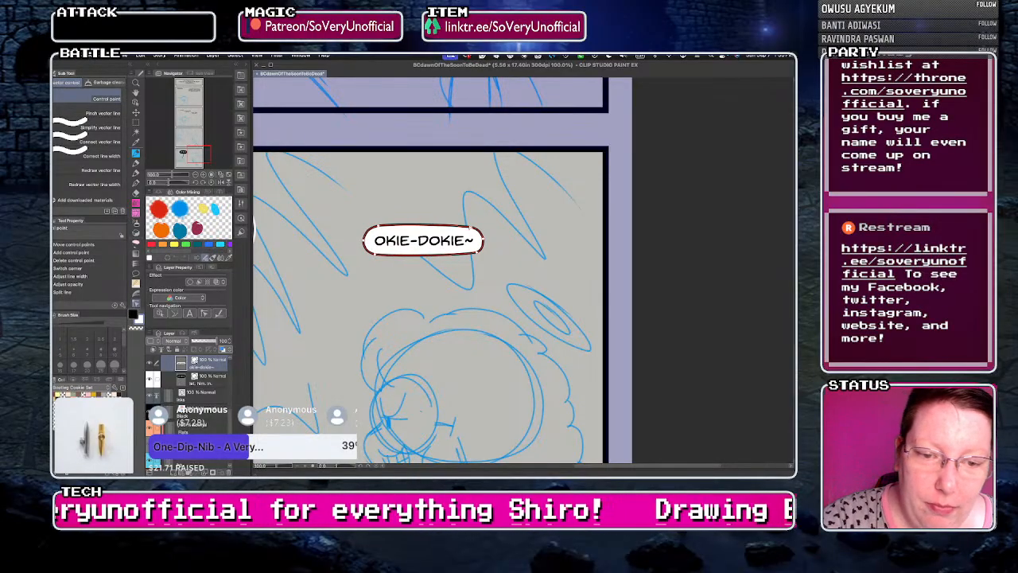
left_click_drag(470, 229, 474, 255)
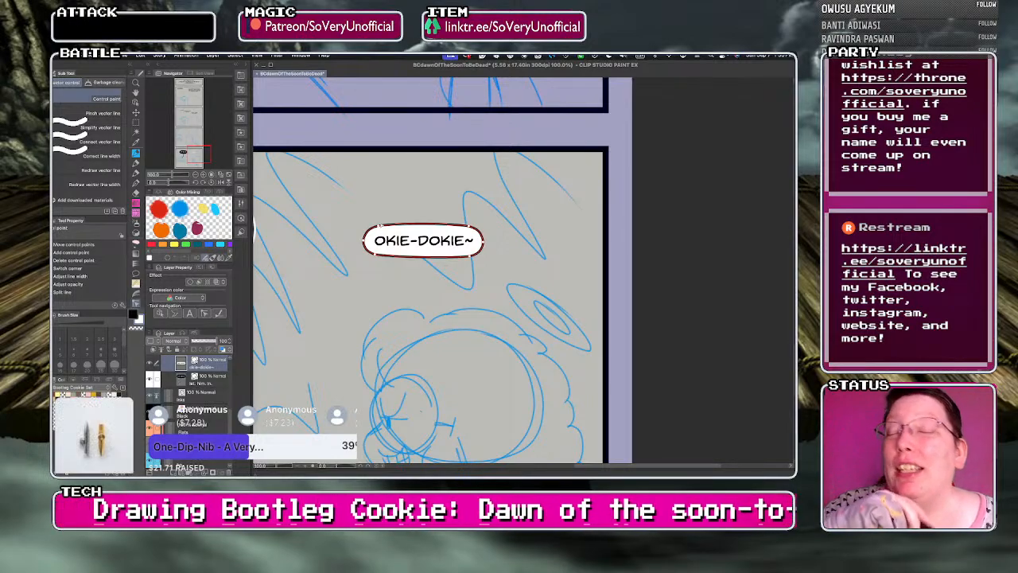
- Draw a small tail under the "OKIE-DOKIE~" balloon with Balloon pen, pointing towards the small character
left_click(136, 274)
left_click(102, 123)
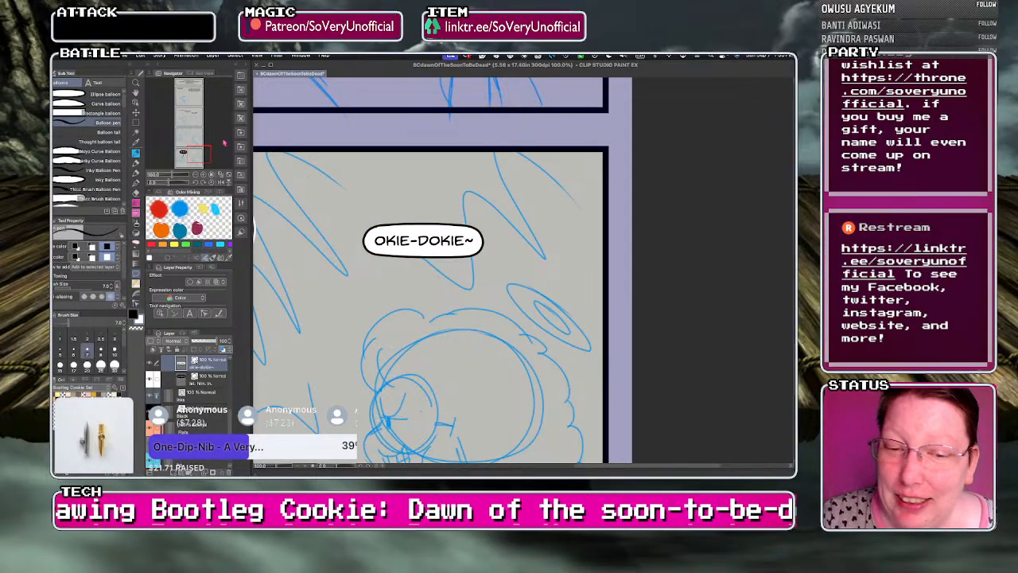
left_click_drag(430, 253, 420, 252)
scroll(387, 354, "down", 4)
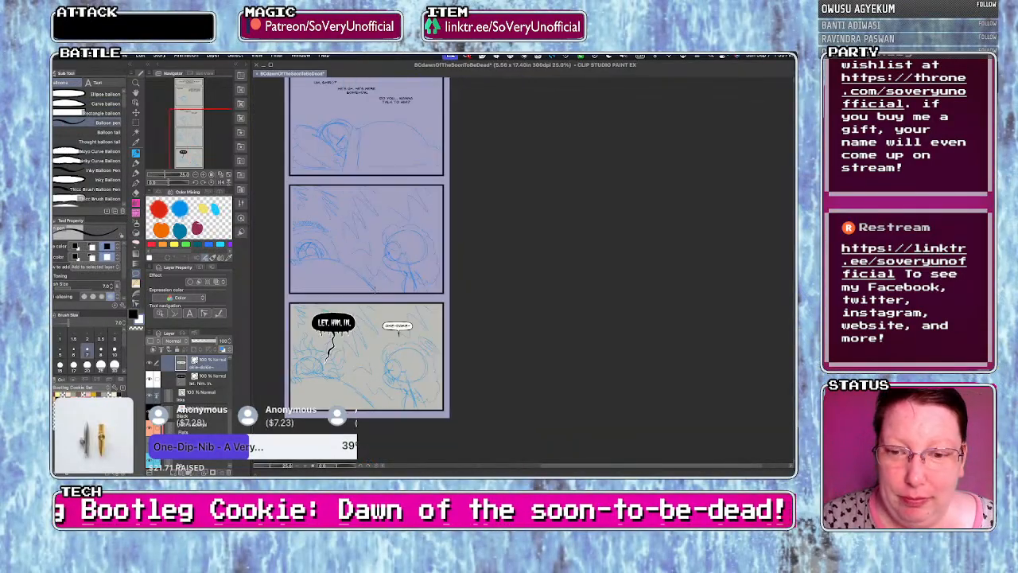
- Draw a Rectangle balloon with a black outline and golden-yellow Copic fill around "I DUMPED HIM THE DAY BEFORE." in the first panel
scroll(369, 223, "down", 3)
scroll(349, 167, "up", 4)
left_click(100, 113)
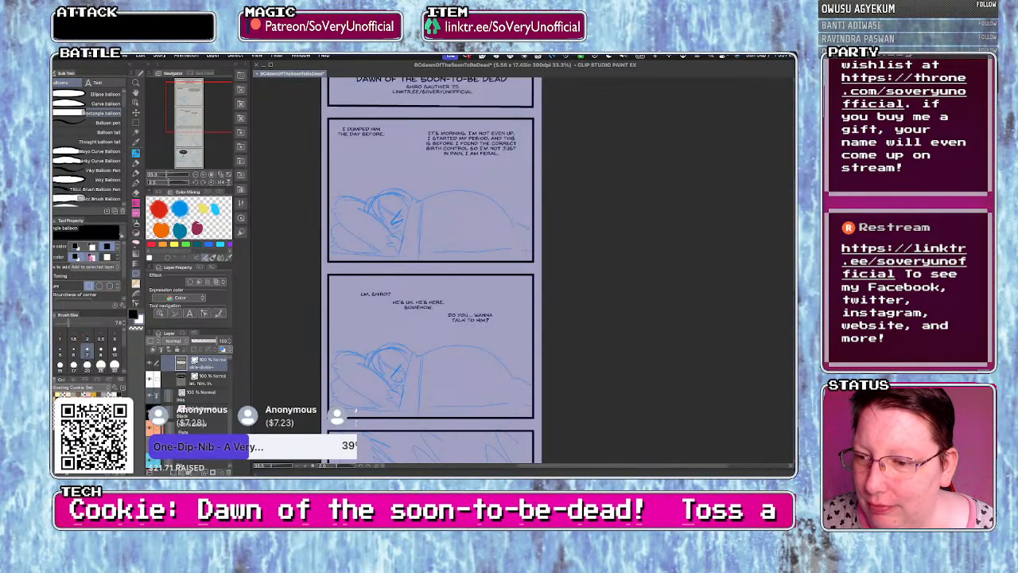
left_click(92, 257)
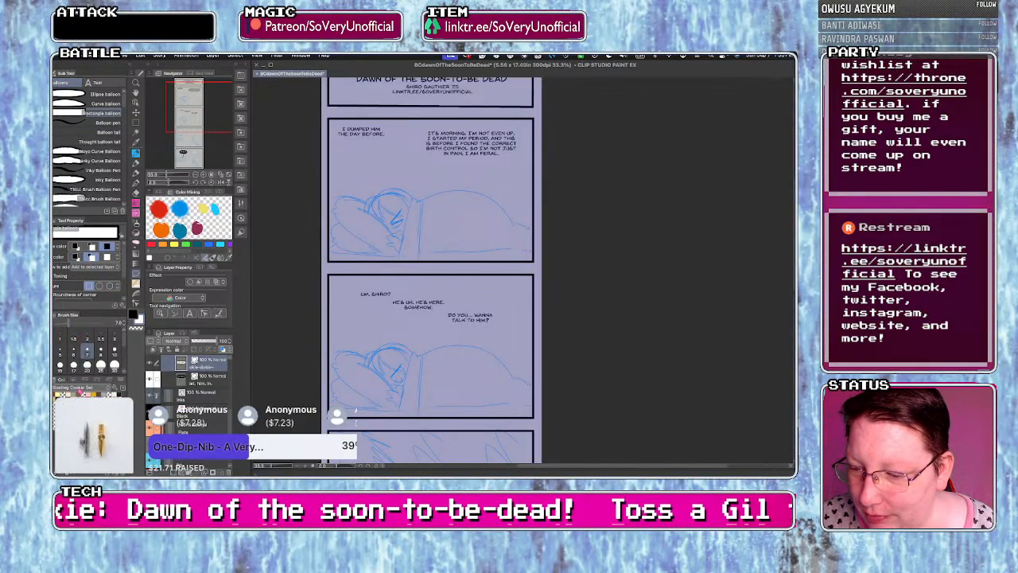
left_click(79, 388)
left_click_drag(140, 321, 140, 334)
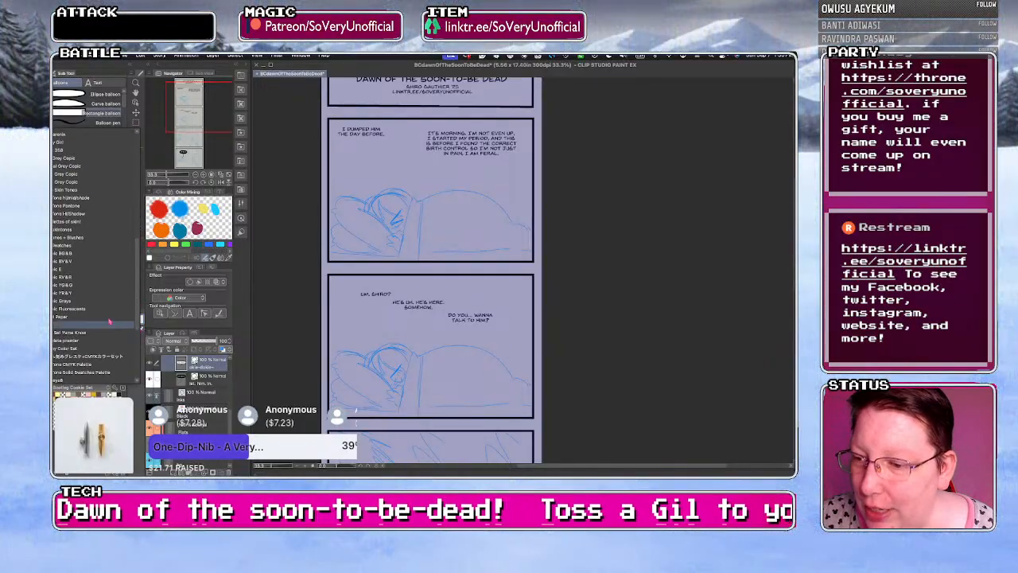
left_click(89, 293)
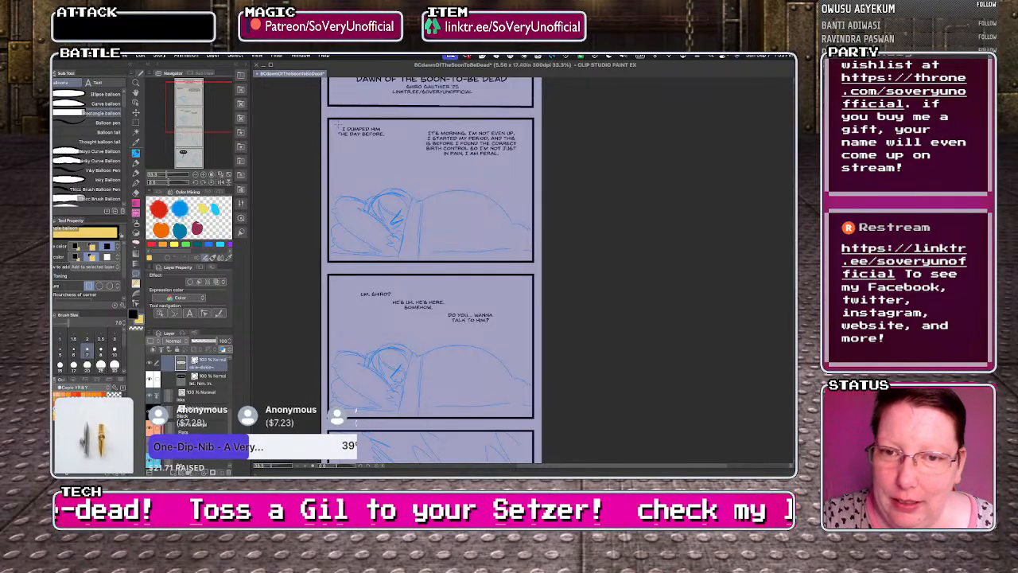
left_click_drag(335, 123, 388, 141)
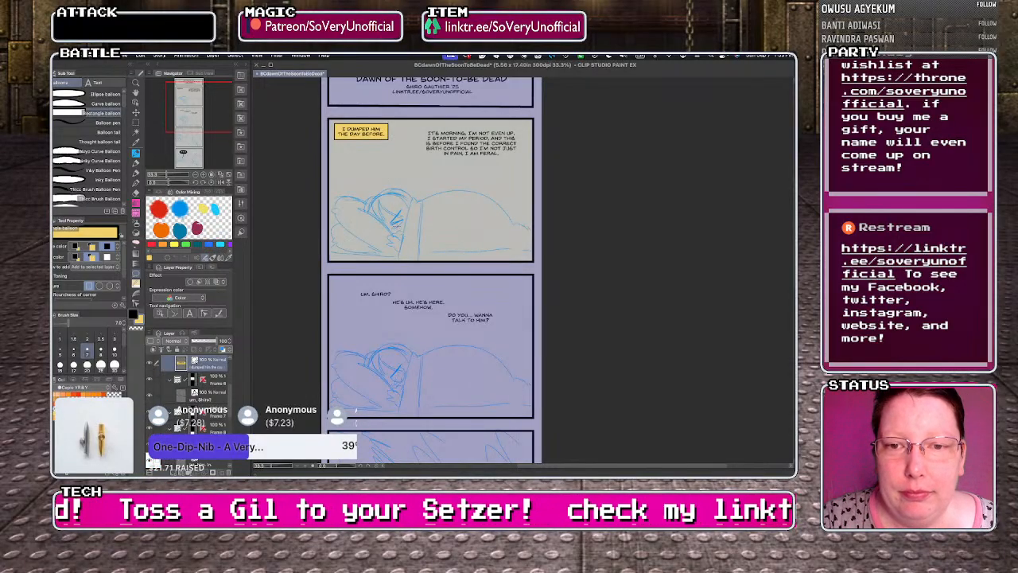
key("ctrl+z")
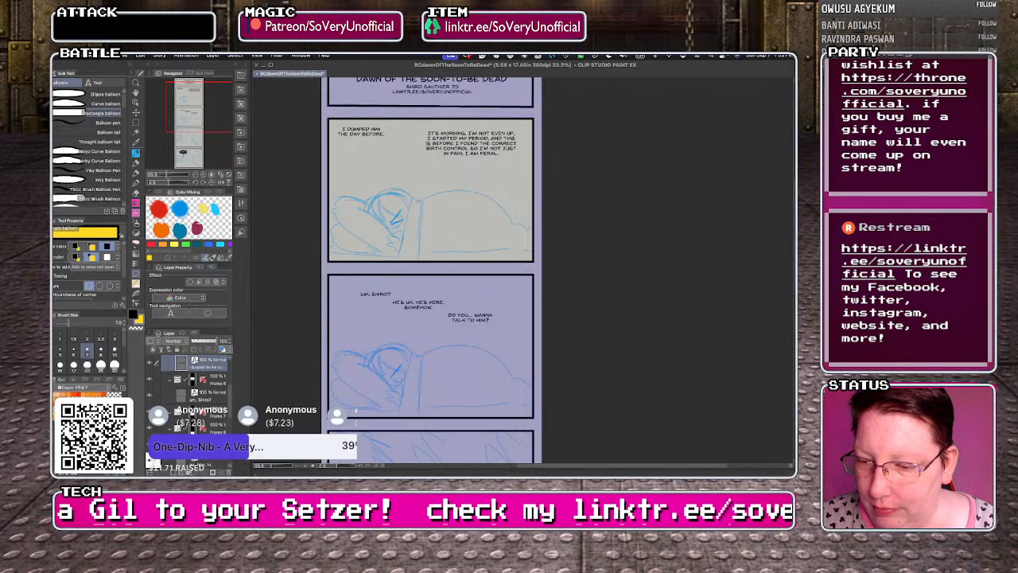
left_click_drag(332, 122, 389, 140)
- Draw a matching golden-yellow caption box around the "IT'S MORNING, I'M NOT EVEN UP" text in the first panel
scroll(351, 283, "down", 1)
scroll(351, 283, "down", 2)
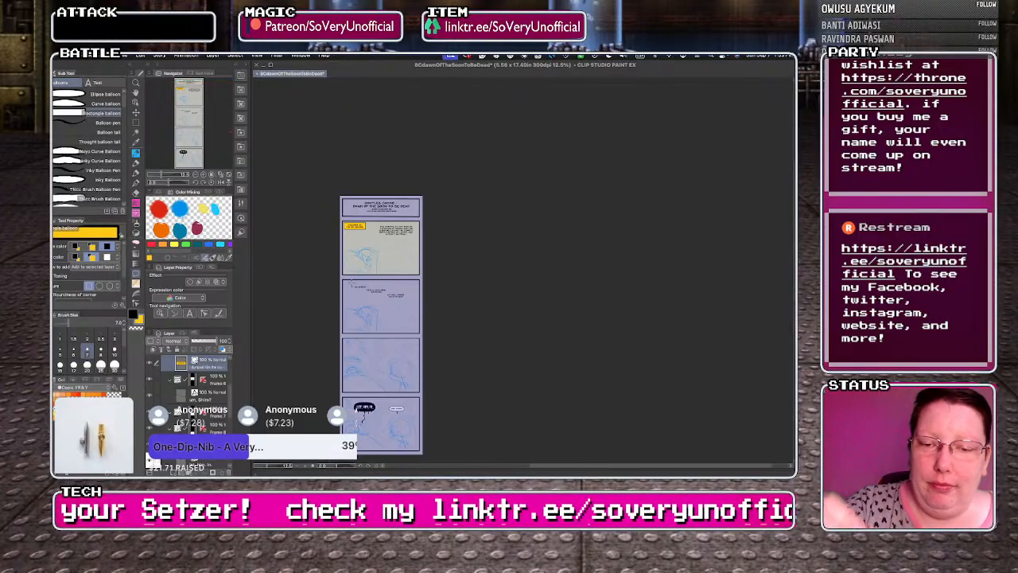
scroll(376, 223, "up", 4)
left_click_drag(365, 217, 523, 269)
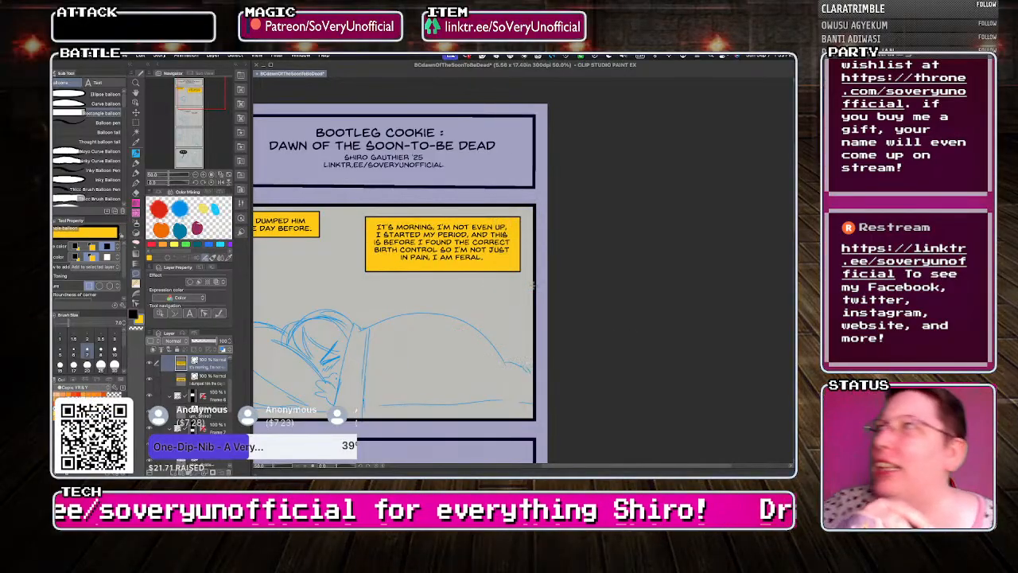
- Move the yellow caption boxes slightly lower in the first panel with Move layer, and save the comic
left_click(136, 113)
left_click_drag(293, 222, 292, 244)
scroll(365, 268, "down", 6)
scroll(348, 320, "up", 6)
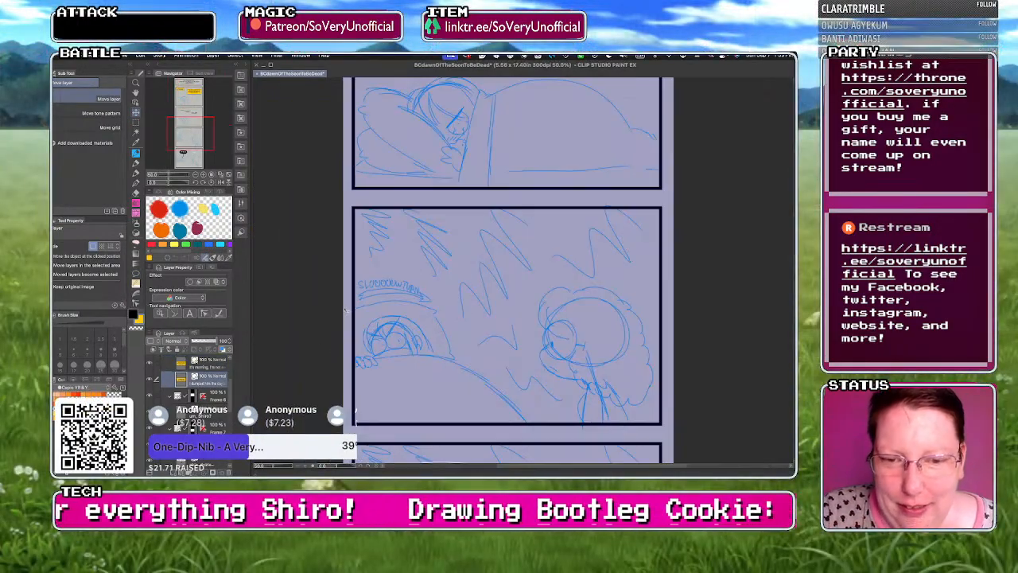
- Draw a curve balloon with a black outline and white fill around the first dialogue line in the second panel
scroll(347, 309, "down", 4)
scroll(392, 143, "up", 4)
left_click(136, 273)
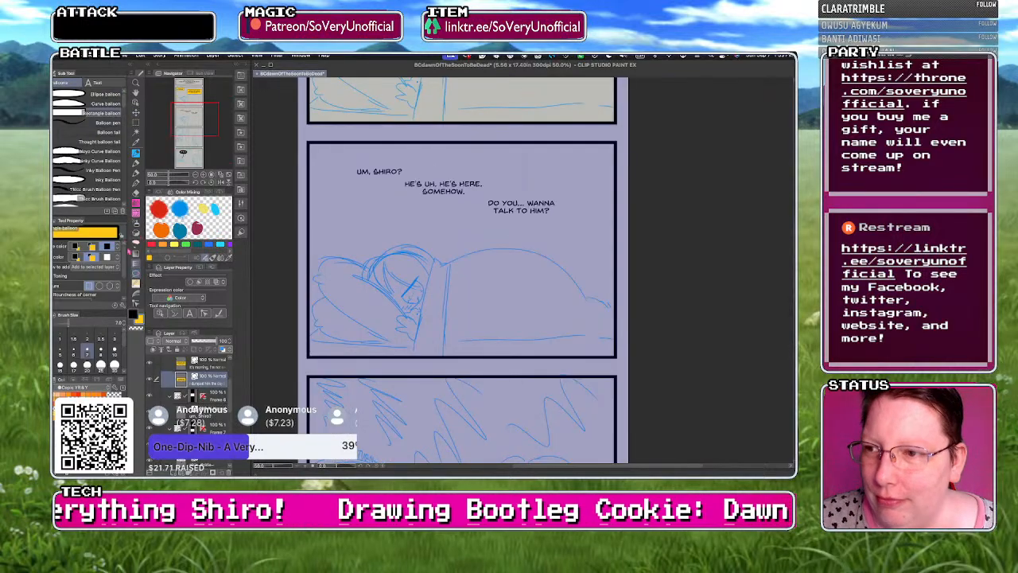
left_click(94, 104)
mouse_move(402, 161)
left_mouse_down()
mouse_move(405, 180)
mouse_move(352, 180)
left_mouse_up()
left_click(401, 162)
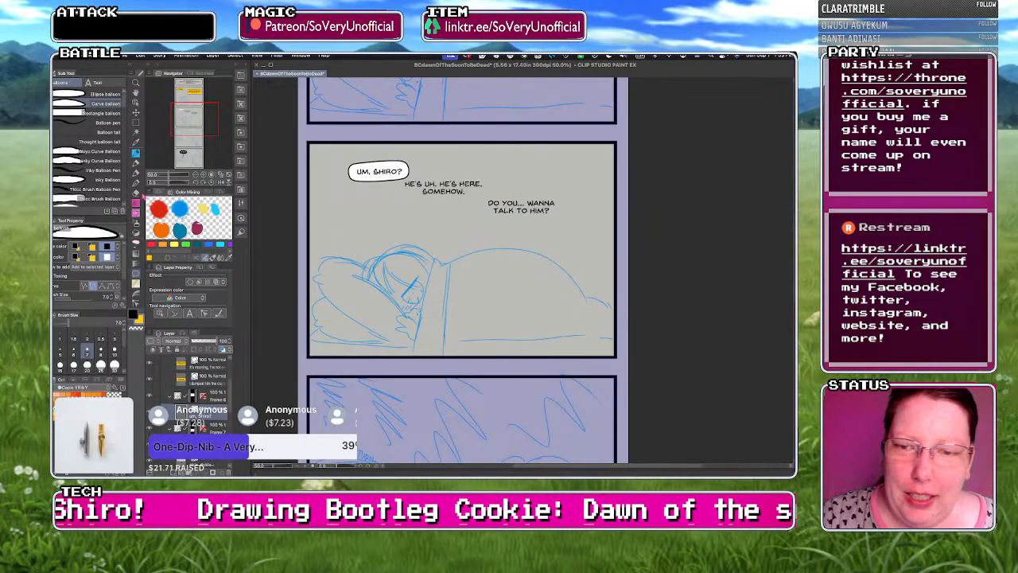
- Even out the shape of the second panel's first balloon by moving its corner control points
left_click(136, 303)
scroll(395, 179, "up", 2)
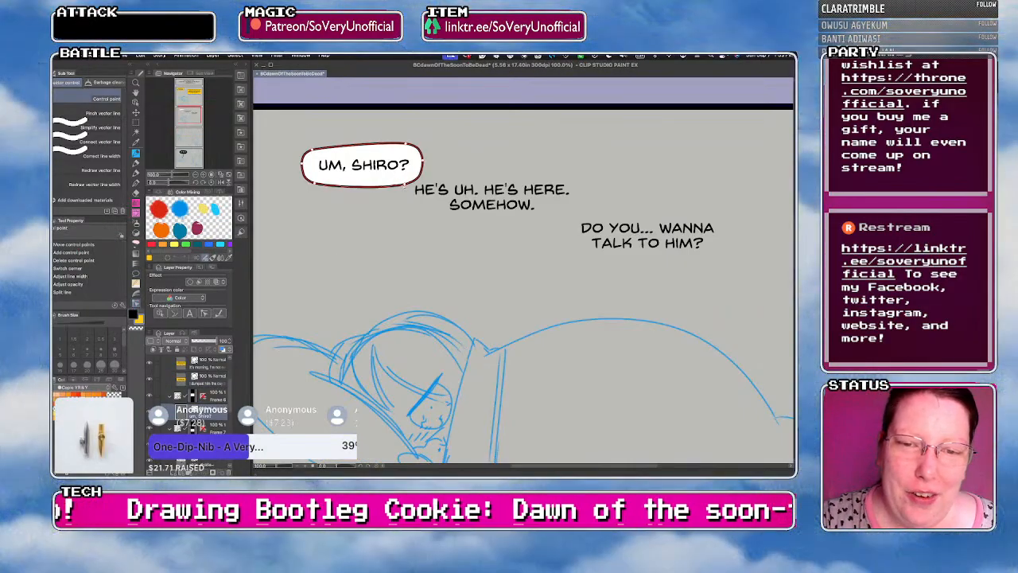
left_click_drag(406, 144, 404, 147)
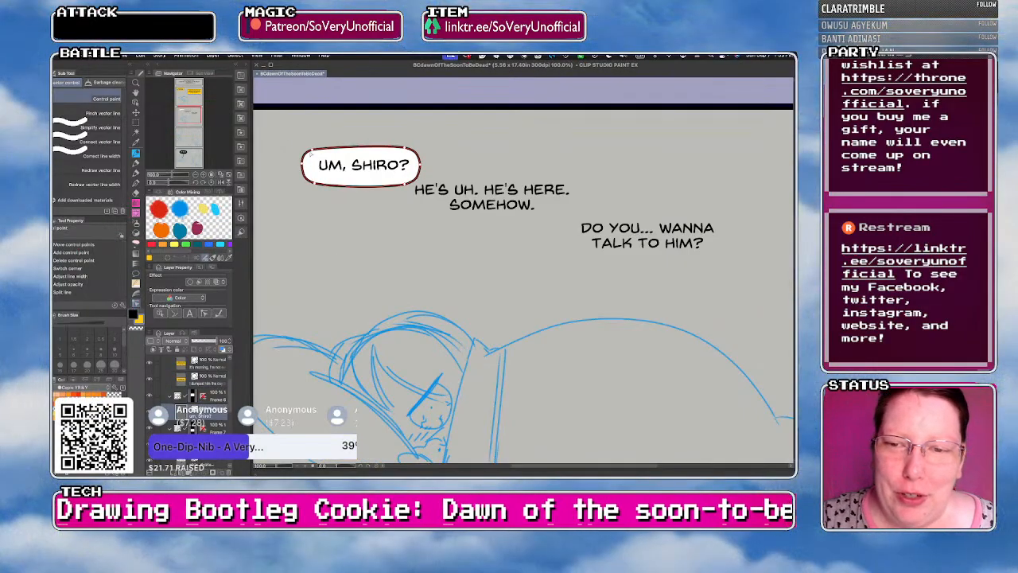
left_click_drag(313, 150, 324, 147)
mouse_move(314, 183)
left_mouse_down()
mouse_move(324, 186)
mouse_move(306, 165)
mouse_move(323, 188)
left_mouse_up()
left_click_drag(325, 148, 323, 146)
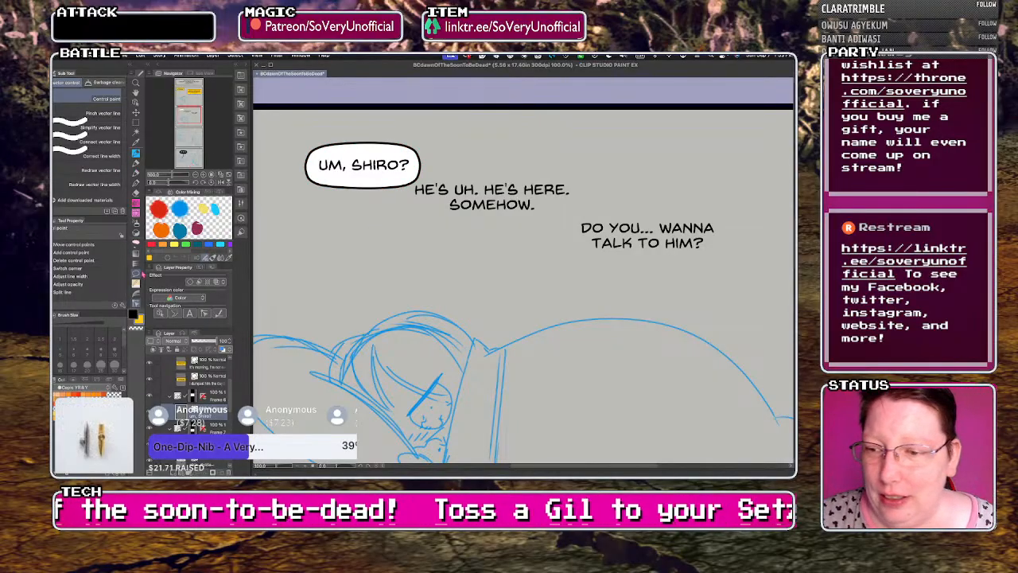
- Draw a curve balloon around "HE'S UH. HE'S HERE. SOMEHOW." overlapping the first balloon so the two join
left_click(139, 276)
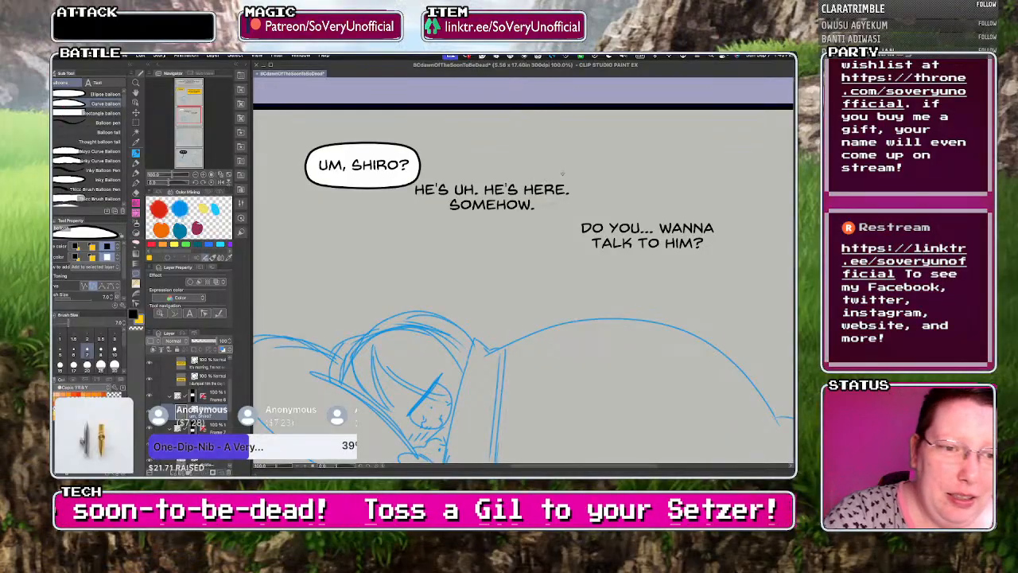
left_click(410, 213)
left_click(392, 190)
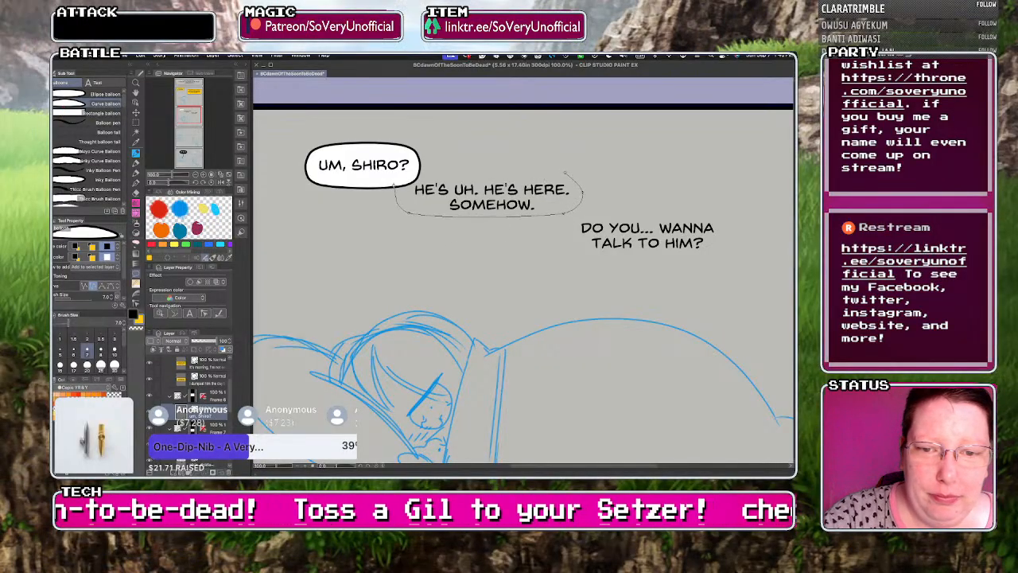
left_click(419, 165)
left_click(565, 173)
- Reshape the "HE'S UH. HE'S HERE. SOMEHOW." balloon with its control points, giving the text more room below and less at the sides
left_click(136, 303)
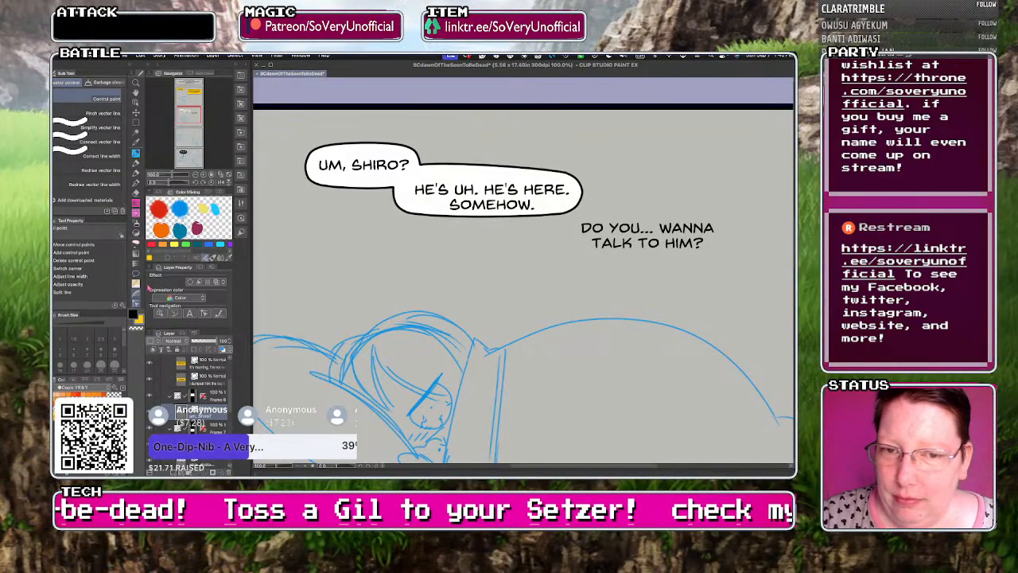
left_click_drag(422, 166, 420, 172)
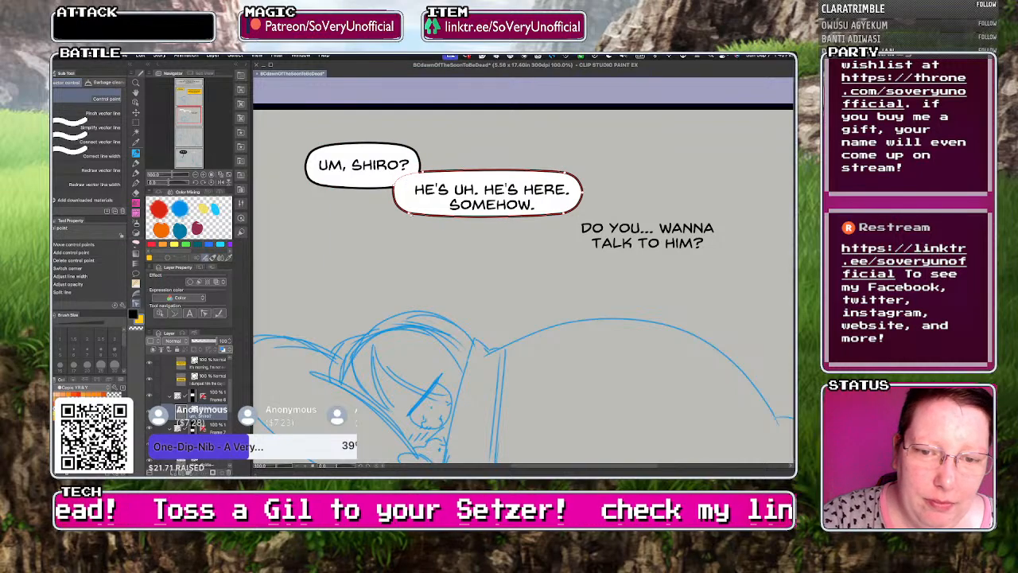
left_click_drag(409, 213, 401, 196)
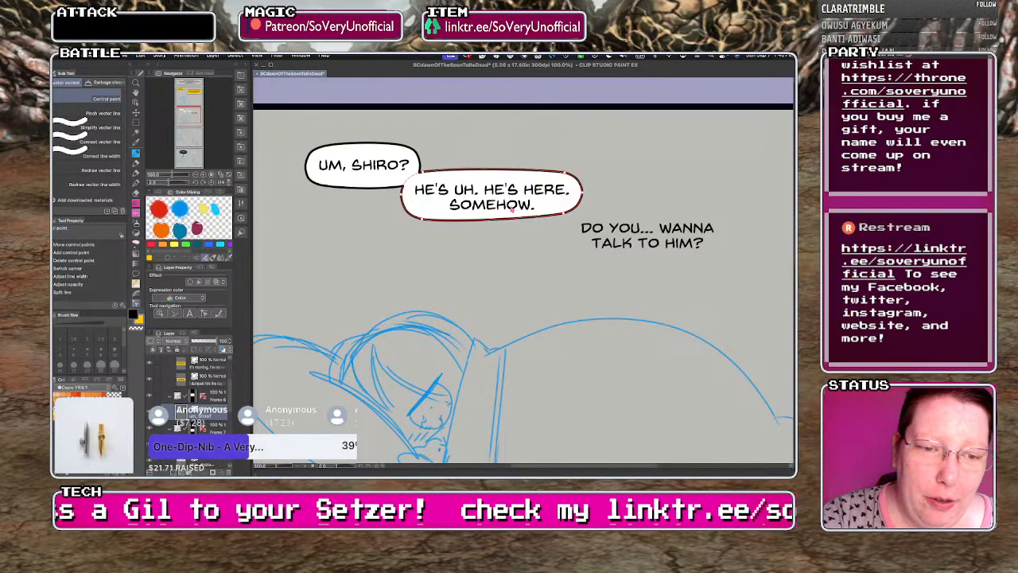
left_click_drag(563, 213, 567, 172)
left_click_drag(554, 221, 556, 223)
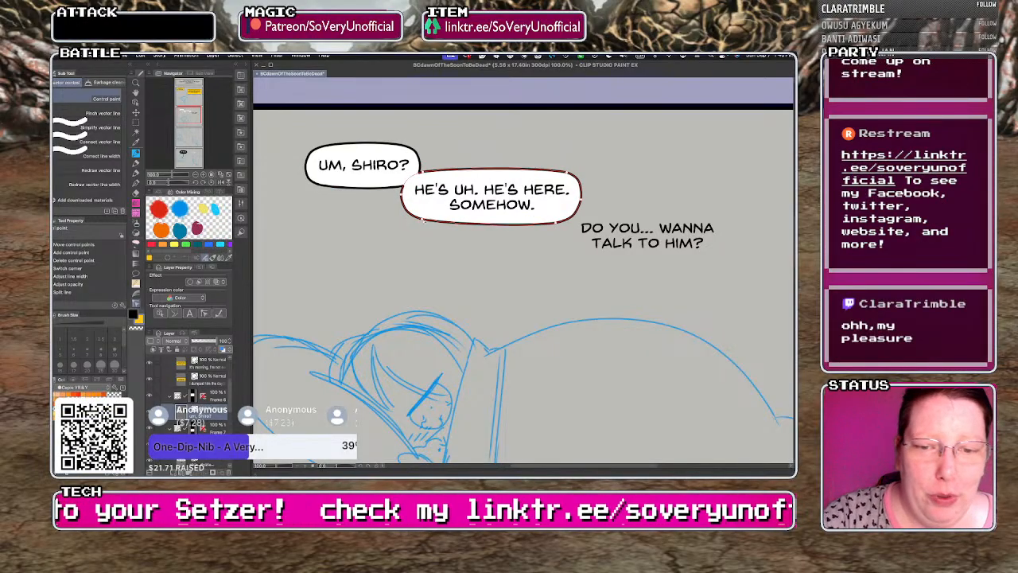
left_click_drag(423, 221, 422, 222)
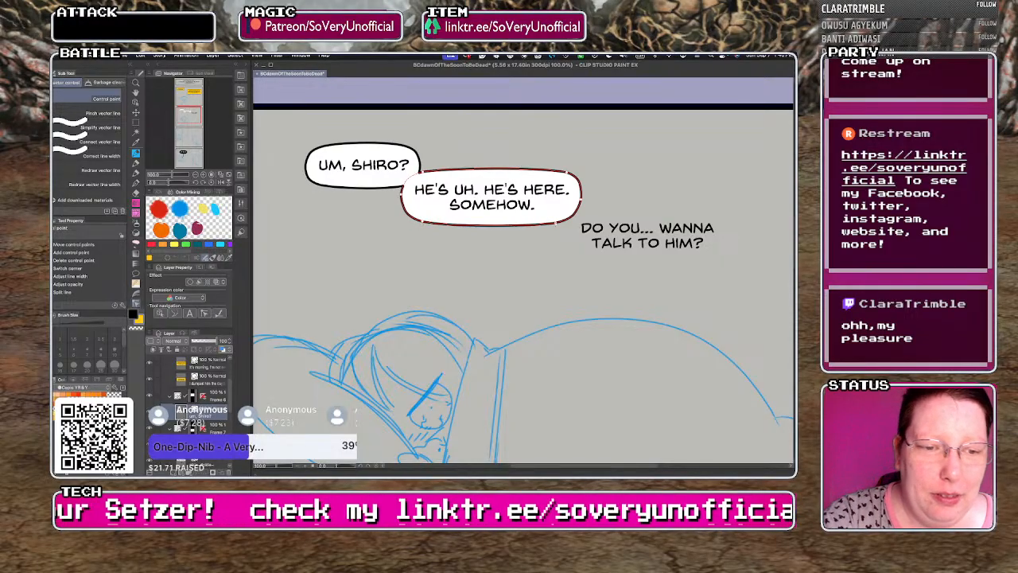
left_click_drag(566, 173, 562, 172)
left_click_drag(422, 172, 401, 195)
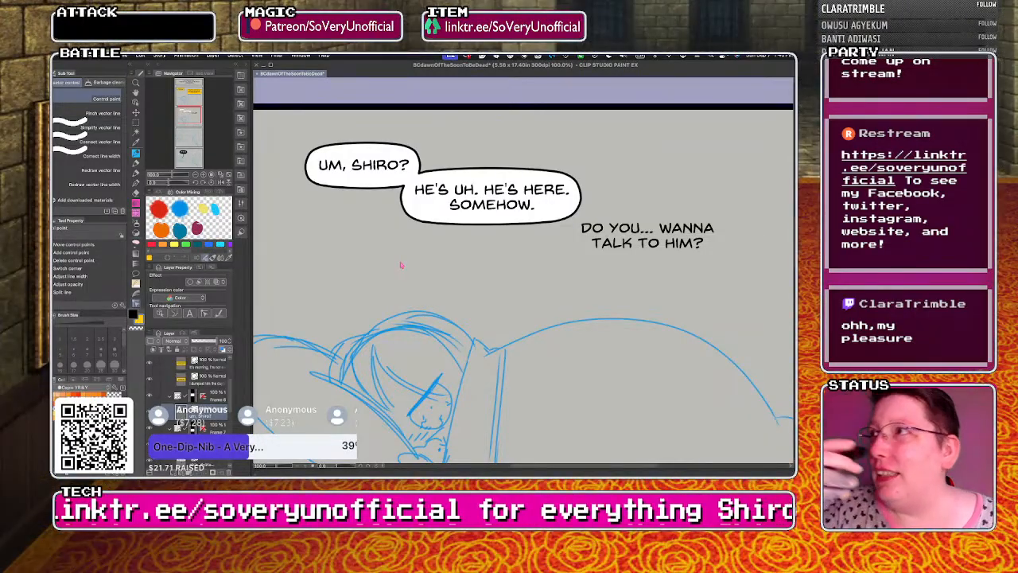
- Draw a curve balloon around "DO YOU... WANNA TALK TO HIM?" joined to the end of the middle balloon
scroll(401, 265, "down", 2)
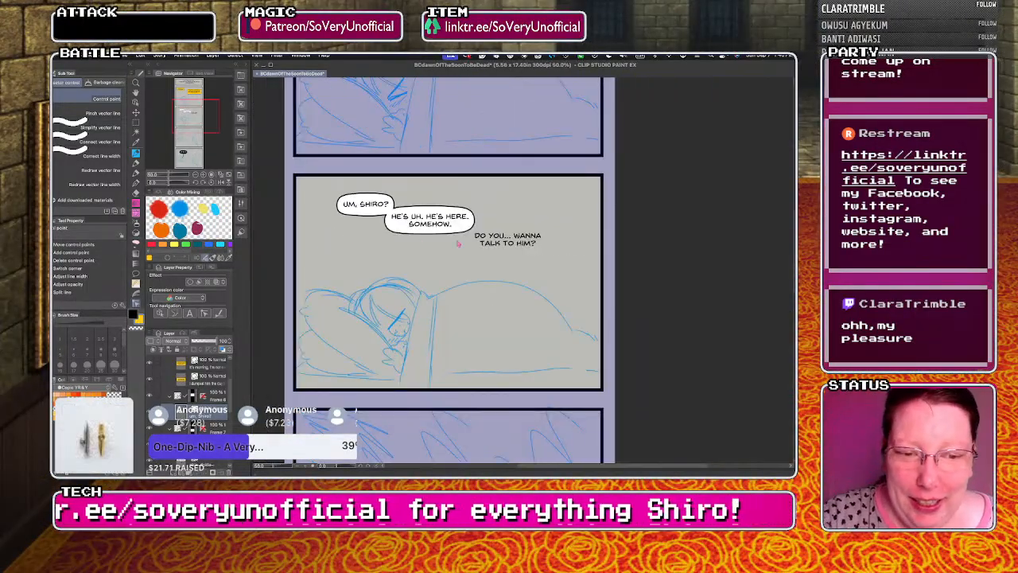
scroll(481, 250, "up", 1)
left_click(136, 283)
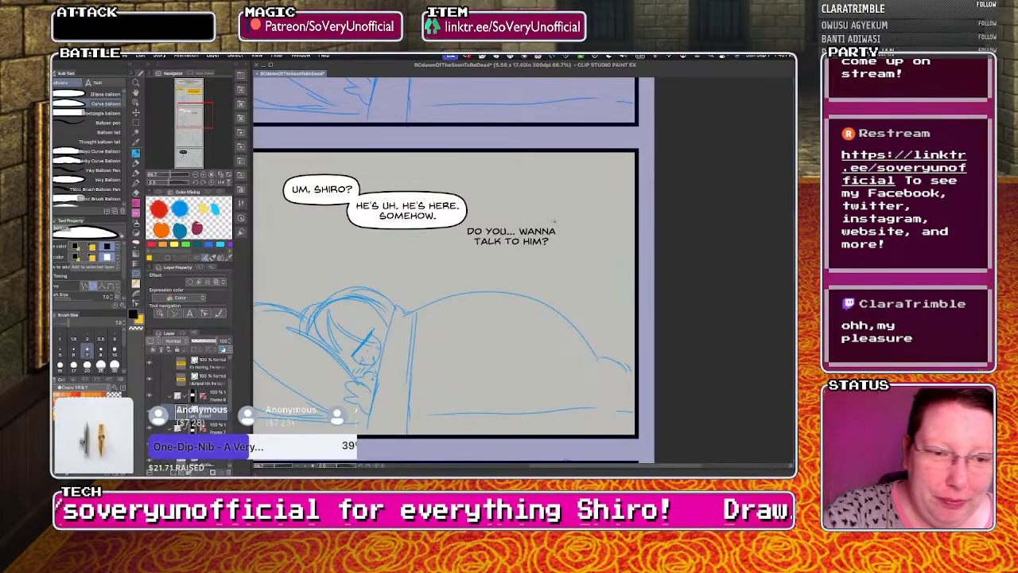
mouse_move(541, 256)
left_mouse_down()
mouse_move(454, 249)
mouse_move(455, 227)
mouse_move(549, 215)
mouse_move(536, 213)
left_mouse_up()
left_click(136, 303)
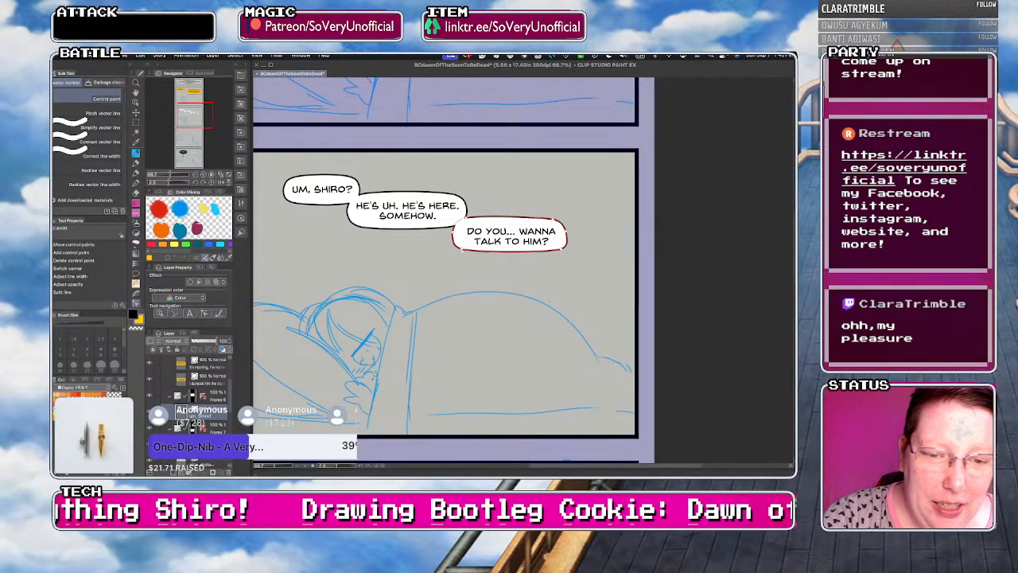
- Shift the "DO YOU... WANNA TALK TO HIM?" text slightly up and left inside its balloon
key("t")
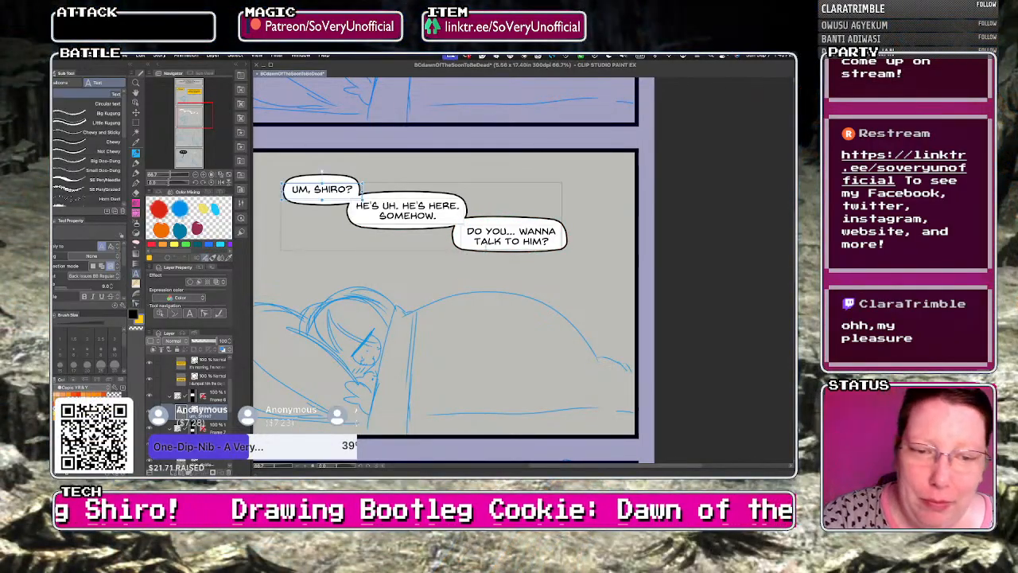
left_click(511, 235)
left_click_drag(474, 251, 469, 249)
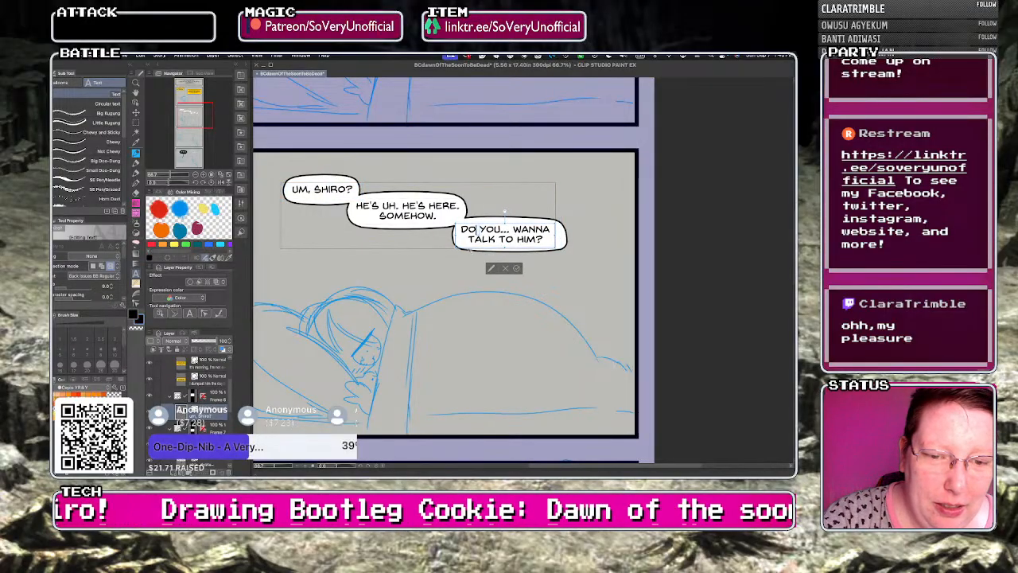
- Tighten the "DO YOU... WANNA TALK TO HIM?" balloon around its text with the control points, and recentre the text inside it
key("y")
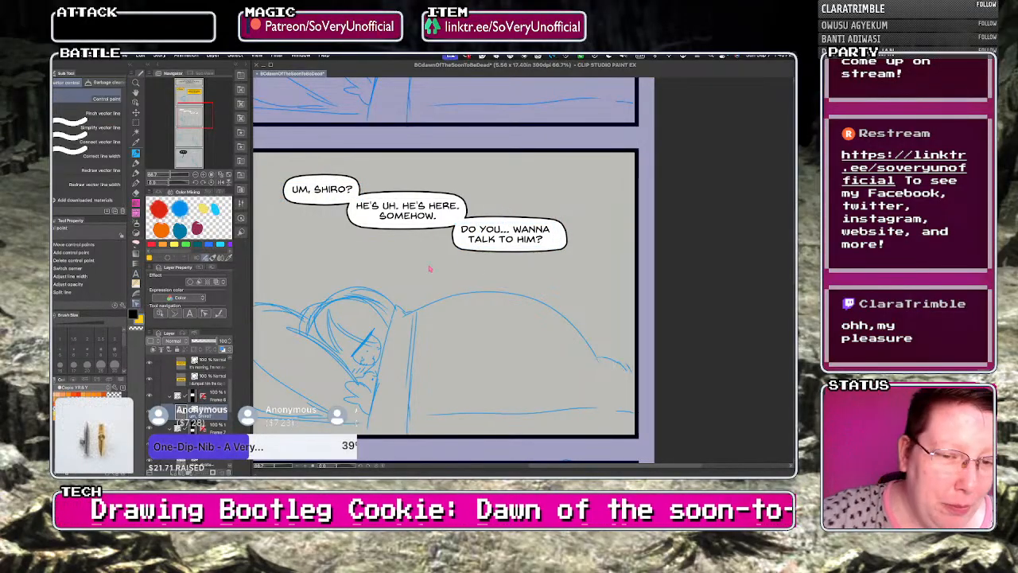
left_click_drag(554, 221, 549, 251)
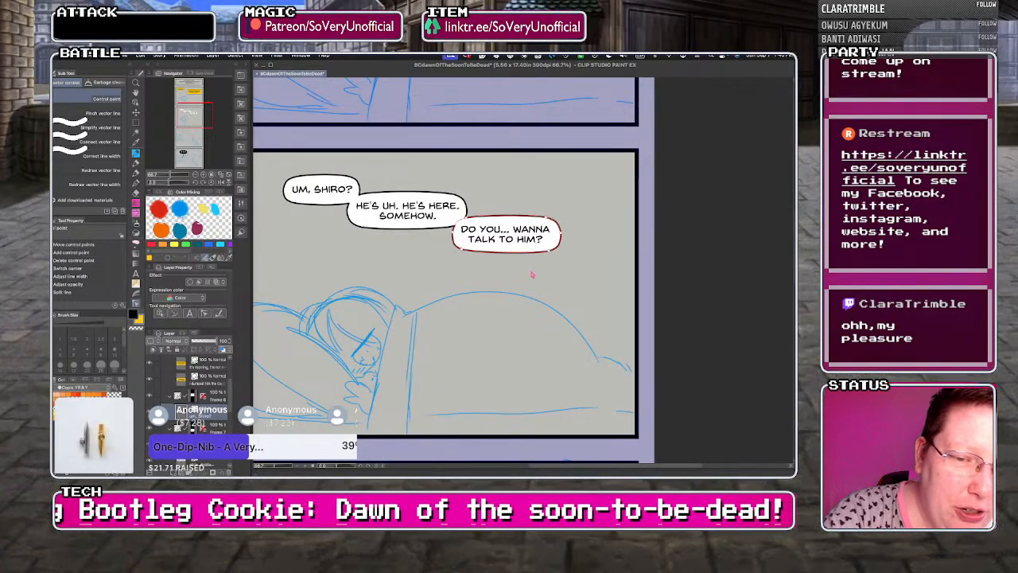
left_click_drag(461, 249, 462, 251)
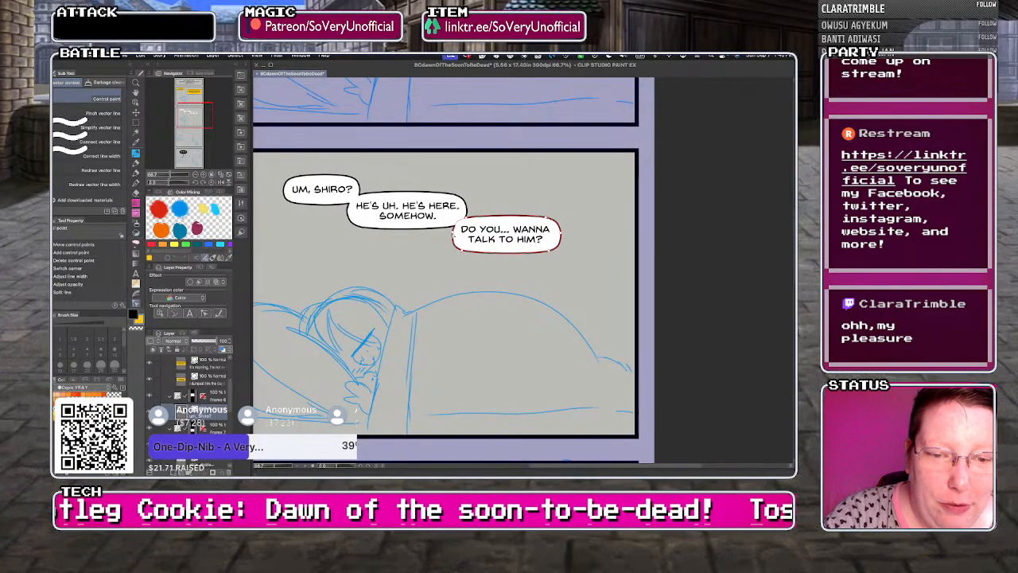
left_click(460, 276)
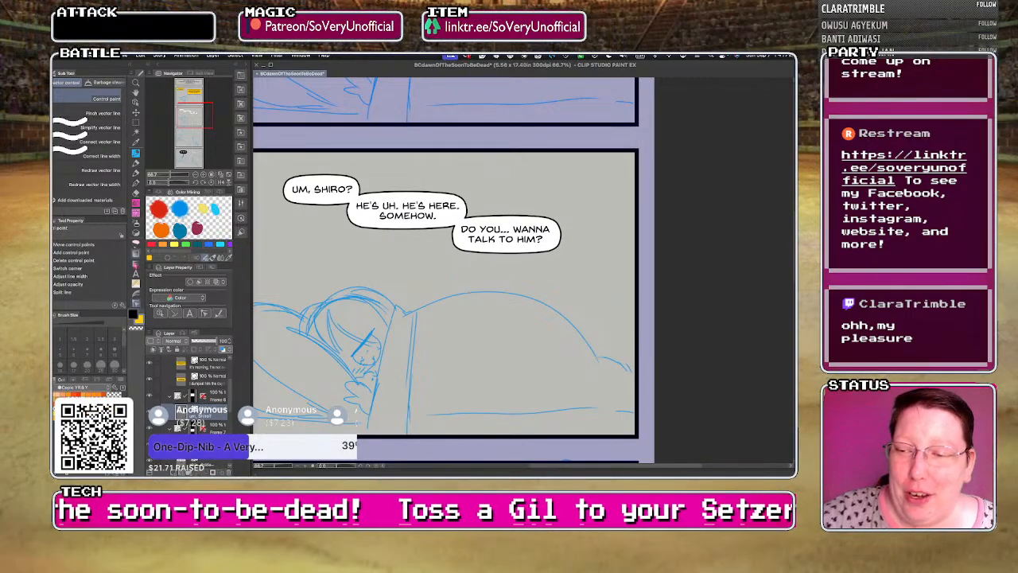
key("t")
left_click(482, 239)
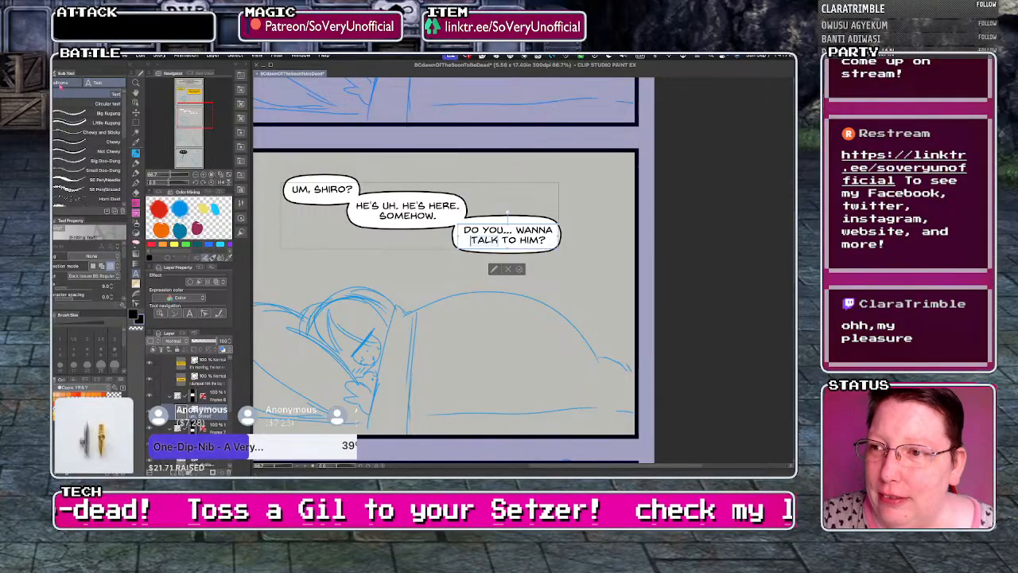
- Draw a tail with Balloon pen from the "DO YOU... WANNA TALK TO HIM?" balloon to the second panel's right edge
left_click(59, 85)
left_click(60, 121)
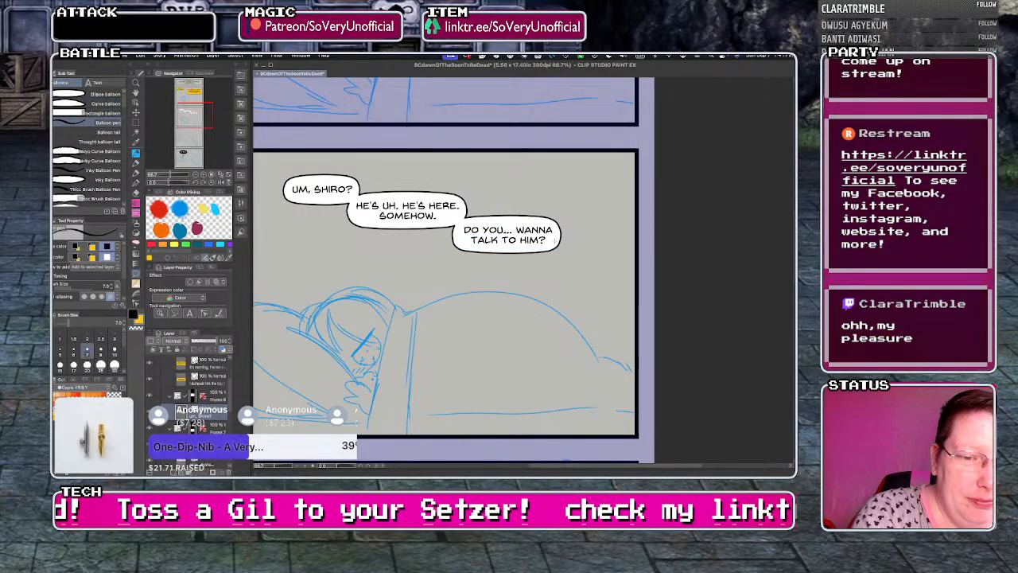
mouse_move(554, 239)
left_mouse_down()
mouse_move(614, 265)
mouse_move(548, 245)
mouse_move(653, 272)
left_mouse_up()
key("super+z")
scroll(616, 349, "down", 3)
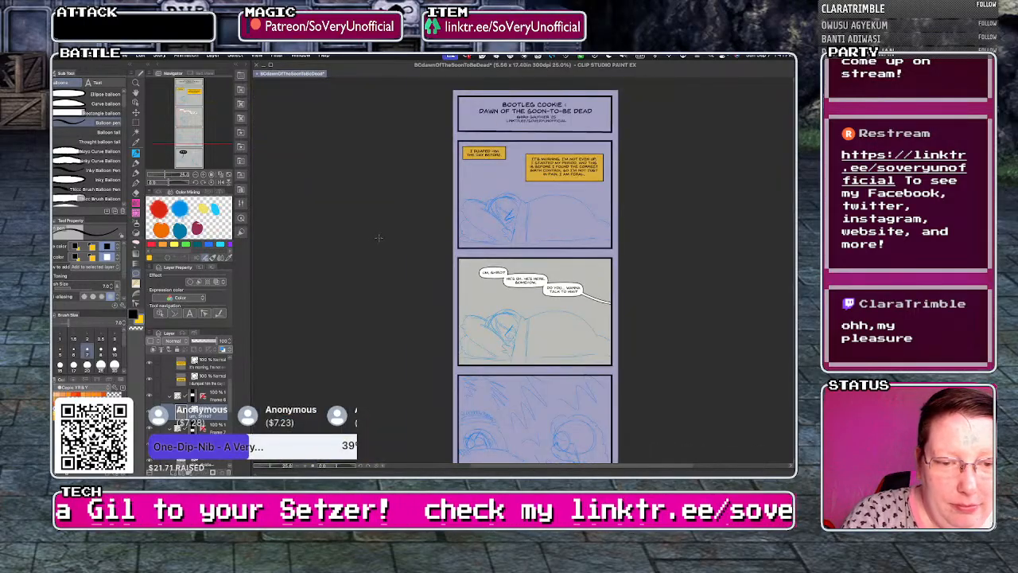
scroll(455, 241, "down", 2)
scroll(489, 394, "up", 3)
scroll(482, 187, "down", 3)
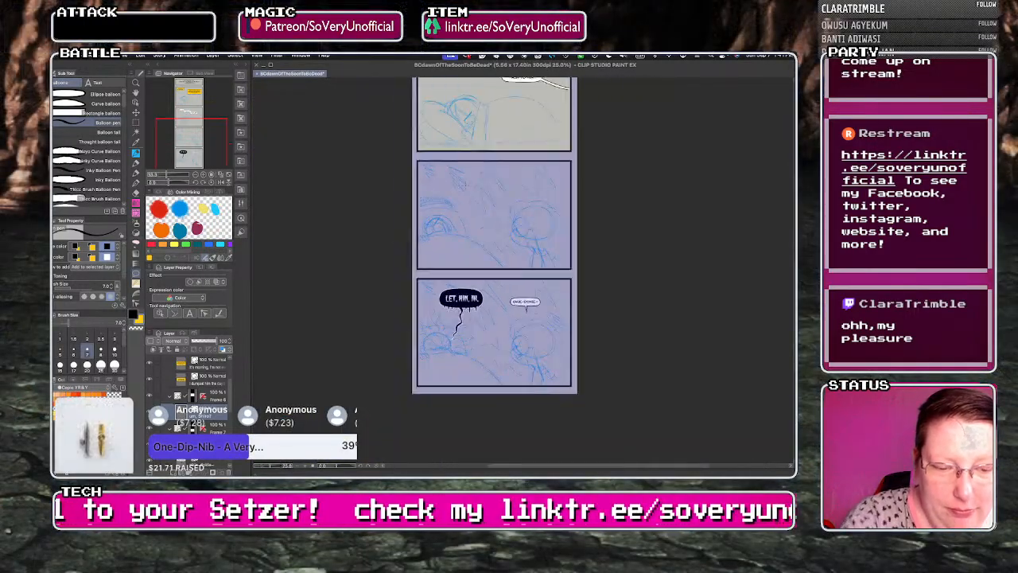
scroll(438, 176, "up", 3)
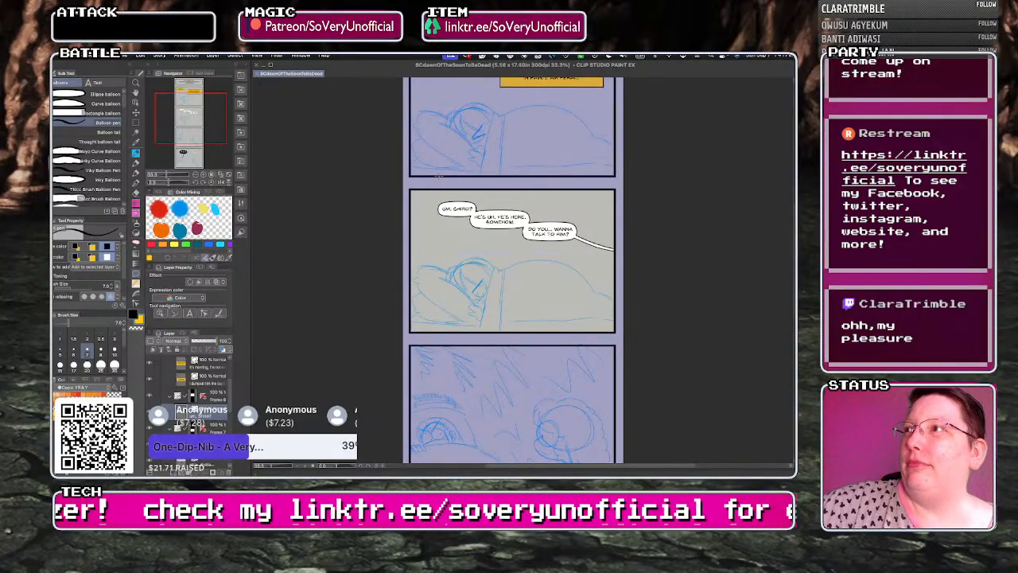
key("super+Tab")
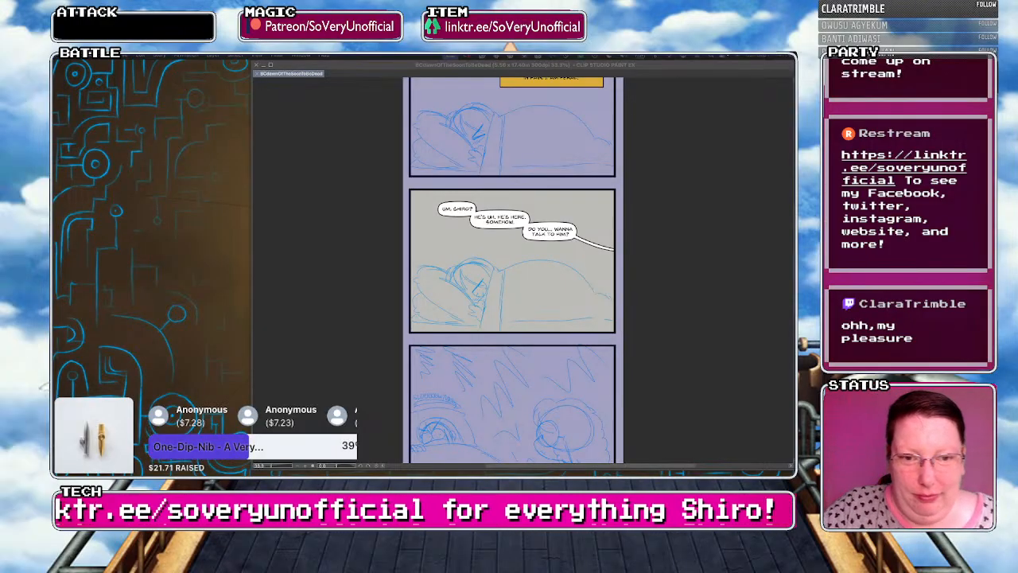
left_click(345, 268)
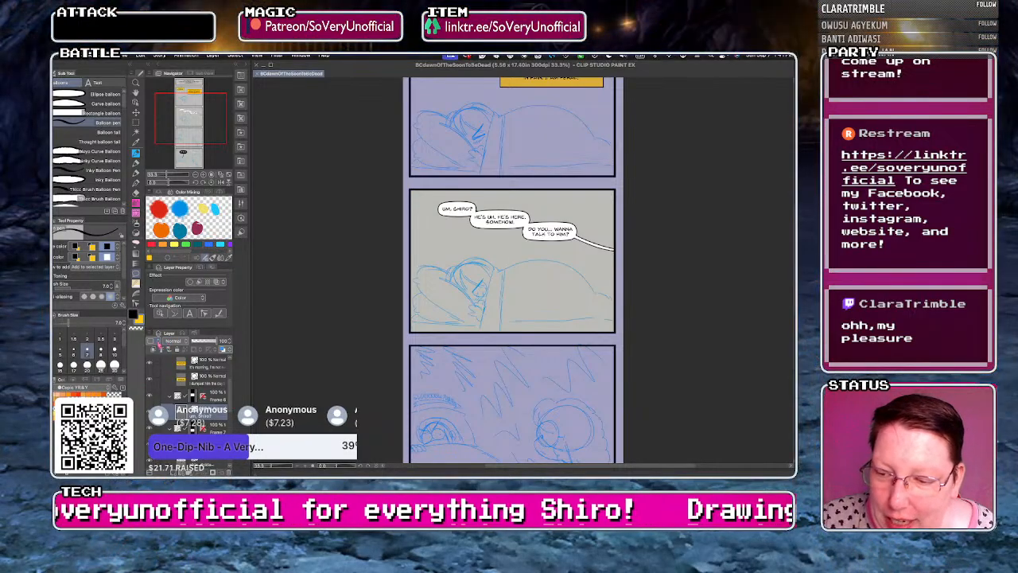
- Assign a white palette colour to the second panel's balloon layer and to the next balloon layer below it
left_click(159, 342)
left_click(170, 412)
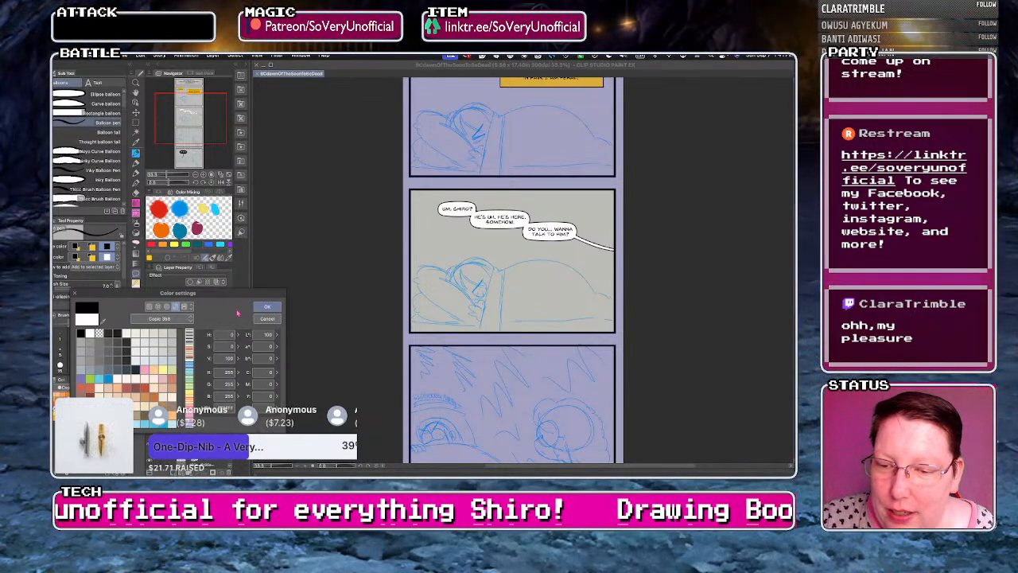
left_click(267, 306)
left_click_drag(231, 409, 232, 422)
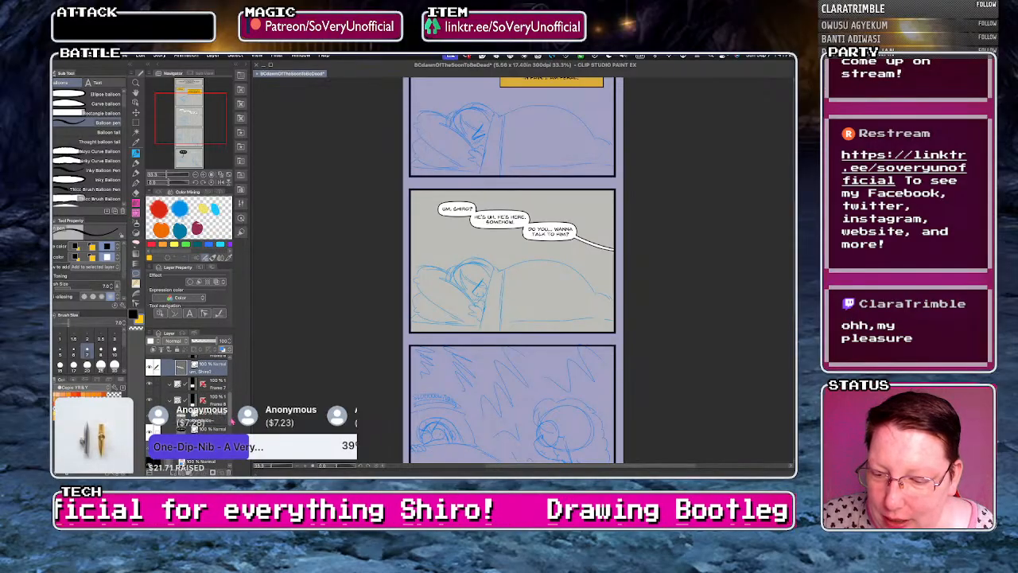
left_click(209, 419)
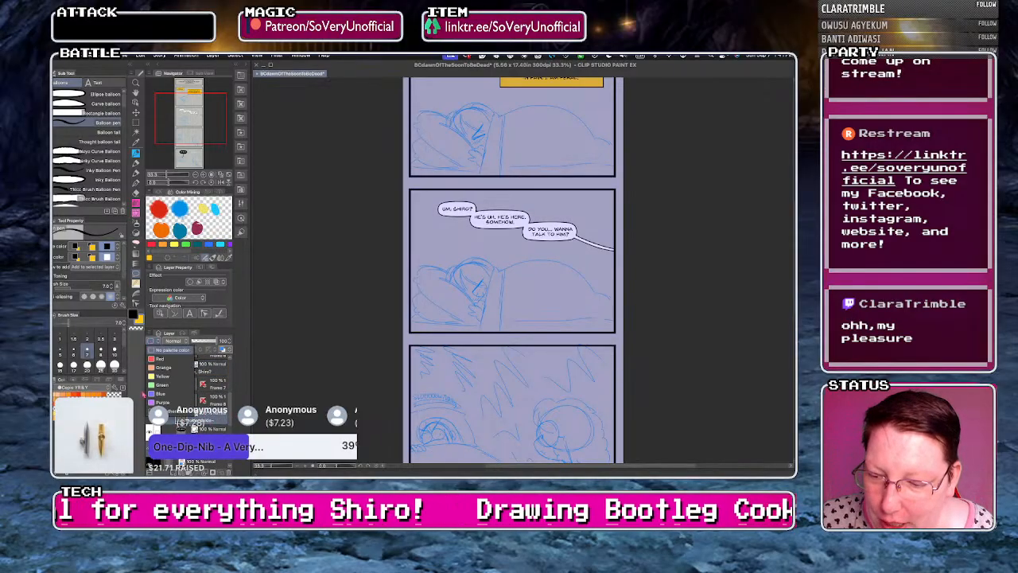
double_click(133, 314)
left_click(90, 333)
left_click(267, 306)
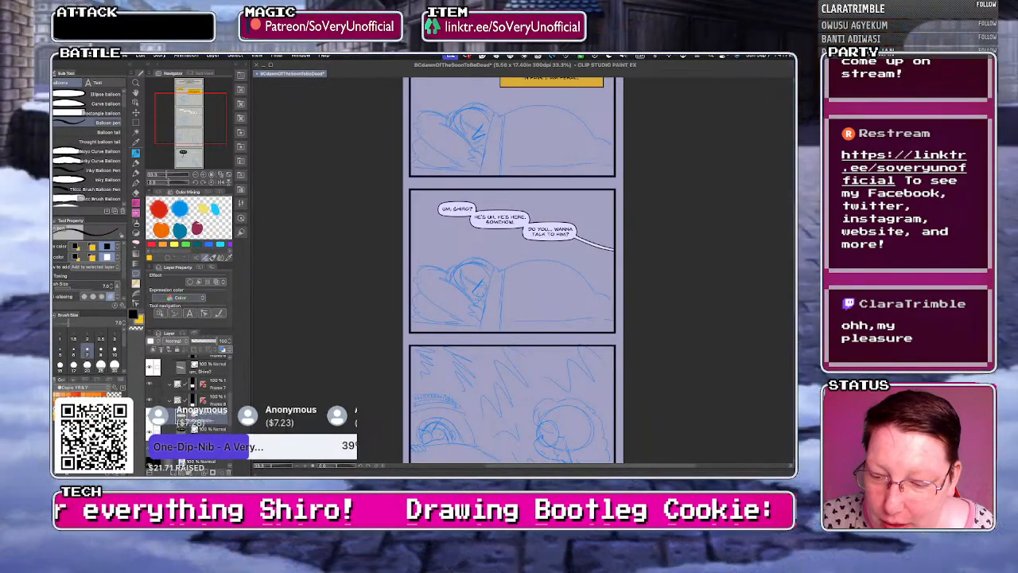
- Select both caption box layers of the first panel and give them a white palette colour
scroll(199, 405, "up", 5)
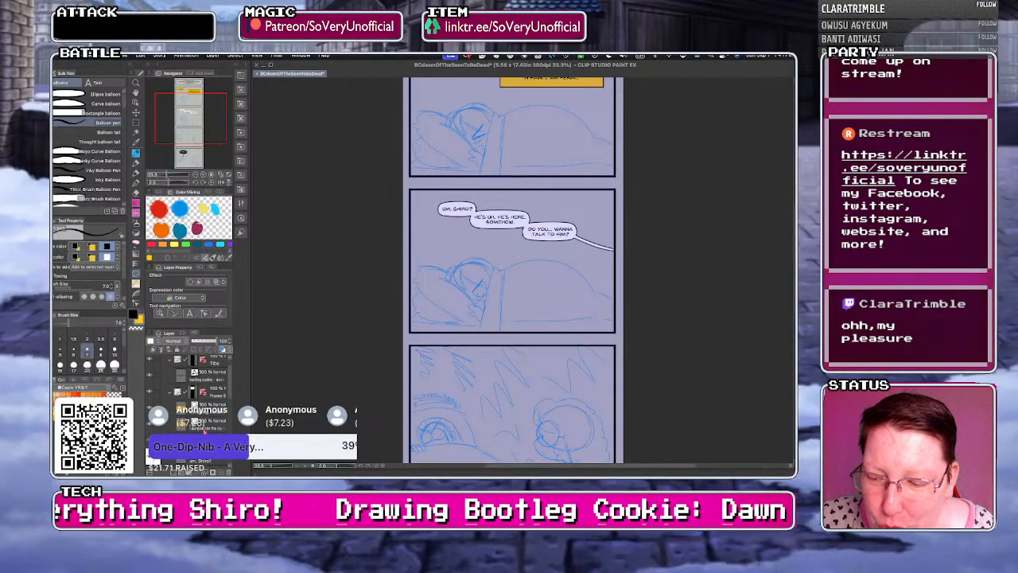
left_click(209, 408)
left_click(209, 427, "shift")
left_click(154, 341)
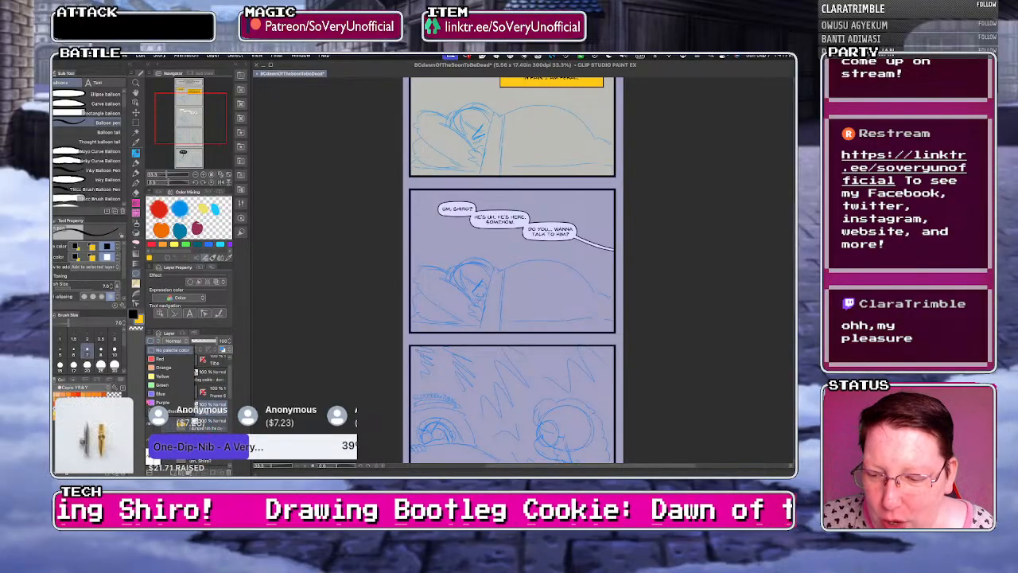
left_click(171, 411)
left_click(117, 339)
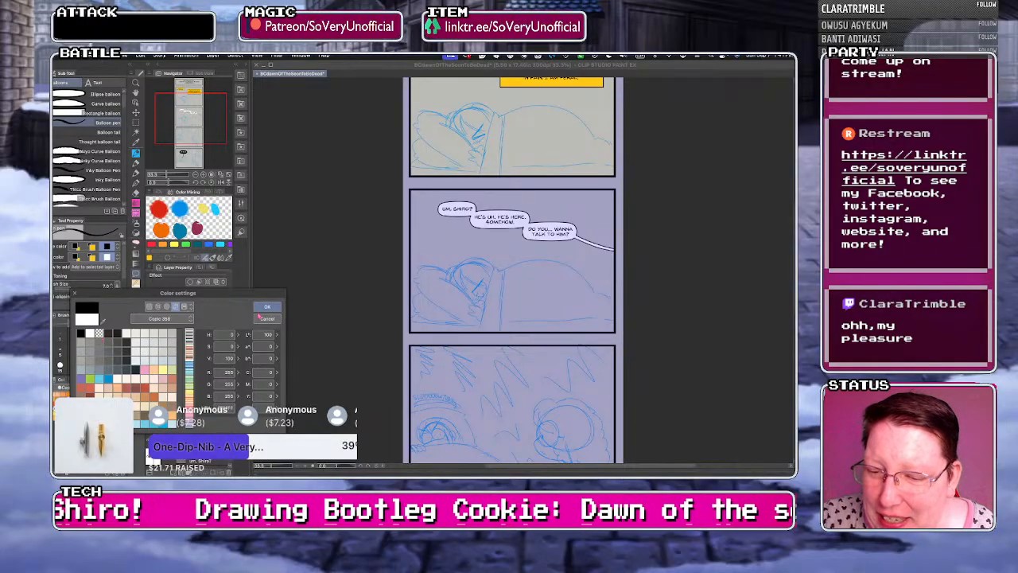
left_click(267, 306)
- Collapse the folder holding the frames and title, and select the red-marked pencil layer
left_click(217, 380)
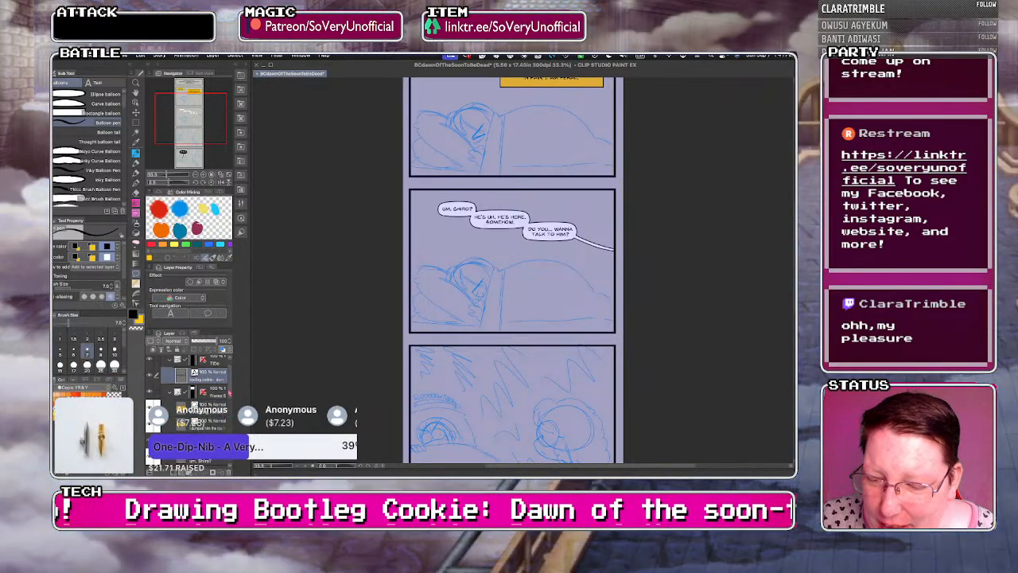
left_click_drag(231, 382, 231, 371)
left_click(164, 361)
scroll(202, 390, "down", 3)
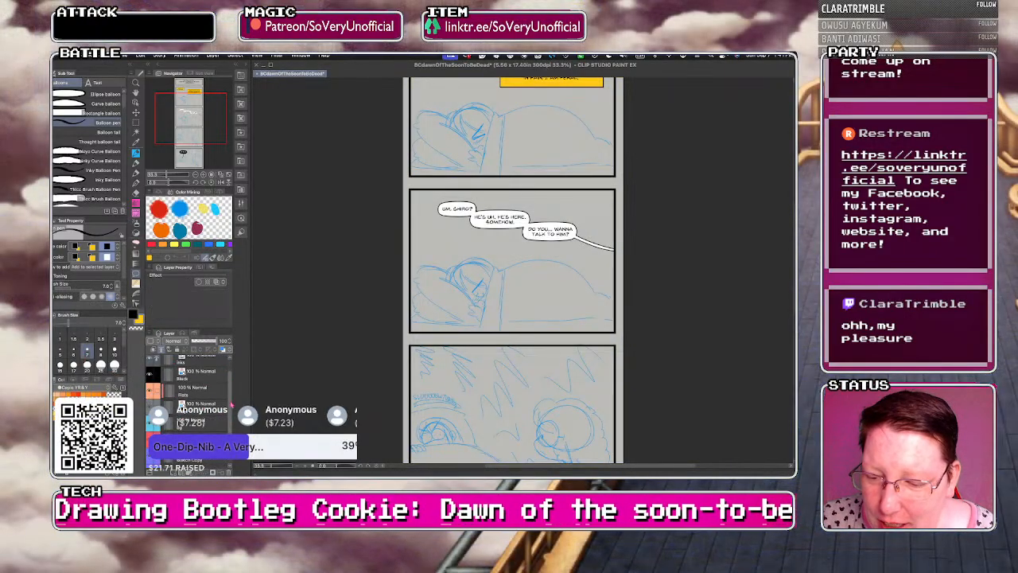
left_click(184, 432)
scroll(191, 425, "up", 1)
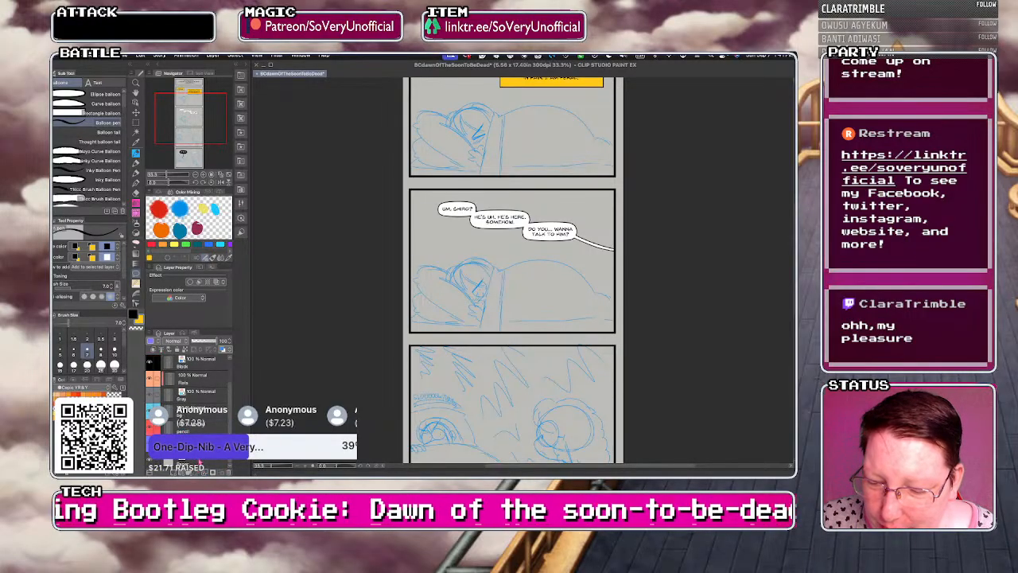
left_click_drag(230, 432, 232, 422)
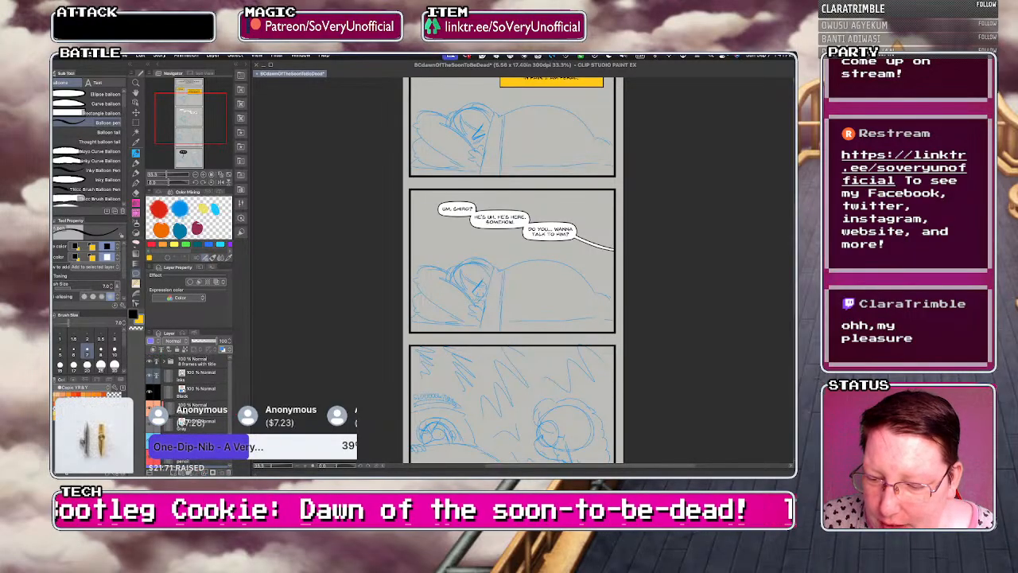
left_click(199, 374)
left_click(194, 461)
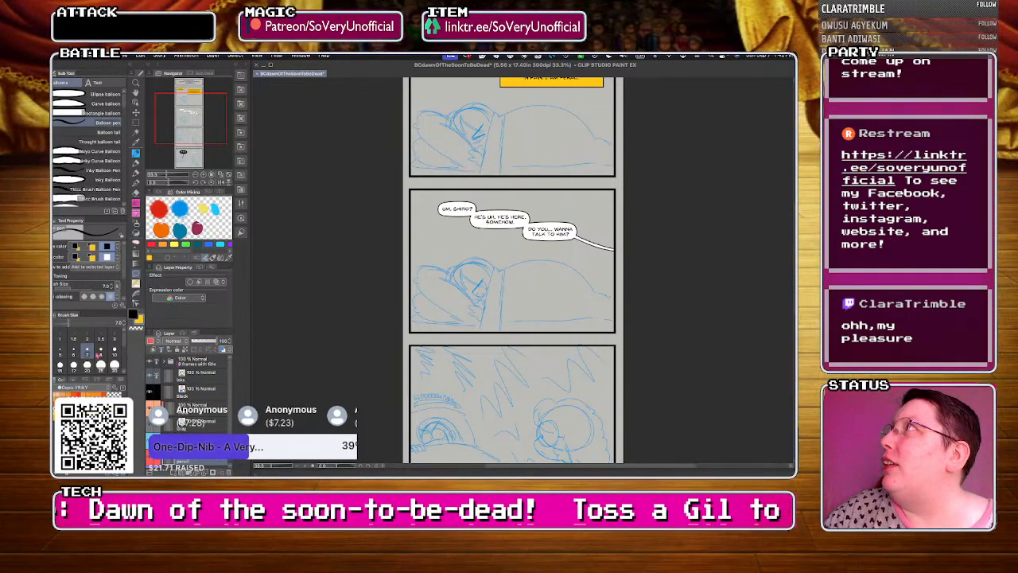
key("Tab")
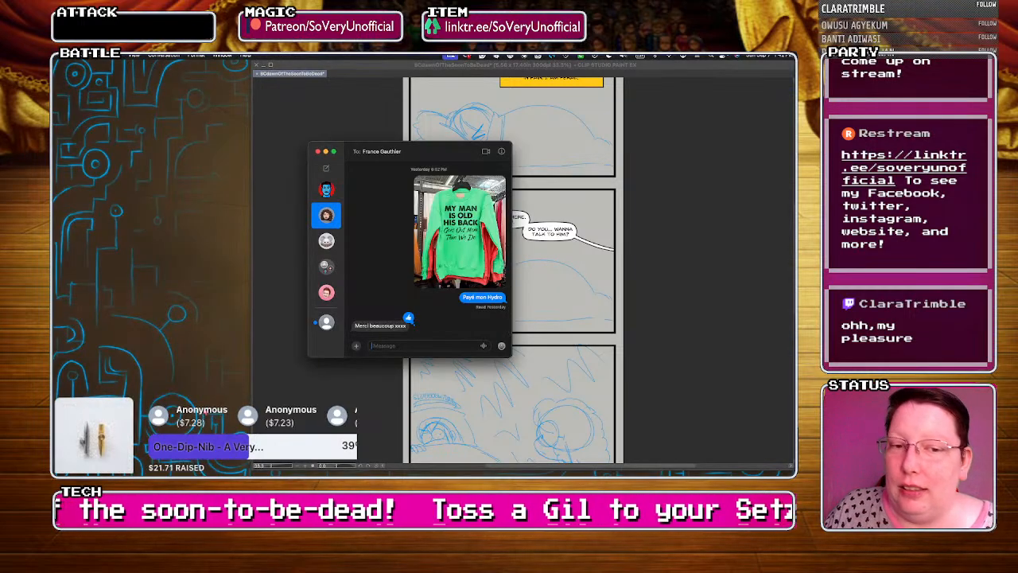
left_click(317, 151)
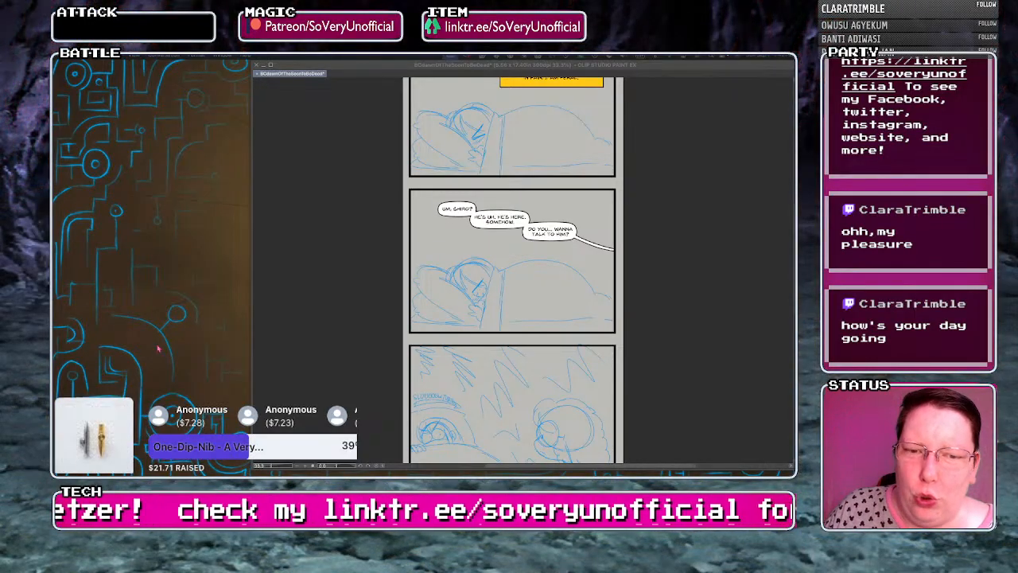
key("Tab")
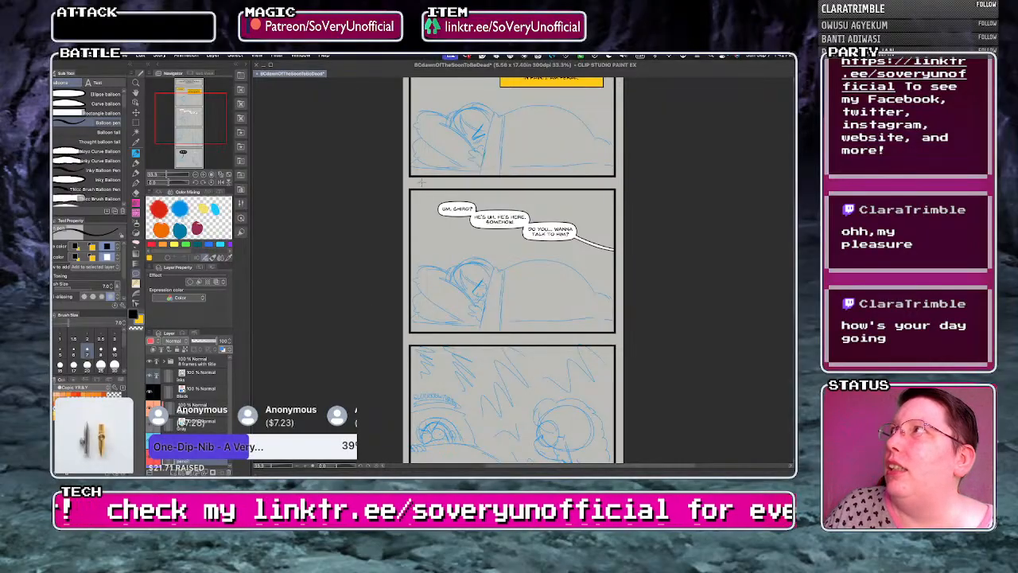
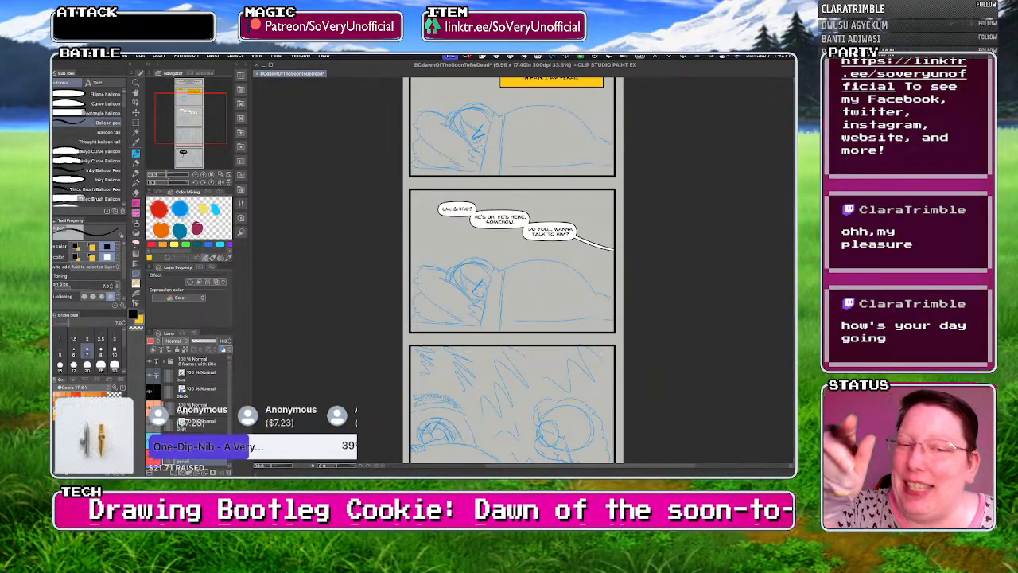
- Lower the opacity of the blue sketch layer and make the red-marked pencil layer active again
scroll(191, 406, "down", 3)
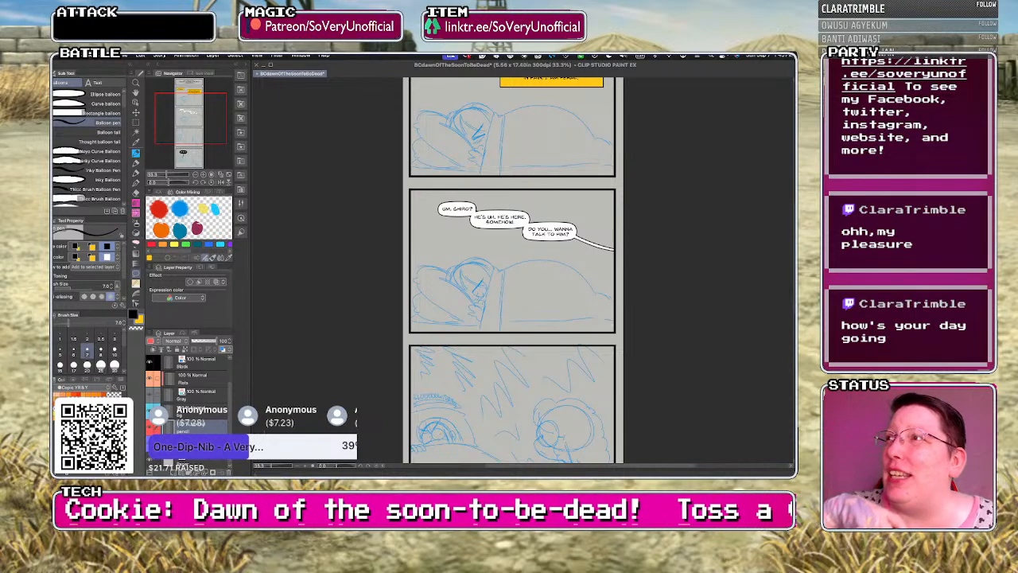
scroll(403, 333, "down", 3)
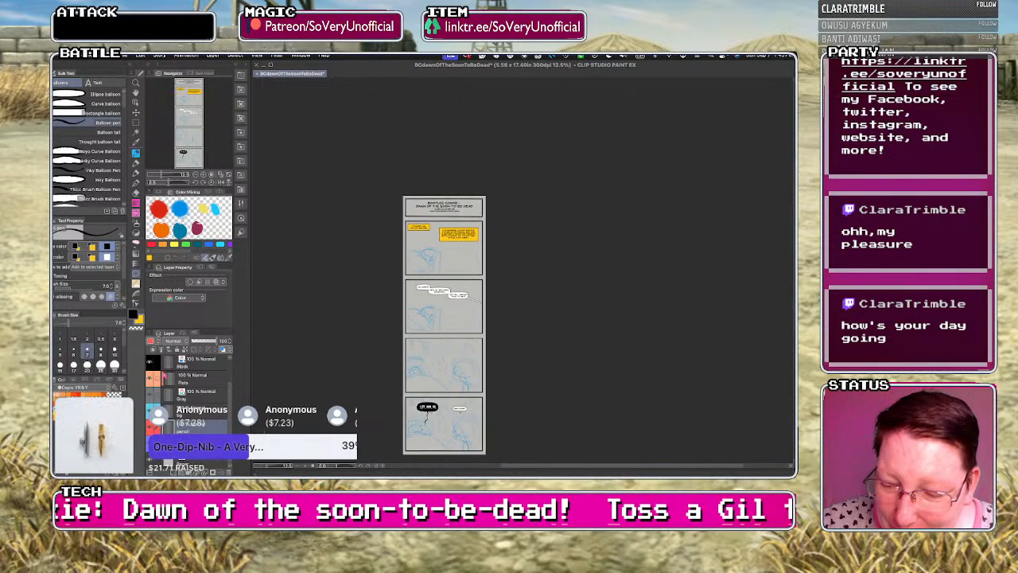
left_click(193, 443)
left_click(206, 342)
left_click(195, 427)
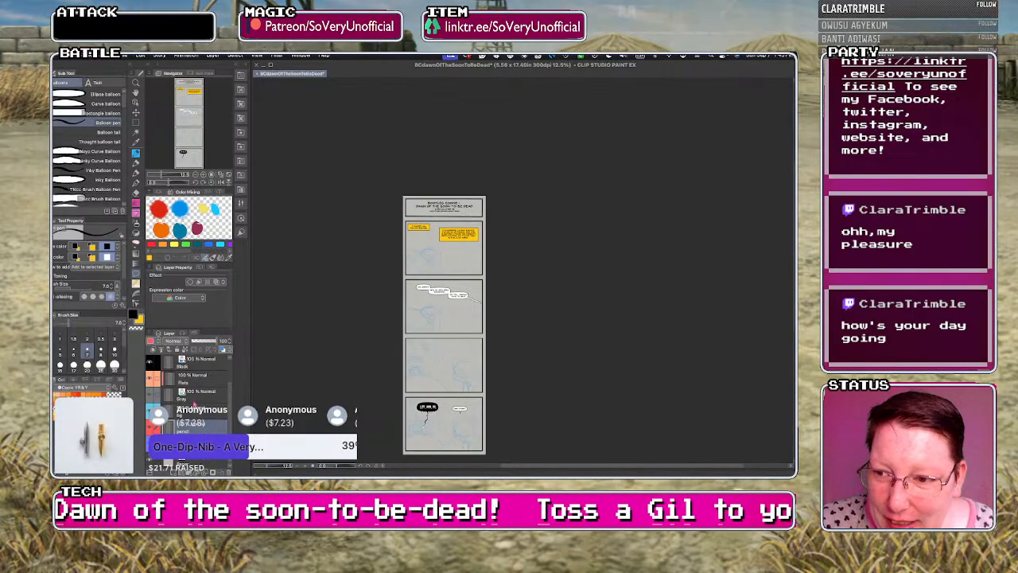
- Trace the sleeping character's hand in the first panel with Red Real Pencil, redrawing its lower edge
left_click(136, 153)
left_click(62, 125)
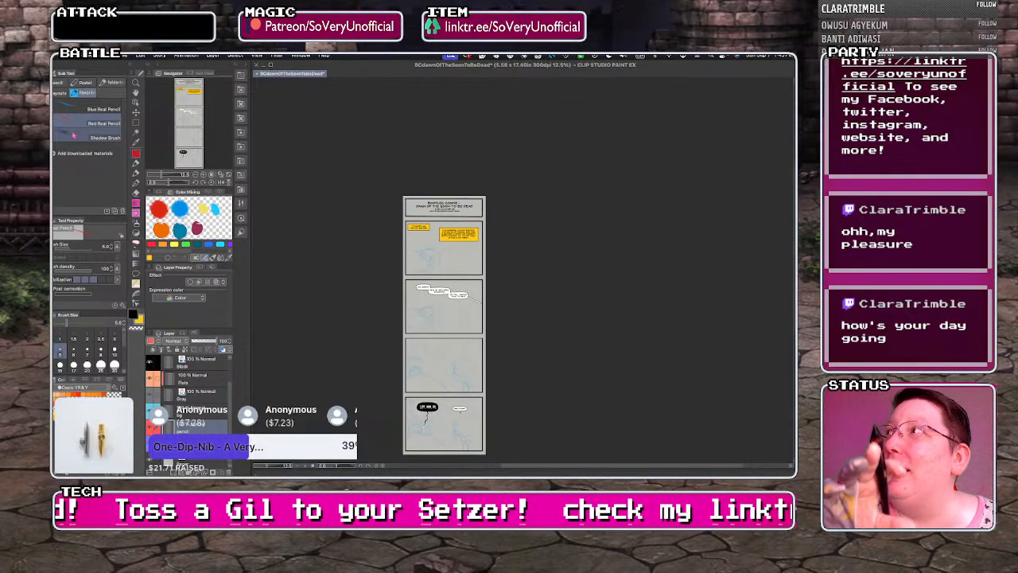
scroll(425, 267, "up", 5)
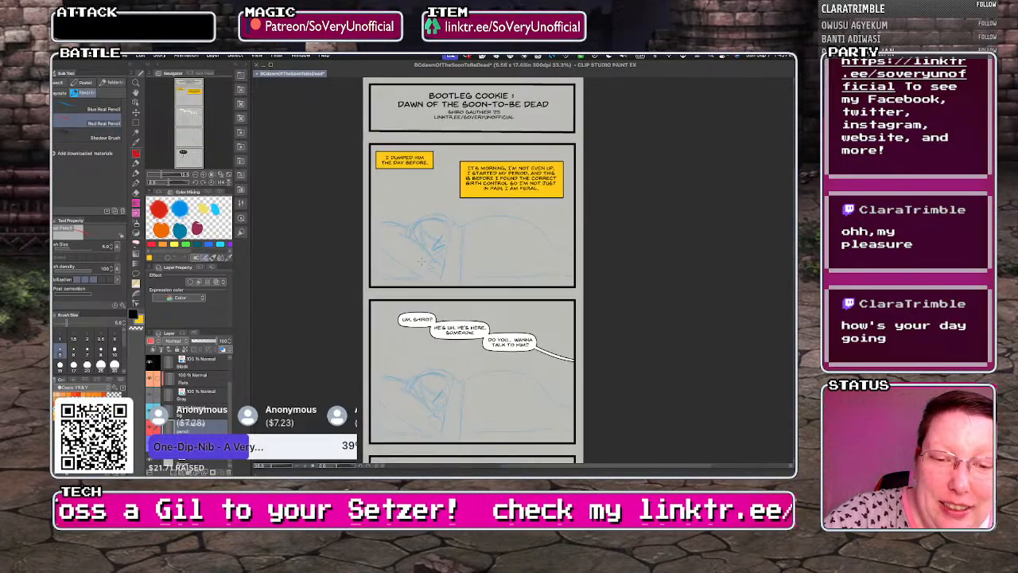
scroll(418, 220, "up", 3)
mouse_move(495, 284)
left_mouse_down()
mouse_move(447, 244)
mouse_move(413, 250)
mouse_move(407, 292)
mouse_move(450, 304)
mouse_move(426, 285)
mouse_move(489, 345)
left_mouse_up()
key("super+z")
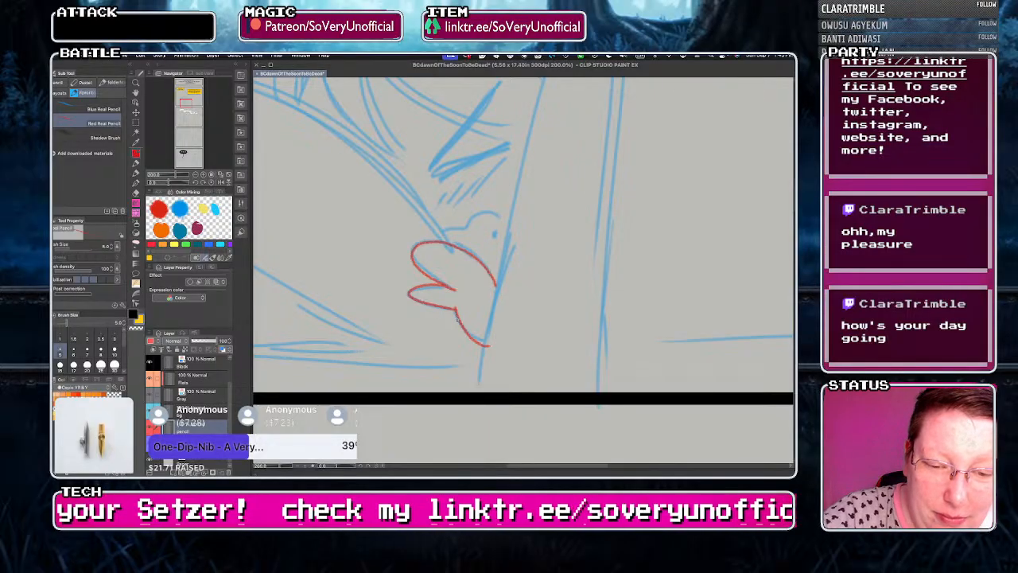
key("super+z")
left_click_drag(455, 310, 486, 342)
scroll(468, 343, "down", 3)
scroll(411, 296, "up", 1)
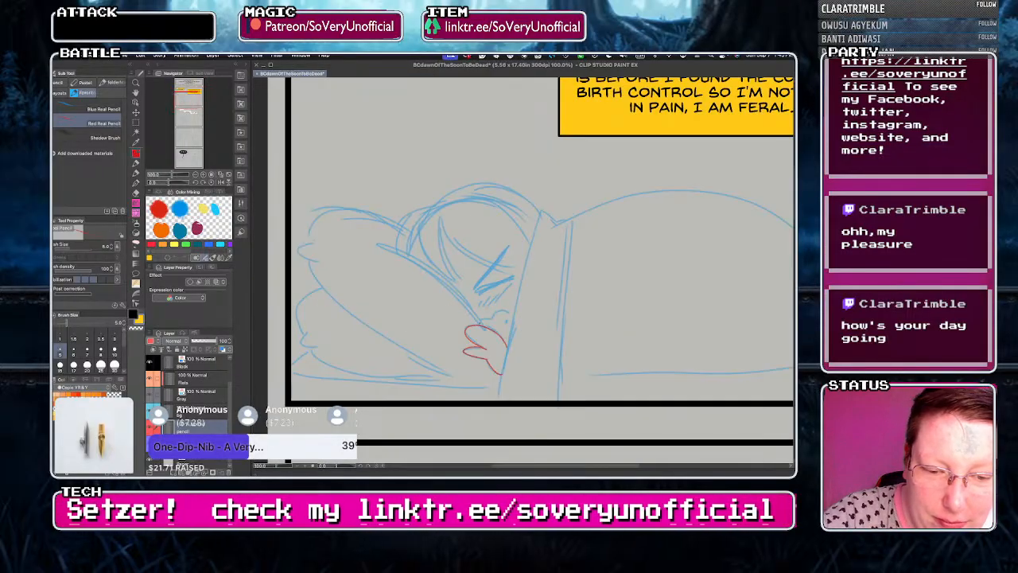
- Trace the pillow edge beside the character's face, the fringe strands and the squeezed-shut eye in red pencil
left_click_drag(379, 245, 484, 325)
left_click_drag(440, 218, 459, 284)
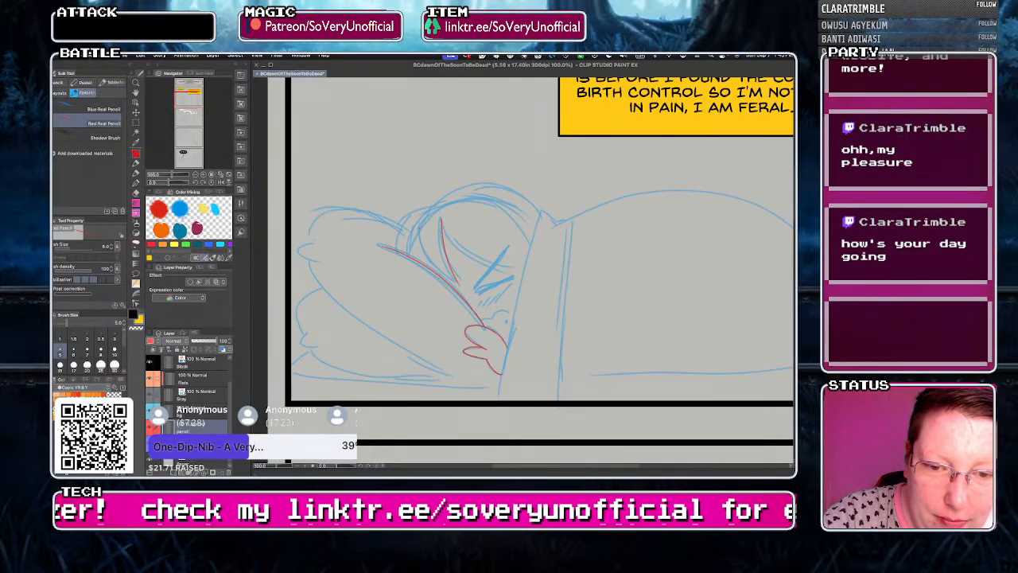
mouse_move(442, 226)
left_mouse_down()
mouse_move(465, 287)
mouse_move(457, 279)
left_mouse_up()
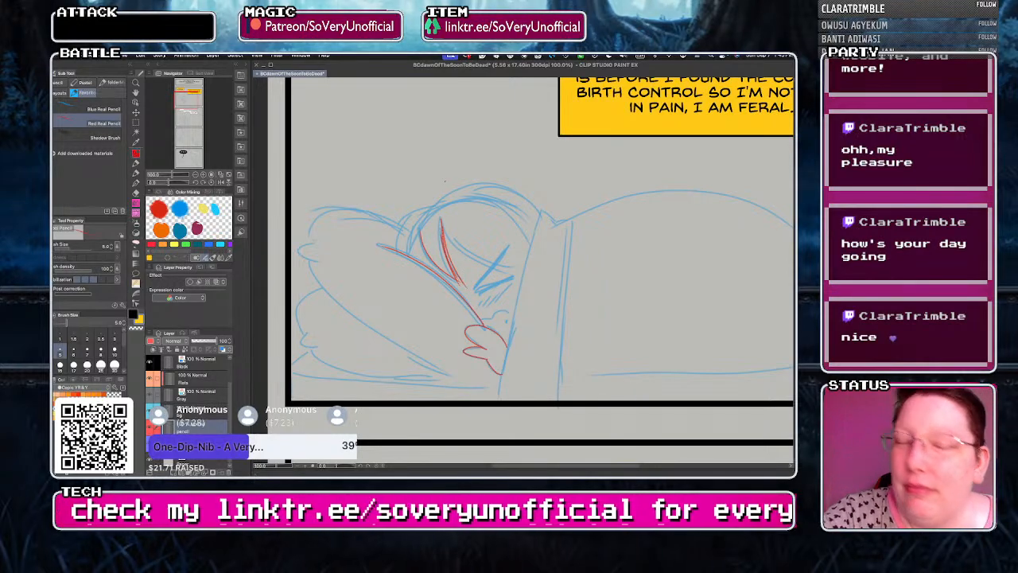
mouse_move(452, 234)
left_mouse_down()
mouse_move(517, 272)
mouse_move(508, 247)
mouse_move(470, 292)
mouse_move(513, 242)
mouse_move(501, 286)
mouse_move(473, 302)
mouse_move(508, 288)
mouse_move(482, 304)
mouse_move(509, 311)
left_mouse_up()
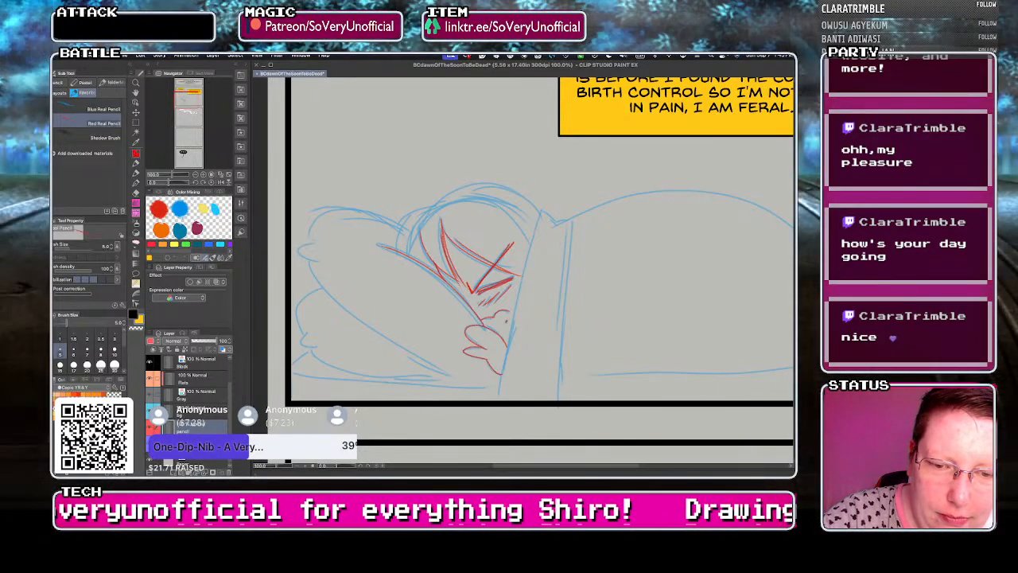
- Trace the hair at the back of the head, the top of the head and the strands near the blanket
left_click_drag(426, 208, 394, 243)
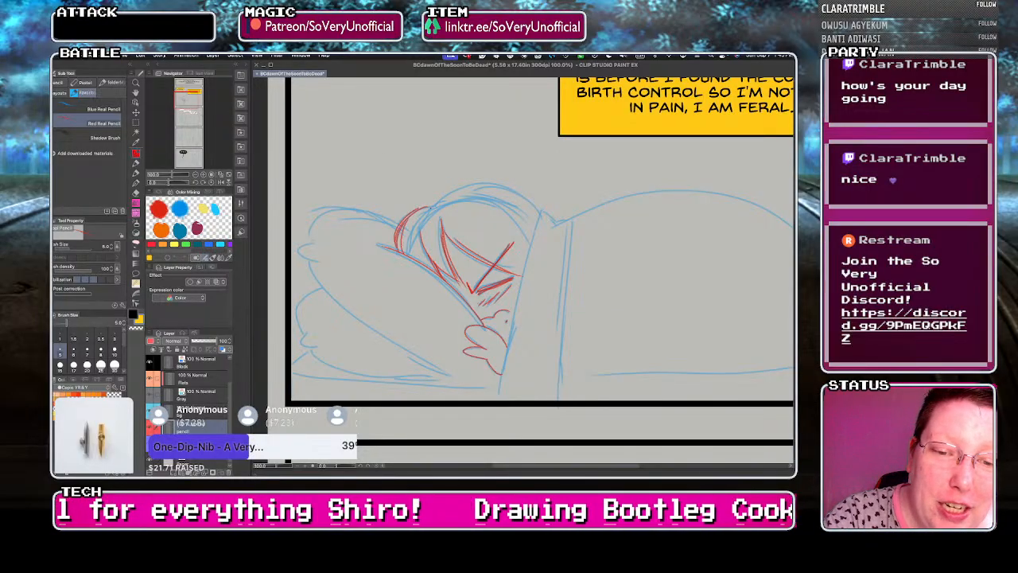
mouse_move(428, 204)
left_mouse_down()
mouse_move(520, 196)
mouse_move(540, 215)
left_mouse_up()
left_click_drag(471, 237, 514, 265)
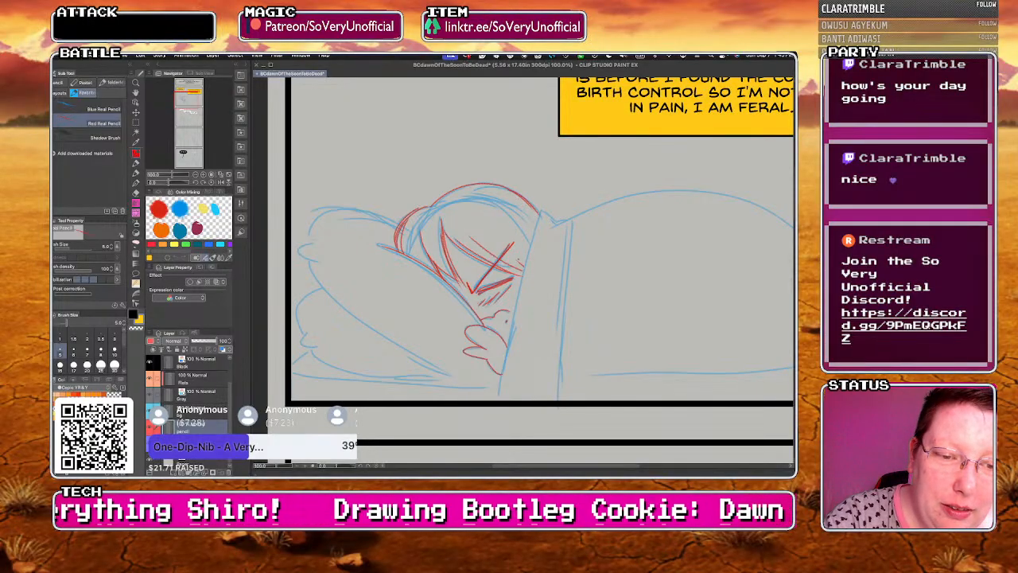
- Trace the folded blanket edge beside the character's face, redrawing its far side closer to the blue sketch
left_click_drag(539, 212, 501, 385)
mouse_move(541, 211)
left_mouse_down()
mouse_move(556, 223)
mouse_move(572, 218)
left_mouse_up()
left_click_drag(573, 219, 561, 395)
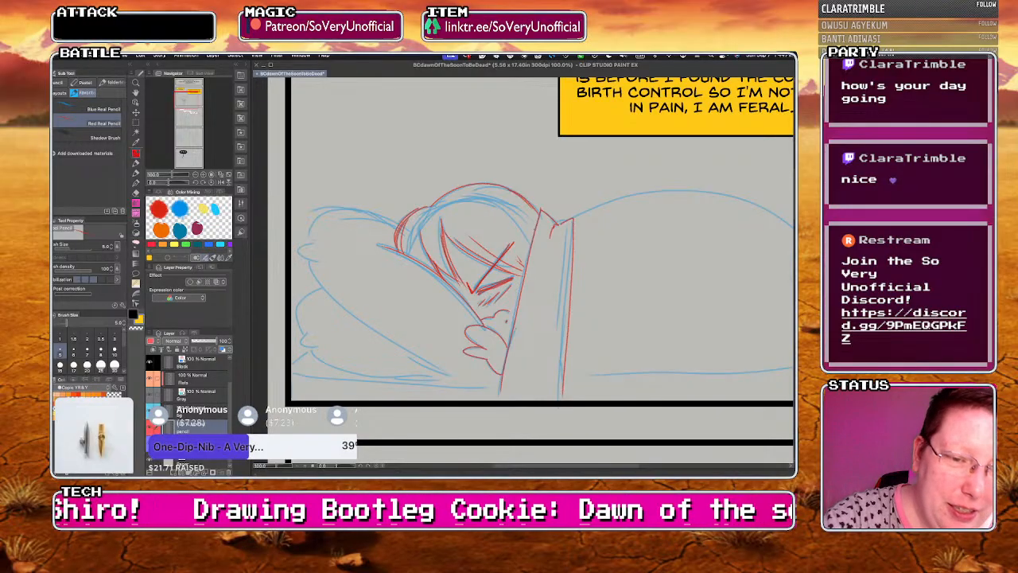
key("super+z")
mouse_move(573, 219)
left_mouse_down()
mouse_move(560, 393)
mouse_move(556, 337)
left_mouse_up()
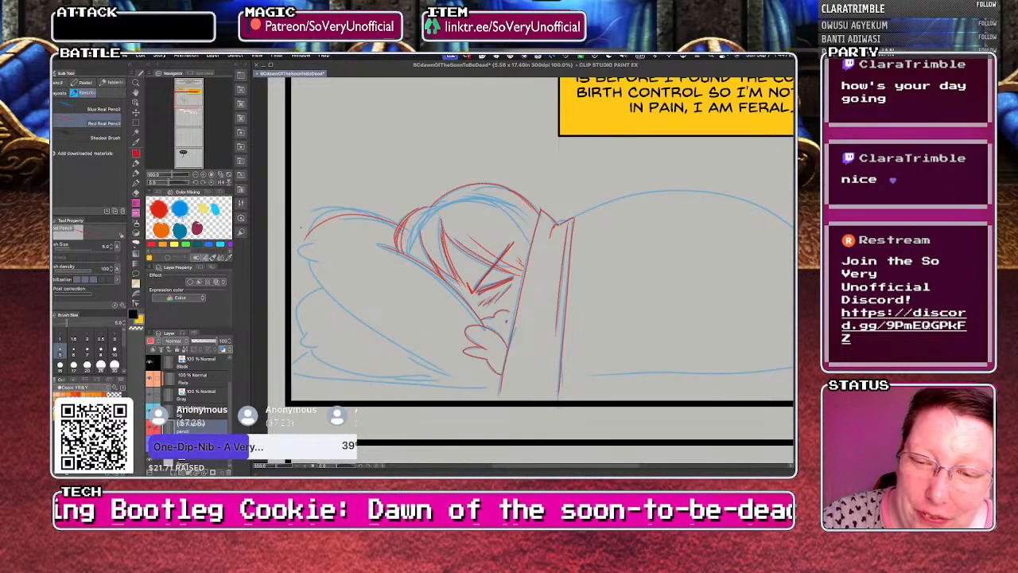
- Trace both stacked pillows in the first panel in red pencil, redrawing the lower pillow's bottom edge, and add the mattress line beneath them
left_click_drag(309, 239, 392, 227)
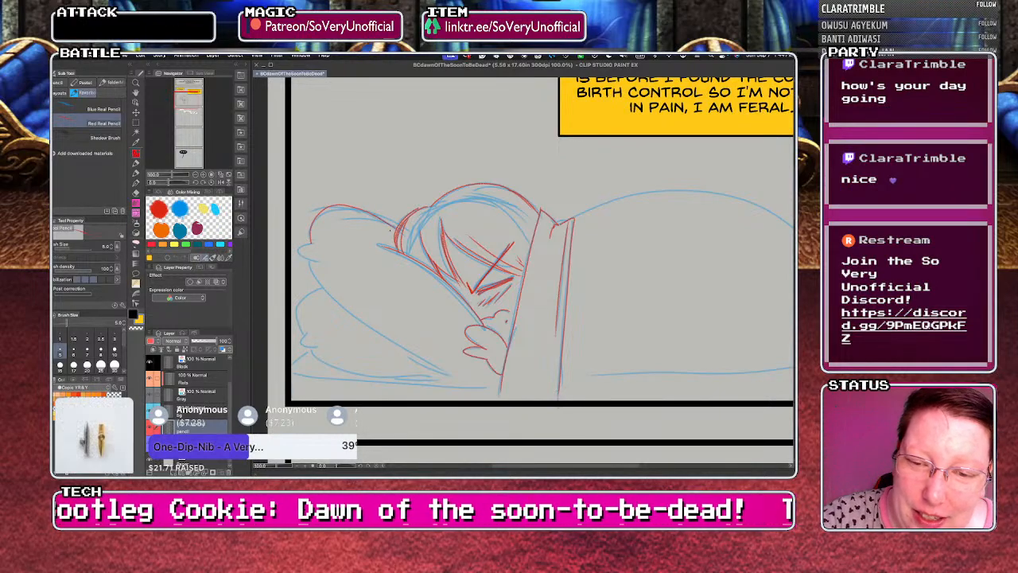
mouse_move(300, 245)
left_mouse_down()
mouse_move(370, 323)
mouse_move(479, 373)
left_mouse_up()
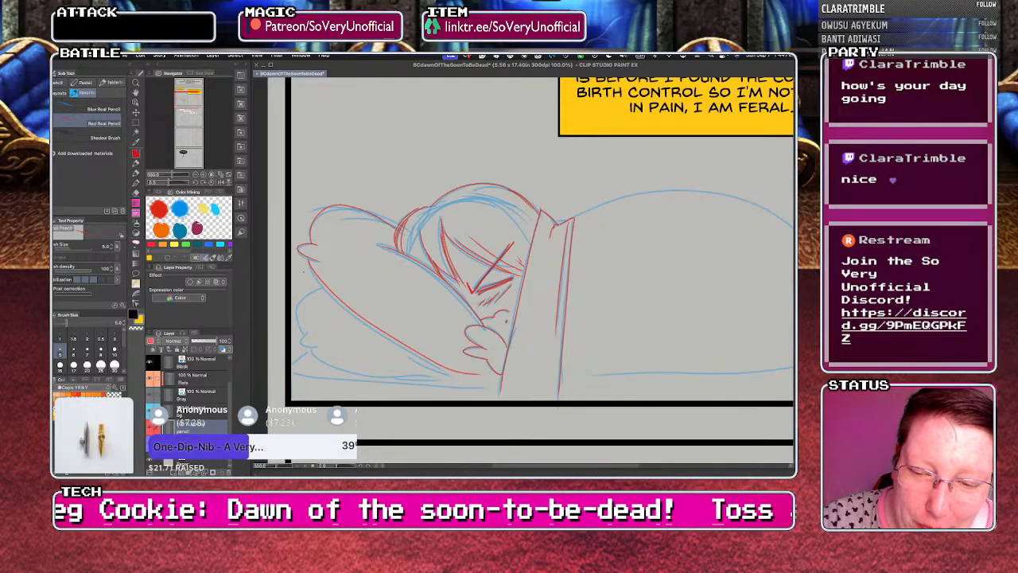
mouse_move(316, 290)
left_mouse_down()
mouse_move(311, 330)
mouse_move(322, 349)
mouse_move(480, 376)
left_mouse_up()
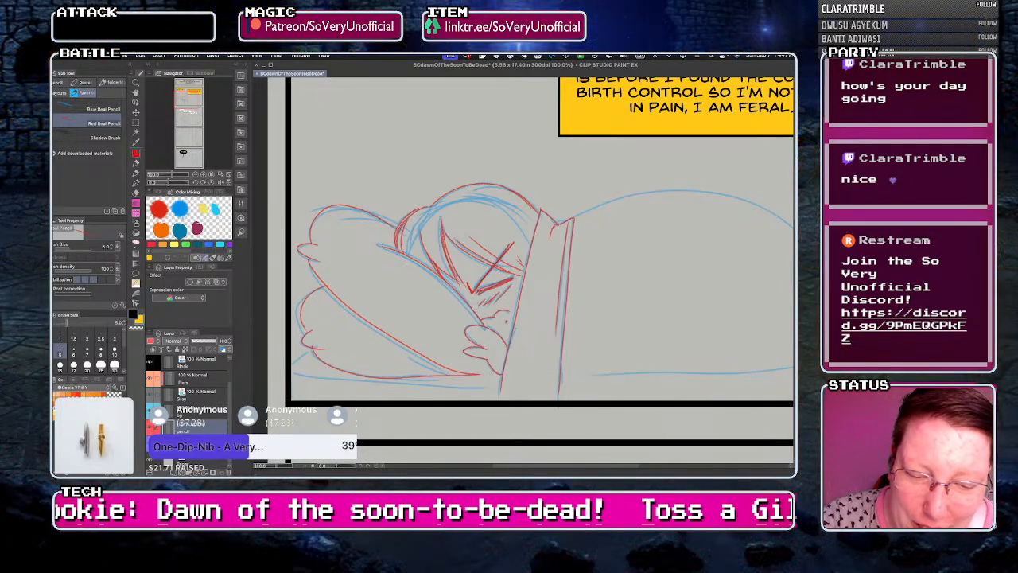
key("ctrl+z")
mouse_move(313, 353)
left_mouse_down()
mouse_move(409, 380)
mouse_move(491, 384)
left_mouse_up()
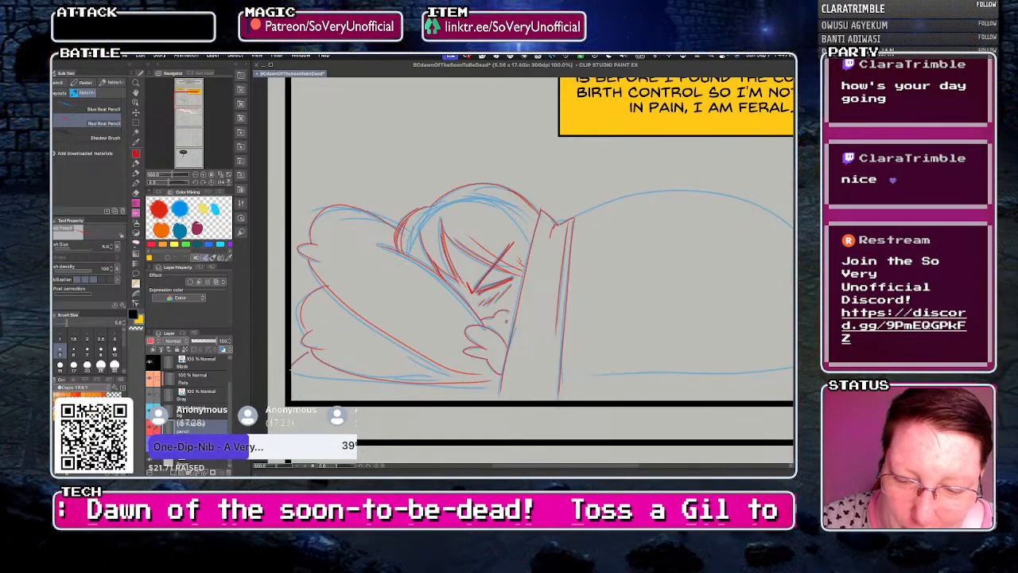
left_click_drag(296, 372, 495, 388)
- Trace the blanket mound over the body and feet, and draw the mattress line below it to the panel's edge
scroll(274, 369, "down", 4)
scroll(358, 316, "up", 3)
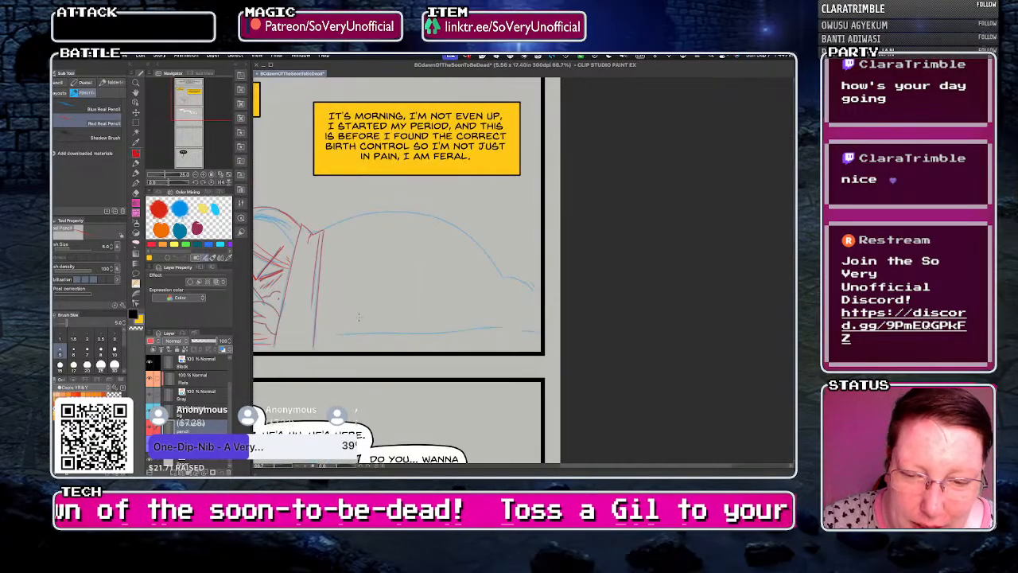
mouse_move(321, 232)
left_mouse_down()
mouse_move(426, 214)
mouse_move(509, 280)
left_mouse_up()
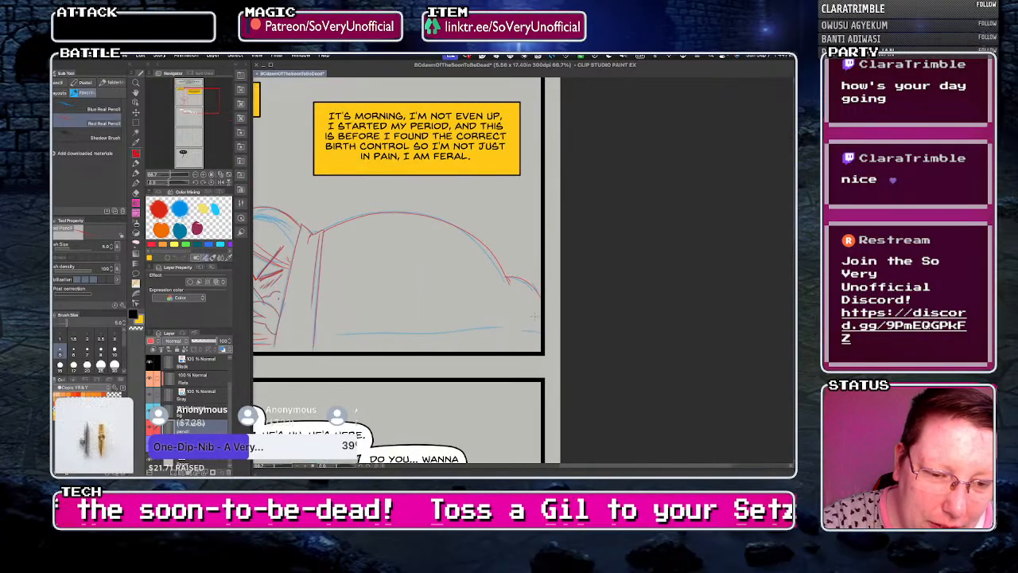
left_click_drag(345, 342, 538, 341)
scroll(302, 338, "down", 4)
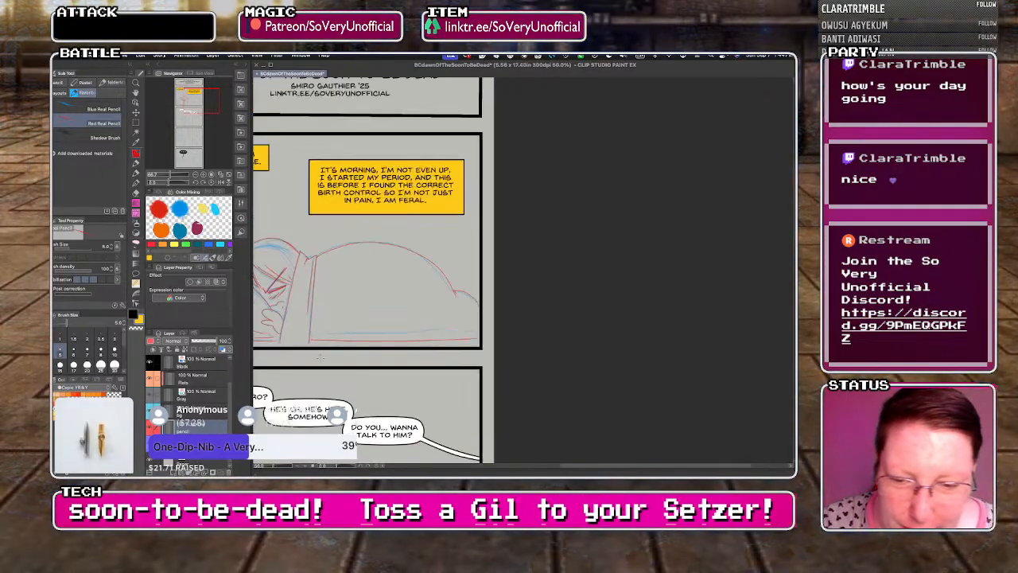
- Copy the red sleeping-character drawing from the first panel using a rectangular selection and move the copy straight down onto the second panel's blue sketch
scroll(303, 387, "up", 3)
key("m")
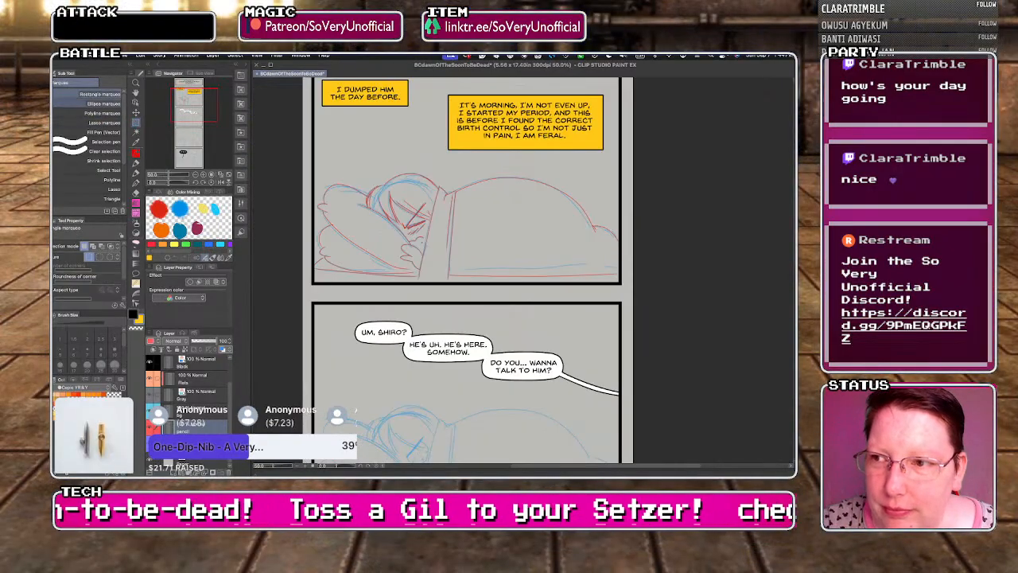
left_click(100, 94)
scroll(339, 167, "down", 2)
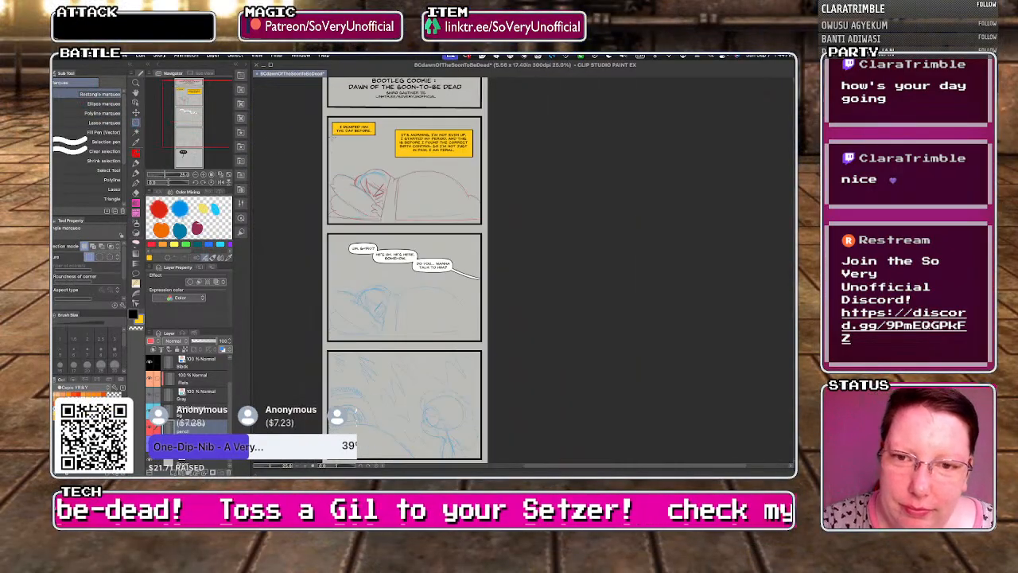
scroll(325, 143, "up", 2)
left_click_drag(327, 168, 636, 312)
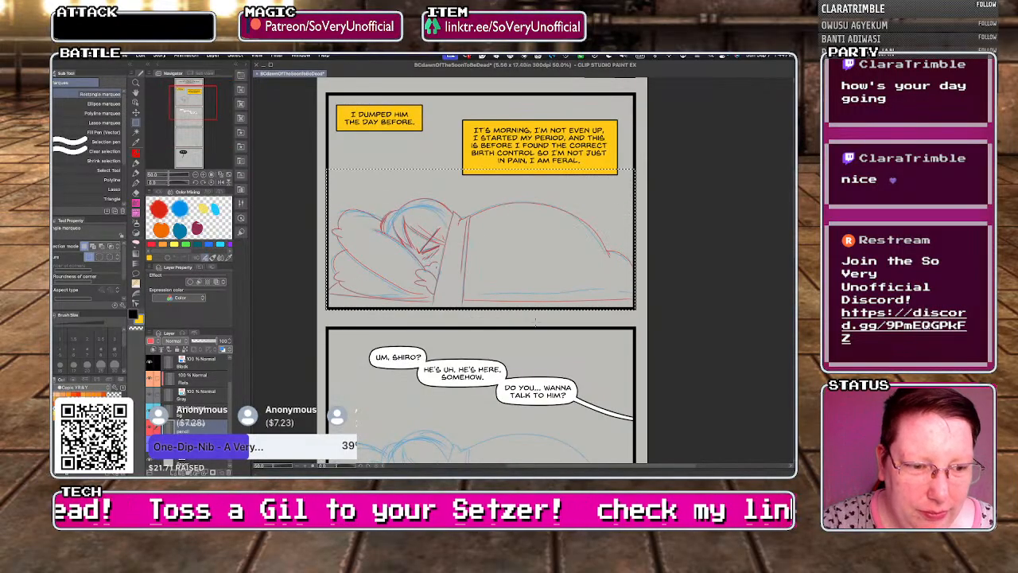
scroll(466, 383, "down", 3)
scroll(465, 383, "up", 3)
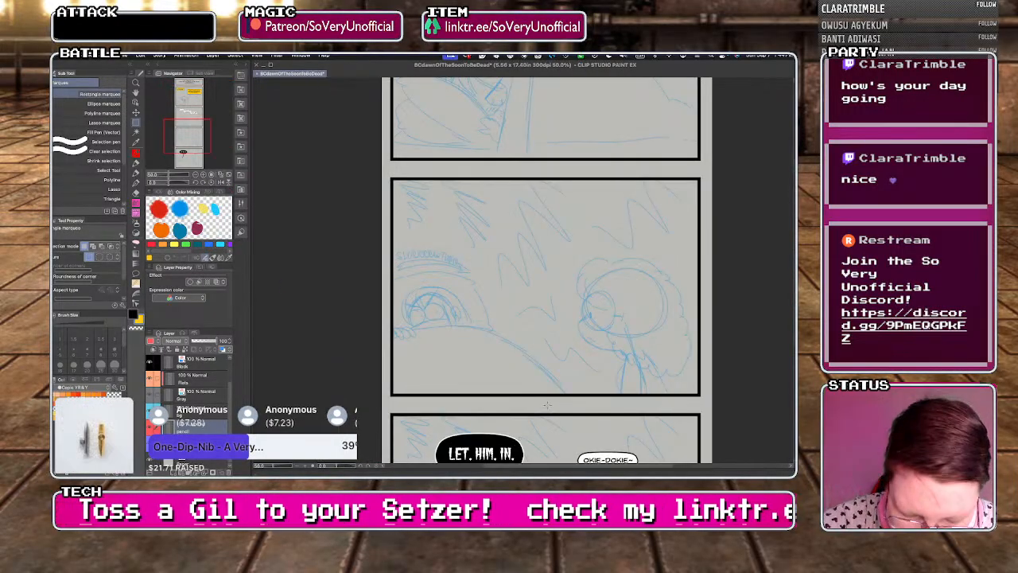
key("ctrl+t")
scroll(546, 404, "down", 3)
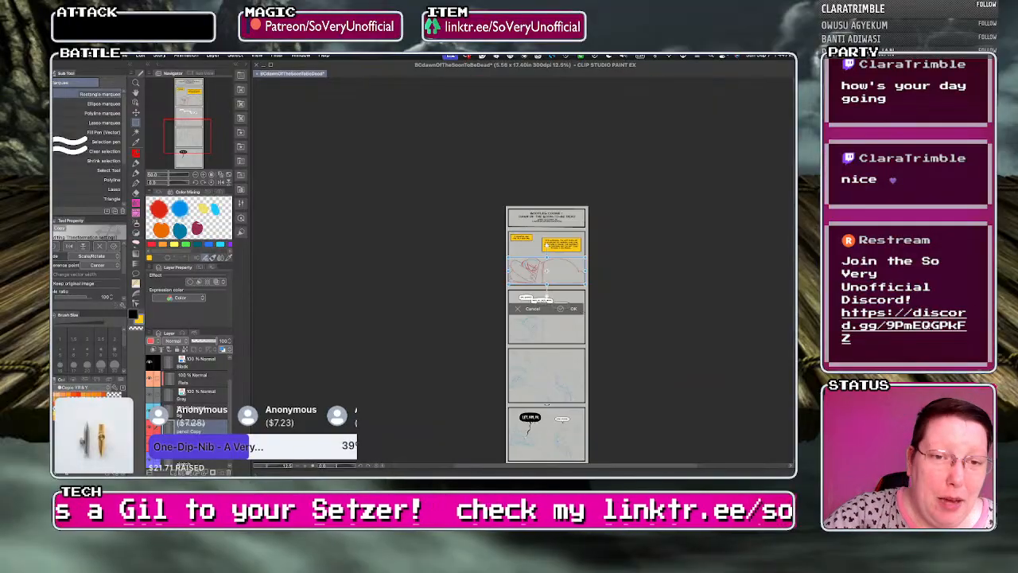
scroll(493, 321, "up", 2)
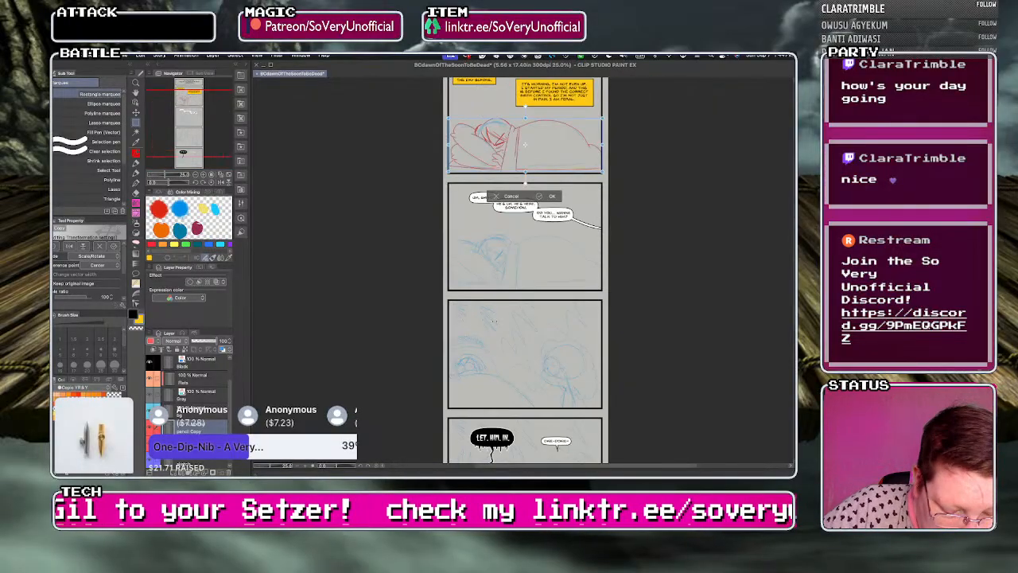
key("Down")
key("Down")
key("Down")
key("Down")
key("Down")
key("Down")
key("Down")
key("Down")
key("Down")
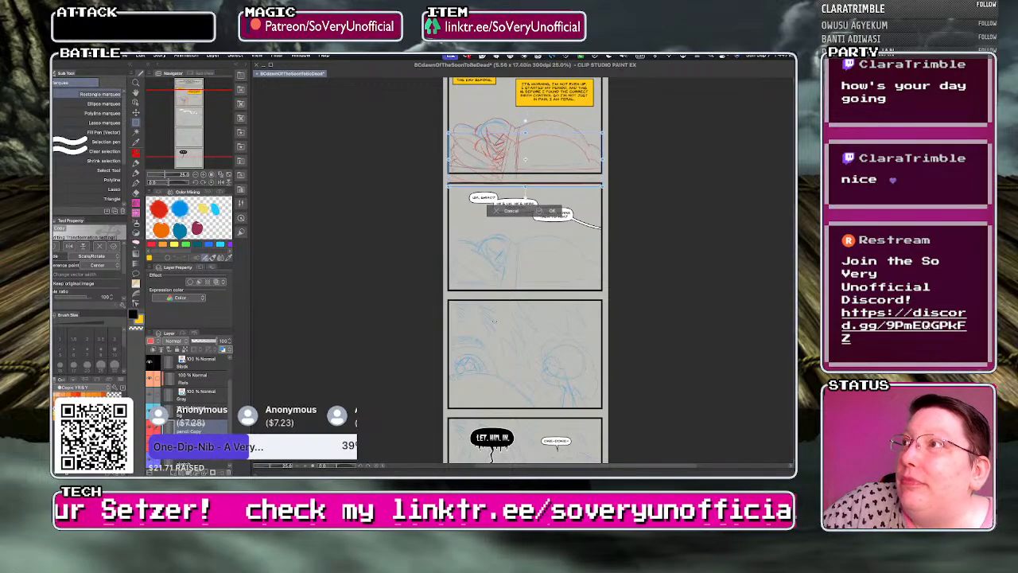
key("Down")
key("Down")
key("Down")
key("Down")
key("Down")
key("Down")
key("Down")
key("Down")
key("Down")
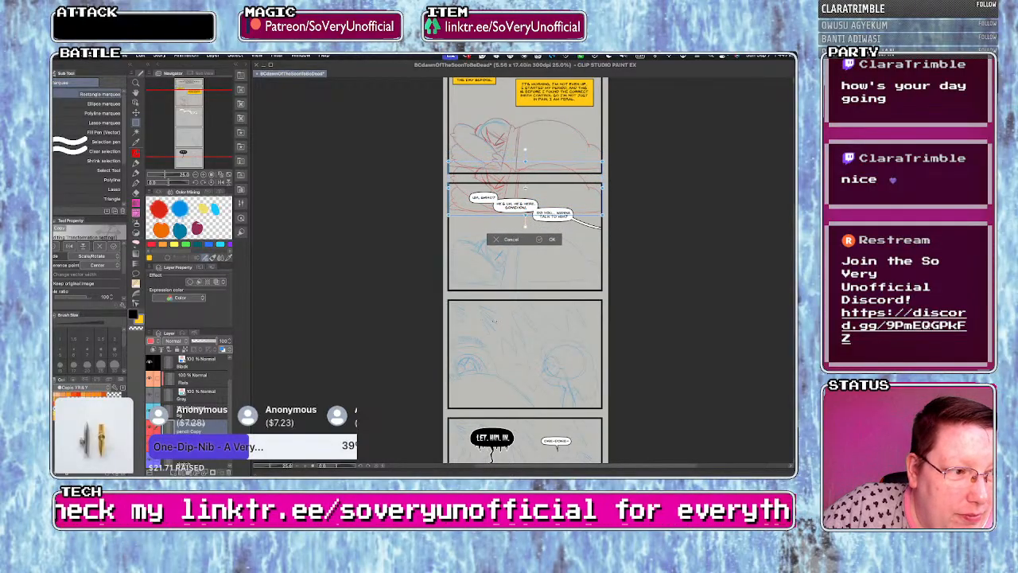
key("Down")
key("Down")
key("Down")
key("Down")
key("Down")
key("Down")
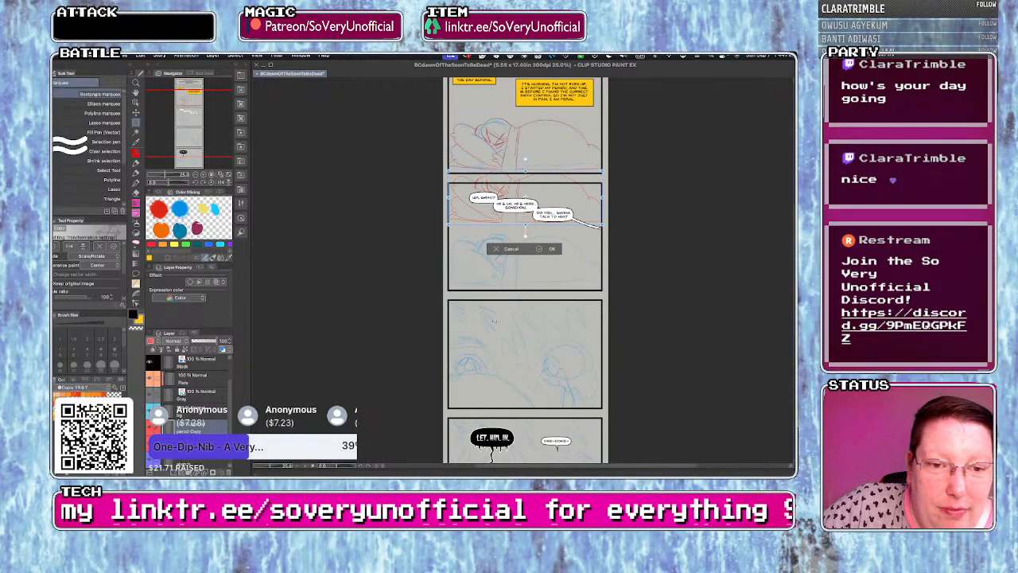
key("Down")
key("Down")
key("Down")
key("Down")
key("Down")
key("Down")
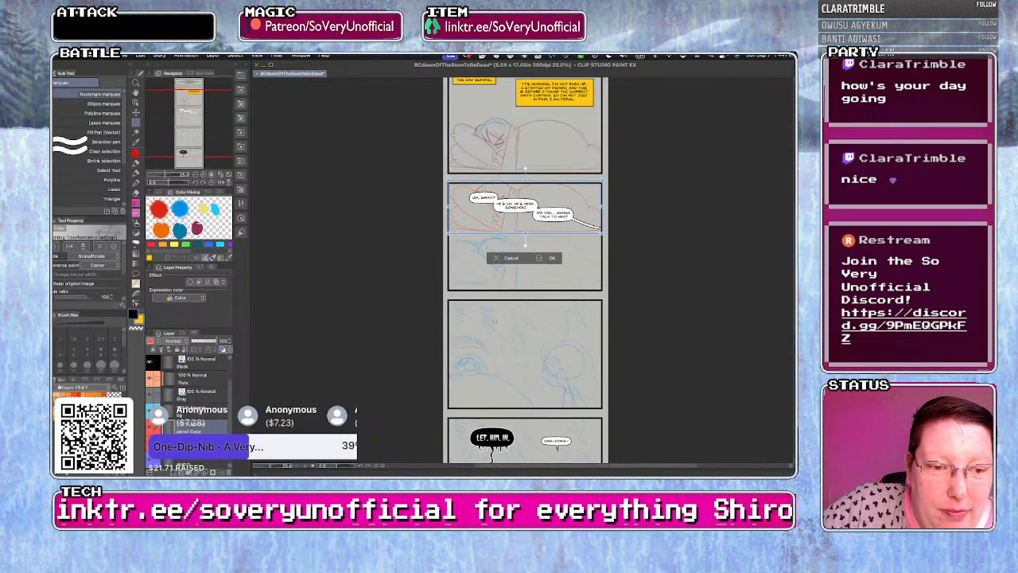
key("Down")
key("Down")
key("Down")
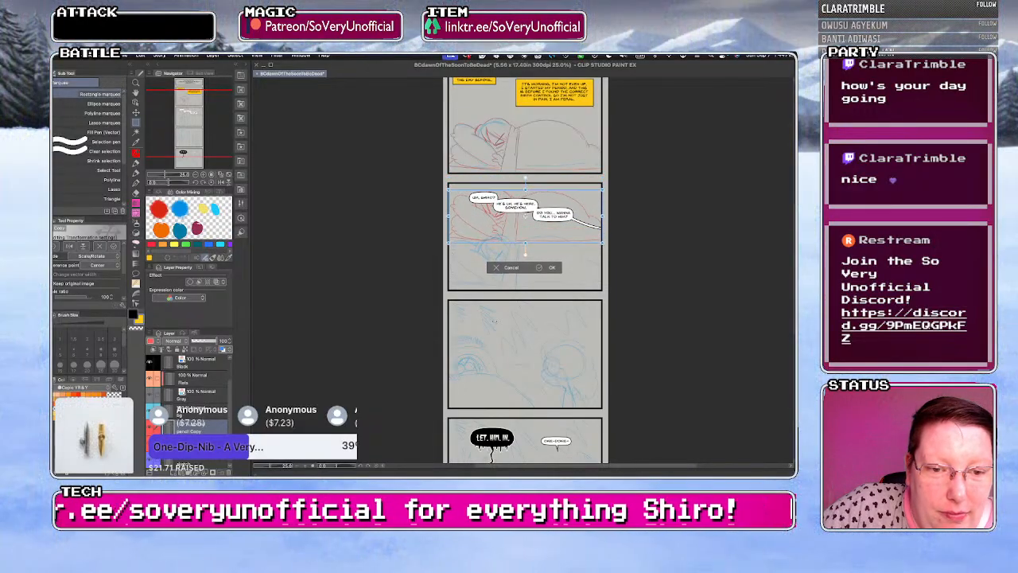
key("Down")
key("Down")
key("Down")
key("Down")
key("Down")
key("Down")
key("Down")
key("Down")
key("Down")
key("Down")
key("Down")
key("Down")
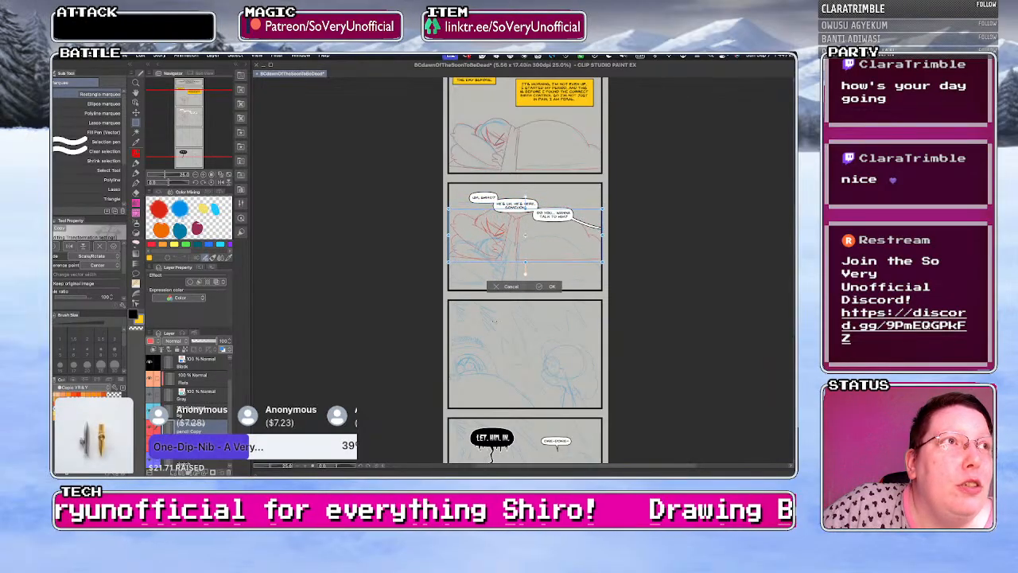
key("Down")
key("Down")
key("Down")
key("Down")
key("Down")
key("Down")
key("Down")
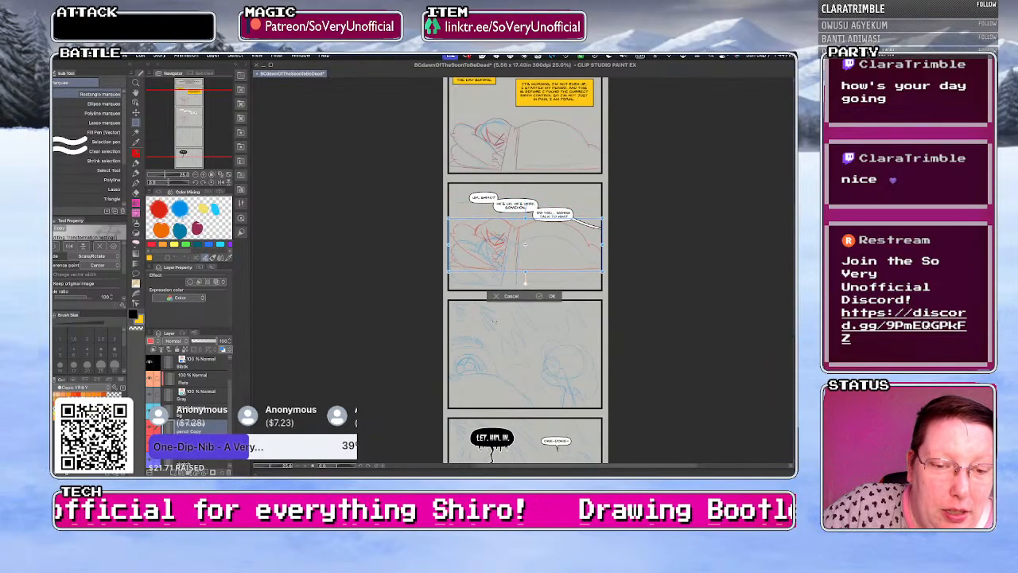
key("Down")
key("Down")
key("Down")
key("Down")
key("Down")
key("Down")
key("Down")
key("Down")
key("Down")
key("Down")
key("Down")
key("Down")
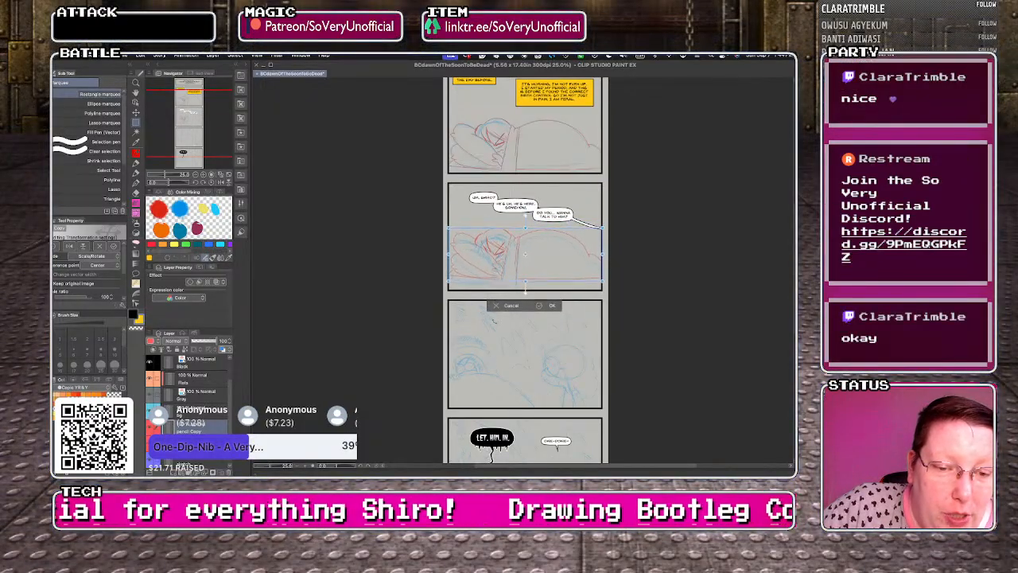
key("Down")
key("Down")
key("Down")
key("Down")
key("Down")
key("Down")
key("Down")
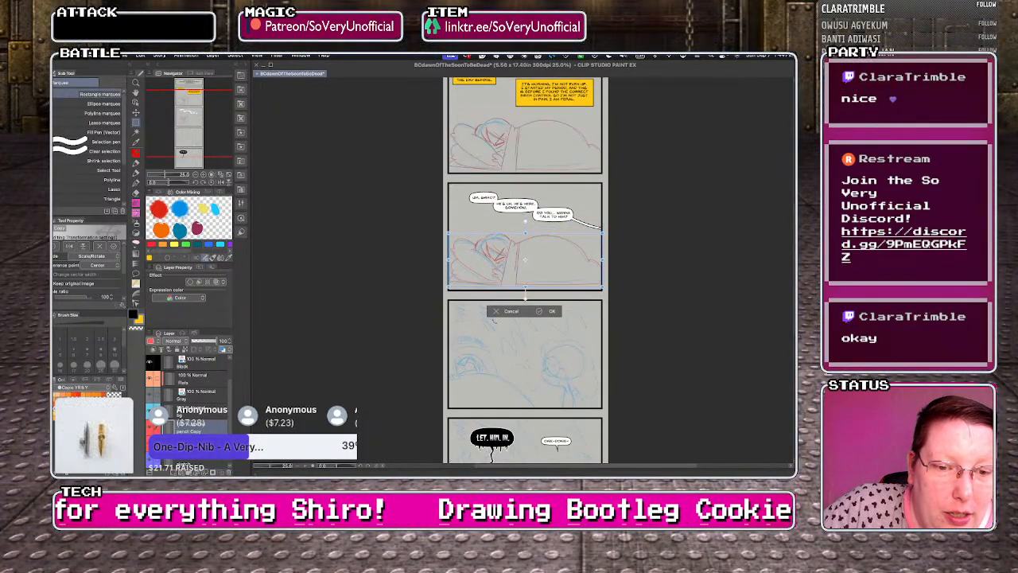
key("Down")
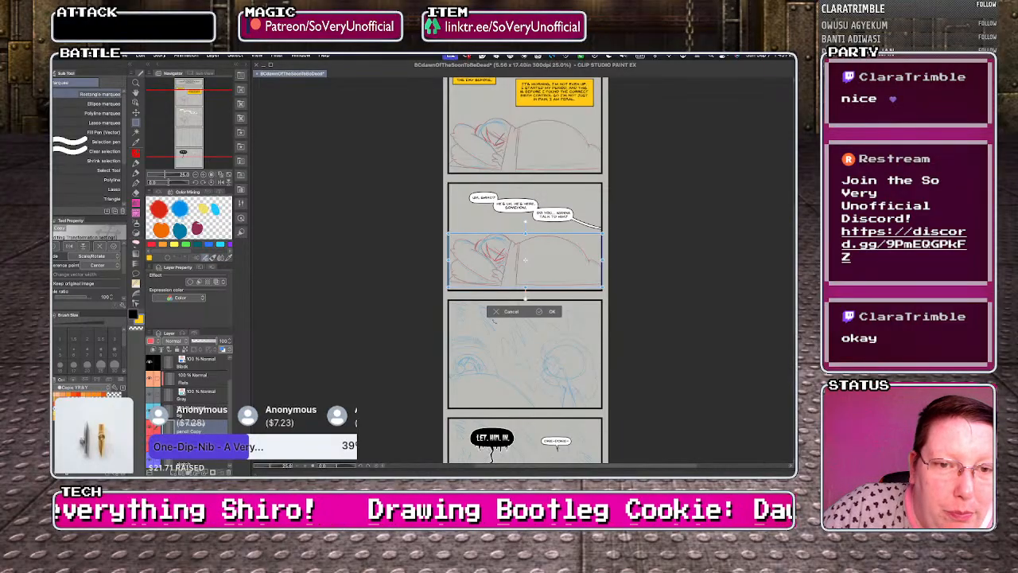
key("Return")
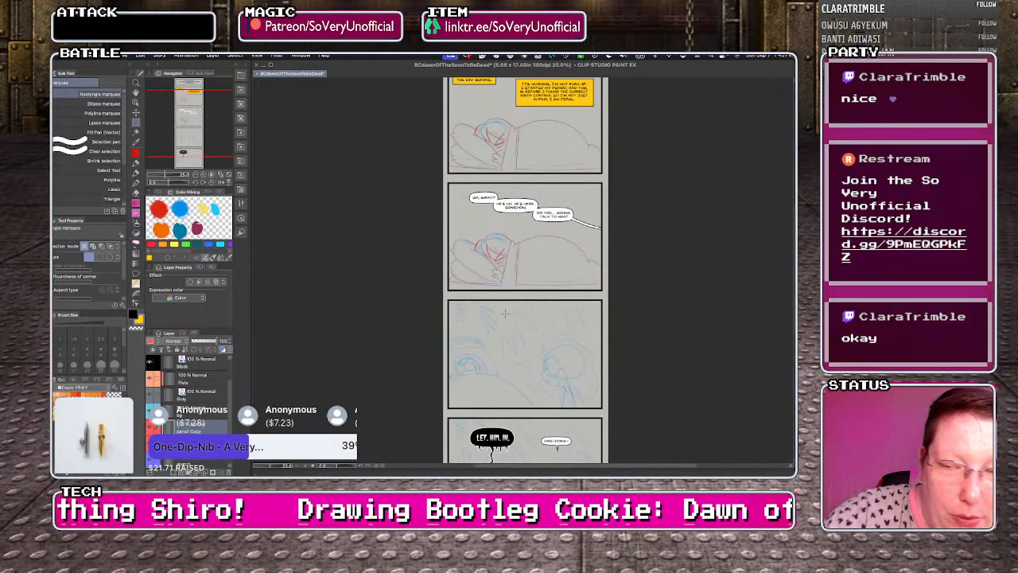
- Replace the squeezed-shut eye in the second panel with a wide-open bloodshot eye, tracing its round outline, tiny pupil and veins with Red Real Pencil
key("p")
scroll(505, 313, "up", 4)
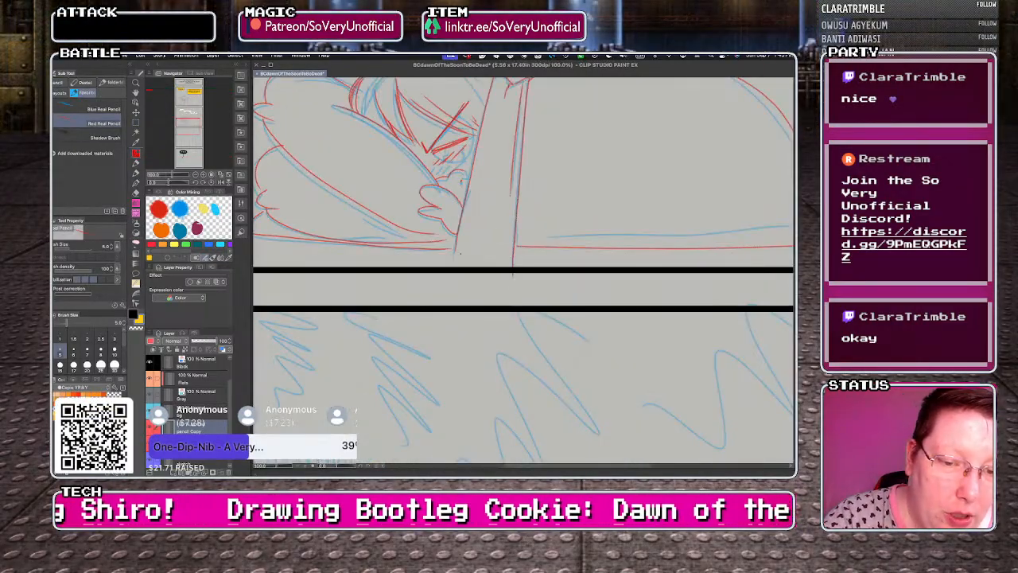
scroll(528, 300, "down", 4)
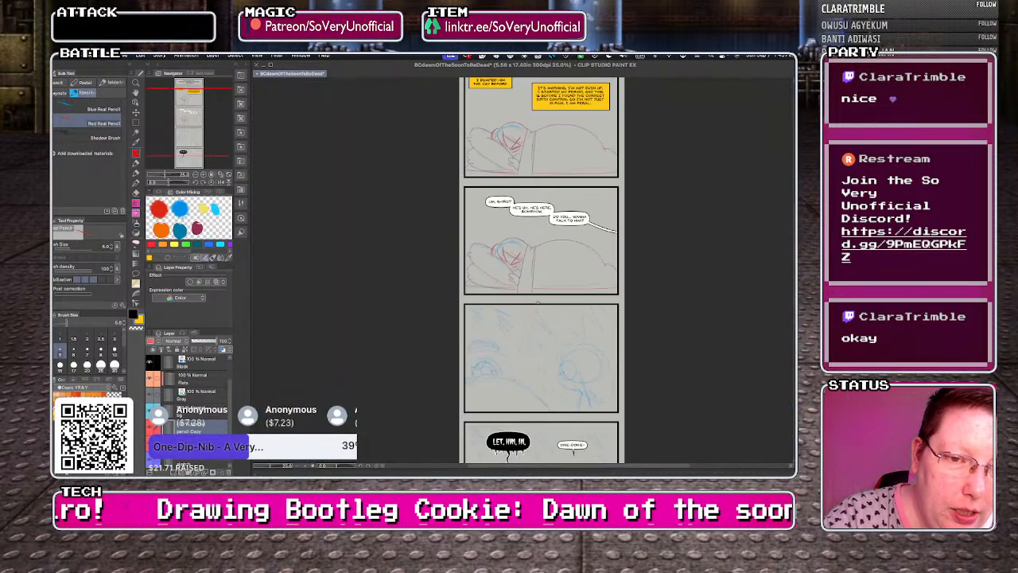
scroll(513, 191, "up", 4)
scroll(456, 205, "down", 4)
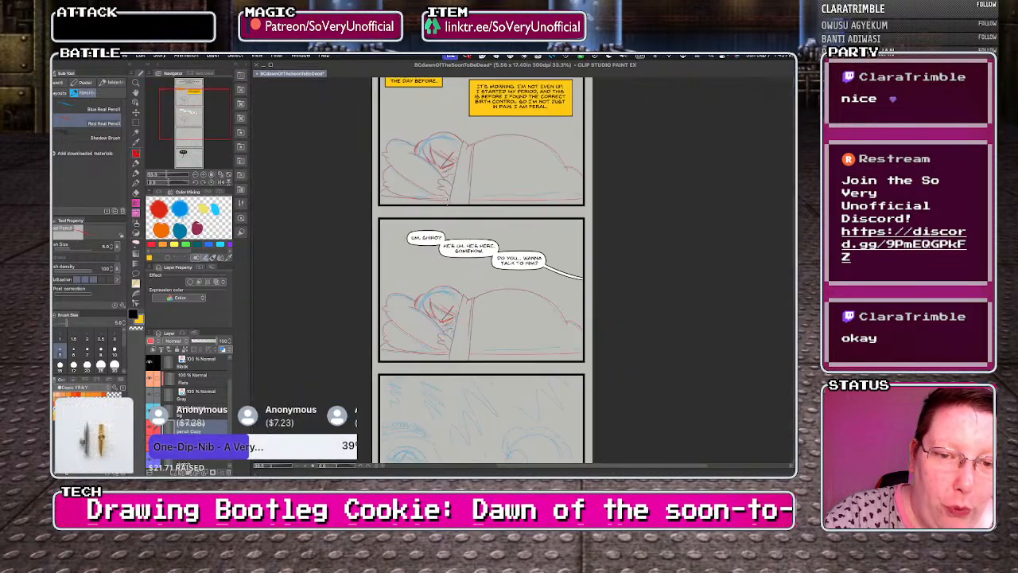
scroll(456, 205, "up", 3)
scroll(457, 205, "down", 5)
scroll(429, 310, "up", 4)
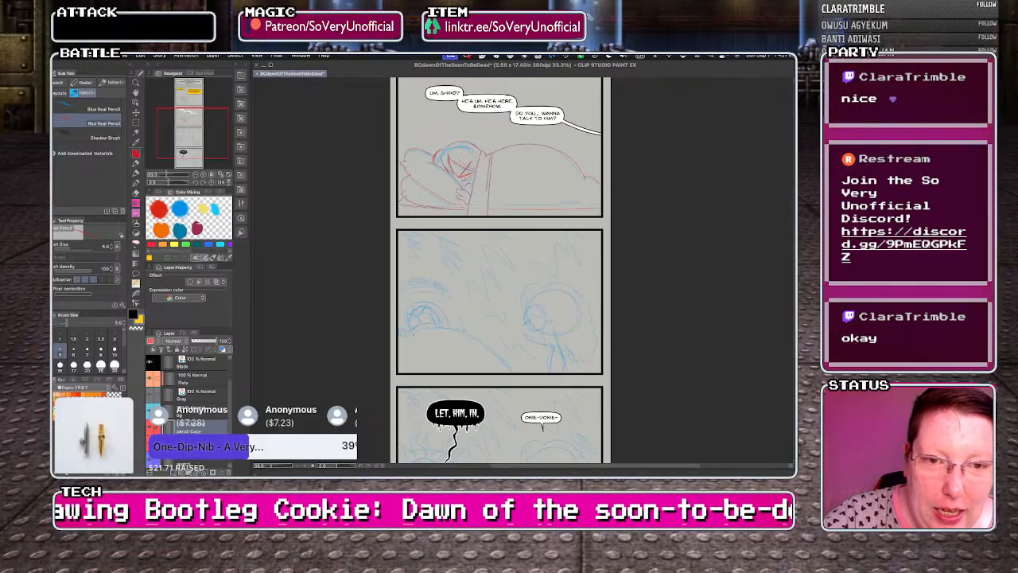
scroll(435, 212, "up", 5)
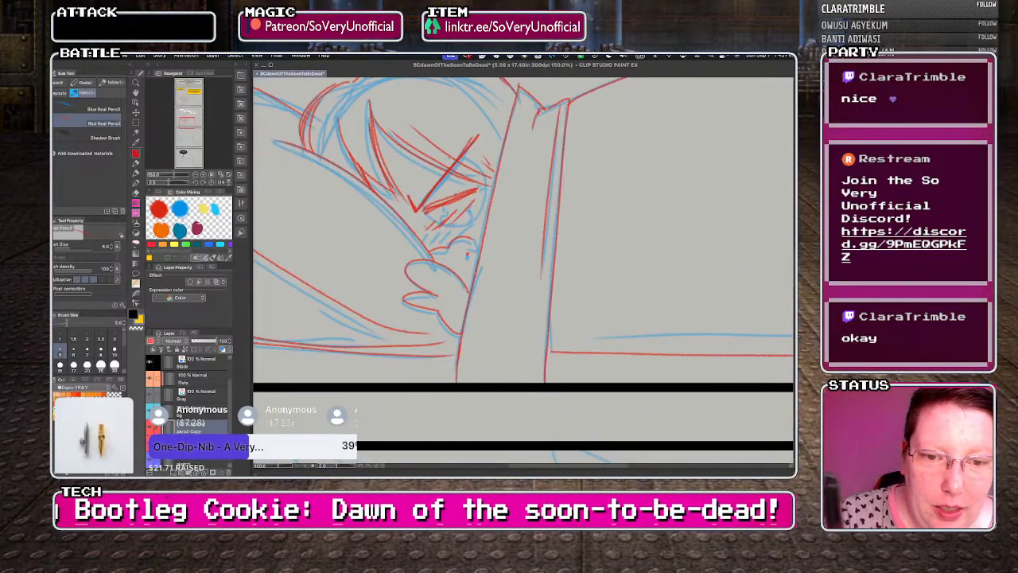
mouse_move(433, 213)
left_mouse_down()
mouse_move(462, 200)
mouse_move(466, 208)
mouse_move(477, 193)
mouse_move(454, 179)
mouse_move(474, 171)
mouse_move(471, 193)
left_mouse_up()
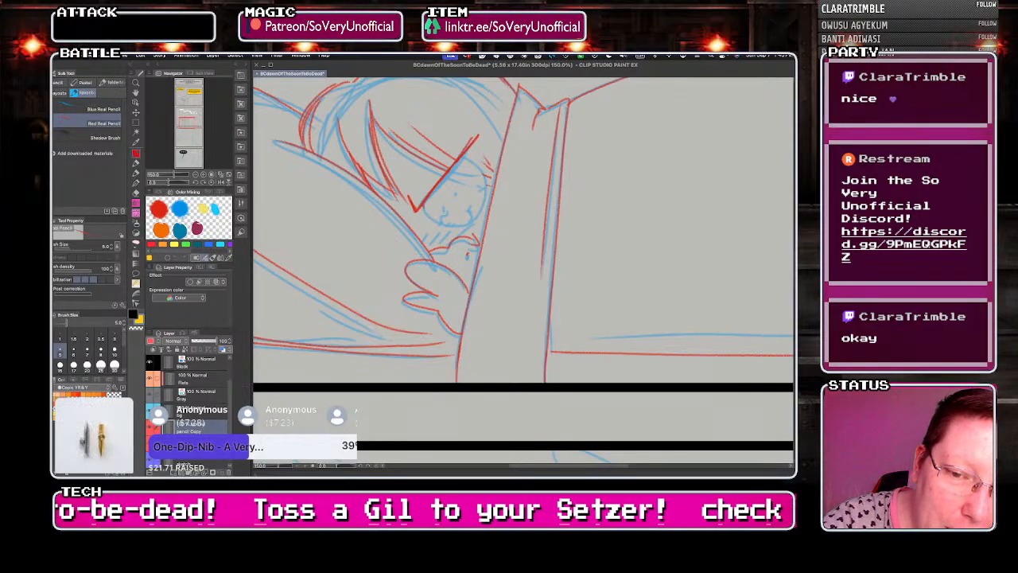
mouse_move(424, 205)
left_mouse_down()
mouse_move(470, 217)
mouse_move(480, 199)
mouse_move(466, 158)
left_mouse_up()
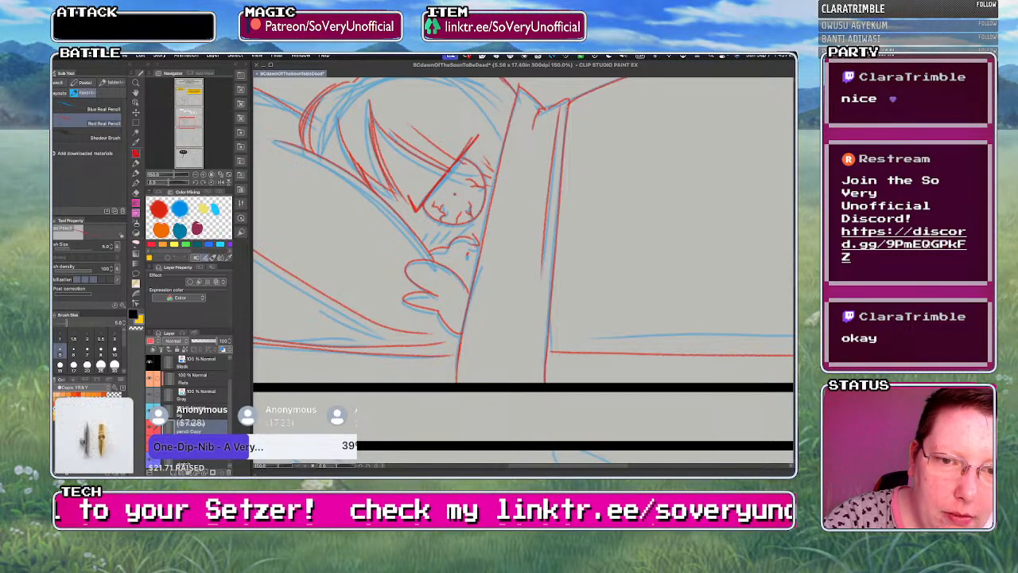
scroll(375, 253, "down", 3)
scroll(398, 247, "up", 3)
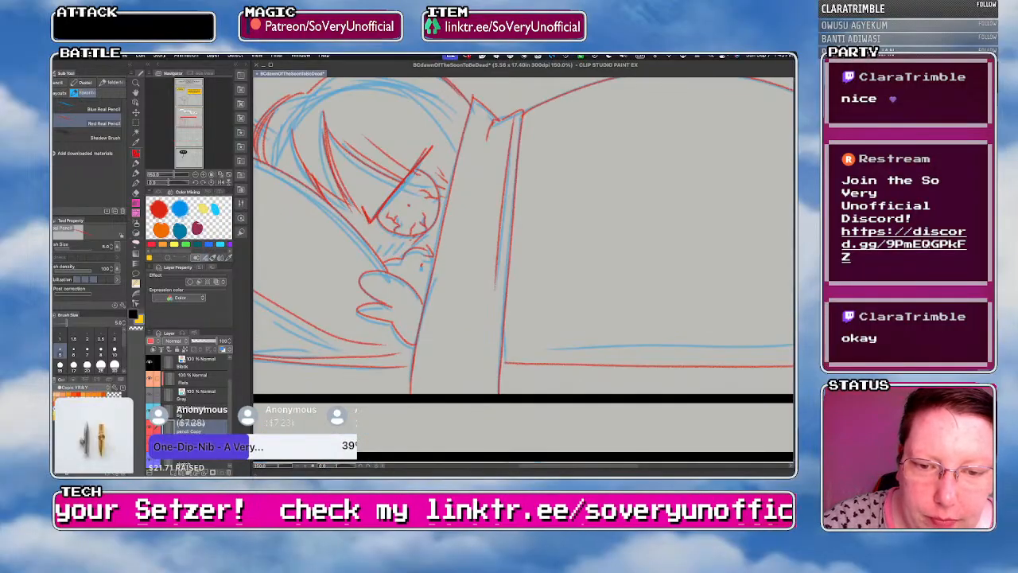
scroll(371, 249, "down", 4)
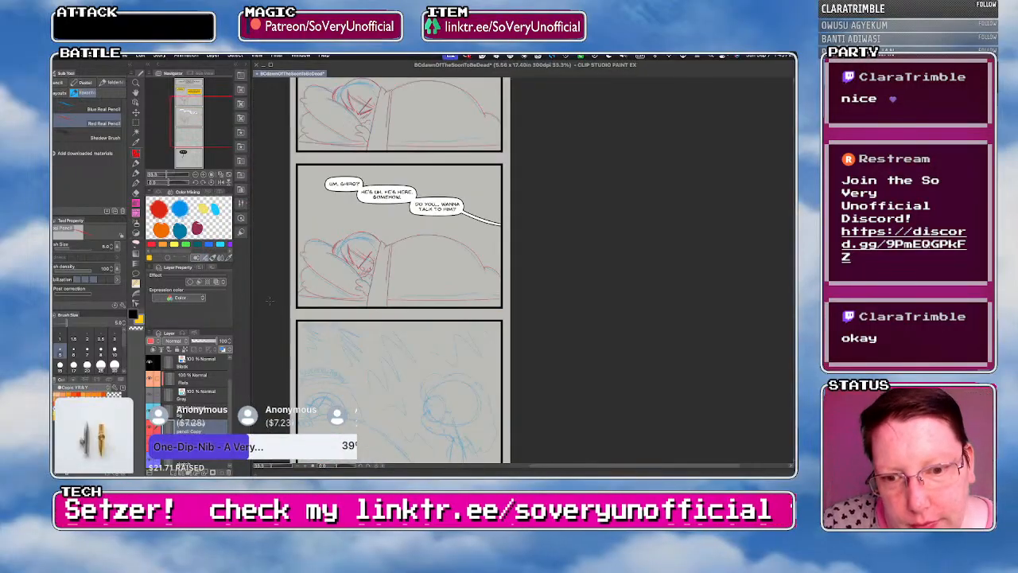
scroll(362, 452, "down", 1)
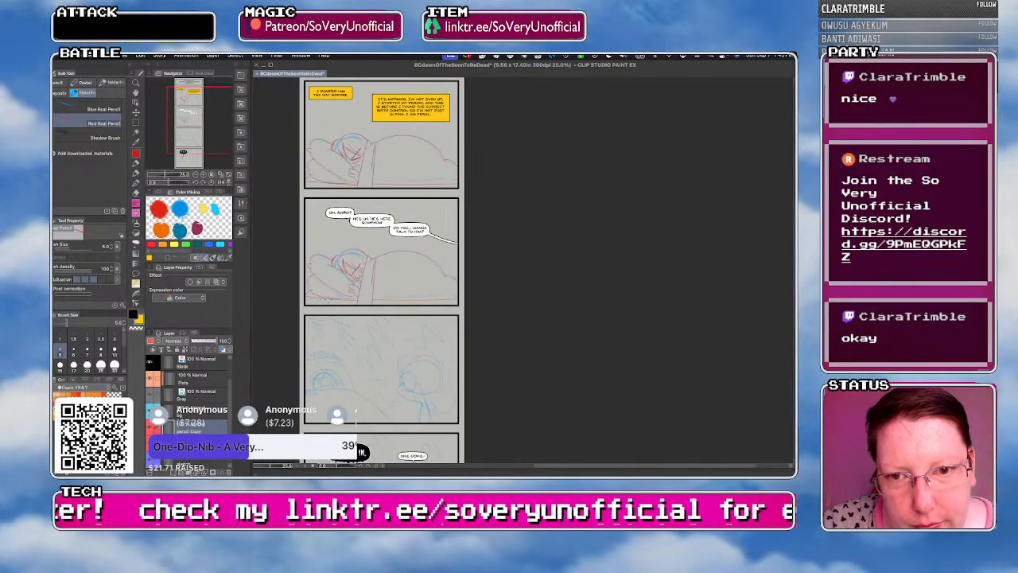
scroll(362, 452, "down", 1)
scroll(361, 452, "up", 8)
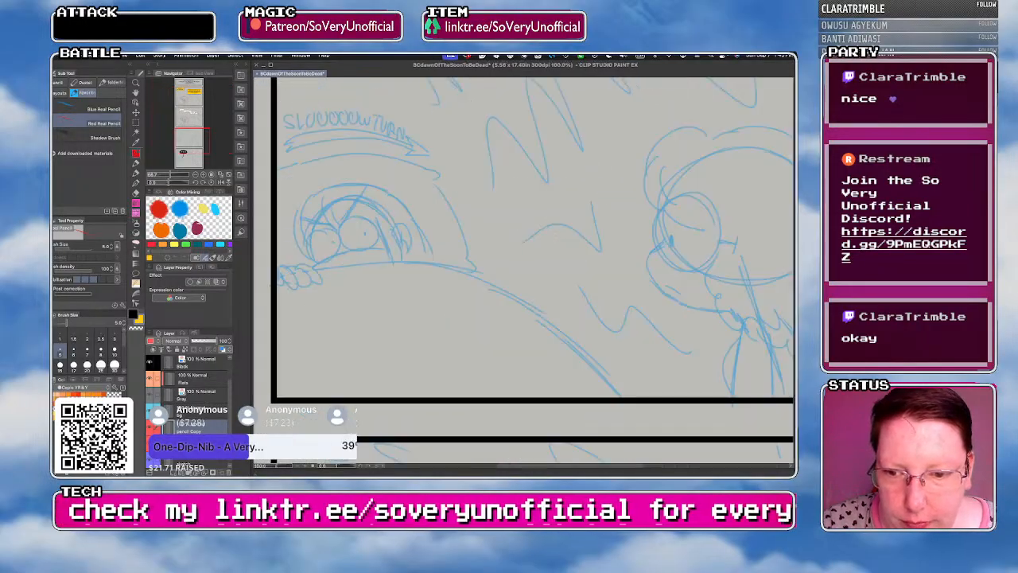
- Trace the gripping fingers and the blanket's upper and lower edges over the bed in the third panel with Red Real Pencil
mouse_move(295, 248)
left_mouse_down()
mouse_move(320, 287)
mouse_move(334, 263)
mouse_move(342, 284)
mouse_move(361, 243)
left_mouse_up()
scroll(341, 262, "down", 4)
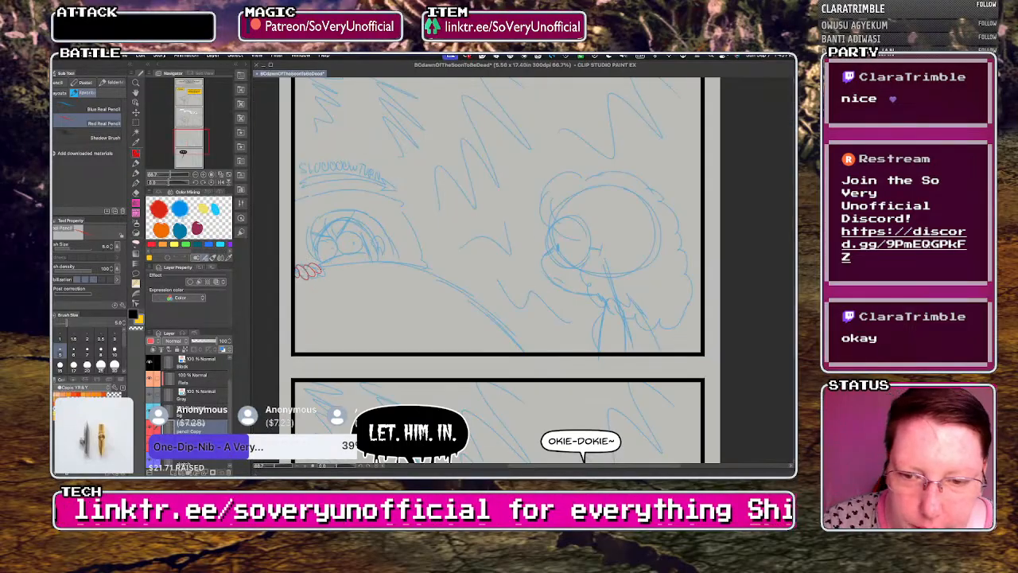
mouse_move(318, 269)
left_mouse_down()
mouse_move(367, 263)
mouse_move(426, 281)
left_mouse_up()
mouse_move(291, 288)
left_mouse_down()
mouse_move(447, 281)
mouse_move(519, 353)
left_mouse_up()
scroll(310, 238, "up", 4)
scroll(326, 263, "up", 2)
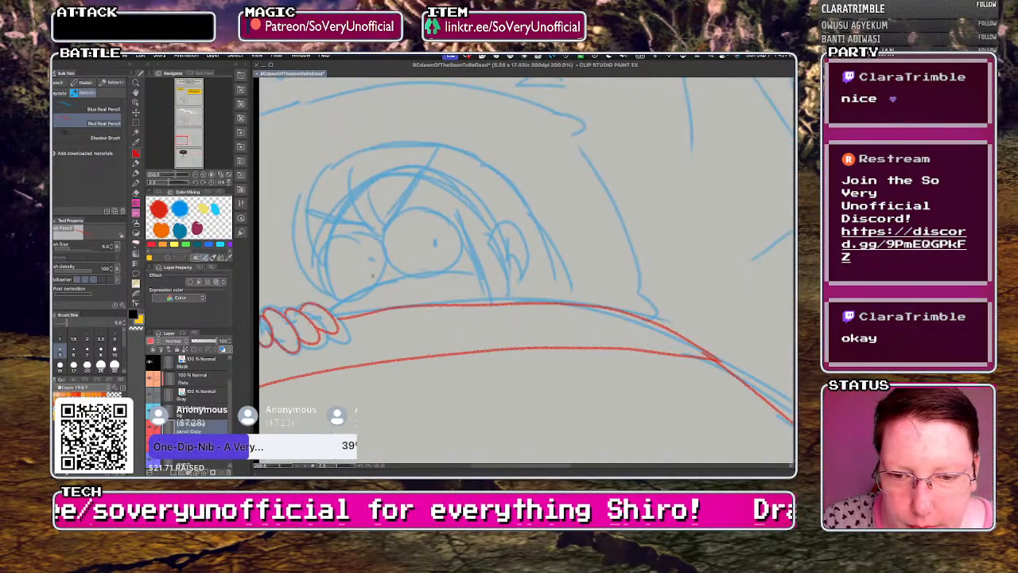
- Trace the blanketed character's cheek line, small nose and two round eyes with tiny pupils in the third panel
mouse_move(472, 274)
left_mouse_down()
mouse_move(440, 272)
mouse_move(335, 305)
mouse_move(405, 291)
mouse_move(452, 300)
left_mouse_up()
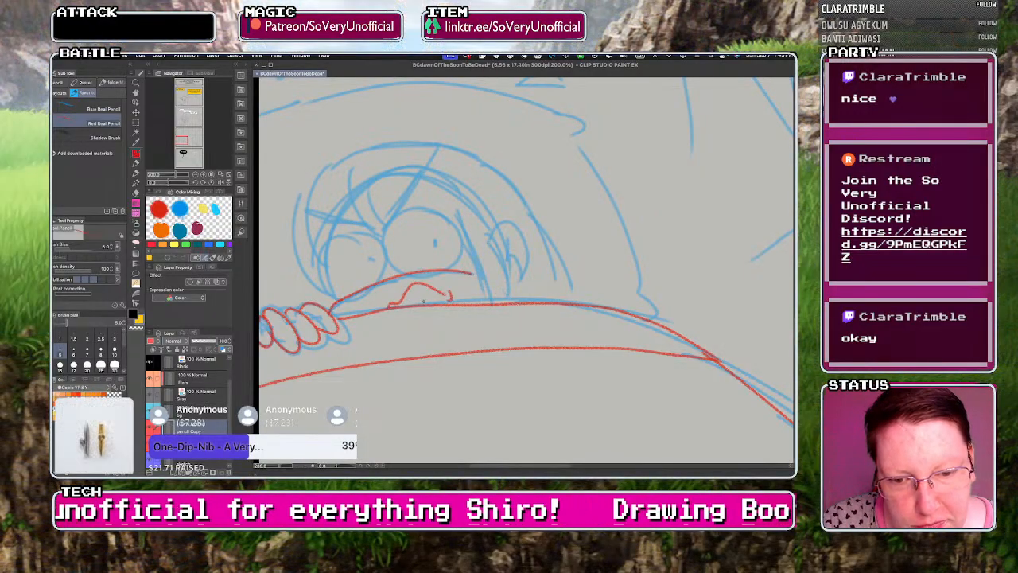
mouse_move(401, 272)
left_mouse_down()
mouse_move(383, 239)
mouse_move(464, 238)
mouse_move(454, 272)
left_mouse_up()
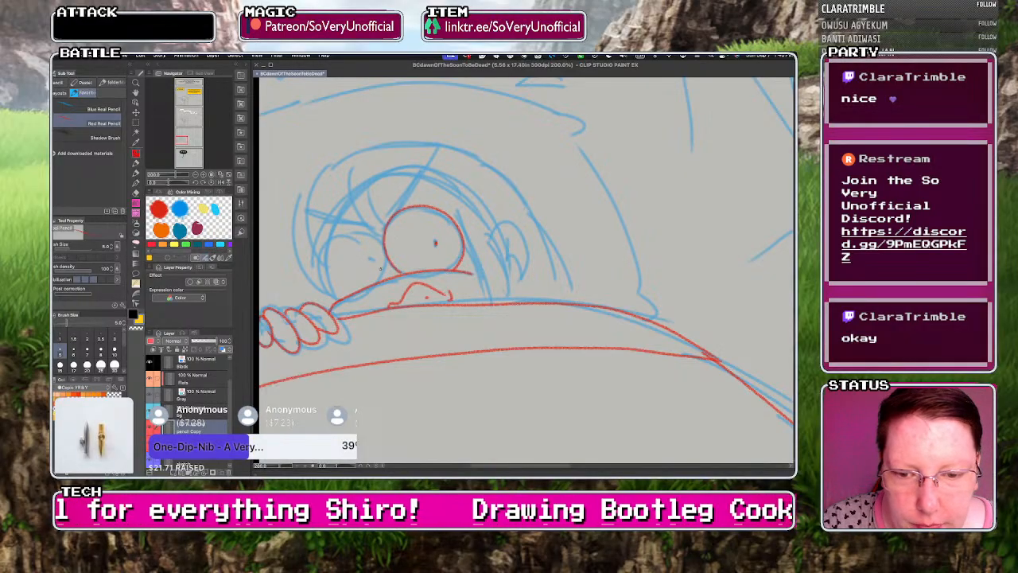
mouse_move(382, 275)
left_mouse_down()
mouse_move(388, 256)
mouse_move(354, 234)
mouse_move(321, 263)
mouse_move(350, 280)
left_mouse_up()
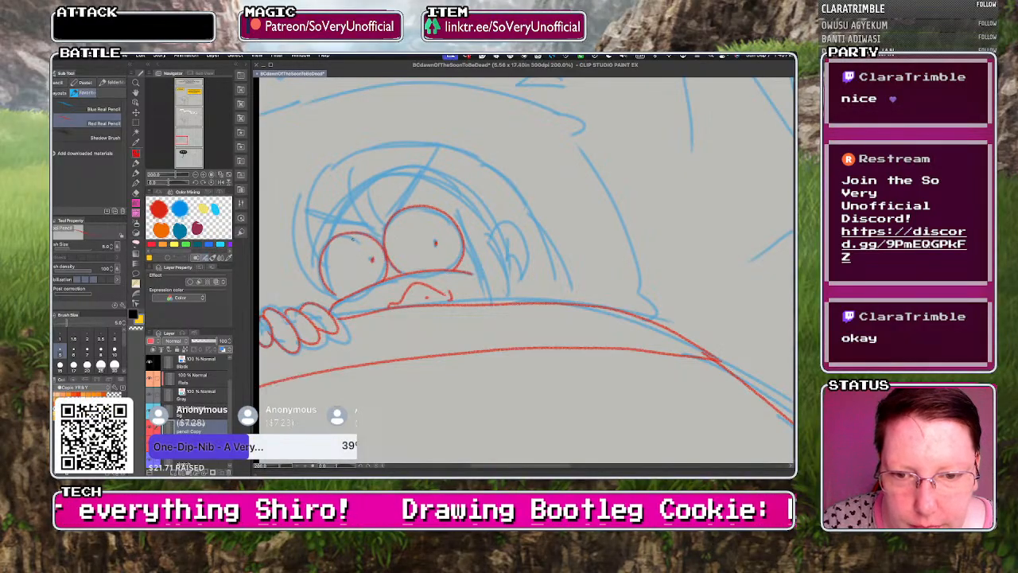
- Draw the angry slanted eyebrows and the short fringe strands between them, redoing the first eyebrow's stroke
mouse_move(307, 211)
left_mouse_down()
mouse_move(381, 237)
mouse_move(433, 152)
left_mouse_up()
mouse_move(433, 152)
left_mouse_down()
mouse_move(390, 215)
mouse_move(438, 145)
left_mouse_up()
left_click_drag(358, 229, 306, 212)
mouse_move(306, 211)
left_mouse_down()
mouse_move(363, 231)
mouse_move(306, 211)
left_mouse_up()
key("ctrl+z")
left_click_drag(307, 212, 380, 232)
left_click_drag(344, 166, 367, 232)
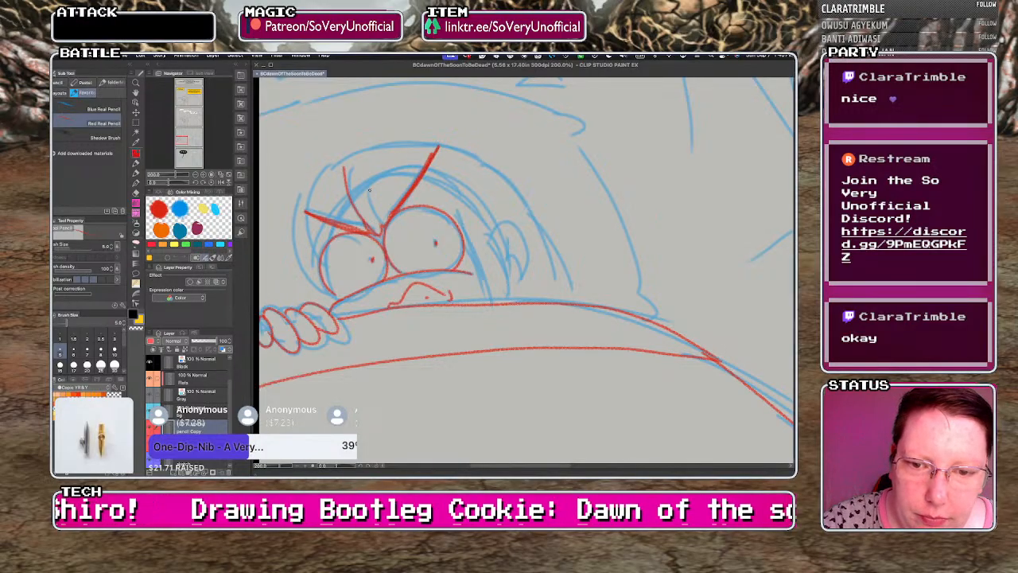
left_click_drag(364, 181, 388, 208)
- Trace the hair strands beside the face and the ear with its inner folds
mouse_move(458, 226)
left_mouse_down()
mouse_move(488, 302)
mouse_move(510, 298)
left_mouse_up()
left_click_drag(493, 235, 515, 283)
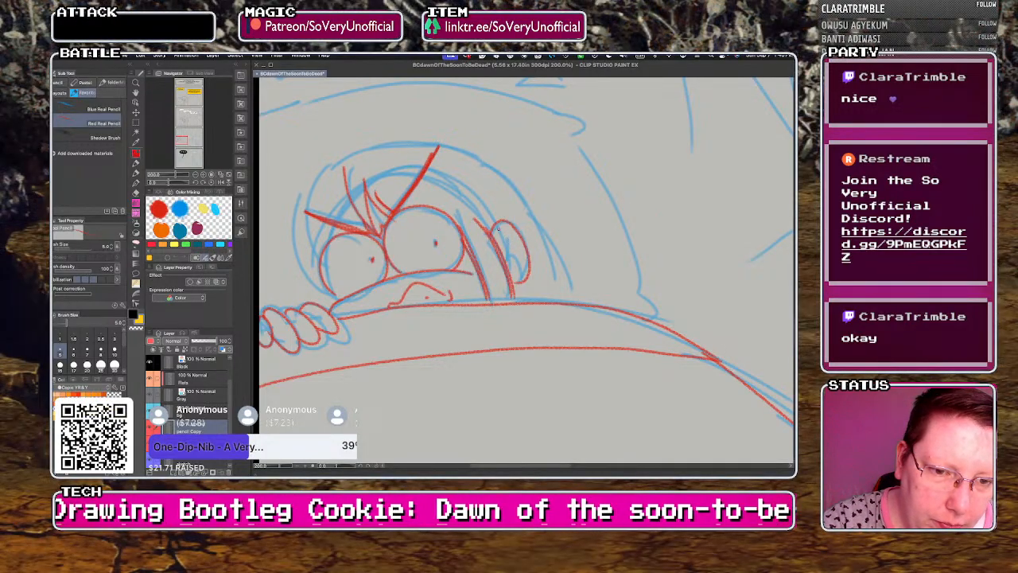
key("super+z")
mouse_move(490, 235)
left_mouse_down()
mouse_move(504, 220)
mouse_move(514, 285)
mouse_move(517, 244)
left_mouse_up()
left_click_drag(501, 245, 514, 272)
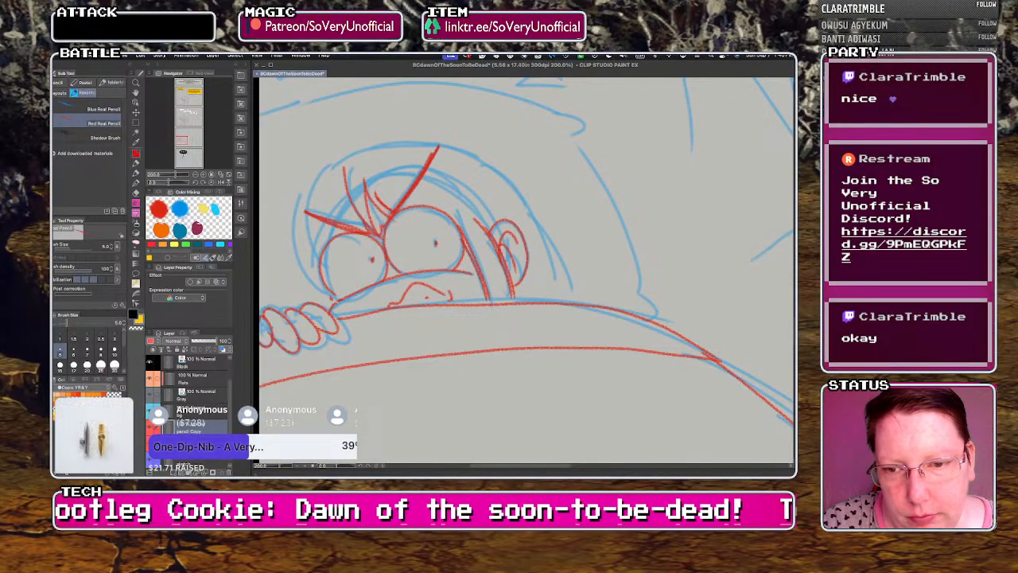
- Outline the character's hair over the head down to the blanket, redrawing the back edge and adding inner strands on both sides
mouse_move(332, 297)
left_mouse_down()
mouse_move(295, 241)
mouse_move(479, 158)
mouse_move(571, 288)
left_mouse_up()
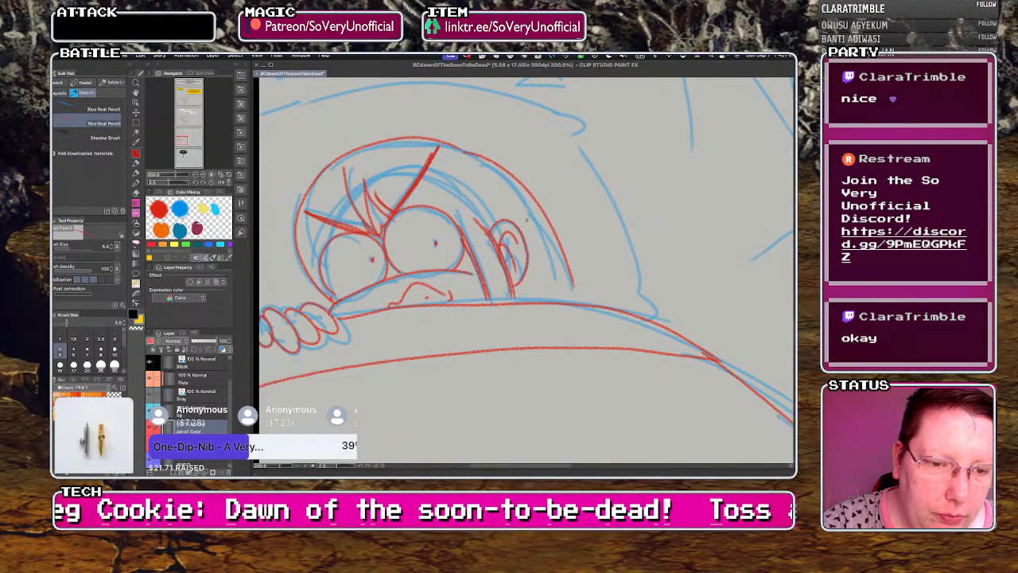
key("super+z")
mouse_move(467, 151)
left_mouse_down()
mouse_move(562, 263)
mouse_move(569, 298)
left_mouse_up()
left_click_drag(545, 227, 560, 295)
mouse_move(307, 221)
left_mouse_down()
mouse_move(313, 269)
mouse_move(336, 300)
left_mouse_up()
left_click_drag(302, 233, 318, 284)
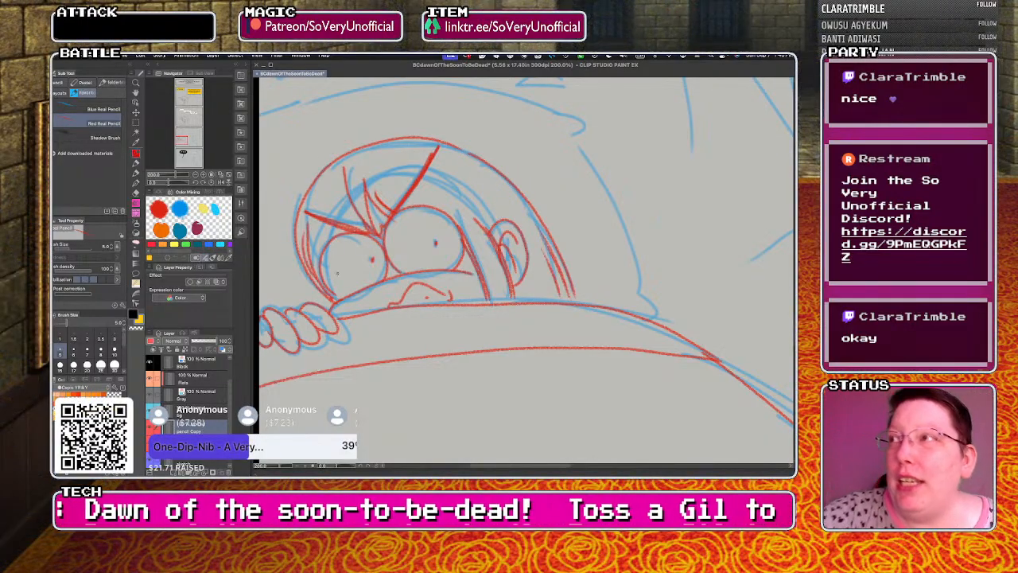
- Examine the red-pencilled face, hand and blanket edge in the first and second panels
scroll(337, 272, "down", 7)
scroll(366, 95, "up", 3)
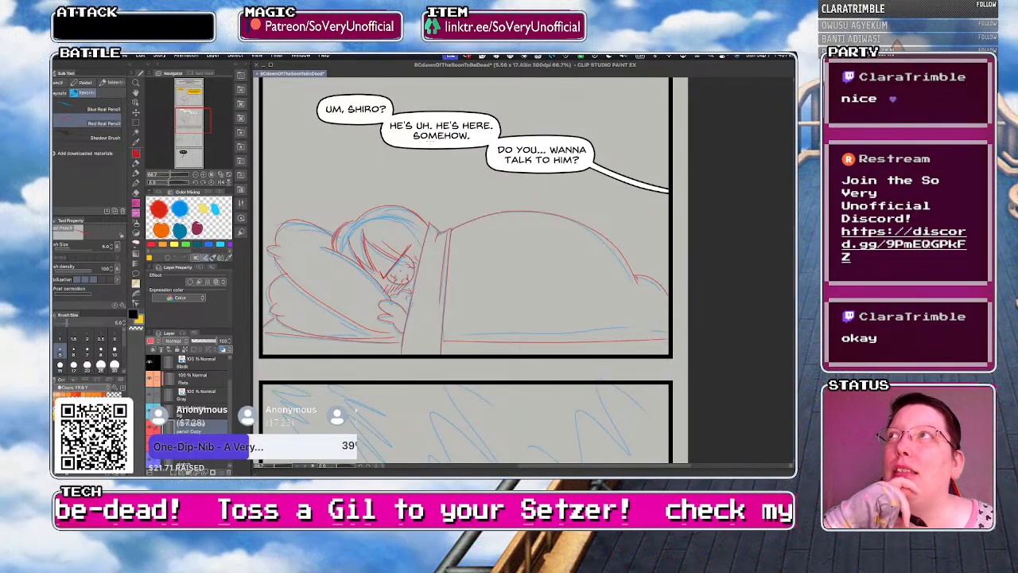
scroll(299, 214, "down", 2)
scroll(356, 266, "up", 4)
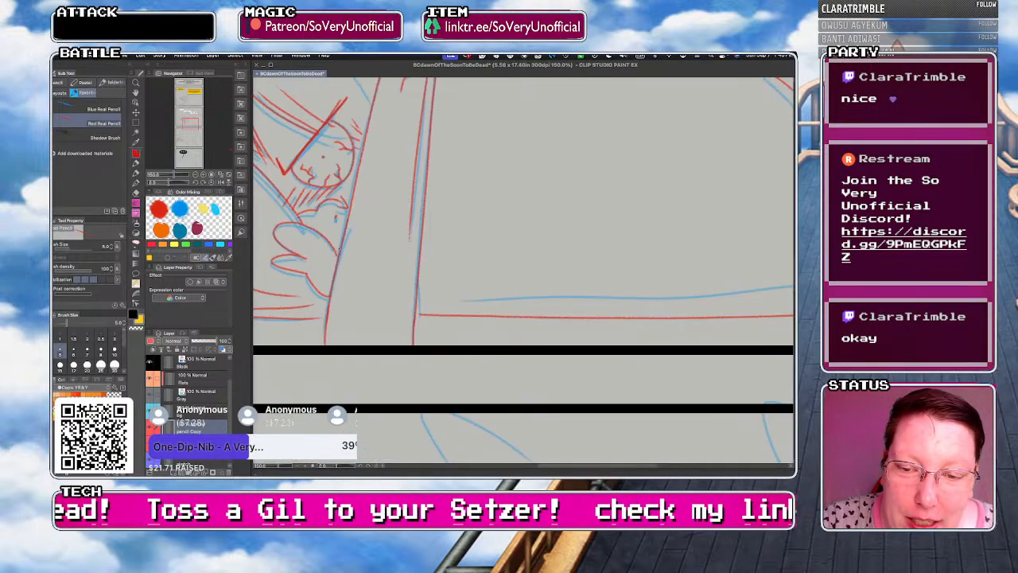
scroll(347, 225, "down", 3)
scroll(346, 225, "up", 4)
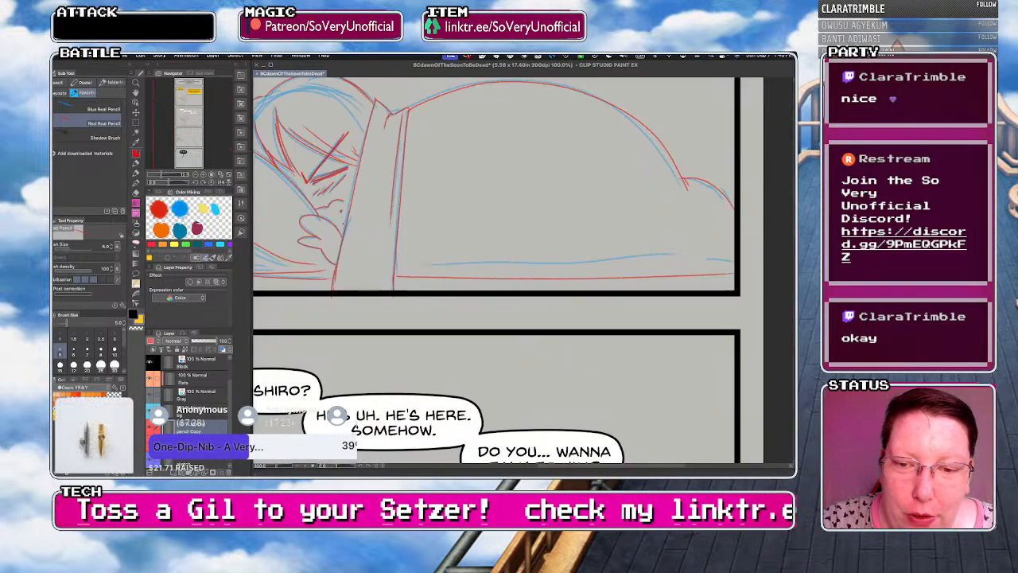
left_click_drag(347, 228, 343, 233)
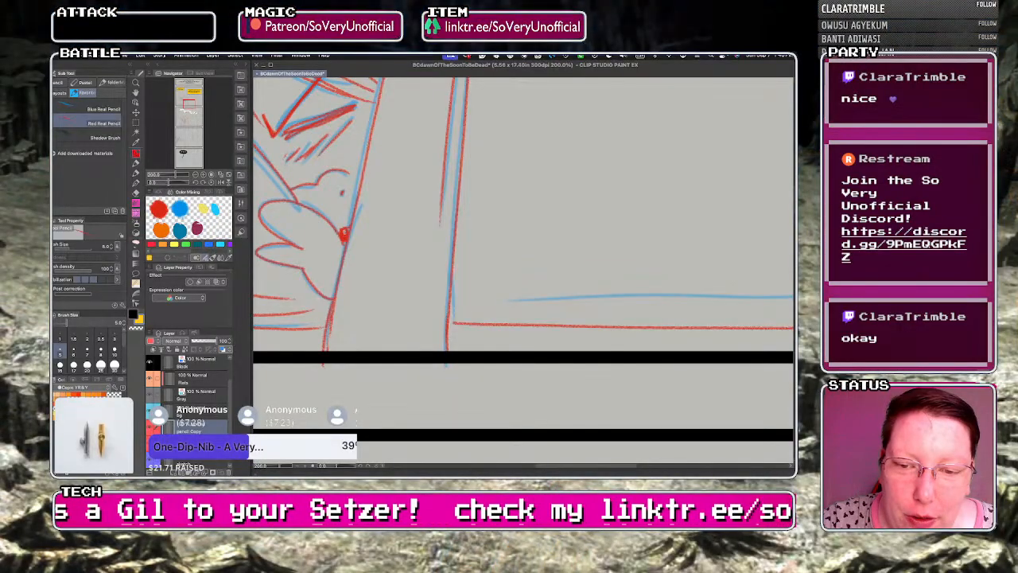
scroll(343, 234, "down", 3)
scroll(342, 239, "up", 4)
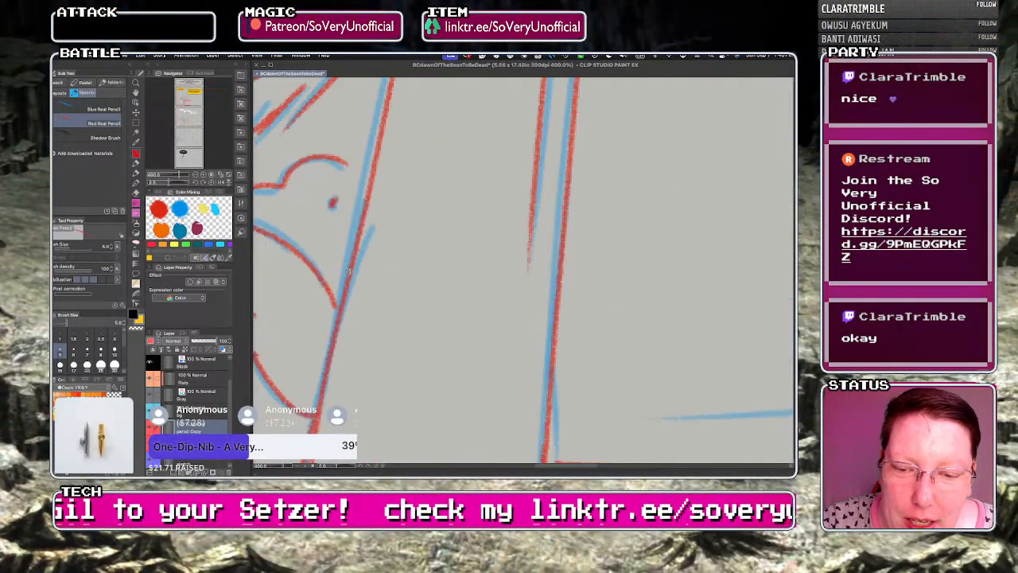
scroll(334, 286, "down", 4)
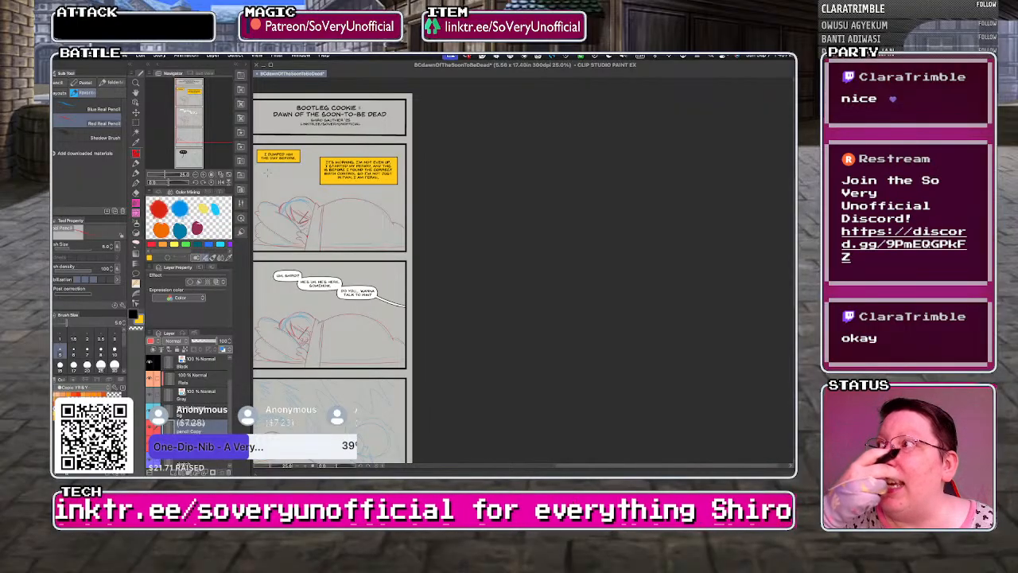
- Trace the large pillow outline with its corner tips behind the character's head in the third panel
scroll(362, 144, "down", 2)
scroll(325, 314, "up", 3)
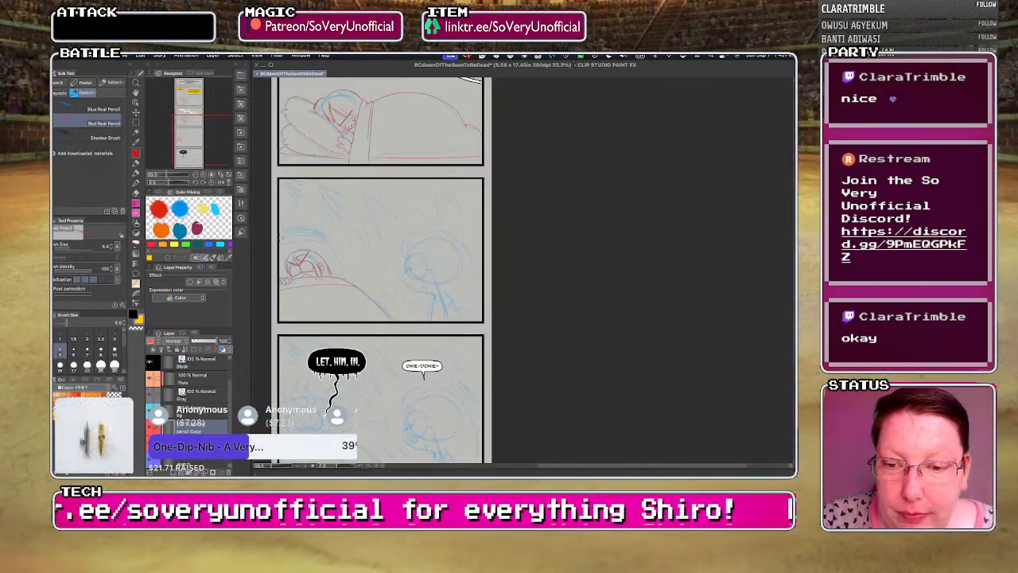
scroll(282, 242, "up", 5)
mouse_move(277, 245)
left_mouse_down()
mouse_move(329, 227)
mouse_move(450, 229)
mouse_move(504, 248)
mouse_move(564, 367)
mouse_move(566, 397)
left_mouse_up()
key("super+z")
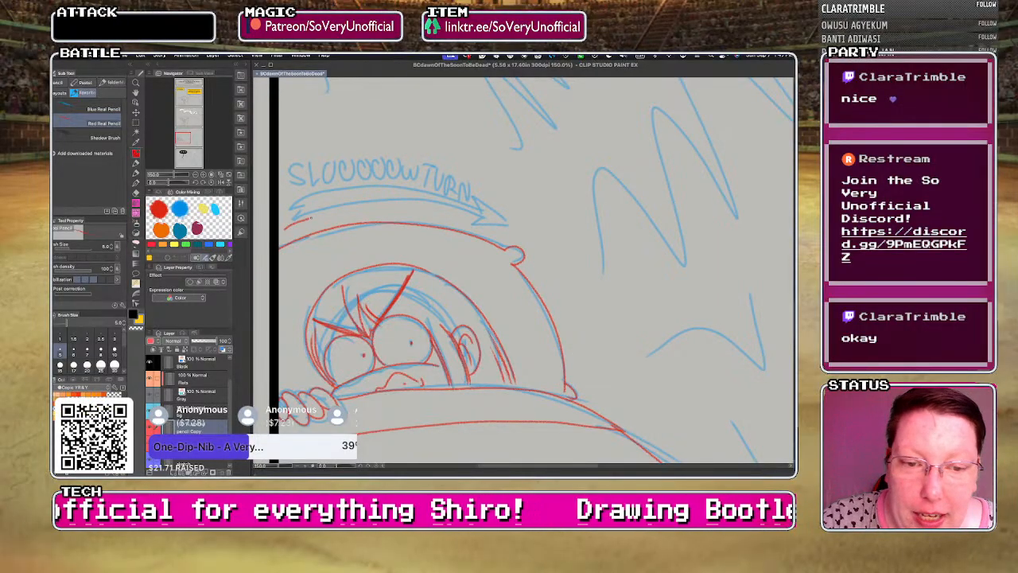
- Trace the curved motion arrow above the pillow, redrawing its lower and upper curves
mouse_move(312, 218)
left_mouse_down()
mouse_move(415, 206)
mouse_move(479, 221)
left_mouse_up()
key("super+z")
mouse_move(290, 227)
left_mouse_down()
mouse_move(336, 206)
mouse_move(440, 206)
mouse_move(509, 225)
left_mouse_up()
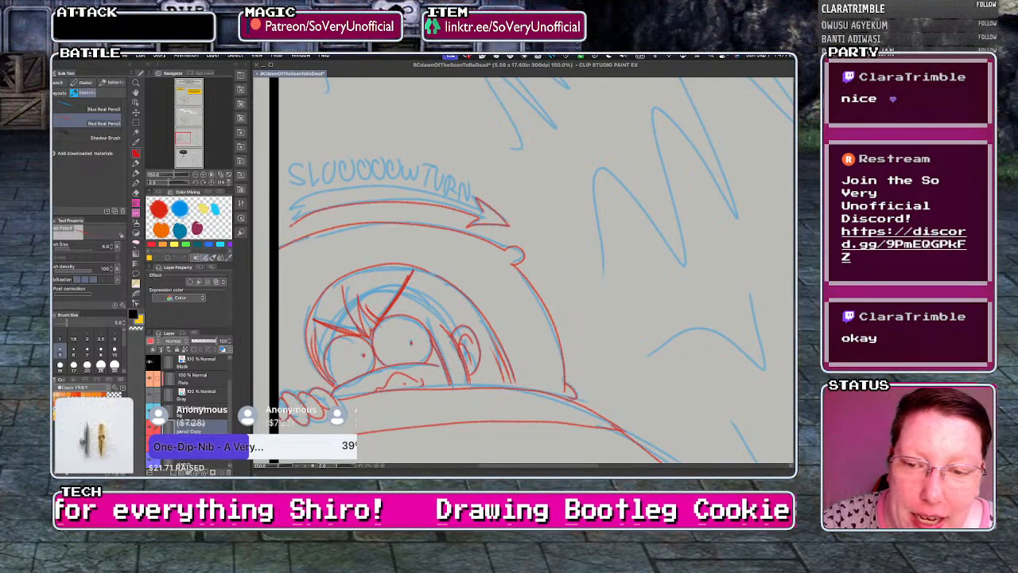
mouse_move(301, 213)
left_mouse_down()
mouse_move(289, 226)
mouse_move(355, 189)
mouse_move(482, 211)
left_mouse_up()
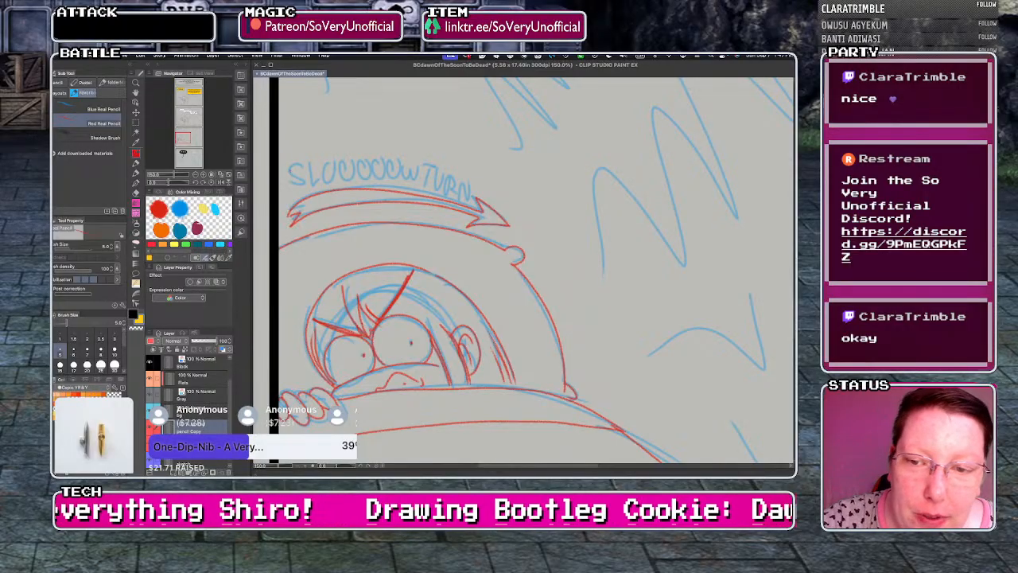
key("ctrl+z")
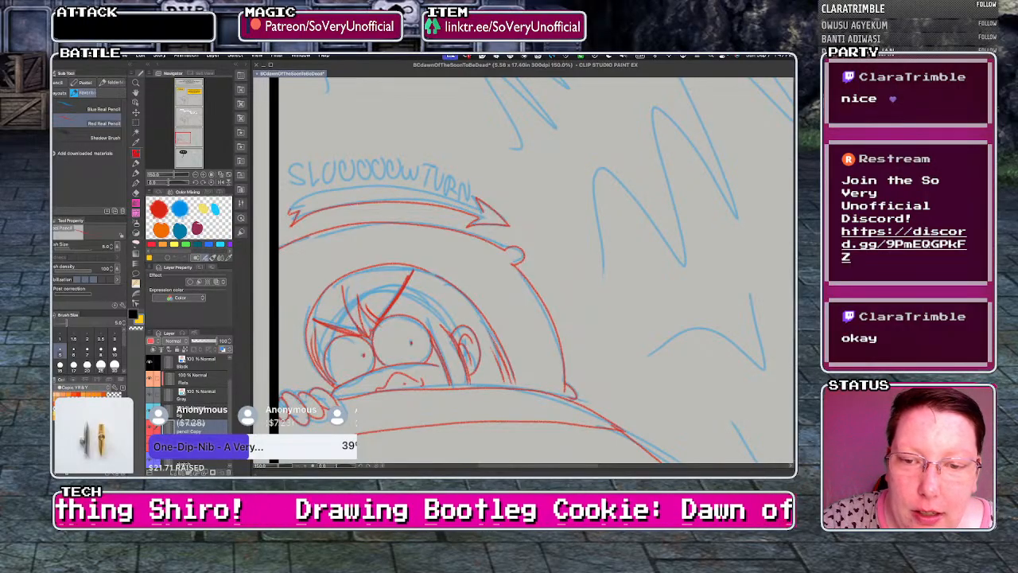
mouse_move(290, 212)
left_mouse_down()
mouse_move(440, 198)
mouse_move(483, 212)
left_mouse_up()
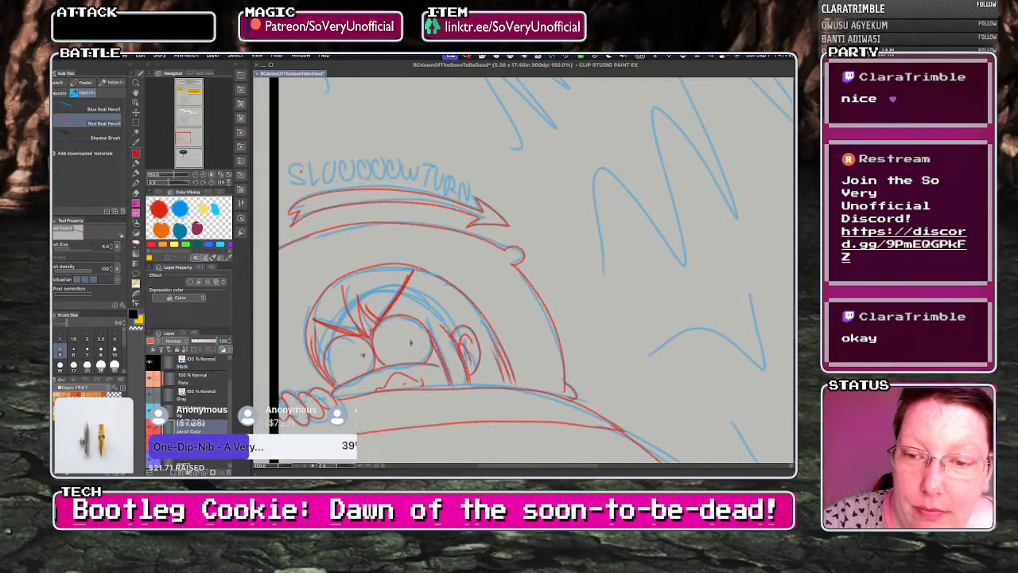
- Letter the stretched-out "SLOW TURN" text in red along the curve above the motion arrow
mouse_move(301, 167)
left_mouse_down()
mouse_move(289, 187)
mouse_move(319, 189)
left_mouse_up()
mouse_move(326, 169)
left_mouse_down()
mouse_move(323, 176)
mouse_move(356, 170)
mouse_move(366, 183)
left_mouse_up()
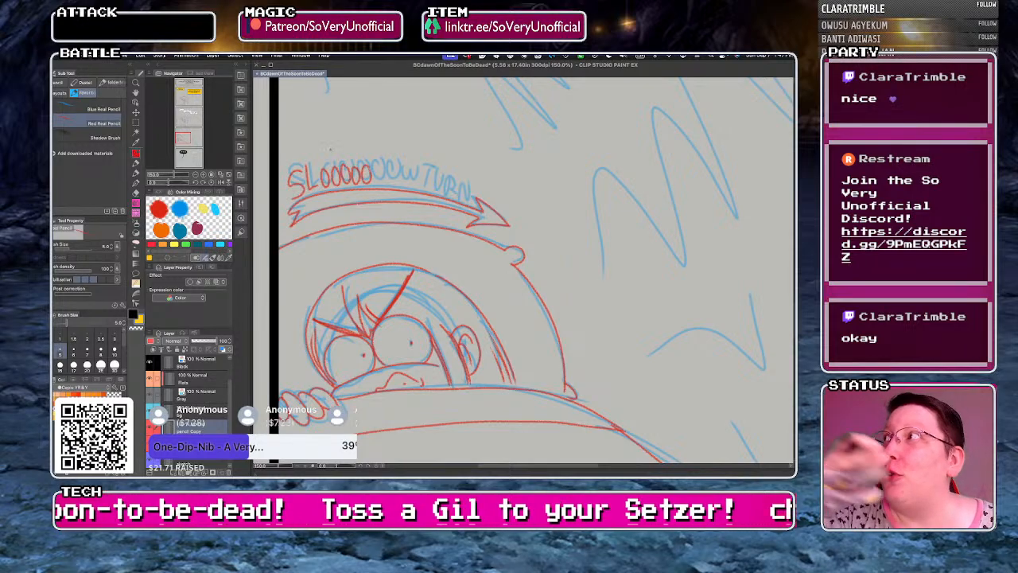
mouse_move(373, 176)
left_mouse_down()
mouse_move(429, 186)
mouse_move(442, 173)
left_mouse_up()
mouse_move(437, 172)
left_mouse_down()
mouse_move(436, 190)
mouse_move(467, 180)
left_mouse_up()
- Trace the curly-haired character's round glasses lens, the line across it, the small eye and the glasses arm in the third panel
scroll(285, 250, "down", 3)
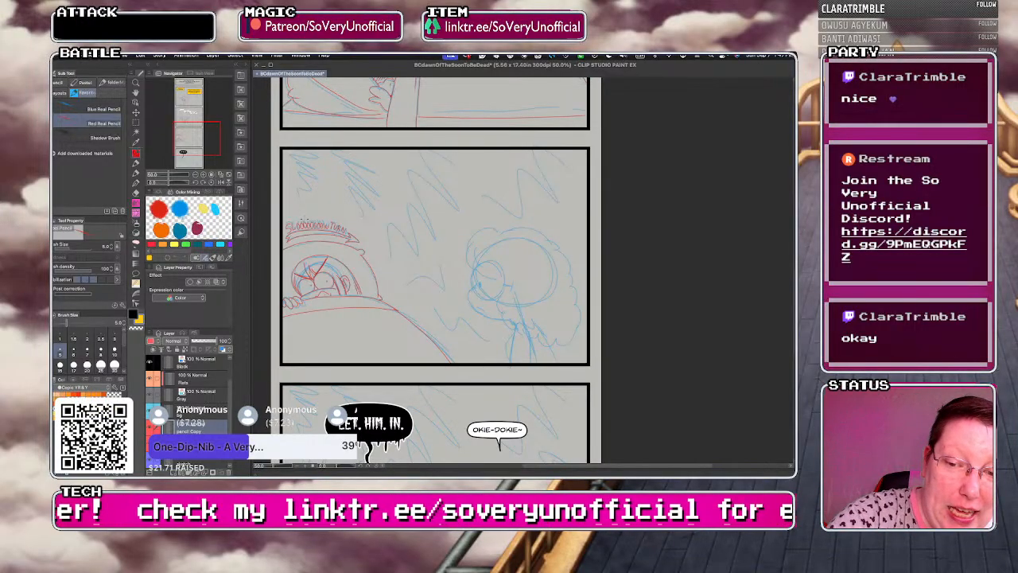
scroll(473, 286, "up", 4)
mouse_move(463, 275)
left_mouse_down()
mouse_move(501, 336)
mouse_move(571, 327)
mouse_move(596, 248)
mouse_move(553, 191)
mouse_move(500, 199)
mouse_move(464, 266)
left_mouse_up()
left_click_drag(568, 264, 482, 209)
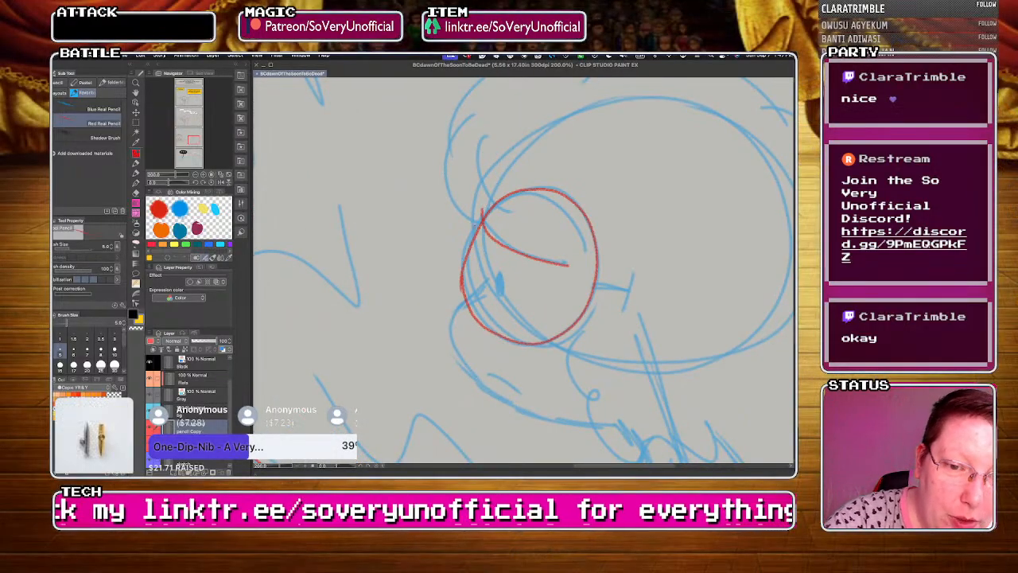
left_click_drag(497, 275, 499, 276)
mouse_move(597, 285)
left_mouse_down()
mouse_move(626, 289)
mouse_move(626, 308)
left_mouse_up()
- Trace the curly-haired character's curls beside the jaw, the arm and torso lines, and the face profile with the mouth
scroll(436, 276, "down", 3)
scroll(476, 305, "up", 1)
left_click_drag(483, 287, 482, 304)
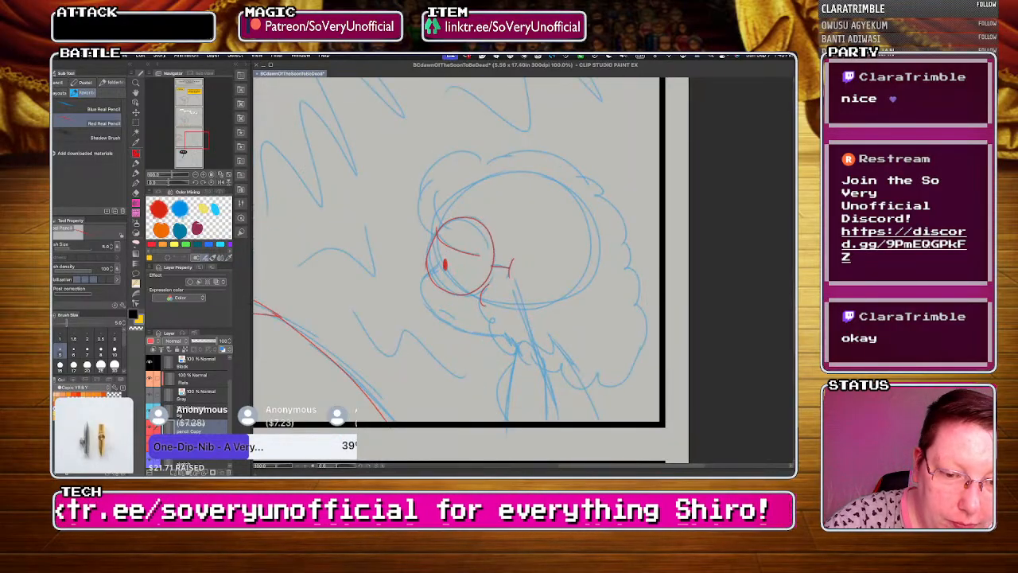
mouse_move(503, 344)
left_mouse_down()
mouse_move(542, 364)
mouse_move(509, 421)
left_mouse_up()
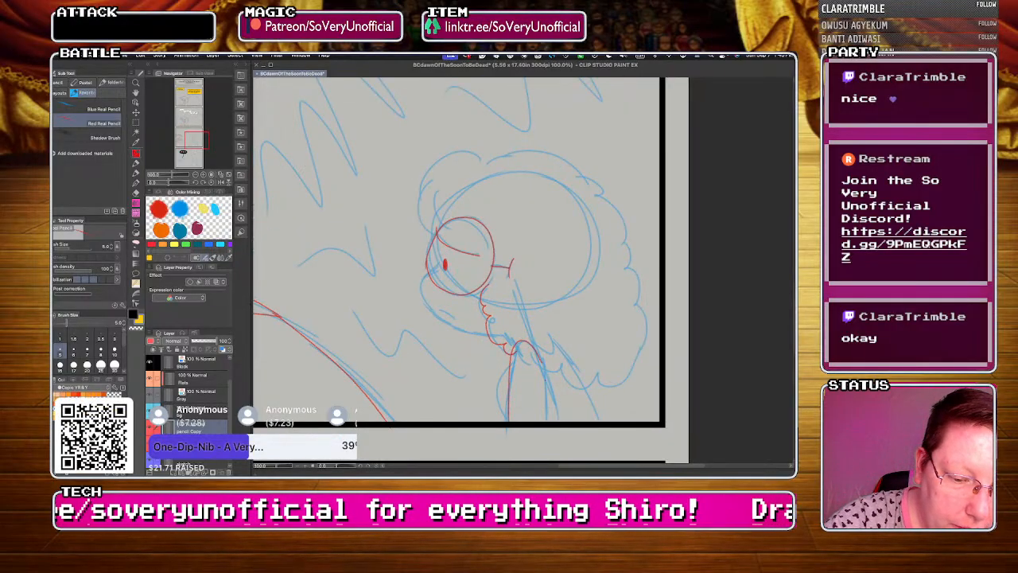
left_click_drag(544, 372, 547, 421)
mouse_move(510, 363)
left_mouse_down()
mouse_move(495, 385)
mouse_move(499, 420)
left_mouse_up()
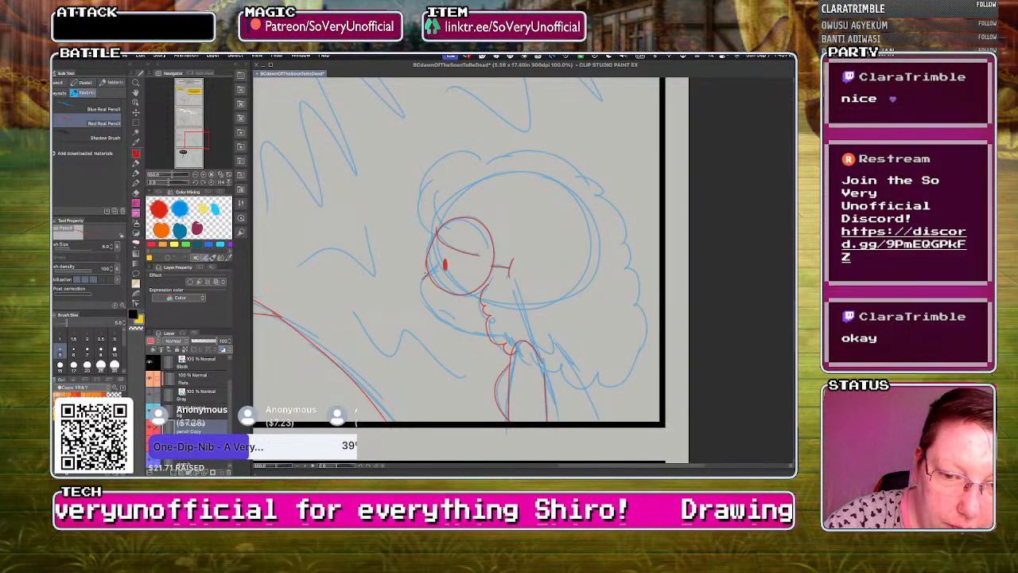
mouse_move(421, 293)
left_mouse_down()
mouse_move(486, 332)
mouse_move(456, 320)
left_mouse_up()
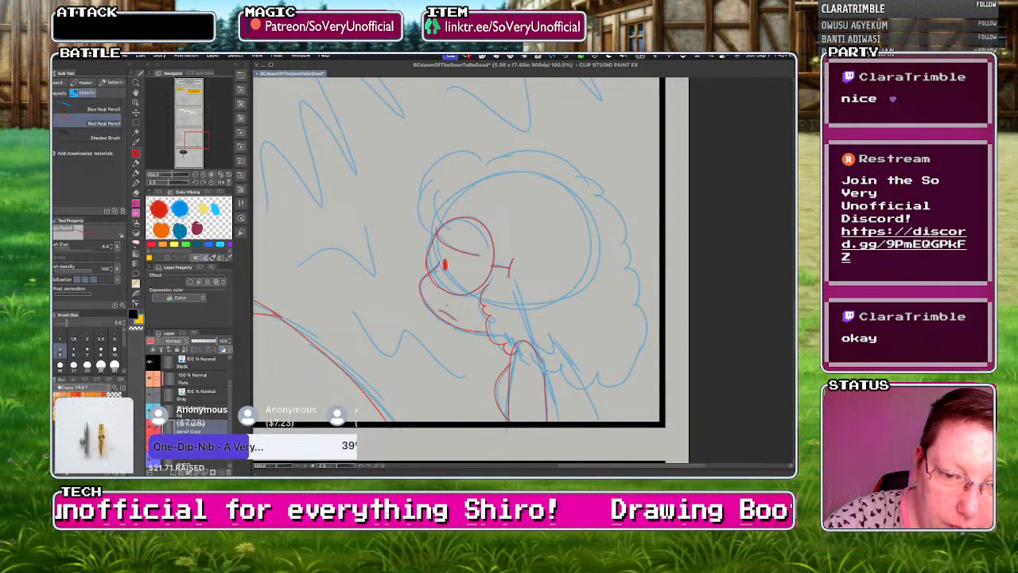
- Trace the curly-haired character's fringe, the scalloped outline of the big curly hair, and the back line beneath it
mouse_move(451, 154)
left_mouse_down()
mouse_move(422, 185)
mouse_move(419, 228)
mouse_move(466, 241)
left_mouse_up()
mouse_move(457, 224)
left_mouse_down()
mouse_move(487, 256)
mouse_move(479, 241)
mouse_move(497, 264)
left_mouse_up()
left_click_drag(494, 259, 485, 277)
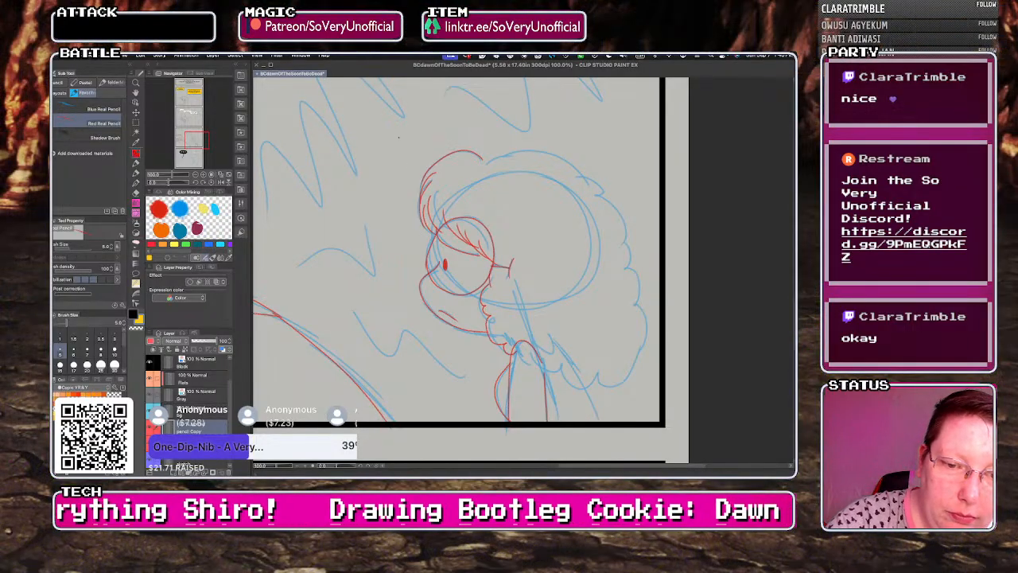
mouse_move(486, 161)
left_mouse_down()
mouse_move(590, 193)
mouse_move(625, 236)
mouse_move(641, 318)
mouse_move(612, 372)
left_mouse_up()
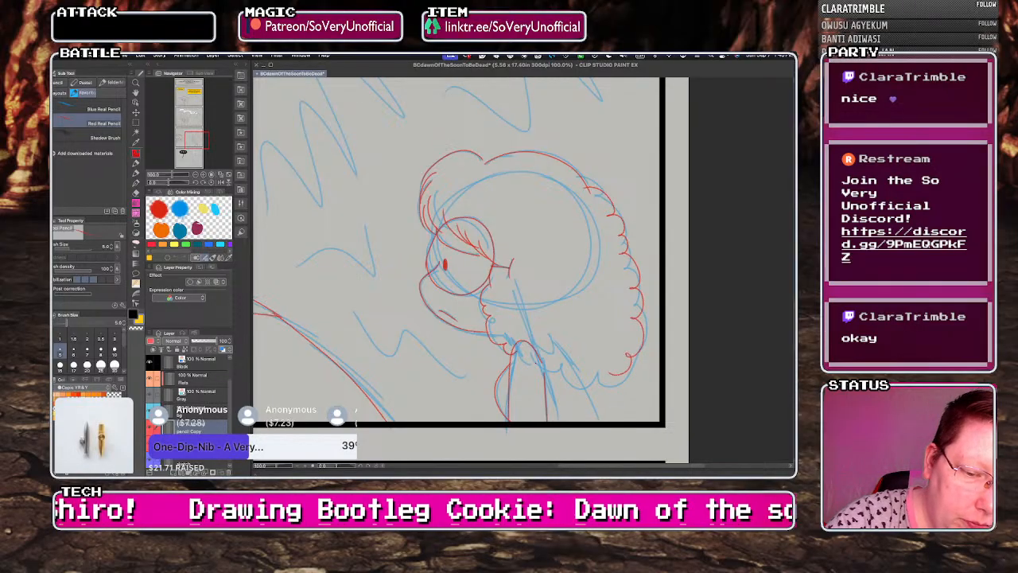
mouse_move(542, 363)
left_mouse_down()
mouse_move(546, 416)
mouse_move(574, 389)
mouse_move(628, 375)
mouse_move(585, 387)
mouse_move(598, 422)
left_mouse_up()
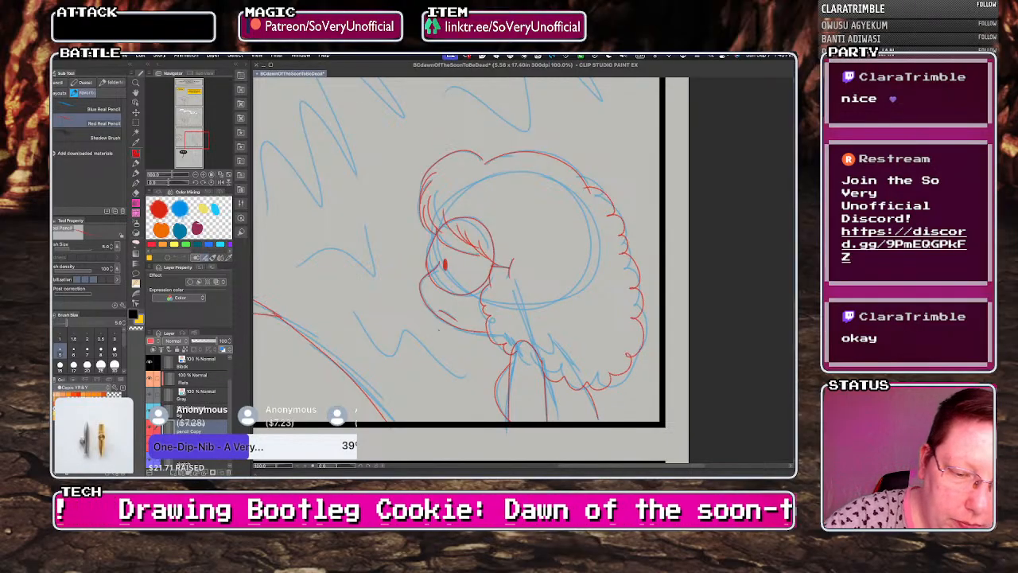
- Finish the curly-haired character's body with a red pencil line at the lower border of the third comic panel
left_click_drag(586, 387, 598, 421)
key("super+minus")
key("super+minus")
key("super+minus")
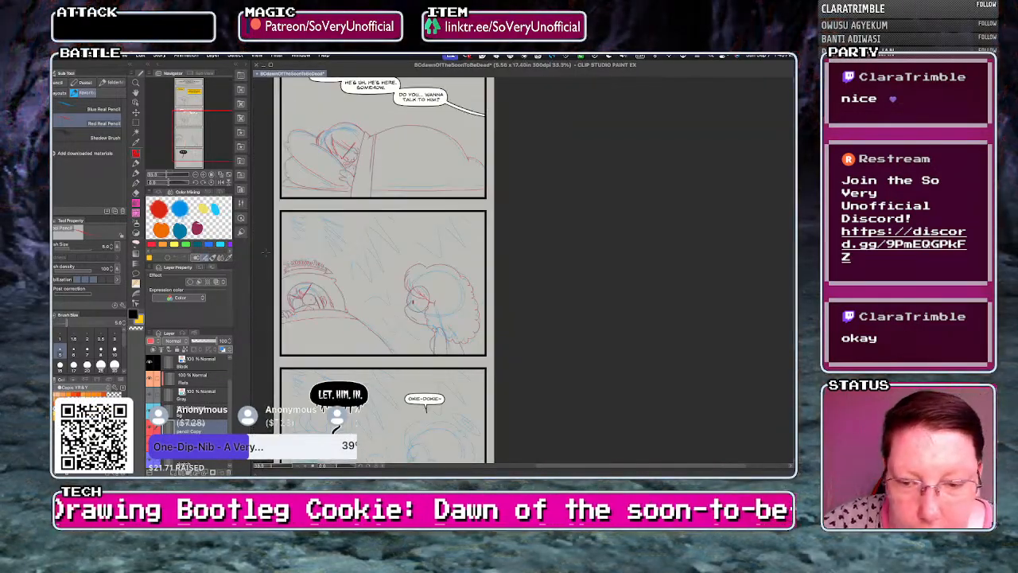
scroll(379, 320, "up", 1)
scroll(345, 278, "down", 4)
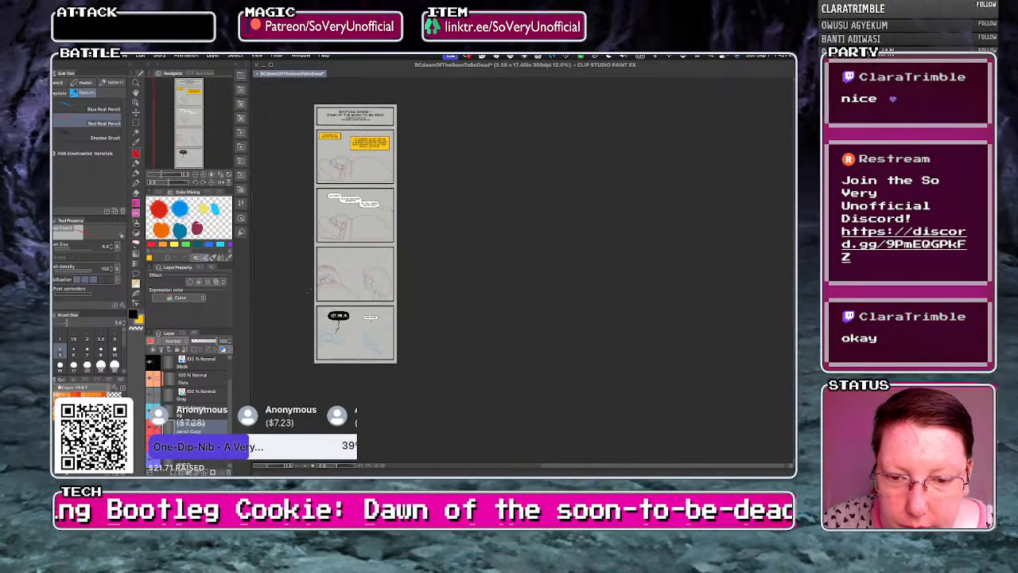
scroll(346, 282, "up", 3)
scroll(356, 280, "up", 2)
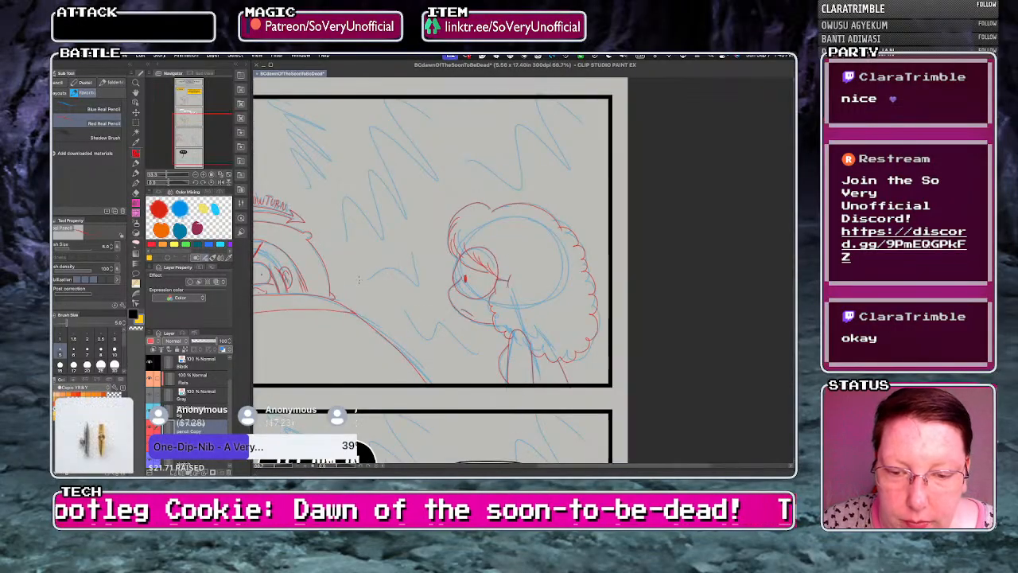
- Fill the third panel's background with red pencil zigzag scribbles around both characters, following the blue rough
left_click_drag(365, 279, 434, 262)
mouse_move(475, 192)
left_mouse_down()
mouse_move(524, 151)
mouse_move(582, 167)
left_mouse_up()
left_click_drag(549, 104, 606, 115)
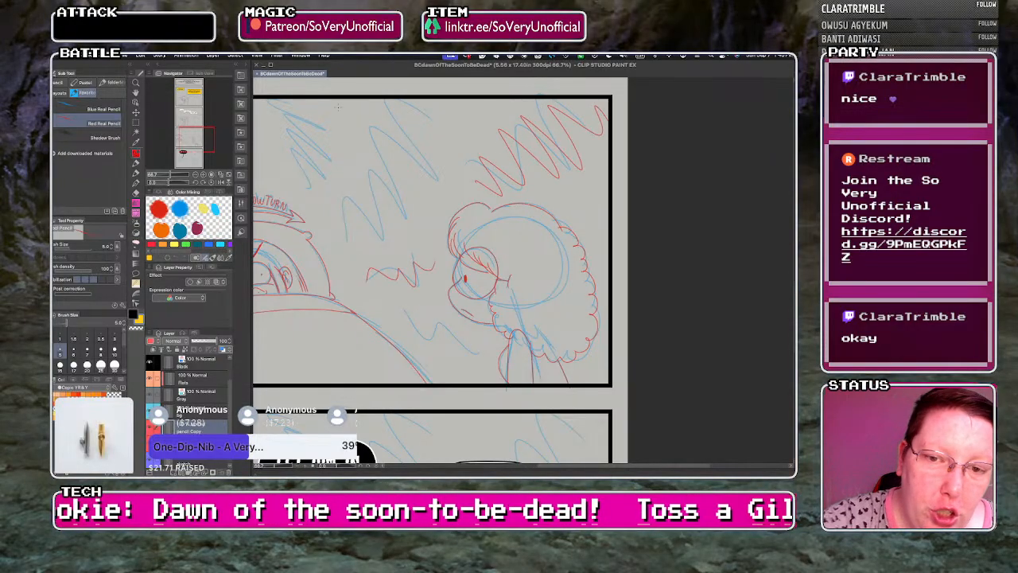
mouse_move(344, 237)
left_mouse_down()
mouse_move(409, 165)
mouse_move(429, 97)
left_mouse_up()
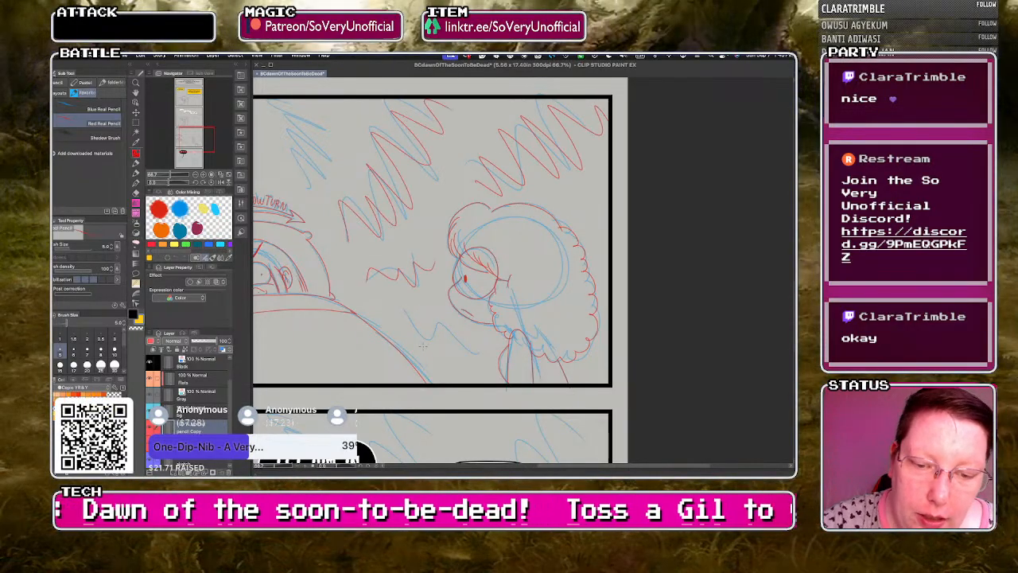
scroll(485, 350, "down", 2)
scroll(371, 253, "up", 1)
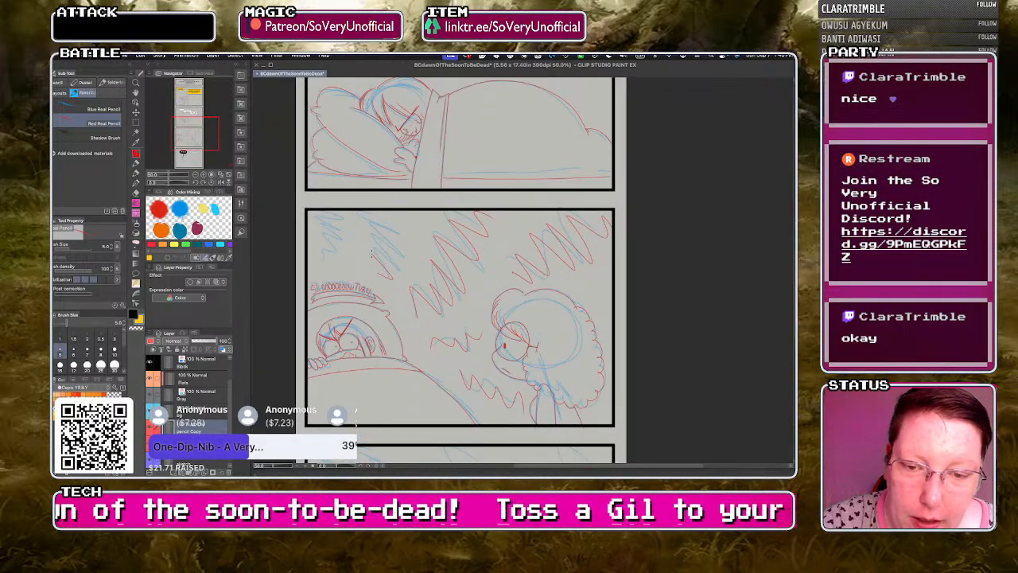
left_click_drag(371, 253, 430, 215)
mouse_move(318, 258)
left_mouse_down()
mouse_move(340, 240)
mouse_move(332, 216)
left_mouse_up()
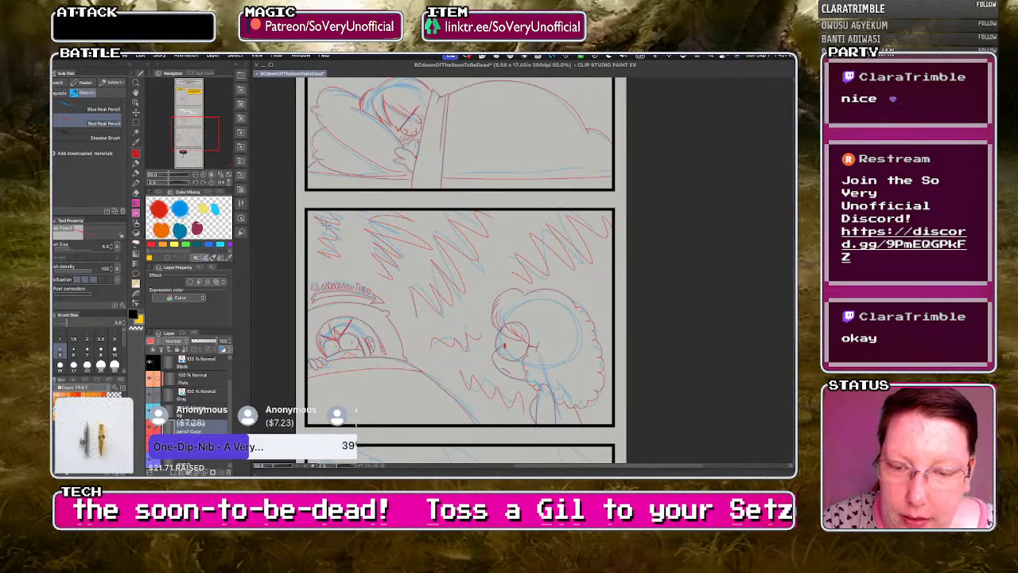
- Select the whole third panel along its border with a rectangular marquee
scroll(326, 226, "down", 4)
scroll(414, 266, "up", 3)
key("m")
scroll(388, 342, "down", 3)
scroll(308, 278, "up", 3)
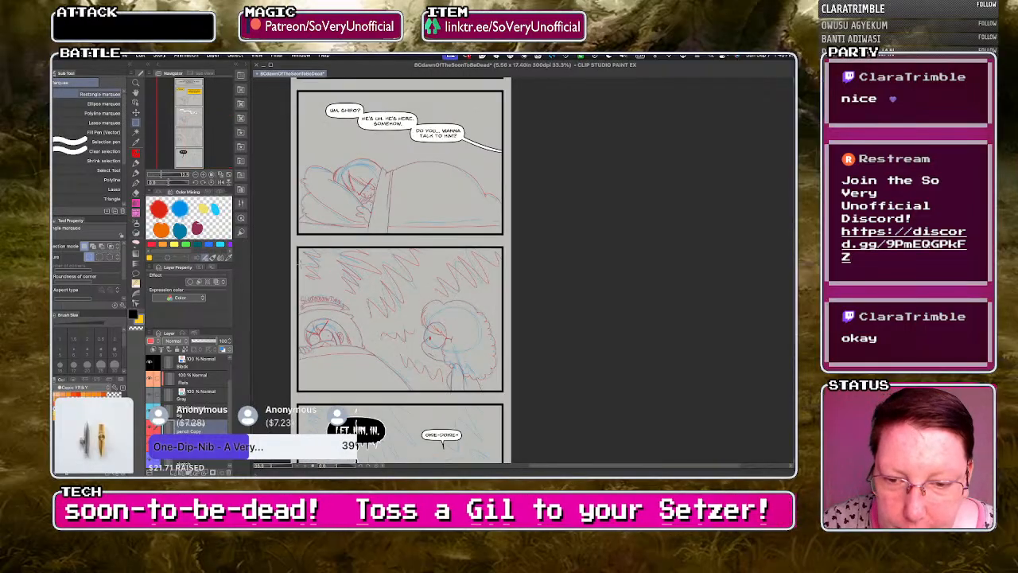
left_click_drag(298, 246, 503, 392)
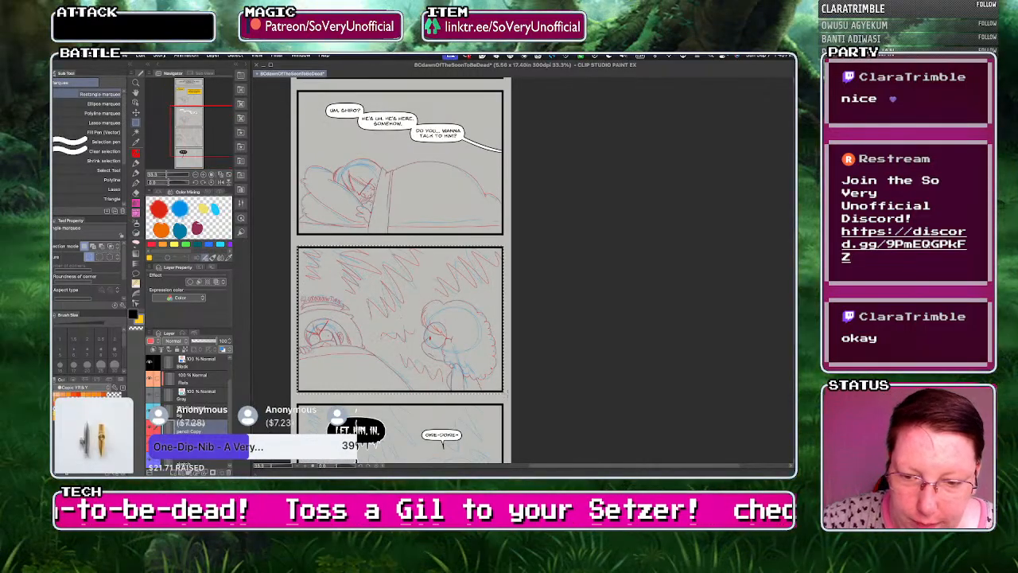
scroll(508, 394, "down", 3)
scroll(495, 453, "up", 3)
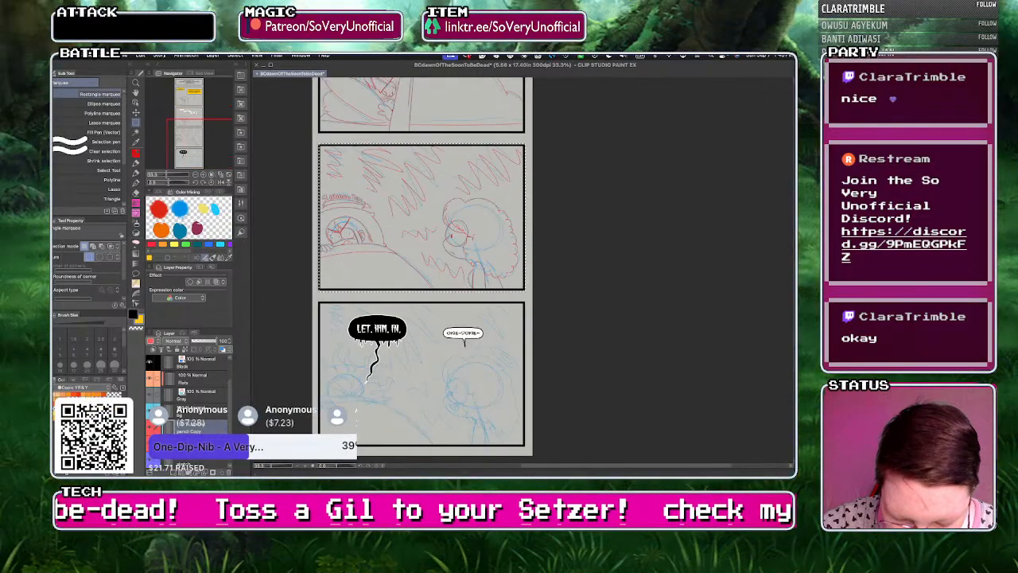
- Move a copy of the selected red pencil drawing straight down into the fourth panel and apply the transformation
key("ctrl+t")
key("Down")
key("Down")
key("Down")
key("Down")
key("Down")
key("Down")
key("Down")
key("Down")
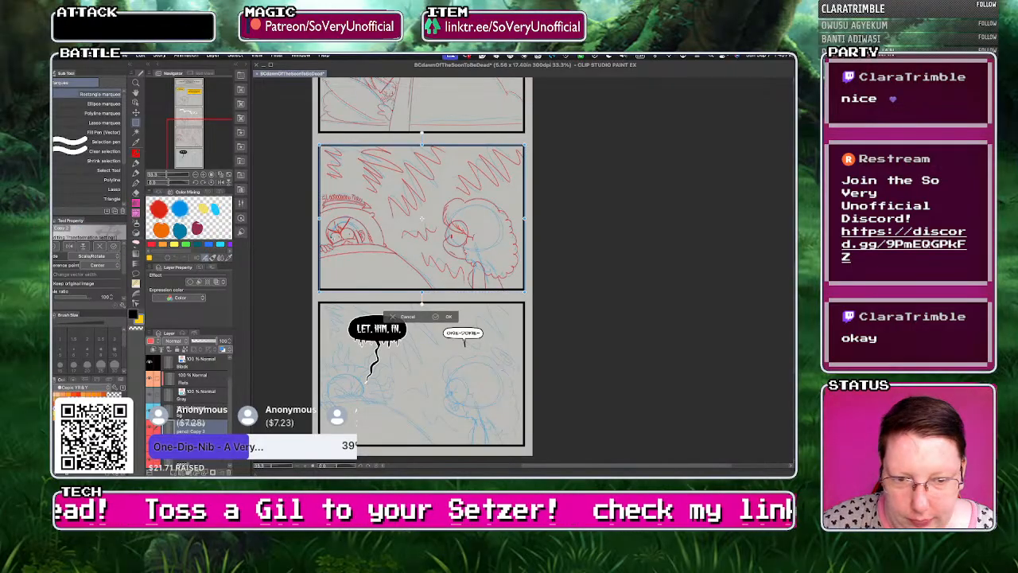
key("Down")
key("Down")
key("Down")
key("Down")
key("Down")
key("Down")
key("Down")
key("Down")
key("Down")
key("Down")
key("Down")
key("Down")
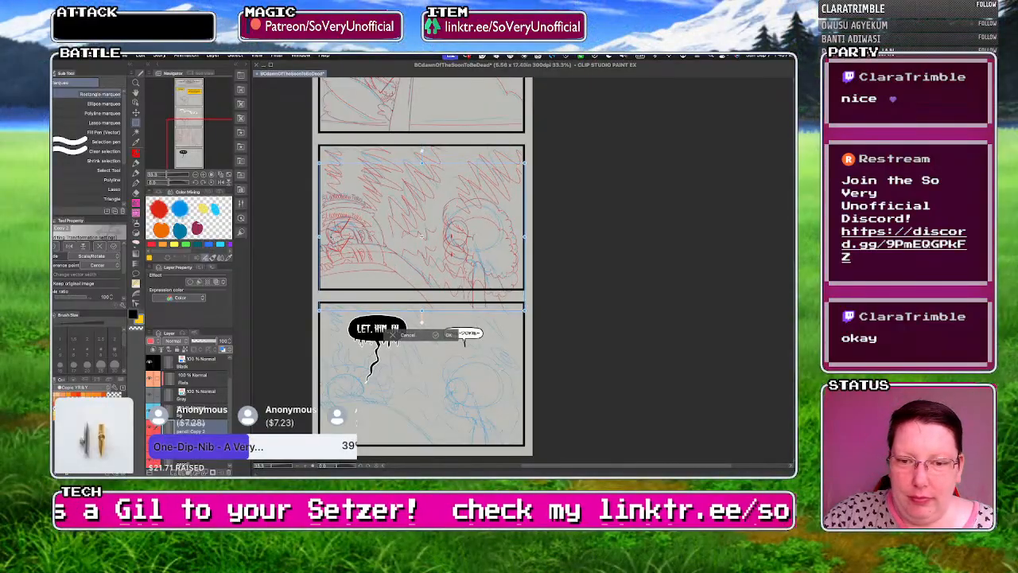
key("Down")
key("Down")
key("Down")
key("Down")
key("Down")
key("Down")
key("Down")
key("Down")
key("Down")
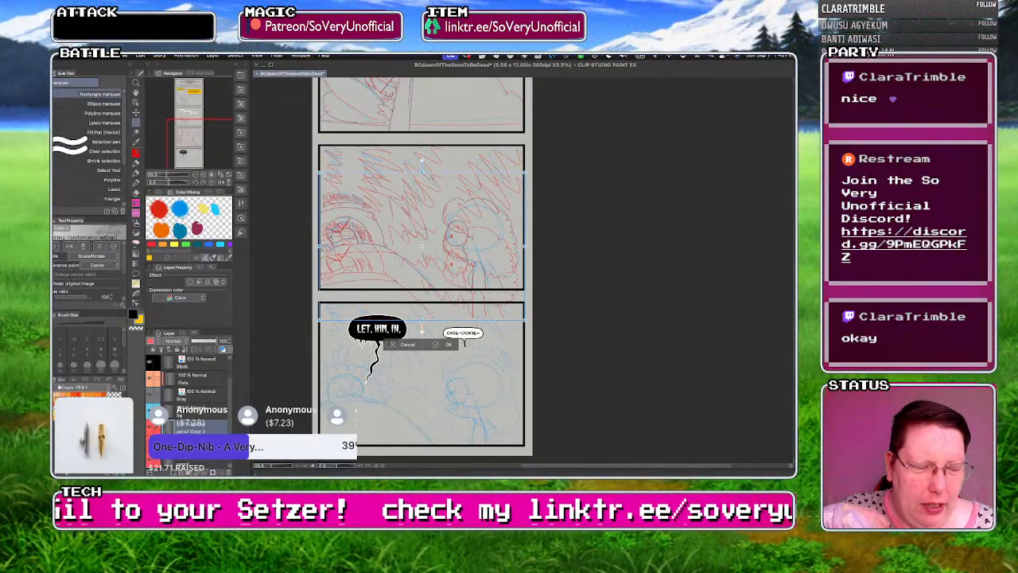
key("Down")
key("Down")
key("Down")
key("Down")
key("Down")
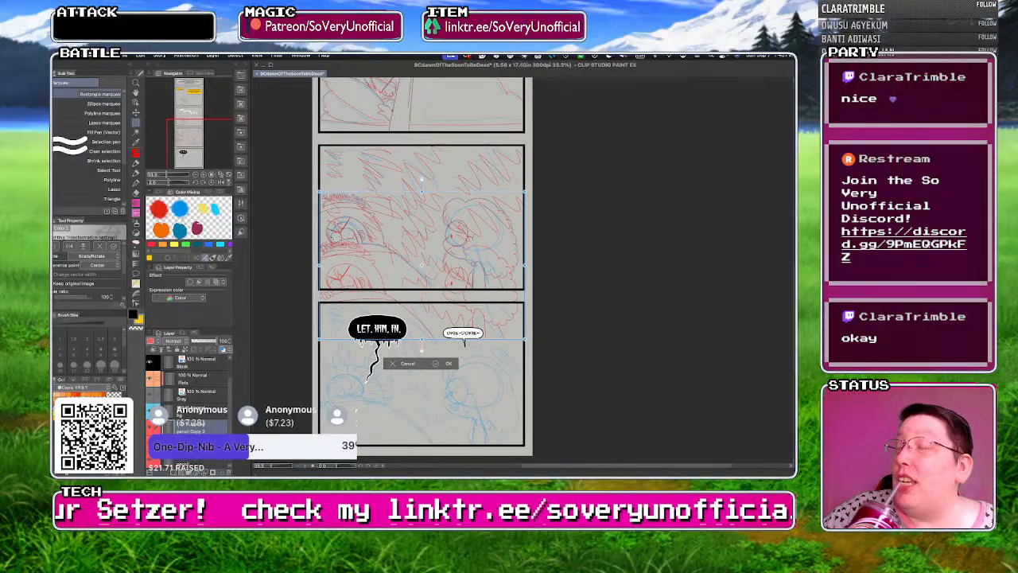
key("Down")
key("Down")
key("Down")
key("Down")
key("Down")
key("Down")
key("Down")
key("Down")
key("Down")
key("Down")
key("Down")
key("Down")
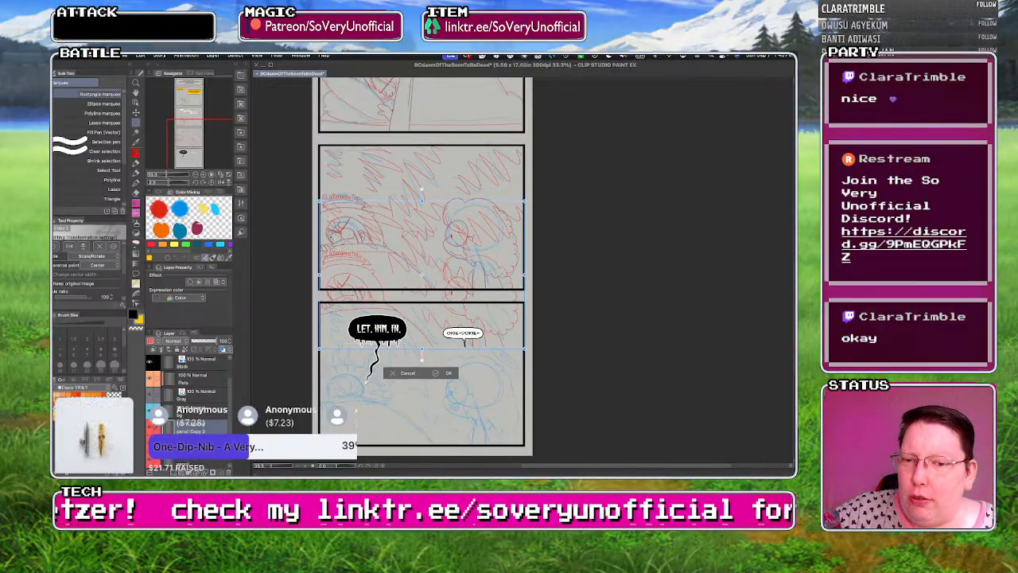
key("Down")
key("Down")
key("Down")
key("Down")
key("Down")
key("Down")
key("Down")
key("Down")
key("Down")
key("Down")
key("Down")
key("Down")
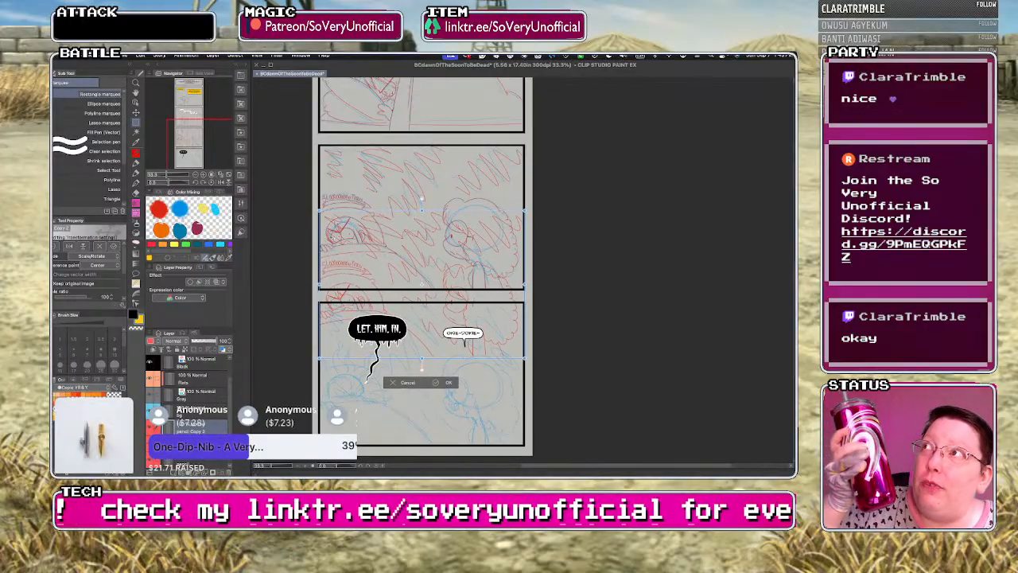
key("Down")
key("Down")
key("Down")
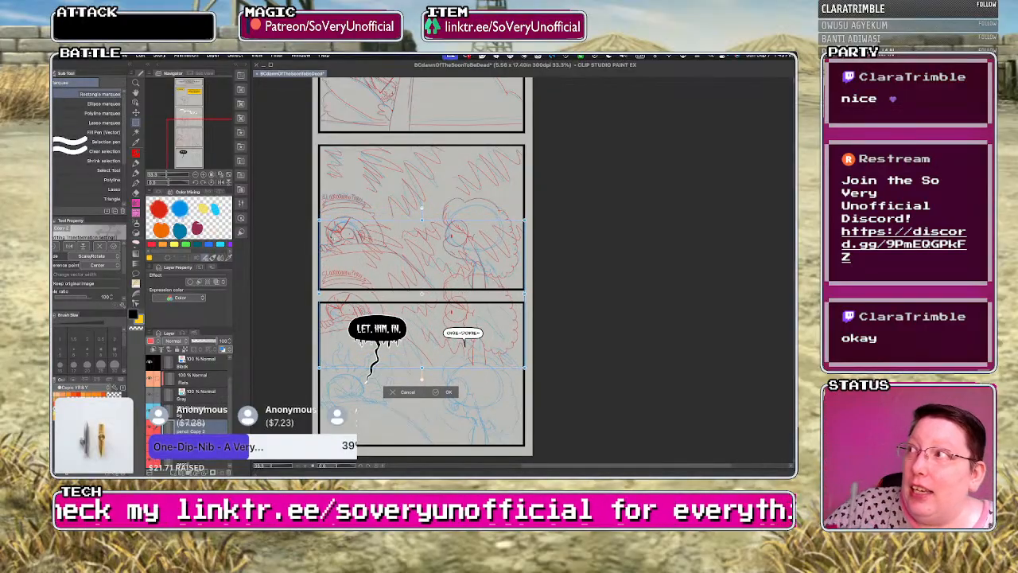
key("Down")
key("Down")
key("Down")
key("Down")
key("Down")
key("Down")
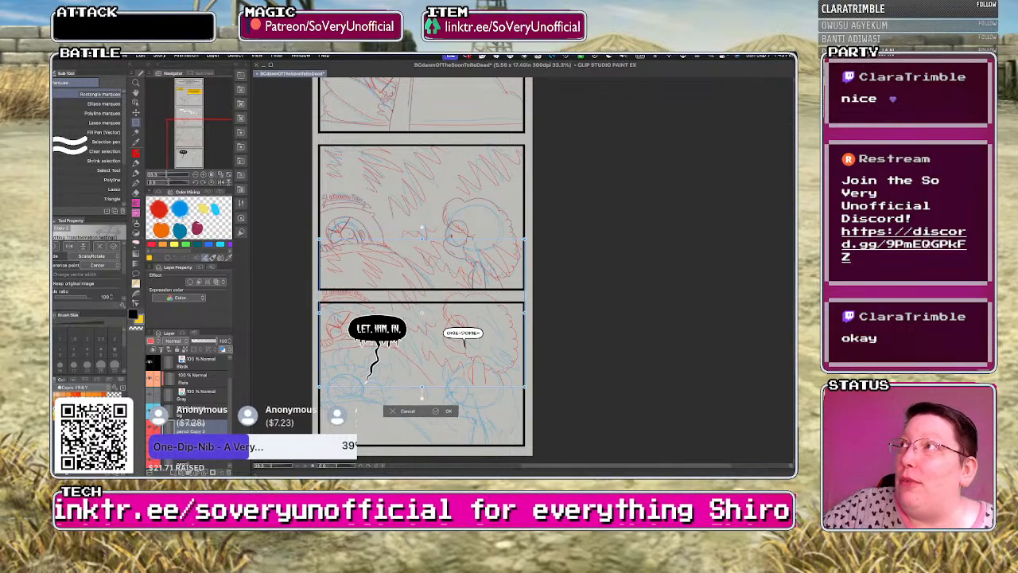
key("Down")
key("Down")
key("Down")
key("Down")
key("Down")
key("Down")
key("Down")
key("Down")
key("Down")
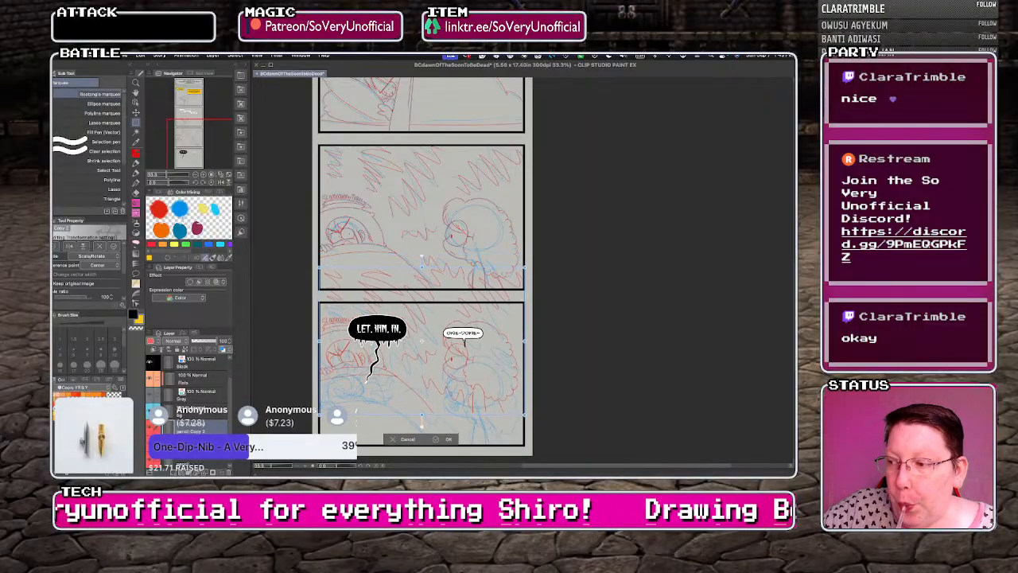
key("Down")
key("Down")
key("Down")
key("Down")
key("Down")
key("Down")
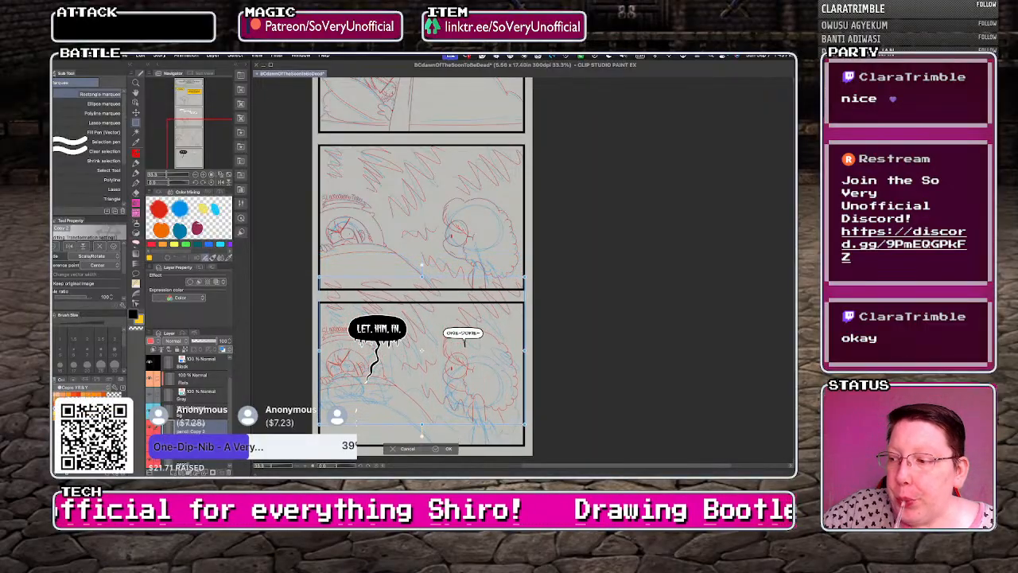
key("Down")
key("Down")
key("Down")
key("Down")
key("Down")
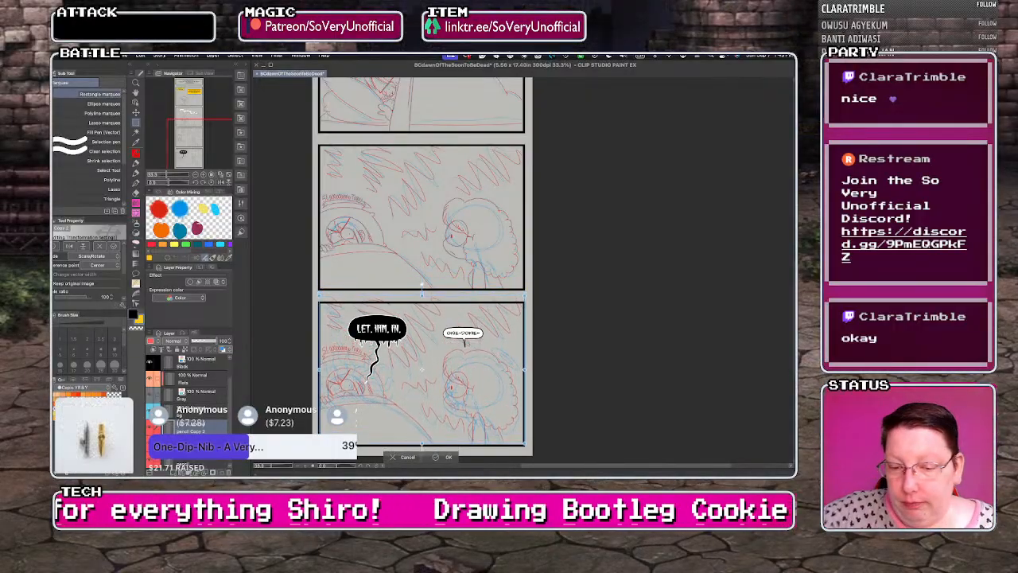
key("Down")
key("Down")
key("Down")
key("Down")
key("Down")
key("Down")
key("Down")
key("Down")
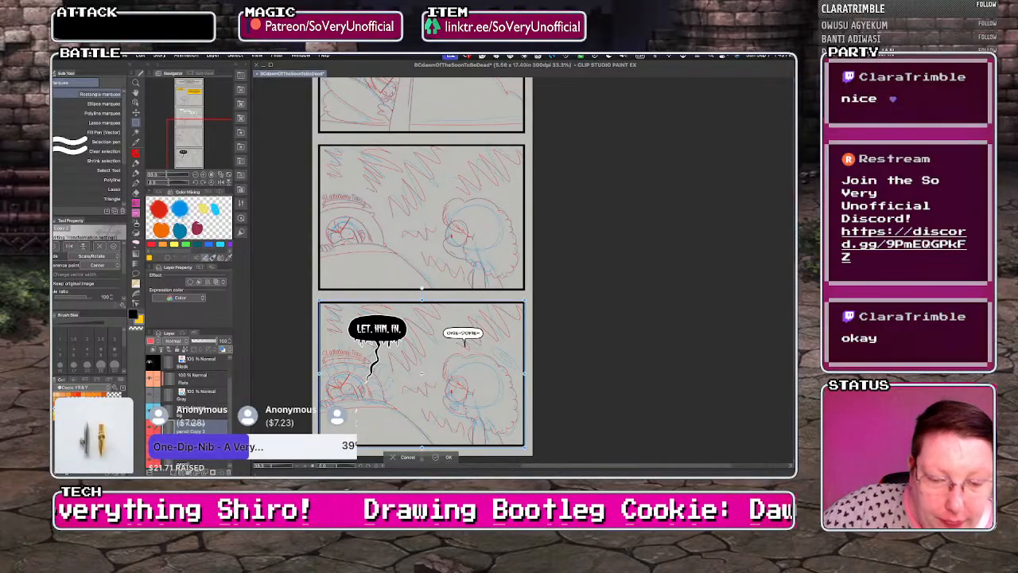
key("Down")
key("Down")
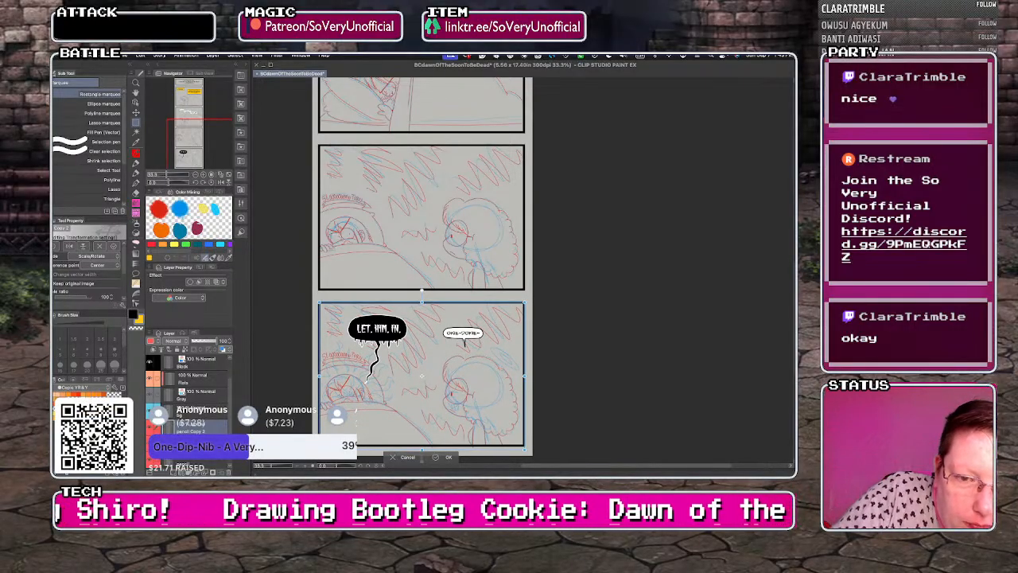
key("Return")
- Draw a lowered eyelid, brow lines and a wide toothy grin in red pencil on the fourth panel's curly-haired character
scroll(457, 389, "up", 3)
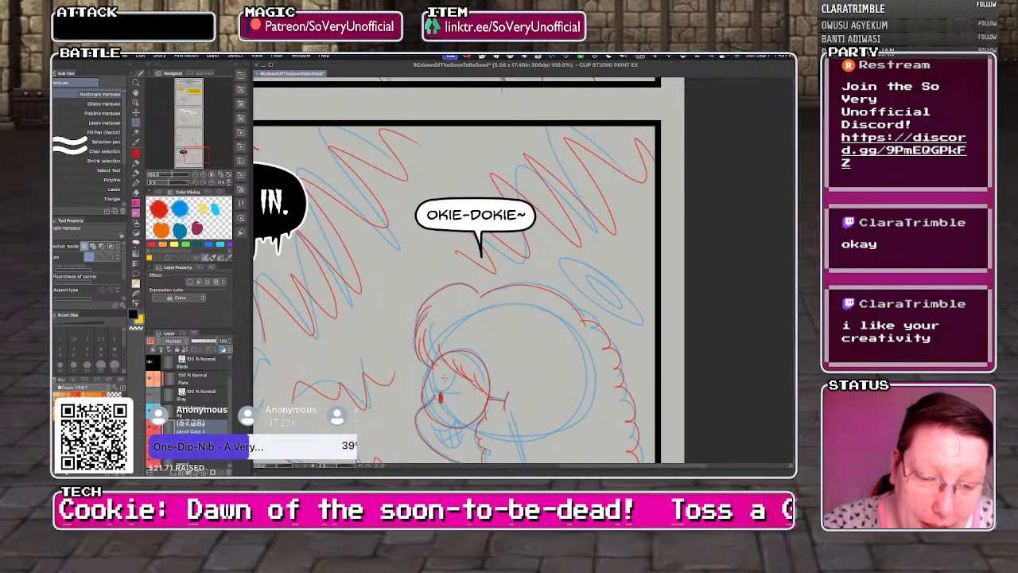
key("p")
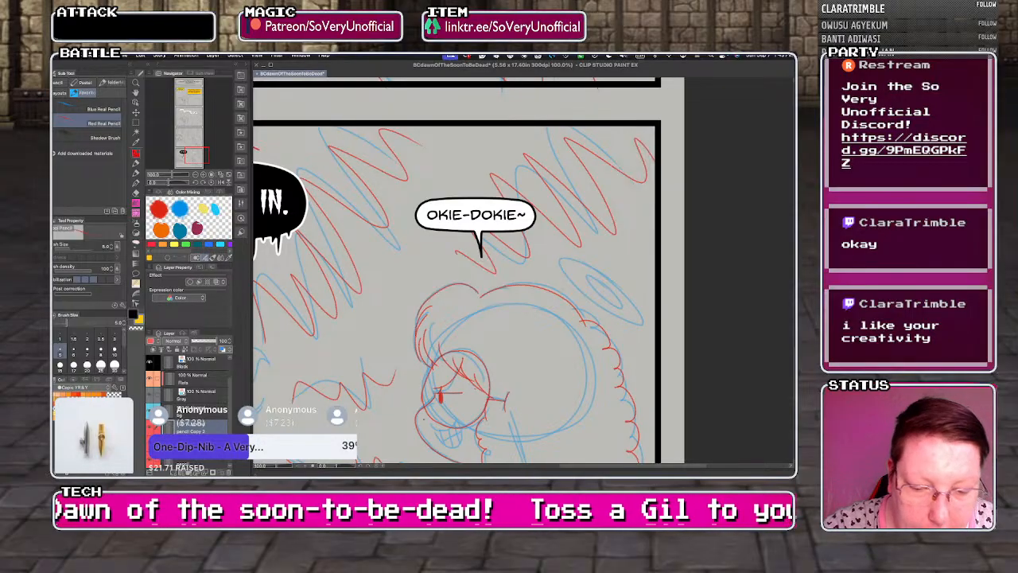
scroll(424, 419, "down", 1)
scroll(425, 419, "up", 3)
mouse_move(419, 367)
left_mouse_down()
mouse_move(465, 354)
mouse_move(478, 363)
mouse_move(423, 380)
left_mouse_up()
key("super+z")
mouse_move(467, 353)
left_mouse_down()
mouse_move(472, 363)
mouse_move(428, 387)
left_mouse_up()
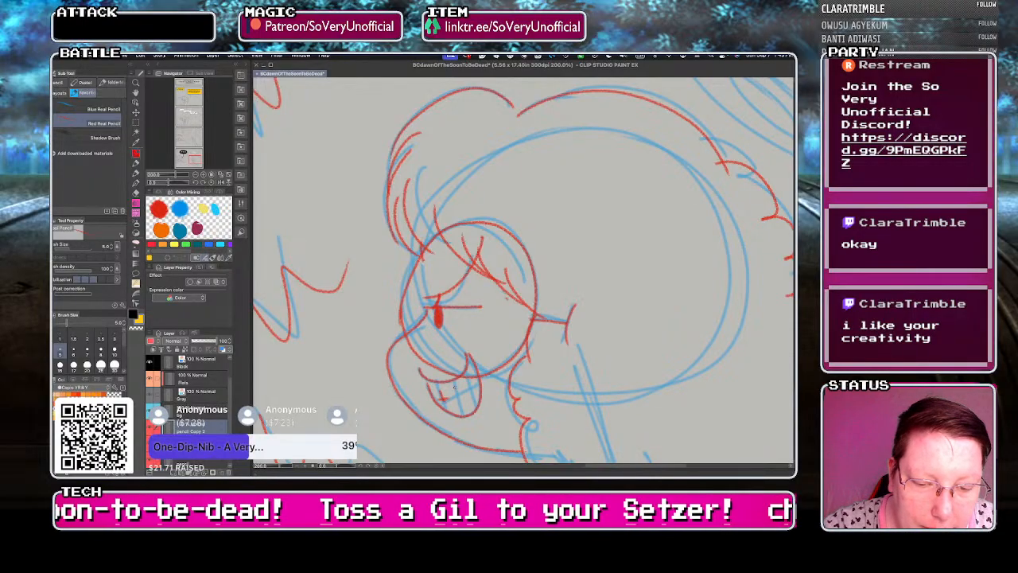
key("super+z")
key("super+z")
key("super+z")
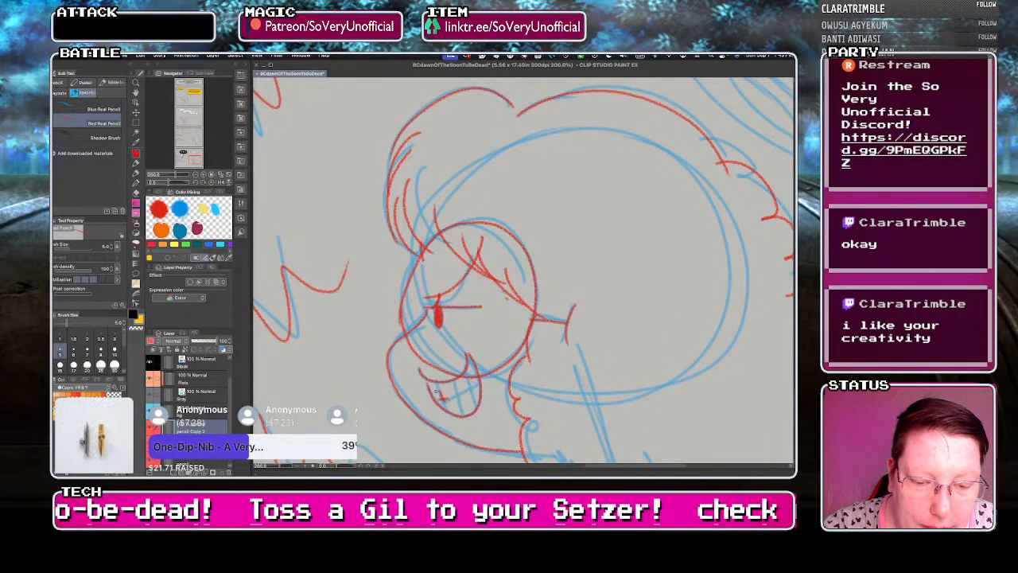
mouse_move(466, 371)
left_mouse_down()
mouse_move(476, 410)
mouse_move(441, 389)
mouse_move(451, 401)
mouse_move(480, 387)
mouse_move(435, 393)
left_mouse_up()
scroll(400, 349, "down", 3)
scroll(422, 343, "up", 3)
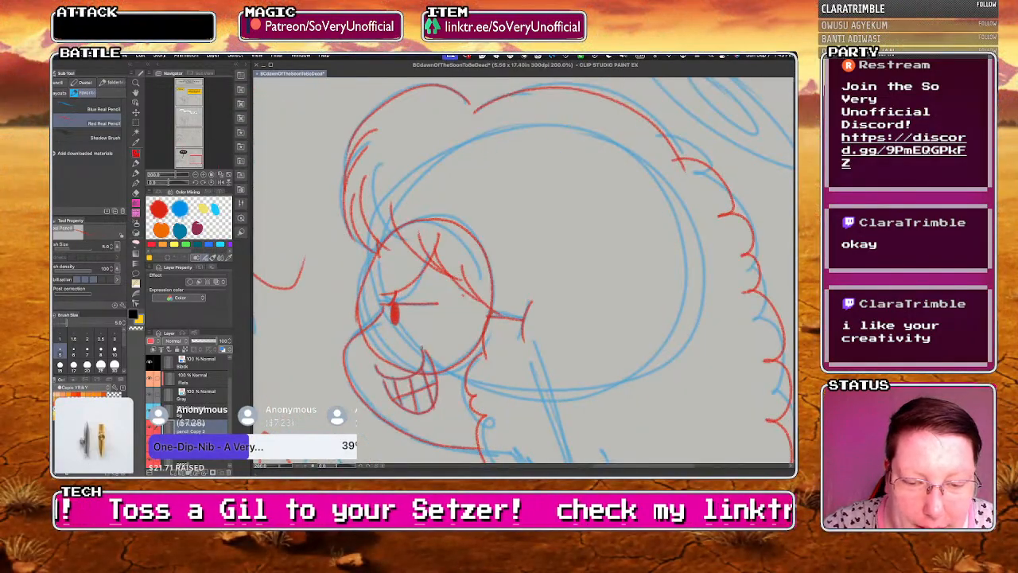
- Trace the nested slanted ovals beside the curly hair in the fourth panel with the red pencil
scroll(397, 349, "down", 3)
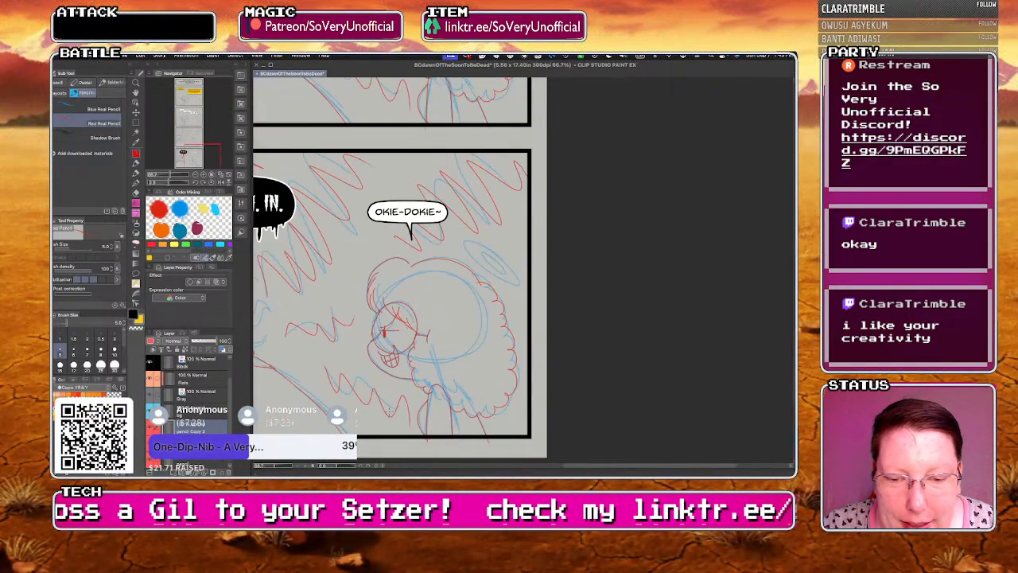
scroll(398, 350, "down", 2)
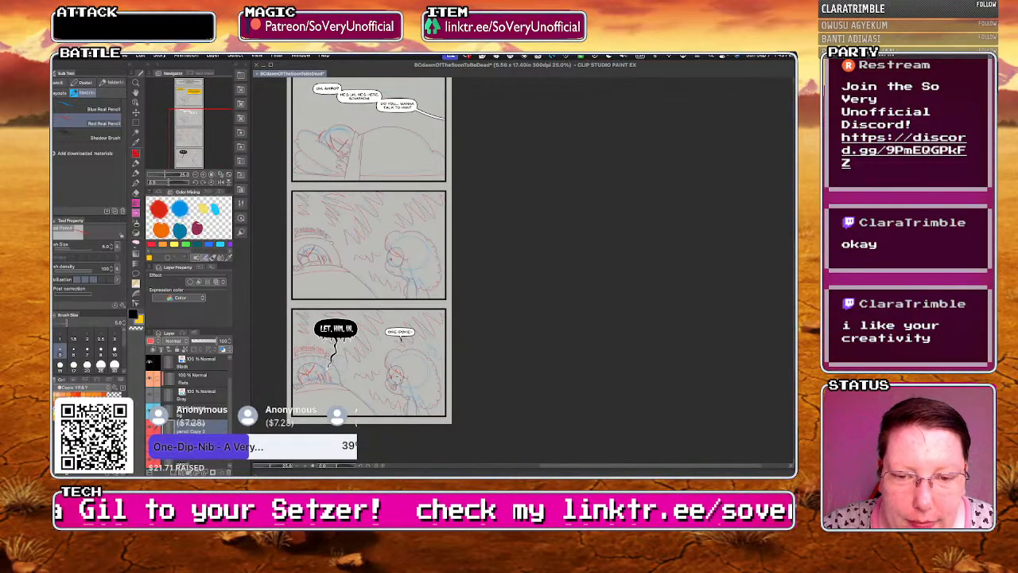
scroll(382, 262, "up", 4)
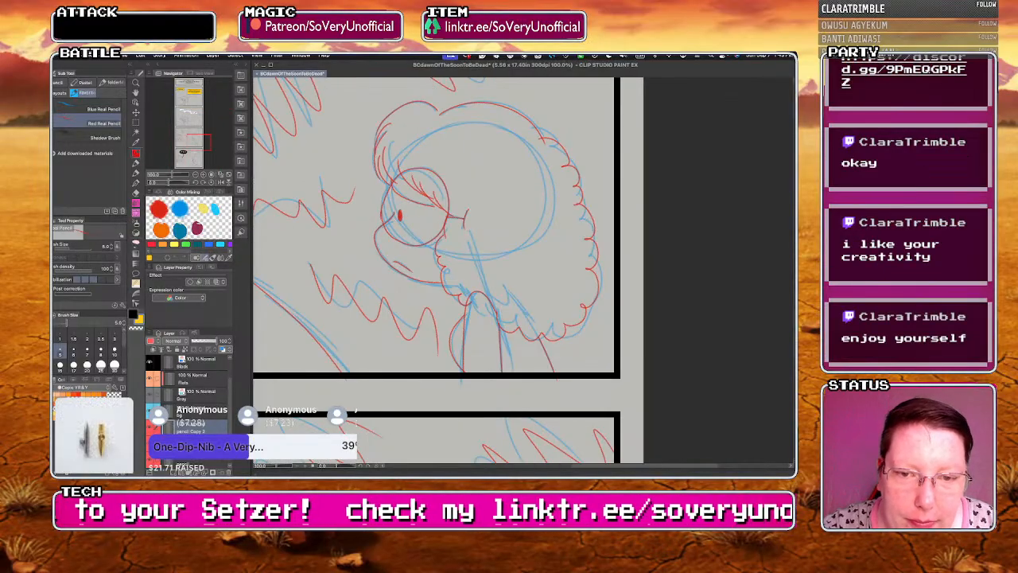
scroll(380, 282, "down", 4)
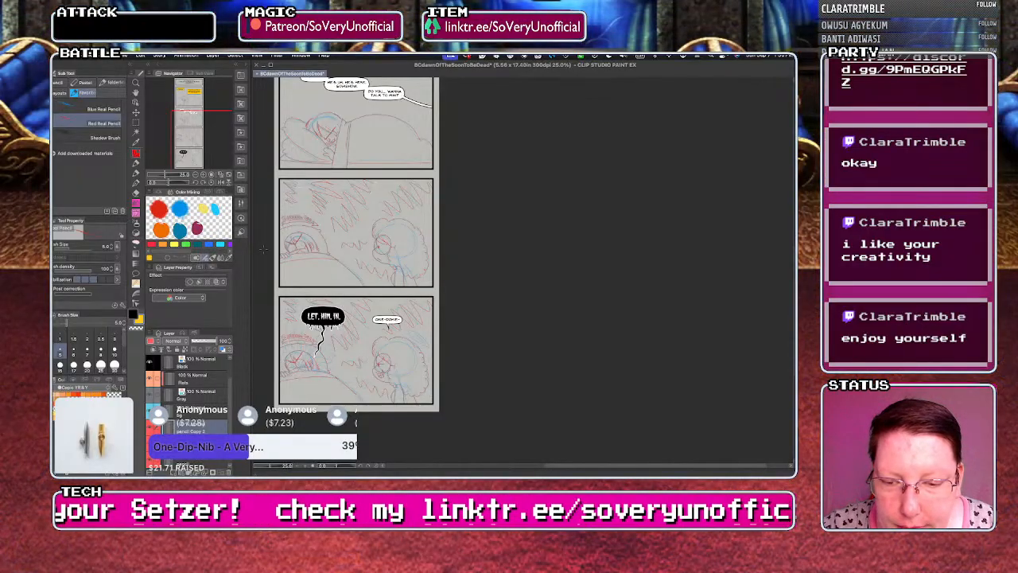
scroll(416, 339, "up", 6)
mouse_move(355, 283)
left_mouse_down()
mouse_move(409, 338)
mouse_move(511, 377)
mouse_move(362, 262)
mouse_move(410, 319)
mouse_move(480, 360)
mouse_move(404, 296)
left_mouse_up()
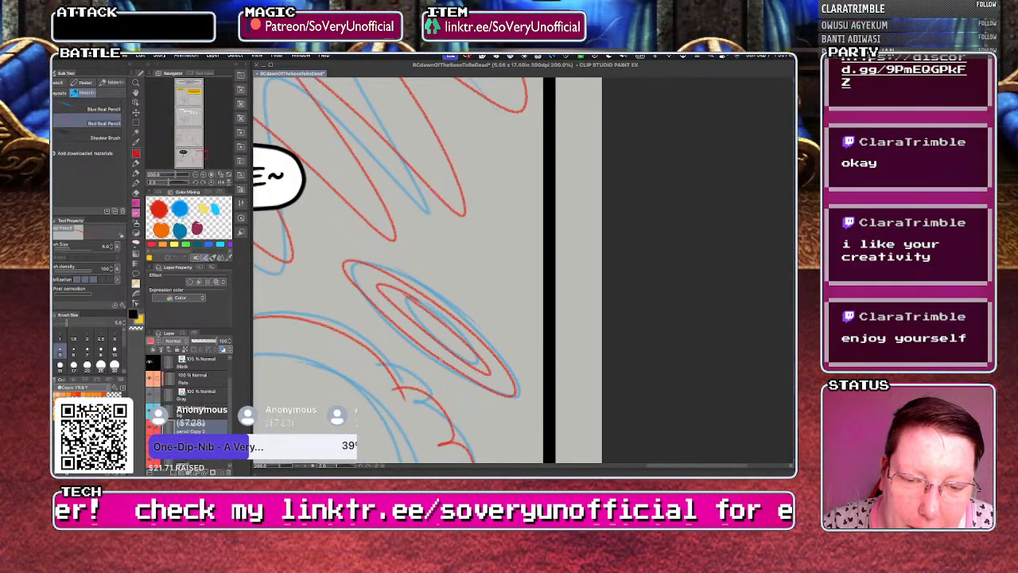
- Hide the blue rough sketch and review the red pencils in the last two panels
scroll(308, 316, "down", 3)
scroll(309, 317, "down", 5)
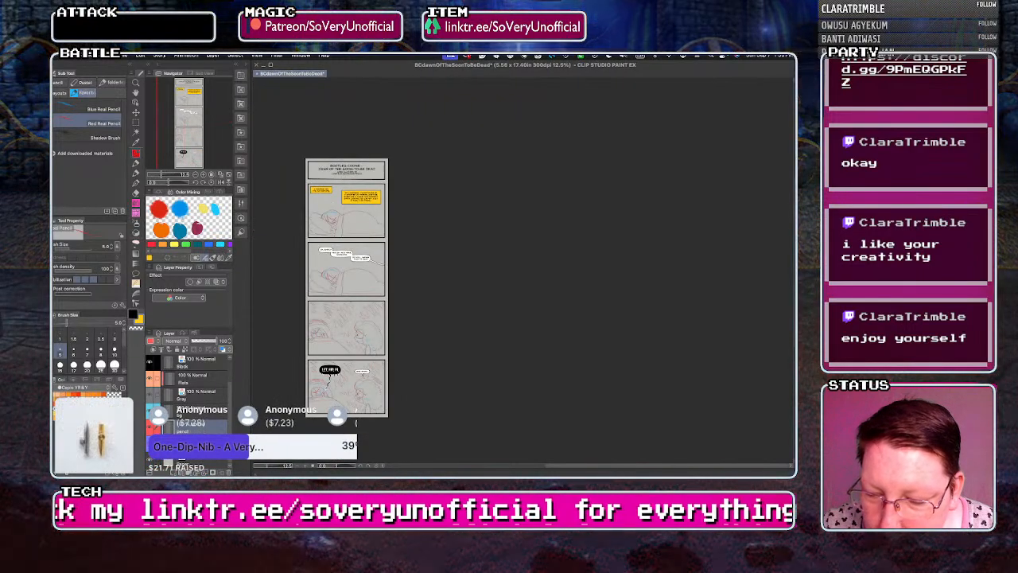
scroll(302, 382, "up", 3)
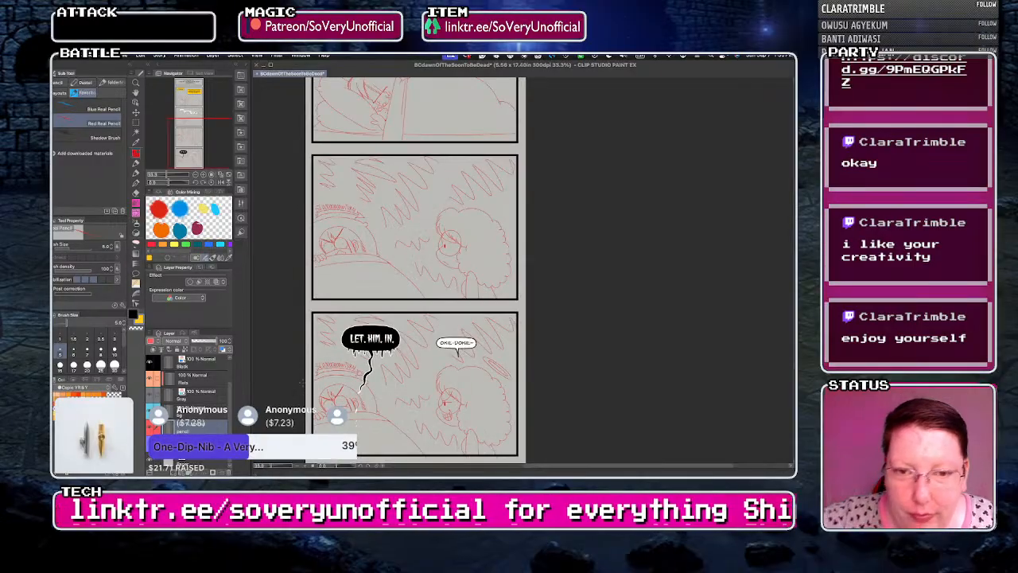
- Make the inks layer active and switch to the Inker - The Natural pen
scroll(302, 382, "down", 1)
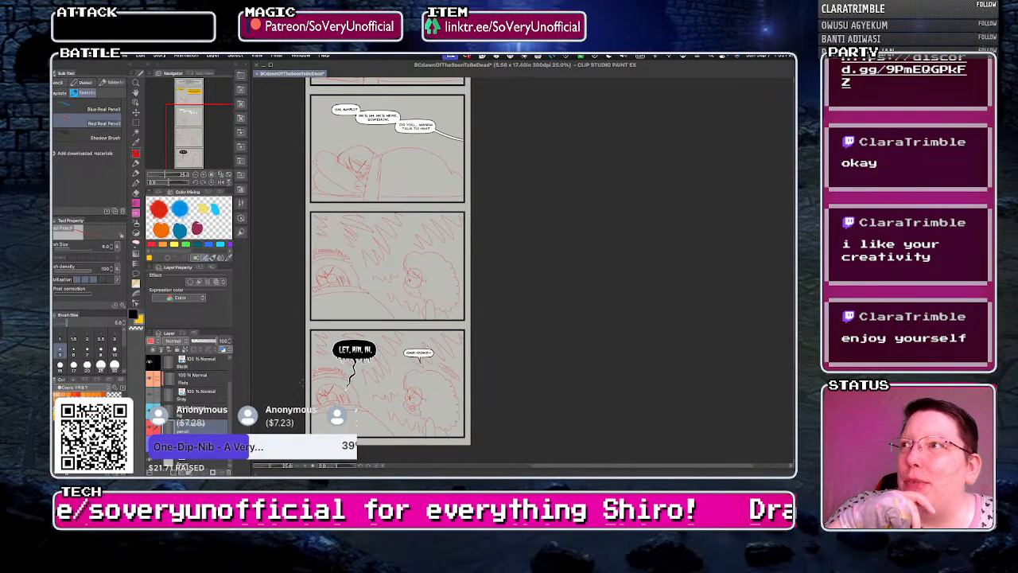
scroll(362, 271, "down", 2)
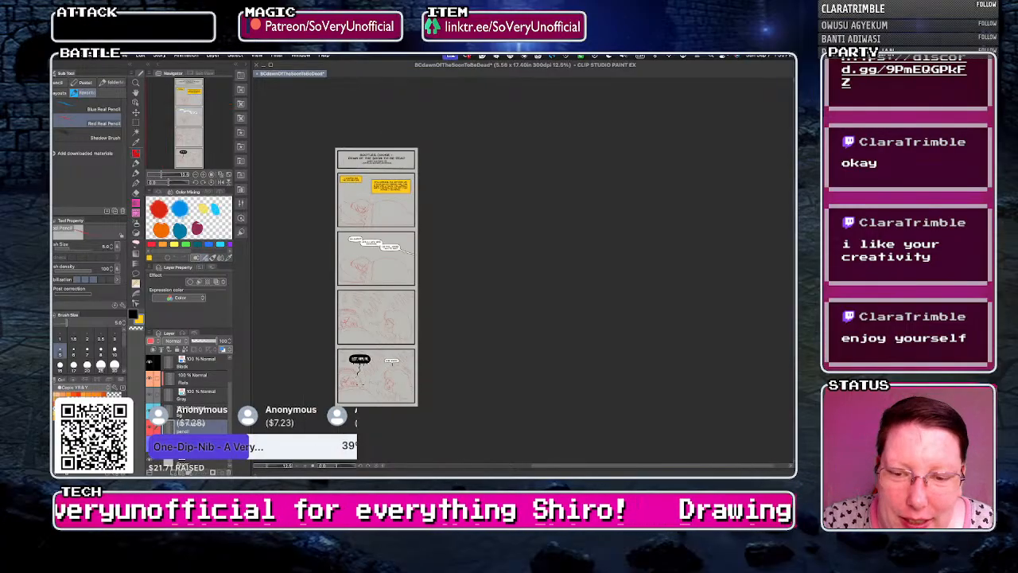
left_click_drag(230, 406, 230, 382)
left_click(204, 381)
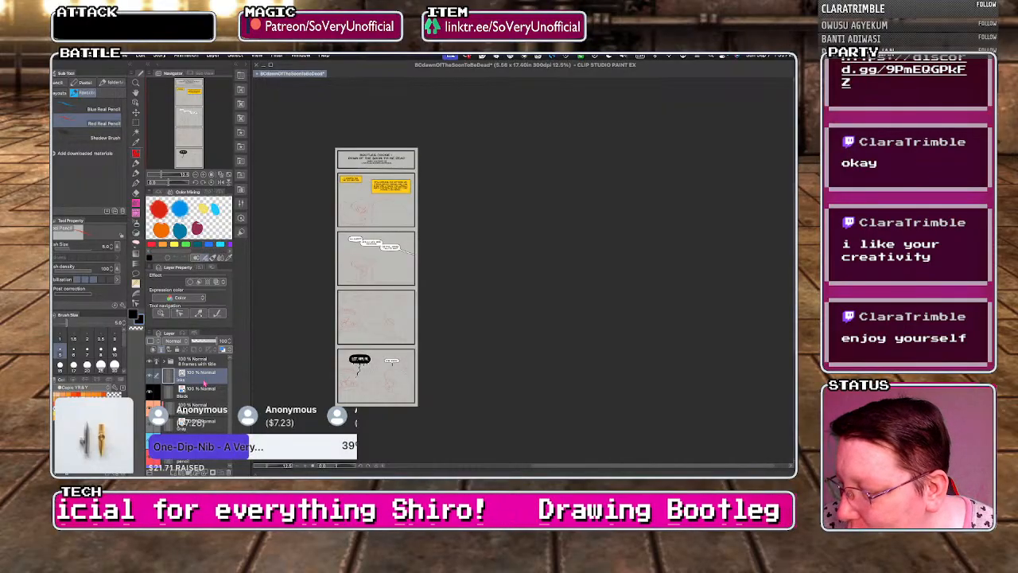
key("p")
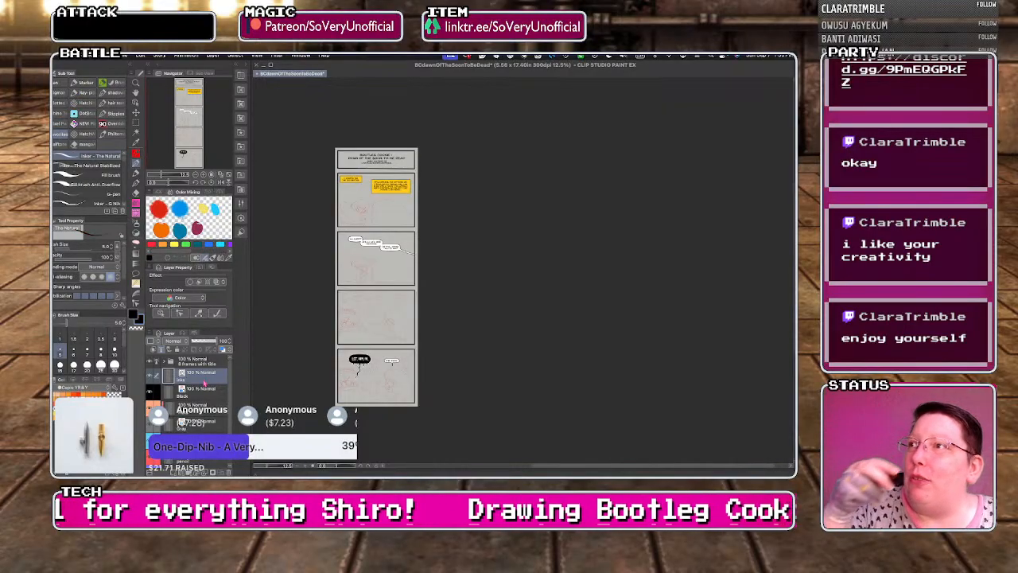
- Ink the blanket's peaked upper corner, long slanted edge beside the face and short fold crease in the first panel
scroll(354, 187, "up", 6)
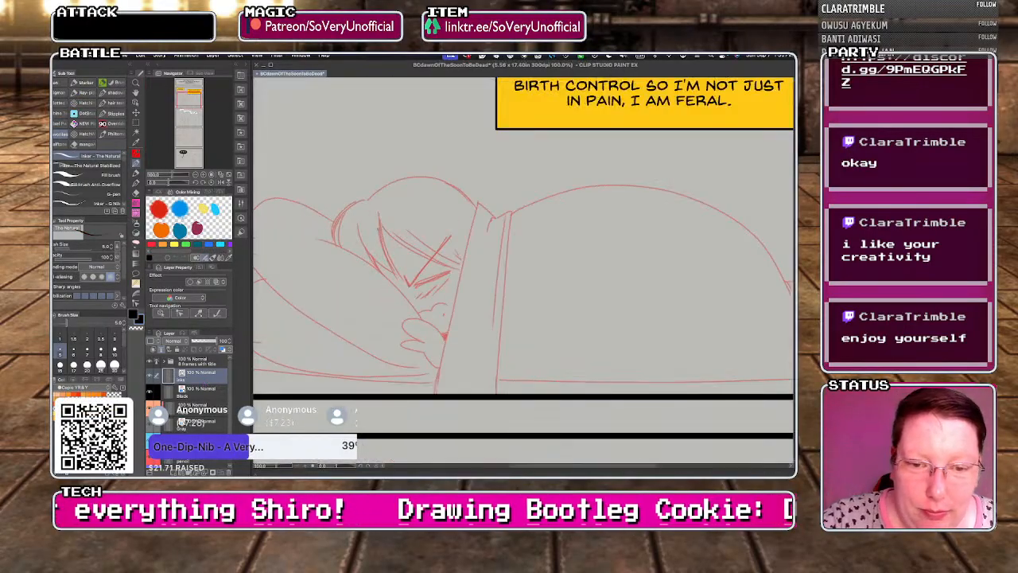
scroll(489, 214, "up", 1)
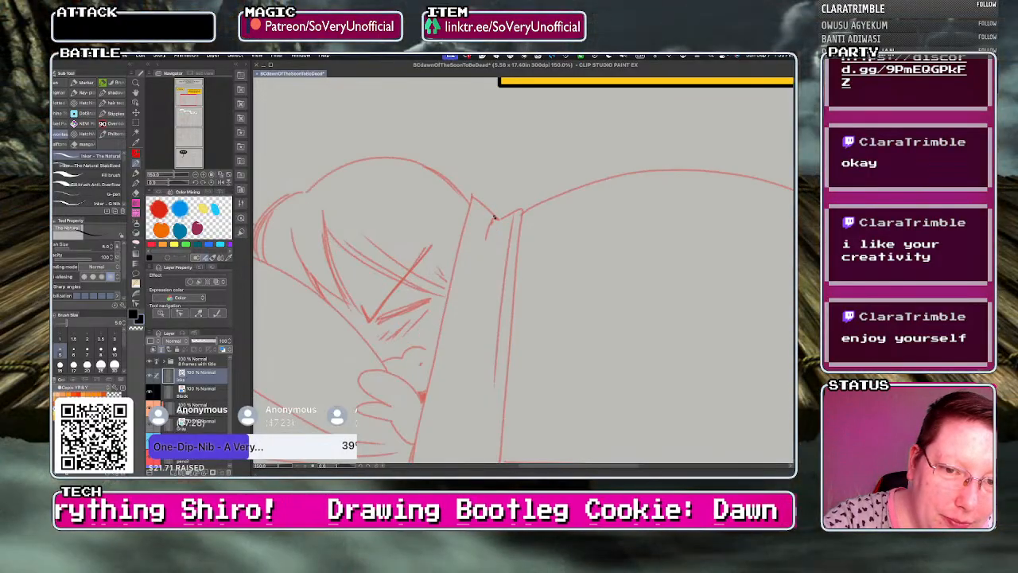
mouse_move(496, 218)
left_mouse_down()
mouse_move(469, 199)
mouse_move(472, 179)
mouse_move(445, 283)
left_mouse_up()
scroll(485, 200, "down", 2)
scroll(493, 271, "up", 1)
key("ctrl+z")
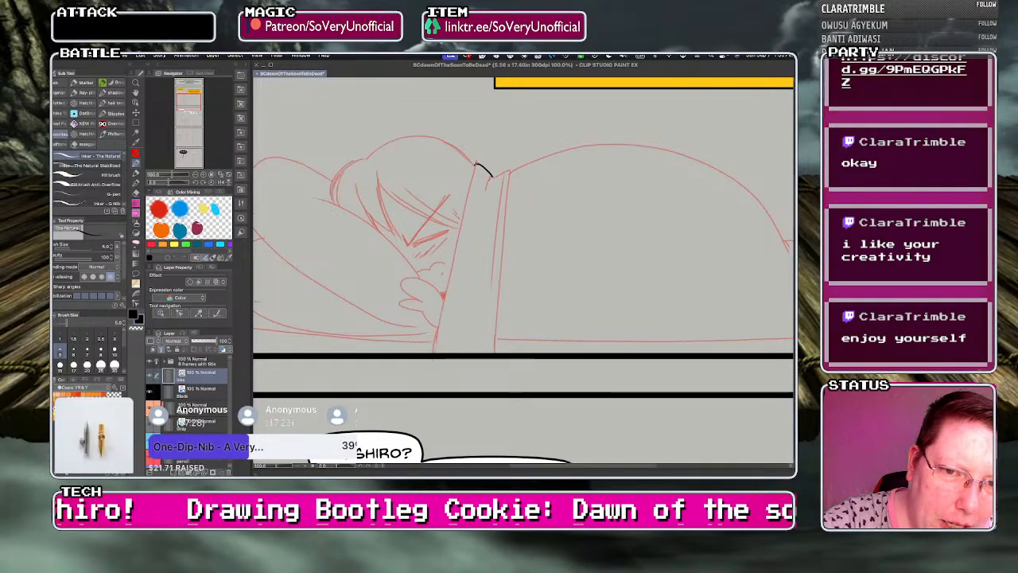
left_click_drag(475, 164, 435, 347)
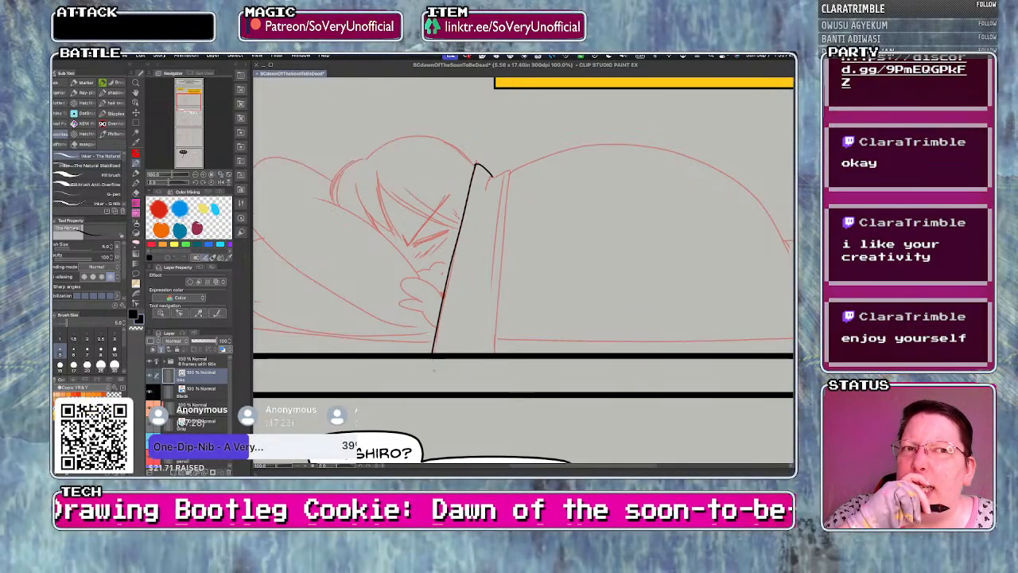
scroll(492, 176, "up", 2)
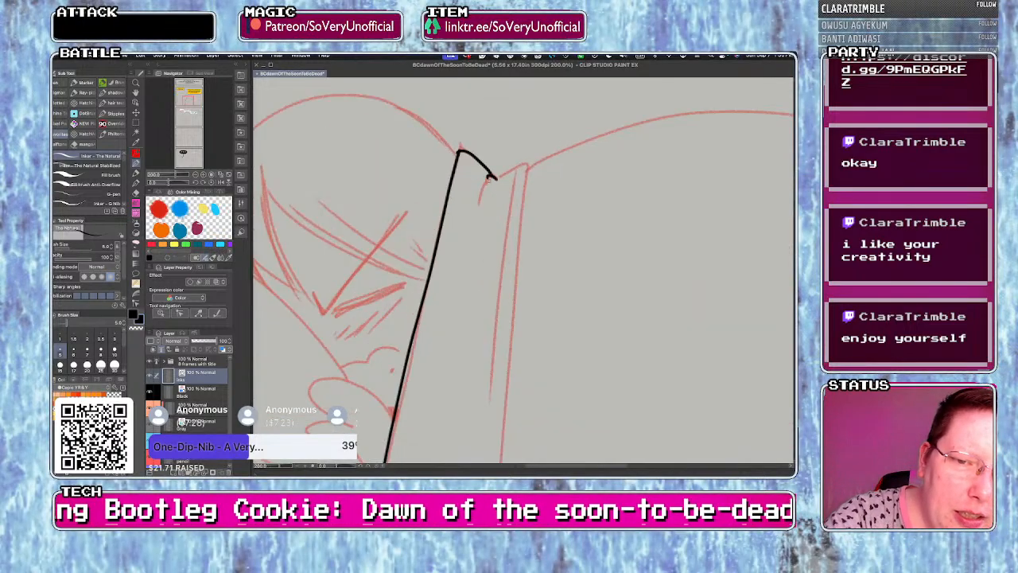
left_click_drag(489, 180, 478, 211)
scroll(444, 152, "down", 2)
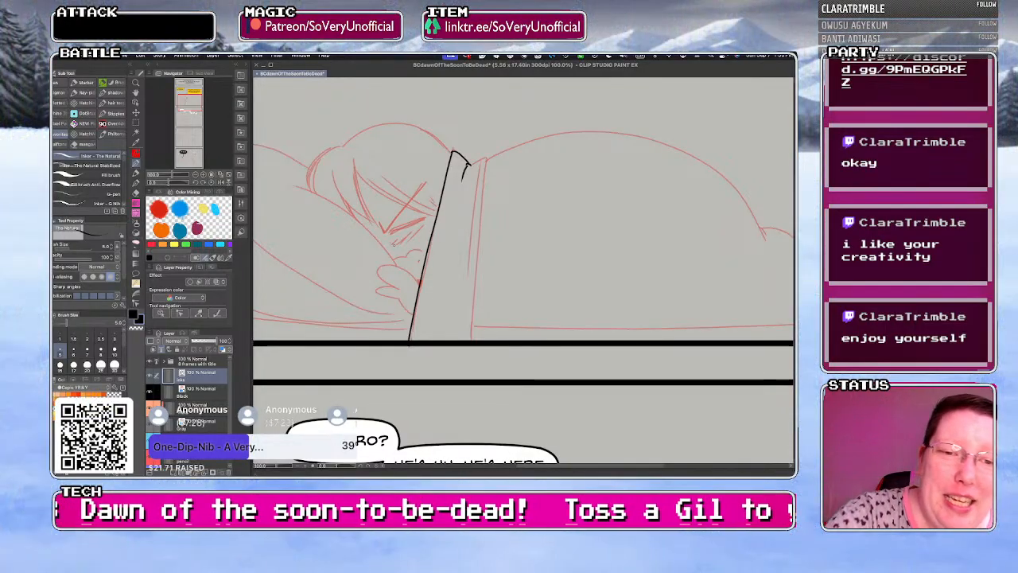
- Ink the doubled far edge of the folded blanket band and a long crease down its middle
scroll(471, 159, "up", 2)
left_click_drag(485, 160, 465, 387)
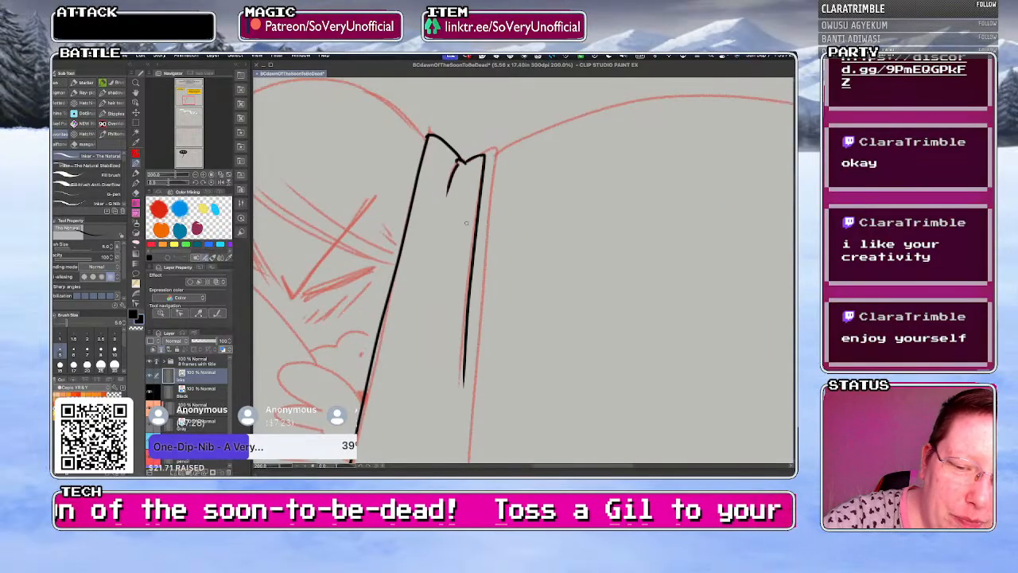
scroll(456, 139, "down", 4)
scroll(456, 140, "up", 3)
mouse_move(473, 140)
left_mouse_down()
mouse_move(481, 157)
mouse_move(462, 402)
left_mouse_up()
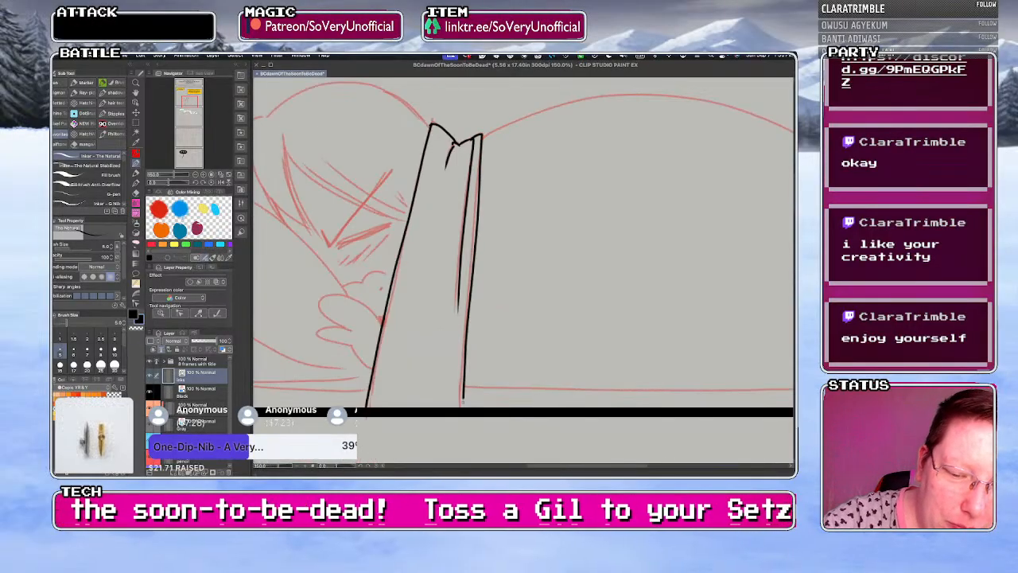
left_click_drag(444, 182, 418, 335)
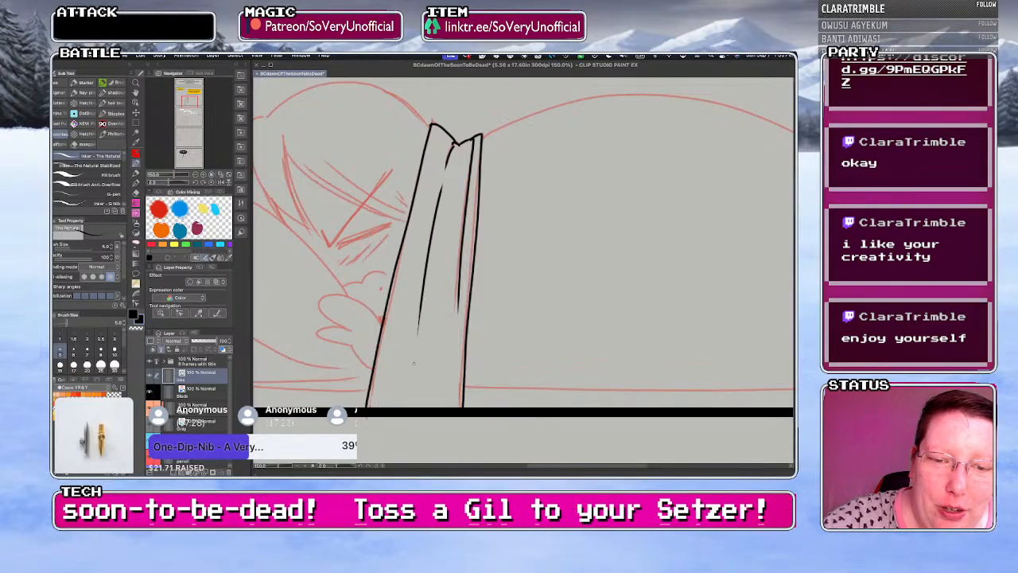
- Ink the pillow edge along the sleeping character's face, the nose and lip bumps with a small dot, and the short mouth line
scroll(409, 358, "down", 3)
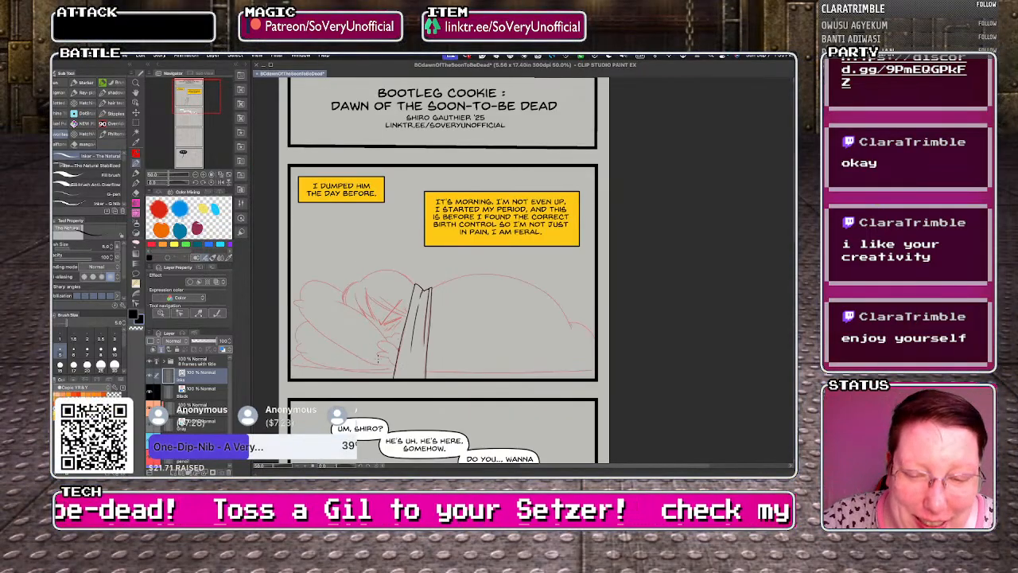
scroll(378, 358, "up", 2)
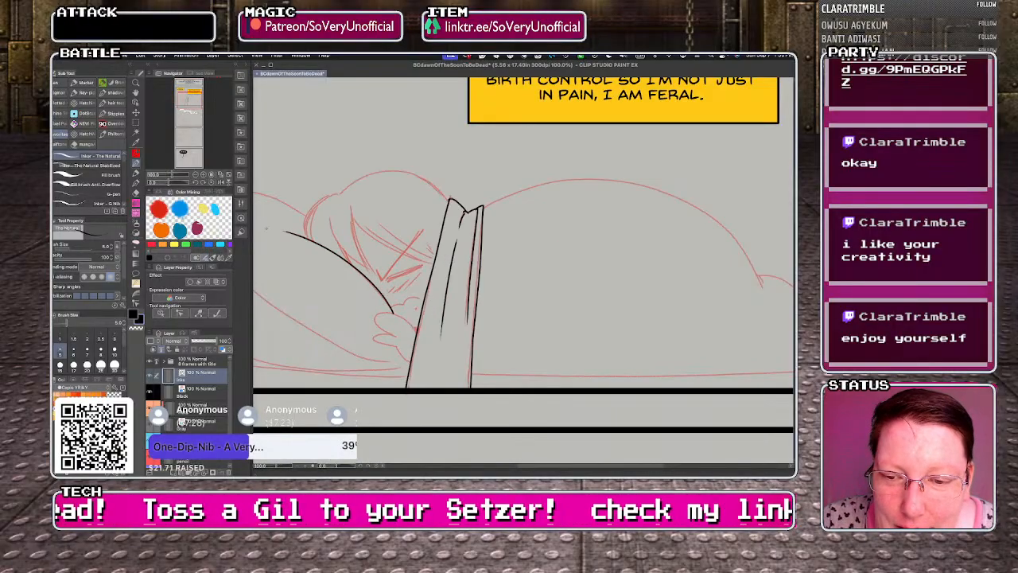
scroll(390, 316, "up", 4)
left_click_drag(382, 300, 498, 272)
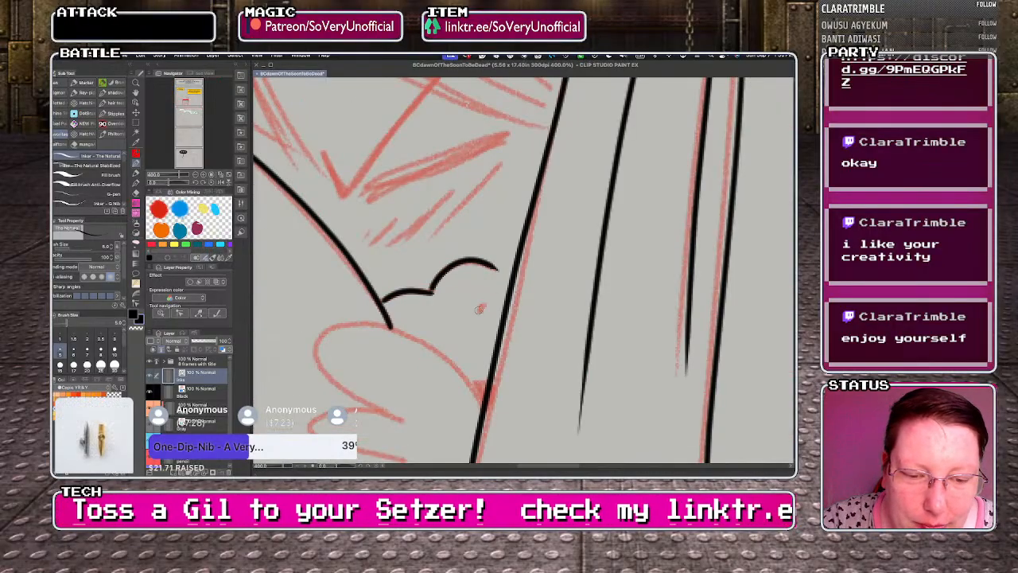
left_click(481, 308)
left_click_drag(487, 377, 464, 384)
- Ink the rounded fingers and lower edge of the hand gripping the blanket below the face
scroll(376, 275, "down", 4)
scroll(355, 304, "up", 4)
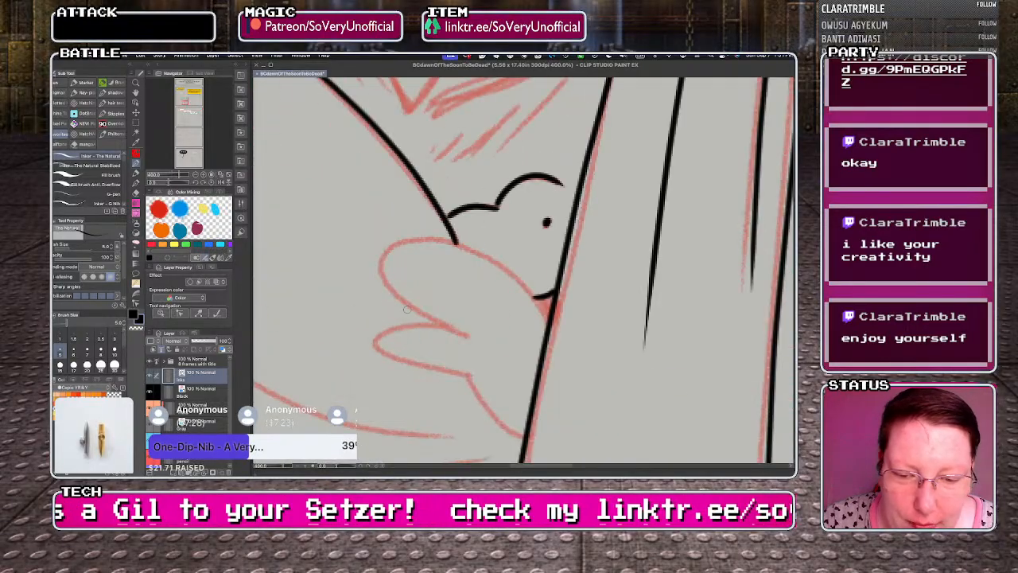
mouse_move(548, 322)
left_mouse_down()
mouse_move(455, 240)
mouse_move(422, 313)
left_mouse_up()
mouse_move(470, 334)
left_mouse_down()
mouse_move(411, 320)
mouse_move(383, 344)
mouse_move(469, 375)
mouse_move(518, 432)
left_mouse_up()
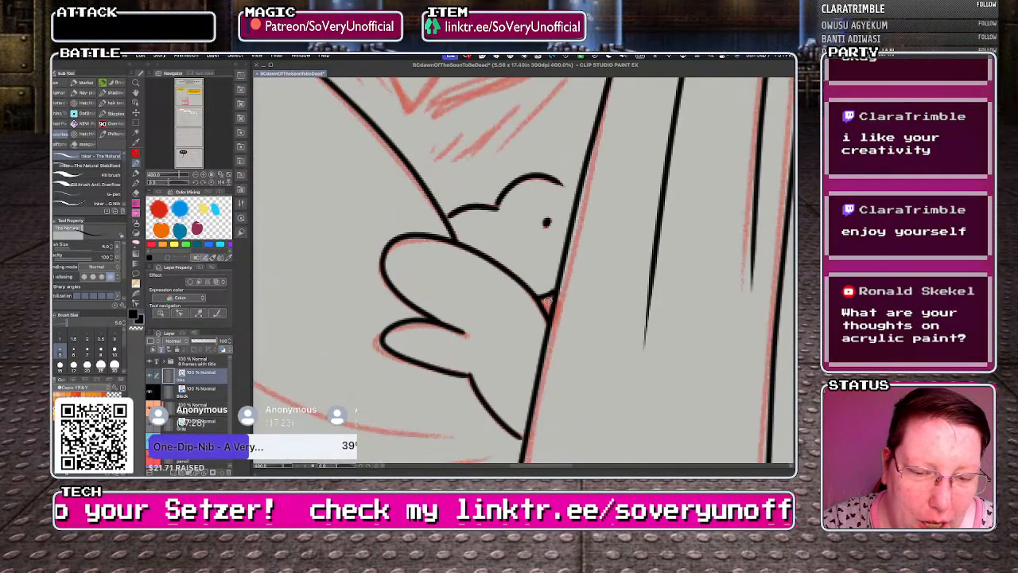
- Fill the small mouth gap between the hand and blanket on the Black layer, and return to the inks layer
left_click(208, 391)
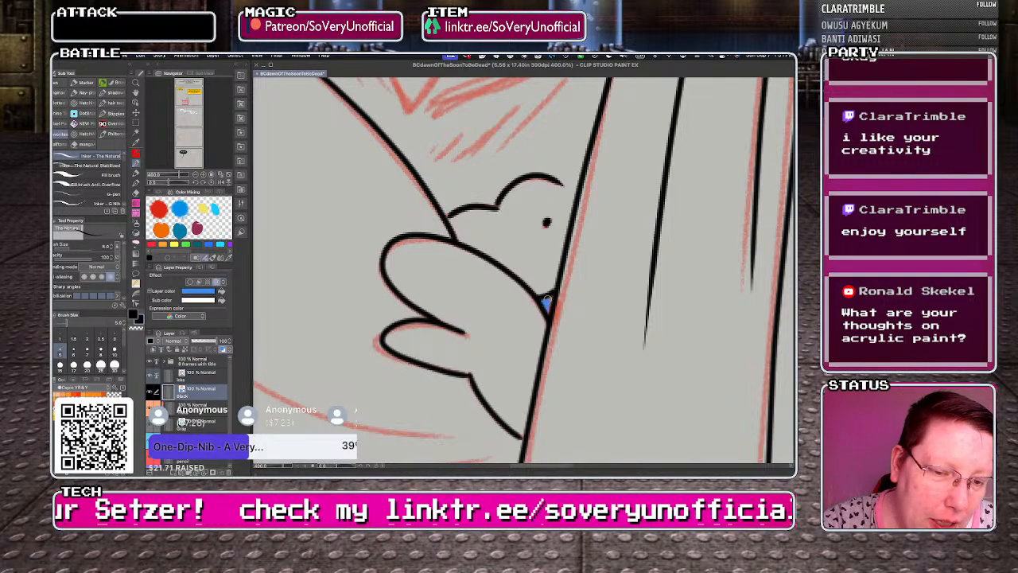
left_click(208, 375)
key("super+minus")
key("super+minus")
key("super+minus")
key("super+minus")
key("super+minus")
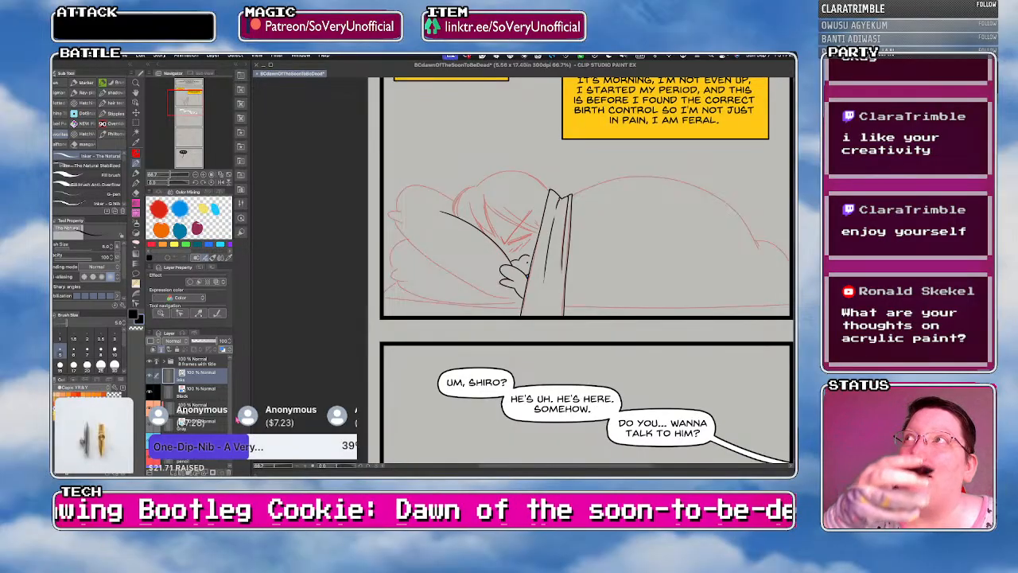
- Ink the back of the character's hair and the side locks falling toward the pillow in the first panel
scroll(393, 275, "down", 2)
scroll(428, 238, "up", 5)
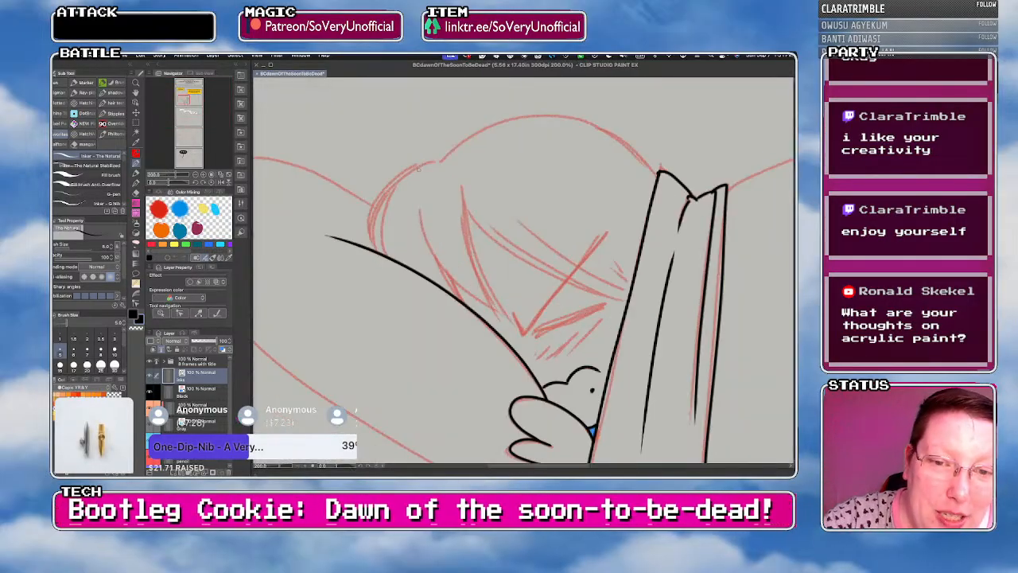
mouse_move(438, 161)
left_mouse_down()
mouse_move(384, 189)
mouse_move(365, 246)
left_mouse_up()
mouse_move(386, 194)
left_mouse_down()
mouse_move(370, 248)
mouse_move(378, 255)
left_mouse_up()
left_click_drag(416, 206, 500, 312)
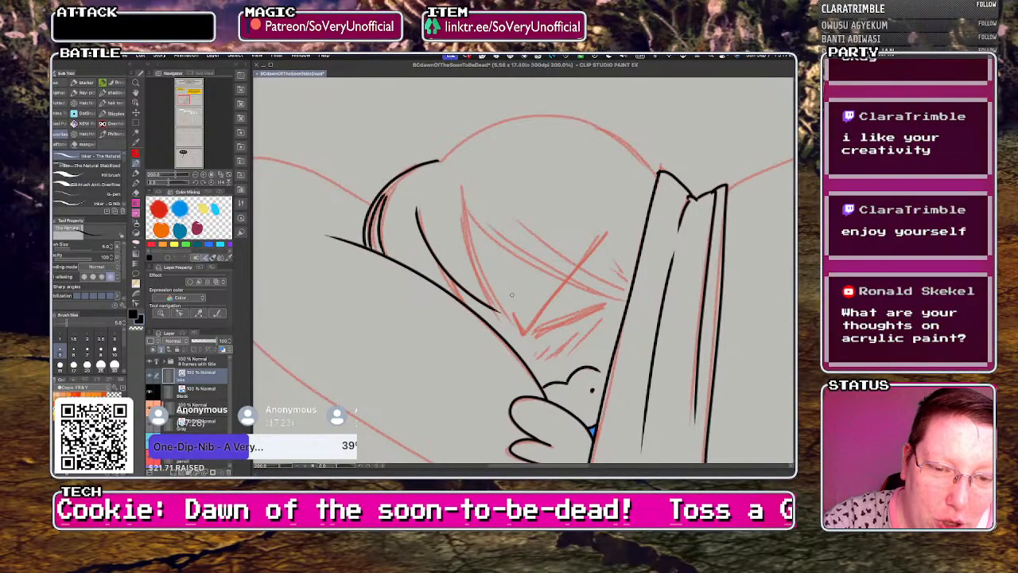
mouse_move(460, 187)
left_mouse_down()
mouse_move(471, 251)
mouse_move(500, 314)
left_mouse_up()
left_click_drag(462, 200, 495, 308)
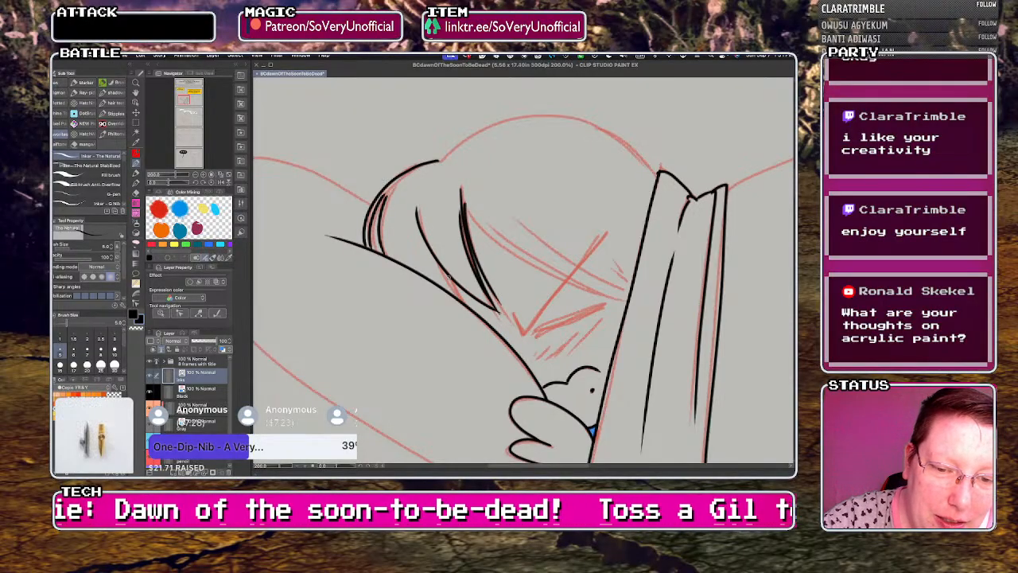
mouse_move(446, 274)
left_mouse_down()
mouse_move(470, 306)
mouse_move(461, 298)
left_mouse_up()
- Ink the rounded crown of the head and the sweeping bangs with short strands meeting the blanket
scroll(325, 197, "down", 2)
scroll(398, 178, "up", 2)
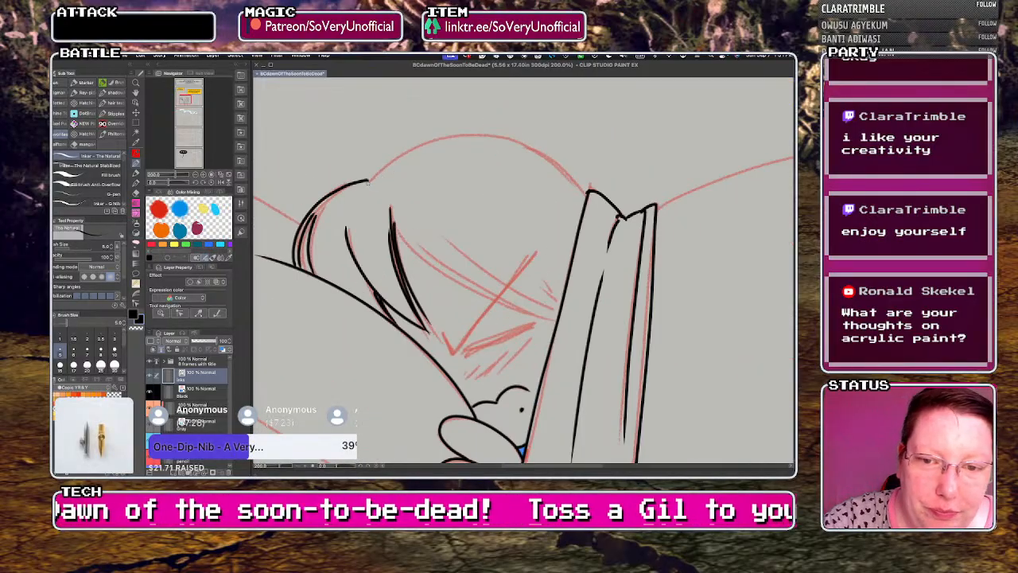
mouse_move(371, 179)
left_mouse_down()
mouse_move(420, 144)
mouse_move(509, 141)
mouse_move(587, 196)
left_mouse_up()
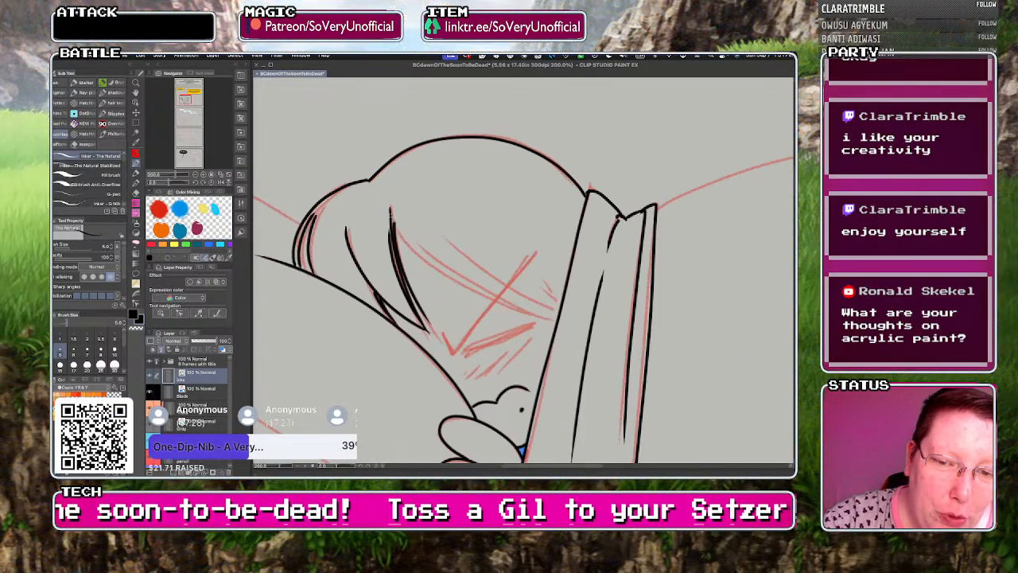
mouse_move(389, 210)
left_mouse_down()
mouse_move(435, 265)
mouse_move(543, 317)
mouse_move(554, 313)
mouse_move(453, 265)
left_mouse_up()
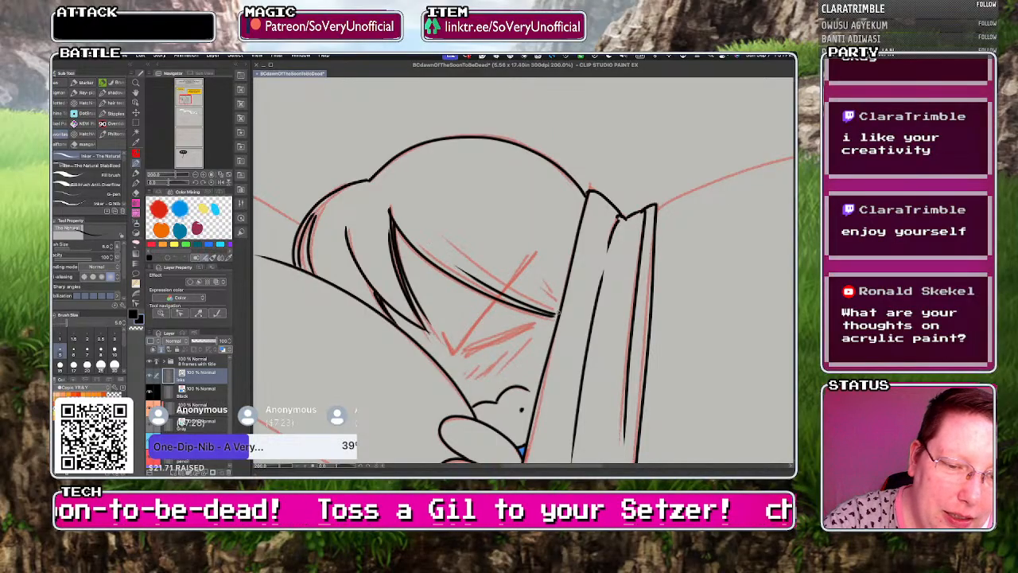
left_click_drag(562, 312, 453, 246)
left_click_drag(562, 304, 538, 270)
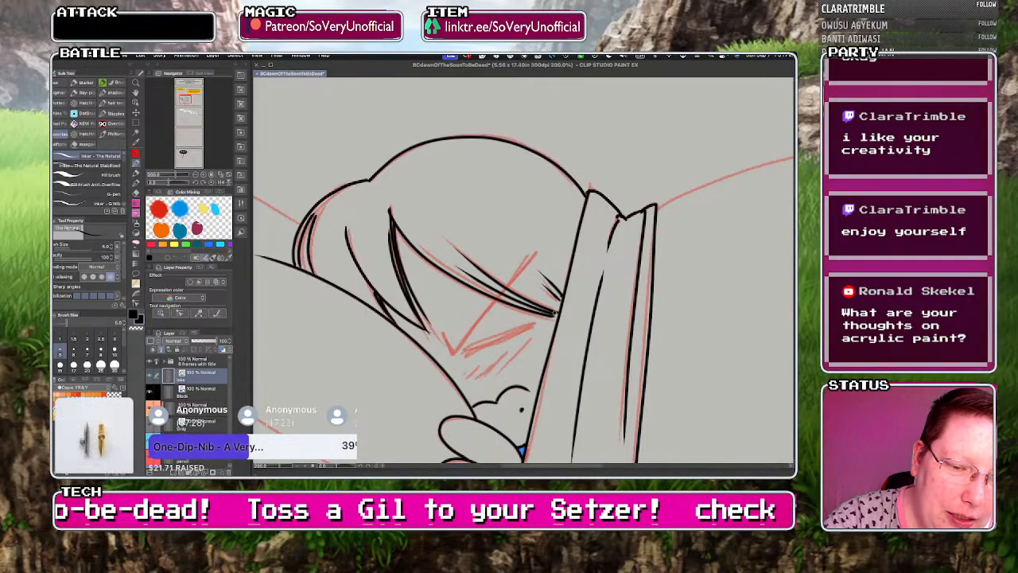
- Ink the furrowed eyebrow, the thick closed eyelid and the blush lines on the sleeping character's face
mouse_move(442, 329)
left_mouse_down()
mouse_move(453, 350)
mouse_move(537, 248)
left_mouse_up()
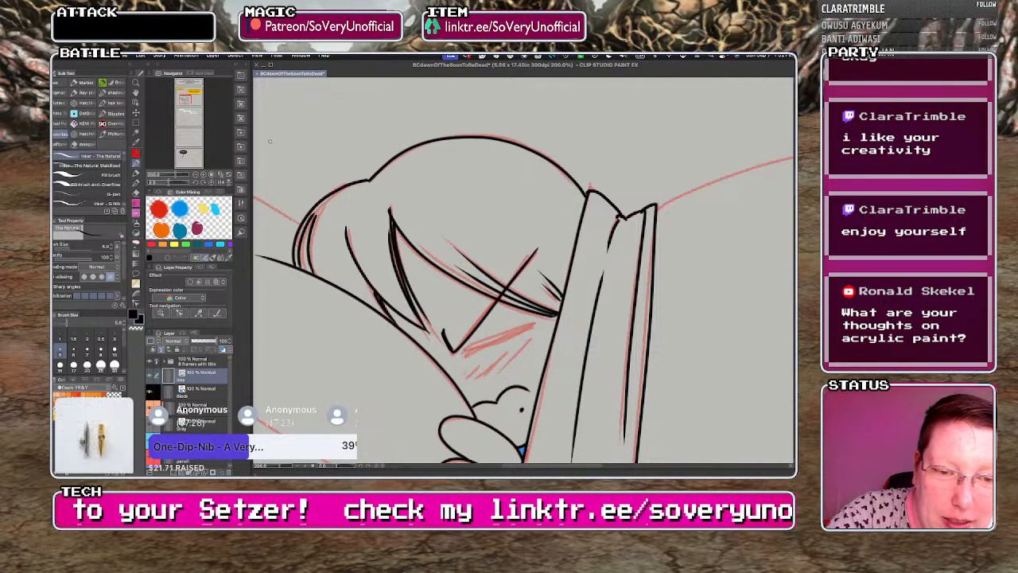
scroll(456, 349, "up", 6)
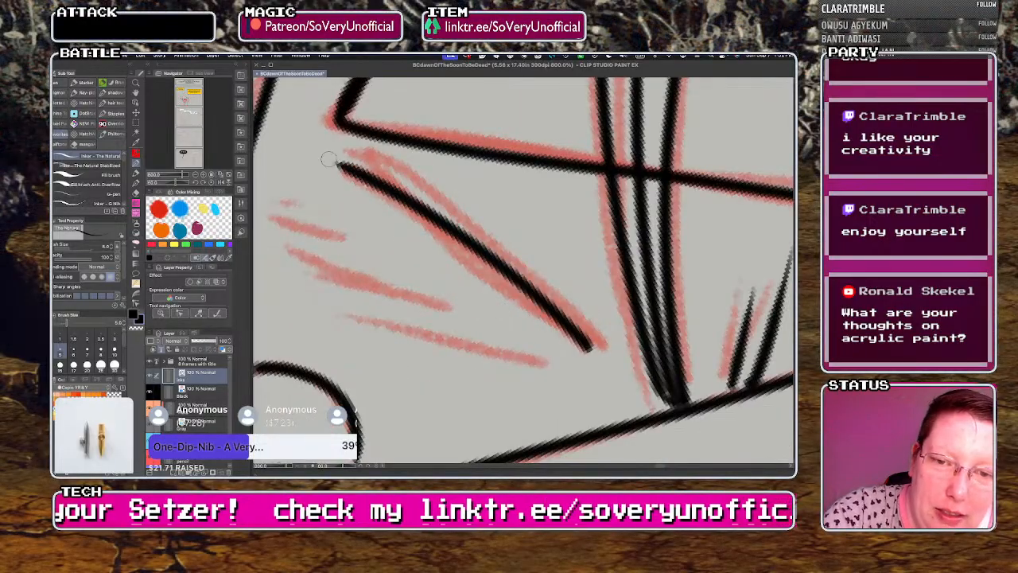
mouse_move(343, 160)
left_mouse_down()
mouse_move(427, 201)
mouse_move(604, 341)
mouse_move(545, 302)
mouse_move(579, 342)
left_mouse_up()
left_click_drag(398, 196, 569, 340)
scroll(467, 287, "down", 5)
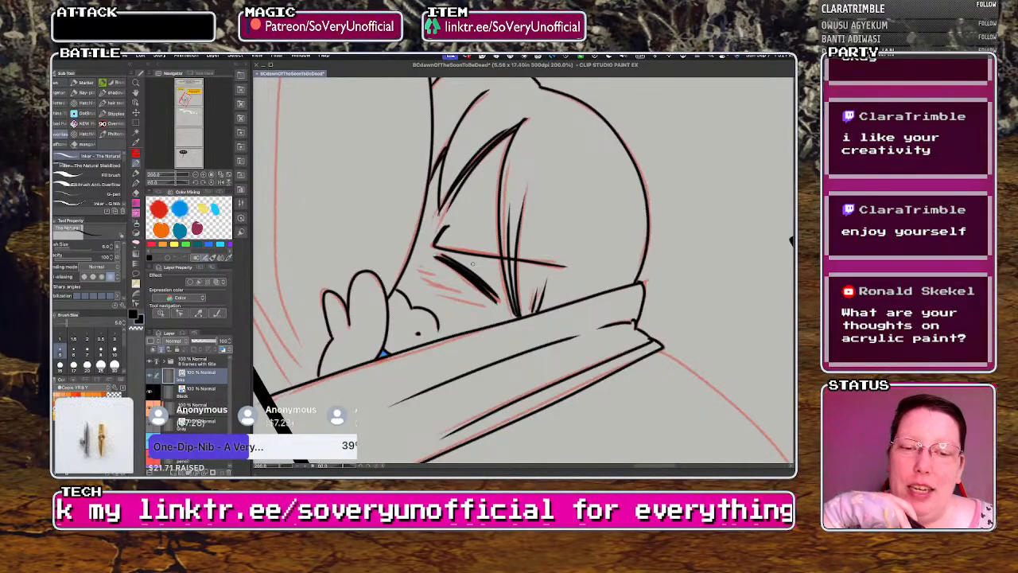
mouse_move(471, 263)
left_mouse_down()
mouse_move(419, 348)
mouse_move(429, 334)
left_mouse_up()
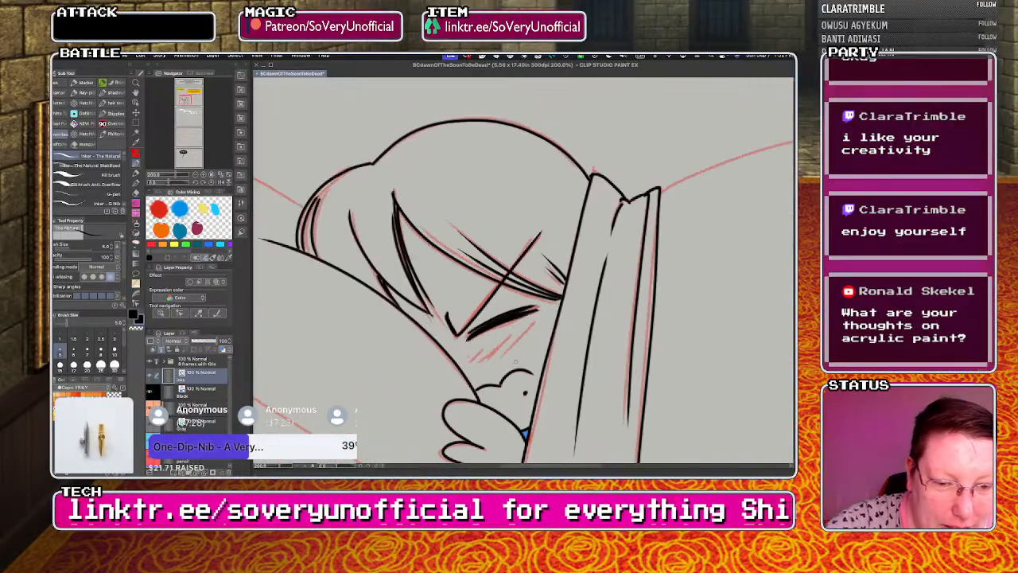
mouse_move(539, 319)
left_mouse_down()
mouse_move(520, 342)
mouse_move(444, 367)
left_mouse_up()
- Ink the outline of the upper pillow beneath the sleeping character's head in the first panel, including its folded corner
scroll(288, 270, "down", 4)
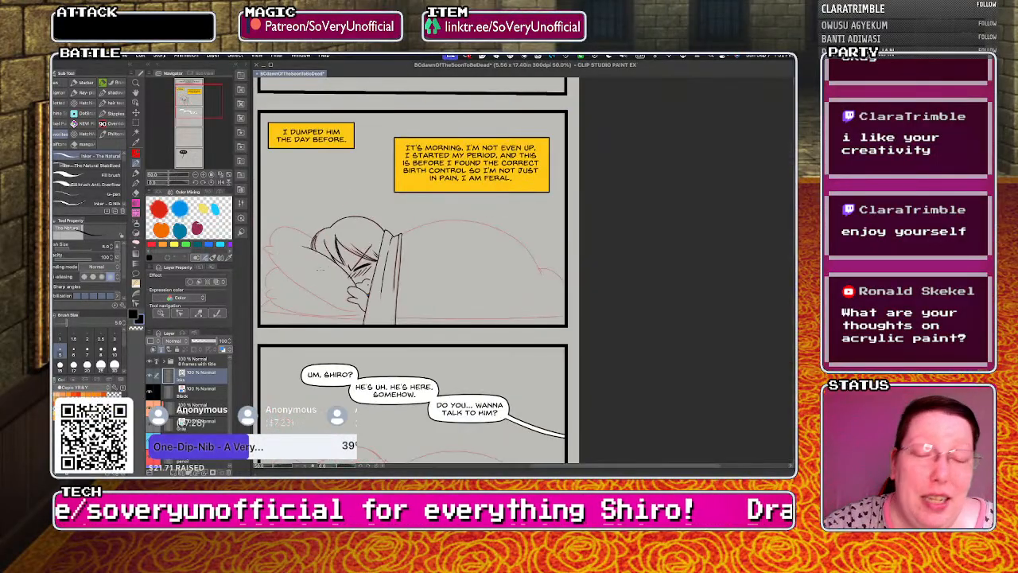
scroll(350, 263, "up", 4)
scroll(350, 263, "down", 3)
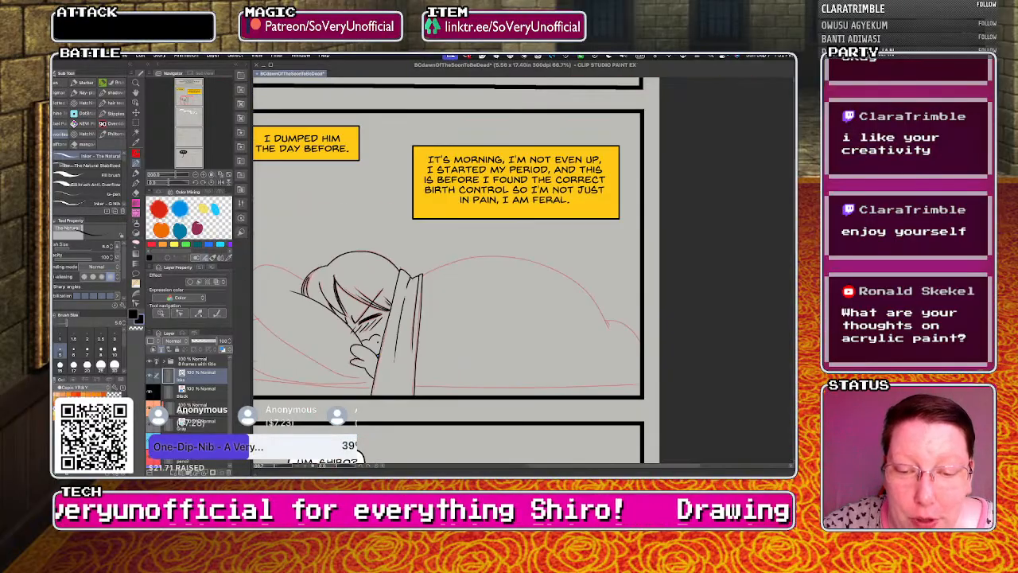
scroll(445, 271, "up", 2)
scroll(446, 270, "down", 4)
scroll(446, 271, "up", 4)
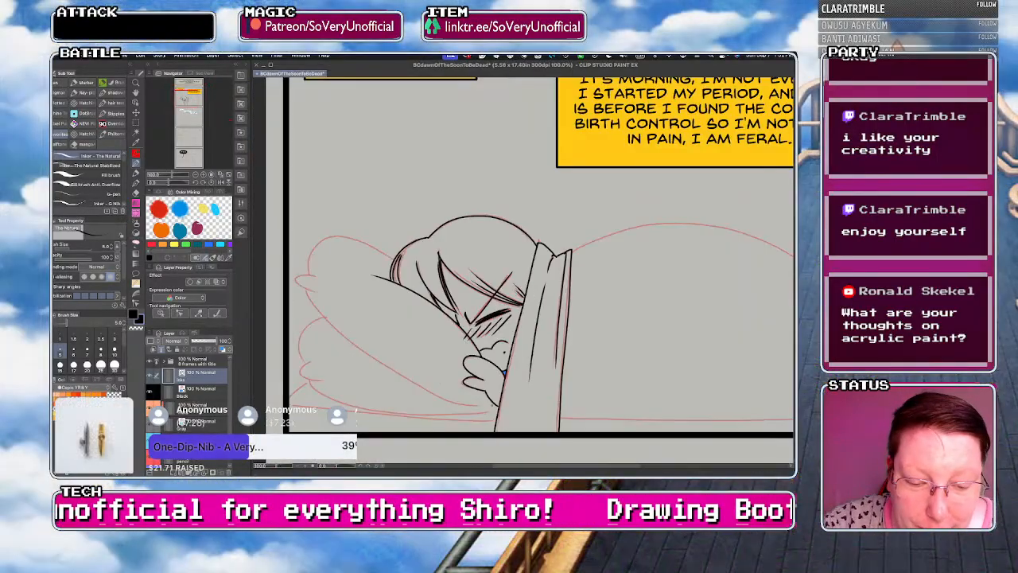
mouse_move(480, 406)
left_mouse_down()
mouse_move(426, 389)
mouse_move(317, 303)
mouse_move(345, 335)
mouse_move(455, 397)
left_mouse_up()
key("ctrl+z")
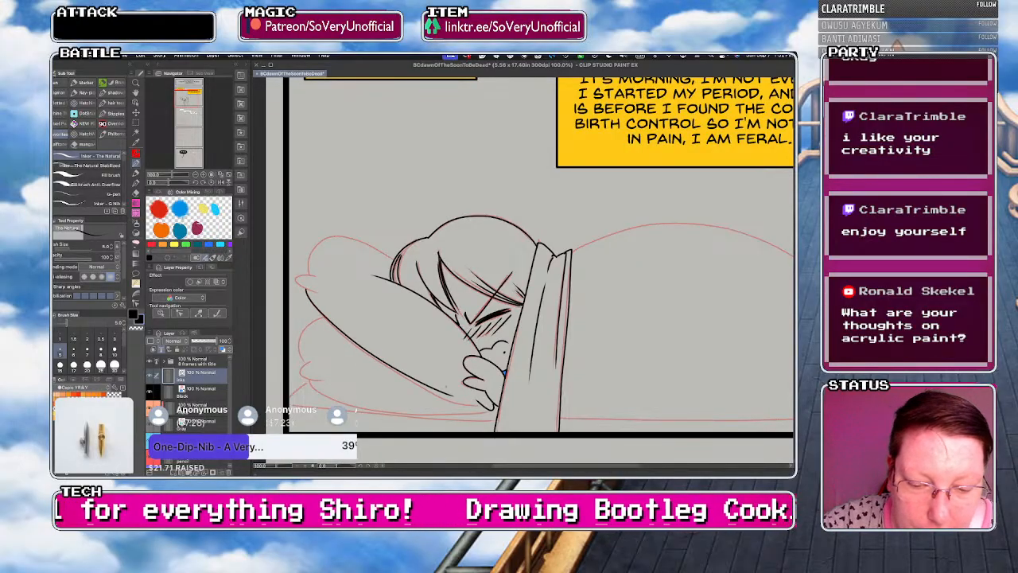
key("ctrl+z")
mouse_move(303, 286)
left_mouse_down()
mouse_move(375, 363)
mouse_move(482, 405)
left_mouse_up()
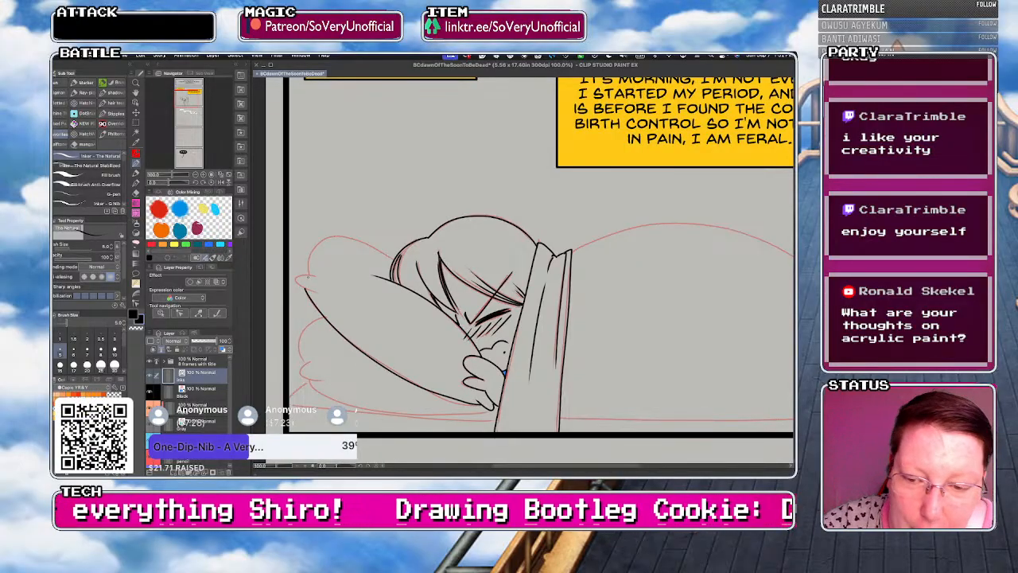
mouse_move(316, 277)
left_mouse_down()
mouse_move(297, 281)
mouse_move(309, 292)
mouse_move(394, 261)
left_mouse_up()
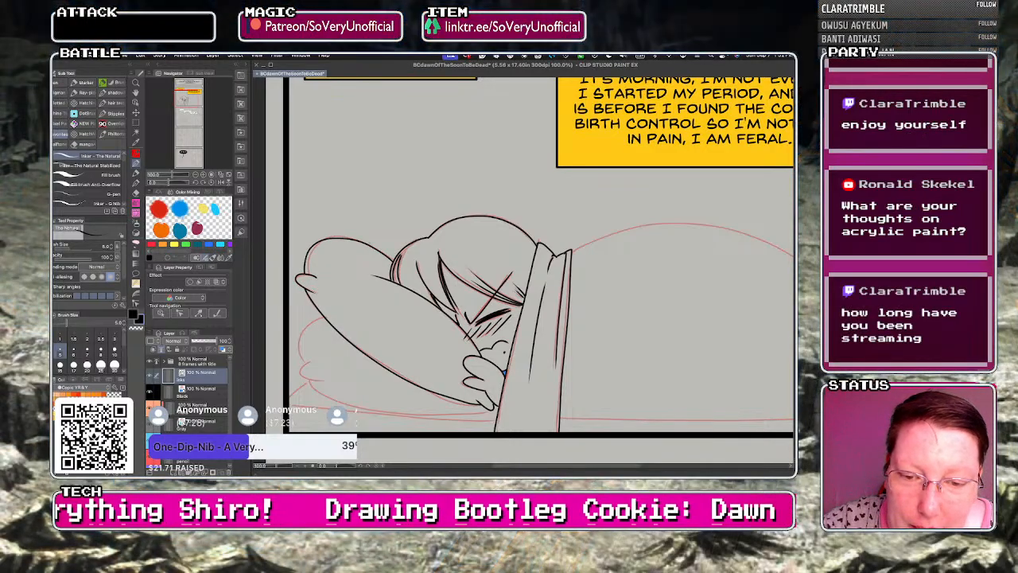
- Ink the lower pillow with its folded corner and the mattress edge lines beside and beneath it
scroll(312, 410, "up", 1)
mouse_move(327, 268)
left_mouse_down()
mouse_move(292, 323)
mouse_move(299, 366)
mouse_move(320, 361)
mouse_move(455, 413)
mouse_move(572, 405)
left_mouse_up()
key("super+z")
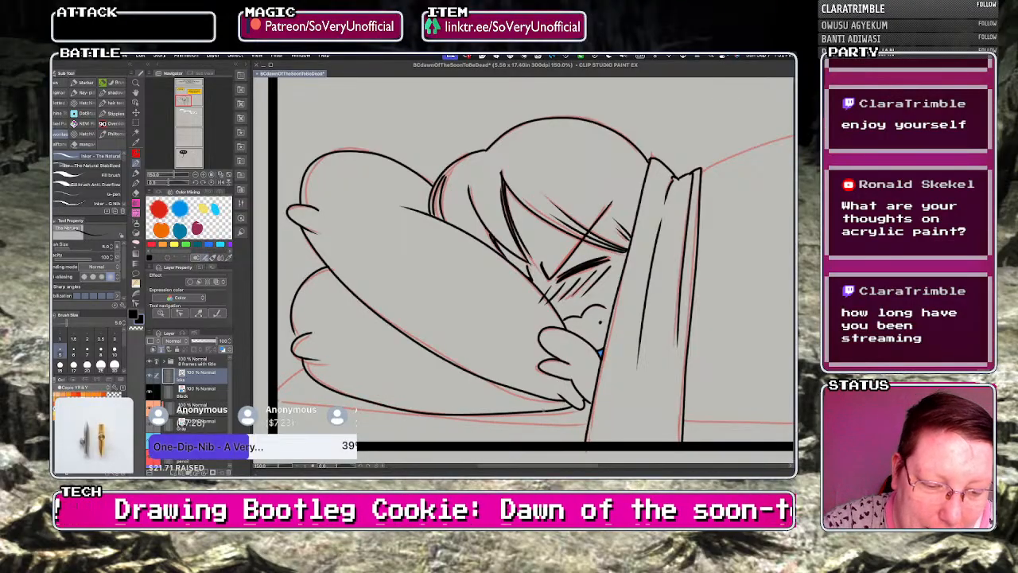
left_click_drag(307, 365, 280, 385)
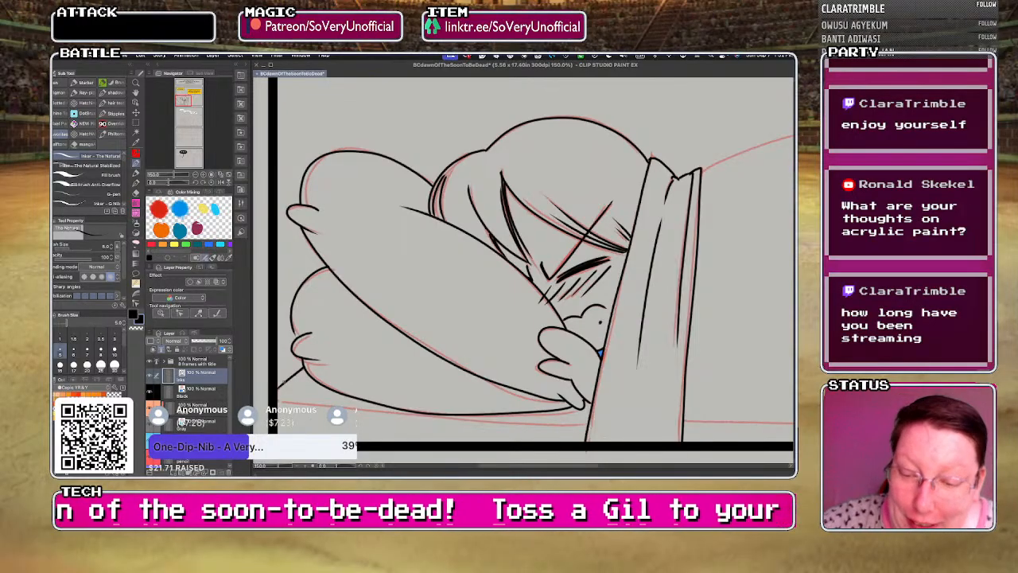
left_click_drag(280, 400, 548, 426)
- Ink the large rounded contour of the blanket over the body and the small bump at the feet, up to the panel border
key("super+minus")
key("super+minus")
key("super+minus")
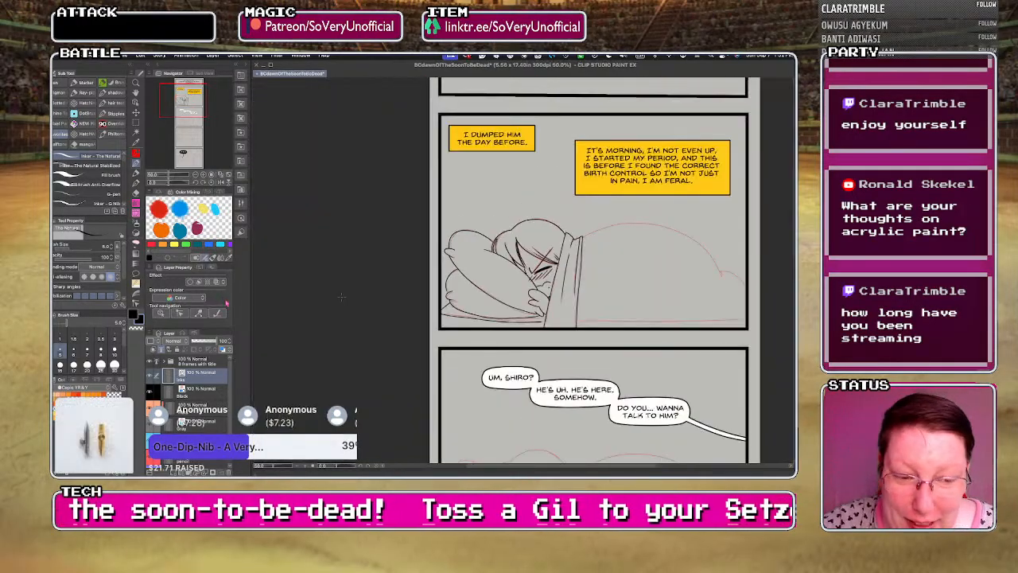
key("super+equal")
key("super+equal")
mouse_move(429, 248)
left_mouse_down()
mouse_move(288, 182)
mouse_move(396, 148)
mouse_move(549, 250)
mouse_move(577, 251)
left_mouse_up()
key("super+equal")
key("super+equal")
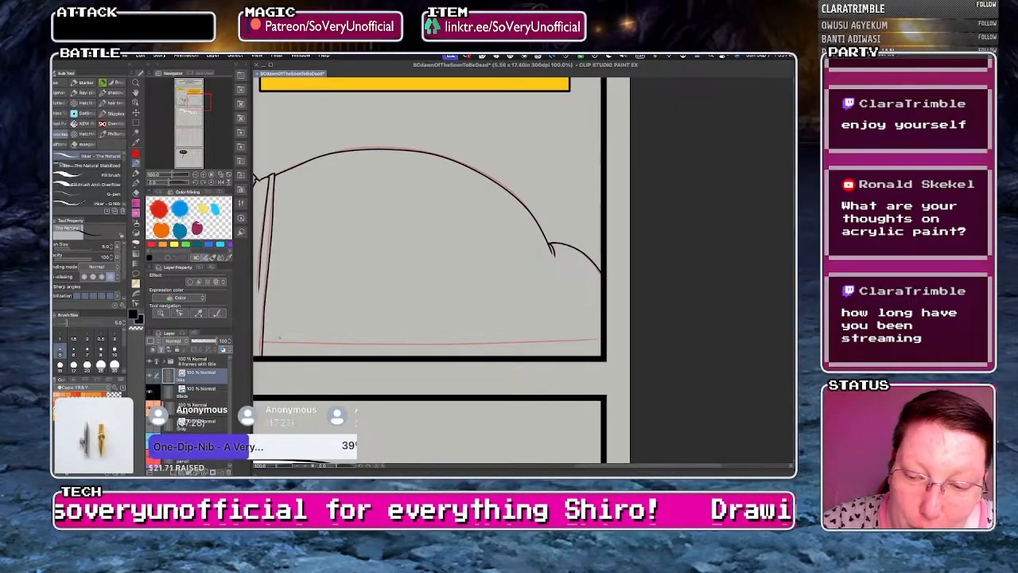
- Ink the long mattress line beneath the blanket, from the blanket fold to the first panel's border
scroll(318, 330, "down", 4)
scroll(313, 330, "up", 3)
left_click_drag(322, 333, 526, 328)
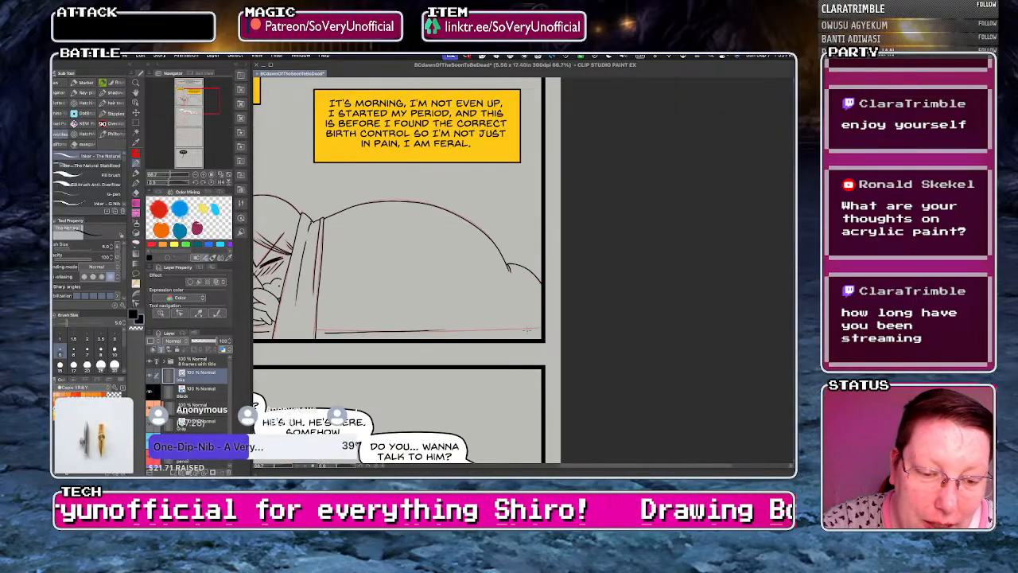
key("ctrl+z")
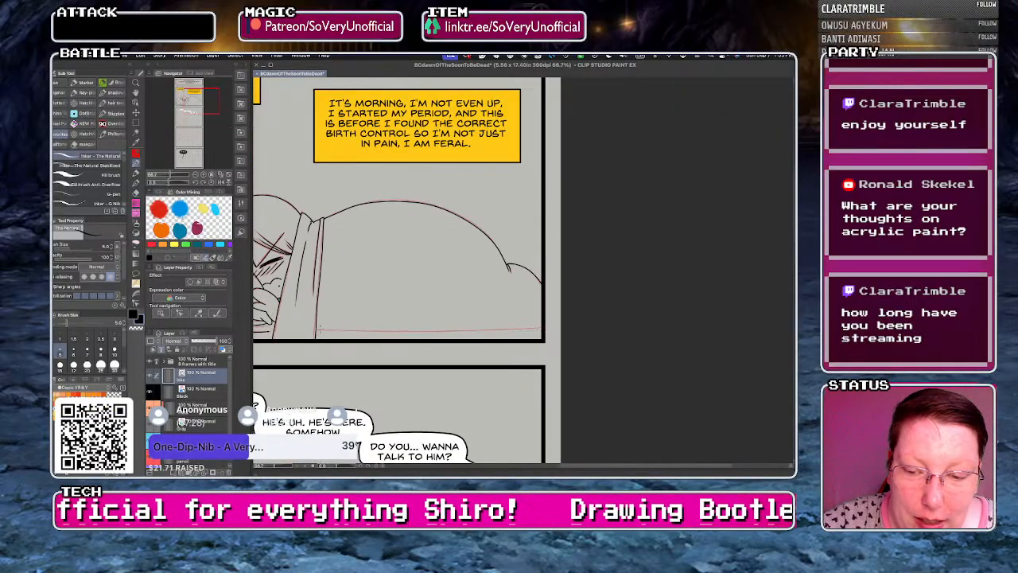
left_click_drag(317, 332, 540, 328)
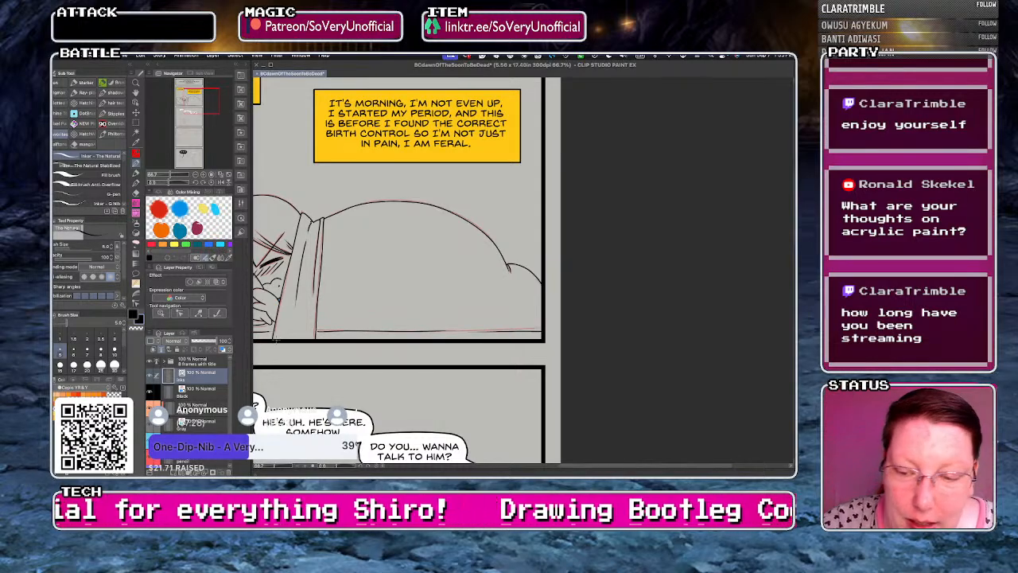
- Copy the inked bed drawing from the first panel onto its own layer and move the copy down over the second panel's sketch
scroll(275, 338, "down", 3)
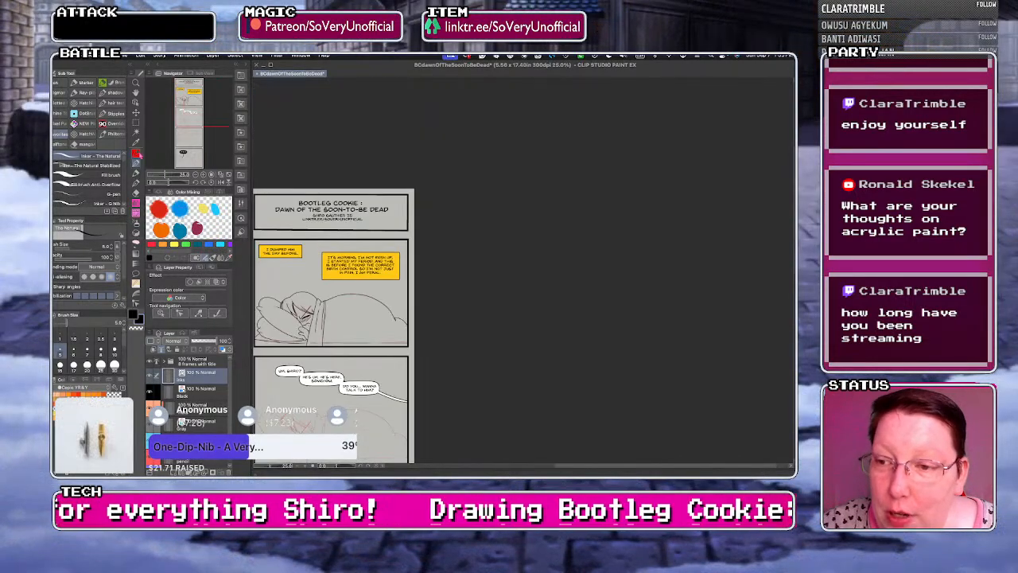
left_click(136, 123)
scroll(365, 294, "down", 4)
scroll(350, 295, "up", 5)
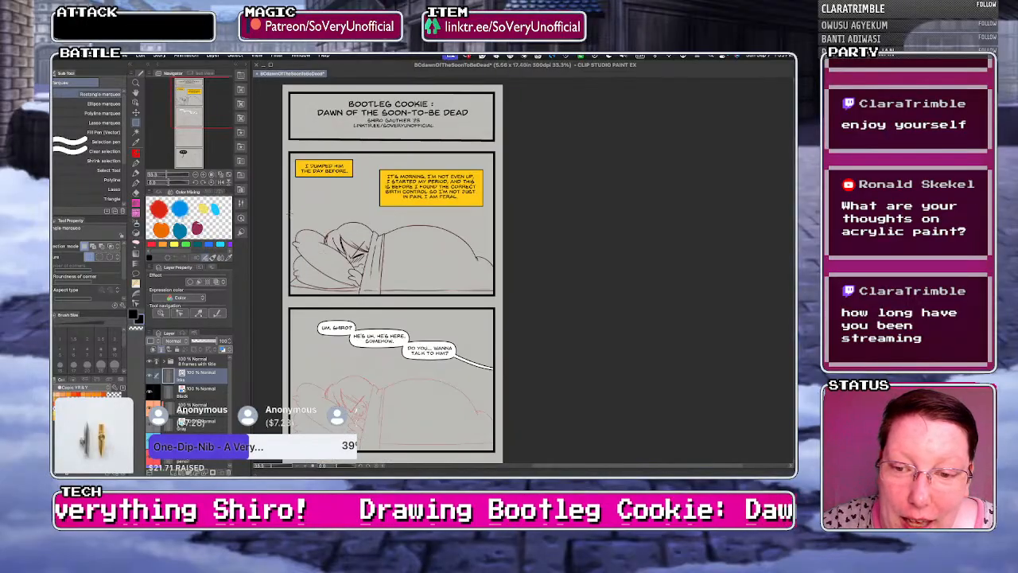
left_click_drag(290, 213, 495, 296)
scroll(278, 211, "down", 1)
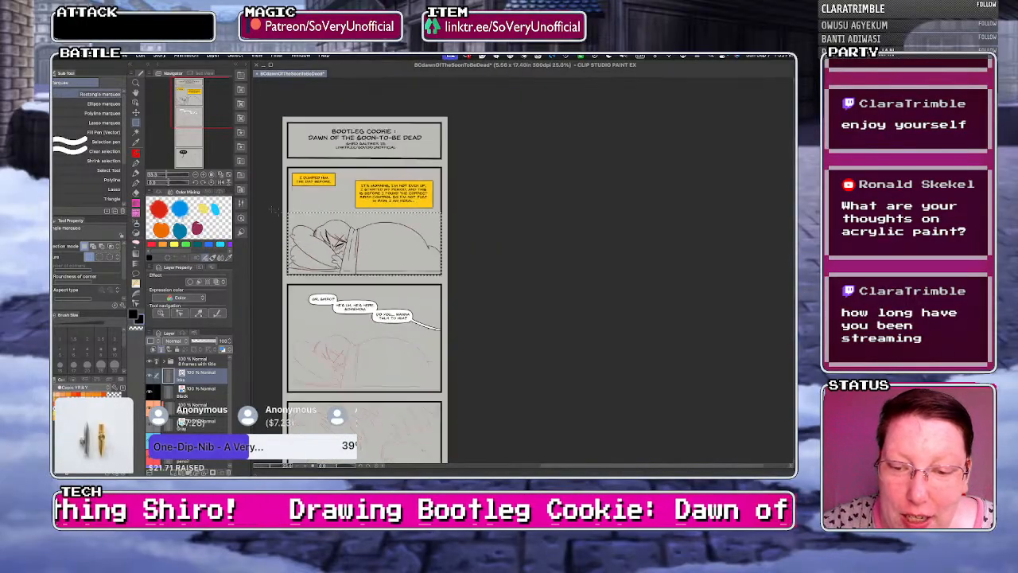
scroll(274, 211, "down", 3)
scroll(266, 239, "up", 3)
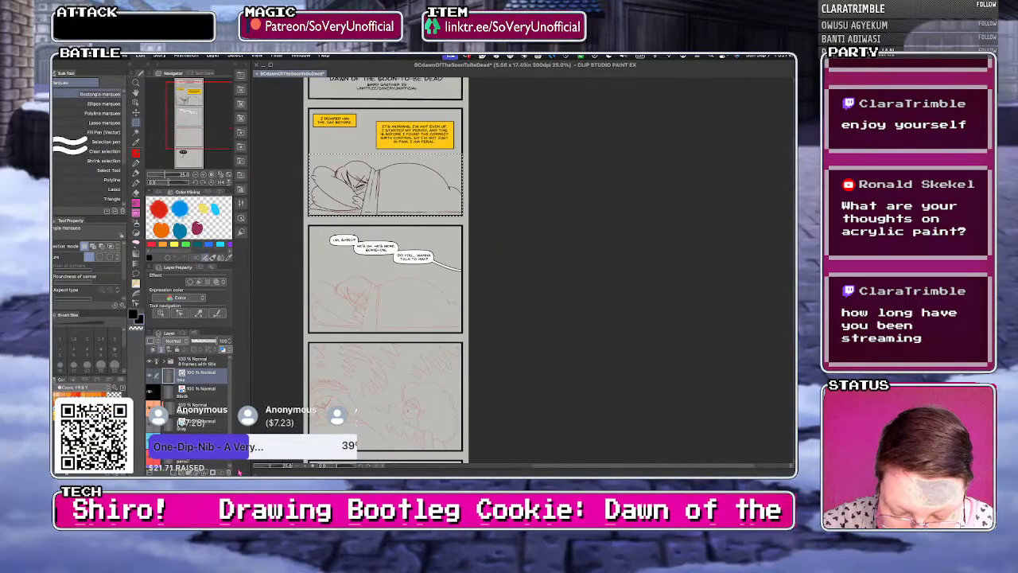
key("ctrl+t")
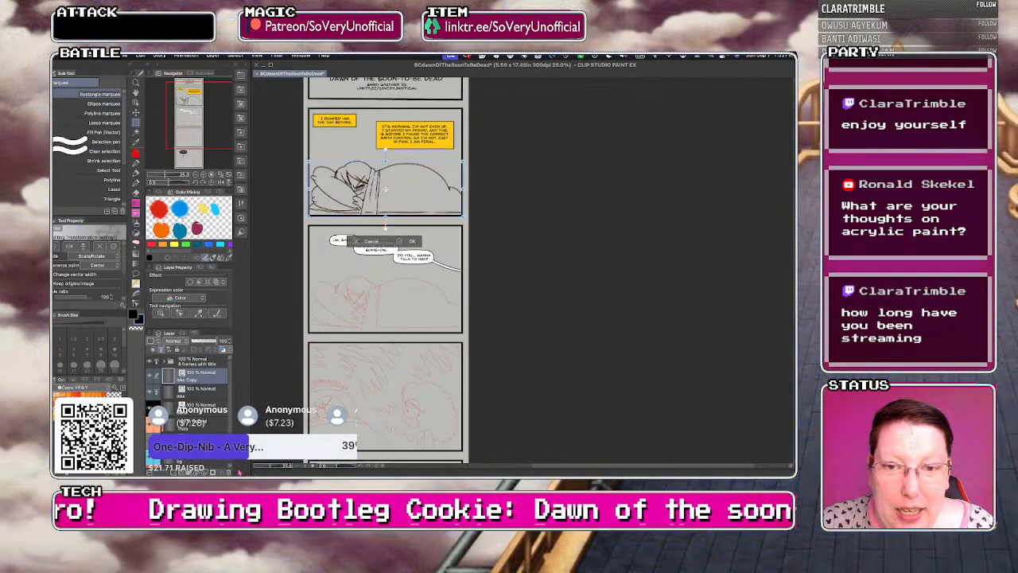
key("Down")
key("Down")
key("Down")
key("Down")
key("Down")
key("Down")
key("Down")
key("Down")
key("Down")
key("Down")
key("Down")
key("Down")
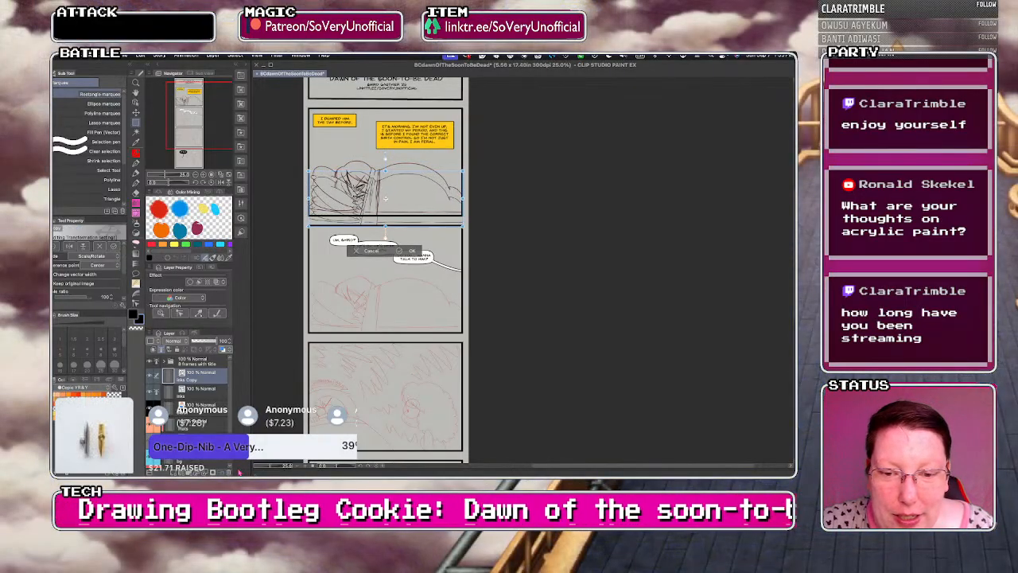
key("Down")
key("Down")
key("Down")
key("Down")
key("Down")
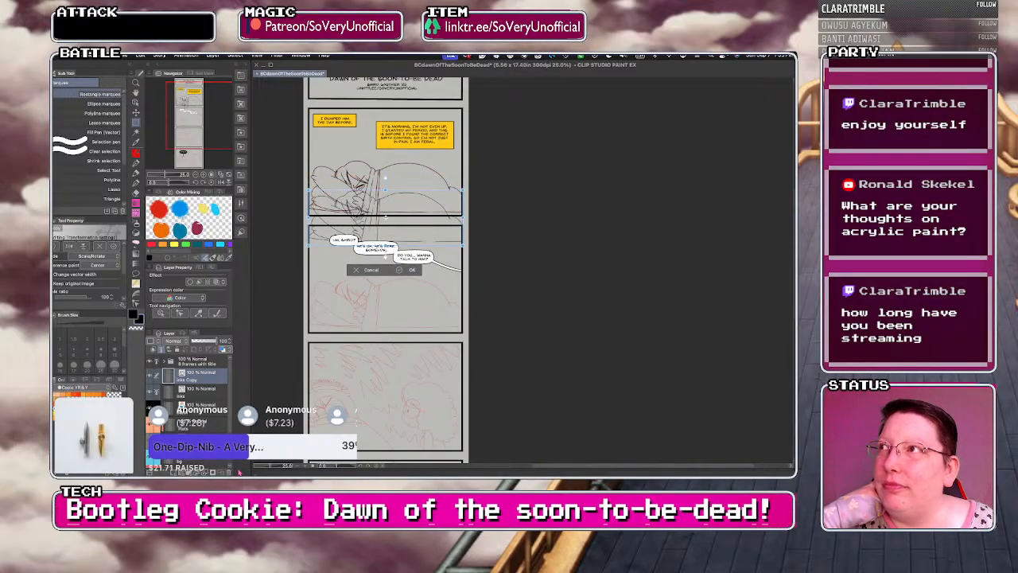
key("Down")
key("Down")
key("Down")
key("Down")
key("Down")
key("Down")
key("Down")
key("Down")
key("Down")
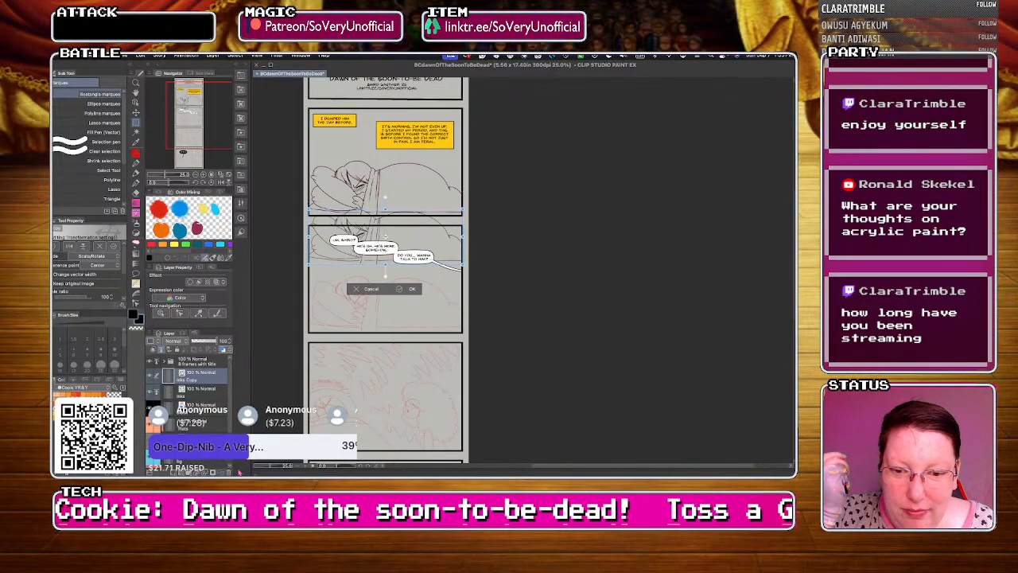
key("Down")
key("Down")
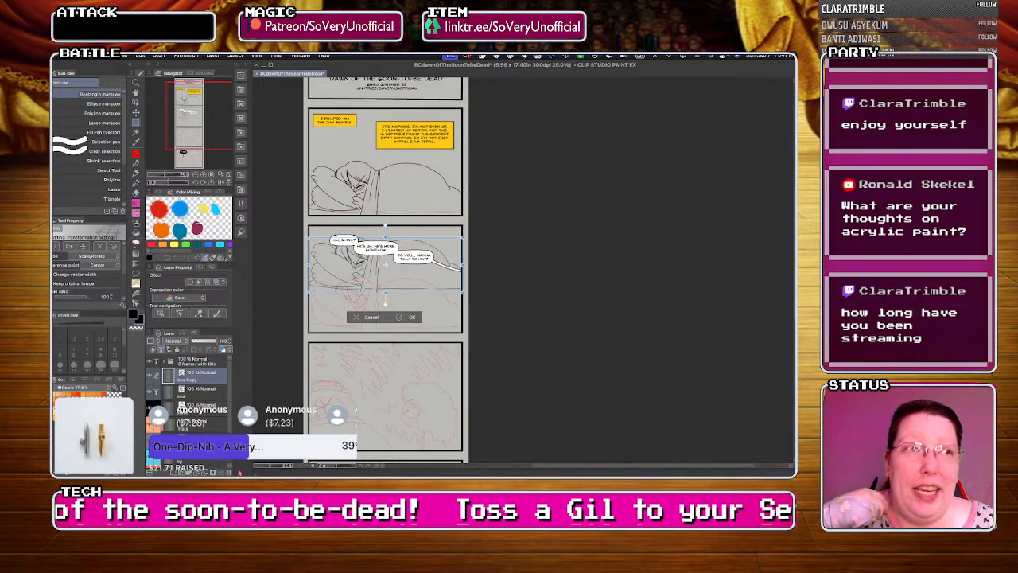
key("Down")
key("Down")
key("Down")
key("Down")
key("Down")
key("Down")
key("Down")
key("Down")
key("Down")
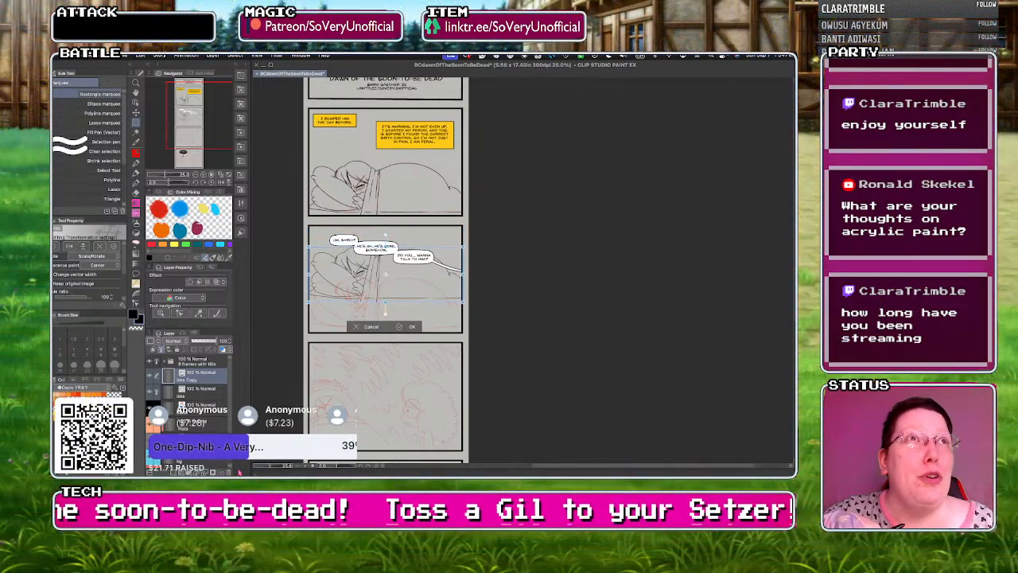
key("Down")
key("Down")
key("Down")
key("Down")
key("Down")
key("Down")
key("Down")
key("Down")
key("Down")
key("Down")
key("Down")
key("Down")
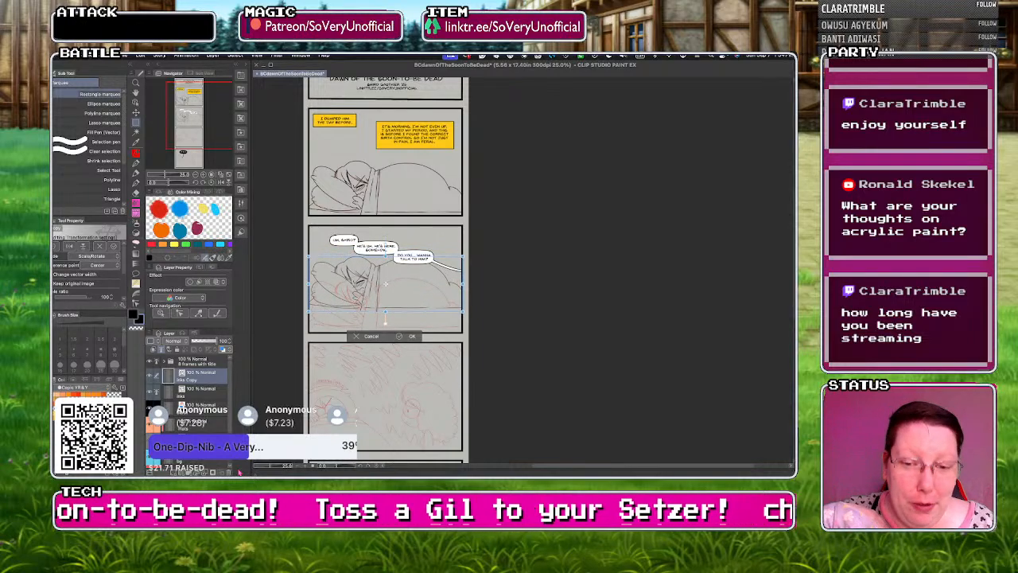
key("Down")
key("Down")
key("Down")
key("Down")
key("Down")
key("Down")
key("Down")
key("Down")
key("Down")
key("Down")
key("Down")
key("Down")
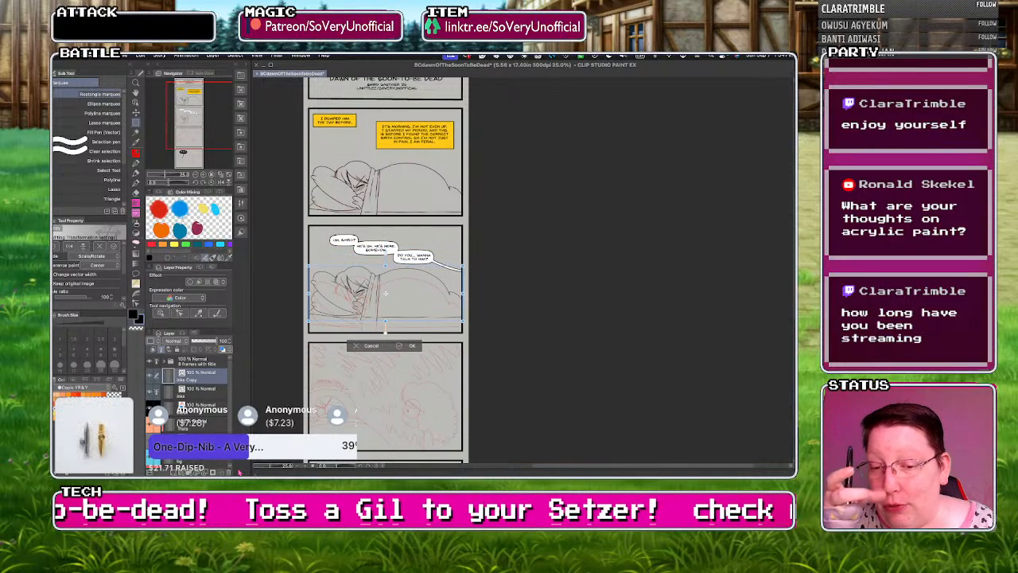
key("Down")
key("Down")
key("Down")
key("Down")
key("Down")
key("Down")
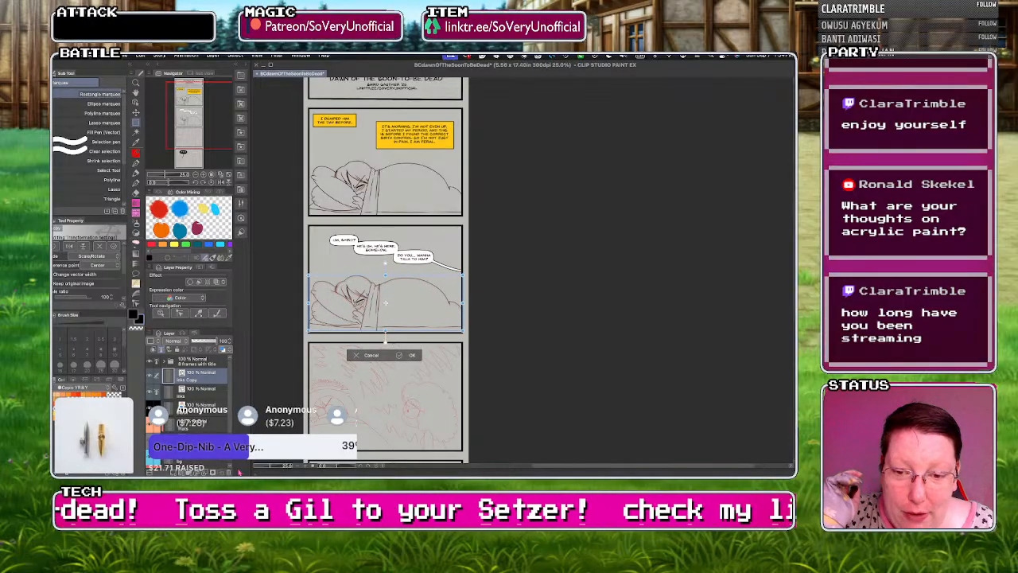
scroll(318, 309, "up", 2)
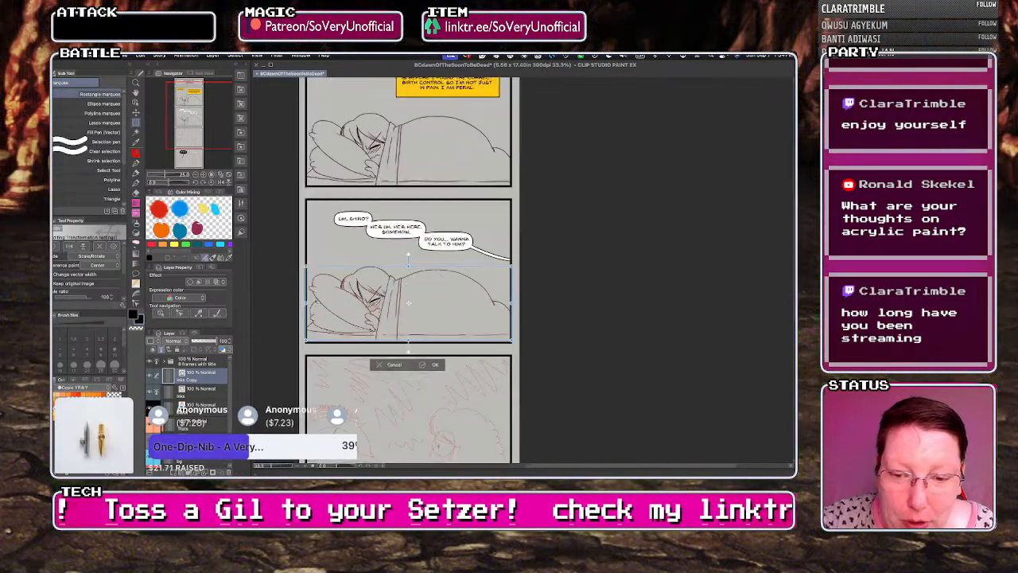
scroll(308, 340, "down", 2)
scroll(306, 292, "up", 1)
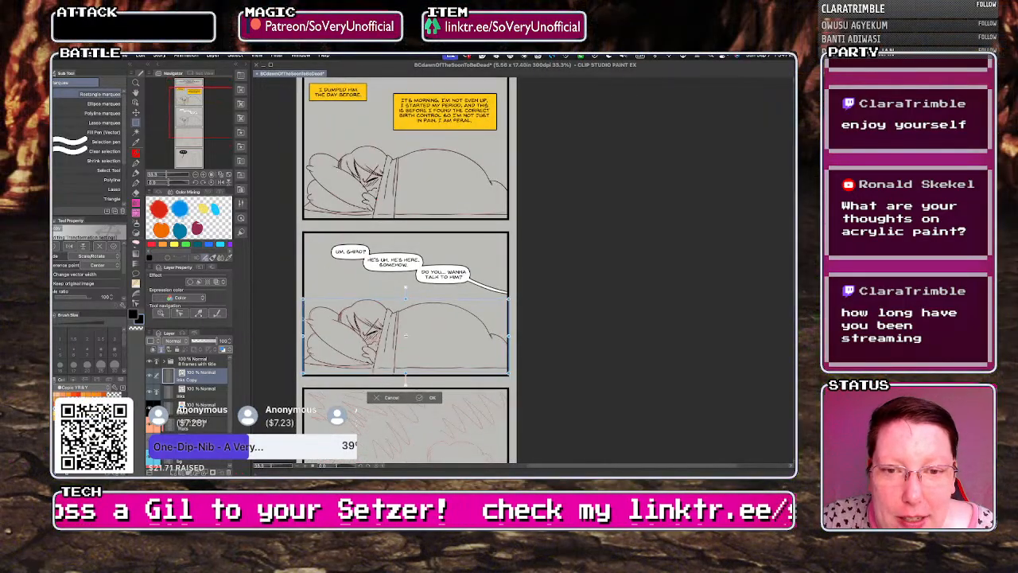
scroll(304, 319, "up", 1)
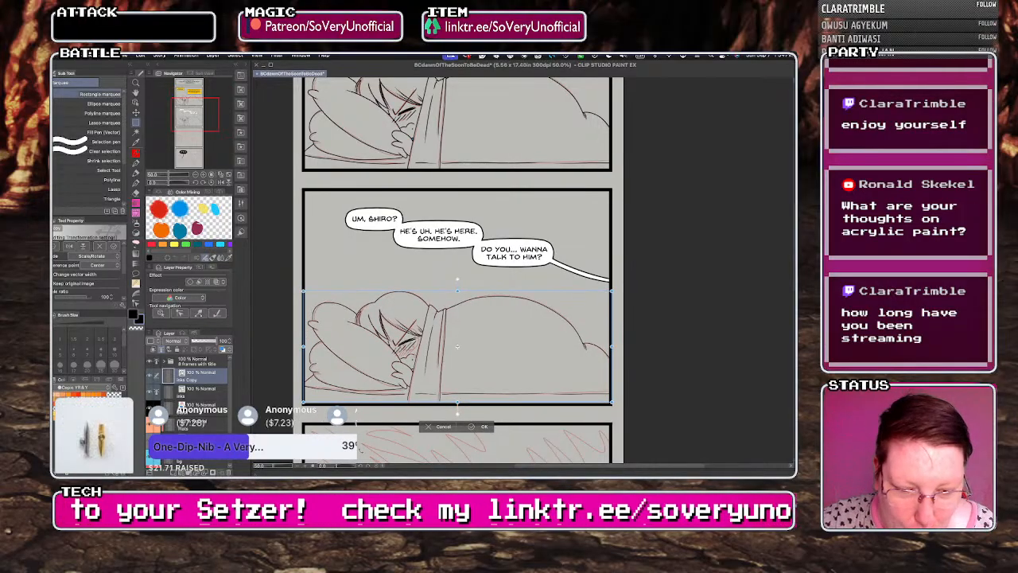
left_click(483, 427)
- Remove the closed eyelid and blush lines from the copied face in the second panel with a lasso selection
scroll(461, 381, "down", 2)
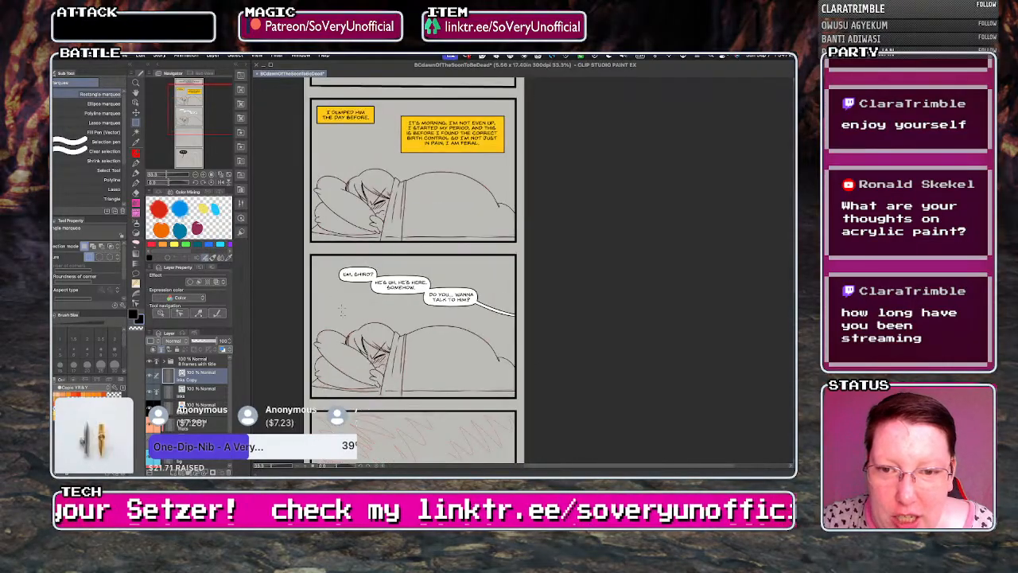
scroll(360, 373, "up", 3)
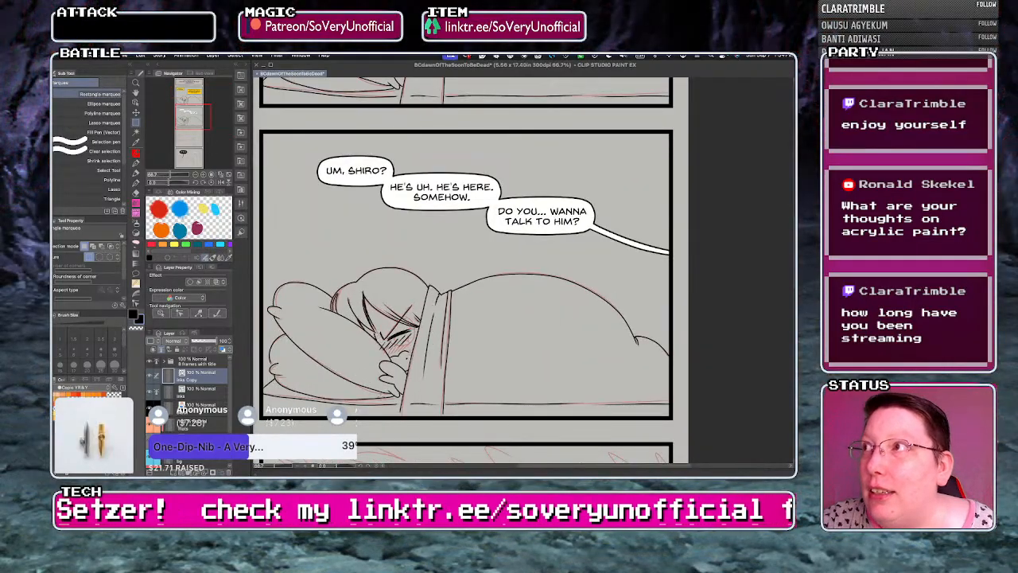
scroll(412, 341, "up", 3)
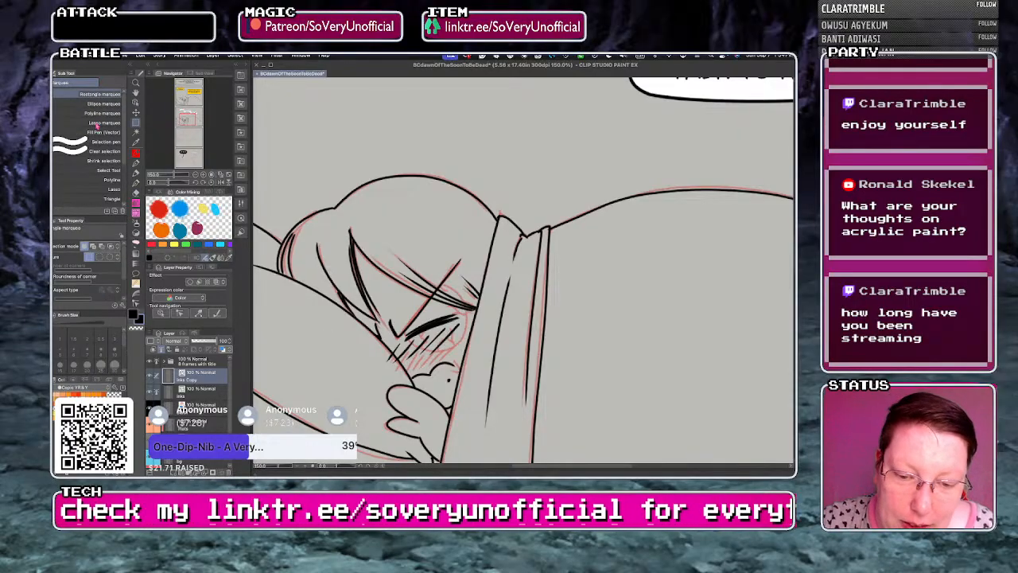
mouse_move(398, 348)
left_mouse_down()
mouse_move(457, 333)
mouse_move(439, 327)
left_mouse_up()
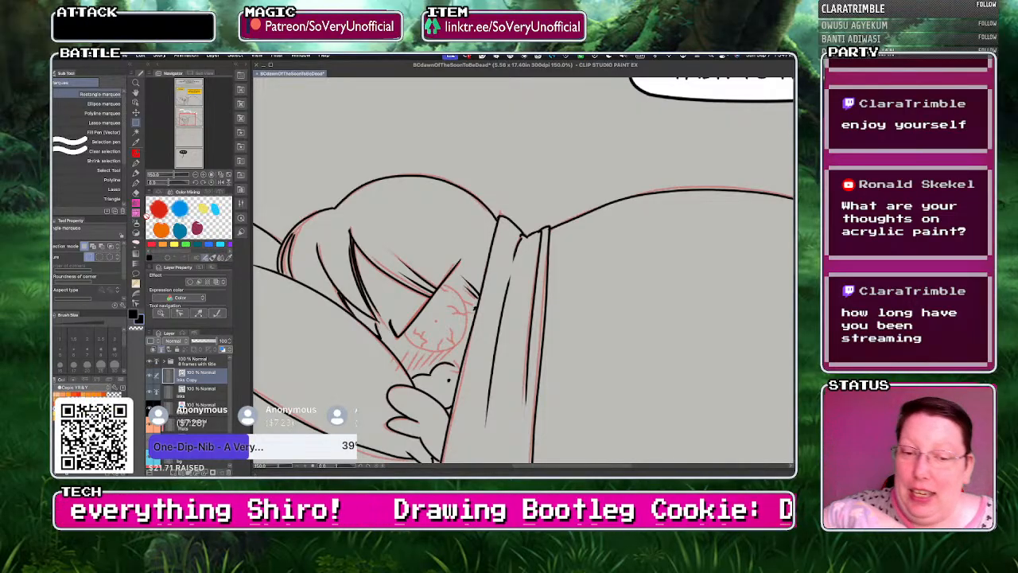
- Ink the rounded outline of the wide-open eye in the second panel and the short lines beside it near the blanket fold
key("p")
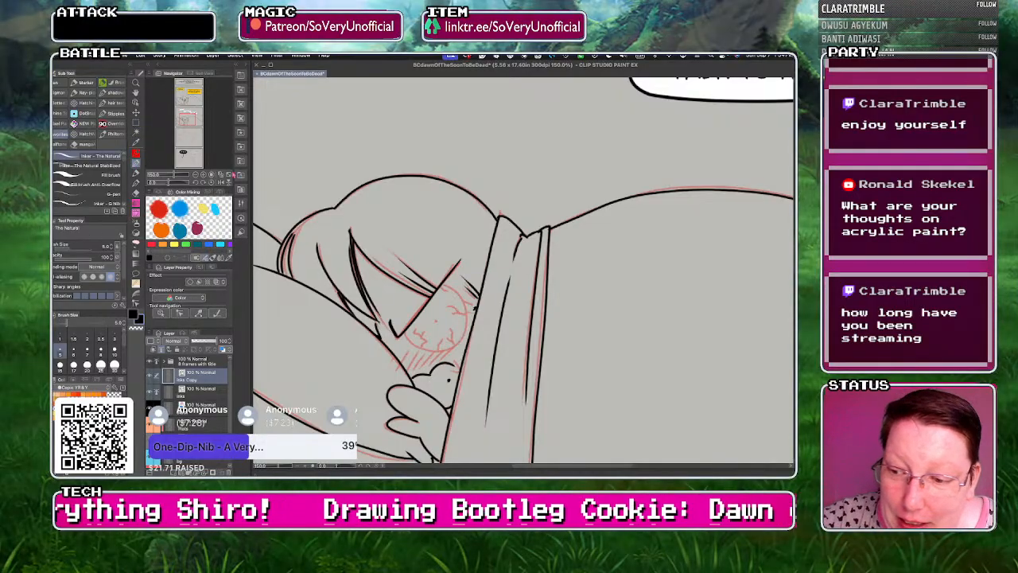
scroll(434, 323, "up", 3)
scroll(318, 334, "down", 2)
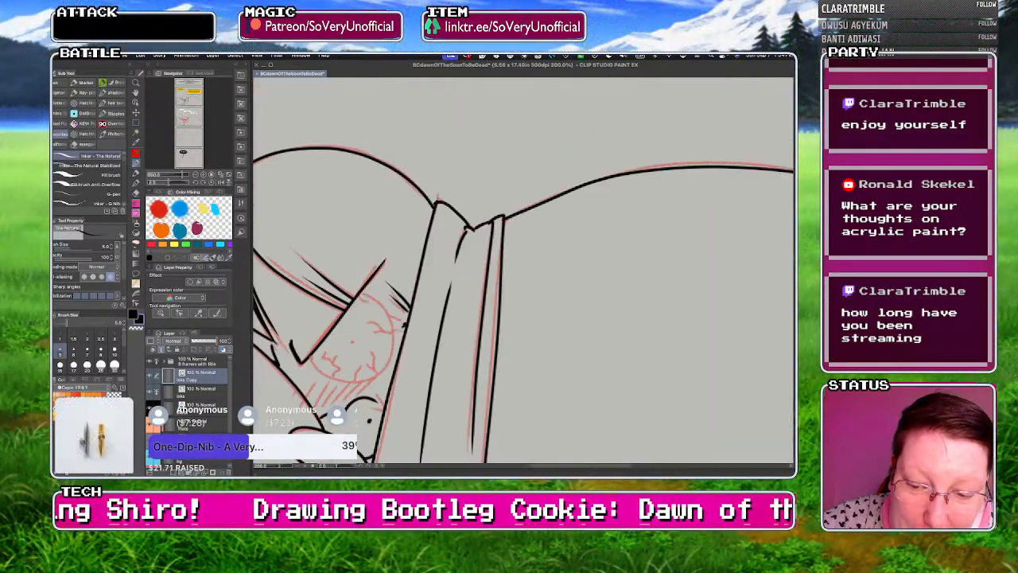
mouse_move(313, 358)
left_mouse_down()
mouse_move(359, 383)
mouse_move(431, 381)
mouse_move(470, 320)
mouse_move(454, 248)
mouse_move(405, 213)
left_mouse_up()
mouse_move(492, 291)
left_mouse_down()
mouse_move(472, 285)
mouse_move(463, 253)
left_mouse_up()
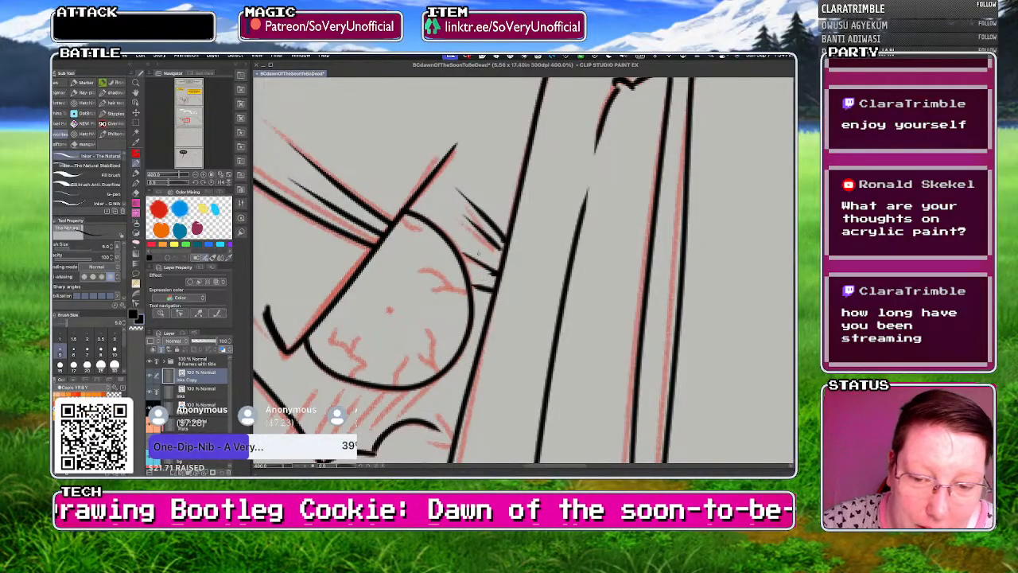
- Ink the tiny pupil and the branching veins around the rim of the second panel's eye
left_click(390, 309)
mouse_move(467, 291)
left_mouse_down()
mouse_move(416, 268)
mouse_move(427, 284)
left_mouse_up()
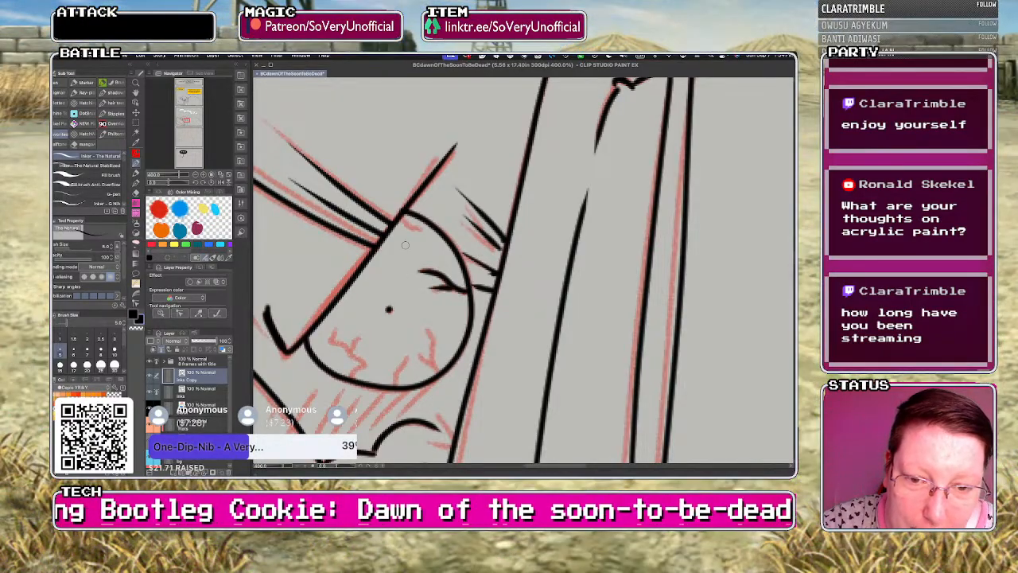
left_click_drag(401, 213, 419, 235)
mouse_move(438, 368)
left_mouse_down()
mouse_move(423, 326)
mouse_move(417, 368)
mouse_move(411, 355)
left_mouse_up()
mouse_move(350, 378)
left_mouse_down()
mouse_move(368, 360)
mouse_move(352, 336)
mouse_move(326, 326)
left_mouse_up()
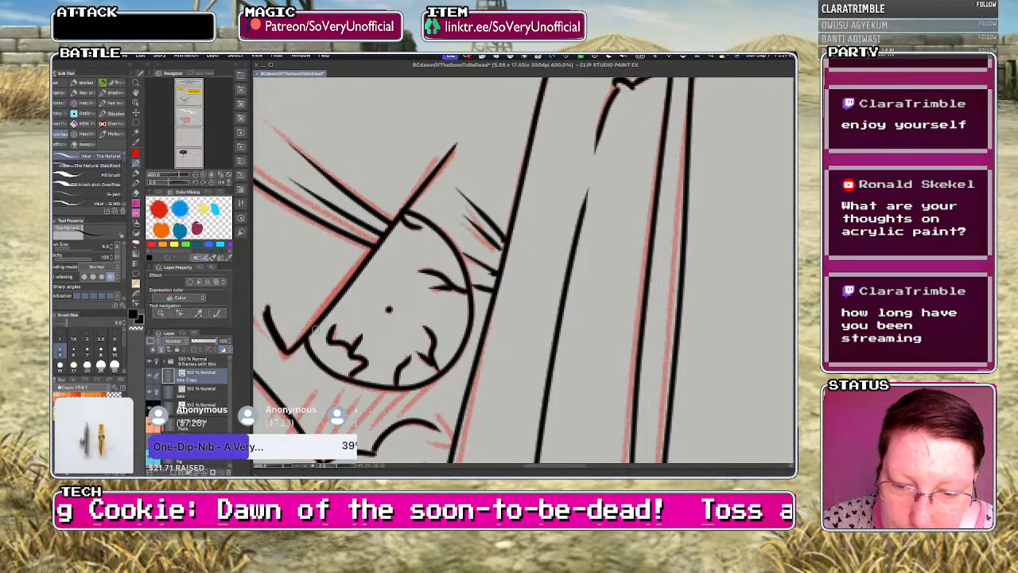
- Ink the nostril crease beside the nose and the slanted shading lines beneath the second panel's eye
left_click_drag(434, 408, 454, 441)
left_click_drag(454, 440, 420, 434)
scroll(426, 334, "down", 4)
scroll(415, 348, "up", 4)
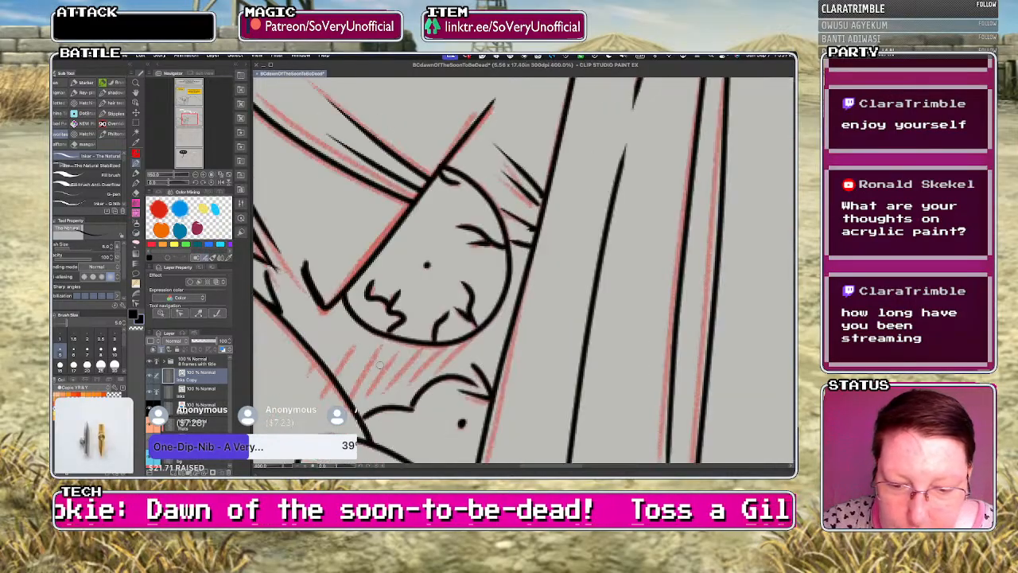
mouse_move(481, 334)
left_mouse_down()
mouse_move(416, 389)
mouse_move(452, 340)
mouse_move(402, 388)
left_mouse_up()
left_click_drag(433, 340, 381, 390)
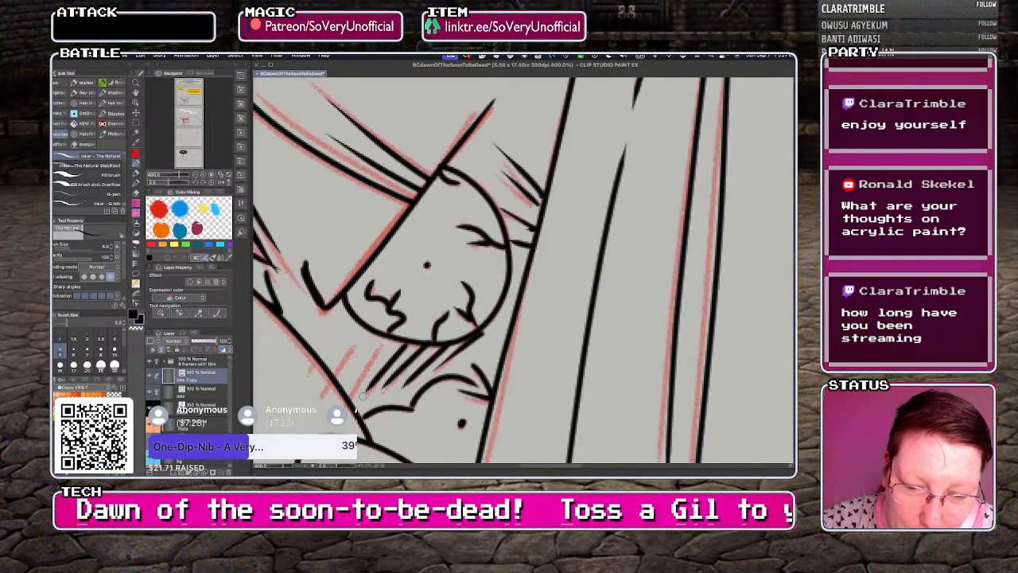
mouse_move(391, 339)
left_mouse_down()
mouse_move(347, 397)
mouse_move(320, 402)
left_mouse_up()
left_click_drag(331, 340, 298, 388)
scroll(287, 353, "down", 4)
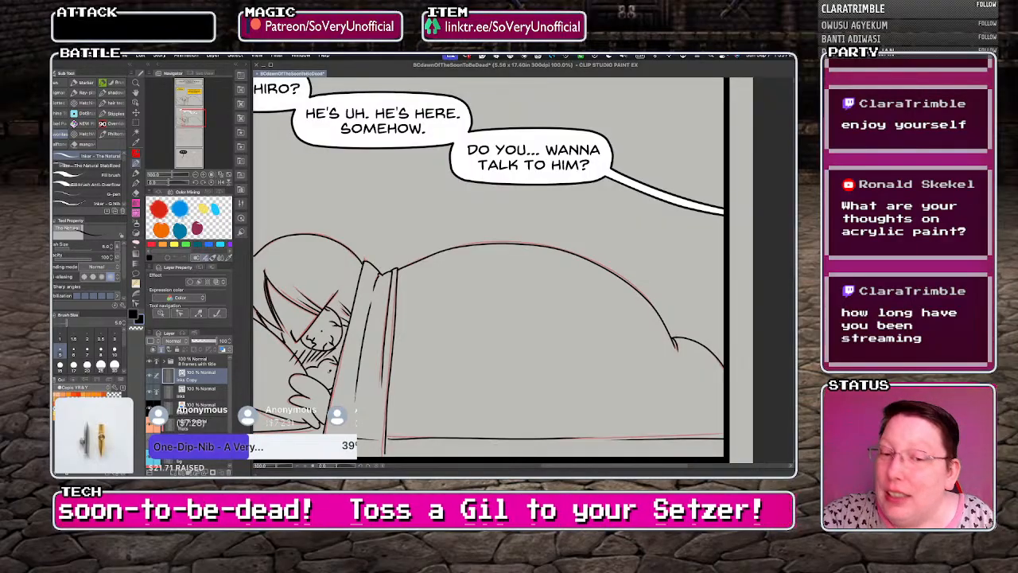
- Merge the copied ink layer down into the original inks layer
scroll(329, 372, "down", 2)
scroll(250, 280, "down", 2)
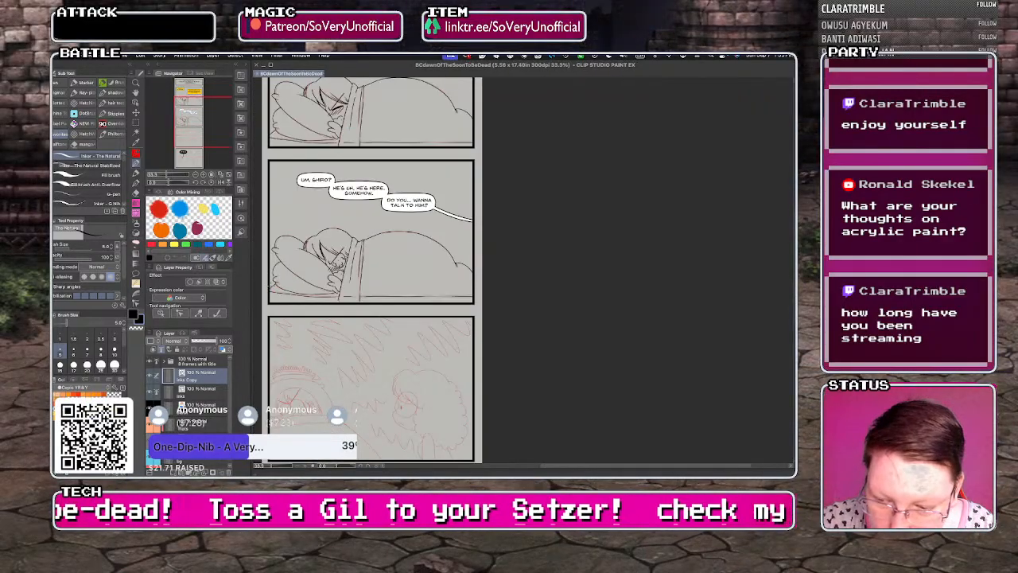
key("super+e")
scroll(294, 334, "down", 1)
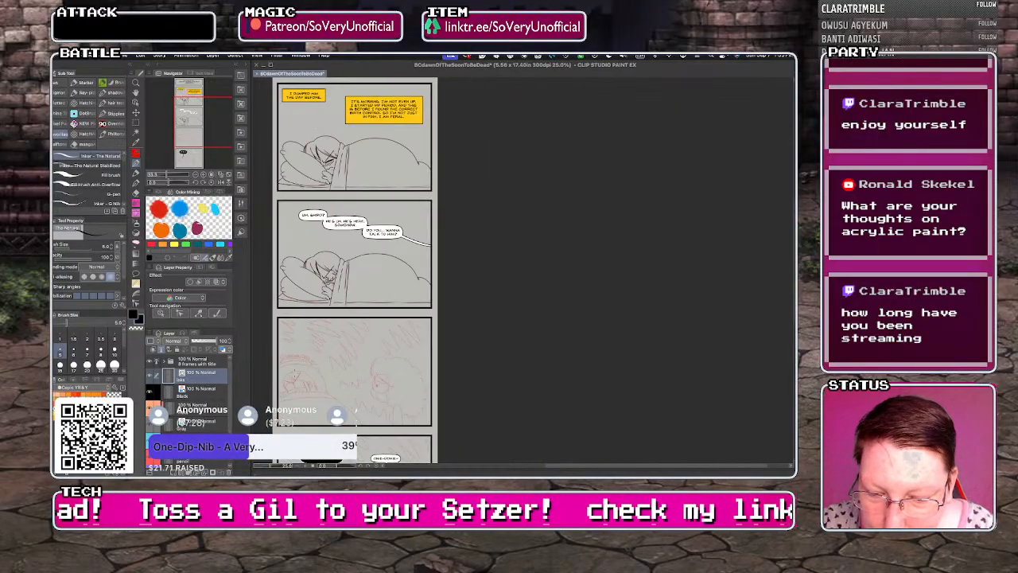
- Ink the row of fingers gripping the blanket beside the third panel's left border
scroll(275, 350, "up", 5)
scroll(271, 348, "up", 2)
mouse_move(268, 347)
left_mouse_down()
mouse_move(292, 383)
mouse_move(273, 396)
mouse_move(276, 325)
mouse_move(277, 342)
mouse_move(295, 333)
mouse_move(341, 390)
mouse_move(292, 369)
mouse_move(326, 338)
mouse_move(346, 380)
left_mouse_up()
mouse_move(350, 329)
left_mouse_down()
mouse_move(403, 333)
mouse_move(346, 344)
mouse_move(493, 332)
mouse_move(541, 340)
left_mouse_up()
scroll(296, 347, "down", 4)
scroll(302, 348, "up", 2)
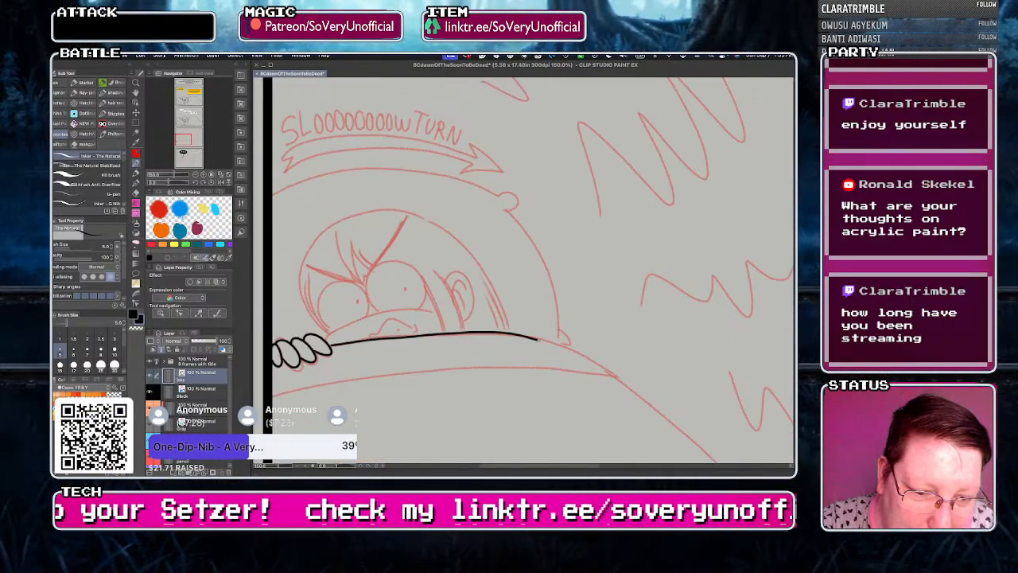
key("super+z")
- Ink the upper and lower edges of the folded blanket in the third panel, from the fingers to the fold's tip
key("asciicircum")
key("asciicircum")
key("asciicircum")
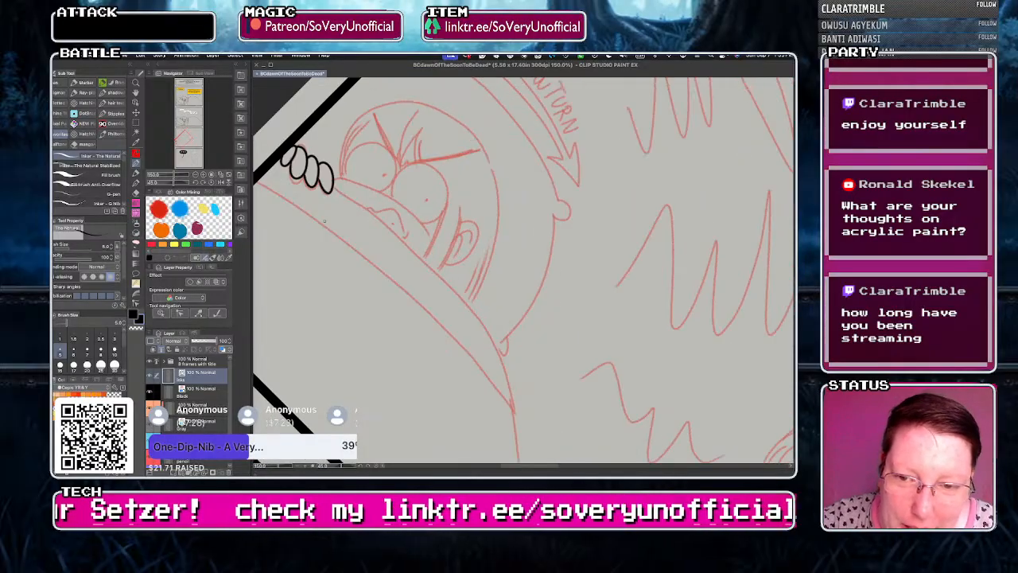
mouse_move(333, 185)
left_mouse_down()
mouse_move(458, 296)
mouse_move(505, 362)
mouse_move(511, 393)
left_mouse_up()
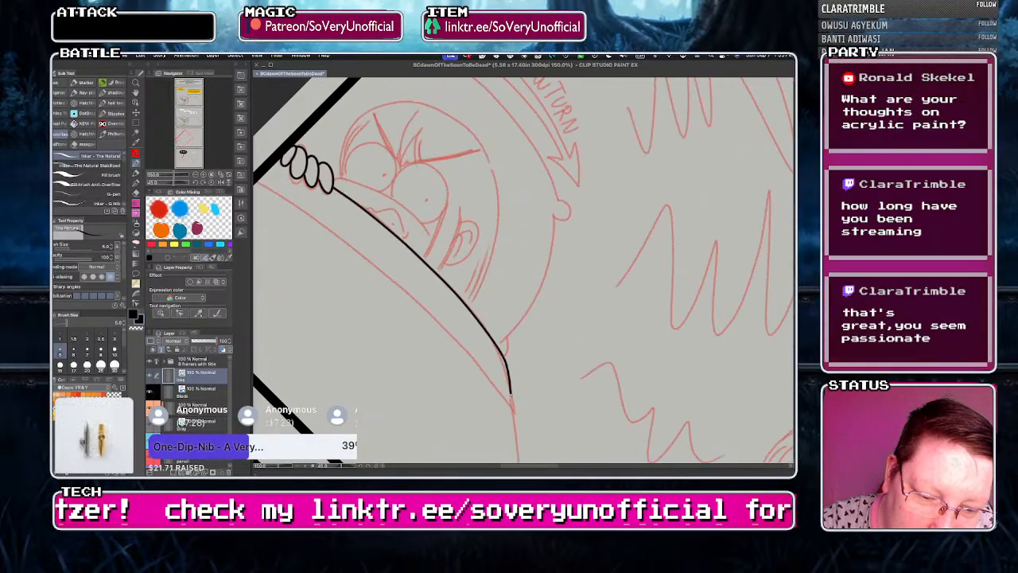
mouse_move(256, 182)
left_mouse_down()
mouse_move(390, 280)
mouse_move(512, 410)
left_mouse_up()
- Continue the blanket's contour from the fold's tip down to the third panel's bottom border
scroll(420, 312, "down", 2)
scroll(441, 427, "down", 2)
scroll(440, 427, "up", 4)
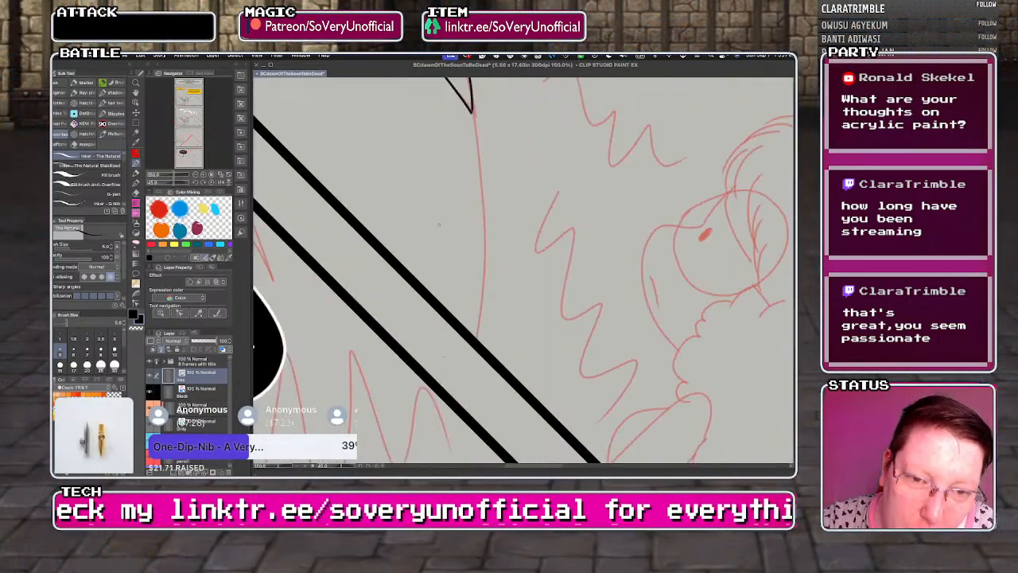
mouse_move(472, 111)
left_mouse_down()
mouse_move(483, 199)
mouse_move(480, 342)
left_mouse_up()
scroll(481, 342, "down", 4)
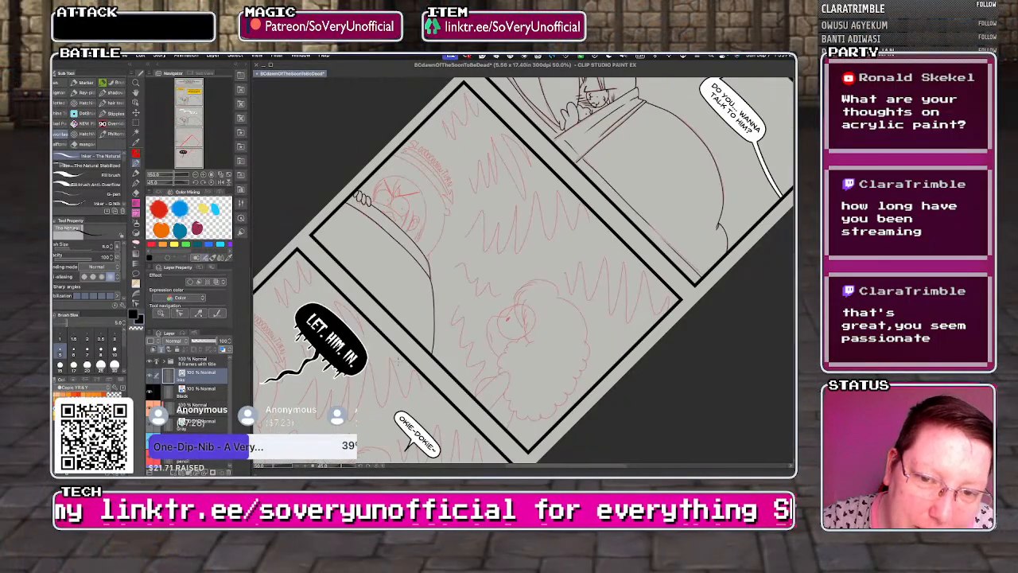
- Ink the tapered hair strands between the eye and the ear in the third panel, ending at the blanket
key("minus")
key("minus")
key("minus")
scroll(408, 287, "up", 7)
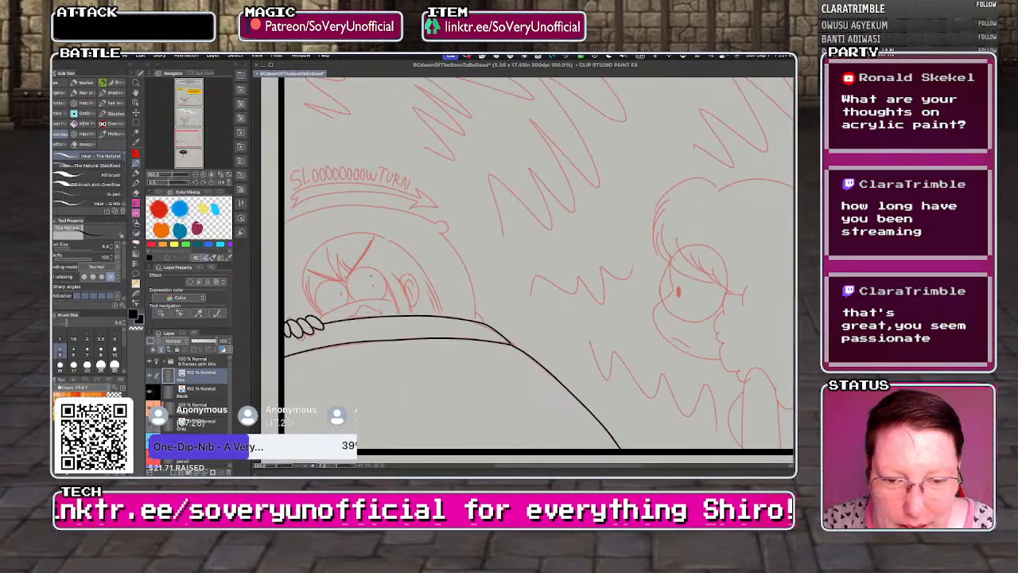
left_click_drag(401, 258, 460, 407)
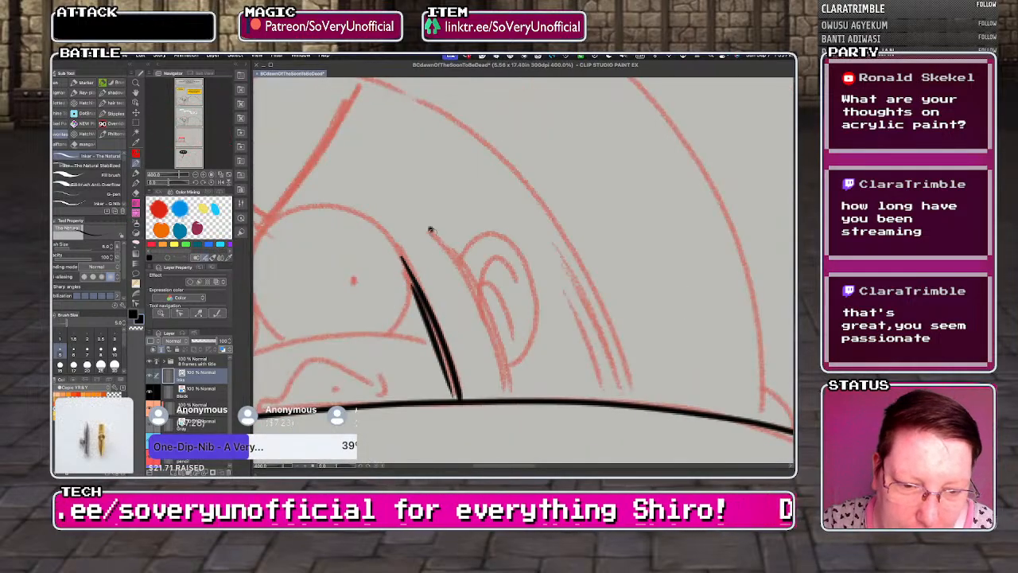
left_click_drag(429, 229, 511, 388)
left_click_drag(450, 242, 517, 388)
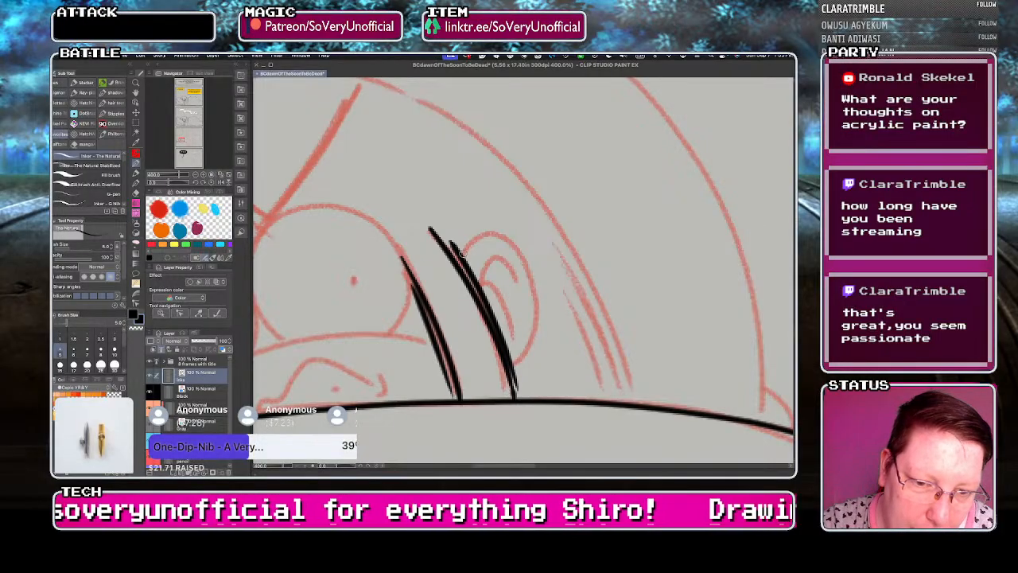
- Ink the ear's outer curve and its inner folds behind the hair strands
mouse_move(461, 254)
left_mouse_down()
mouse_move(517, 248)
mouse_move(528, 372)
left_mouse_up()
key("ctrl+z")
mouse_move(461, 259)
left_mouse_down()
mouse_move(533, 285)
mouse_move(515, 368)
left_mouse_up()
left_click_drag(509, 258, 517, 278)
mouse_move(517, 278)
left_mouse_down()
mouse_move(485, 294)
mouse_move(511, 350)
left_mouse_up()
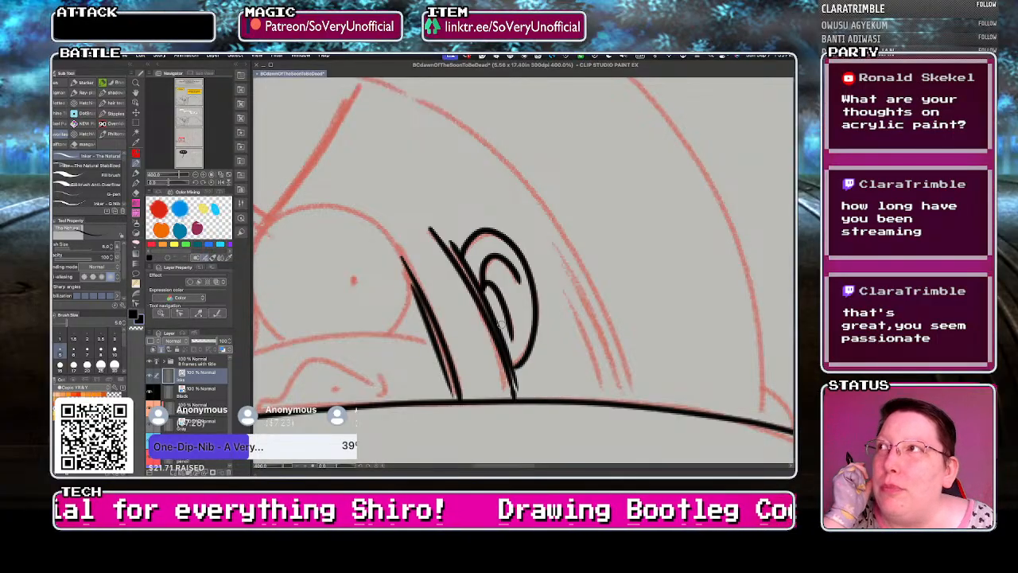
- Ink the two thick angry eyebrows meeting in a furrow above the nose in the third panel
scroll(500, 325, "down", 5)
scroll(316, 261, "up", 8)
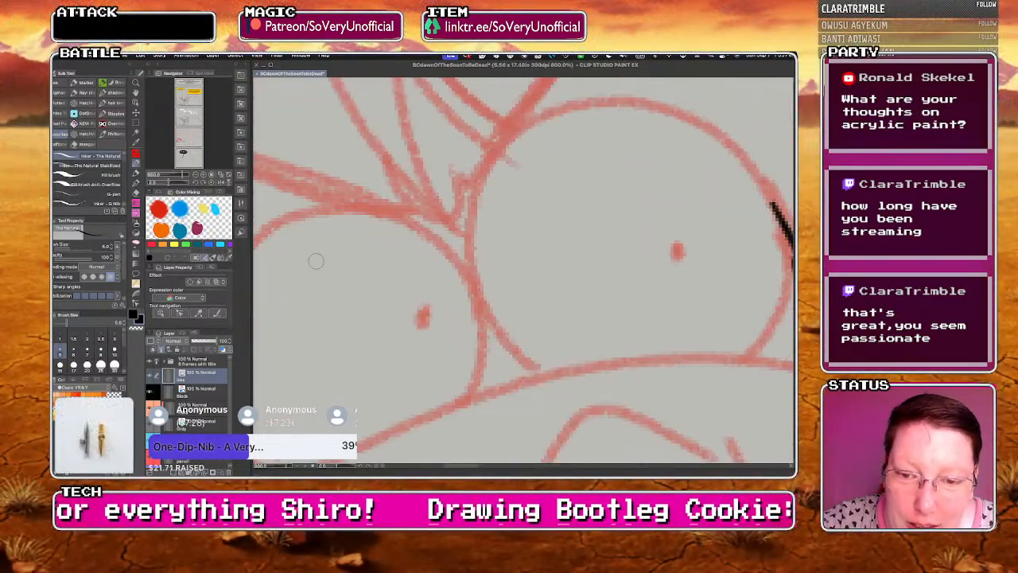
mouse_move(383, 168)
left_mouse_down()
mouse_move(423, 223)
mouse_move(439, 129)
left_mouse_up()
scroll(379, 210, "down", 5)
key("super+z")
left_click_drag(382, 212, 433, 129)
mouse_move(385, 210)
left_mouse_down()
mouse_move(416, 171)
mouse_move(435, 133)
left_mouse_up()
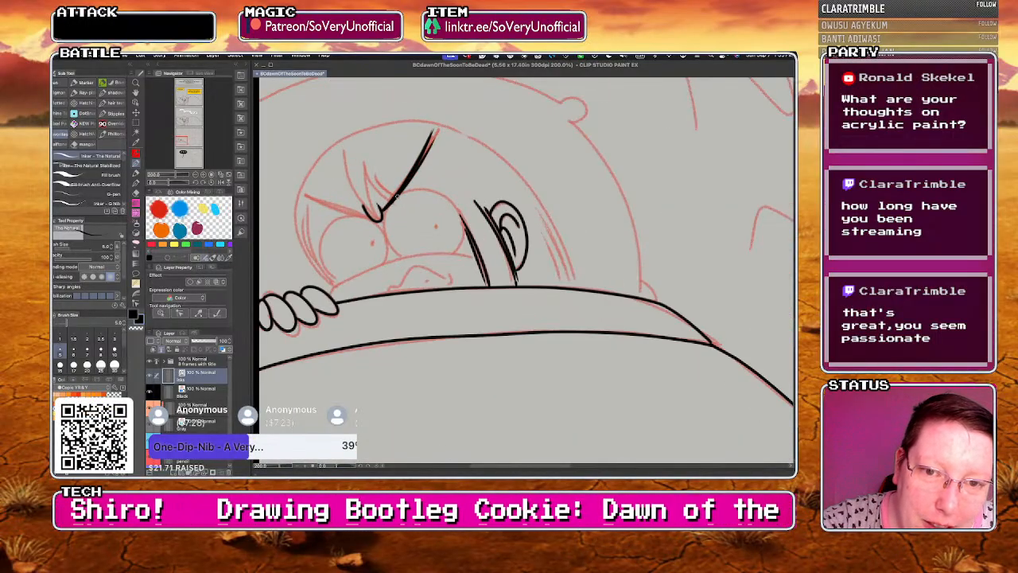
left_click_drag(369, 215, 294, 194)
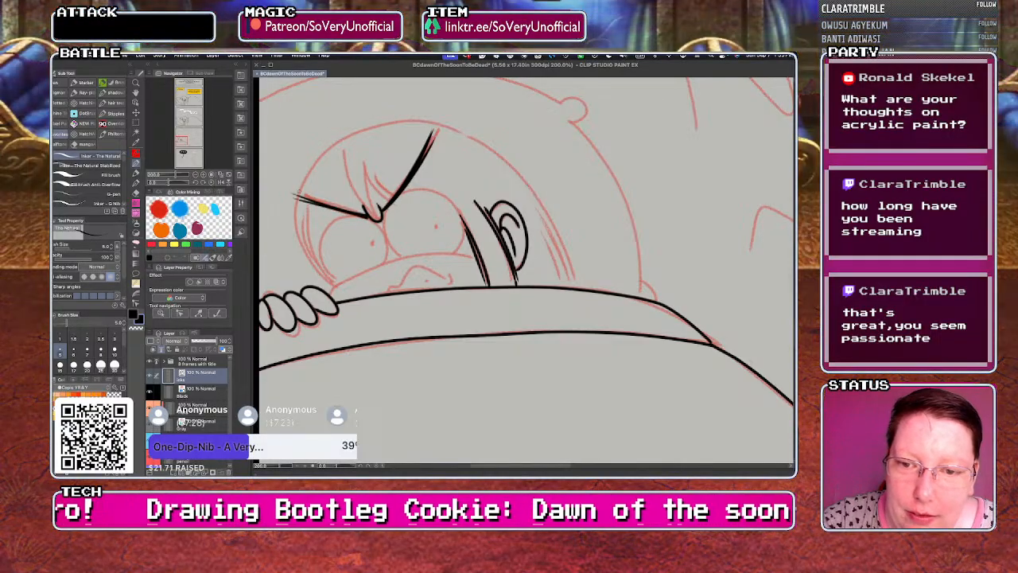
- Ink the round outlines of both bulging eyes beneath the furrowed eyebrows
scroll(368, 188, "up", 4)
mouse_move(406, 185)
left_mouse_down()
mouse_move(385, 245)
mouse_move(405, 336)
mouse_move(465, 395)
left_mouse_up()
mouse_move(436, 150)
left_mouse_down()
mouse_move(612, 137)
mouse_move(687, 347)
mouse_move(661, 377)
left_mouse_up()
scroll(479, 246, "down", 5)
scroll(489, 199, "up", 5)
mouse_move(513, 163)
left_mouse_down()
mouse_move(569, 260)
mouse_move(549, 328)
left_mouse_up()
mouse_move(476, 150)
left_mouse_down()
mouse_move(505, 159)
mouse_move(334, 171)
mouse_move(383, 406)
mouse_move(299, 288)
mouse_move(429, 132)
mouse_move(459, 138)
left_mouse_up()
key("ctrl+z")
left_click_drag(515, 167, 459, 141)
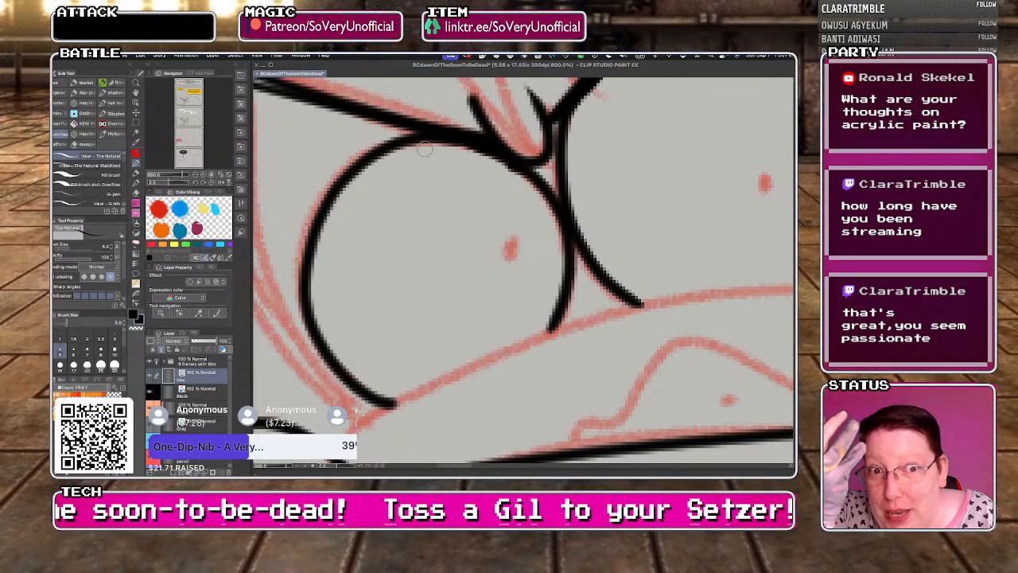
- Ink a tiny dot pupil in each of the third panel's eyes
left_click(511, 248)
scroll(490, 238, "down", 6)
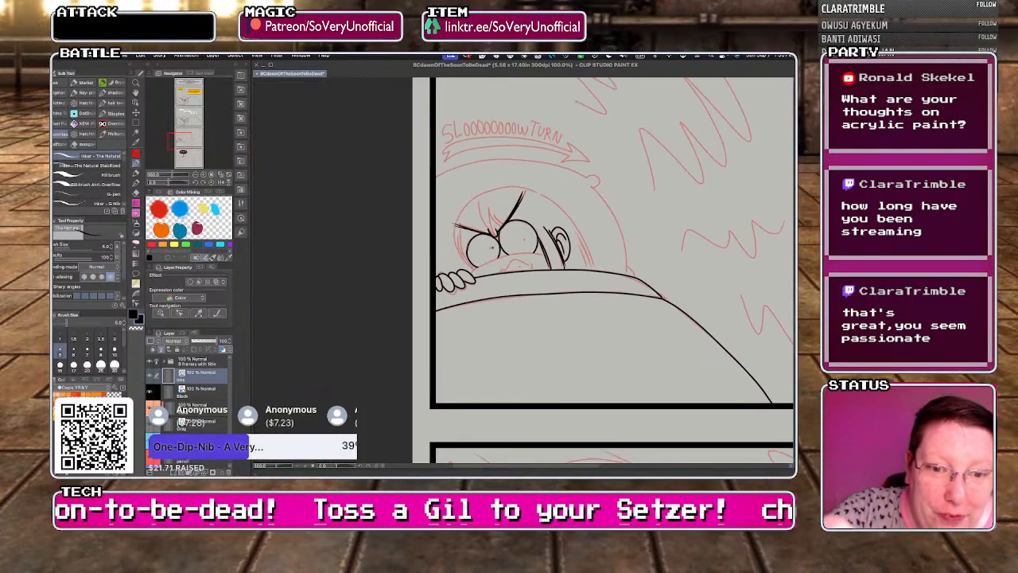
scroll(527, 233, "up", 6)
left_click(525, 230)
scroll(509, 245, "down", 6)
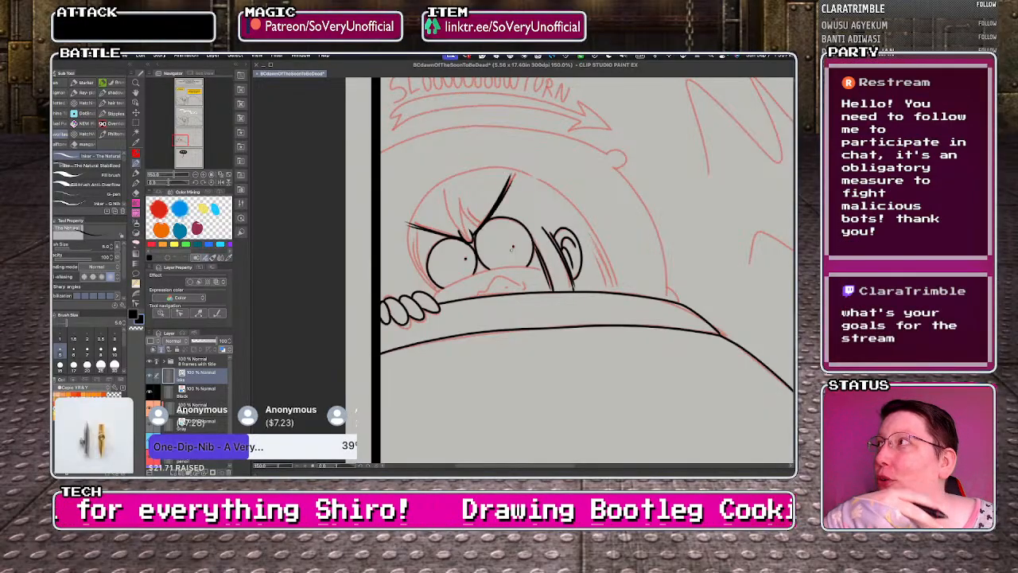
- Ink the curved line beneath both eyes and the nose with its nostril above the blanket edge
scroll(441, 298, "up", 3)
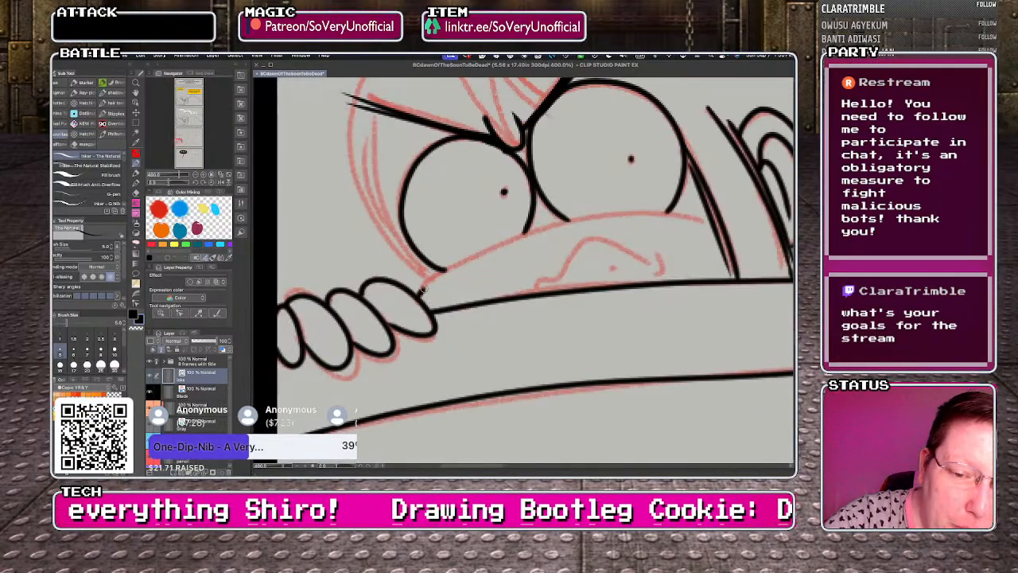
scroll(422, 291, "up", 2)
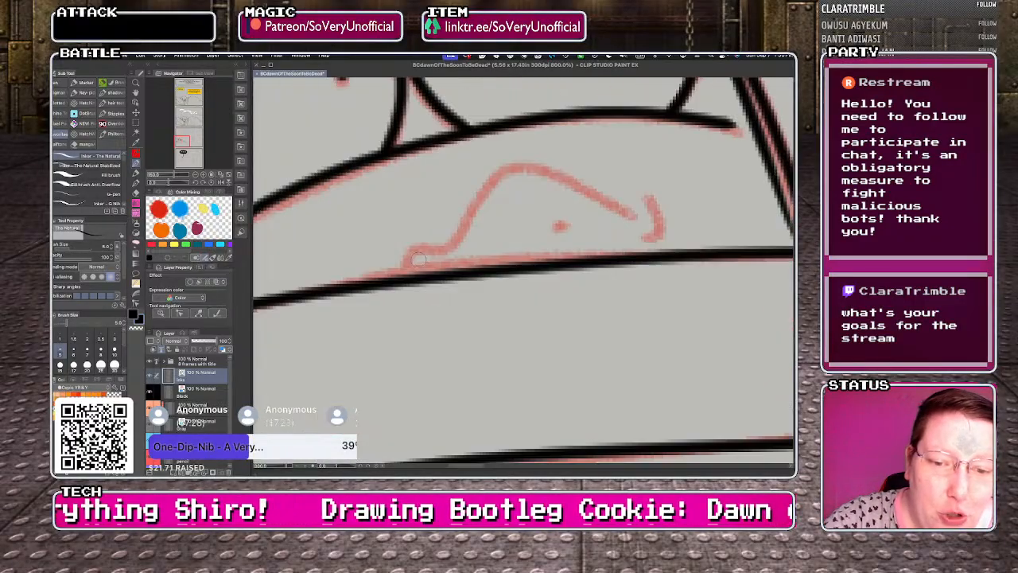
mouse_move(407, 269)
left_mouse_down()
mouse_move(504, 168)
mouse_move(640, 219)
mouse_move(641, 237)
left_mouse_up()
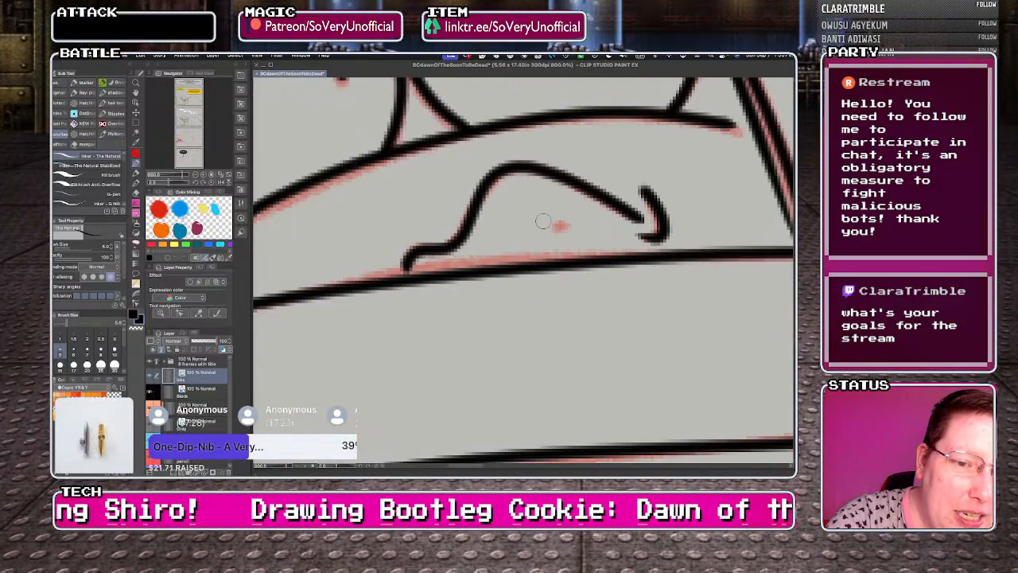
scroll(543, 221, "down", 5)
- Ink the pointed fringe strands falling over the forehead between the eyebrows
scroll(374, 192, "up", 3)
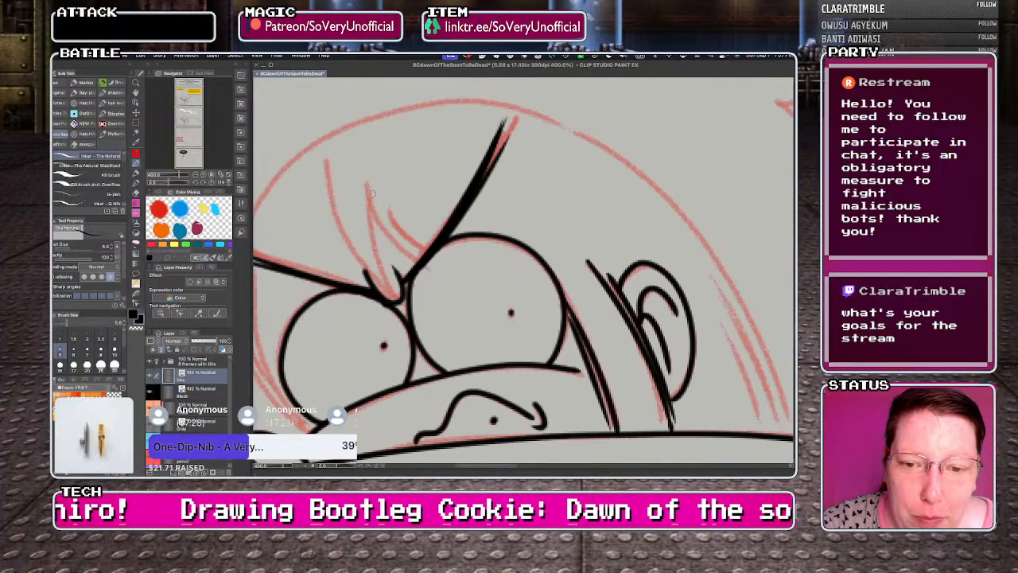
left_click_drag(367, 187, 426, 255)
left_click_drag(391, 210, 427, 249)
left_click_drag(368, 193, 405, 285)
mouse_move(327, 159)
left_mouse_down()
mouse_move(329, 213)
mouse_move(397, 294)
mouse_move(331, 232)
mouse_move(327, 280)
mouse_move(286, 243)
mouse_move(351, 145)
mouse_move(461, 157)
mouse_move(567, 300)
mouse_move(530, 228)
left_mouse_up()
- Ink the rounded outline of the head and the hair strands behind the ear down to the blanket
scroll(306, 231, "down", 5)
scroll(290, 250, "up", 3)
left_click_drag(555, 305, 533, 247)
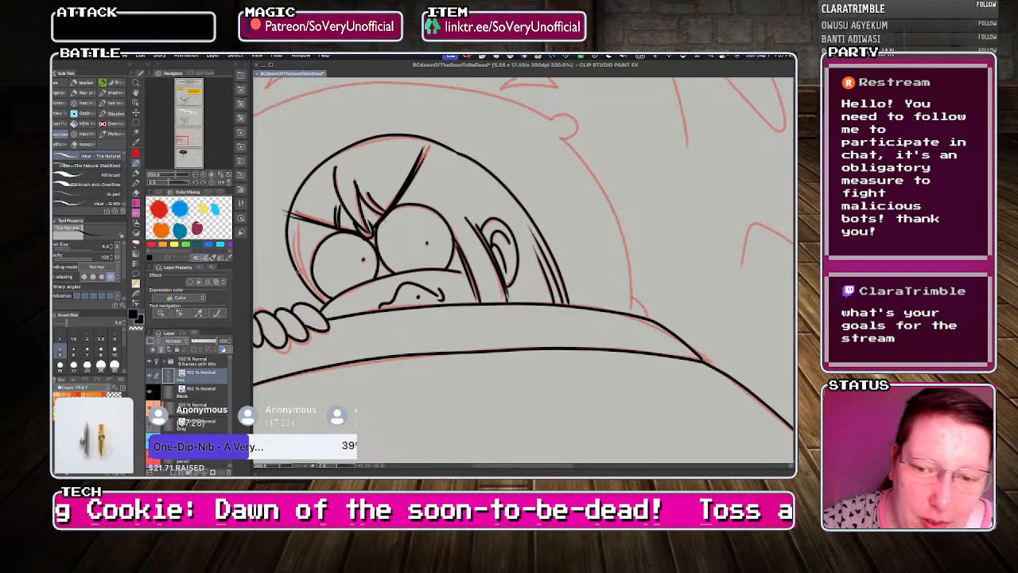
- Ink the thin hair strands along the face's left side, between the head outline and the smaller eye
left_click_drag(291, 235, 326, 297)
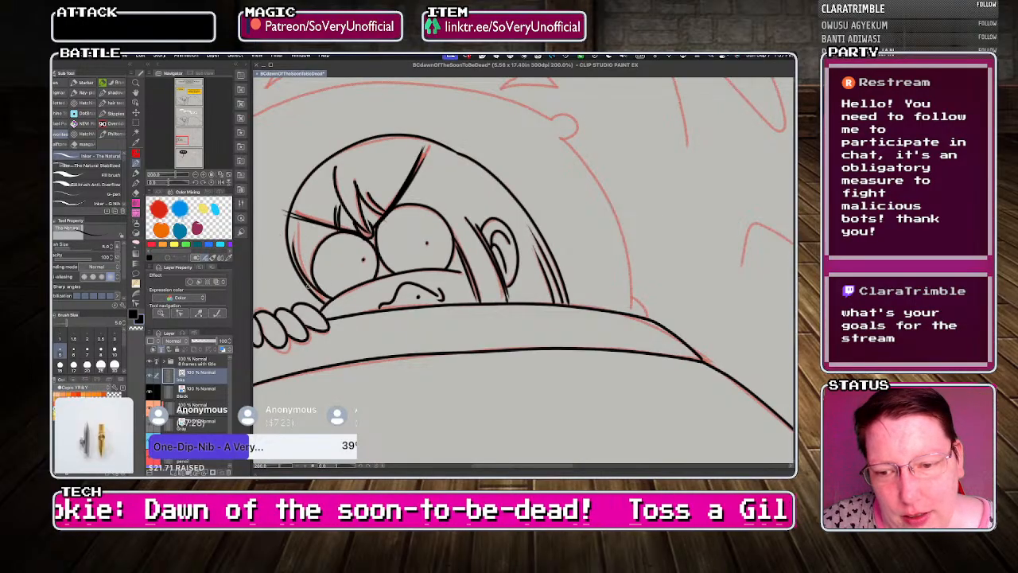
key("super+z")
left_click_drag(307, 259, 323, 300)
left_click_drag(296, 233, 320, 296)
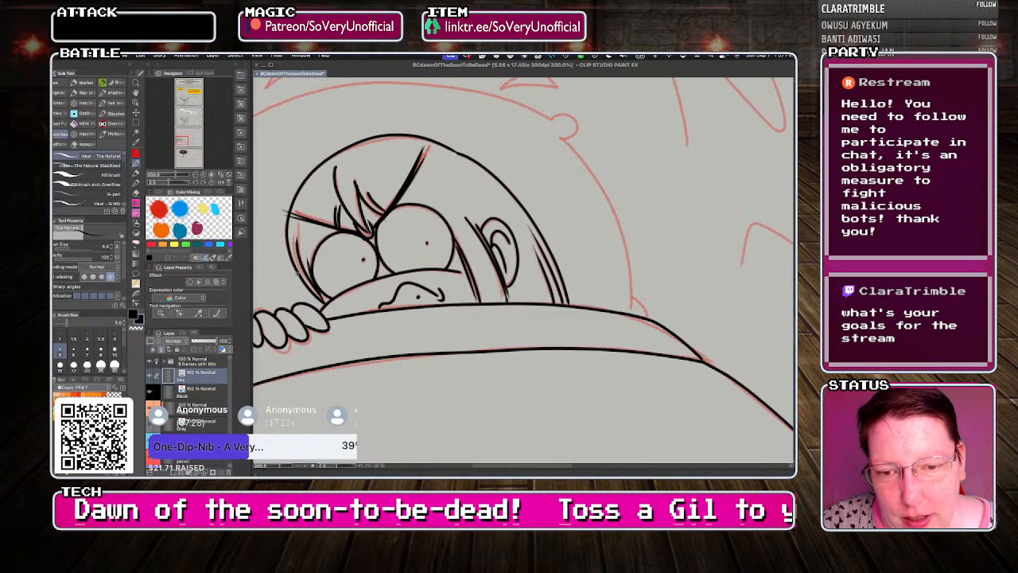
key("super+minus")
key("super+minus")
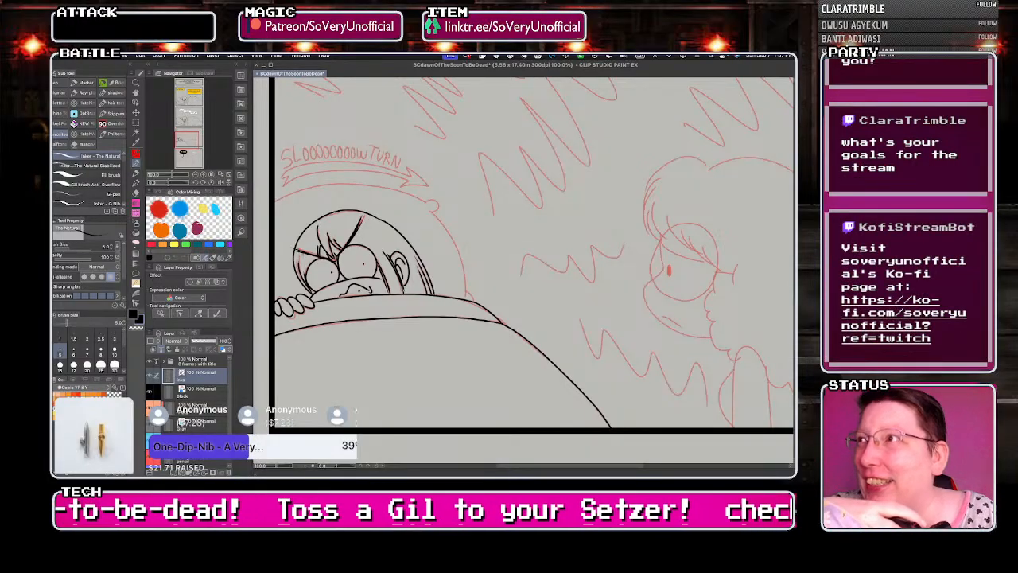
scroll(278, 201, "up", 1)
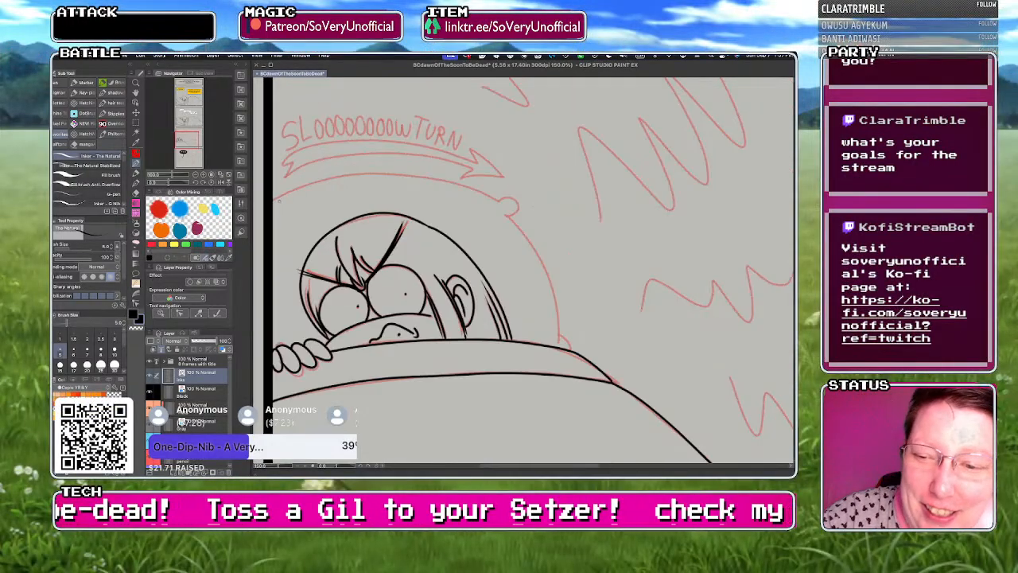
mouse_move(272, 197)
left_mouse_down()
mouse_move(417, 177)
mouse_move(501, 200)
left_mouse_up()
key("super+z")
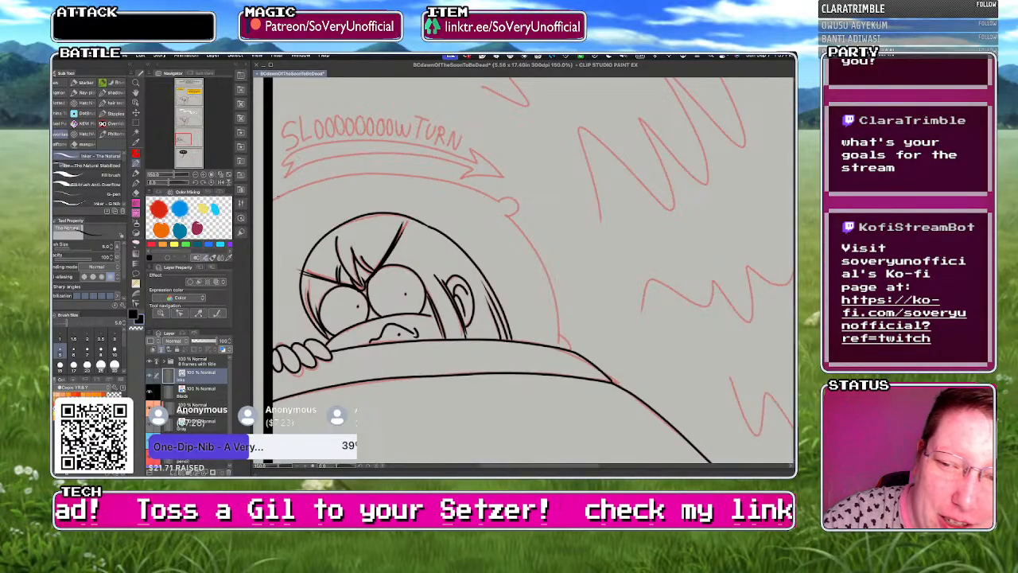
- Ink the large arched outline around the character's head and letter SLOOOOOOOOW above it over the red pencils
mouse_move(302, 188)
left_mouse_down()
mouse_move(411, 179)
mouse_move(499, 198)
mouse_move(530, 237)
mouse_move(557, 328)
left_mouse_up()
scroll(296, 159, "down", 5)
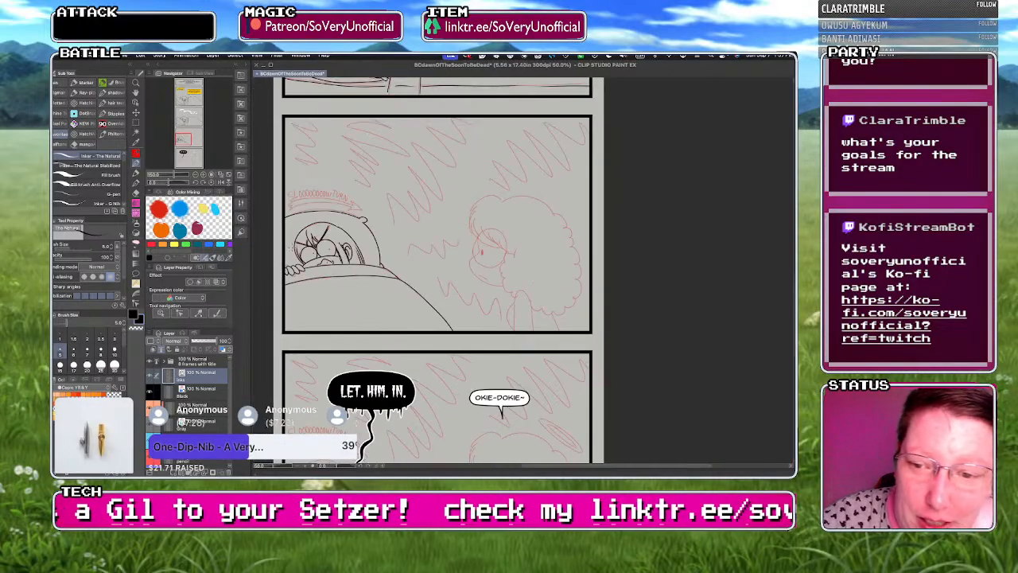
scroll(315, 195, "up", 10)
mouse_move(315, 195)
left_mouse_down()
mouse_move(275, 221)
mouse_move(307, 221)
mouse_move(287, 254)
left_mouse_up()
left_click_drag(324, 172, 351, 231)
mouse_move(376, 179)
left_mouse_down()
mouse_move(384, 213)
mouse_move(388, 189)
left_mouse_up()
mouse_move(407, 177)
left_mouse_down()
mouse_move(394, 184)
mouse_move(422, 191)
mouse_move(439, 223)
mouse_move(444, 177)
mouse_move(469, 222)
left_mouse_up()
mouse_move(473, 172)
left_mouse_down()
mouse_move(496, 211)
mouse_move(498, 195)
mouse_move(519, 188)
mouse_move(504, 215)
mouse_move(519, 179)
mouse_move(551, 194)
mouse_move(528, 185)
mouse_move(550, 206)
mouse_move(569, 188)
mouse_move(558, 220)
mouse_move(579, 192)
mouse_move(577, 207)
mouse_move(618, 194)
left_mouse_up()
key("ctrl+minus")
key("ctrl+minus")
key("ctrl+minus")
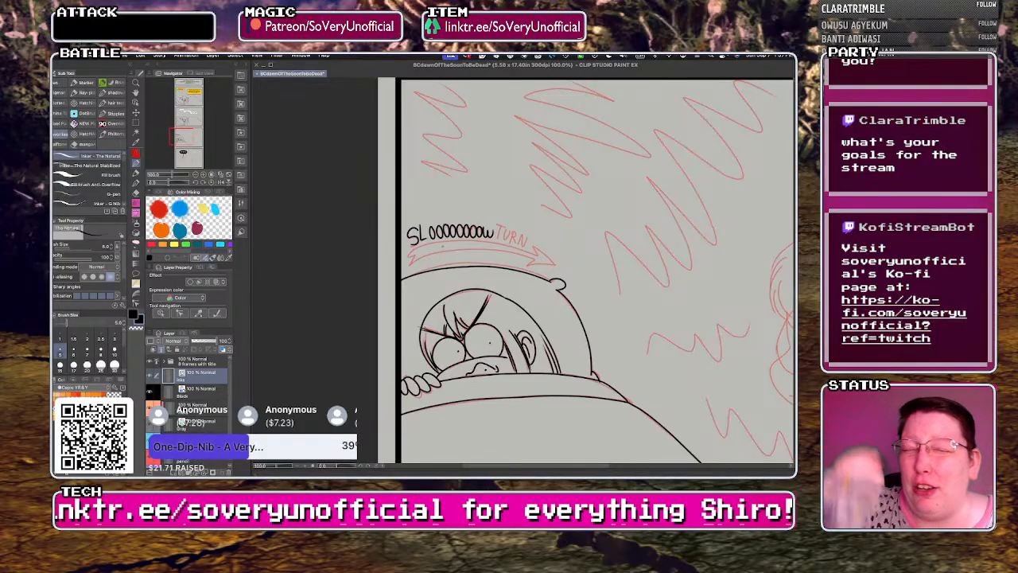
- Letter the word TURN in black along the curve above the arrow
scroll(500, 230, "up", 4)
mouse_move(474, 212)
left_mouse_down()
mouse_move(524, 226)
mouse_move(487, 272)
left_mouse_up()
mouse_move(515, 238)
left_mouse_down()
mouse_move(542, 241)
mouse_move(547, 257)
mouse_move(565, 251)
mouse_move(538, 287)
left_mouse_up()
mouse_move(549, 239)
left_mouse_down()
mouse_move(561, 253)
mouse_move(563, 293)
mouse_move(590, 260)
mouse_move(610, 264)
left_mouse_up()
scroll(542, 274, "down", 3)
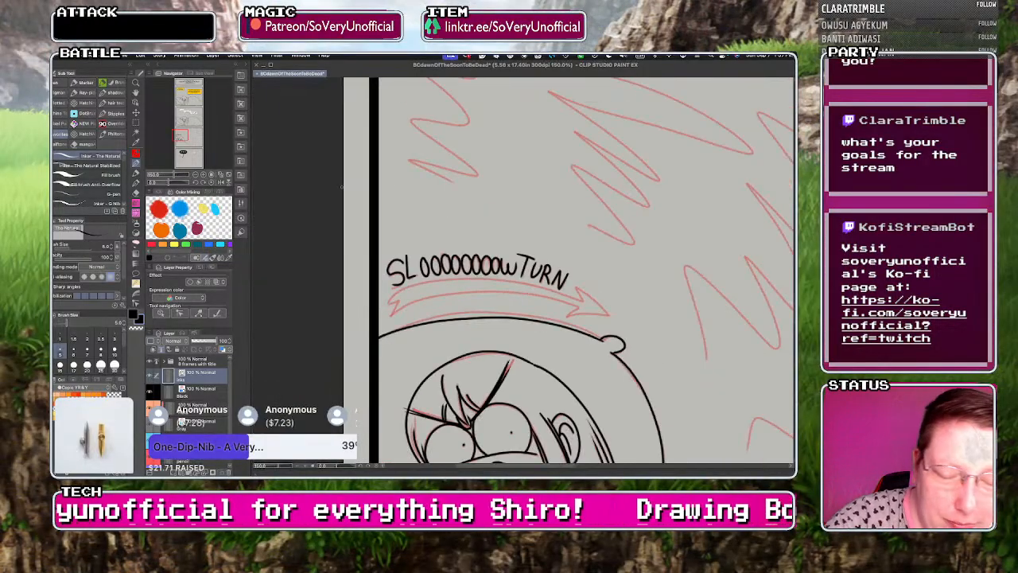
- Ink the curved double-ended arrow beneath the SLOOOOOOOOW TURN lettering, with the canvas rotated to follow its arc
key("asciicircum")
key("asciicircum")
scroll(446, 303, "up", 1)
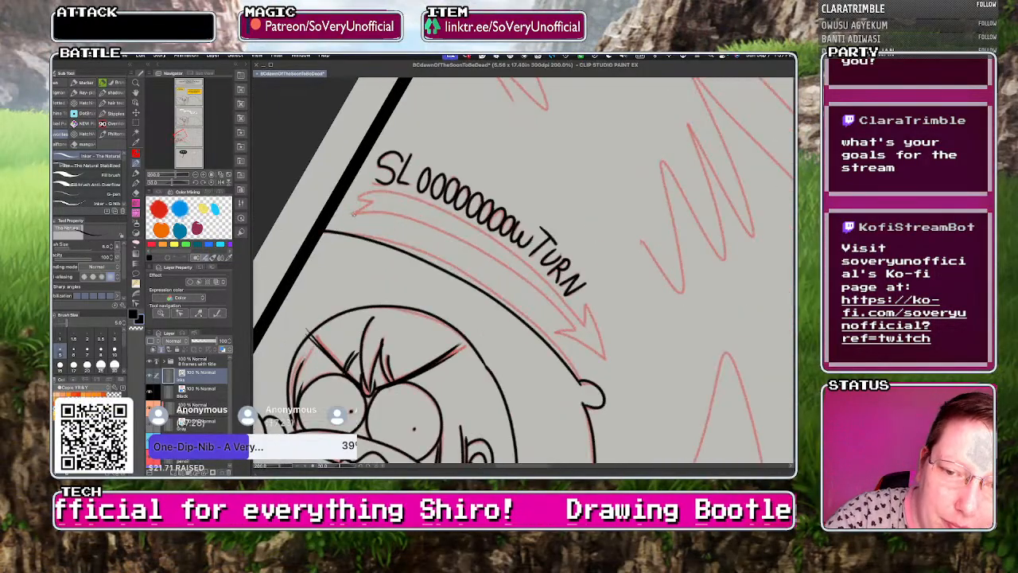
mouse_move(353, 213)
left_mouse_down()
mouse_move(405, 217)
mouse_move(482, 250)
mouse_move(555, 303)
left_mouse_up()
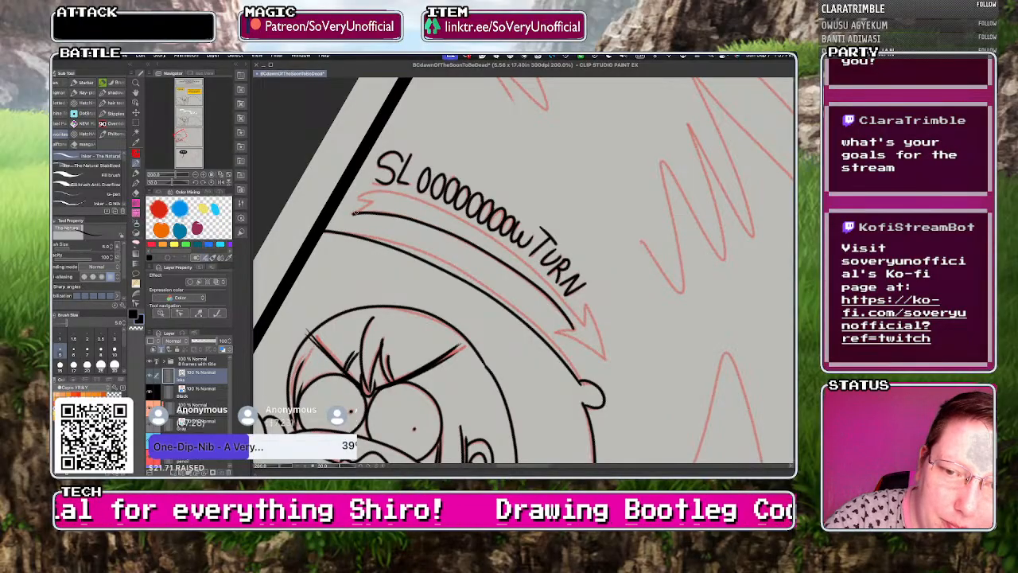
mouse_move(355, 194)
left_mouse_down()
mouse_move(459, 220)
mouse_move(539, 277)
mouse_move(582, 327)
mouse_move(584, 303)
mouse_move(604, 363)
mouse_move(551, 328)
left_mouse_up()
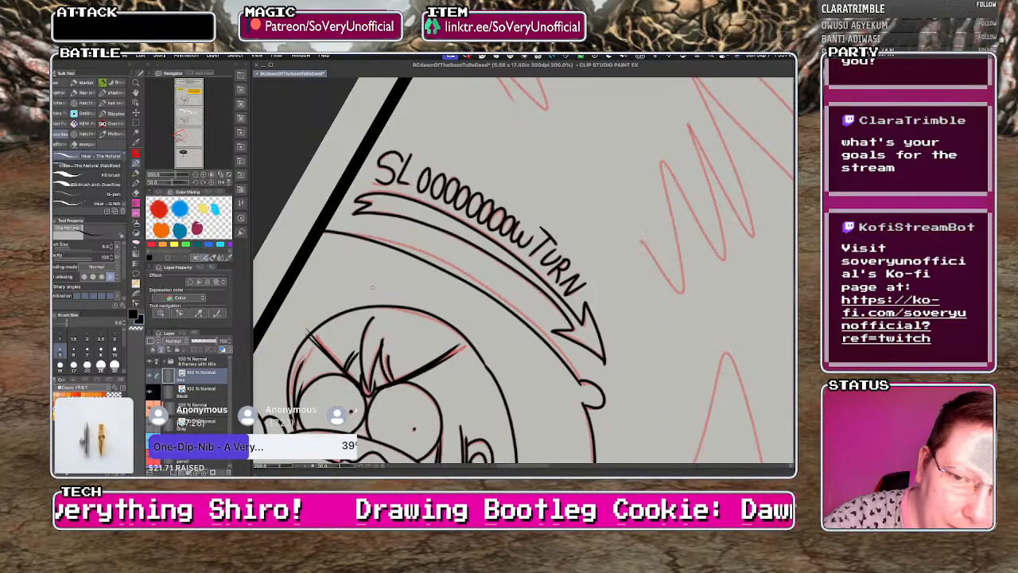
scroll(336, 272, "down", 3)
key("minus")
key("minus")
scroll(342, 238, "down", 2)
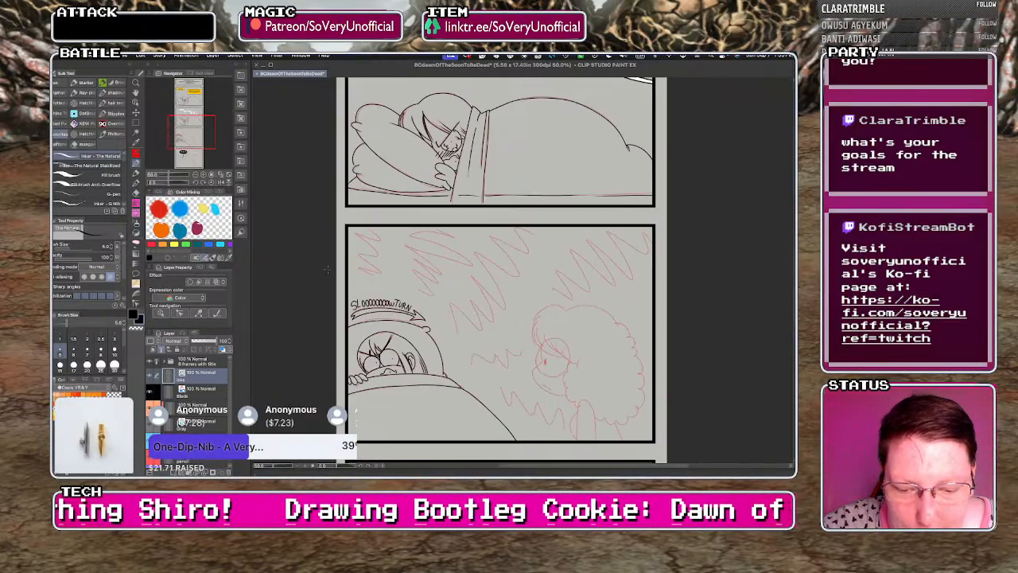
- Ink the curly-haired character's face profile from forehead to chin, with the short mouth line and solid oval eye
scroll(500, 318, "up", 5)
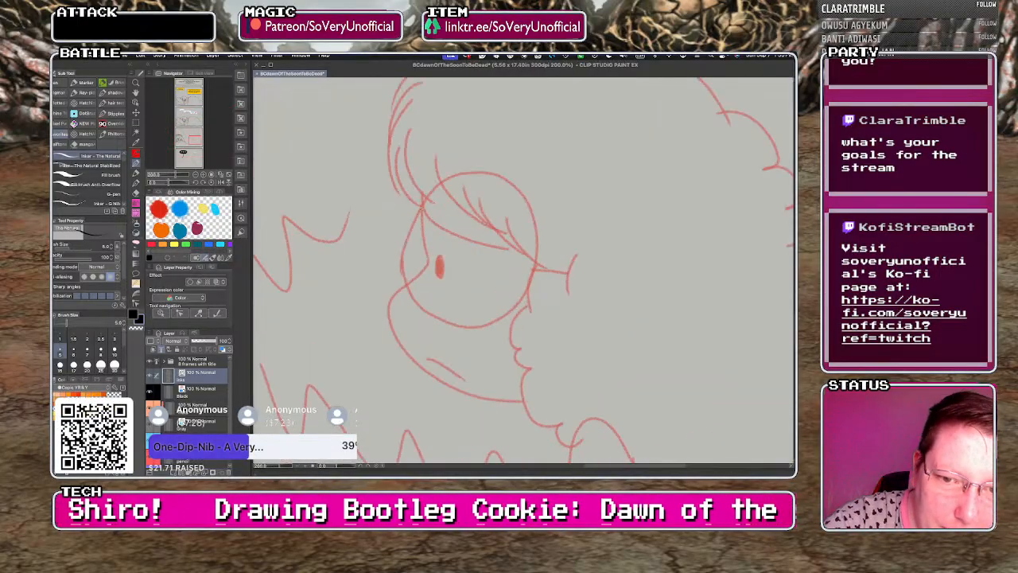
left_click_drag(420, 204, 426, 254)
mouse_move(404, 288)
left_mouse_down()
mouse_move(393, 333)
mouse_move(422, 370)
mouse_move(525, 403)
left_mouse_up()
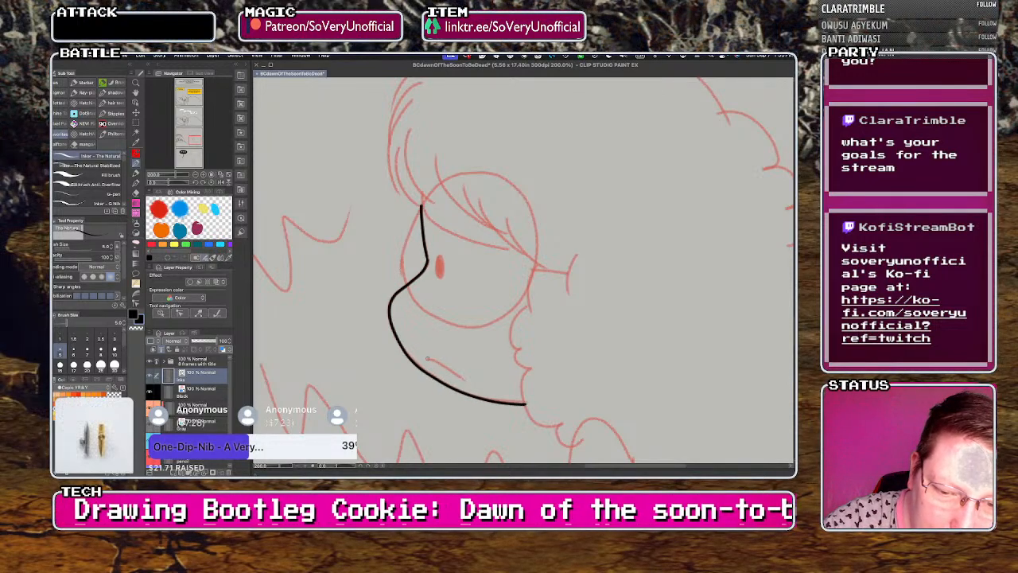
left_click_drag(427, 359, 460, 377)
scroll(438, 264, "up", 4)
mouse_move(450, 234)
left_mouse_down()
mouse_move(431, 292)
mouse_move(458, 272)
mouse_move(432, 255)
mouse_move(454, 274)
mouse_move(442, 304)
mouse_move(446, 277)
left_mouse_up()
scroll(380, 279, "down", 4)
scroll(453, 257, "up", 2)
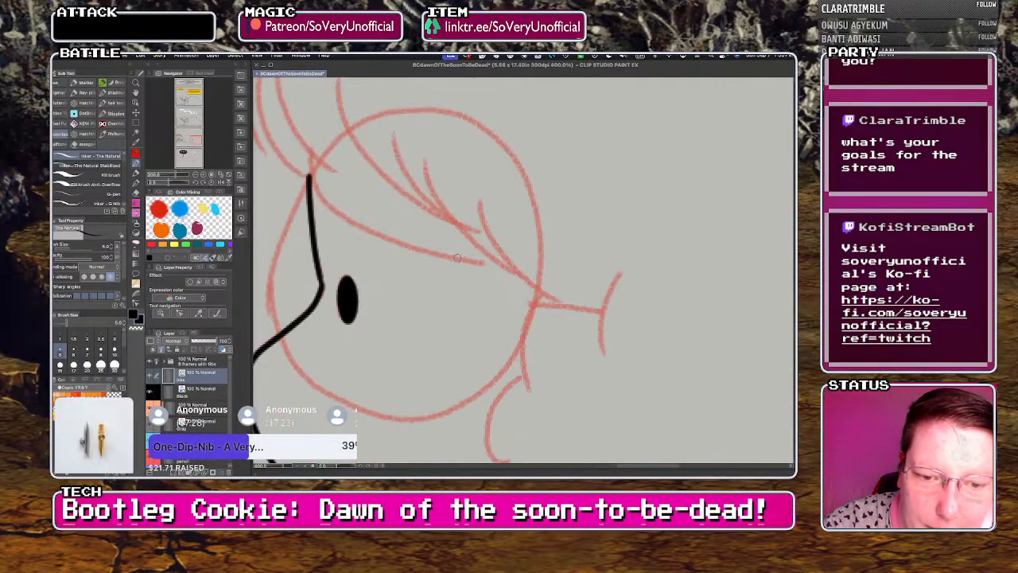
- Ink the curved lower edge of the fringe sweeping from the forehead across the lens, redrawing it until it fits
mouse_move(311, 148)
left_mouse_down()
mouse_move(320, 194)
mouse_move(472, 254)
left_mouse_up()
key("ctrl+z")
mouse_move(313, 173)
left_mouse_down()
mouse_move(377, 231)
mouse_move(487, 256)
left_mouse_up()
key("ctrl+z")
mouse_move(312, 148)
left_mouse_down()
mouse_move(316, 175)
mouse_move(353, 222)
mouse_move(482, 261)
left_mouse_up()
scroll(337, 295, "down", 4)
scroll(321, 304, "up", 4)
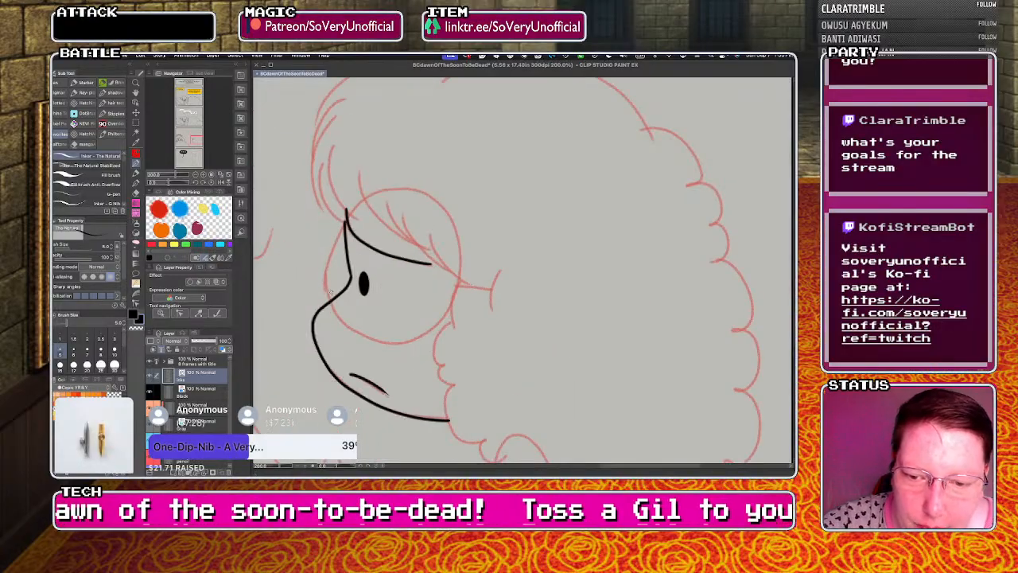
- Ink the round glasses lens around the character's eye, undoing and redrawing the first outline
mouse_move(331, 306)
left_mouse_down()
mouse_move(335, 184)
mouse_move(409, 93)
left_mouse_up()
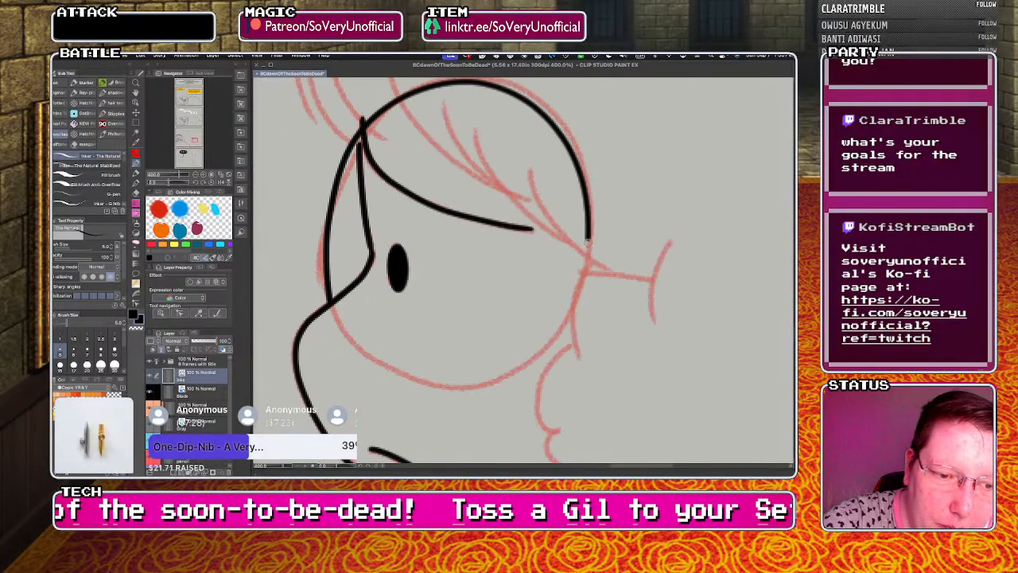
key("ctrl+z")
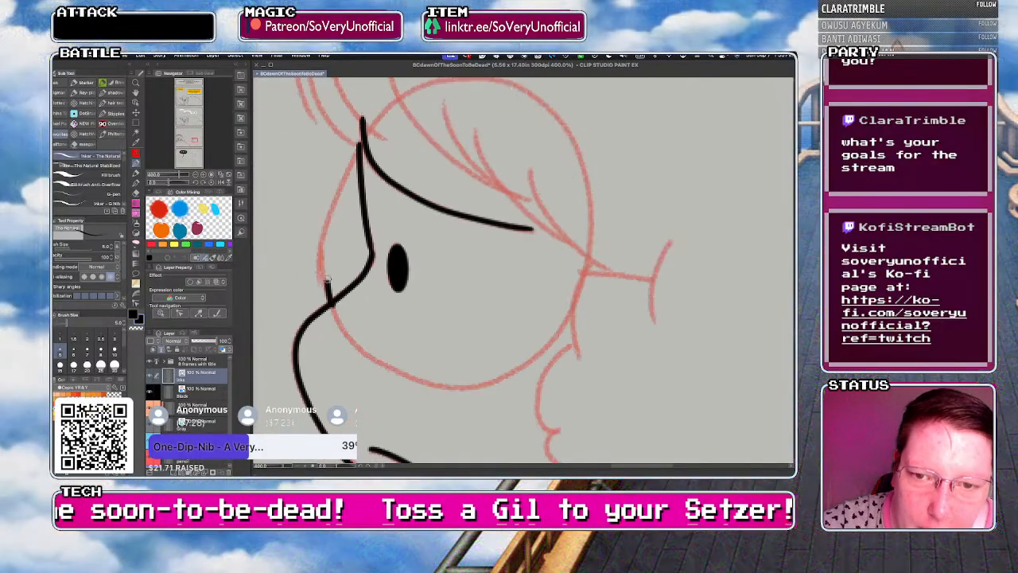
mouse_move(326, 301)
left_mouse_down()
mouse_move(339, 182)
mouse_move(400, 96)
mouse_move(502, 83)
mouse_move(587, 185)
mouse_move(574, 296)
mouse_move(528, 365)
mouse_move(470, 388)
mouse_move(422, 380)
mouse_move(326, 300)
left_mouse_up()
scroll(326, 300, "down", 3)
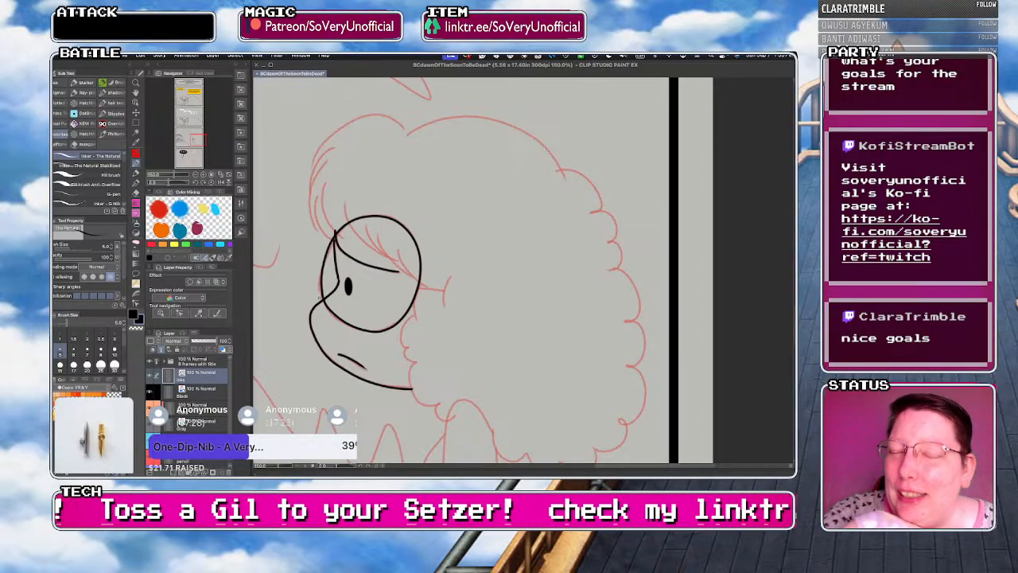
- Ink the glasses' short temple arm and the small curved line at its end
scroll(420, 288, "up", 3)
left_click_drag(410, 290, 482, 293)
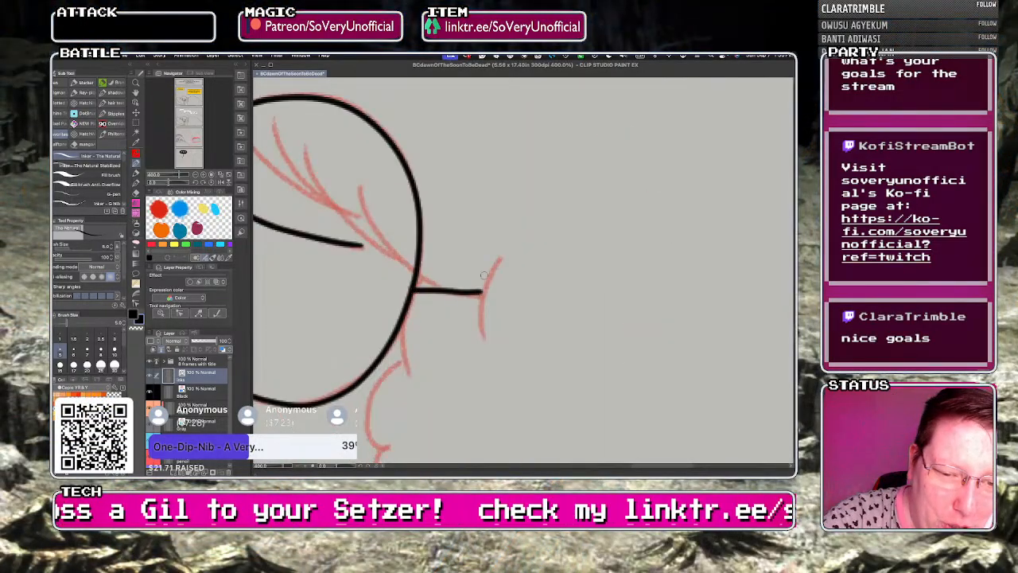
left_click_drag(498, 256, 482, 334)
scroll(482, 334, "down", 4)
scroll(312, 148, "up", 2)
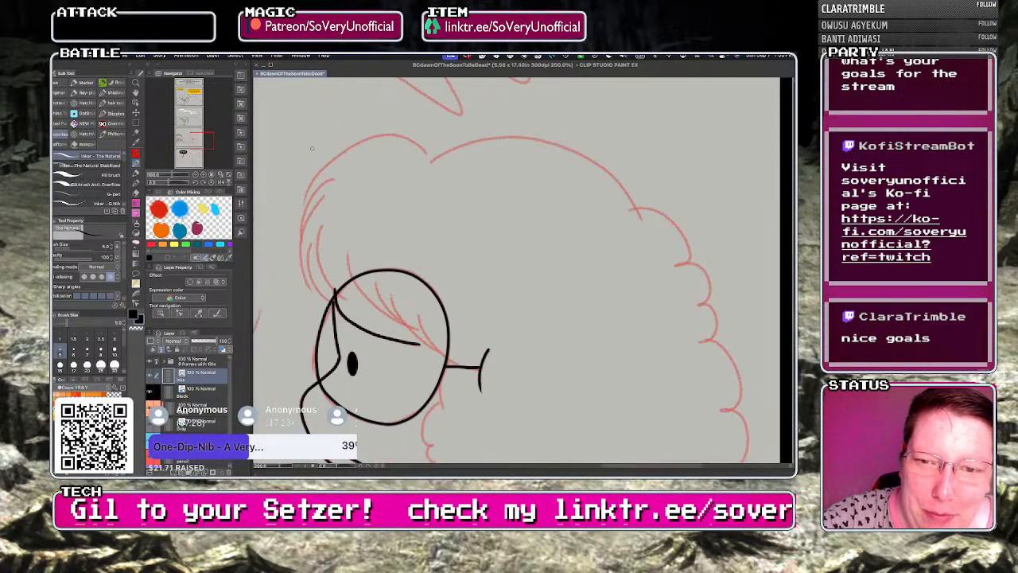
- Ink the front outline of the hair with its inner strands and the pointed fringe strands crossing the lens
mouse_move(422, 147)
left_mouse_down()
mouse_move(365, 139)
mouse_move(303, 218)
left_mouse_up()
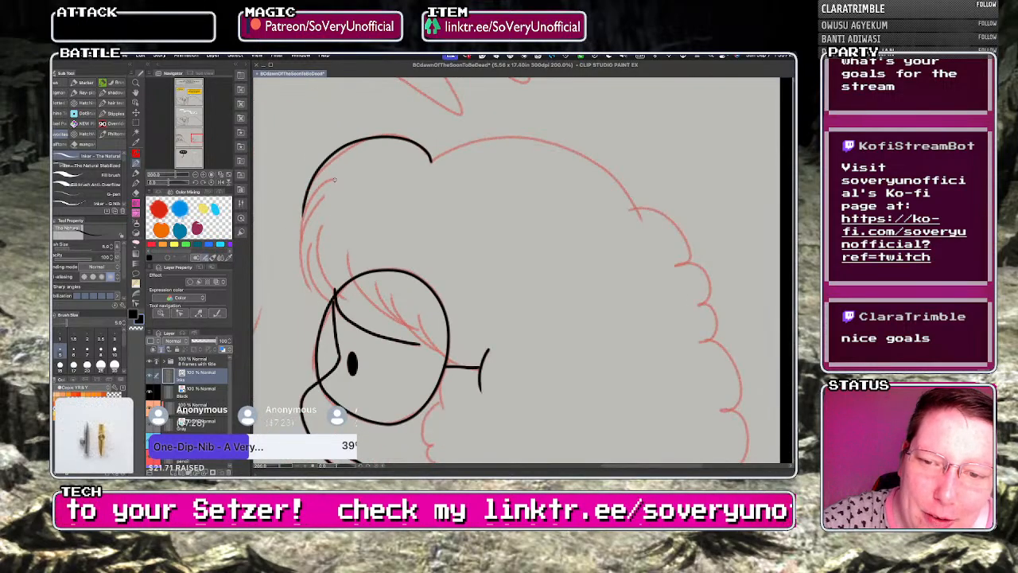
mouse_move(337, 177)
left_mouse_down()
mouse_move(299, 235)
mouse_move(309, 288)
left_mouse_up()
left_click_drag(309, 239, 334, 299)
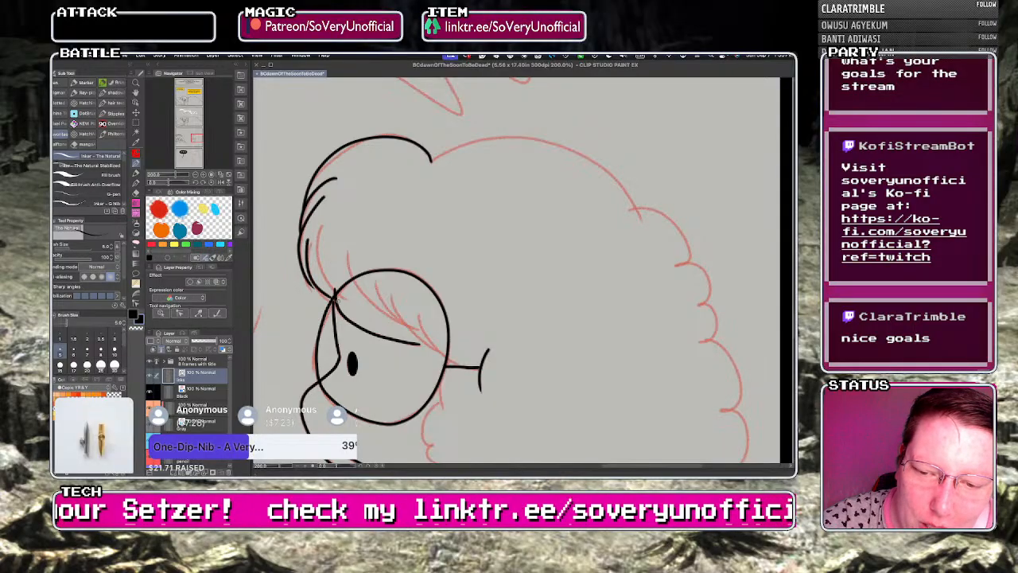
mouse_move(318, 225)
left_mouse_down()
mouse_move(313, 276)
mouse_move(361, 291)
left_mouse_up()
left_click_drag(360, 288, 434, 345)
left_click_drag(402, 299, 438, 350)
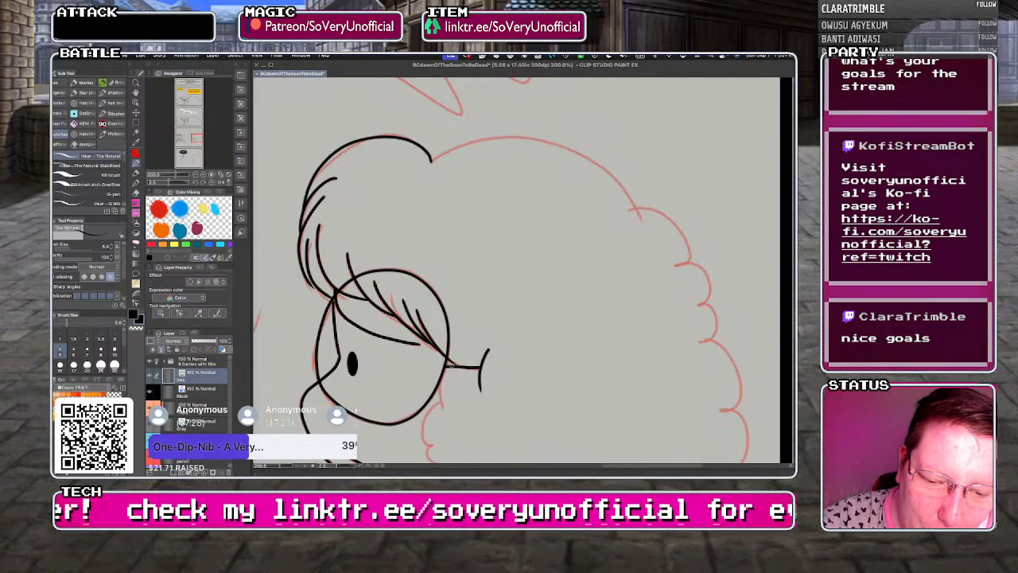
left_click_drag(441, 398, 446, 407)
key("super+minus")
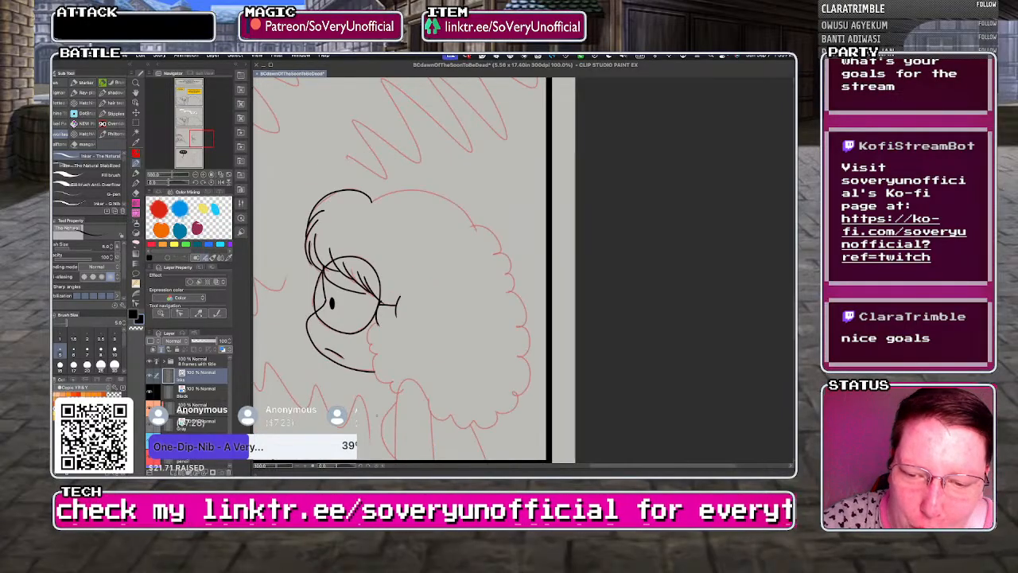
- Ink the scalloped hair edge running from the lens past the jaw to the shoulder, redrawing unsatisfactory strokes
key("super+plus")
left_click_drag(368, 214, 357, 254)
key("super+z")
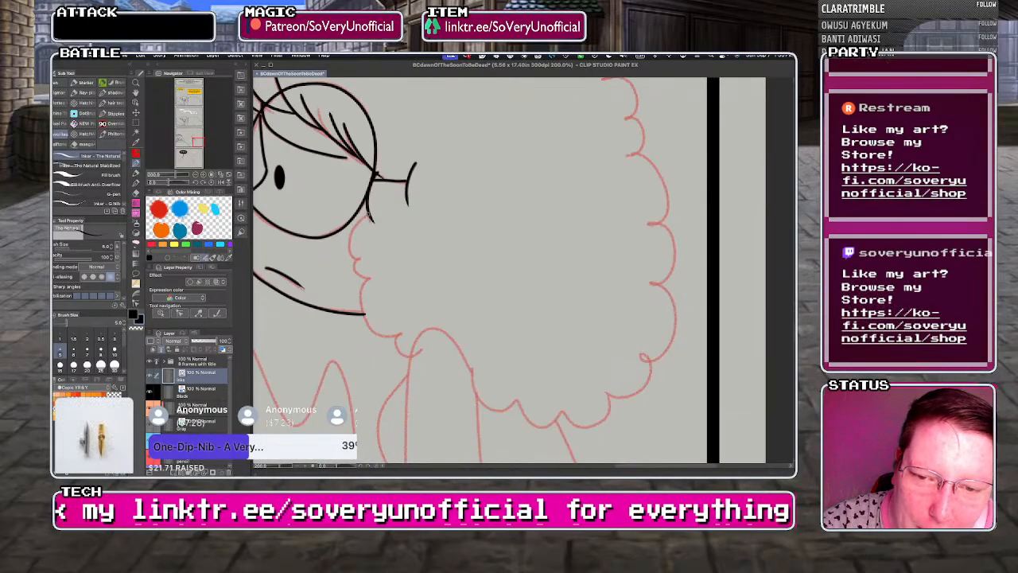
mouse_move(370, 212)
left_mouse_down()
mouse_move(359, 256)
mouse_move(364, 314)
mouse_move(392, 334)
left_mouse_up()
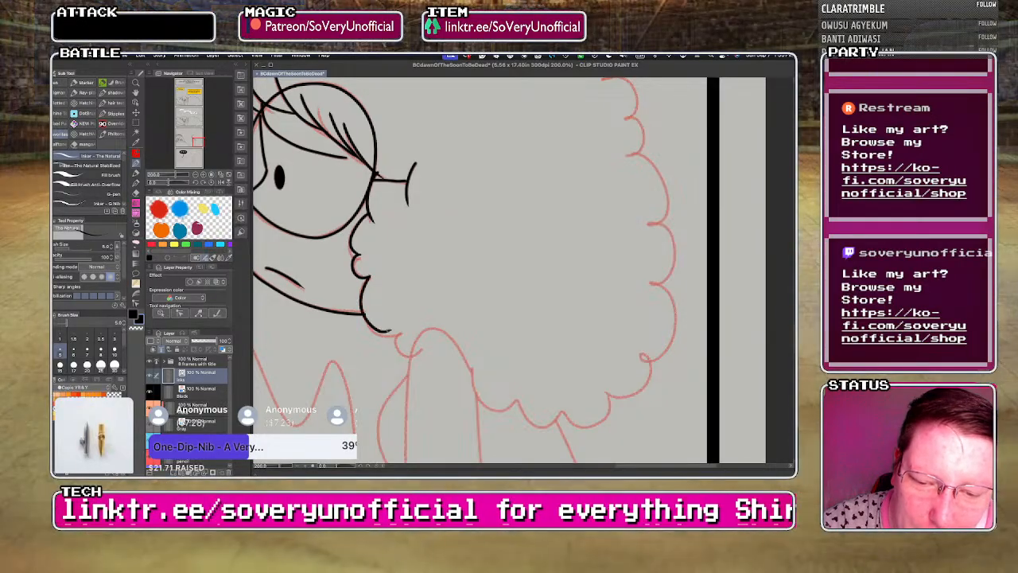
key("super+z")
left_click_drag(371, 276, 410, 353)
key("super+minus")
key("super+plus")
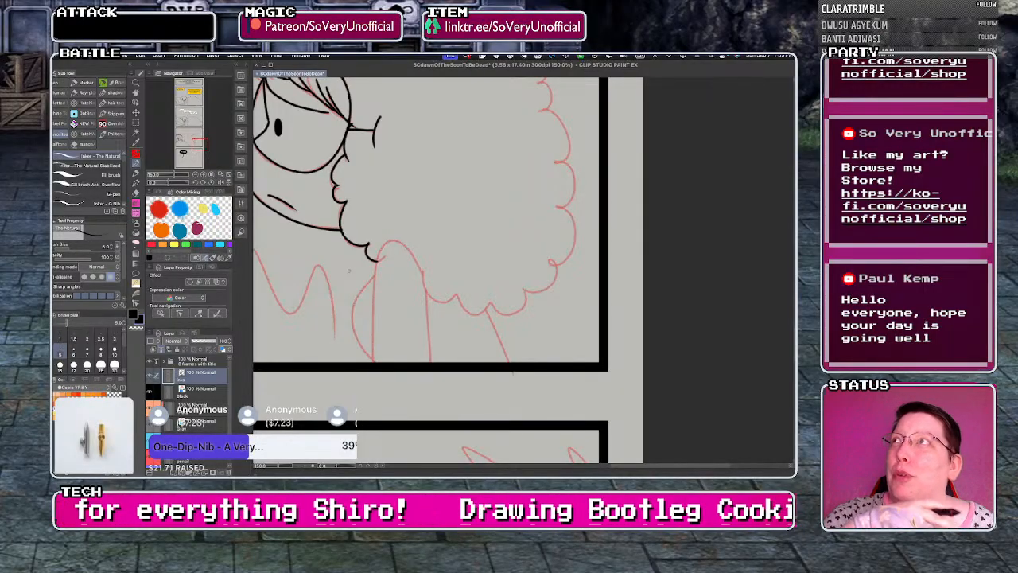
- Ink the curly-haired character's shoulder, arm, curved chest line and slanted back line down to the panel border
scroll(356, 313, "up", 1)
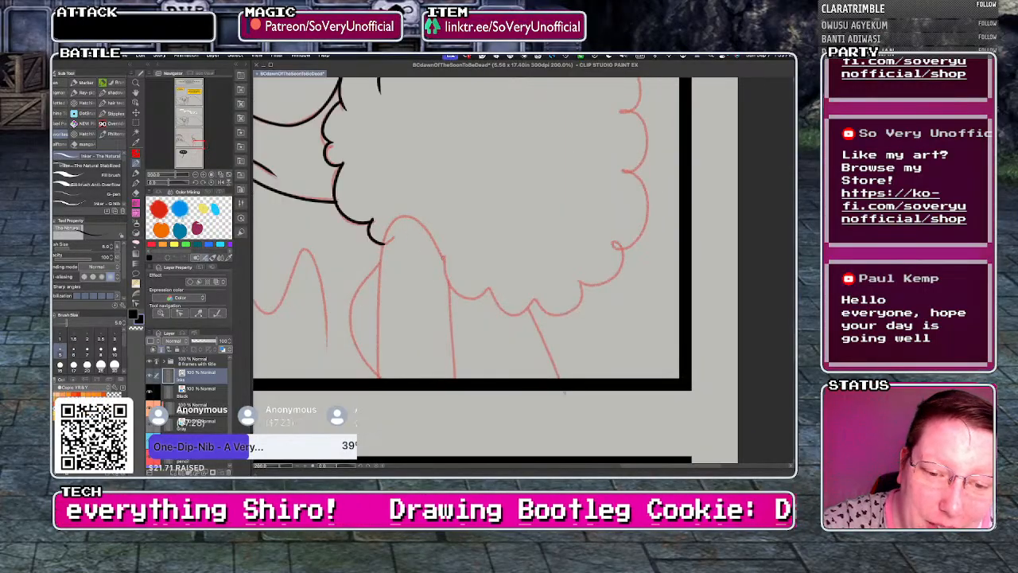
left_click_drag(393, 221, 380, 374)
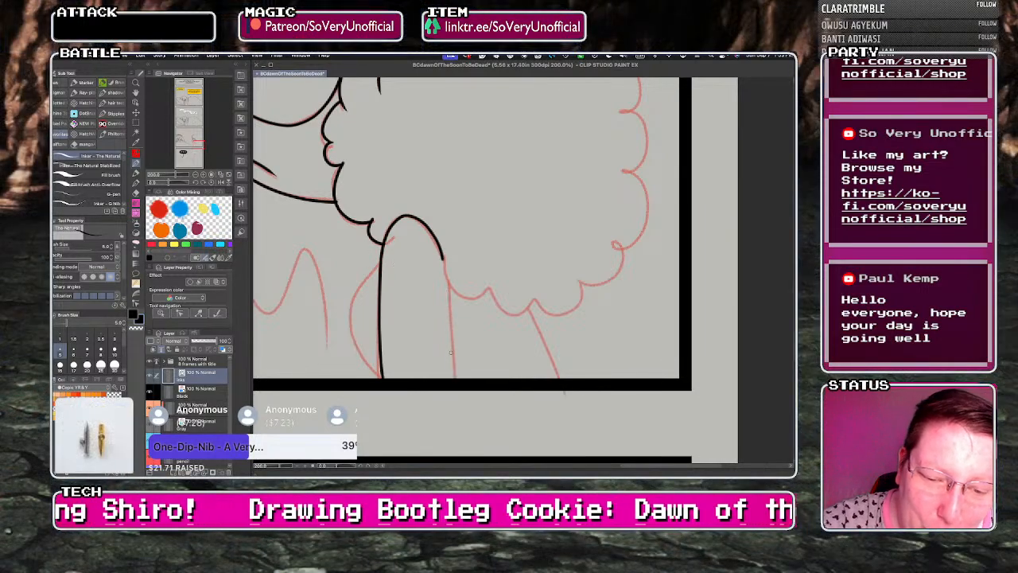
left_click_drag(448, 288, 455, 355)
left_click_drag(382, 258, 378, 374)
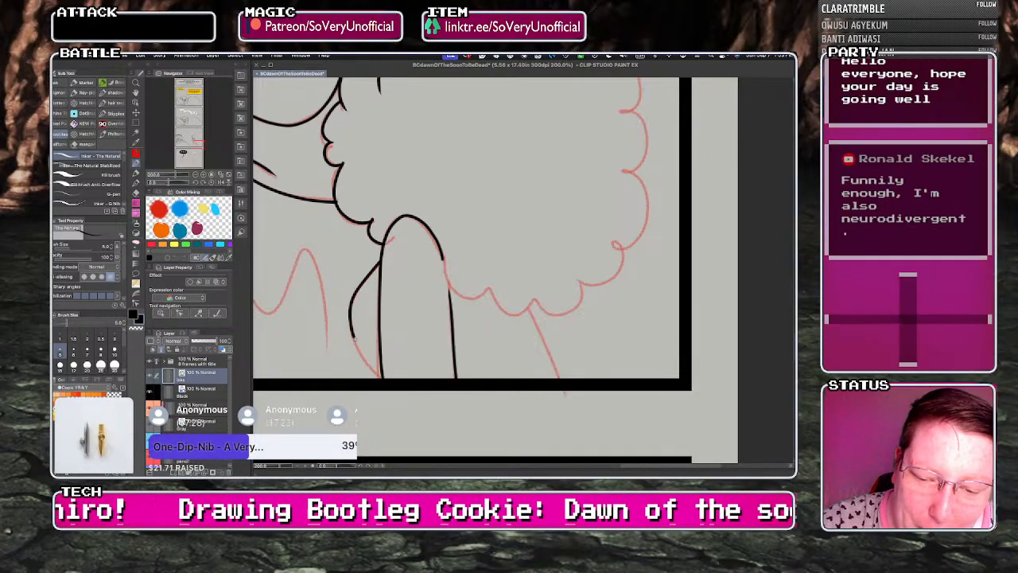
left_click_drag(530, 315, 557, 376)
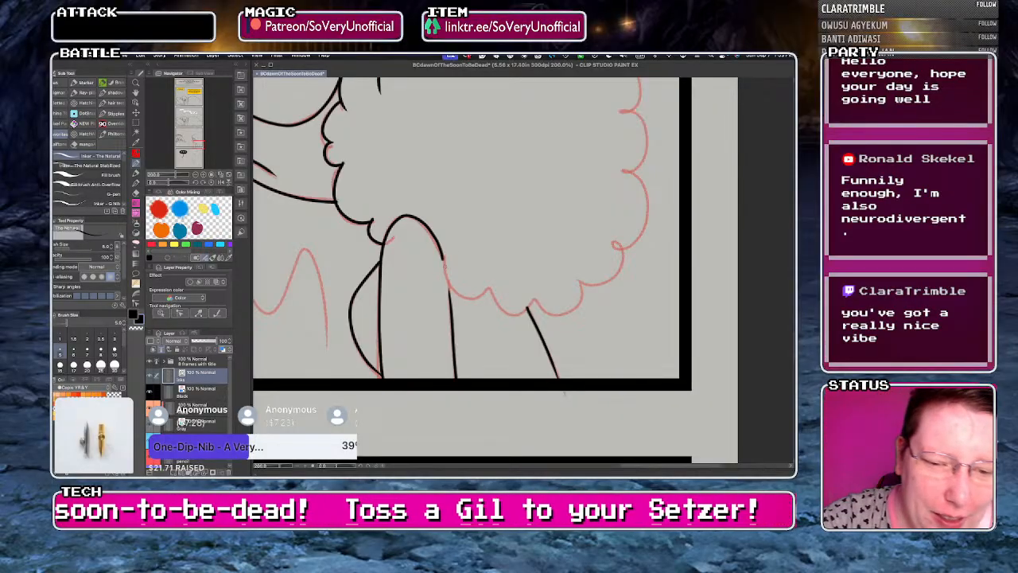
- Ink the scalloped outer outline of the curly hair around its underside, crown and back
mouse_move(443, 253)
left_mouse_down()
mouse_move(535, 310)
mouse_move(539, 301)
mouse_move(583, 301)
mouse_move(615, 277)
mouse_move(608, 232)
left_mouse_up()
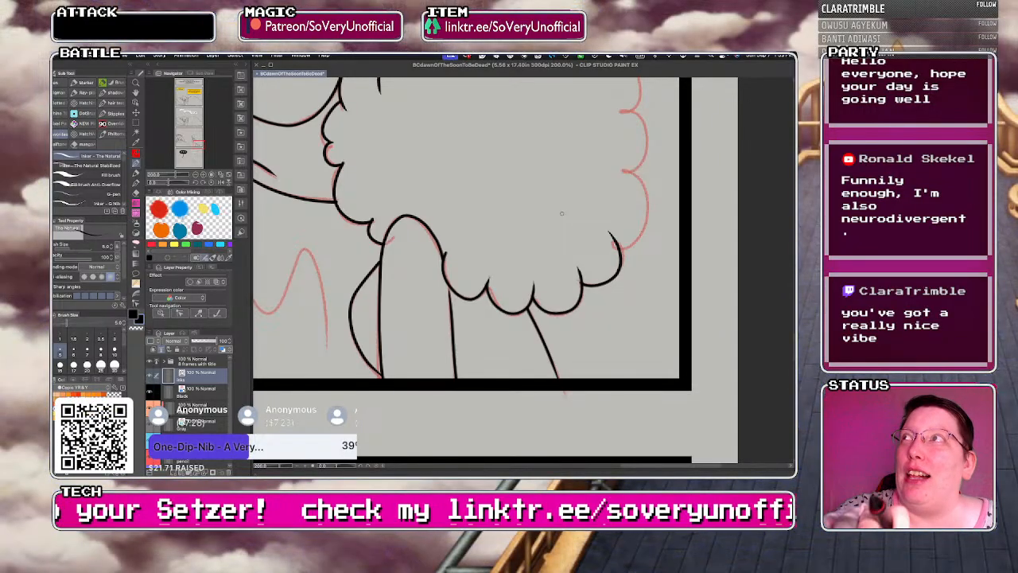
scroll(561, 213, "down", 3)
scroll(494, 86, "up", 2)
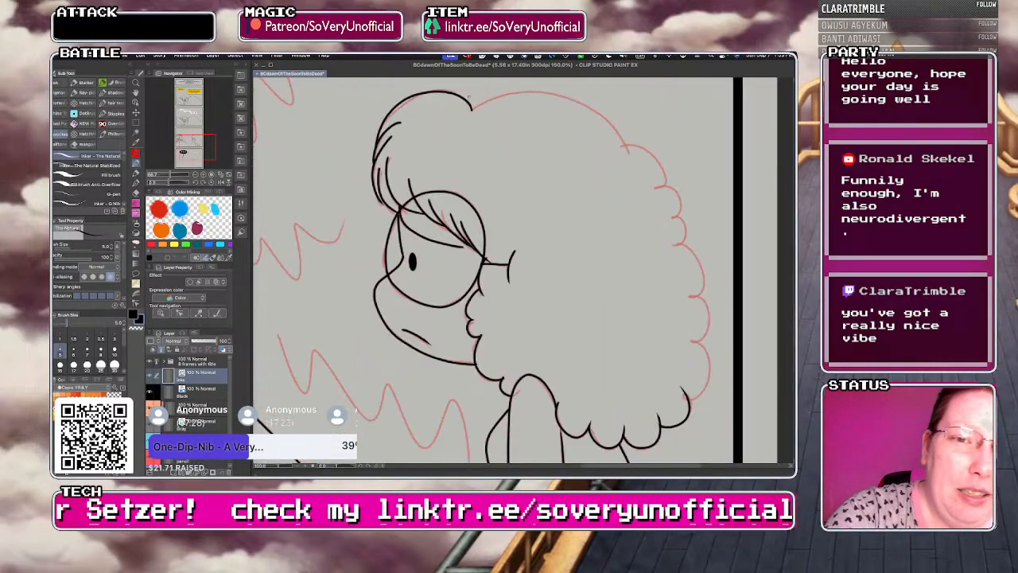
mouse_move(472, 109)
left_mouse_down()
mouse_move(520, 93)
mouse_move(603, 119)
mouse_move(662, 181)
mouse_move(653, 191)
mouse_move(679, 207)
mouse_move(671, 248)
mouse_move(703, 277)
mouse_move(691, 296)
mouse_move(708, 328)
mouse_move(691, 344)
mouse_move(706, 369)
mouse_move(684, 398)
left_mouse_up()
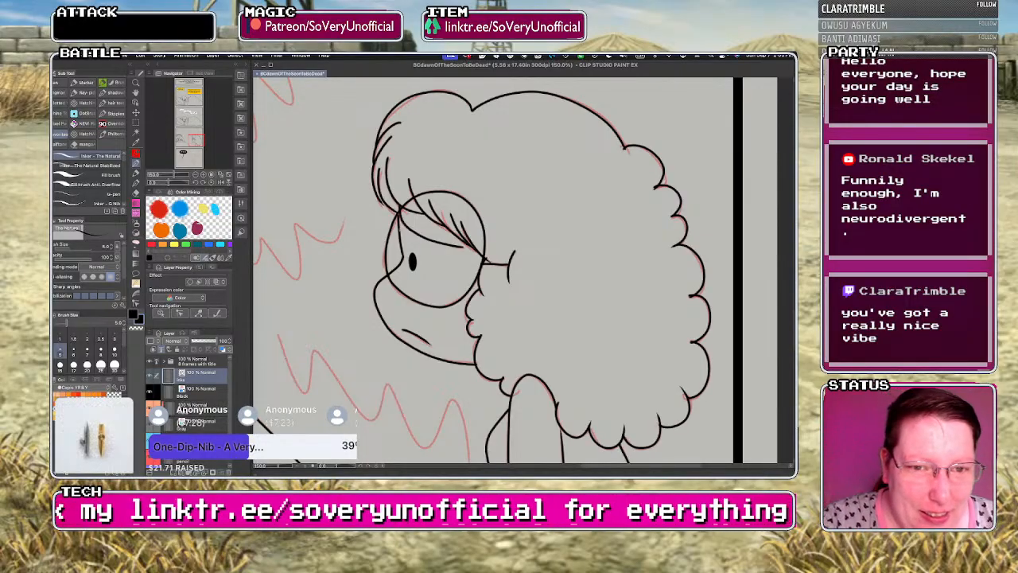
- Select the inked third panel with a rectangular marquee and duplicate its inks onto a new layer
scroll(405, 242, "down", 4)
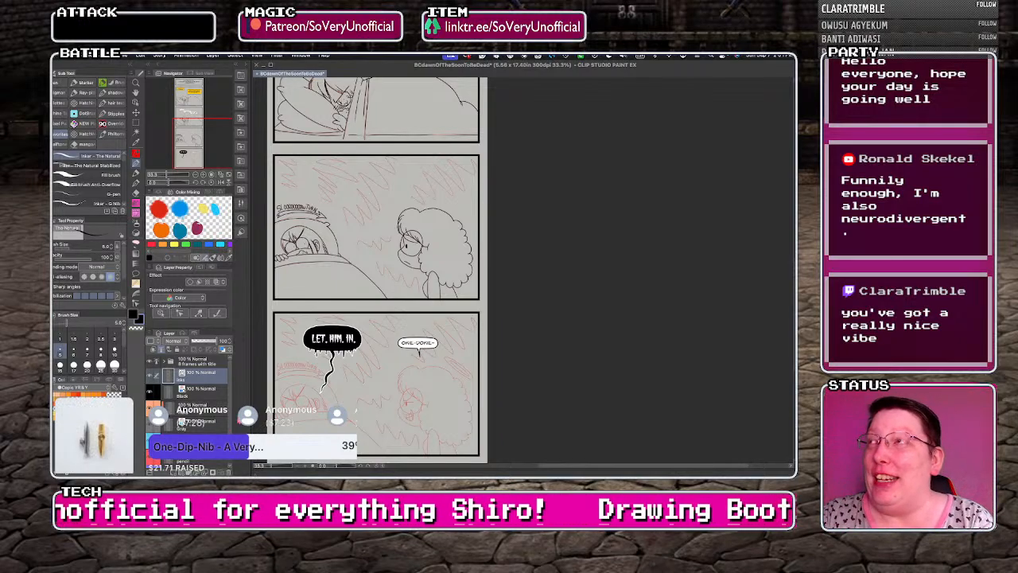
key("m")
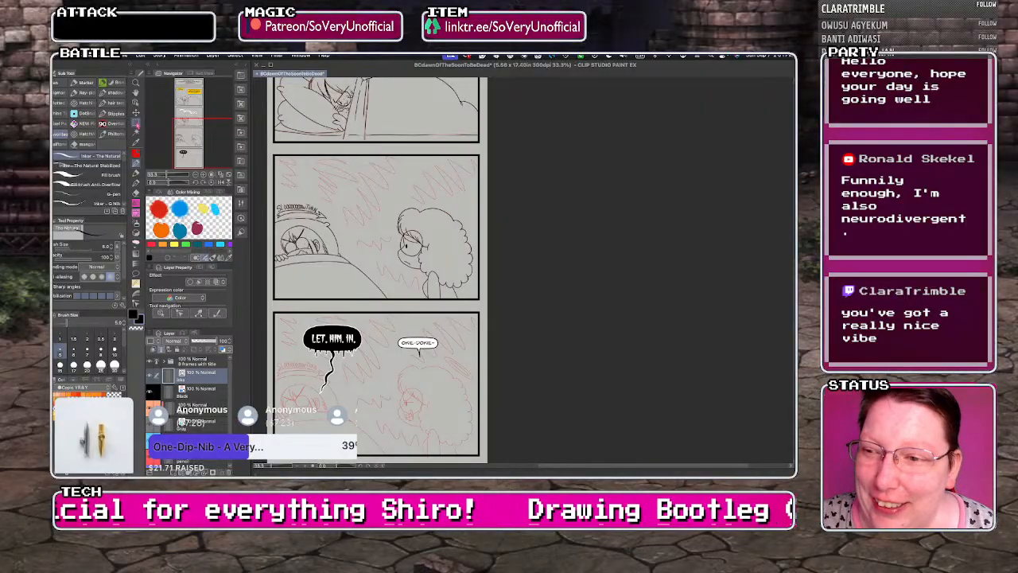
left_click_drag(273, 154, 480, 299)
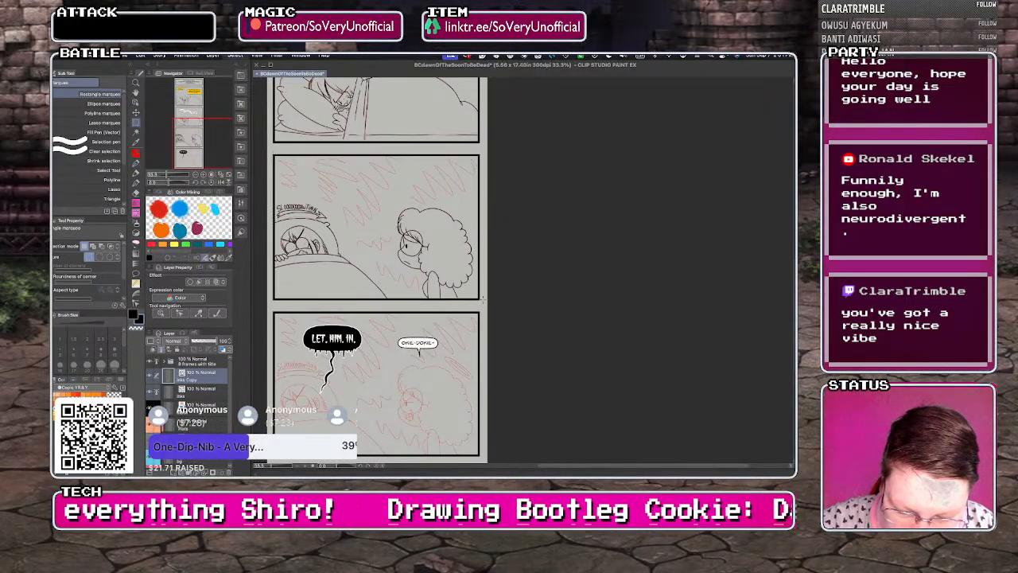
- Move the duplicated character inks straight down into the fourth panel, aligned over its red pencils, and apply the transform
key("ctrl+t")
key("Down")
key("Down")
key("Down")
key("Down")
key("Down")
key("Down")
key("Down")
key("Down")
key("Down")
key("Down")
key("Down")
key("Down")
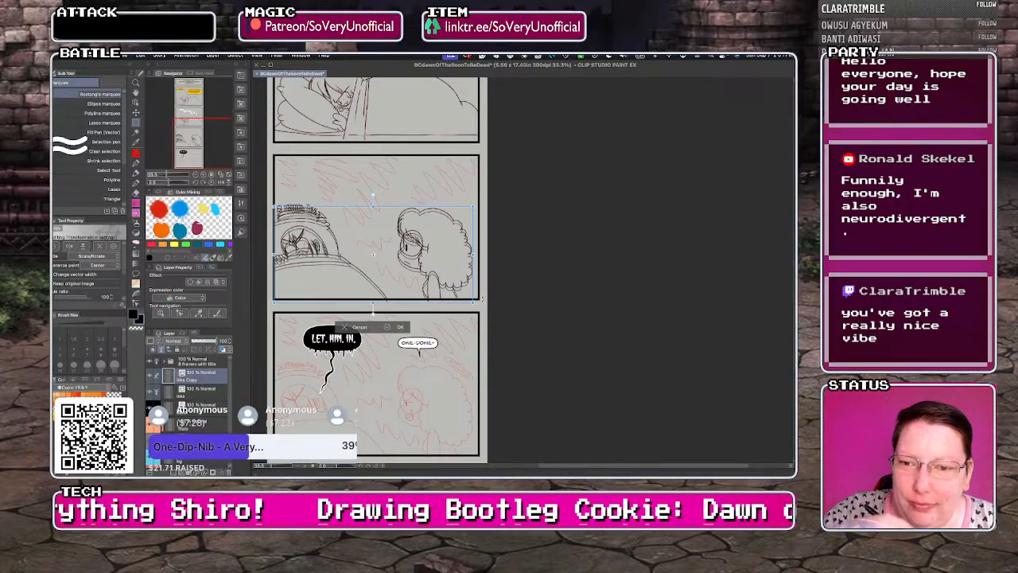
key("Down")
key("Down")
key("Down")
key("Down")
key("Down")
key("Down")
key("Down")
key("Down")
key("Down")
key("Down")
key("Down")
key("Down")
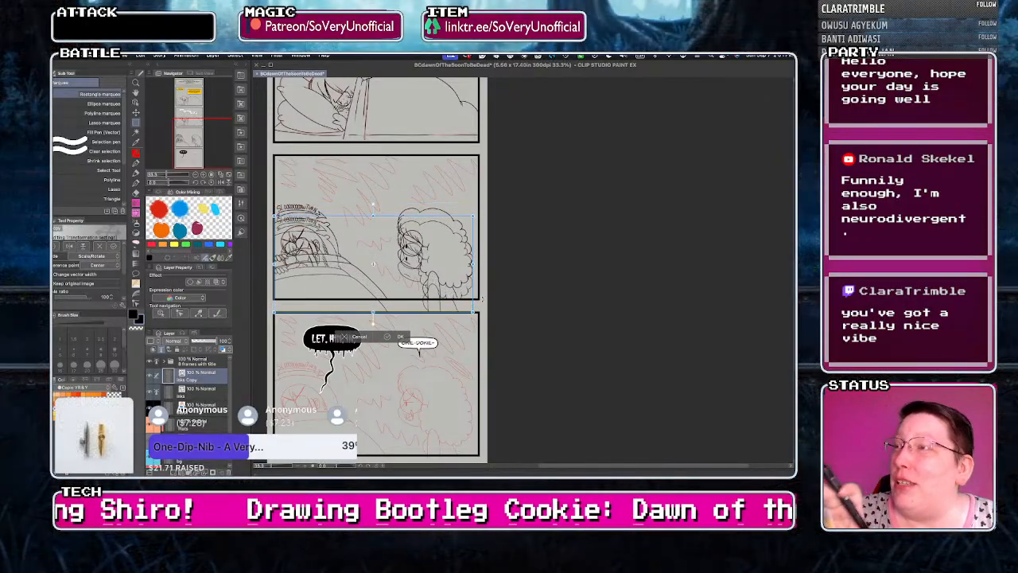
key("Down")
key("Down")
key("Down")
key("Down")
key("Down")
key("Down")
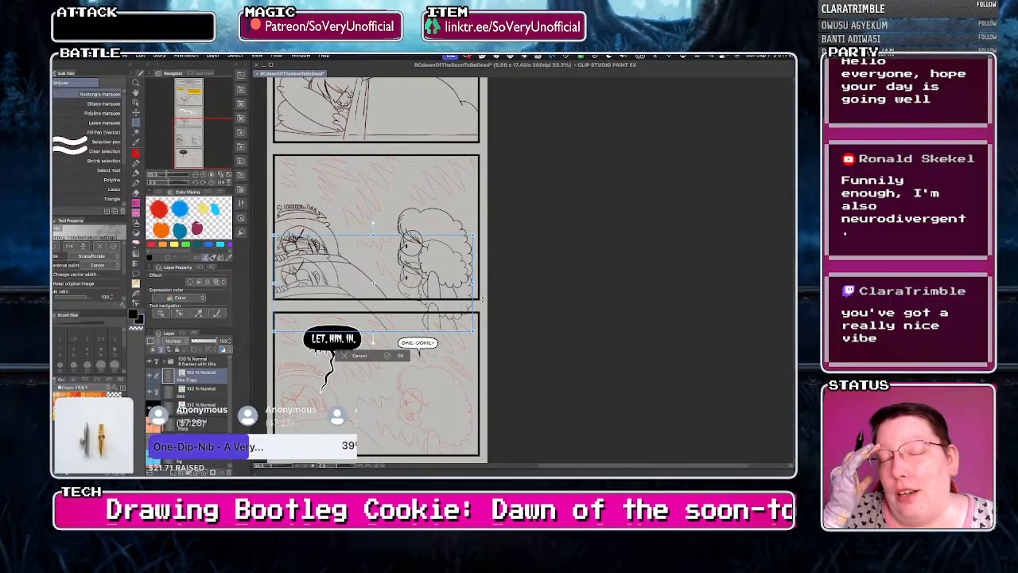
key("Down")
key("Down")
key("Down")
key("Down")
key("Down")
key("Down")
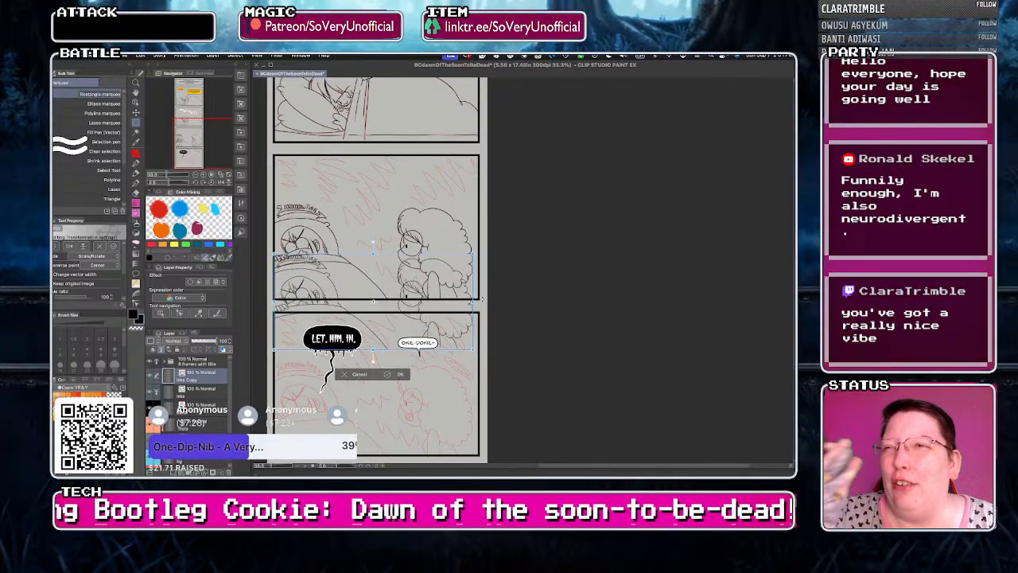
key("Down")
key("Down")
key("Down")
key("Down")
key("Down")
key("Down")
key("Down")
key("Down")
key("Down")
key("Down")
key("Down")
key("Down")
key("Down")
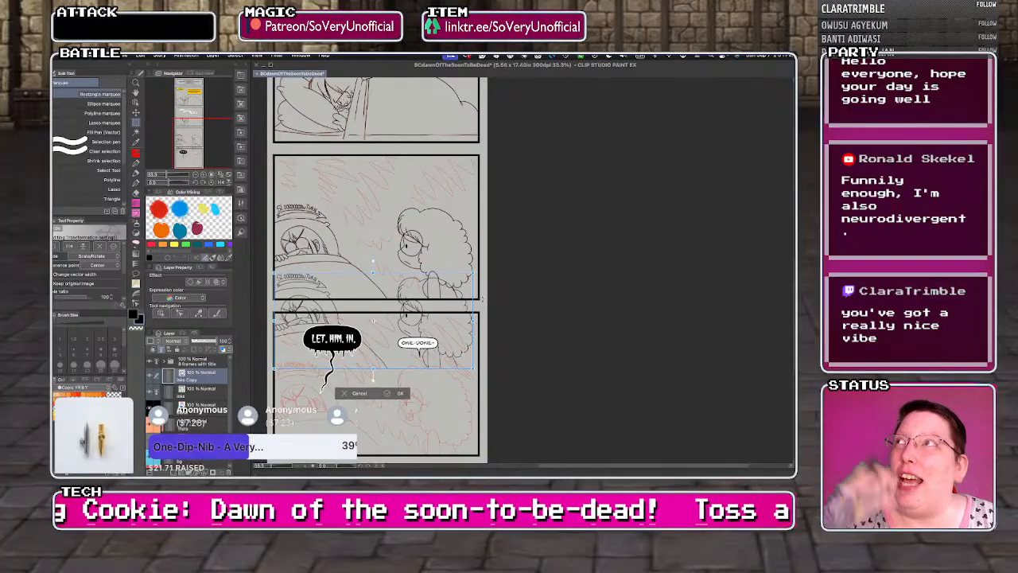
key("Down")
key("Down")
key("Down")
key("Down")
key("Down")
key("Down")
key("Down")
key("Down")
key("Down")
key("Down")
key("Down")
key("Down")
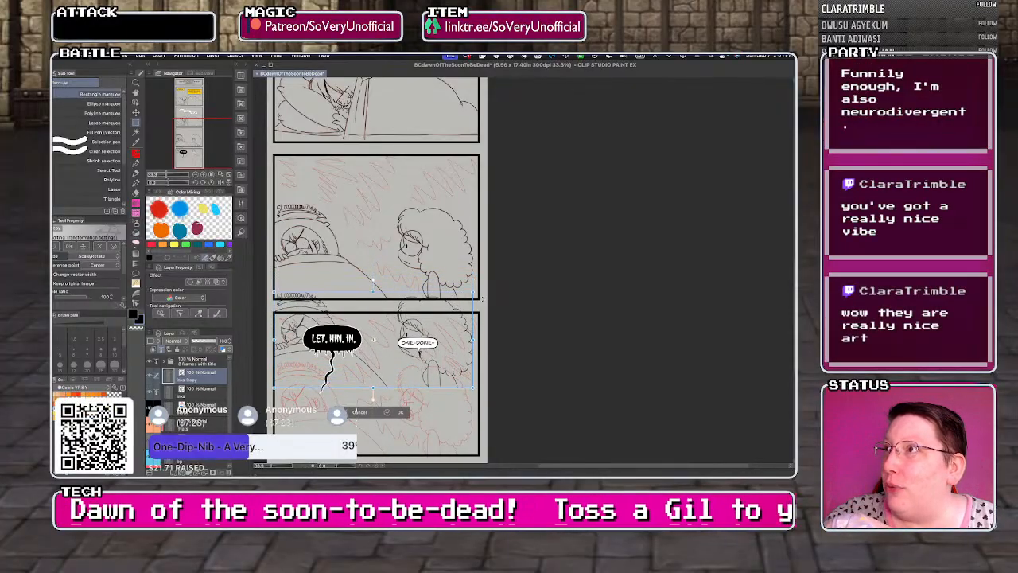
key("Down")
key("Down")
key("Down")
key("Down")
key("Down")
key("Down")
key("Down")
key("Down")
key("Down")
key("Down")
key("Down")
key("Down")
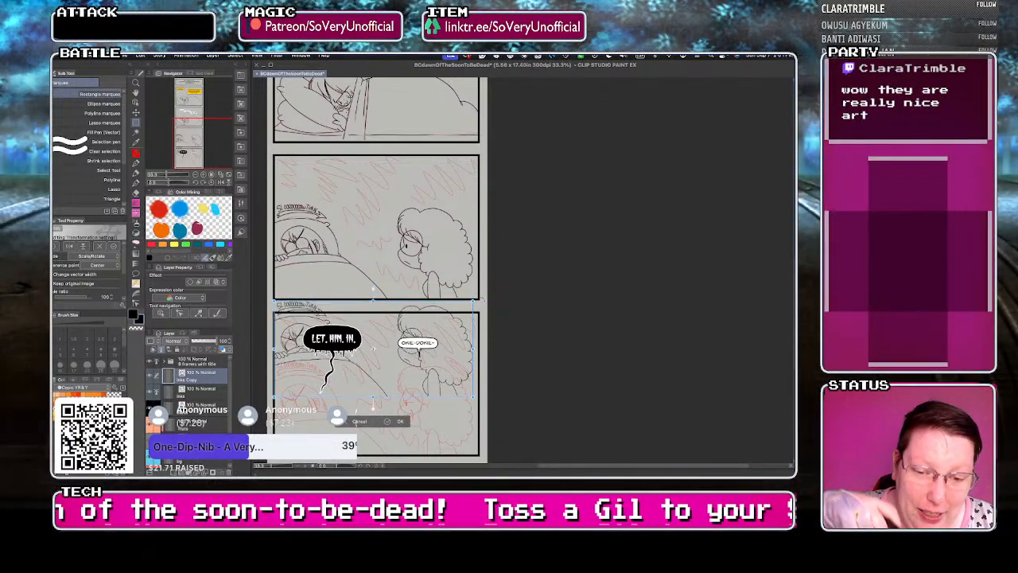
key("Down")
key("Down")
key("Down")
key("Down")
key("Down")
key("Down")
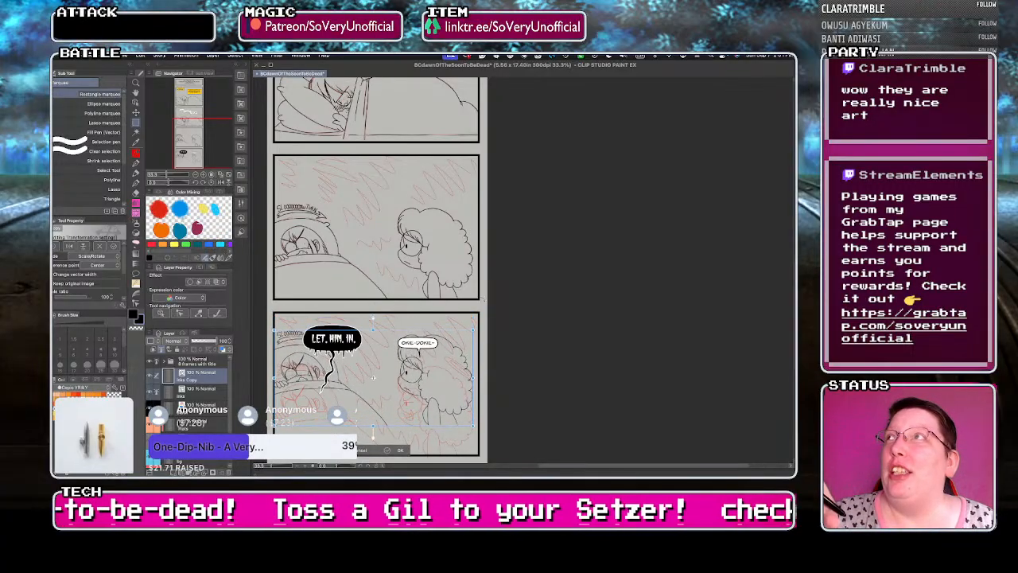
key("Down")
key("Down")
key("Down")
key("Down")
key("Down")
key("Down")
key("Down")
key("Down")
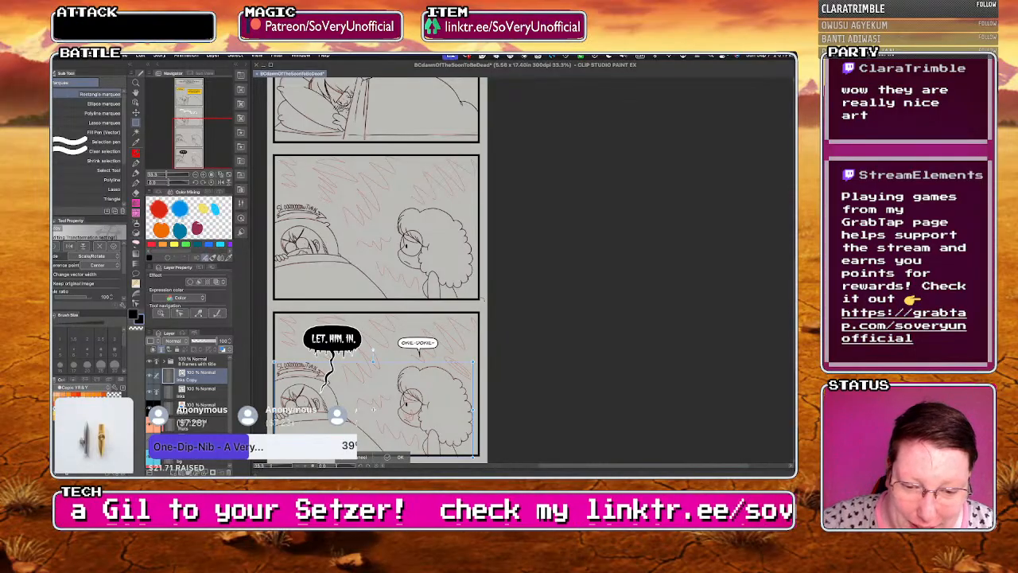
scroll(274, 437, "up", 2)
scroll(287, 401, "down", 3)
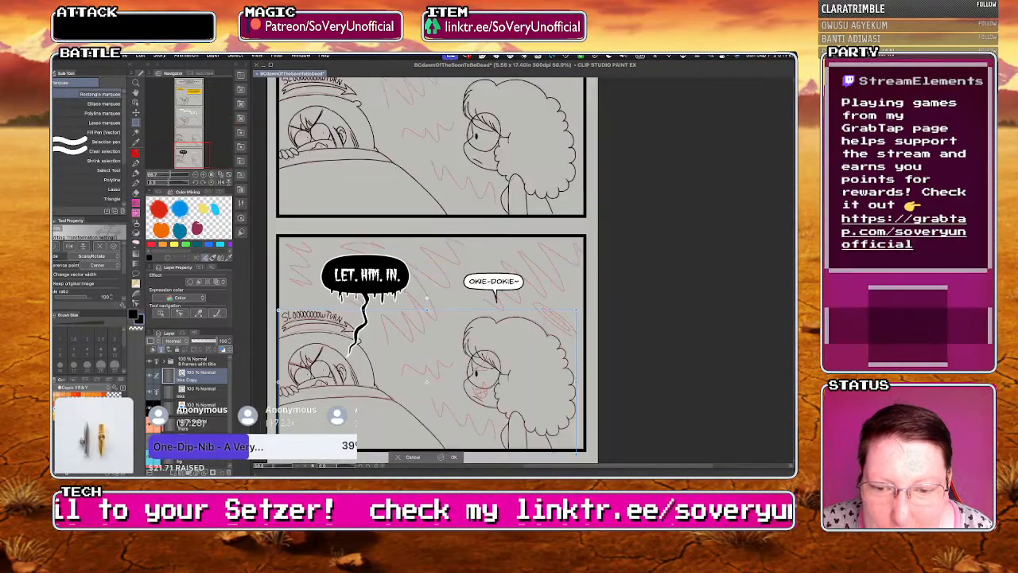
scroll(280, 314, "up", 1)
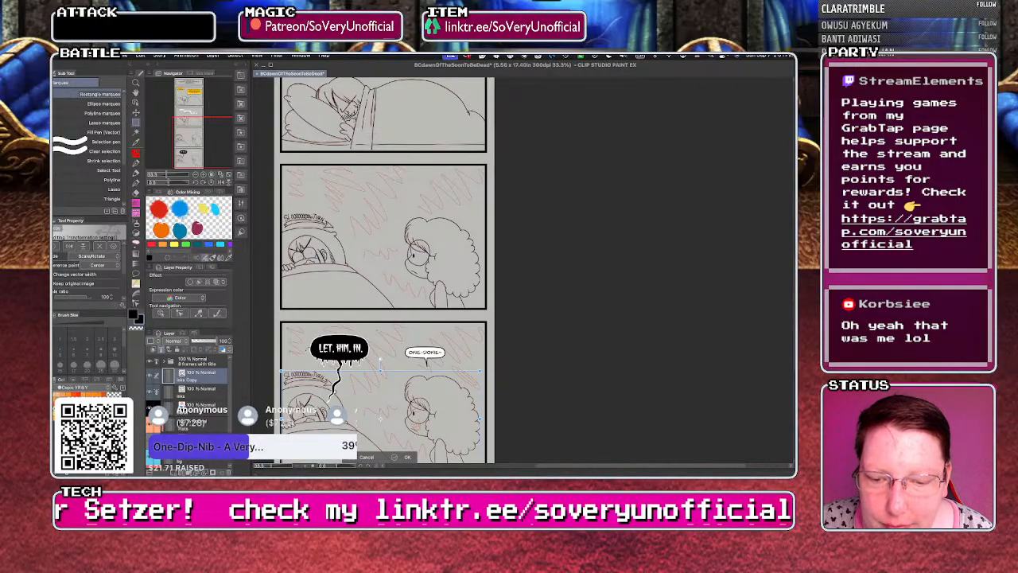
left_click(396, 457)
- Ink the curly-haired character's lowered eyelid and brow inside the lens in the fourth panel
scroll(427, 439, "up", 4)
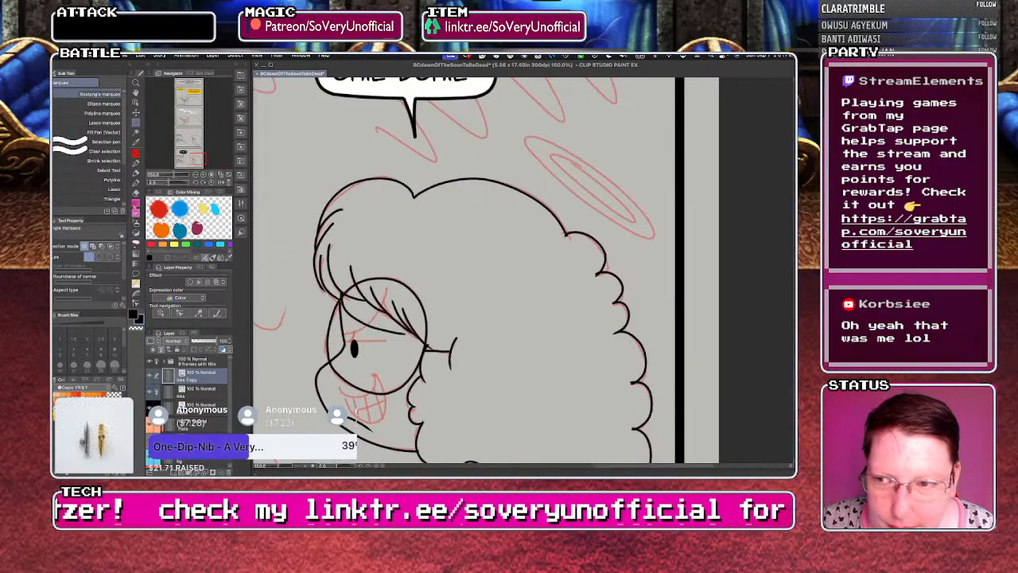
left_click(136, 163)
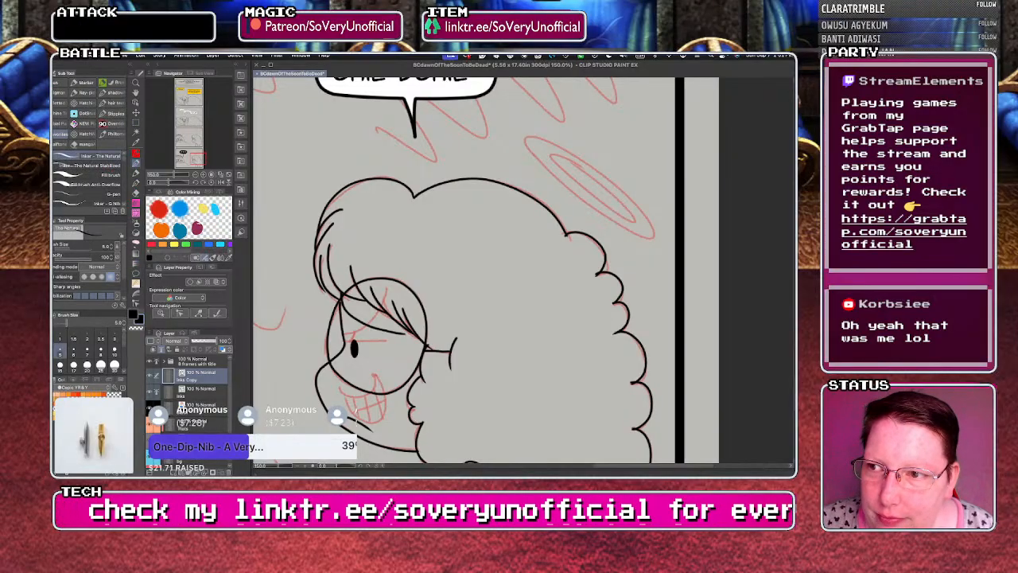
scroll(320, 327, "up", 1)
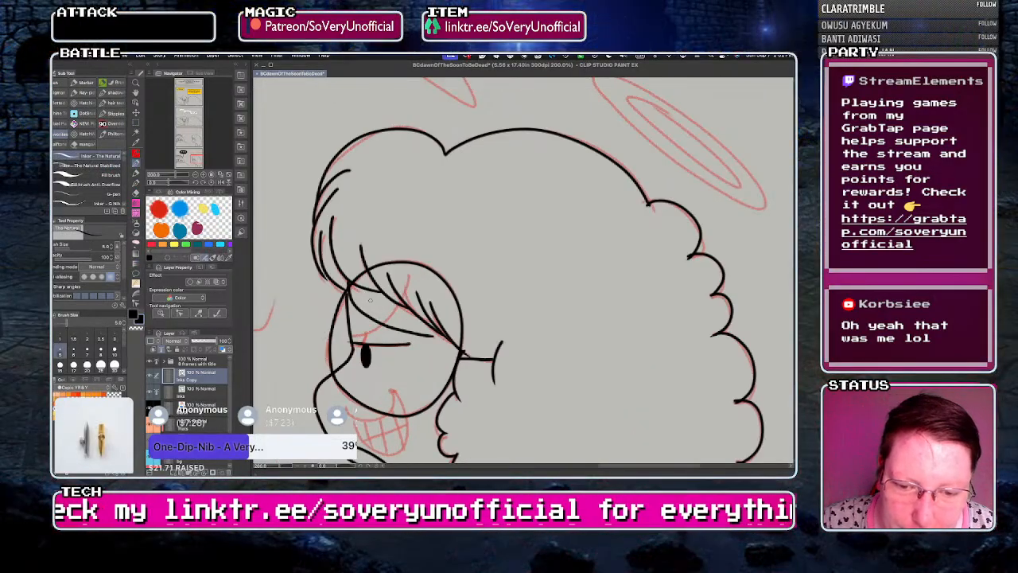
mouse_move(408, 344)
left_mouse_down()
mouse_move(342, 342)
mouse_move(359, 342)
left_mouse_up()
scroll(334, 345, "down", 3)
scroll(342, 380, "up", 5)
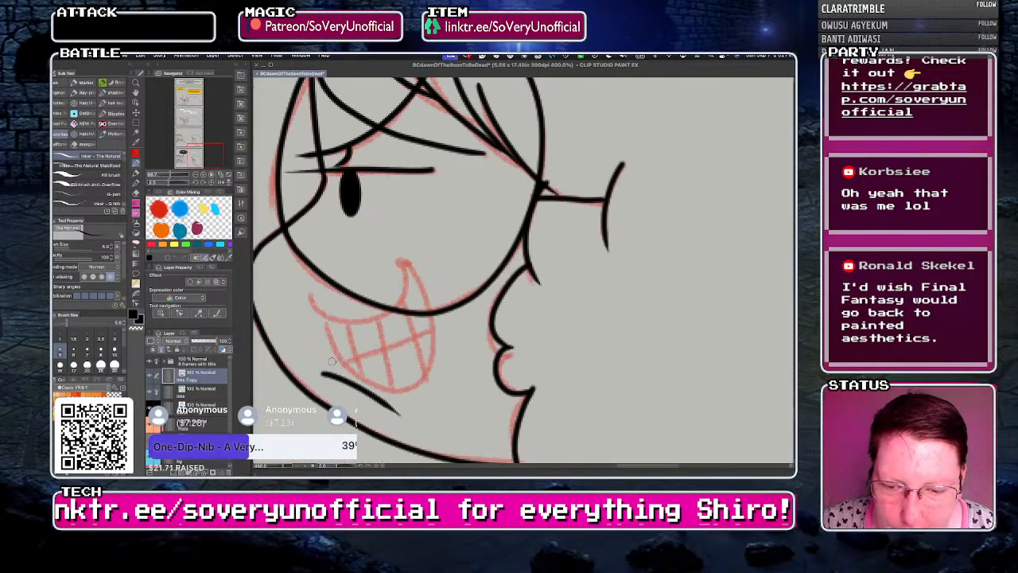
- Undo the stray chin stroke and ink the curly-haired character's toothy grin with its cheek crease and tooth divisions
key("ctrl+z")
mouse_move(310, 299)
left_mouse_down()
mouse_move(328, 313)
mouse_move(402, 264)
mouse_move(408, 276)
left_mouse_up()
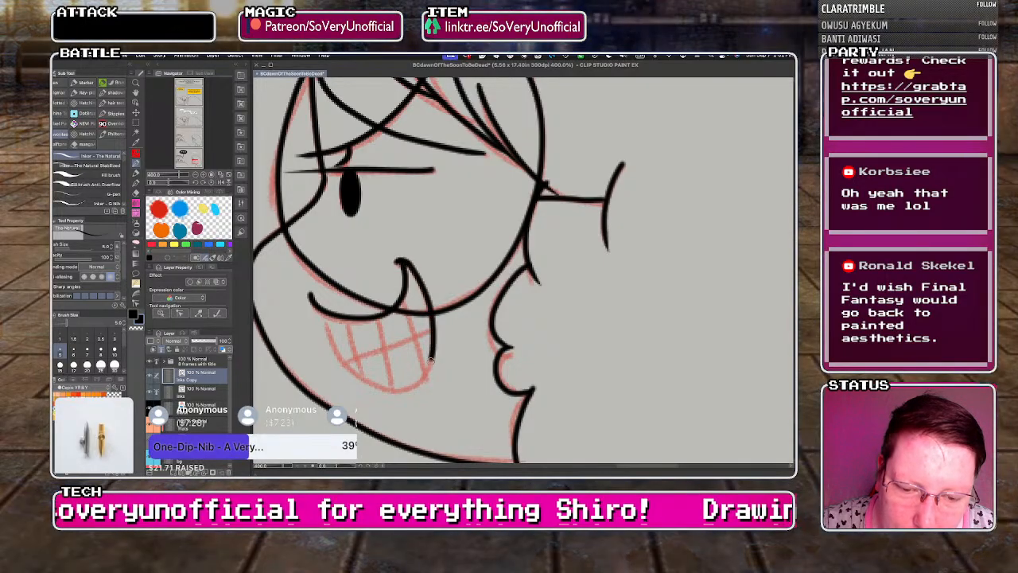
mouse_move(418, 383)
left_mouse_down()
mouse_move(376, 388)
mouse_move(342, 356)
mouse_move(320, 305)
left_mouse_up()
left_click_drag(433, 325, 347, 359)
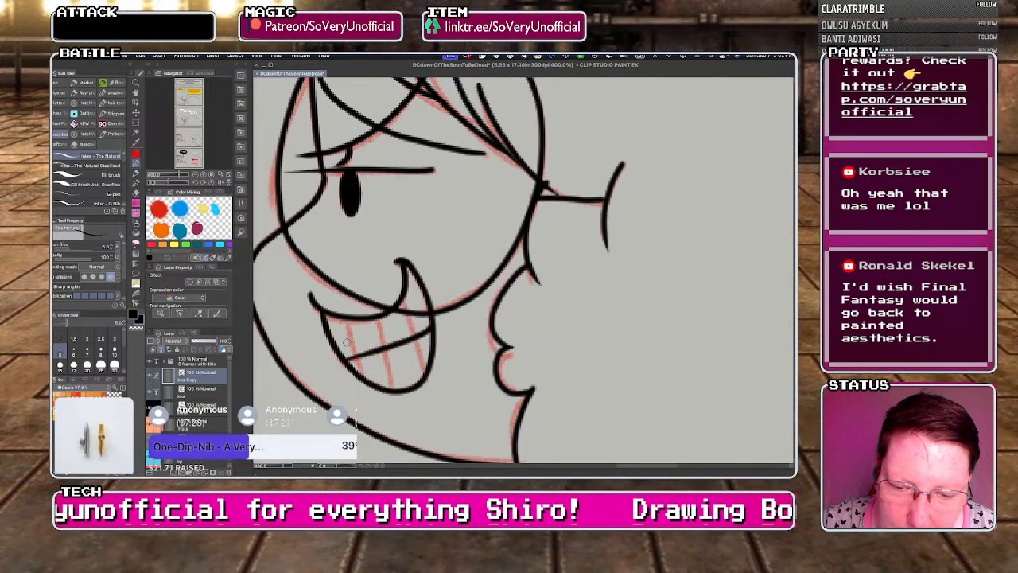
left_click_drag(415, 338, 428, 370)
mouse_move(374, 313)
left_mouse_down()
mouse_move(394, 365)
mouse_move(369, 381)
left_mouse_up()
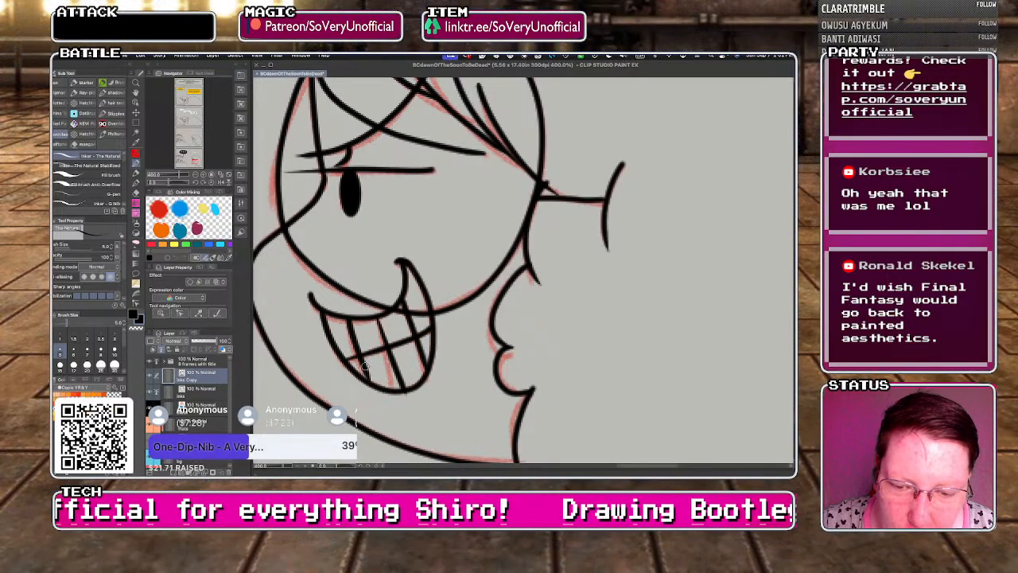
key("ctrl+alt+0")
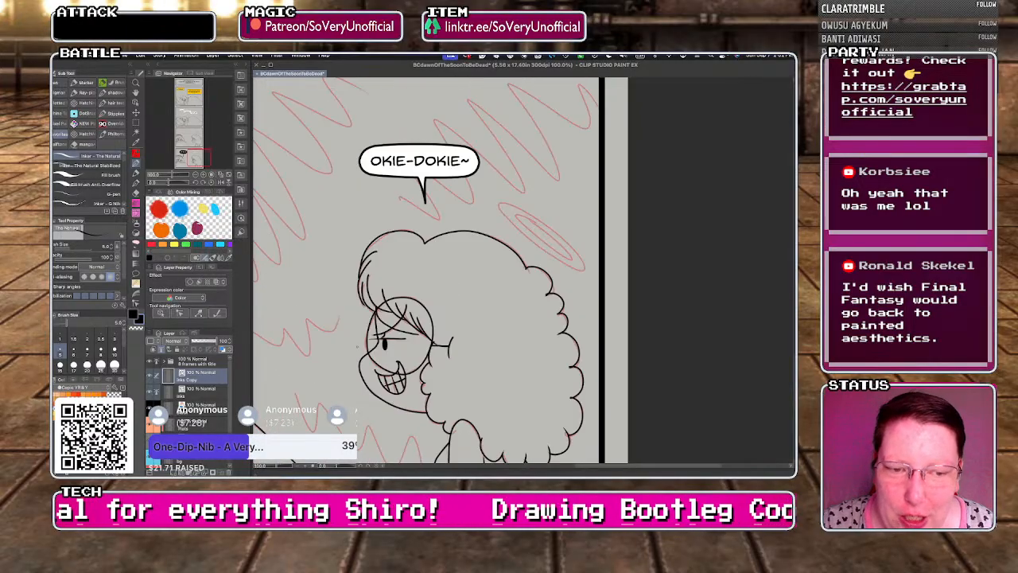
- Ink the tilted halo above the curly hair as two nested ellipses over the red pencils
key("ctrl+0")
scroll(383, 232, "up", 3)
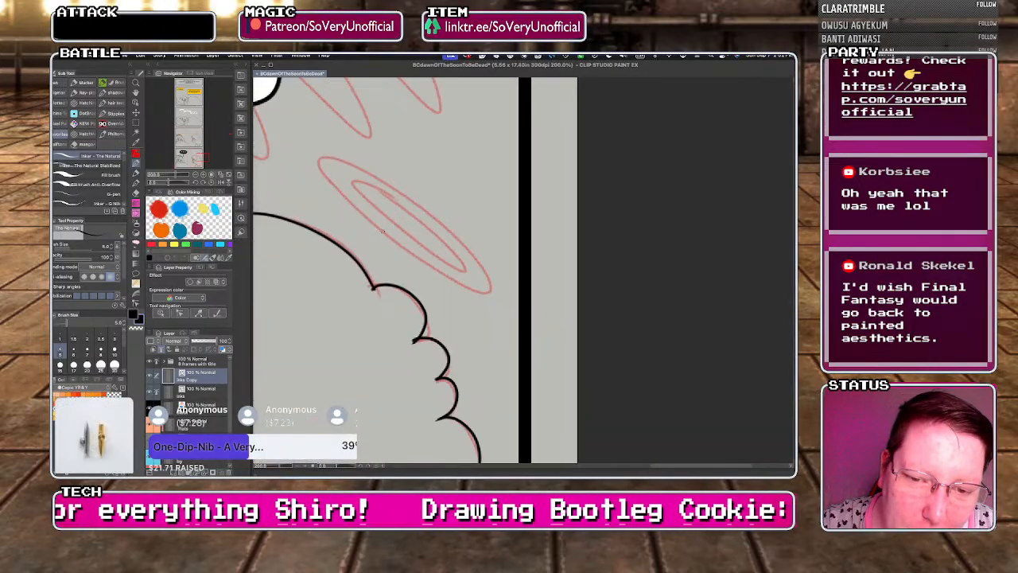
mouse_move(486, 288)
left_mouse_down()
mouse_move(323, 161)
mouse_move(397, 232)
left_mouse_up()
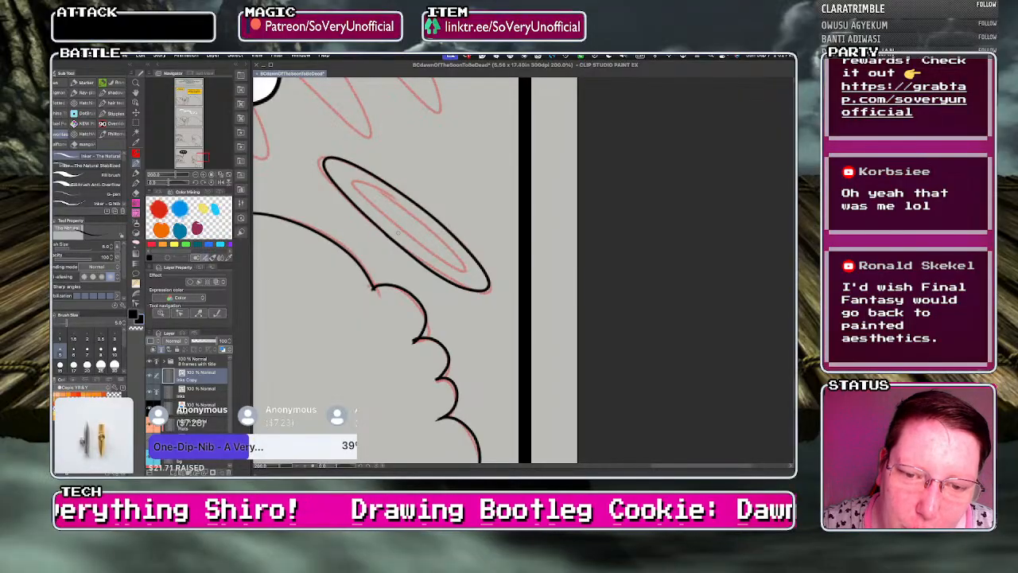
mouse_move(353, 185)
left_mouse_down()
mouse_move(463, 275)
mouse_move(440, 236)
mouse_move(352, 186)
left_mouse_up()
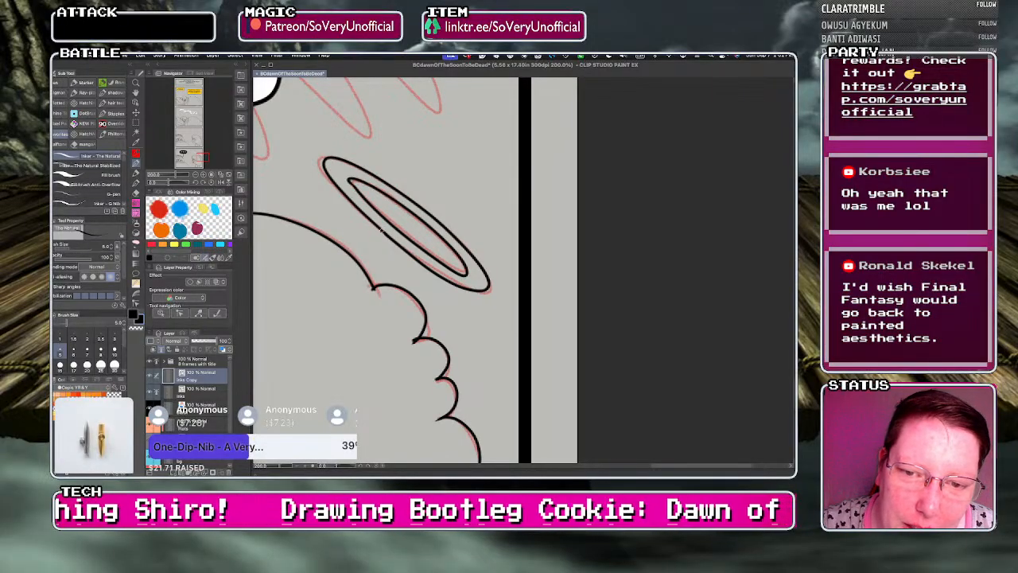
- Merge the copied inks into the main inks layer and add a new empty layer above it
scroll(391, 337, "down", 5)
scroll(339, 245, "down", 3)
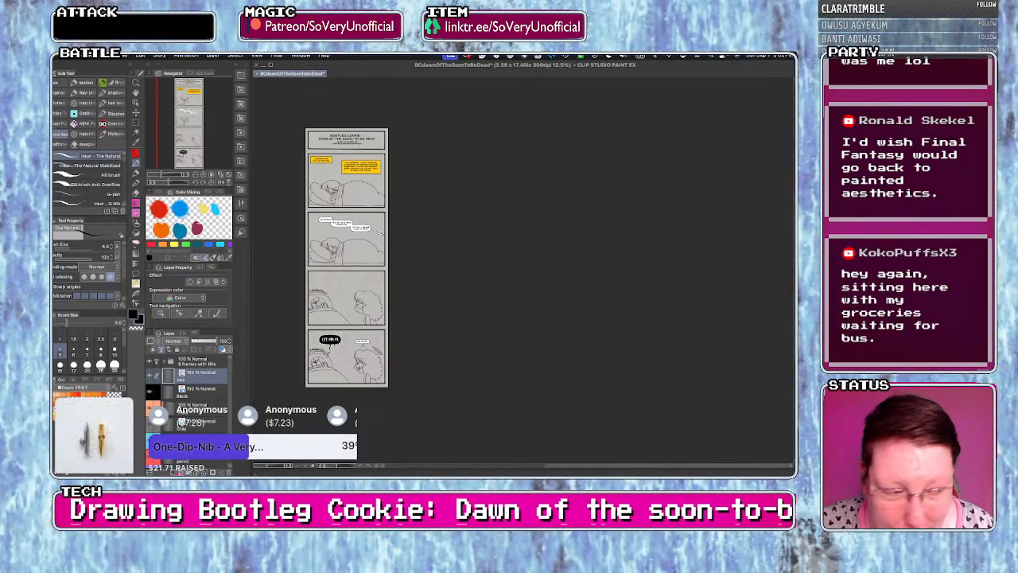
left_click(181, 472)
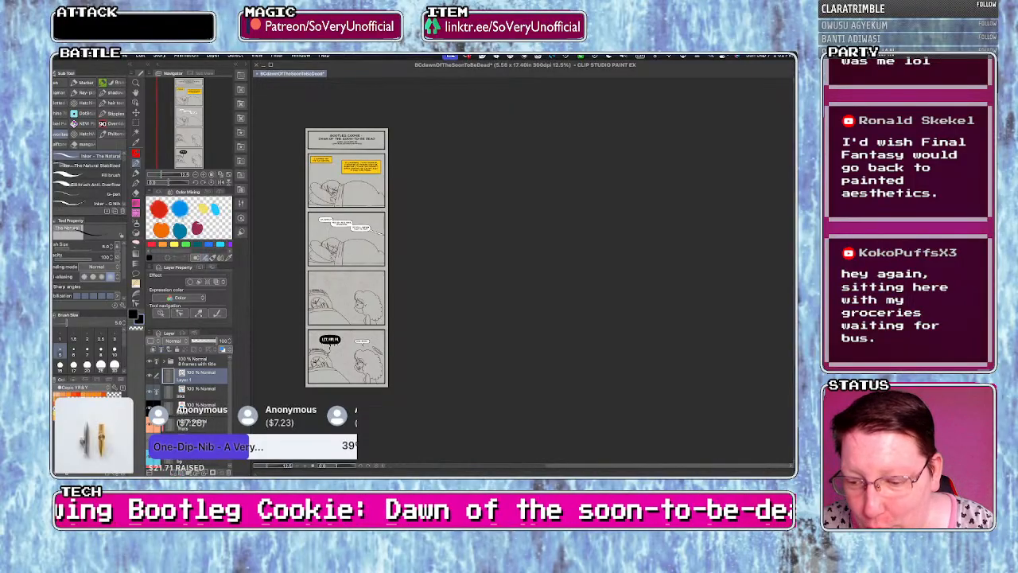
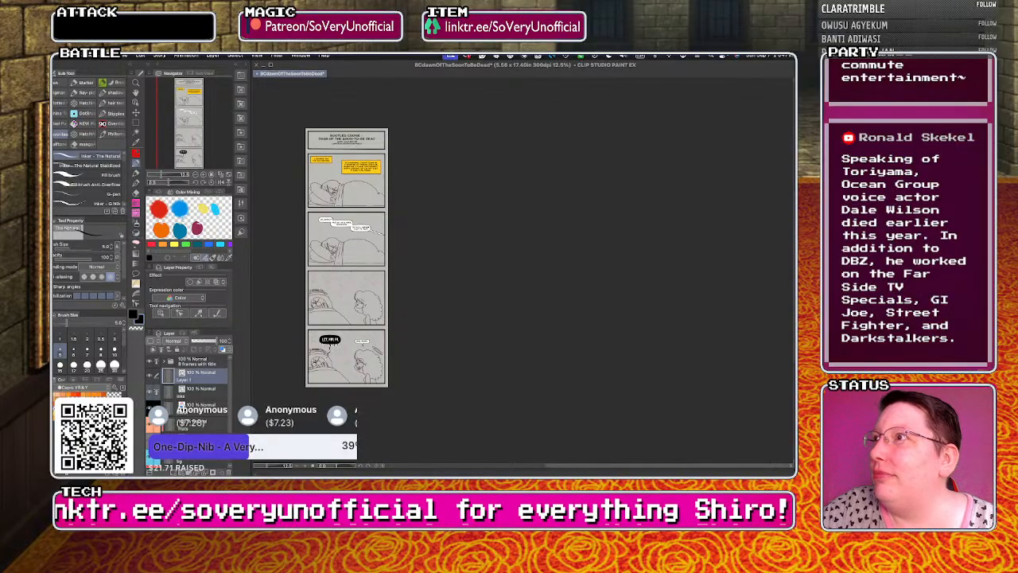
key("super+Tab")
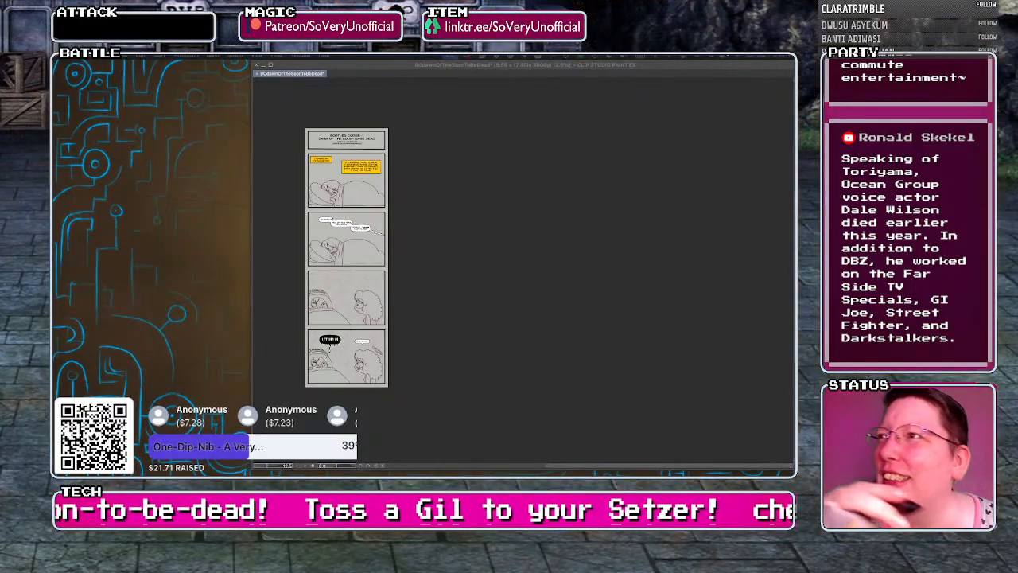
key("Tab")
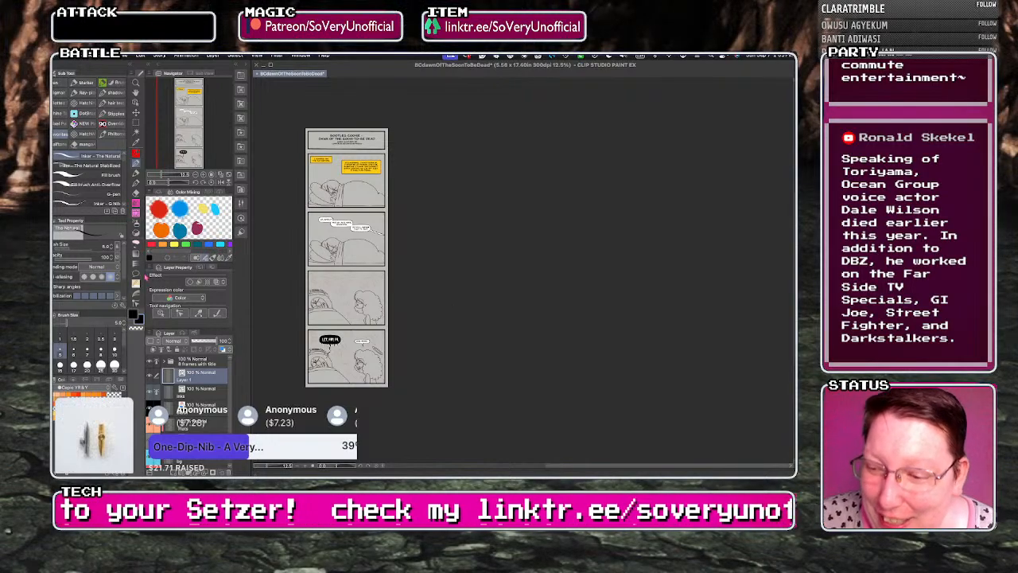
left_click(136, 125)
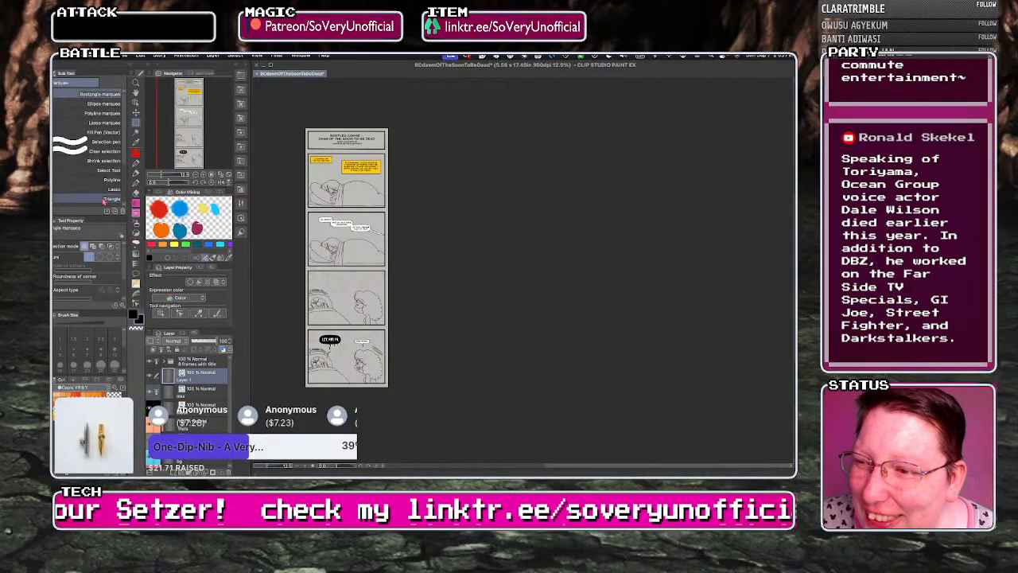
left_click(136, 173)
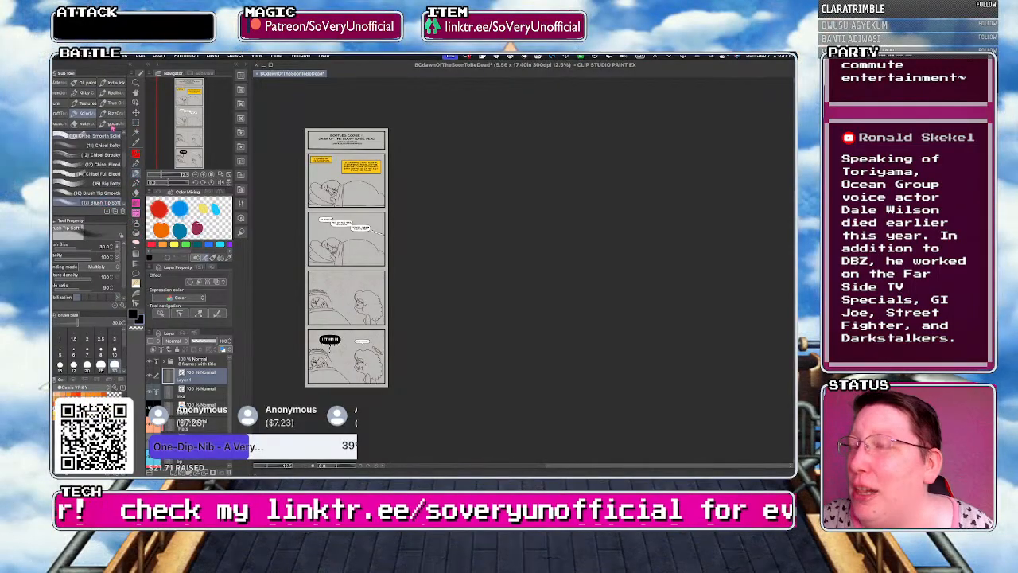
left_click_drag(126, 162, 126, 171)
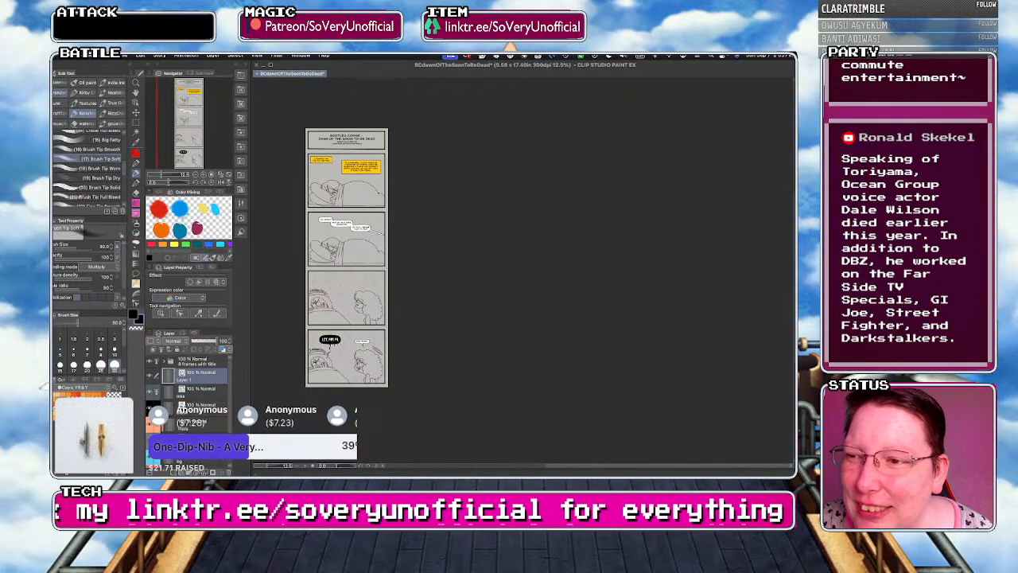
- Try the Tough crosshatch and Simple crosshatching brushes on the third panel's background and undo the test strokes
left_click(136, 163)
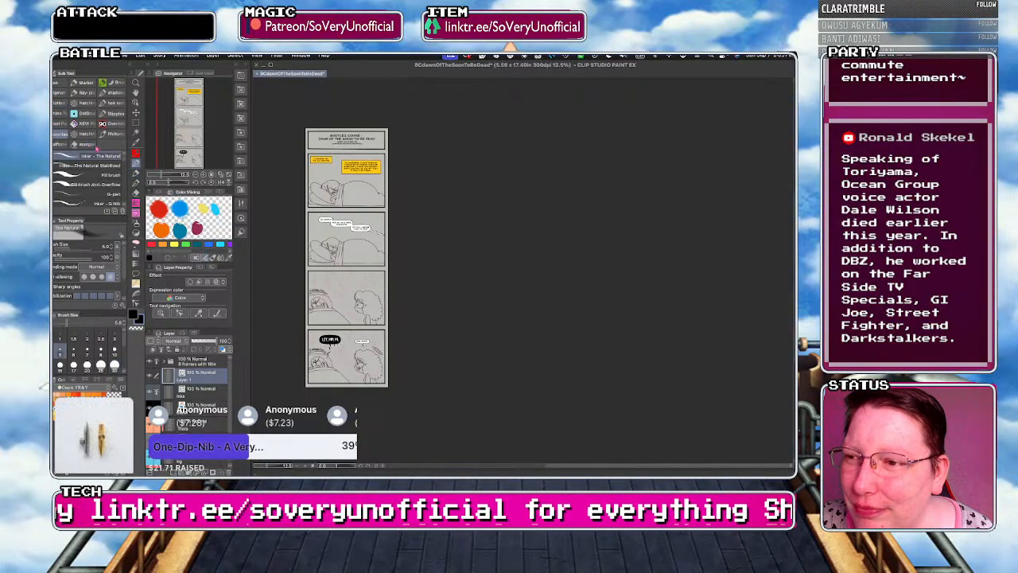
left_click(87, 103)
left_click(101, 193)
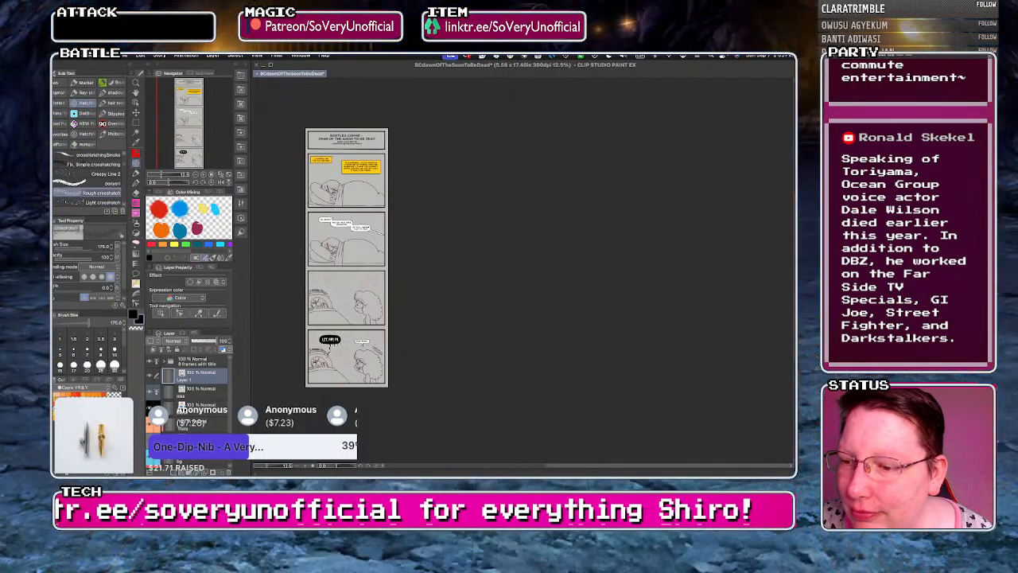
scroll(334, 292, "up", 4)
mouse_move(334, 294)
left_mouse_down()
mouse_move(375, 249)
mouse_move(300, 242)
mouse_move(300, 268)
mouse_move(358, 266)
left_mouse_up()
key("ctrl+z")
key("ctrl+z")
left_click(87, 156)
key("ctrl+z")
- Try the Real cross-hatching pale brush on the third panel's background and undo the test stroke
left_click(88, 165)
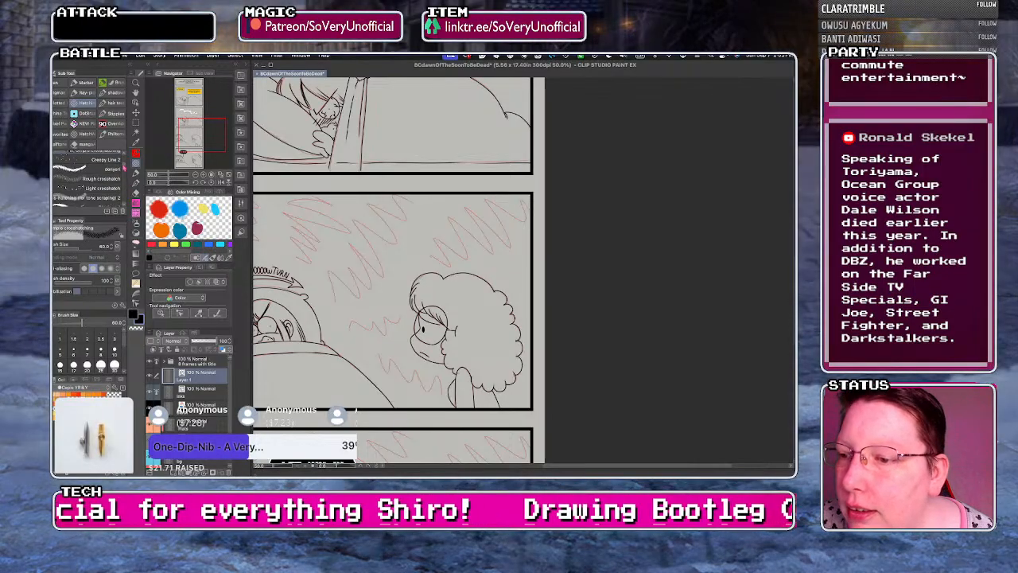
scroll(119, 171, "down", 3)
scroll(123, 170, "down", 2)
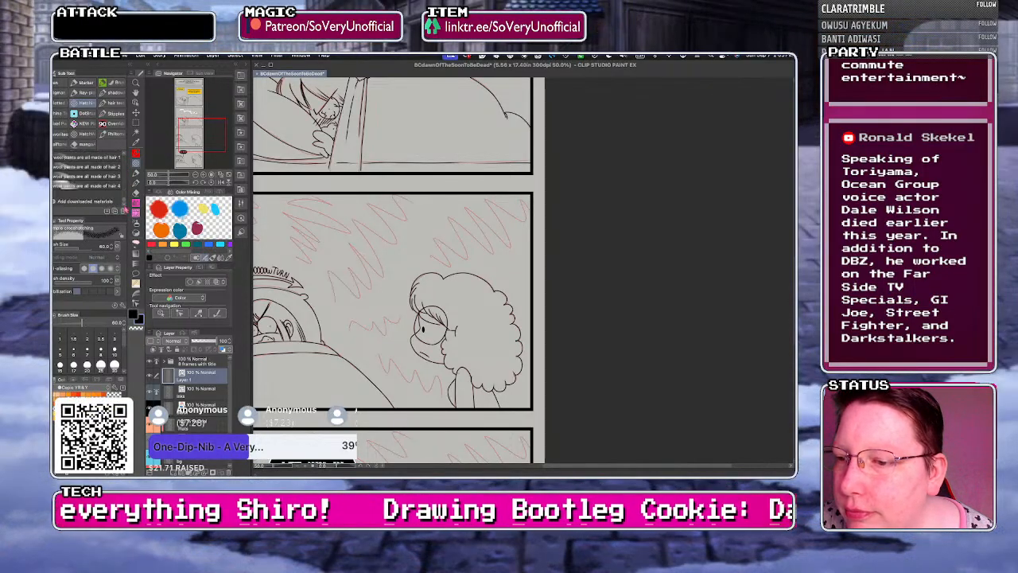
scroll(119, 181, "down", 5)
scroll(87, 179, "down", 5)
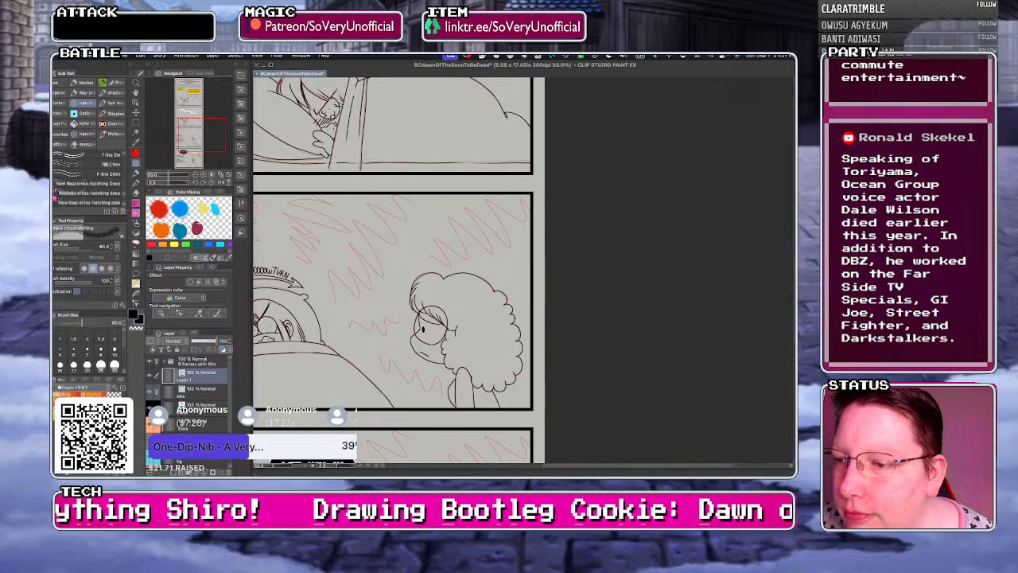
left_click(94, 184)
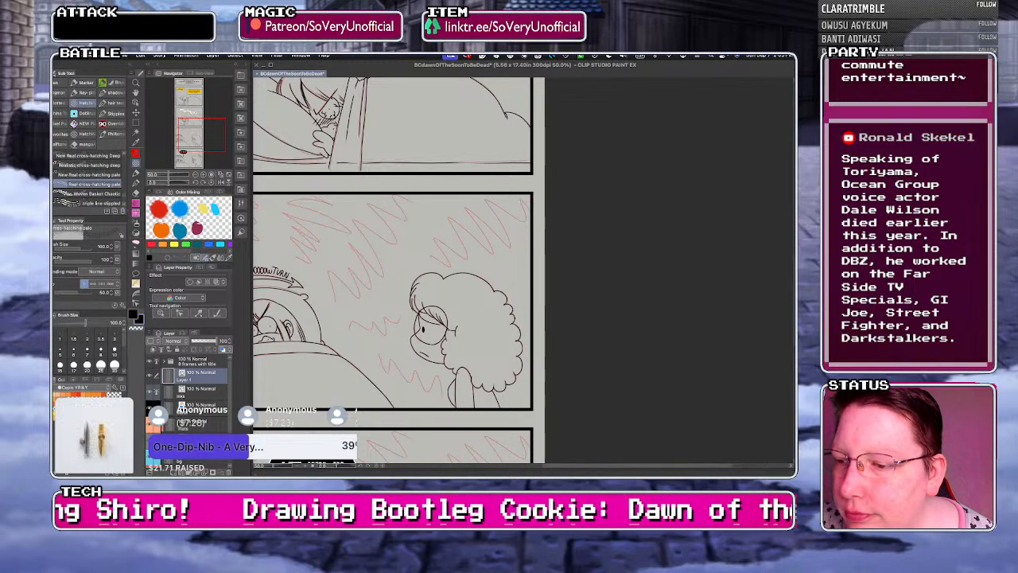
mouse_move(302, 257)
left_mouse_down()
mouse_move(301, 231)
mouse_move(332, 211)
left_mouse_up()
key("super+z")
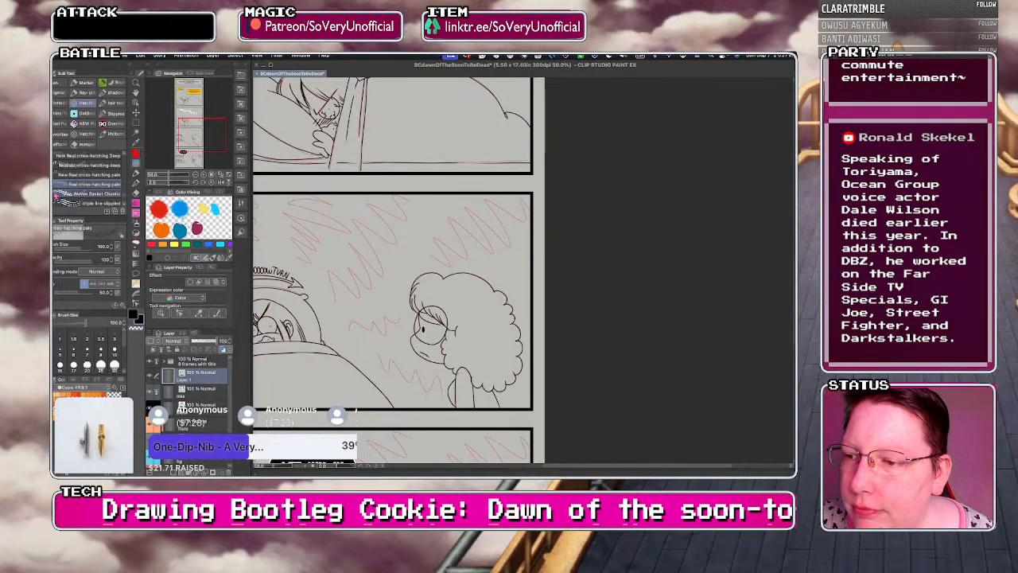
- Switch to the Woven Basket Chaotic brush, then test the F-line 6 roughness brush on the third panel's background
left_click(73, 194)
left_click_drag(124, 198, 124, 195)
scroll(124, 195, "up", 2)
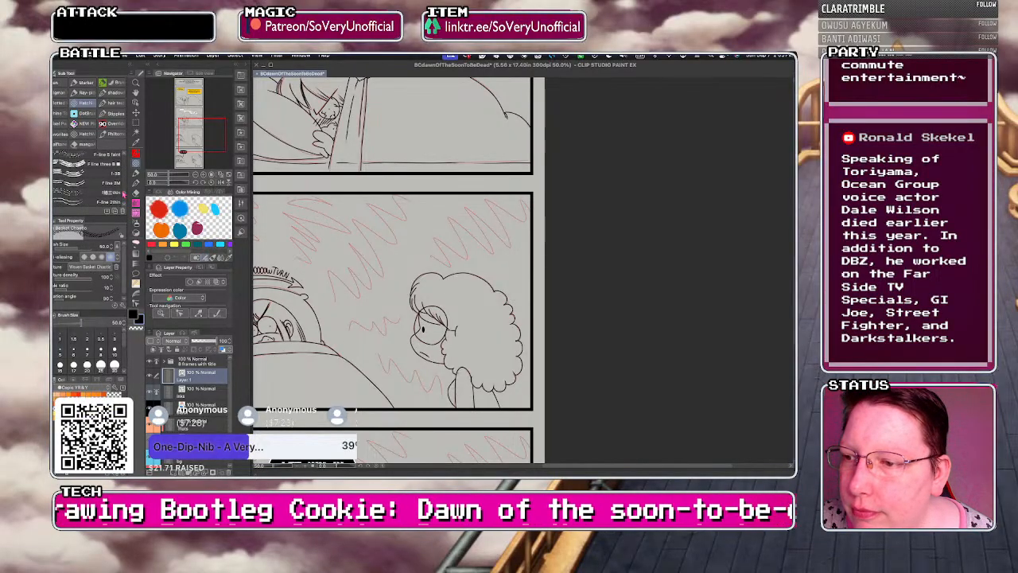
left_click(73, 163)
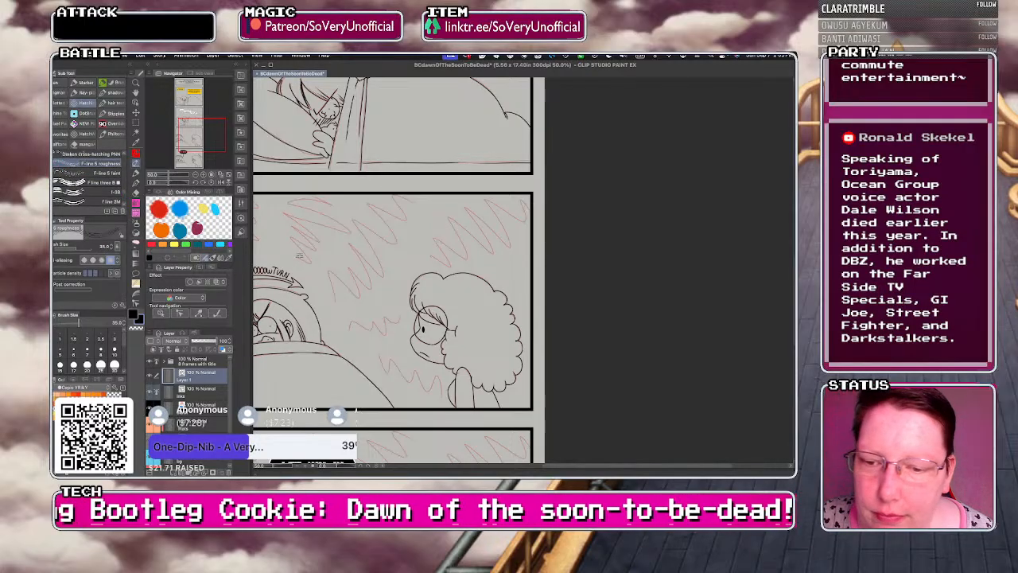
mouse_move(300, 256)
left_mouse_down()
mouse_move(298, 246)
mouse_move(303, 254)
left_mouse_up()
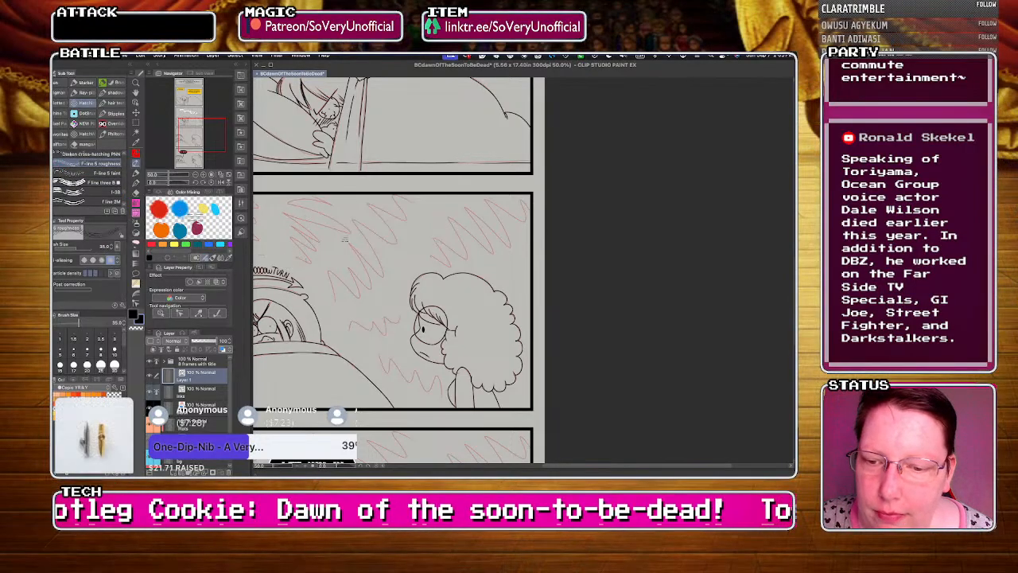
- Test the Woven Basket Chaotic brush on the third panel's background and undo the stroke
left_click(88, 156)
scroll(125, 185, "down", 4)
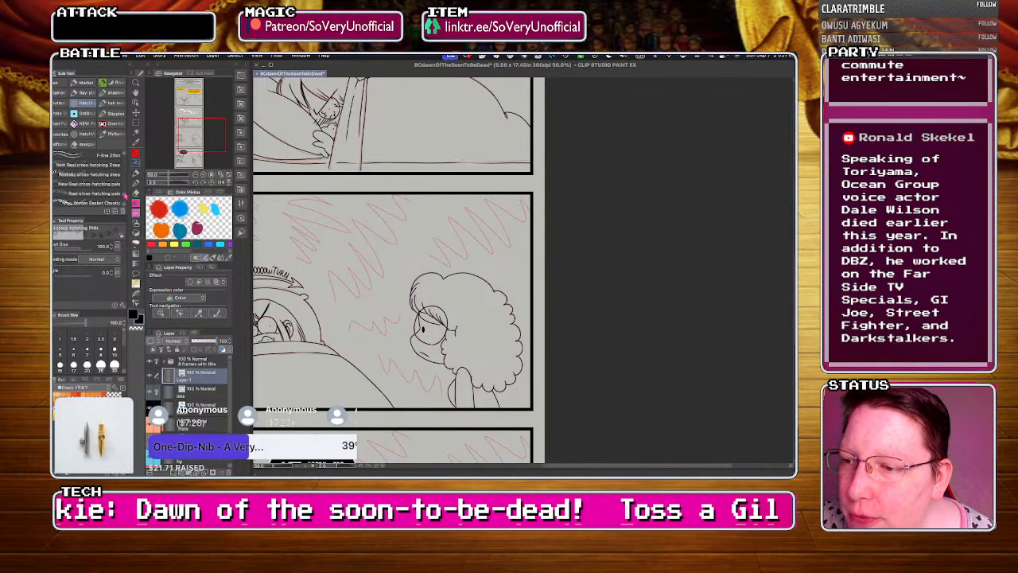
left_click(89, 202)
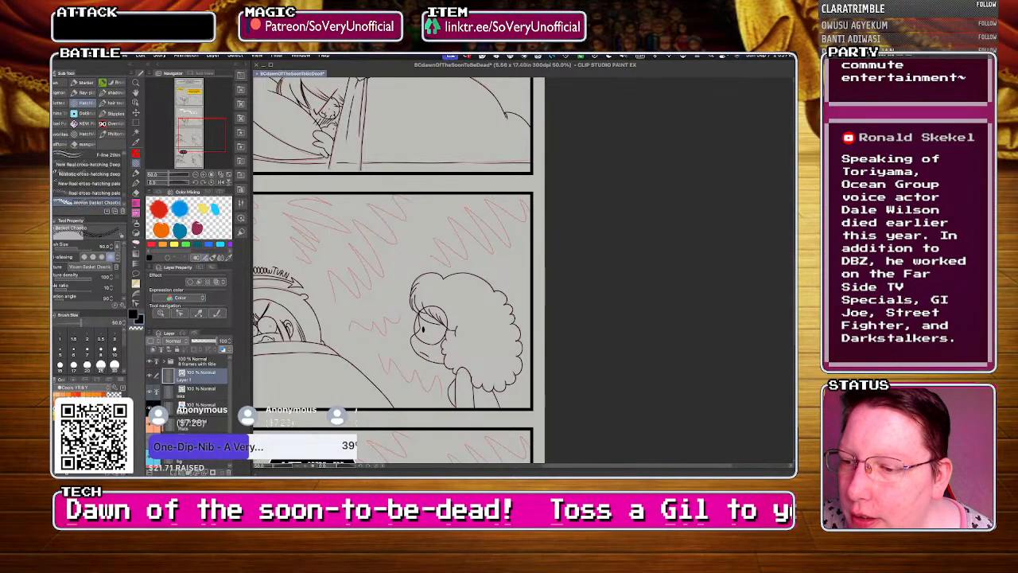
left_click_drag(291, 267, 321, 213)
key("super+z")
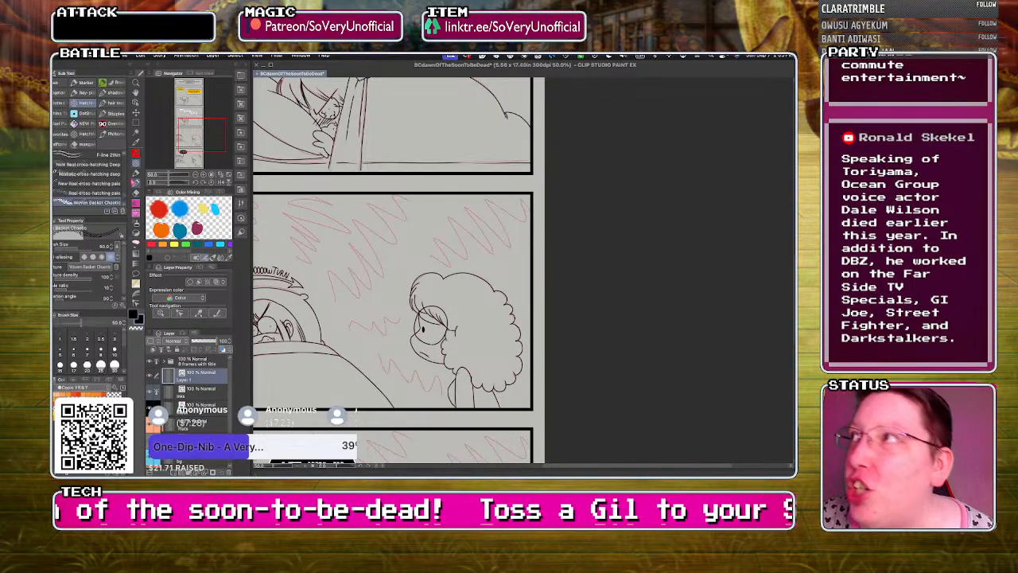
- Try the Printmaking Touch Direct and Printmaking touch distortion brushes above the lying character in the third panel and undo the test strokes
scroll(115, 194, "up", 4)
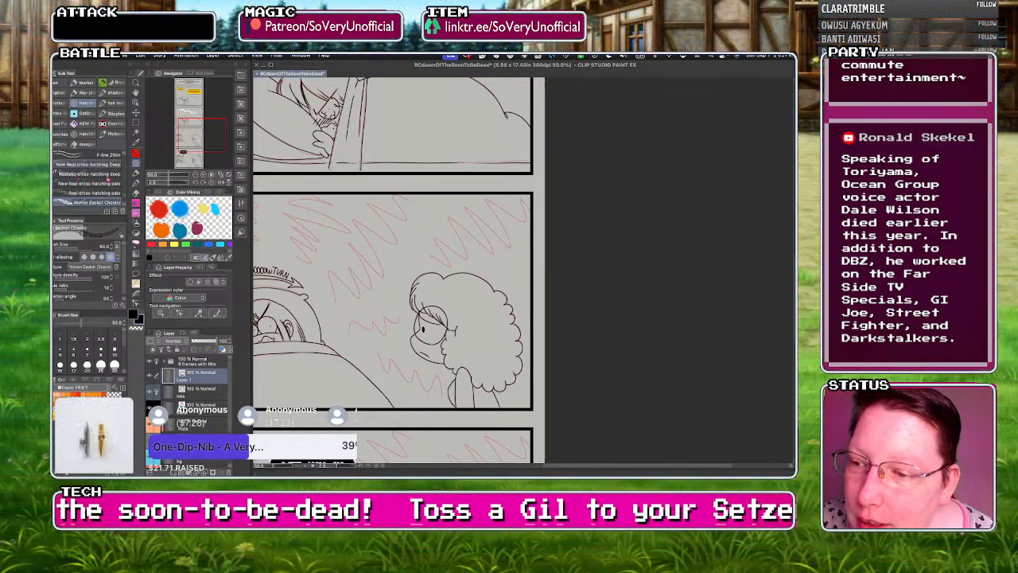
scroll(115, 195, "up", 6)
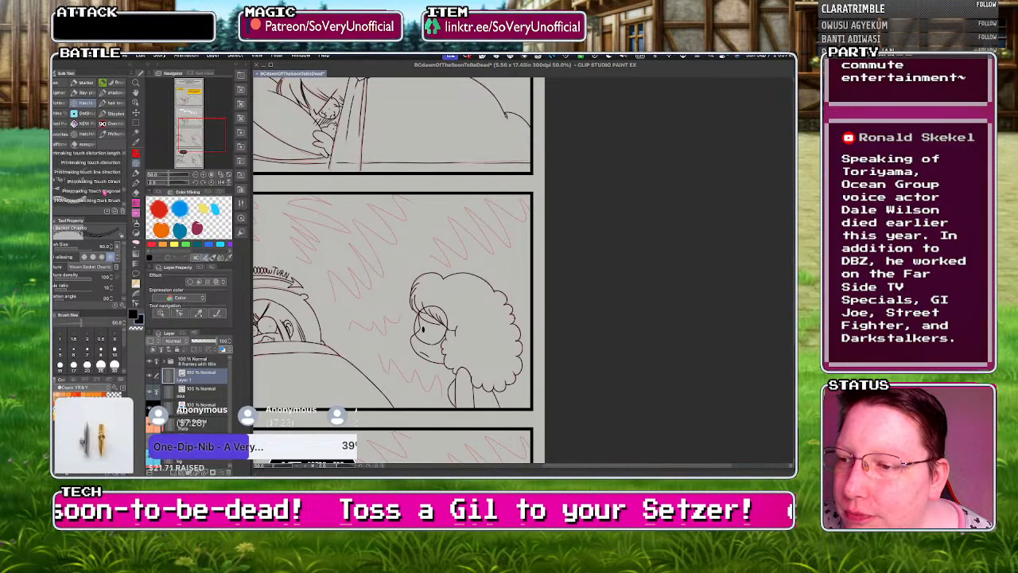
left_click(84, 181)
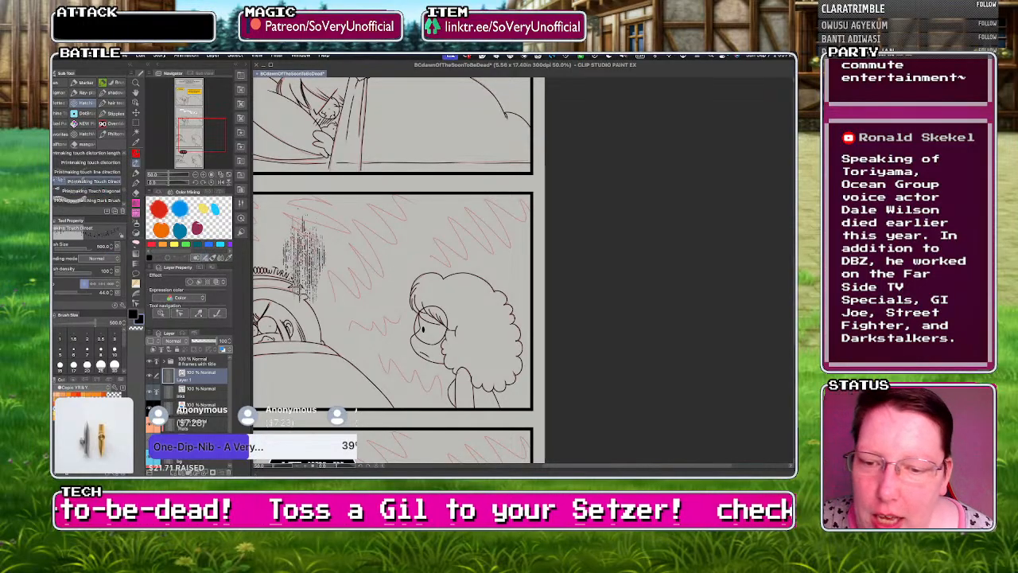
left_click(91, 162)
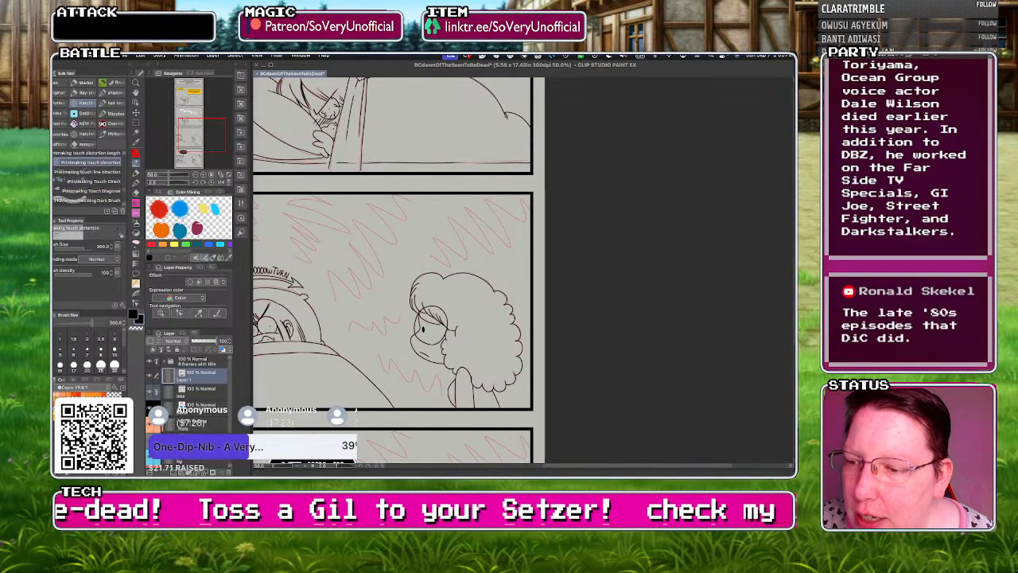
left_click_drag(267, 259, 300, 272)
key("ctrl+z")
scroll(119, 183, "up", 2)
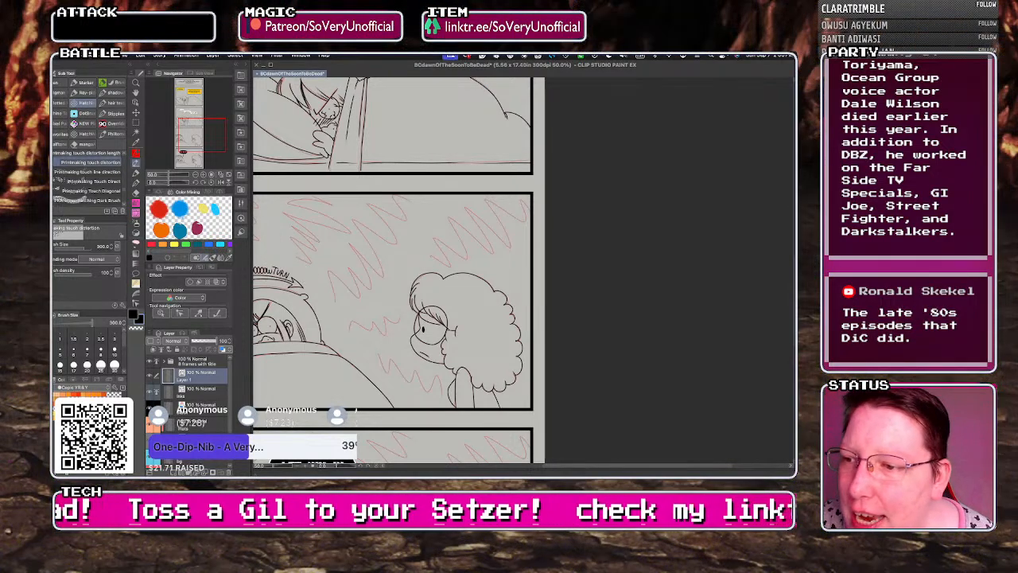
- Look through the remaining hatching brushes, including Real cross-hatching pale, vert hatch pressure and wet pen, for a suitable background texture
scroll(125, 192, "up", 2)
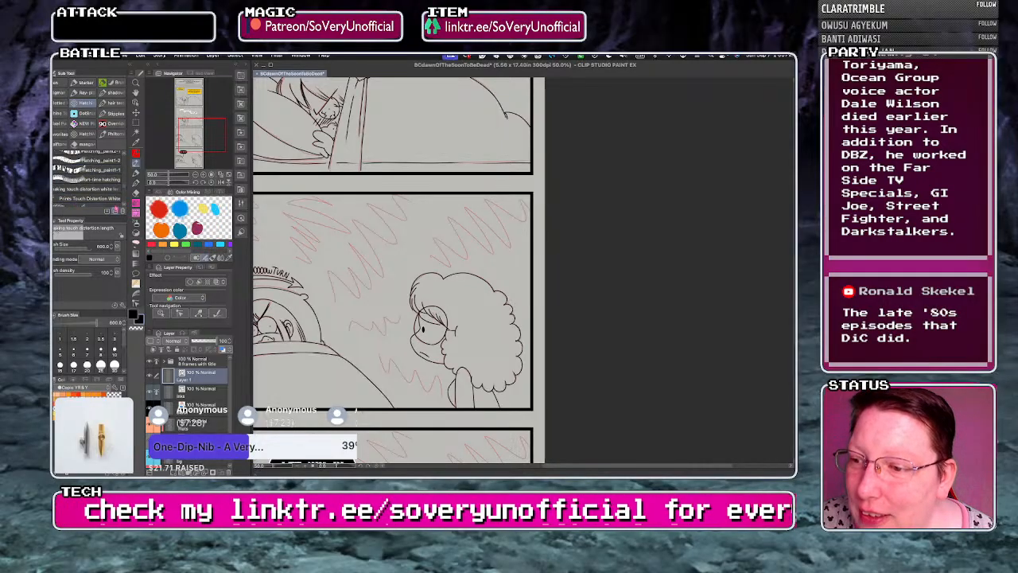
left_click_drag(125, 193, 124, 186)
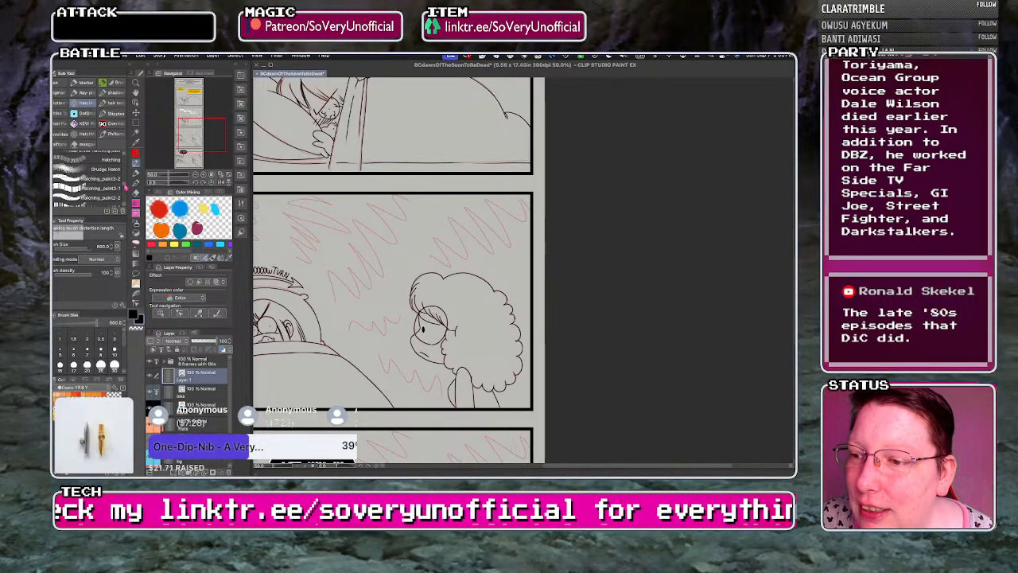
left_click(89, 160)
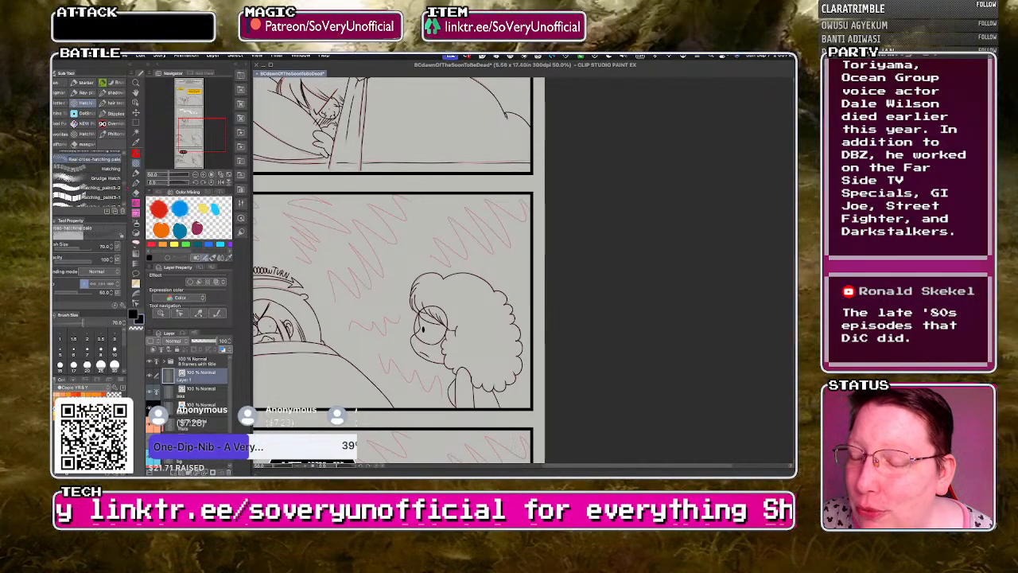
left_click_drag(125, 187, 124, 180)
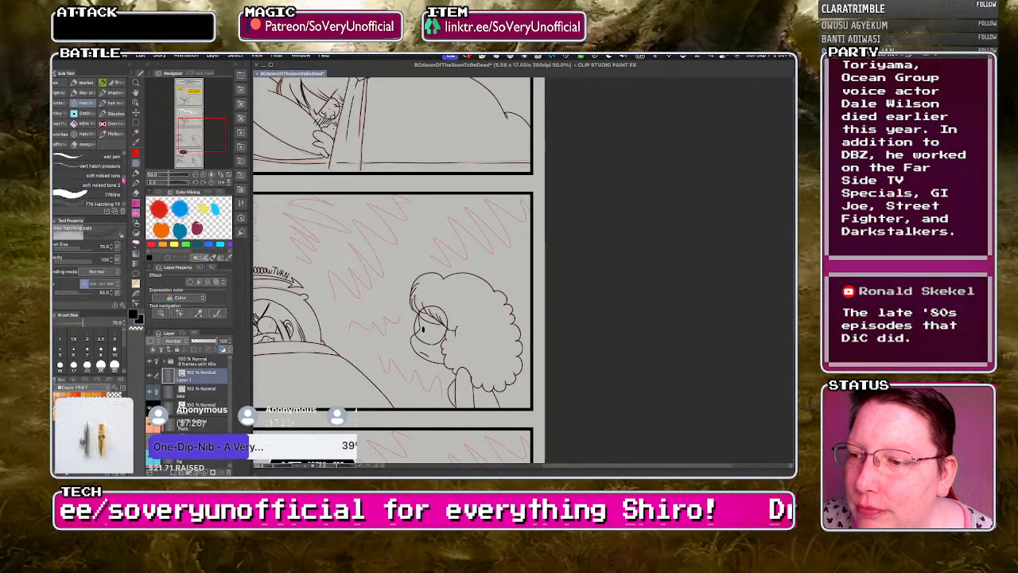
left_click(99, 194)
left_click(99, 166)
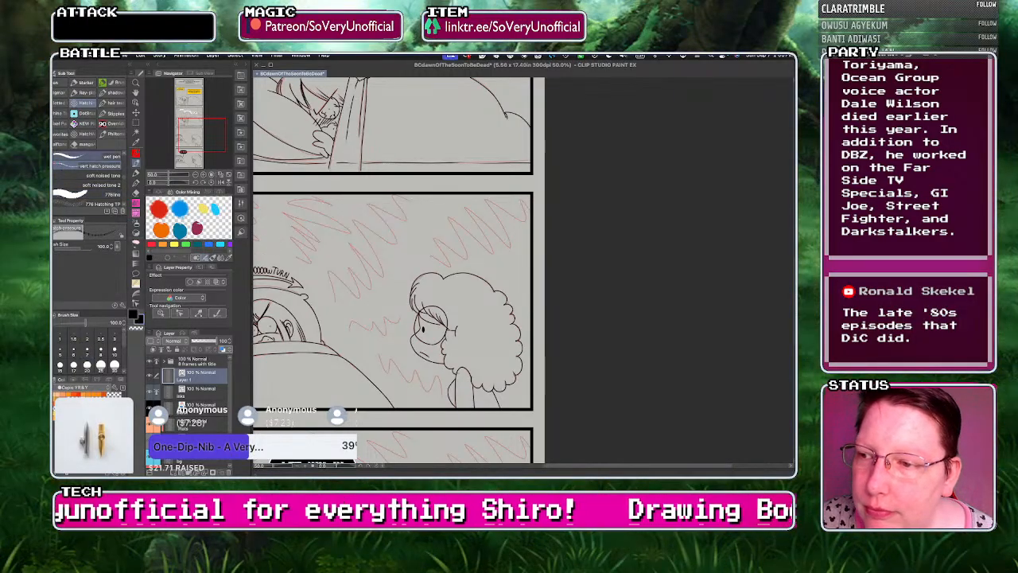
left_click(101, 157)
scroll(88, 179, "up", 4)
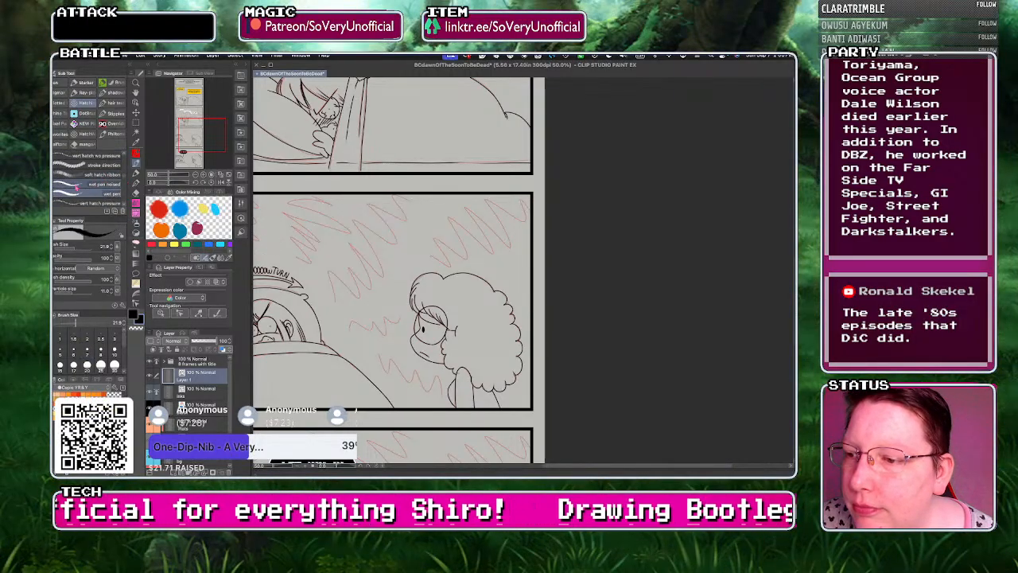
scroll(124, 176, "up", 5)
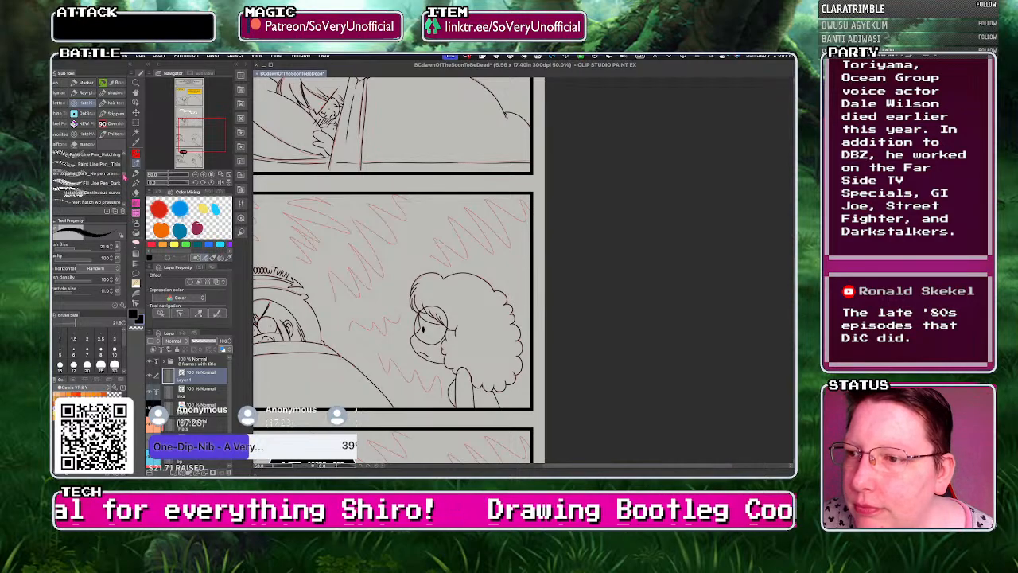
left_click_drag(124, 177, 124, 169)
- Try the Woven Basket Chaotic 2 and touch-line brushes from the other hatching group on the third panel's background and undo both strokes
left_click(86, 133)
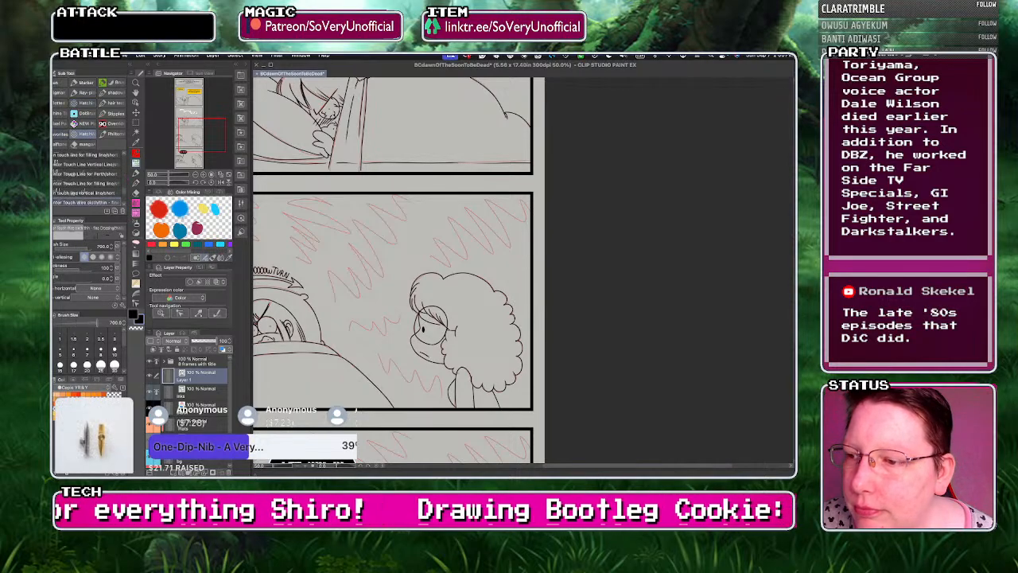
scroll(82, 175, "up", 4)
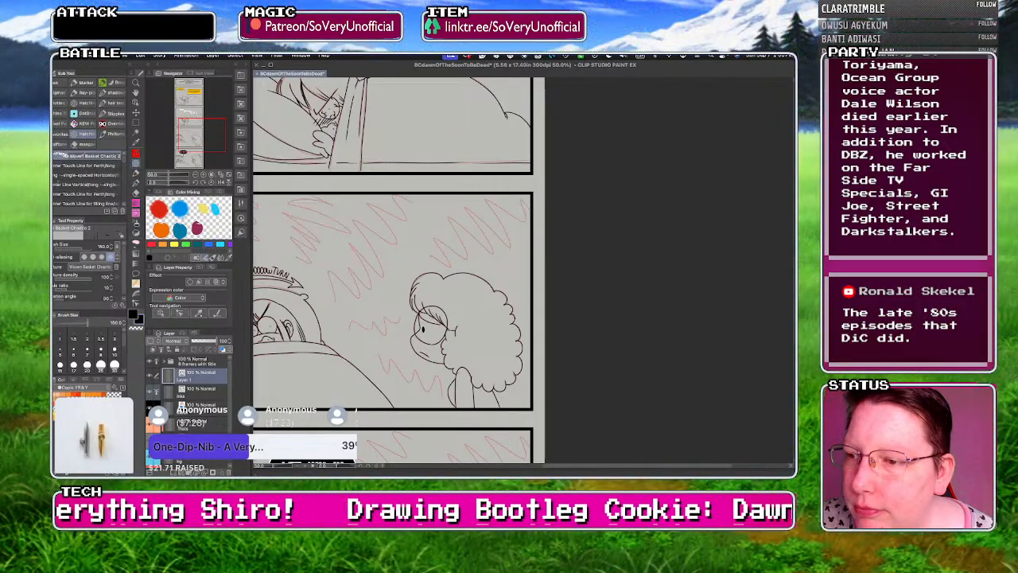
left_click(79, 156)
left_click_drag(297, 270, 306, 205)
key("super+z")
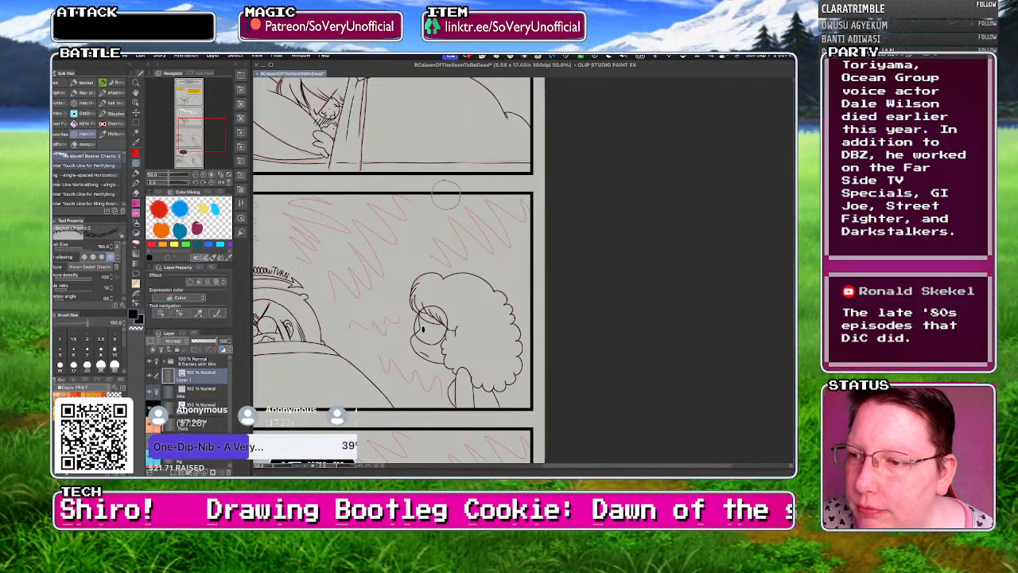
left_click(86, 166)
left_click_drag(303, 286, 313, 208)
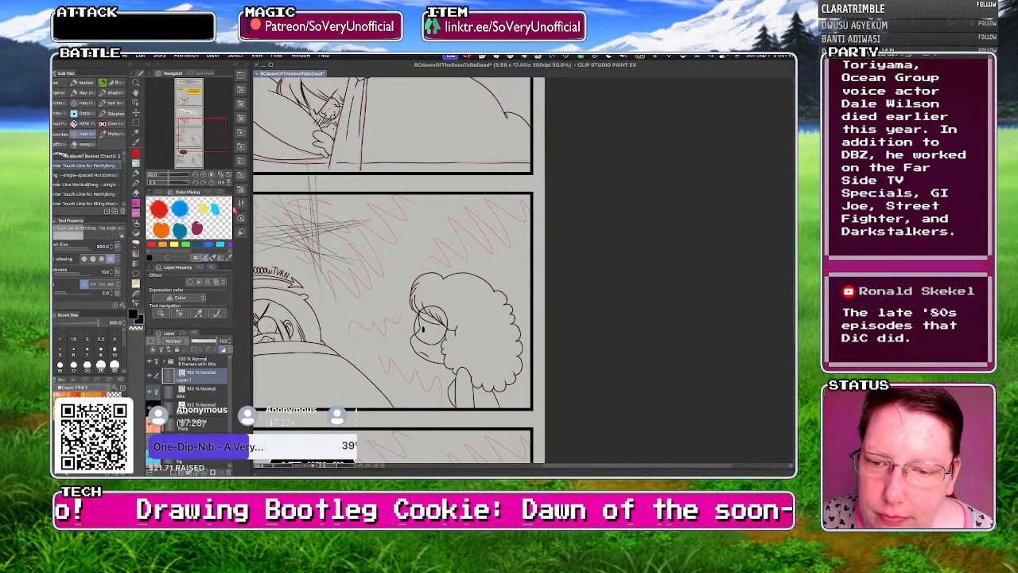
key("super+z")
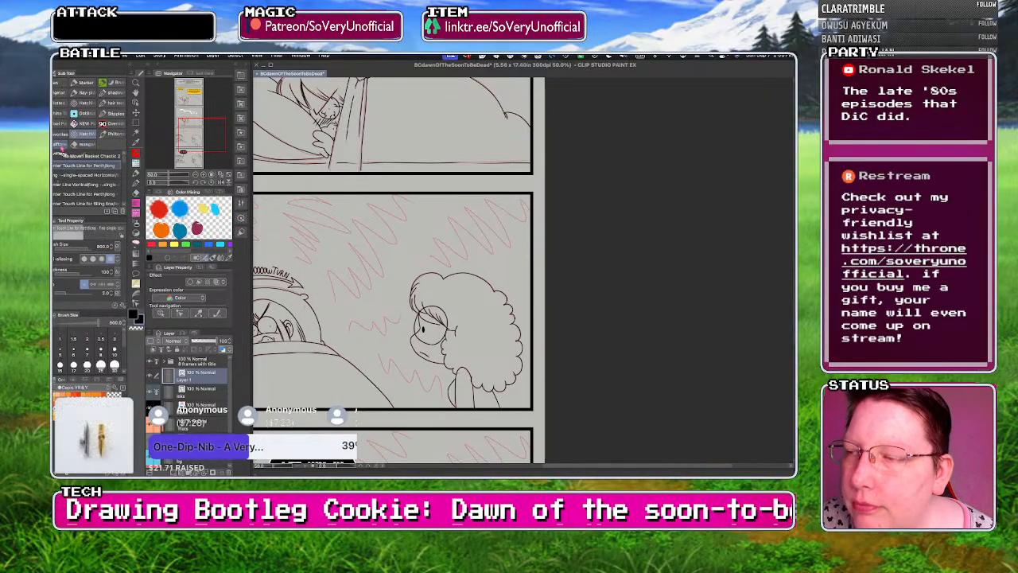
- Try the swirl-textured brush from another brush group on the third panel's background, undo the test strokes and select the ベタ線 brush
left_click(62, 144)
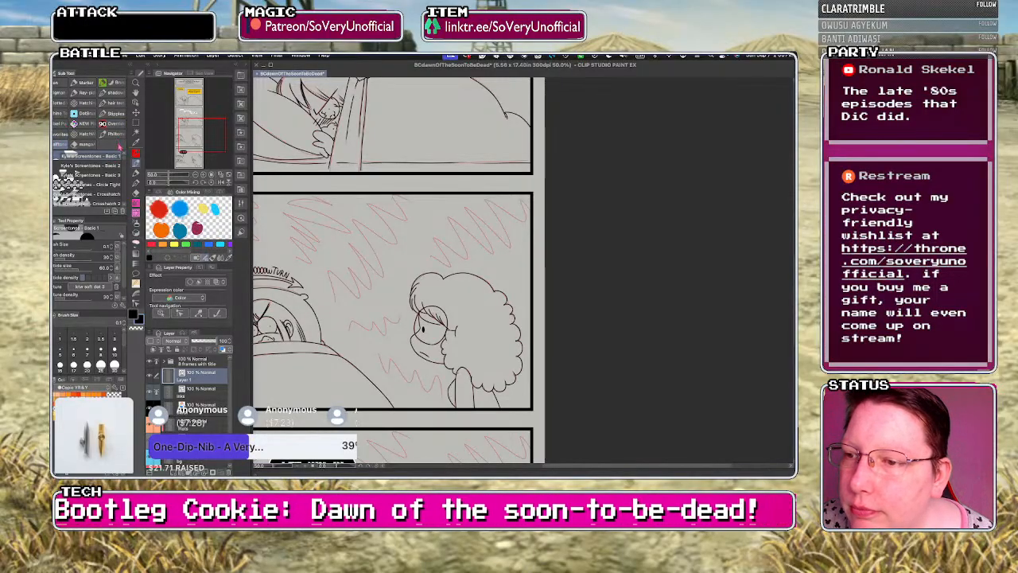
left_click(83, 103)
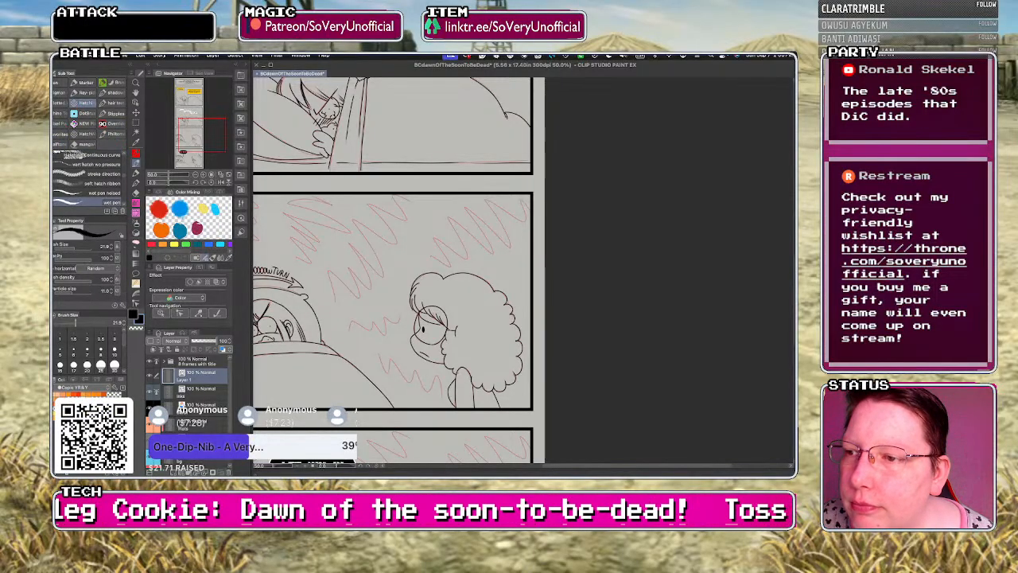
left_click(60, 103)
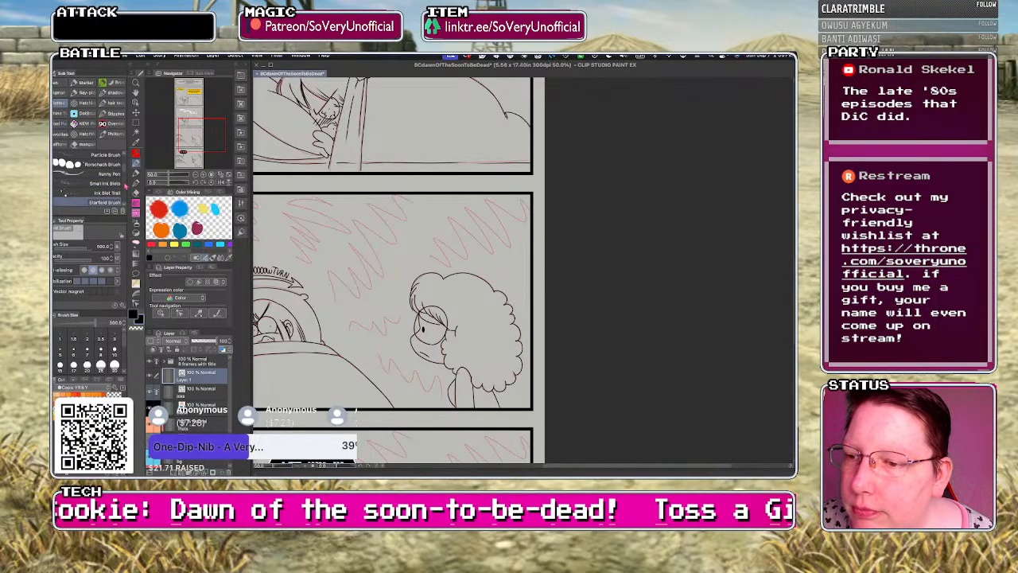
scroll(119, 182, "down", 3)
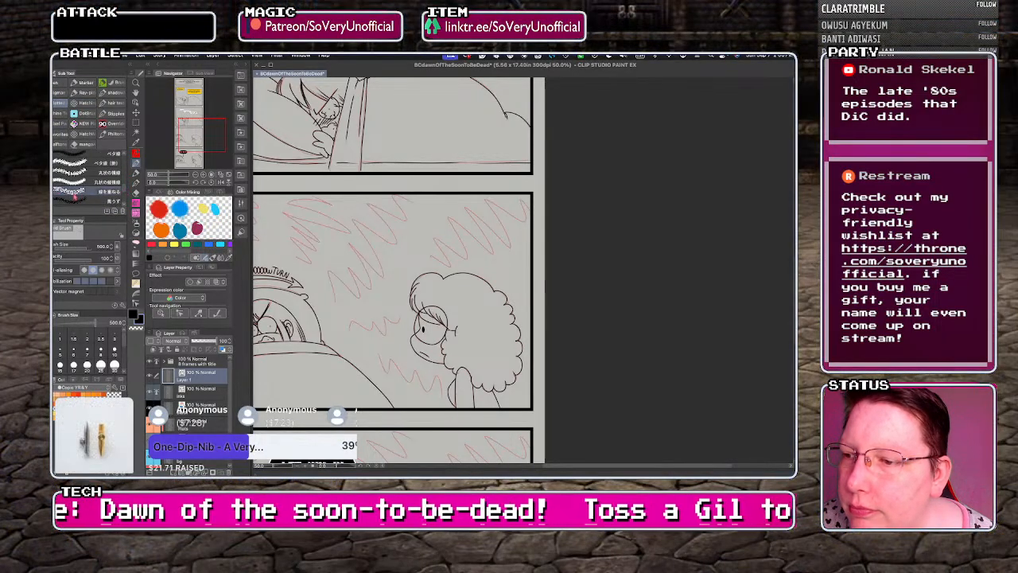
scroll(63, 195, "down", 2)
left_click(60, 201)
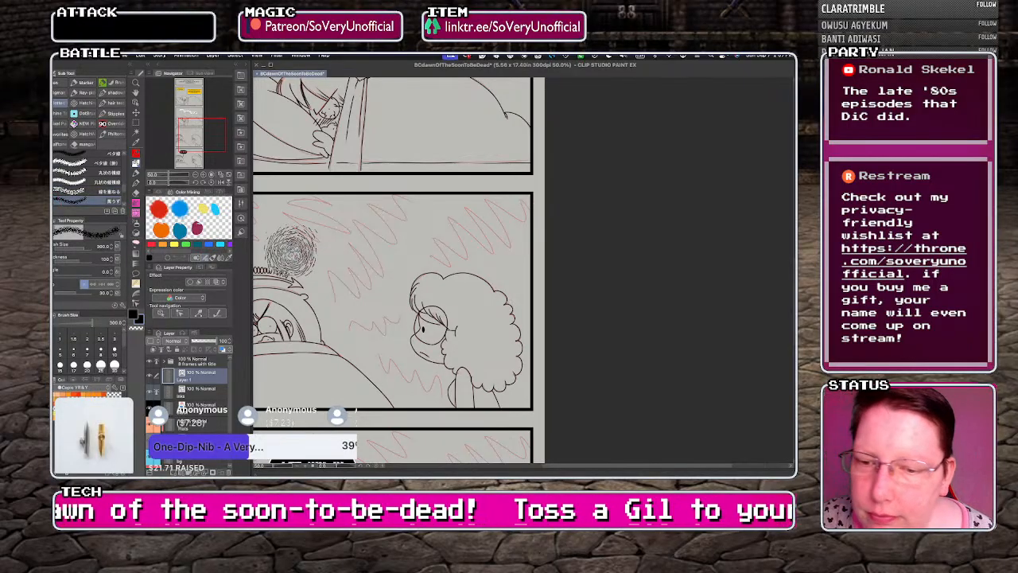
left_click_drag(302, 246, 314, 227)
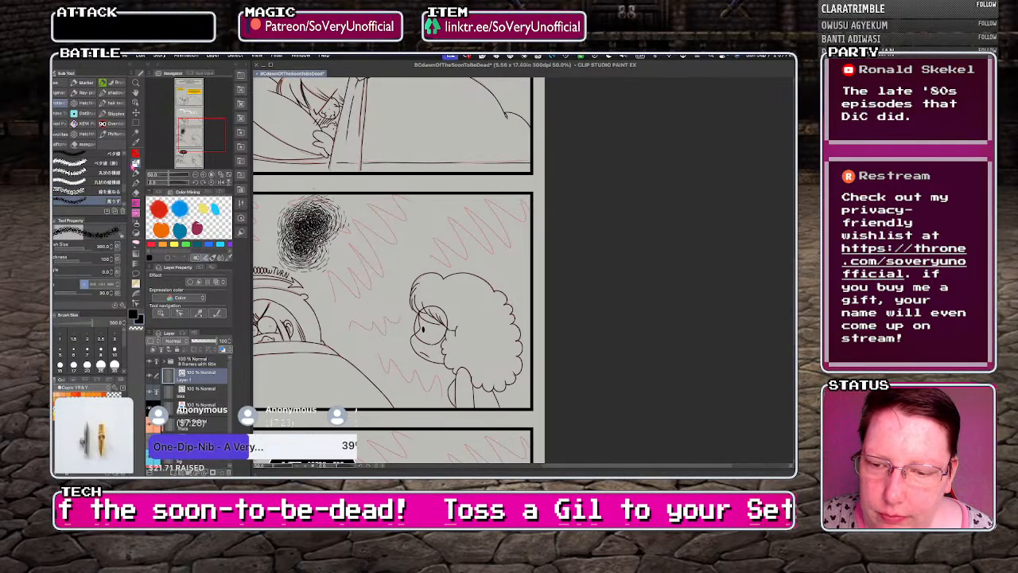
key("super+z")
left_click(87, 155)
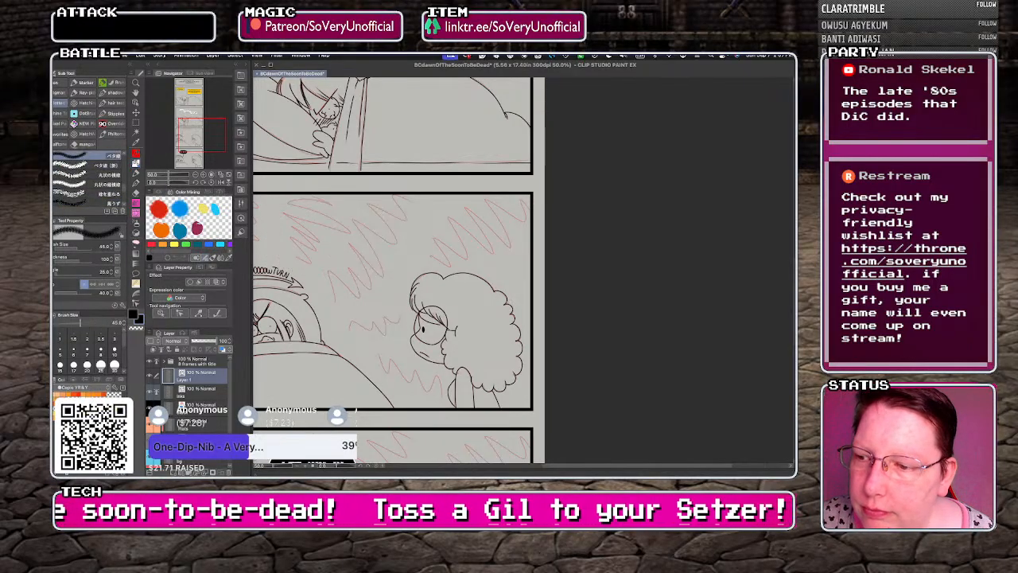
- Try the second brush of the ベタ線 set on the third panel's background and undo the test strokes
key("super+z")
left_click(88, 166)
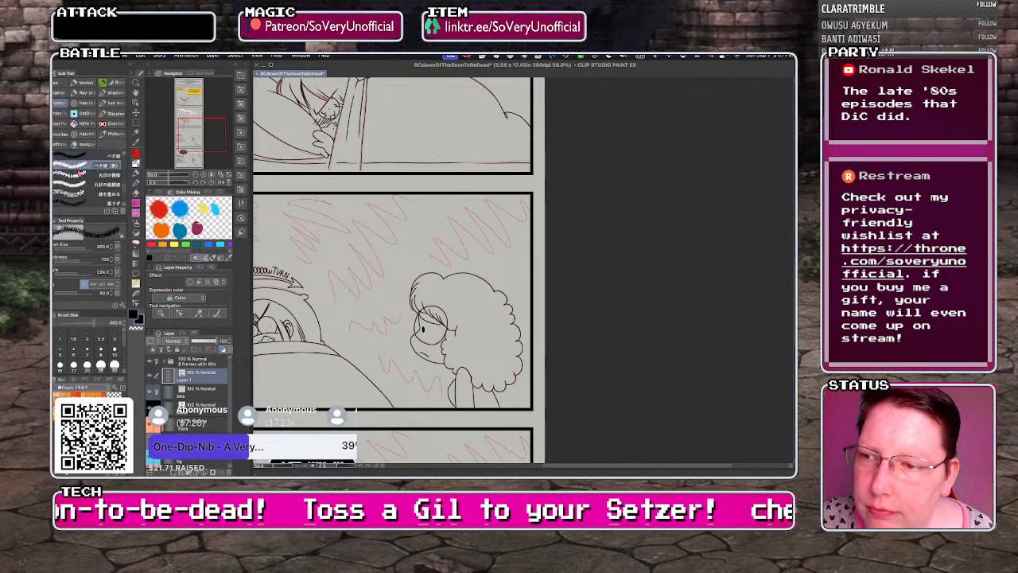
mouse_move(272, 280)
left_mouse_down()
mouse_move(334, 229)
mouse_move(327, 258)
left_mouse_up()
key("super+z")
key("super+z")
- Try the Messy Tone 2 and Dense Ink Blots brushes on the third panel's background and undo the test strokes
left_click_drag(124, 182, 124, 201)
left_click(88, 176)
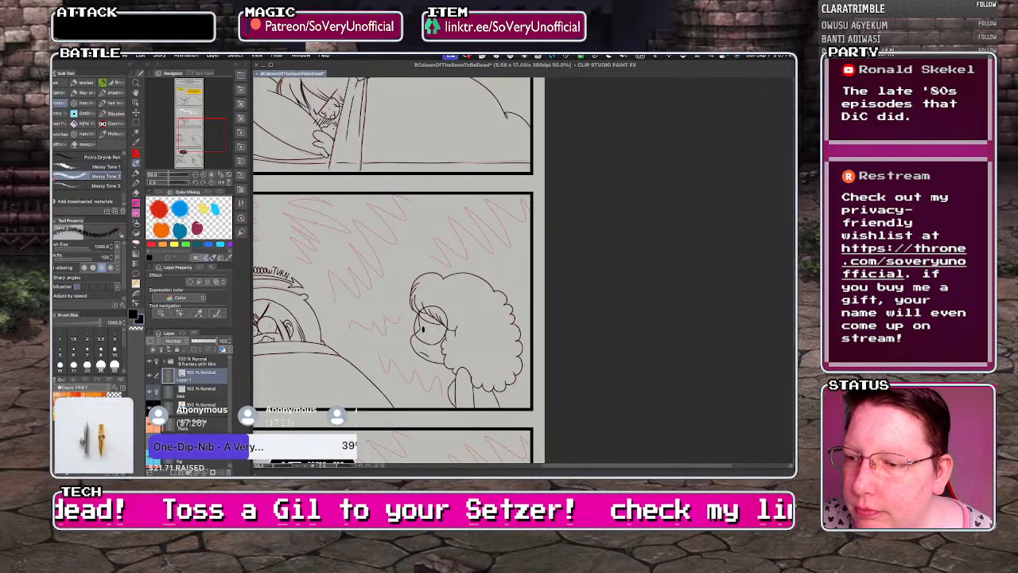
mouse_move(278, 222)
left_mouse_down()
mouse_move(350, 271)
mouse_move(374, 302)
left_mouse_up()
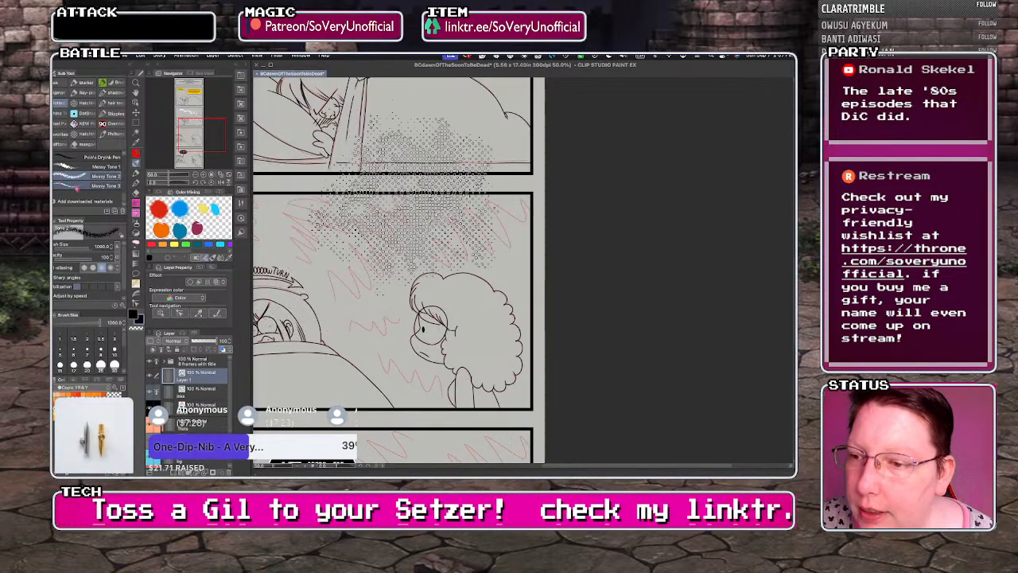
left_click_drag(125, 197, 125, 180)
left_click(88, 165)
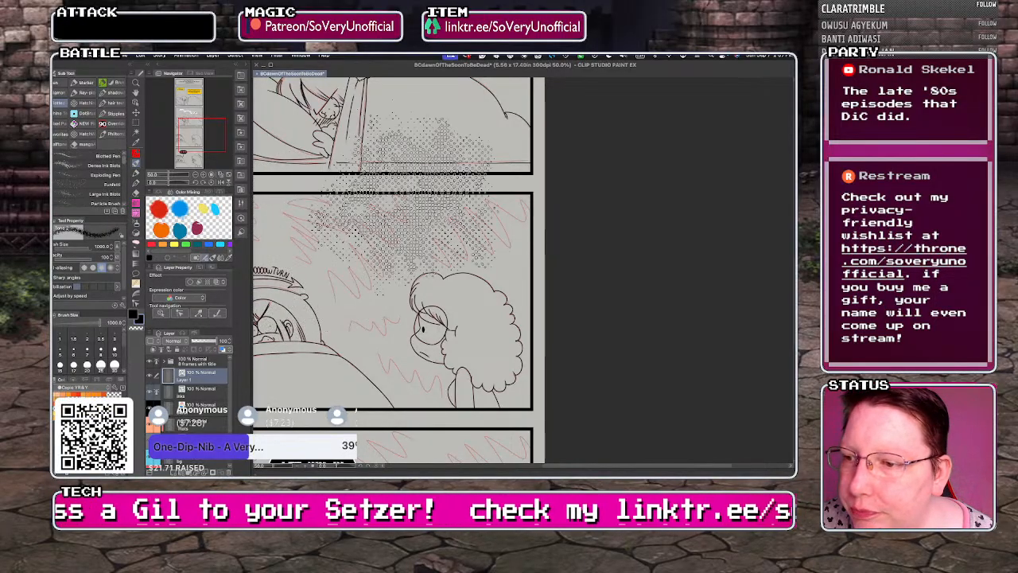
key("super+z")
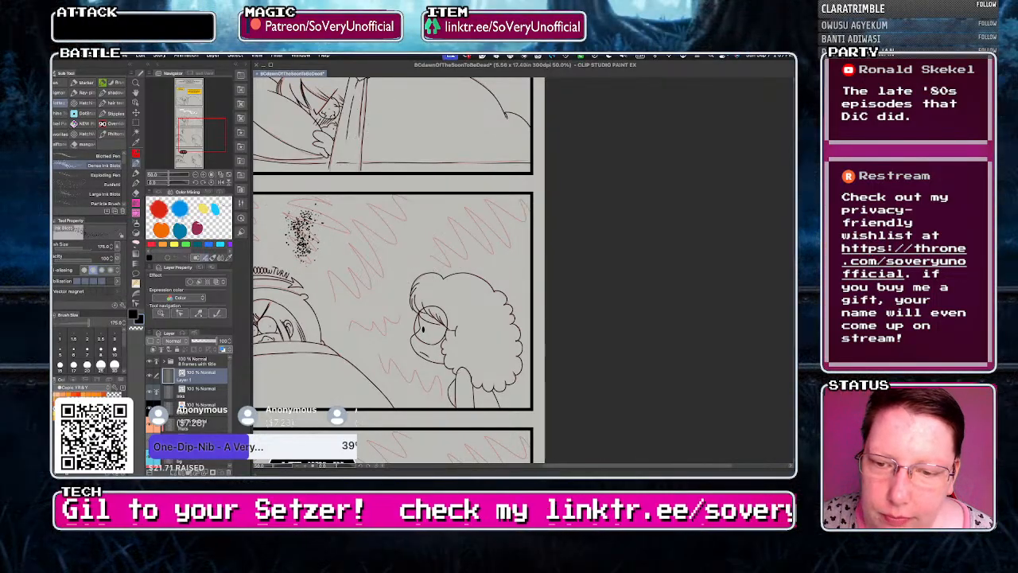
- Try the denpyri brush from the hatching group at size 90 above the lying character and undo the stroke
left_click(80, 134)
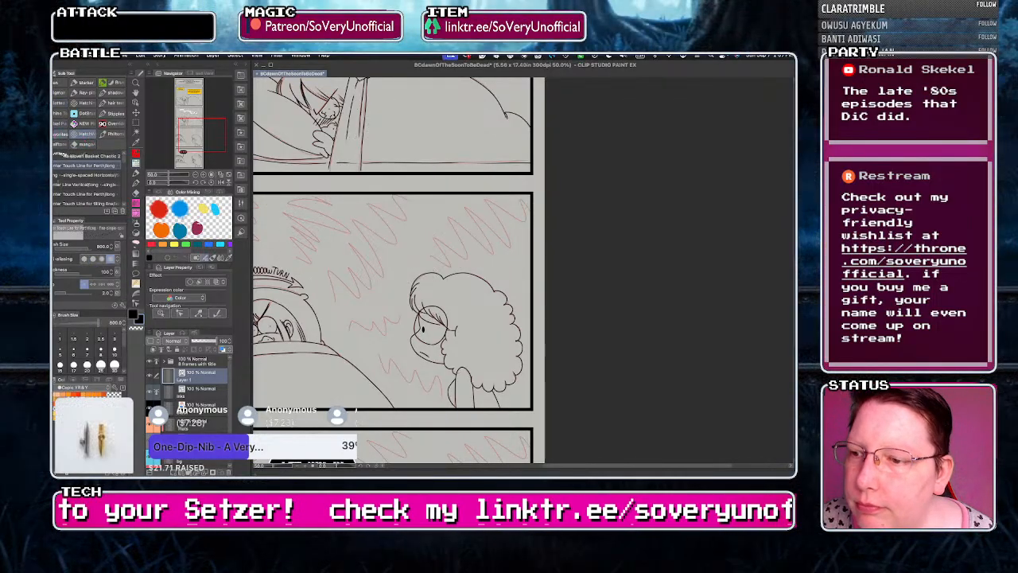
left_click(80, 103)
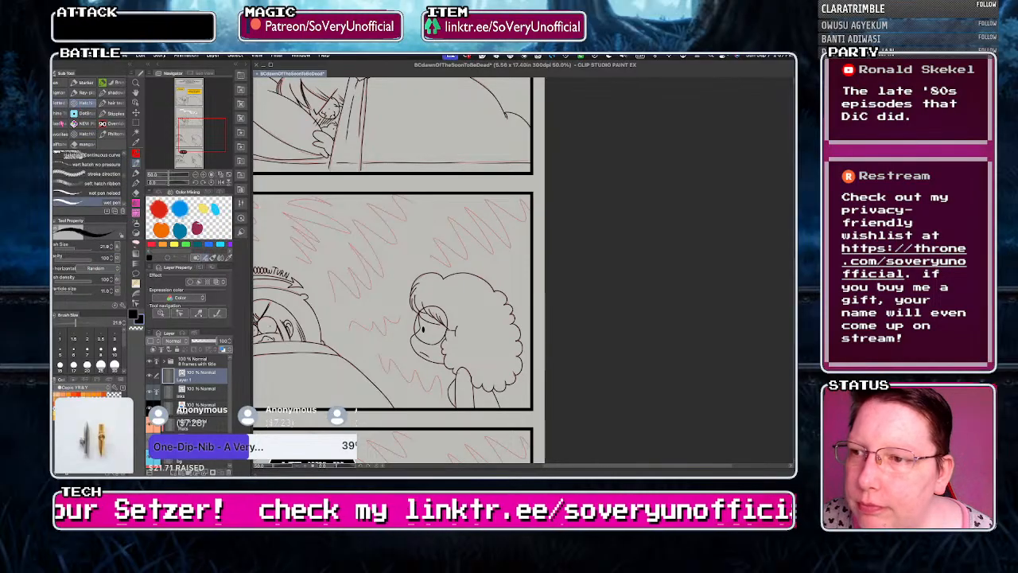
left_click_drag(125, 182, 124, 170)
scroll(125, 169, "down", 5)
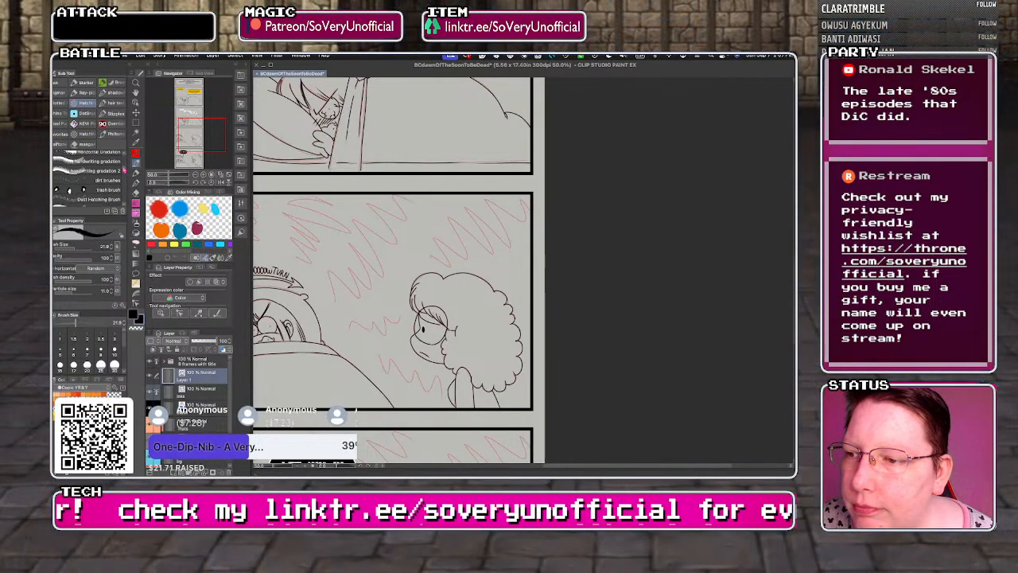
left_click(84, 160)
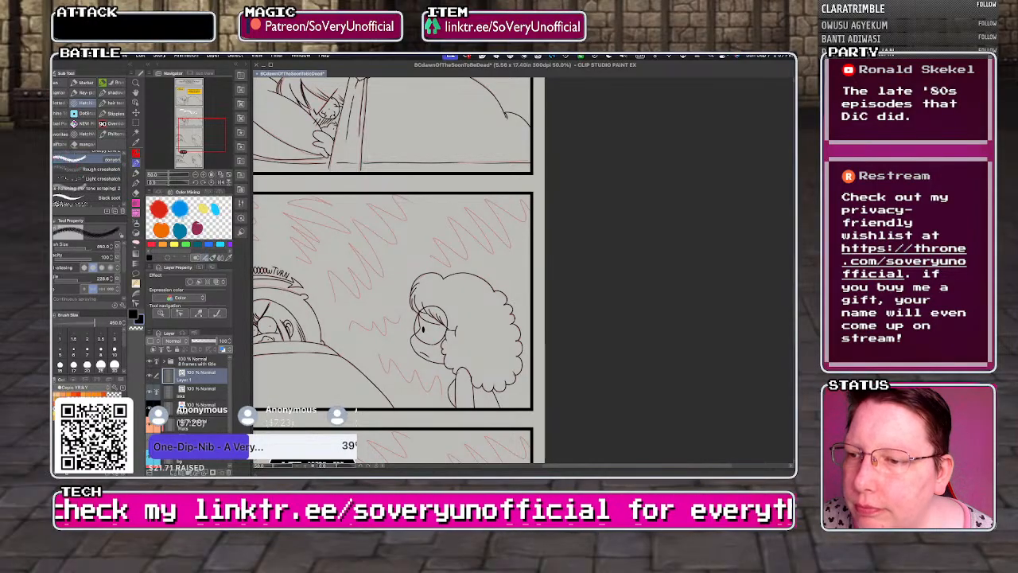
key("[")
key("[")
key("[")
key("[")
key("[")
key("[")
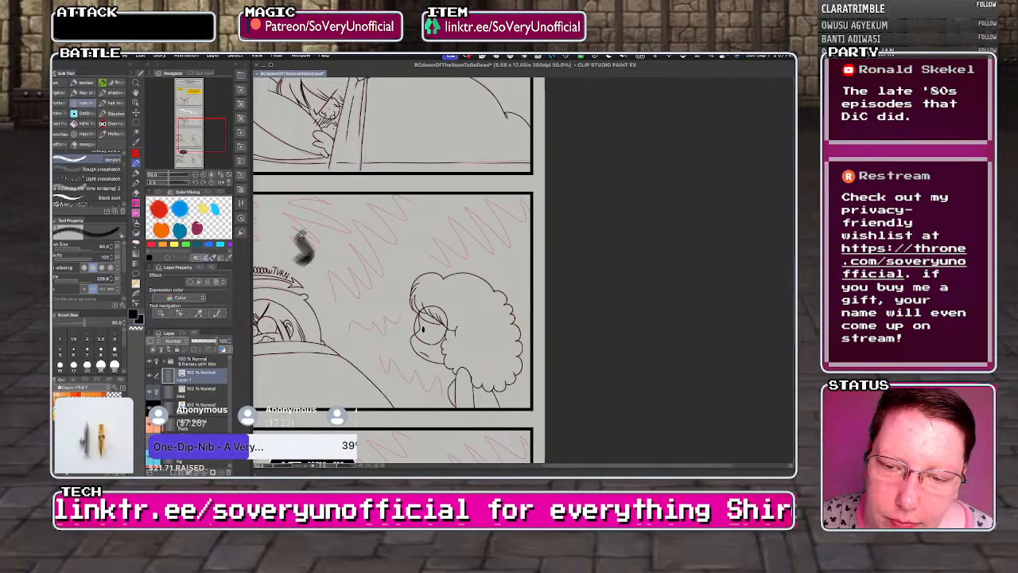
key("super+z")
- Compare the Light crosshatch and Rough crosshatch brushes, test Rough crosshatch above the lying character and undo the stroke
left_click(100, 179)
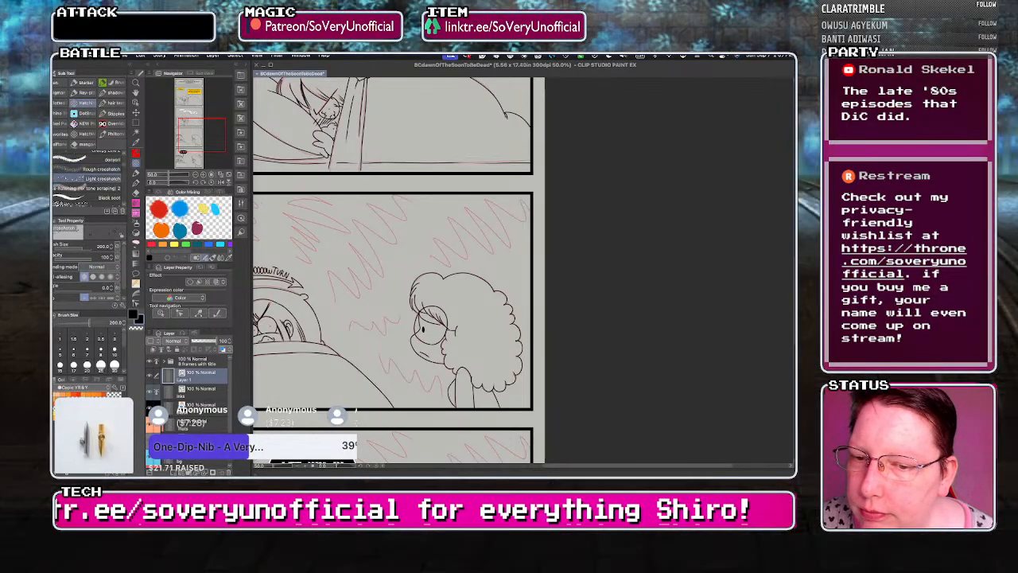
left_click(84, 169)
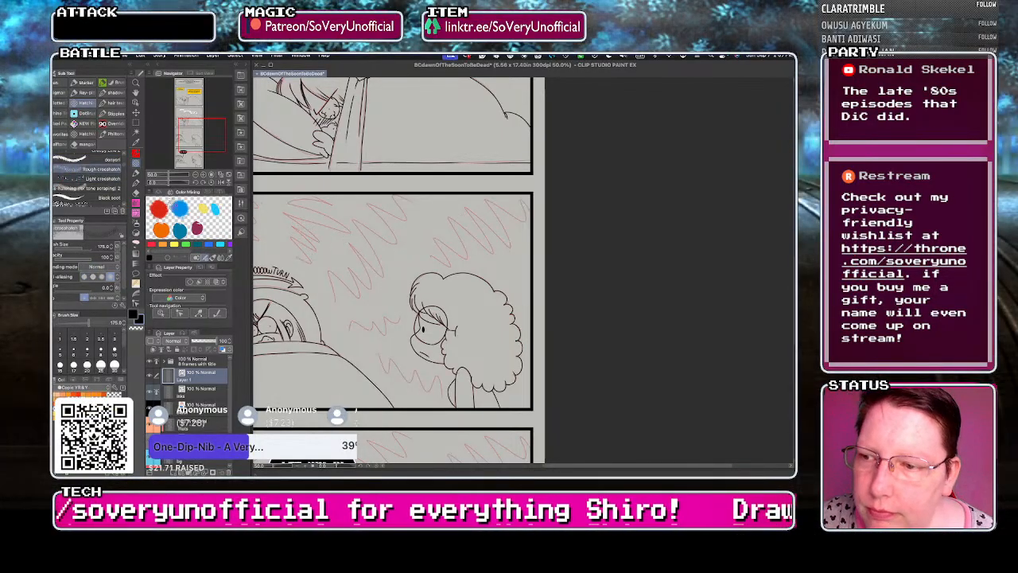
left_click_drag(299, 240, 308, 255)
key("super+z")
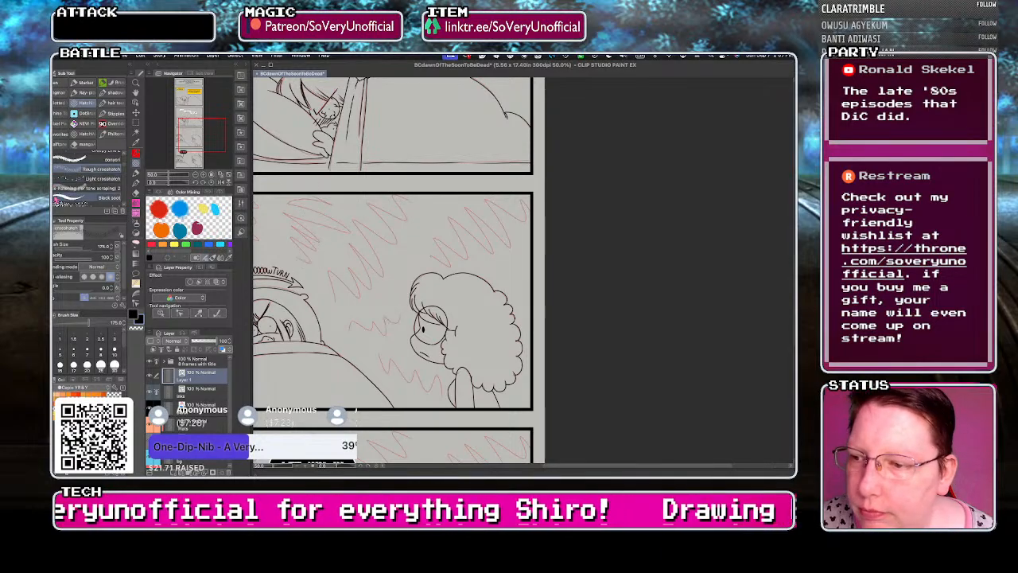
- Look past the tone scraping brushes, try the Dust Hatching Brush on the third panel's background and undo the strokes
left_click(57, 199)
left_click(57, 204)
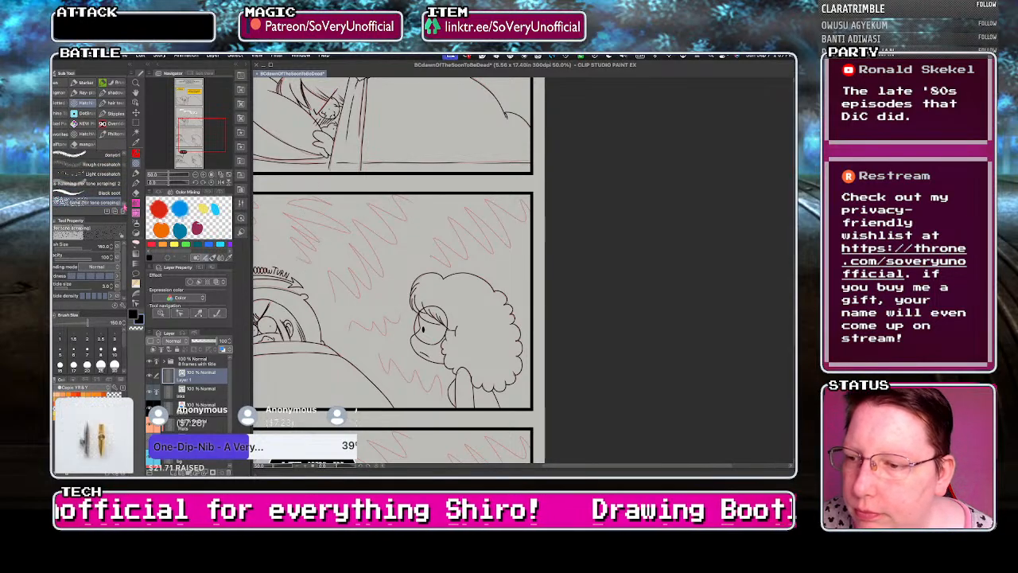
left_click(124, 204)
left_click(124, 204)
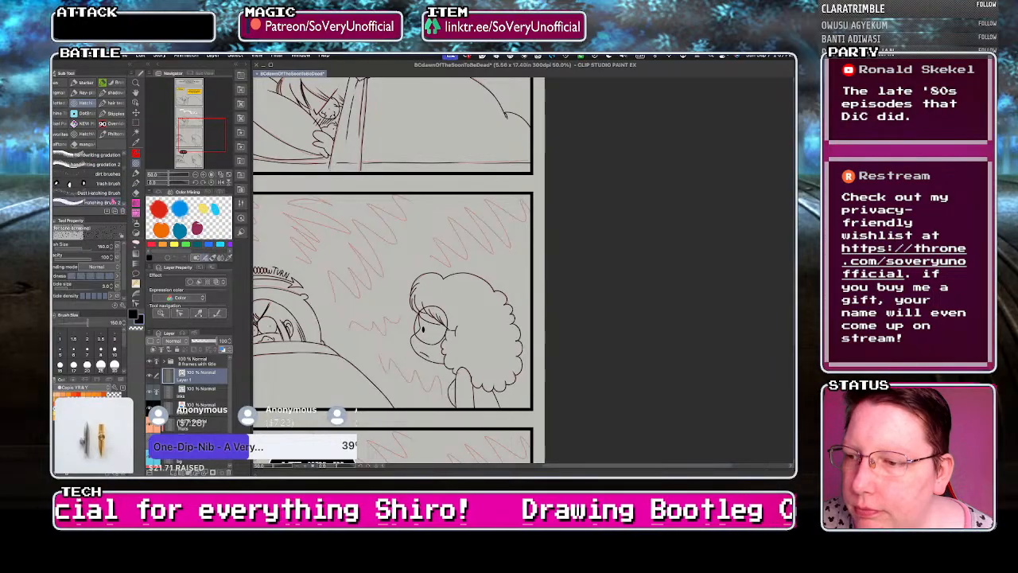
left_click(57, 174)
left_click(79, 193)
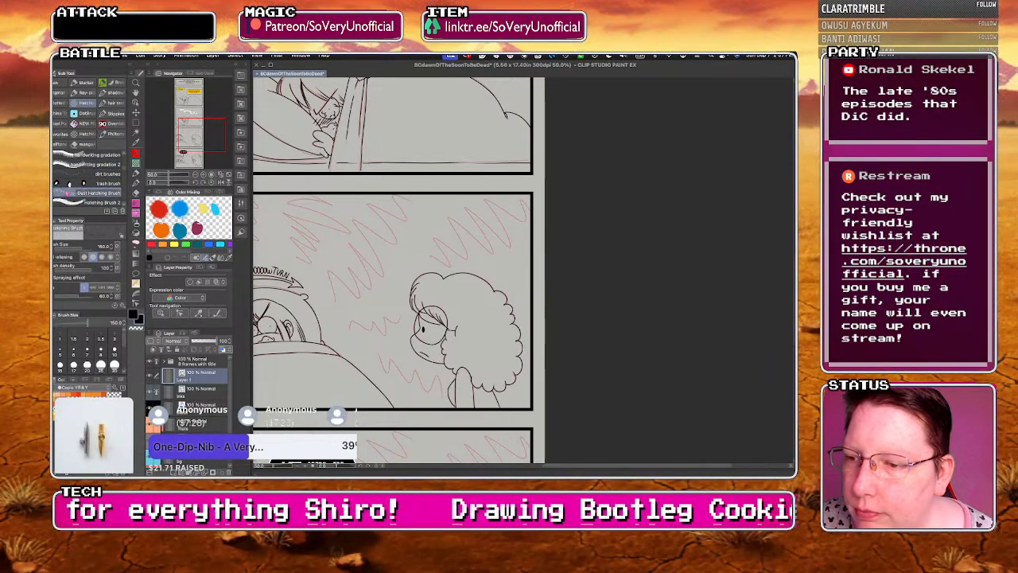
left_click_drag(322, 266, 269, 192)
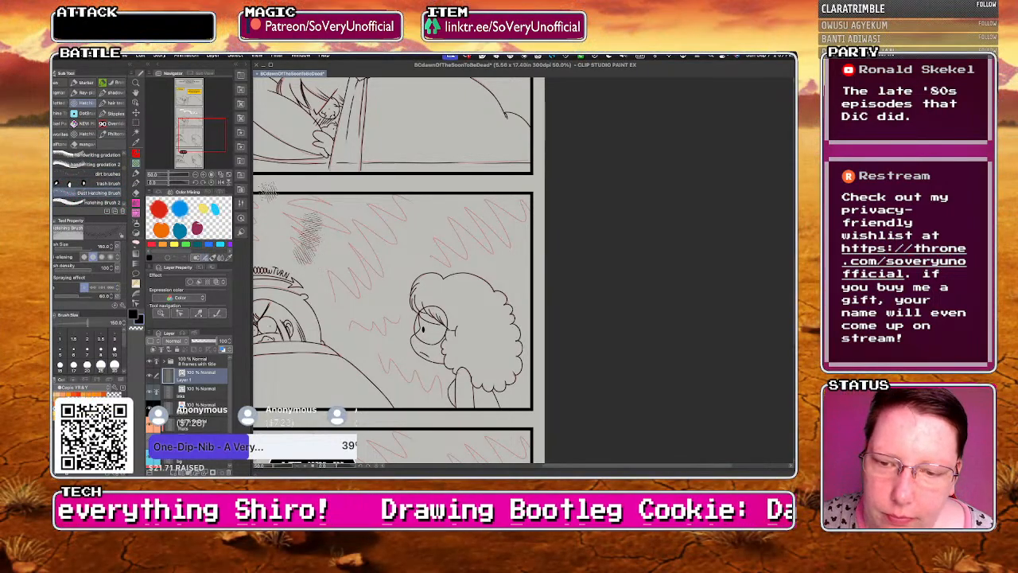
key("ctrl+z")
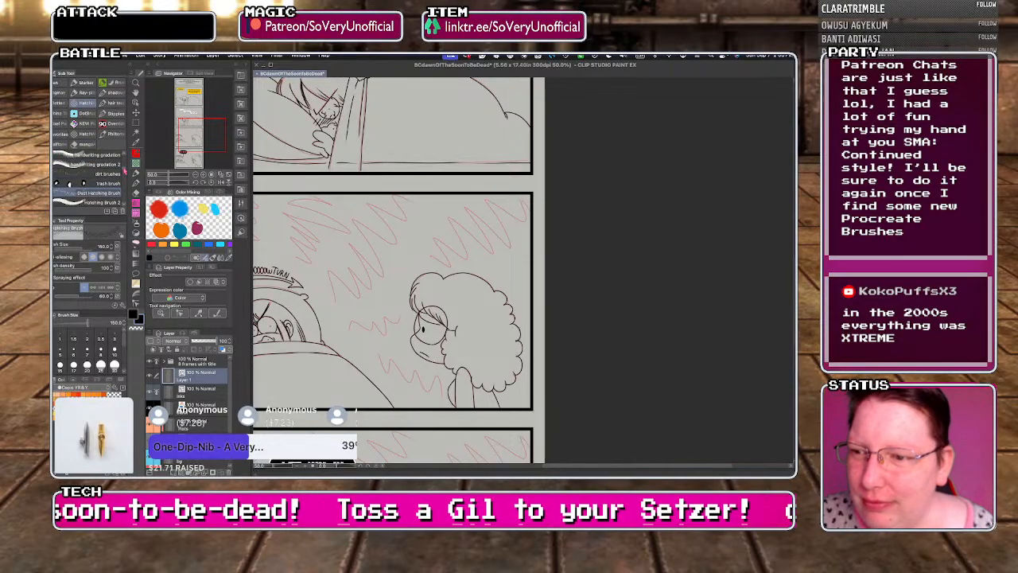
- Try the Gauze cloud brush on the third panel's background and undo the test strokes
scroll(78, 178, "down", 5)
left_click(80, 165)
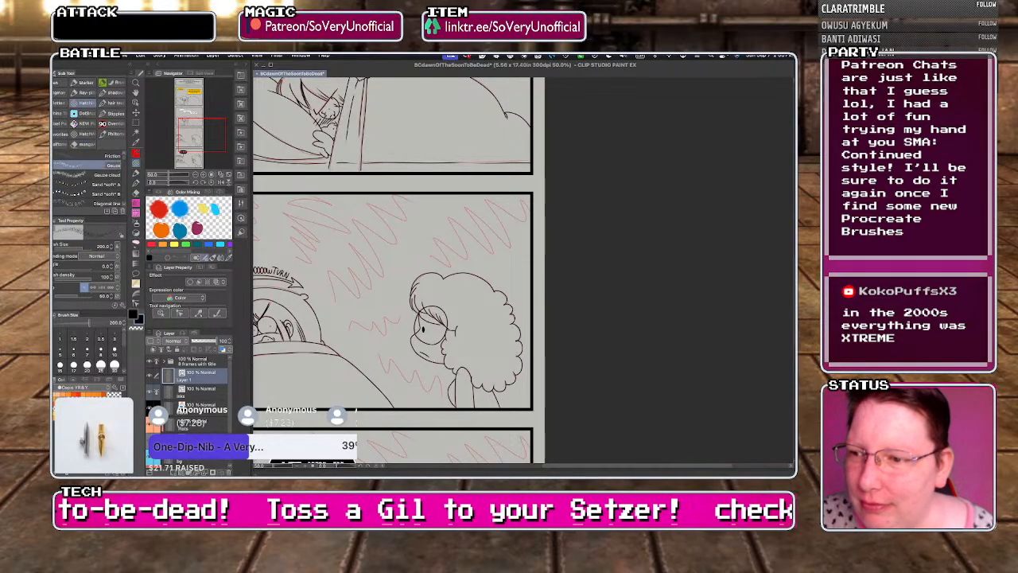
left_click(79, 174)
left_click_drag(303, 252, 301, 187)
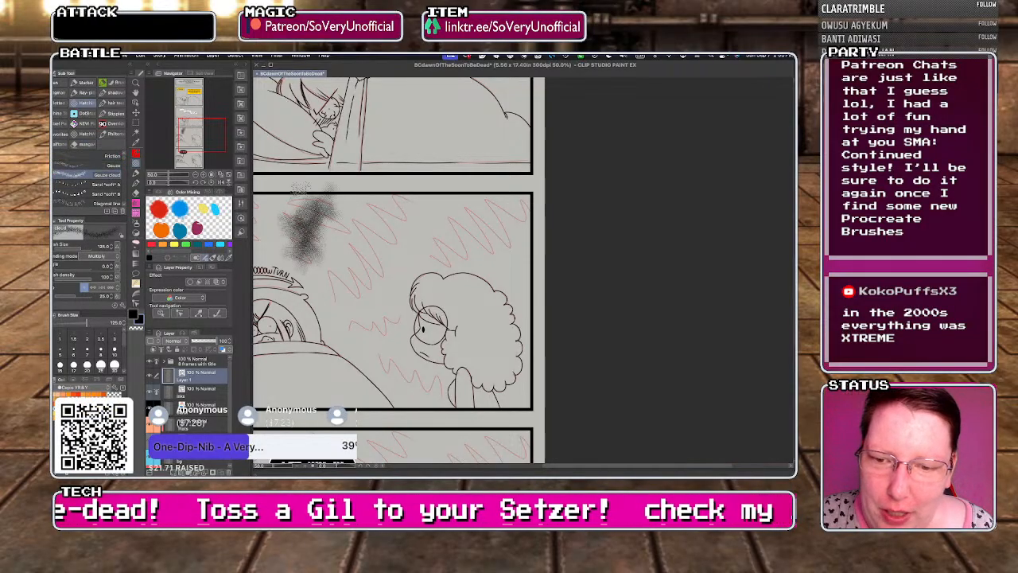
key("super+z")
- Select the whole interior of the third panel with a rectangular marquee along its frame
left_click(136, 122)
scroll(387, 306, "down", 2)
scroll(363, 398, "up", 2)
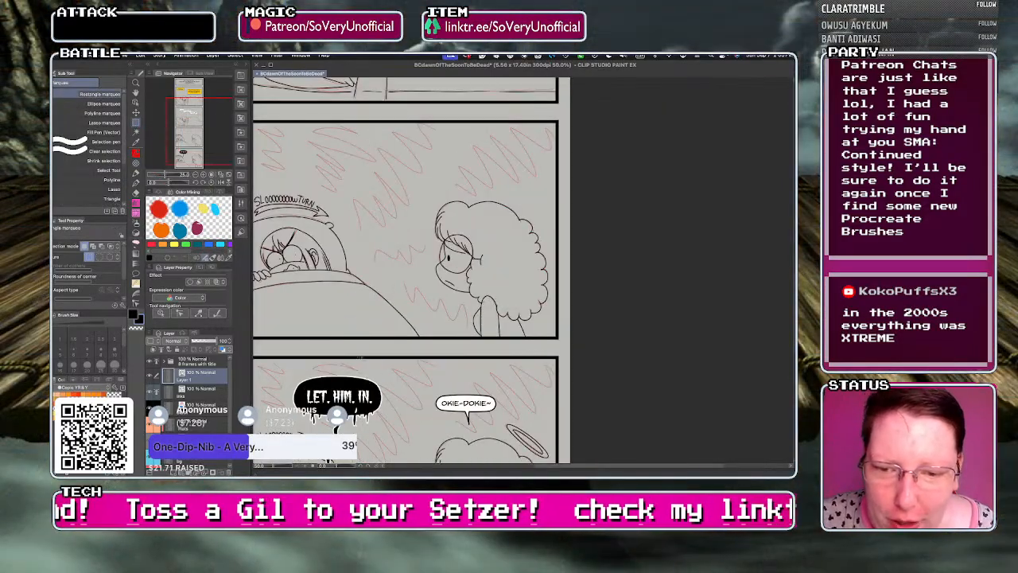
scroll(317, 214, "down", 2)
scroll(316, 214, "up", 2)
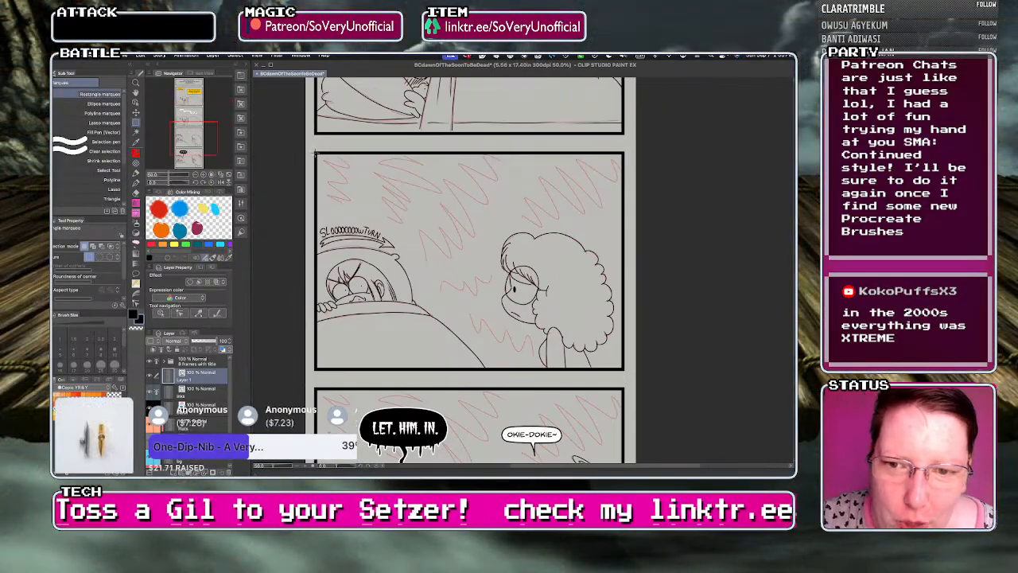
left_click_drag(603, 361, 623, 369)
- Search all materials for "creepy"
left_click(241, 75)
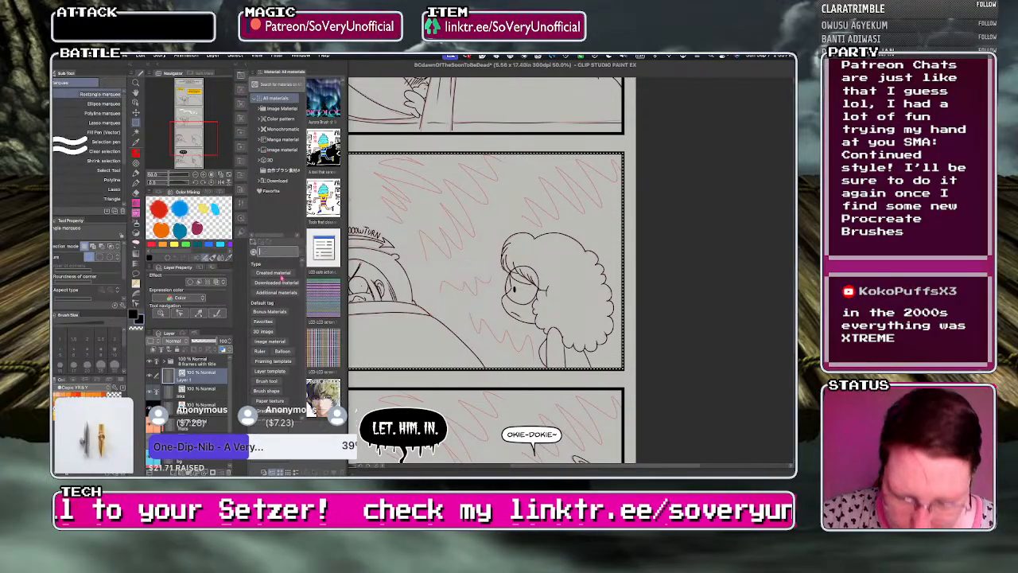
type("creepy")
key("Return")
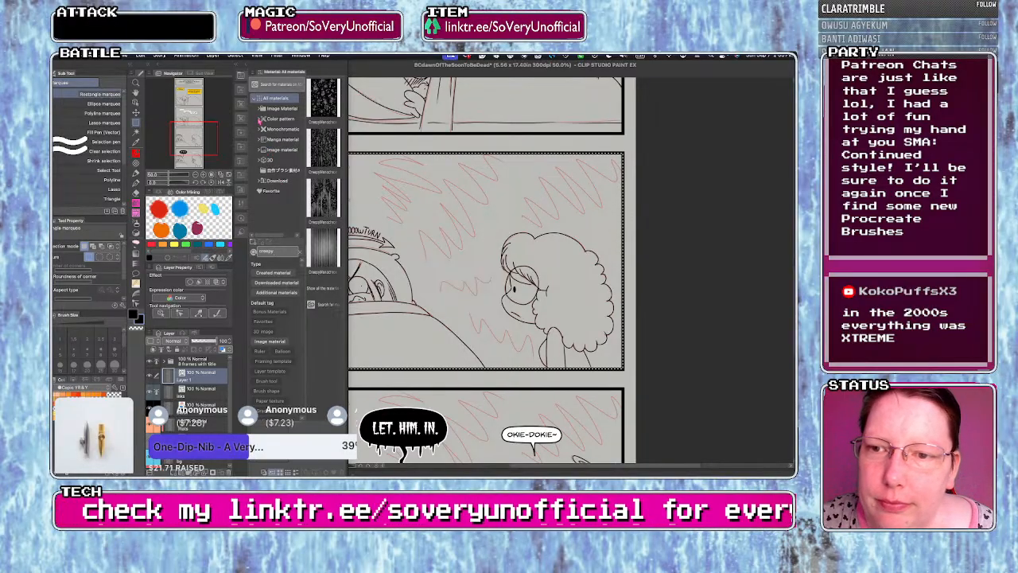
- Clear the material search and look through the monochromatic Texture materials for a suitable panel background
left_click(259, 129)
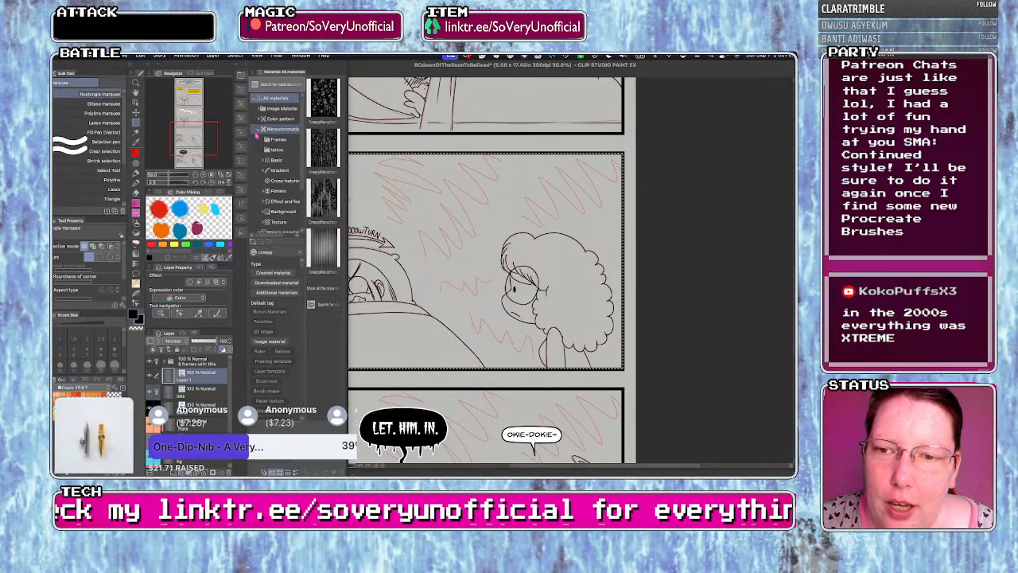
scroll(275, 191, "down", 3)
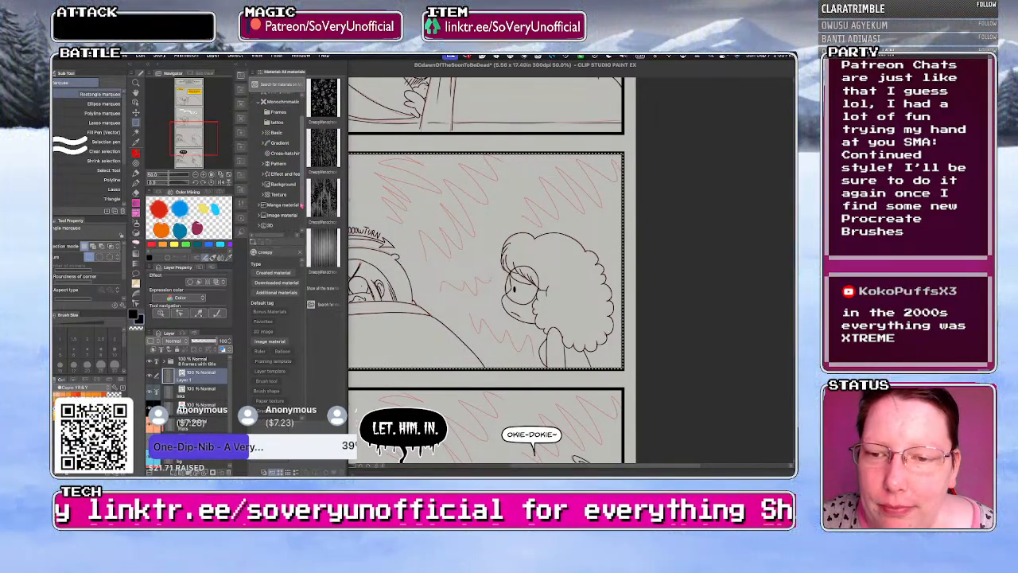
left_click(262, 155)
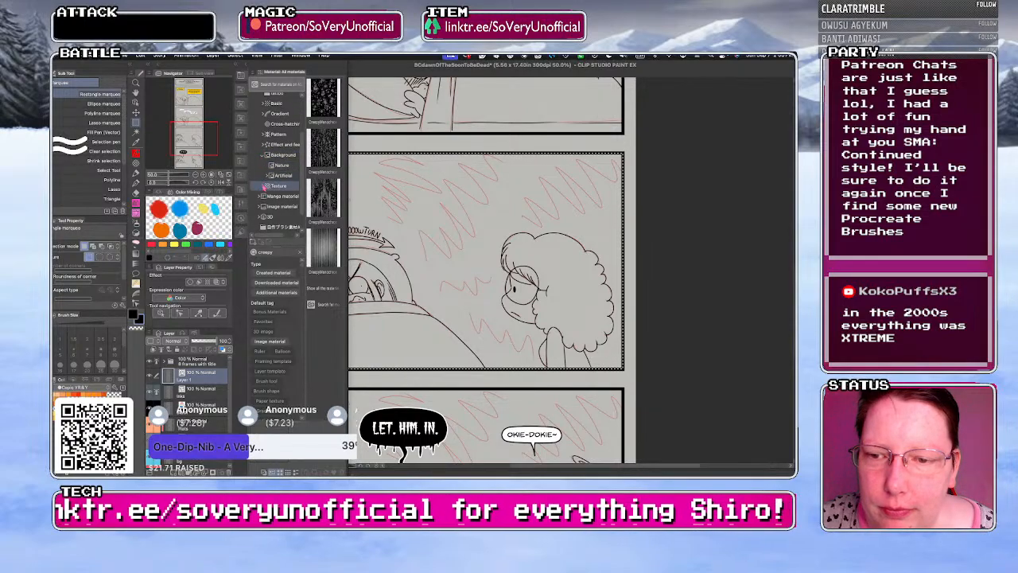
left_click(262, 186)
left_click(277, 176)
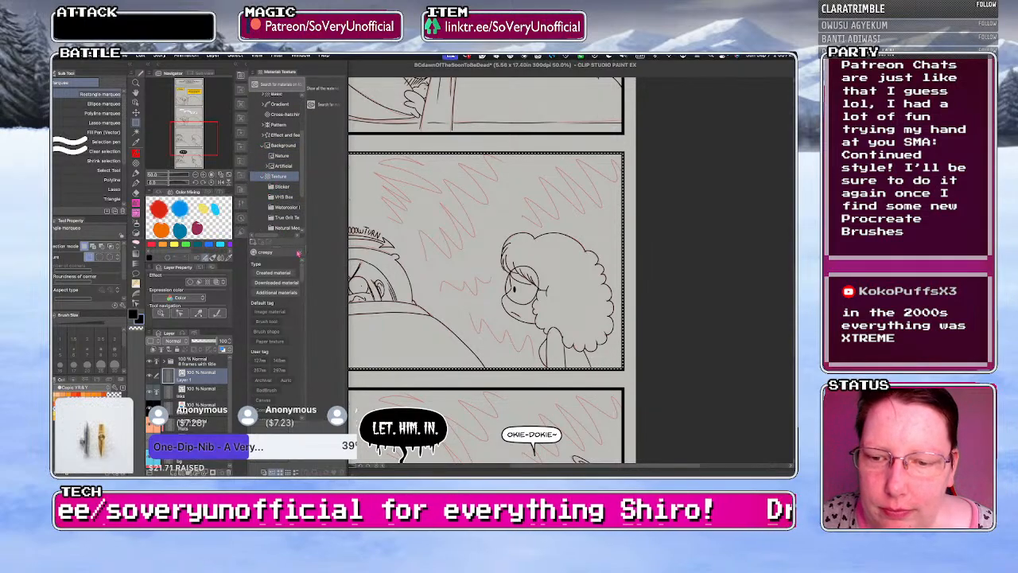
mouse_move(343, 88)
left_mouse_down()
mouse_move(335, 226)
mouse_move(342, 145)
mouse_move(286, 159)
left_mouse_up()
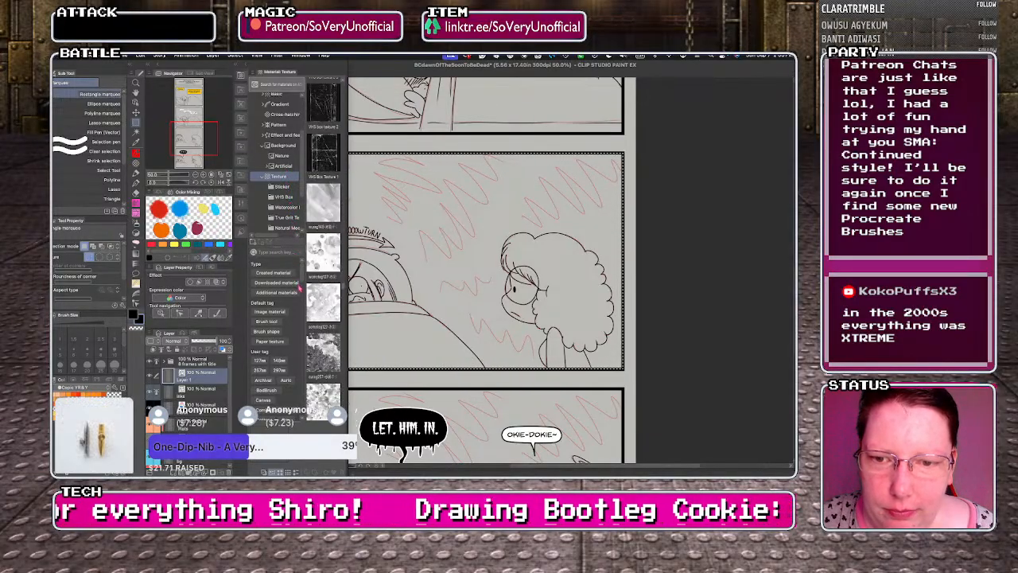
scroll(308, 328, "down", 10)
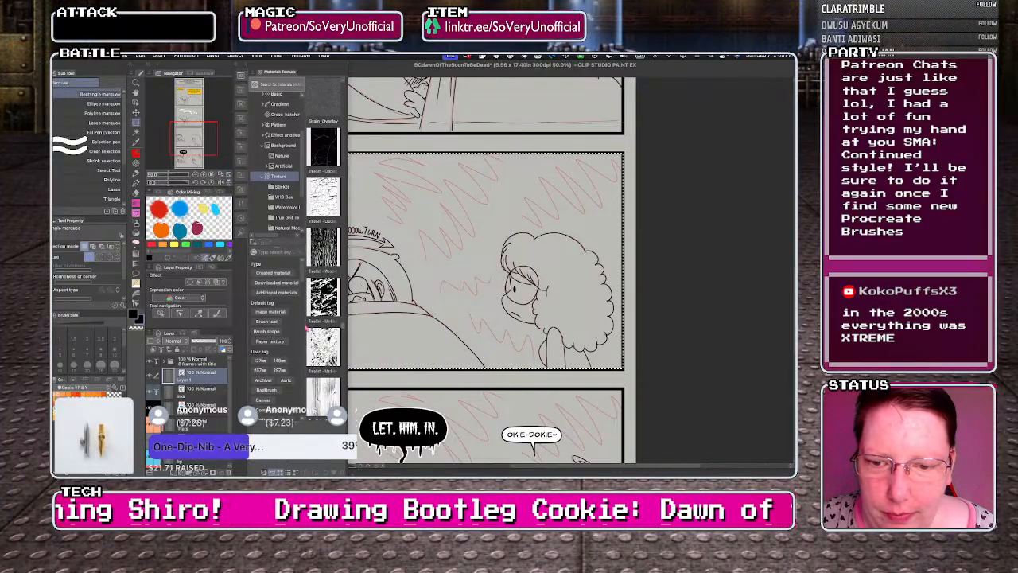
scroll(306, 327, "down", 5)
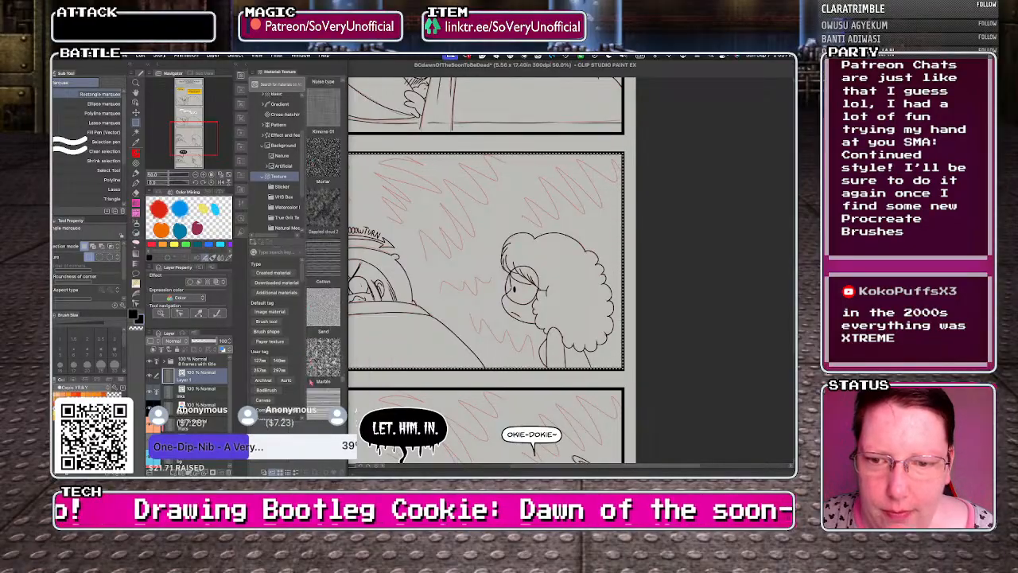
scroll(311, 397, "down", 8)
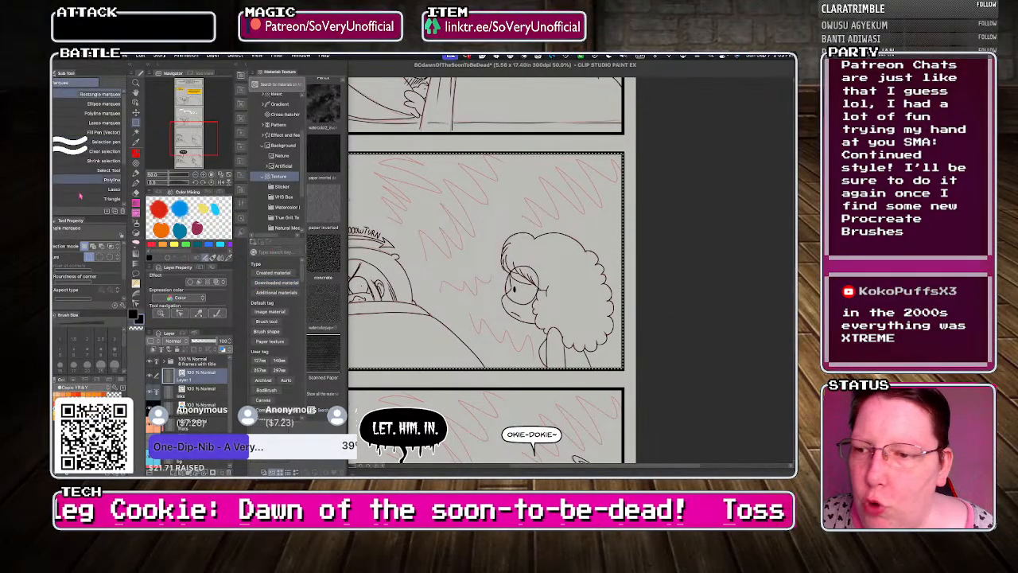
- Return to the Gauze cloud brush, close the materials list and deselect the third panel
left_click(136, 173)
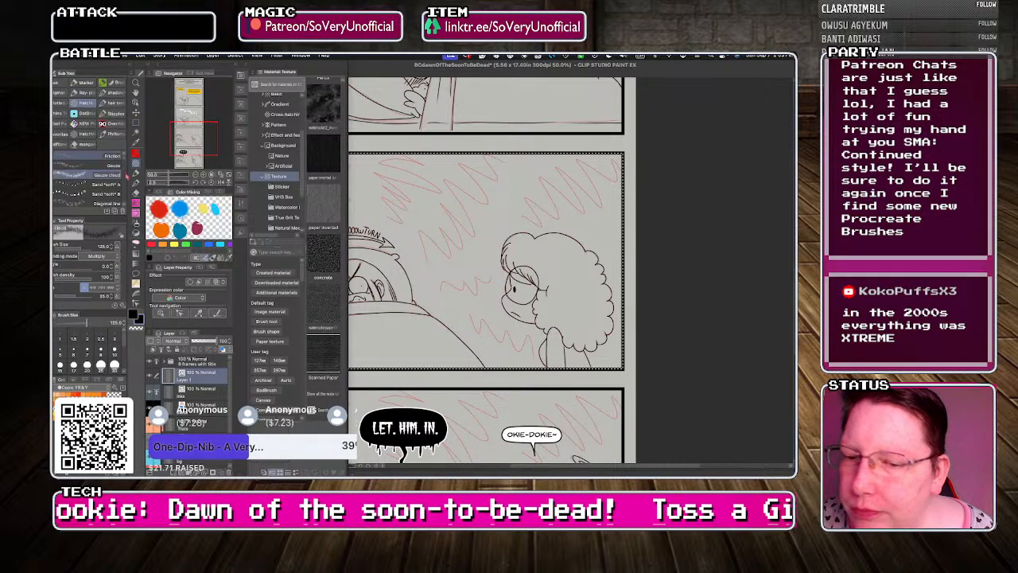
left_click(239, 74)
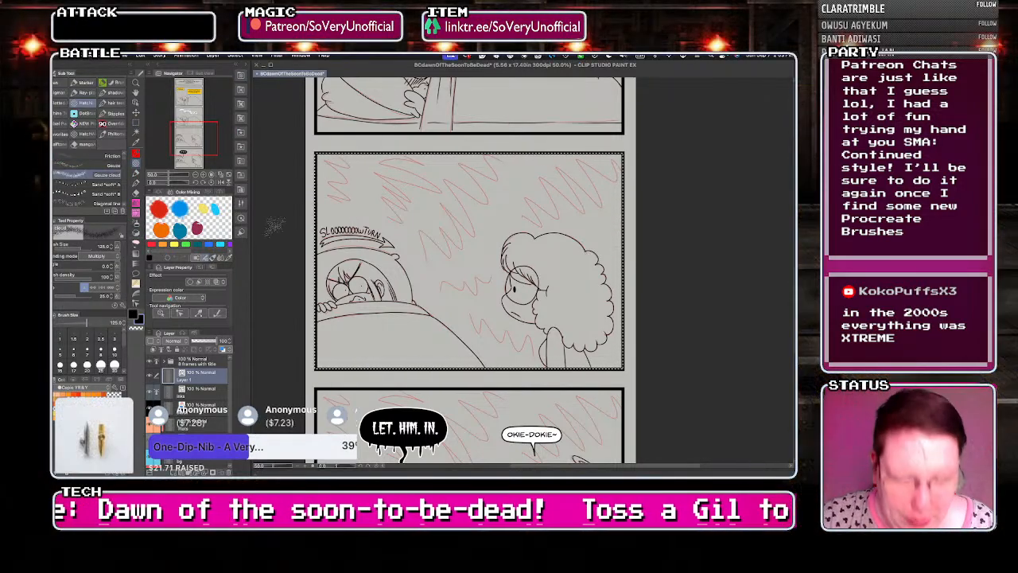
key("super+d")
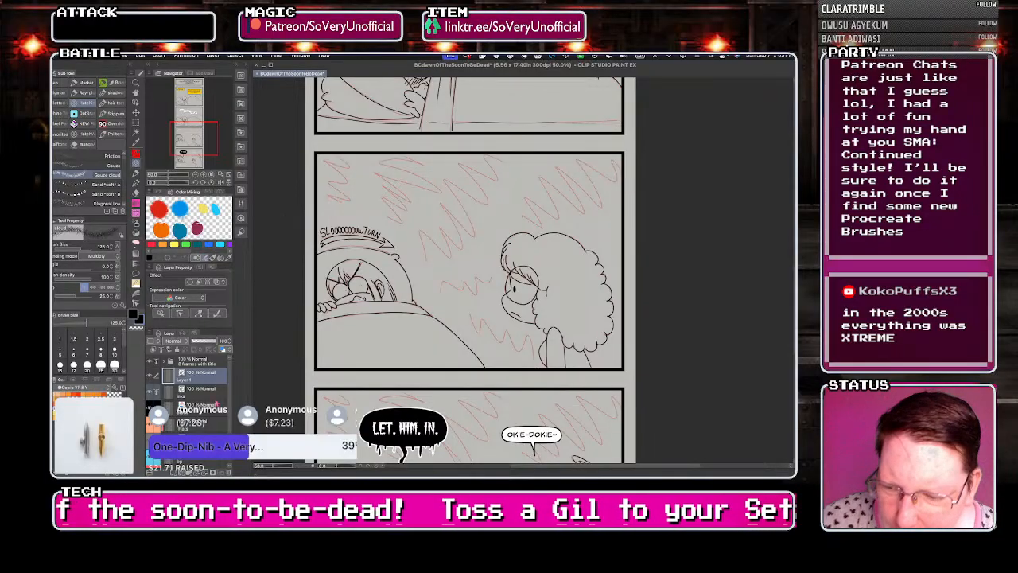
- Hide the dialogue lettering, title and red pencil layers, and select the Gray layer
scroll(283, 390, "down", 2)
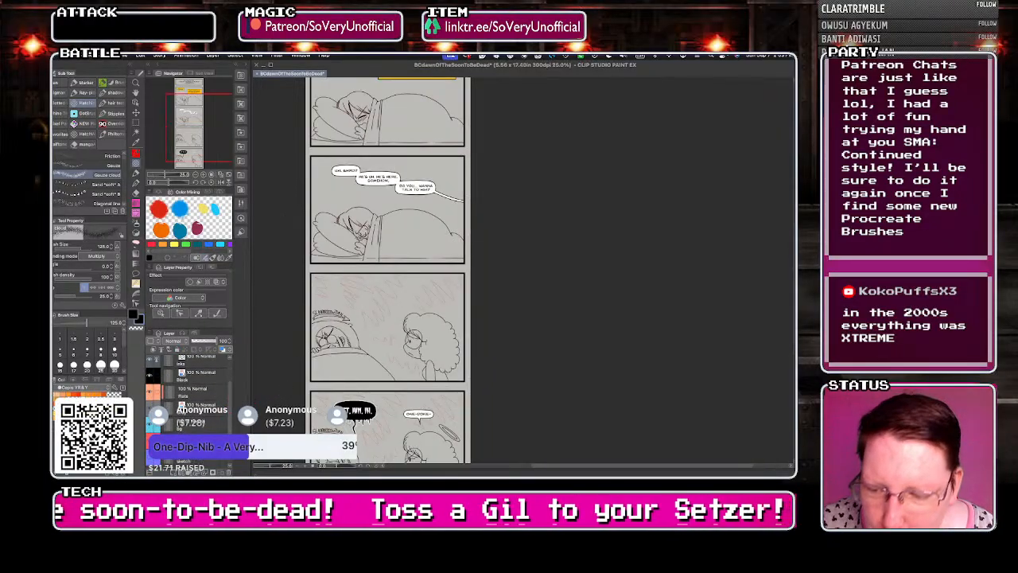
mouse_move(230, 410)
left_mouse_down()
mouse_move(230, 392)
mouse_move(230, 433)
left_mouse_up()
left_click(150, 427)
left_click(164, 362)
left_click(149, 400)
left_click(150, 448)
left_click(150, 464)
left_click(186, 399)
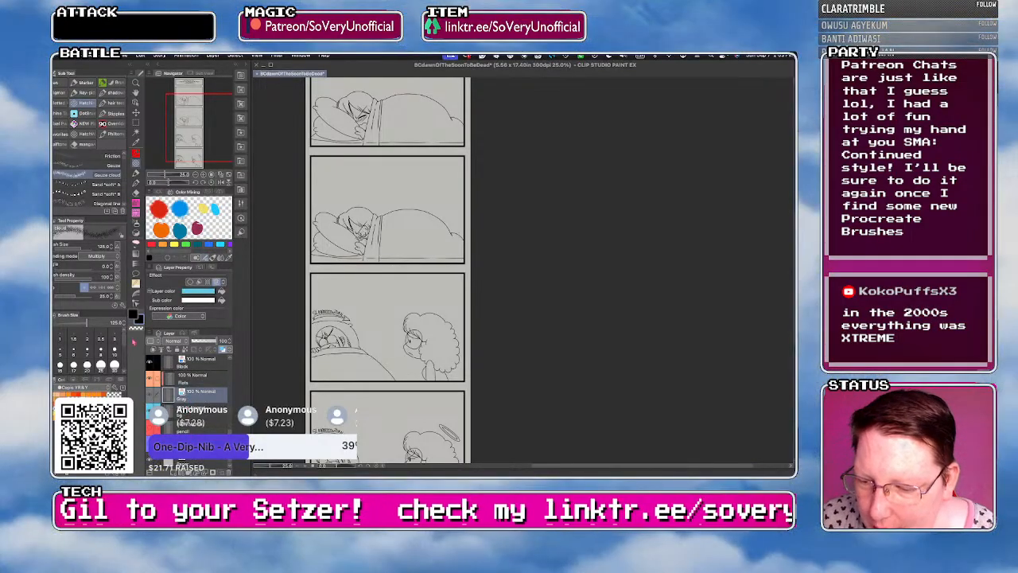
- Fill the sleeping figure and bed in the first two panels with the Close and Fill Tool Without Gap
left_click(136, 244)
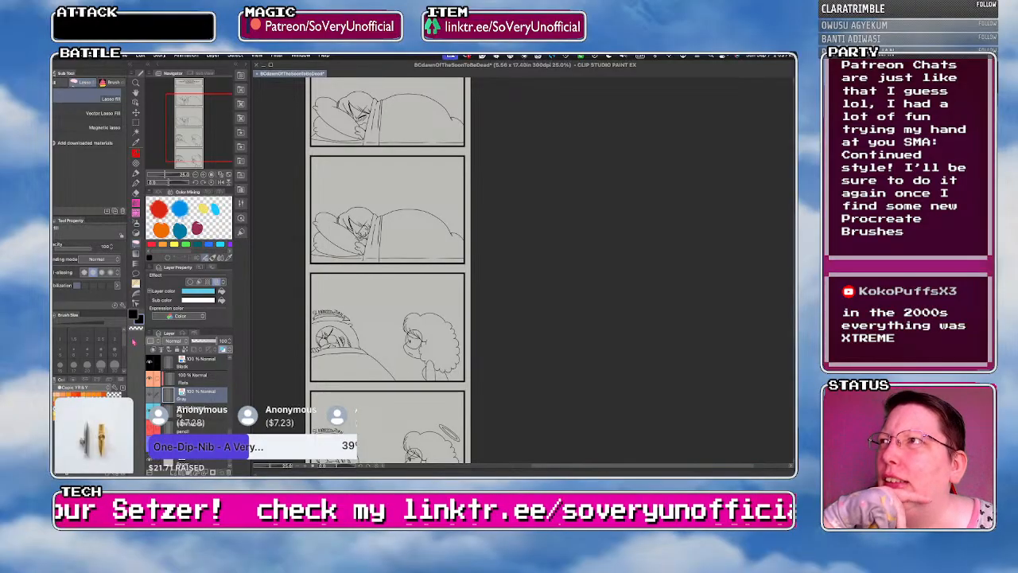
key("g")
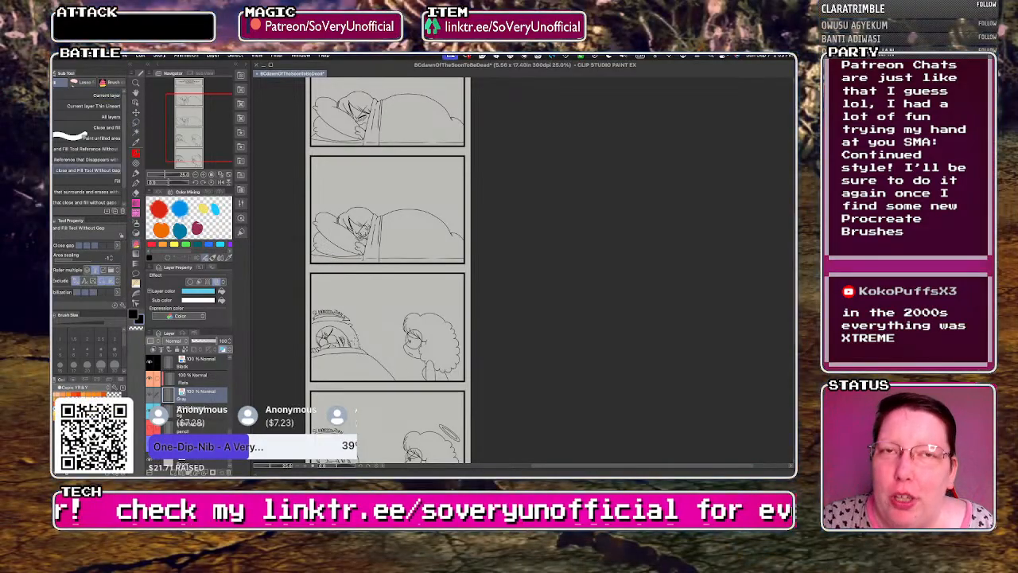
scroll(337, 292, "down", 5)
scroll(337, 293, "up", 5)
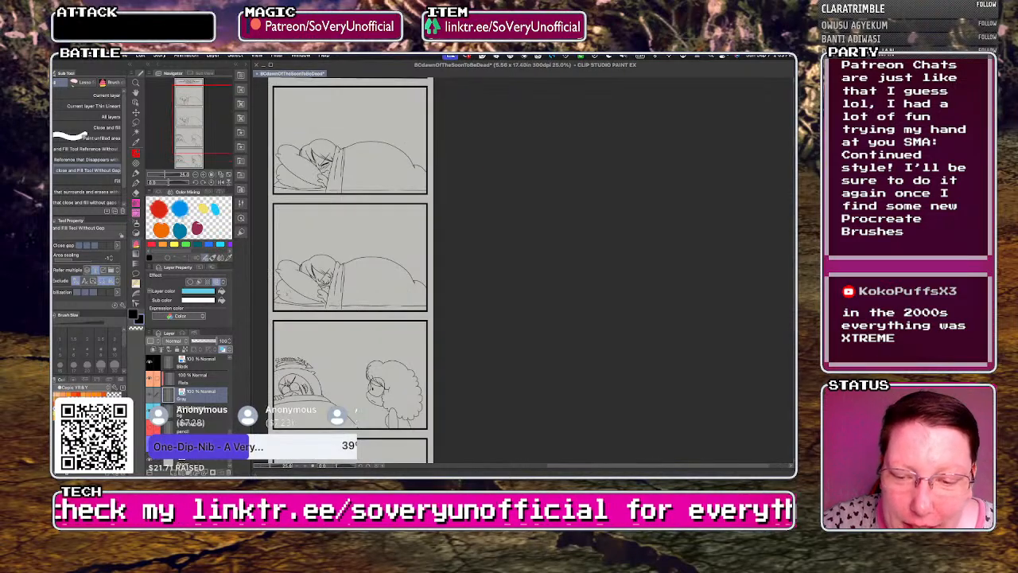
mouse_move(277, 313)
left_mouse_down()
mouse_move(295, 232)
mouse_move(438, 270)
mouse_move(417, 316)
left_mouse_up()
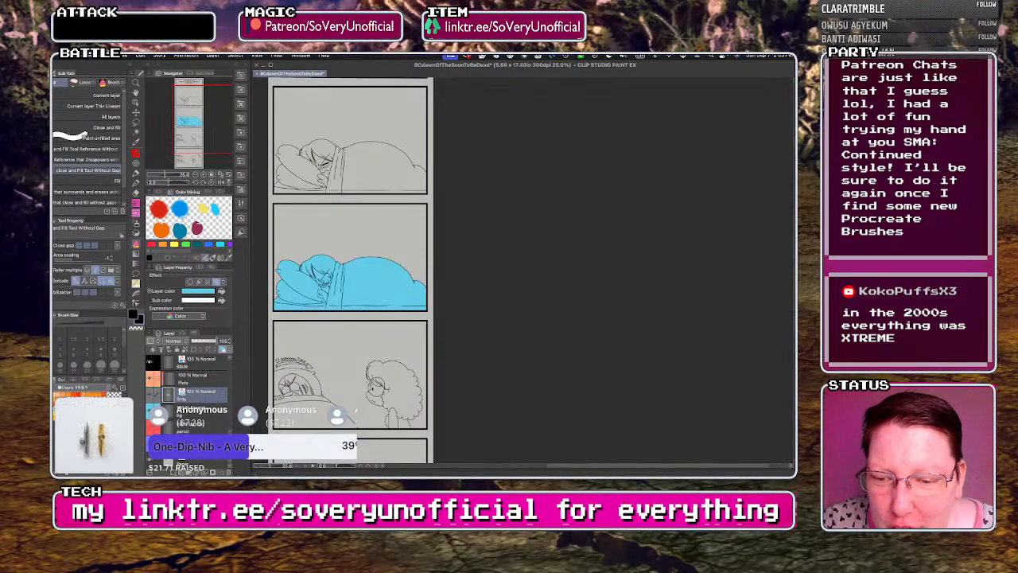
scroll(360, 326, "down", 4)
scroll(325, 253, "up", 4)
mouse_move(323, 276)
left_mouse_down()
mouse_move(355, 189)
mouse_move(390, 278)
mouse_move(323, 276)
left_mouse_up()
scroll(323, 286, "down", 3)
scroll(320, 318, "up", 4)
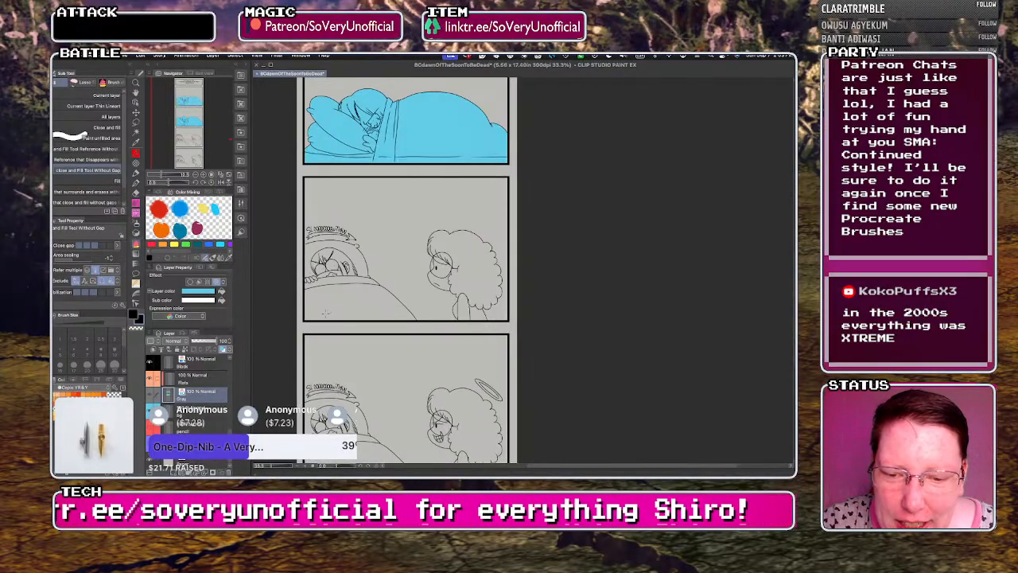
- Fill the figure in bed and the slow-turn arrow in the third panel on the Gray layer
mouse_move(323, 323)
left_mouse_down()
mouse_move(295, 216)
mouse_move(322, 322)
left_mouse_up()
scroll(298, 218, "up", 4)
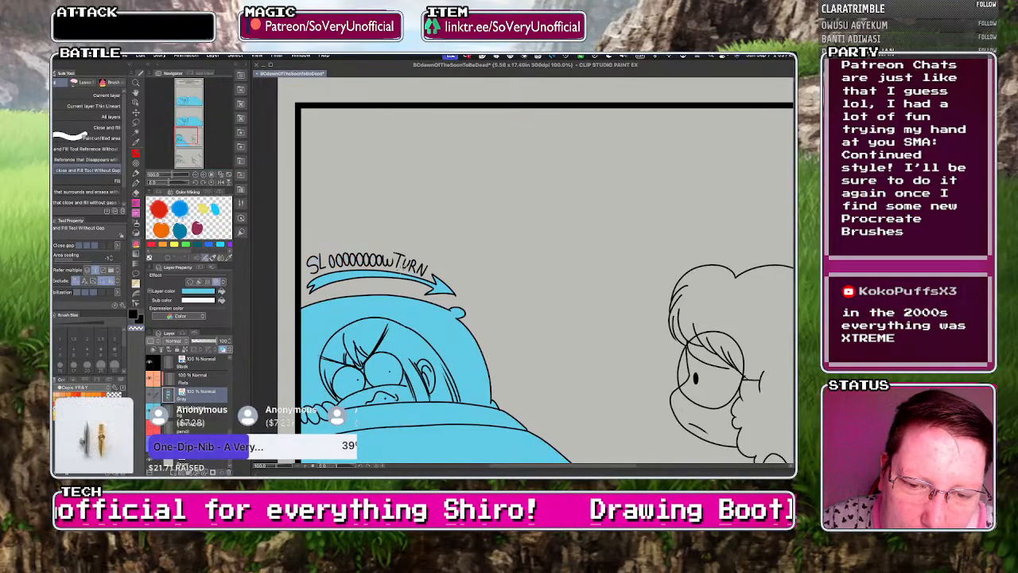
key("g")
scroll(411, 270, "up", 4)
left_click_drag(408, 289, 445, 270)
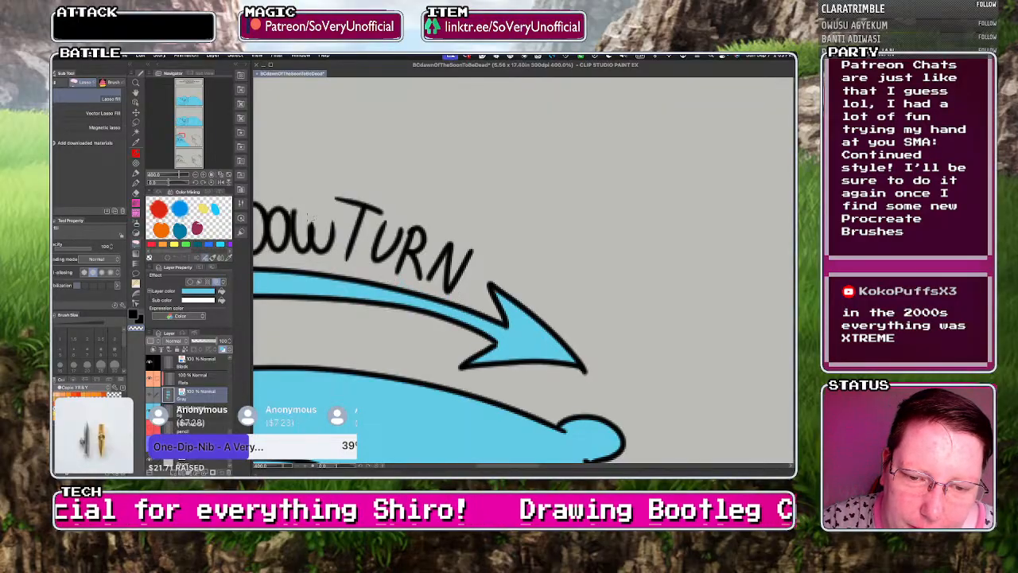
scroll(409, 261, "down", 5)
key("m")
key("w")
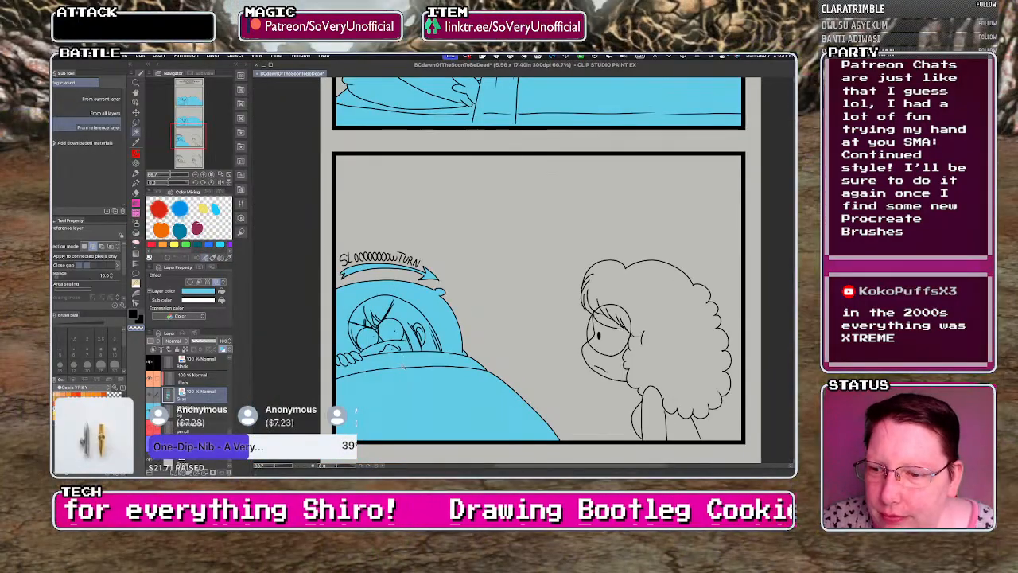
- Fill the curly-haired character in the third panel with the Close and Fill Tool Without Gap
key("g")
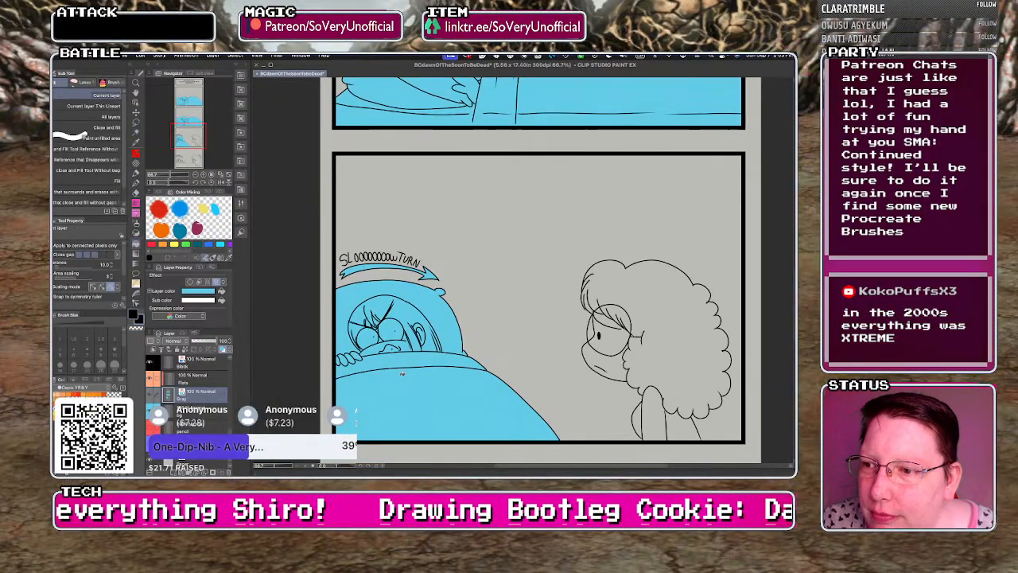
scroll(333, 261, "down", 3)
scroll(441, 326, "up", 2)
mouse_move(444, 334)
left_mouse_down()
mouse_move(517, 222)
mouse_move(449, 342)
left_mouse_up()
scroll(397, 267, "up", 3)
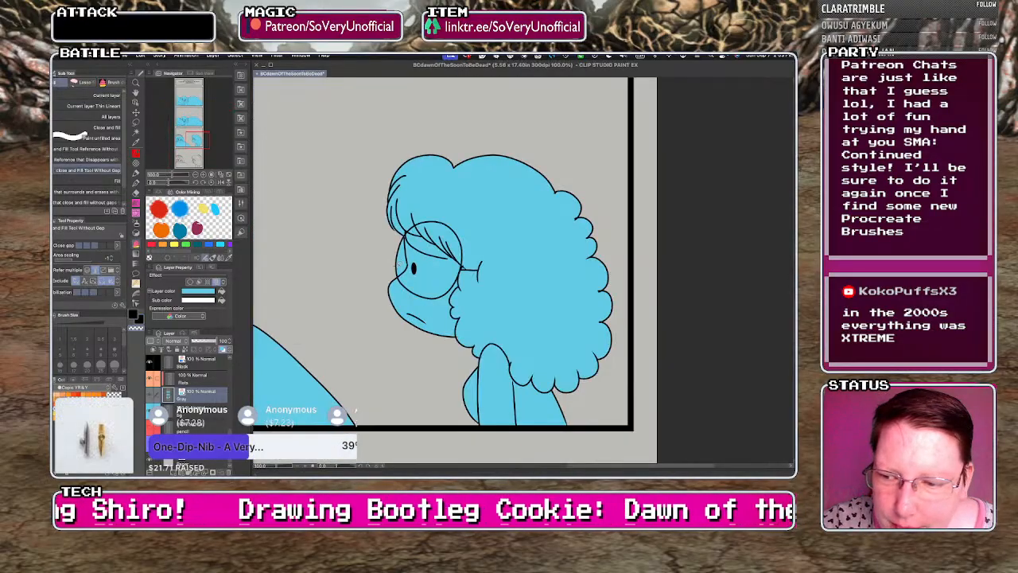
- Fill the curly-haired character and the halo in the fourth panel with the gray-layer color
scroll(400, 273, "down", 5)
scroll(390, 311, "up", 4)
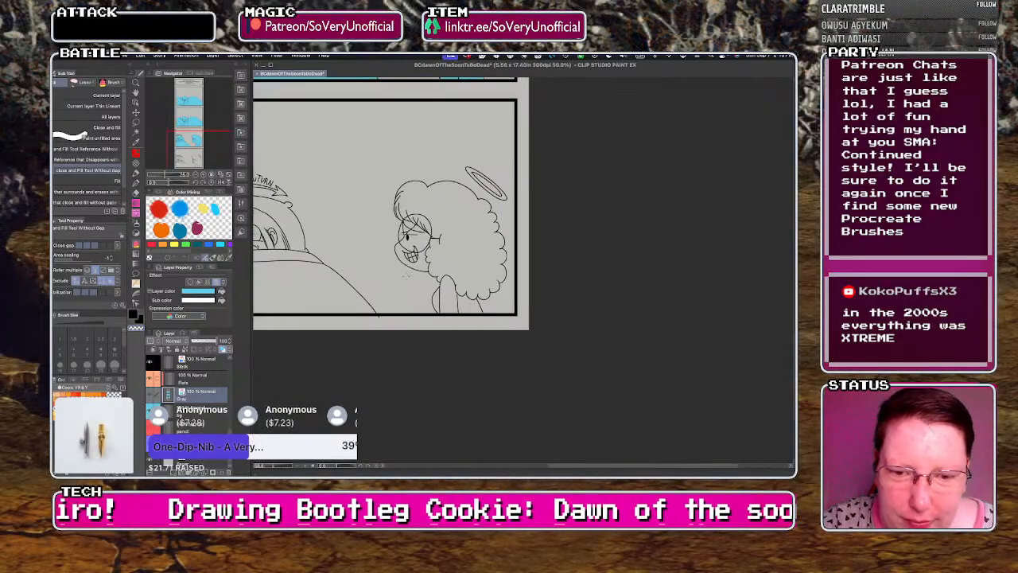
mouse_move(417, 314)
left_mouse_down()
mouse_move(464, 134)
mouse_move(466, 332)
mouse_move(392, 280)
mouse_move(509, 168)
mouse_move(482, 329)
left_mouse_up()
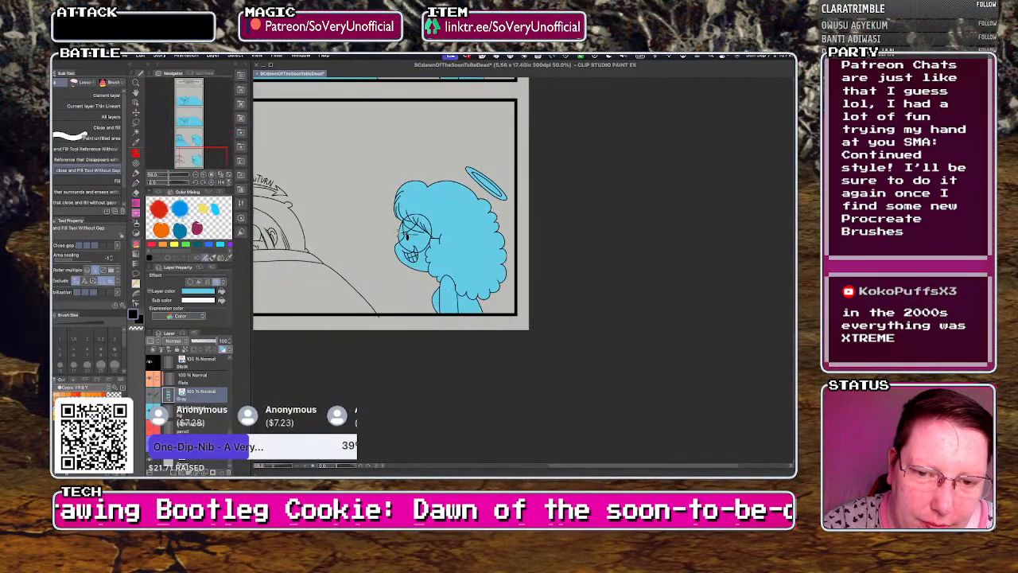
scroll(400, 235, "up", 2)
key("g")
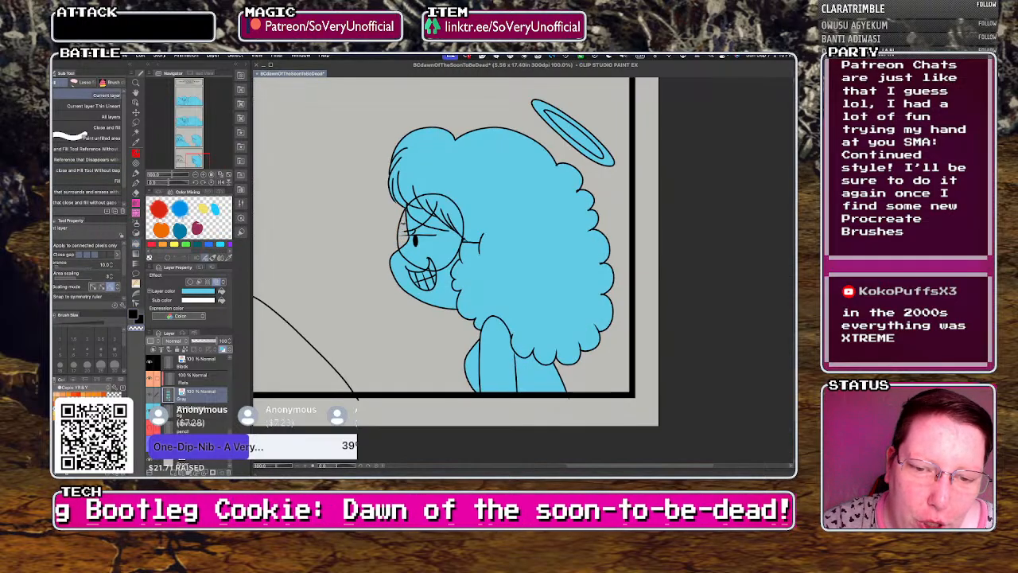
key("g")
scroll(405, 287, "down", 3)
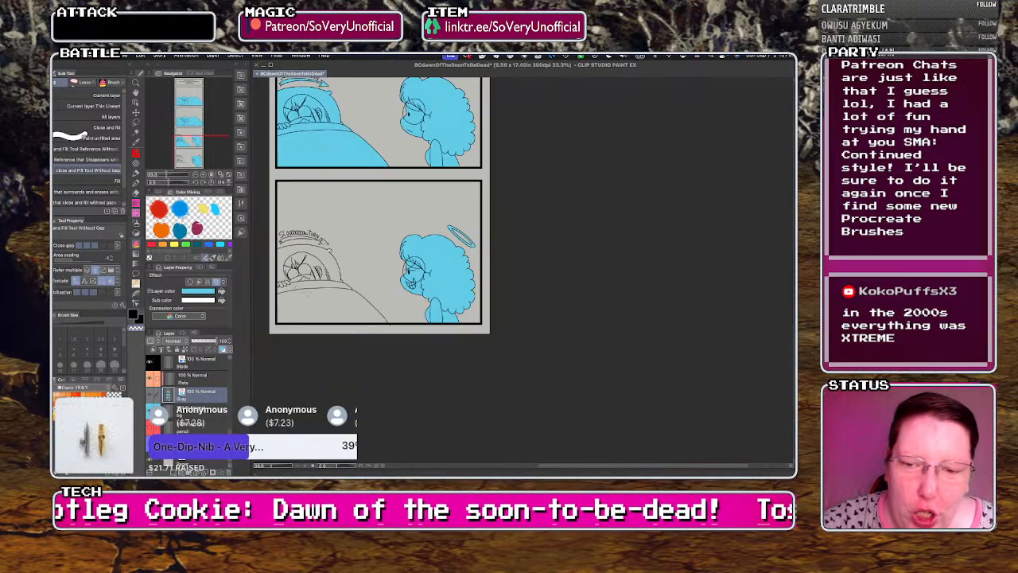
- Try to fill the figure in bed and the slow-turn arrow in the fourth panel, and undo that fill
scroll(271, 259, "up", 2)
mouse_move(282, 232)
left_mouse_down()
mouse_move(525, 389)
mouse_move(374, 414)
mouse_move(277, 397)
left_mouse_up()
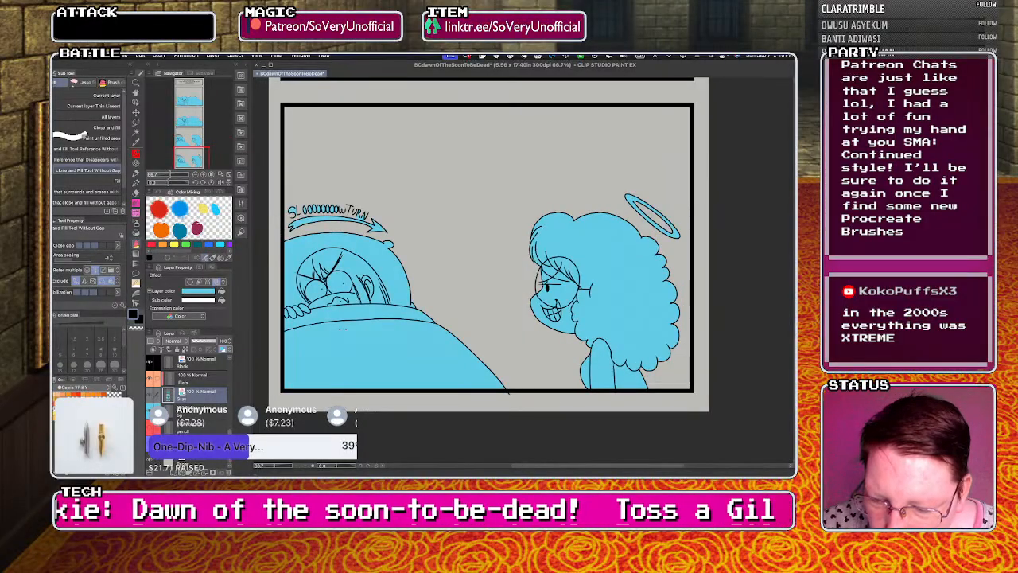
key("super+z")
- Show the red pencil sketch again and select the Inks layer
left_click(149, 428)
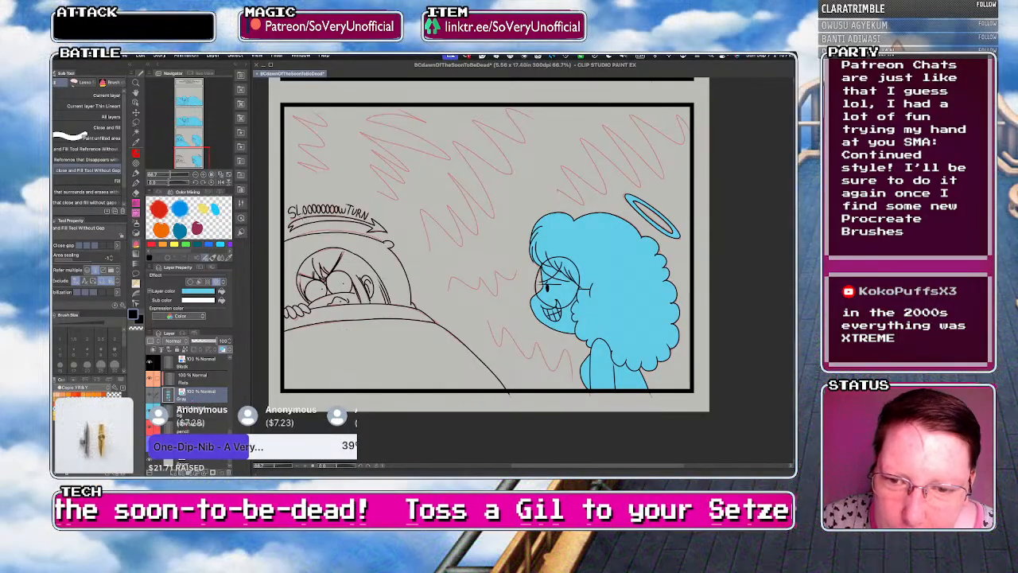
left_click_drag(231, 421, 230, 415)
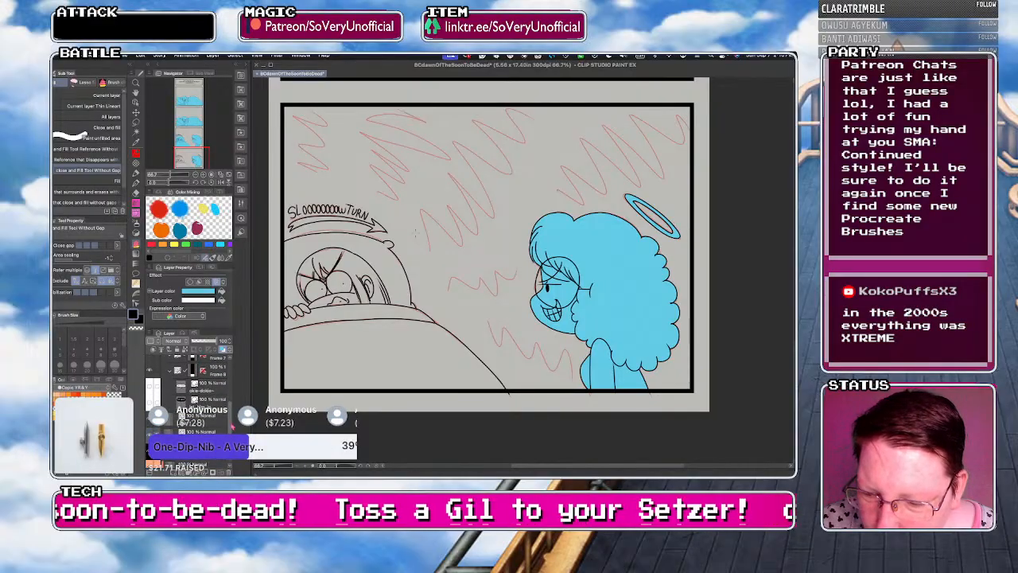
left_click(204, 418)
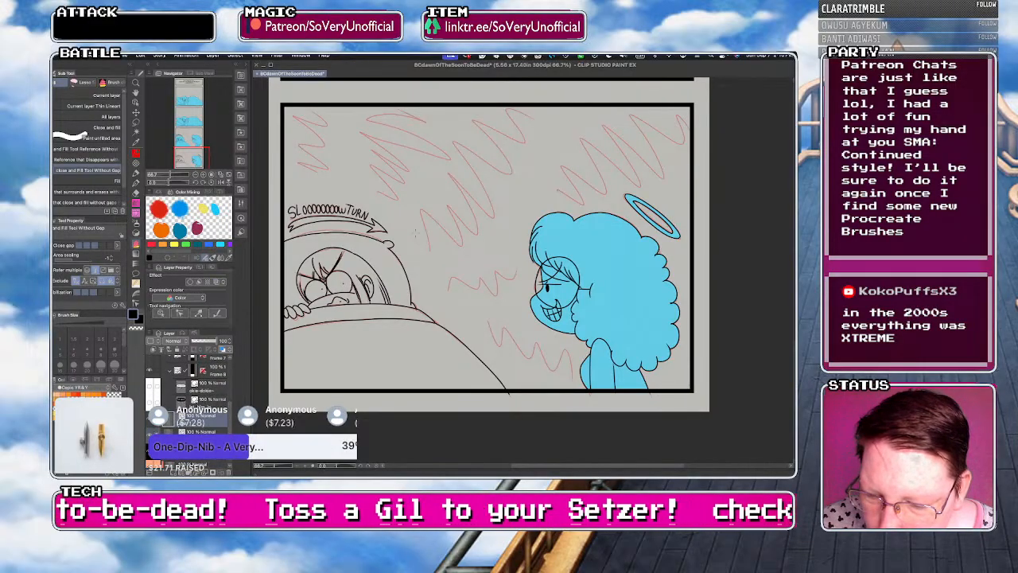
left_click(200, 432)
- Erase the inked face, hair and ear of the figure in bed in the fourth panel, keeping the hood outline
scroll(298, 284, "up", 2)
left_click_drag(478, 280, 481, 266)
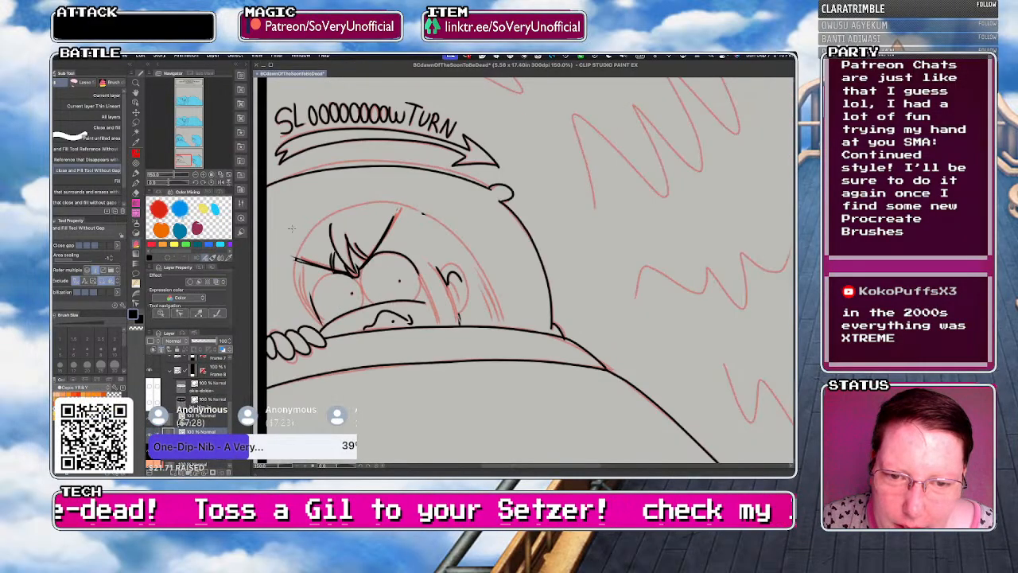
mouse_move(316, 271)
left_mouse_down()
mouse_move(386, 248)
mouse_move(343, 307)
mouse_move(318, 316)
mouse_move(399, 312)
left_mouse_up()
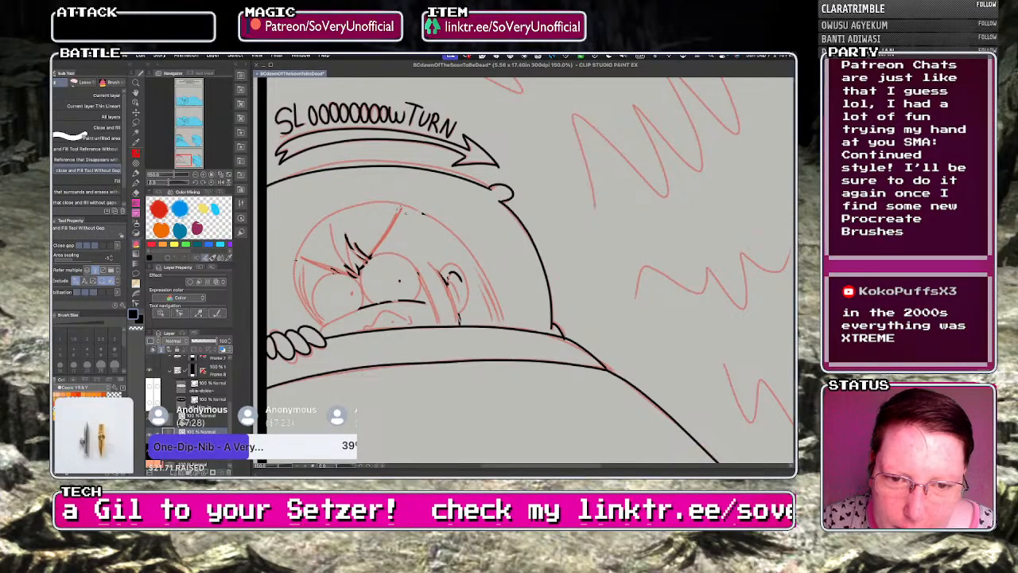
left_click_drag(403, 212, 422, 270)
scroll(297, 248, "down", 4)
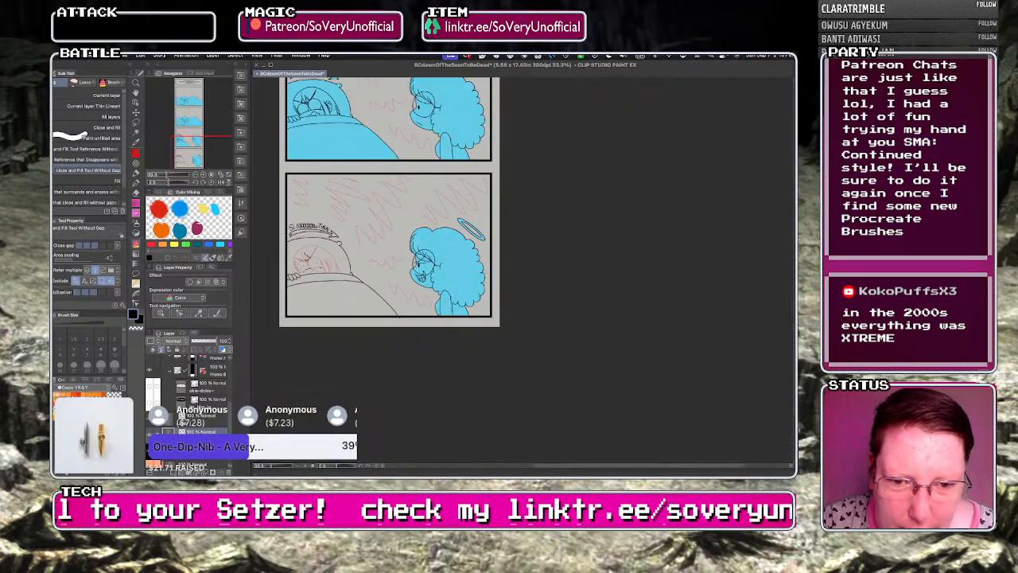
scroll(314, 260, "up", 4)
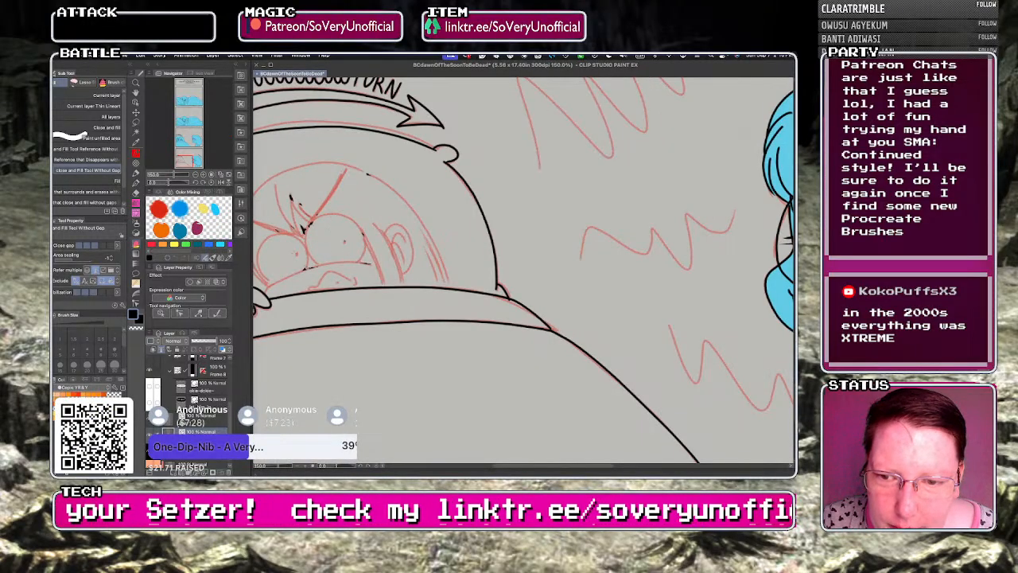
- Hide the red pencils and show the blue sketch of the angry flaming figure
scroll(191, 398, "down", 4)
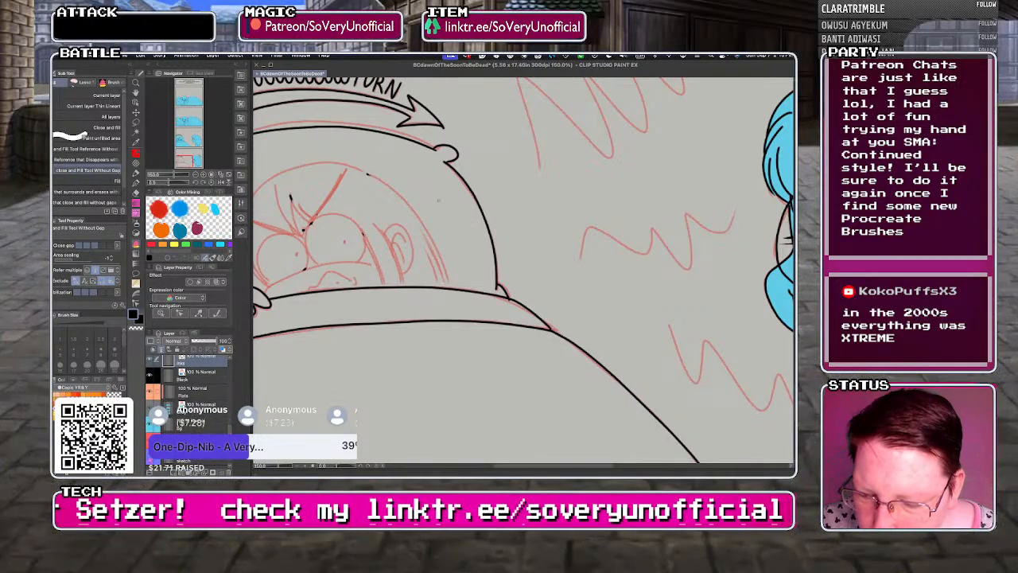
left_click(149, 439)
left_click(150, 457)
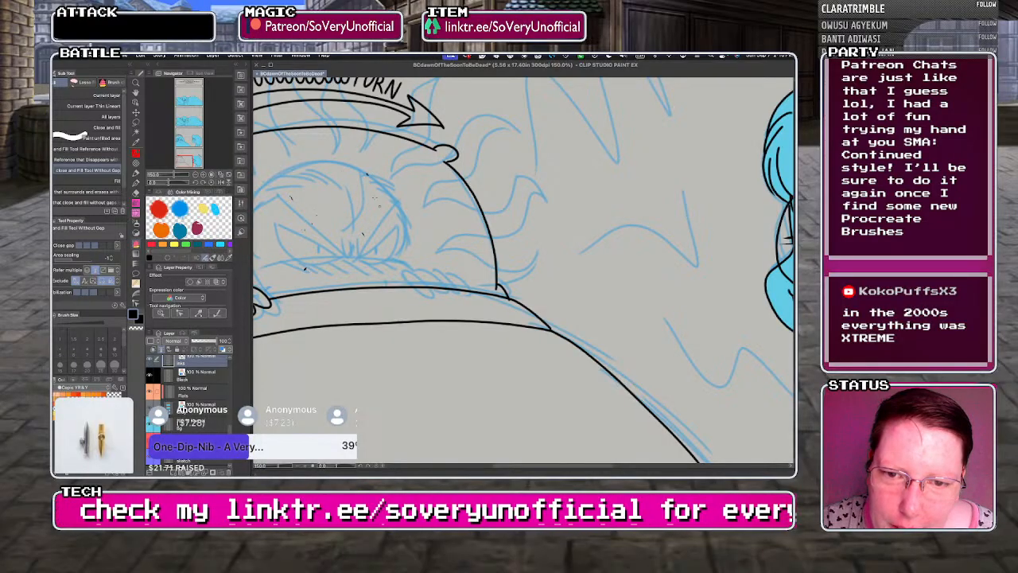
- Erase the slow-turn arrow, its lettering and the leftover ink specks from the fourth panel
left_click_drag(296, 104, 320, 104)
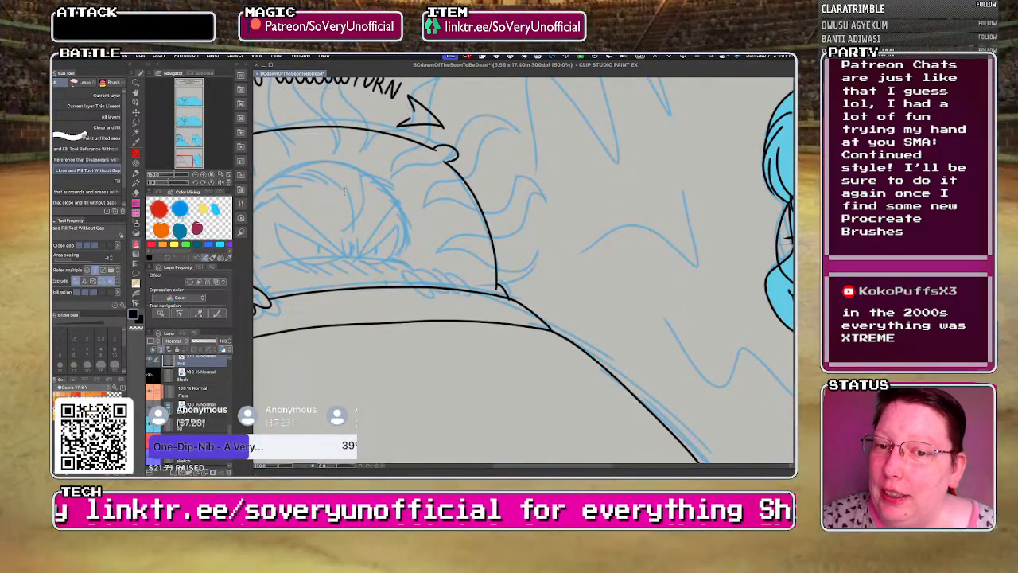
key("ctrl+0")
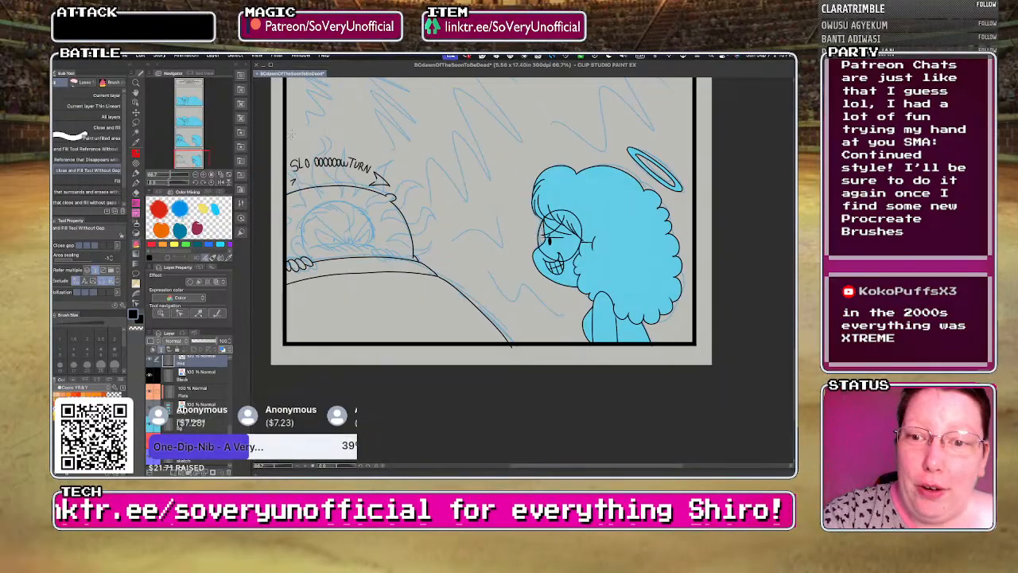
scroll(311, 300, "up", 5)
mouse_move(492, 191)
left_mouse_down()
mouse_move(504, 186)
mouse_move(318, 152)
mouse_move(294, 163)
left_mouse_up()
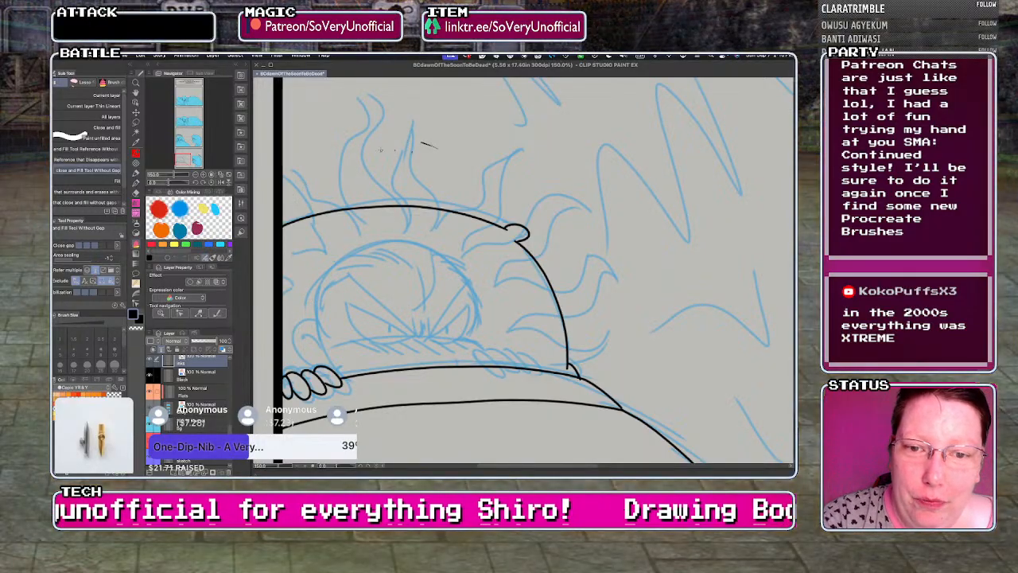
left_click_drag(420, 143, 447, 148)
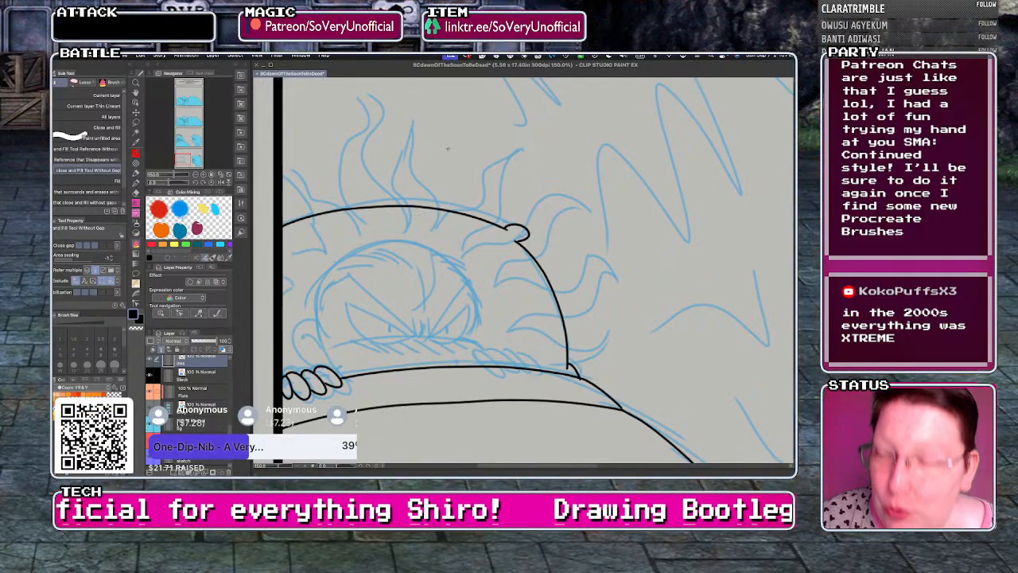
- Ink the four fingers gripping the blanket edge with the Inker - The Natural brush, and clear the blanket line running through them
key("b")
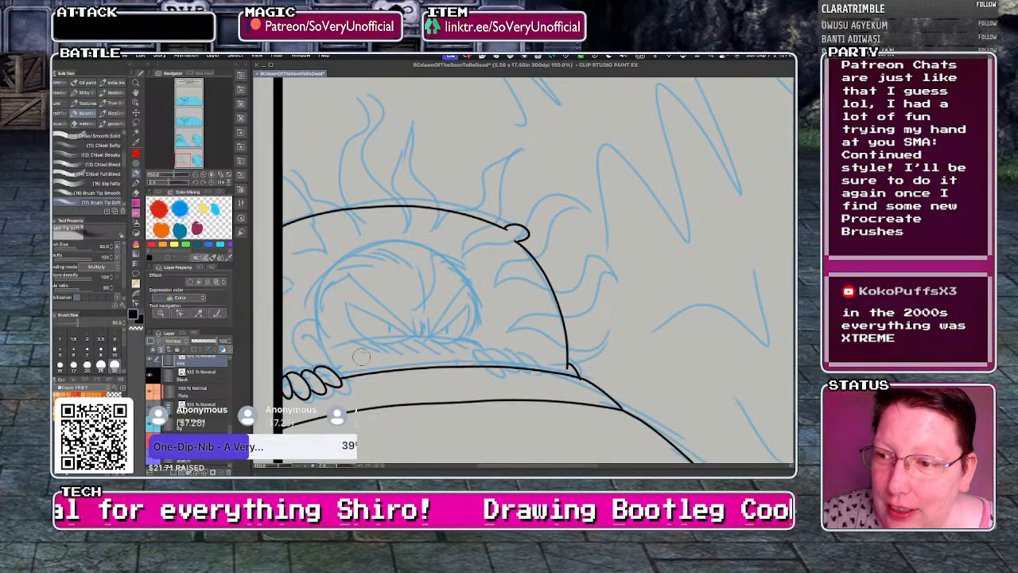
left_click(137, 154)
left_click(136, 163)
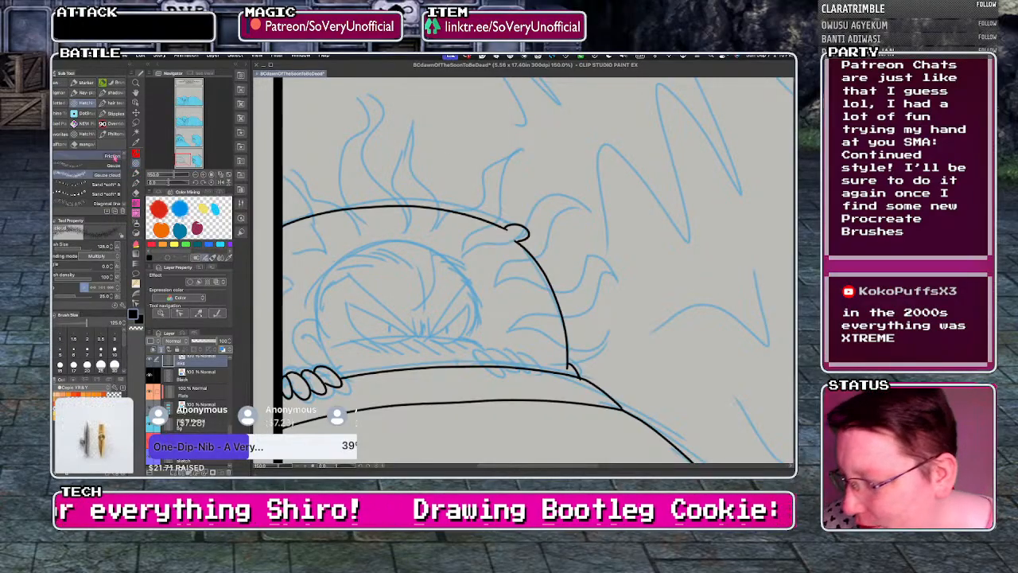
key("p")
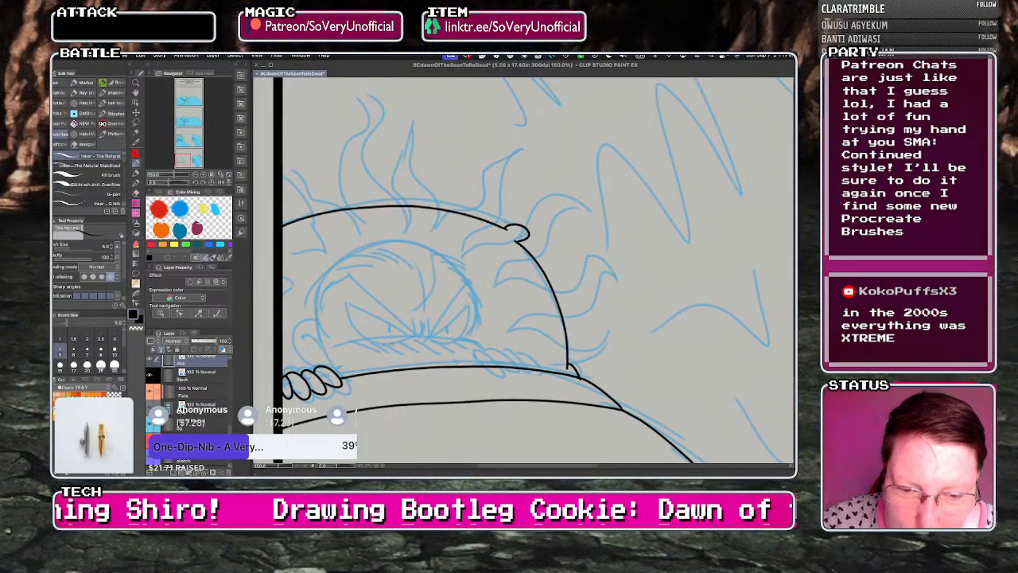
scroll(482, 365, "up", 3)
mouse_move(486, 362)
left_mouse_down()
mouse_move(543, 360)
mouse_move(492, 344)
mouse_move(554, 322)
mouse_move(550, 373)
left_mouse_up()
left_click_drag(555, 315, 592, 374)
left_click_drag(595, 322, 607, 374)
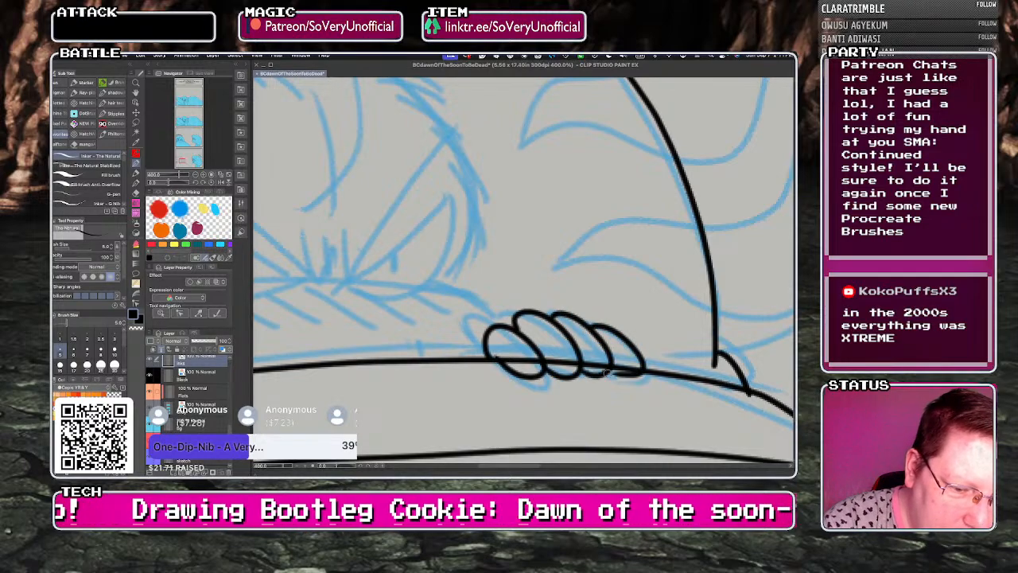
key("ctrl+z")
mouse_move(593, 319)
left_mouse_down()
mouse_move(604, 350)
mouse_move(629, 373)
mouse_move(526, 366)
left_mouse_up()
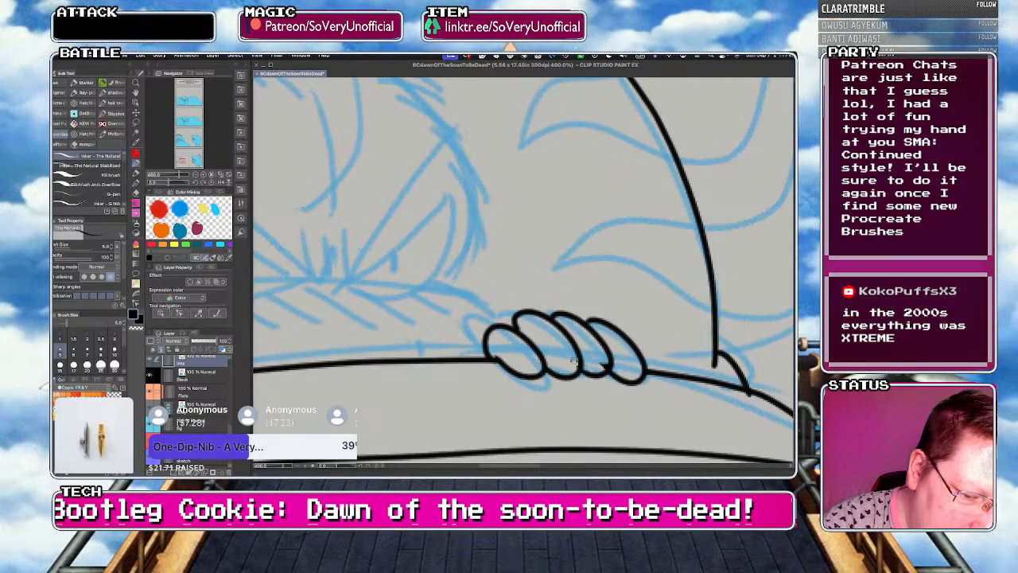
- Ink the ear and sideburn hair of the figure in bed, following the blue sketch beside the hand at the panel border
scroll(567, 342, "down", 4)
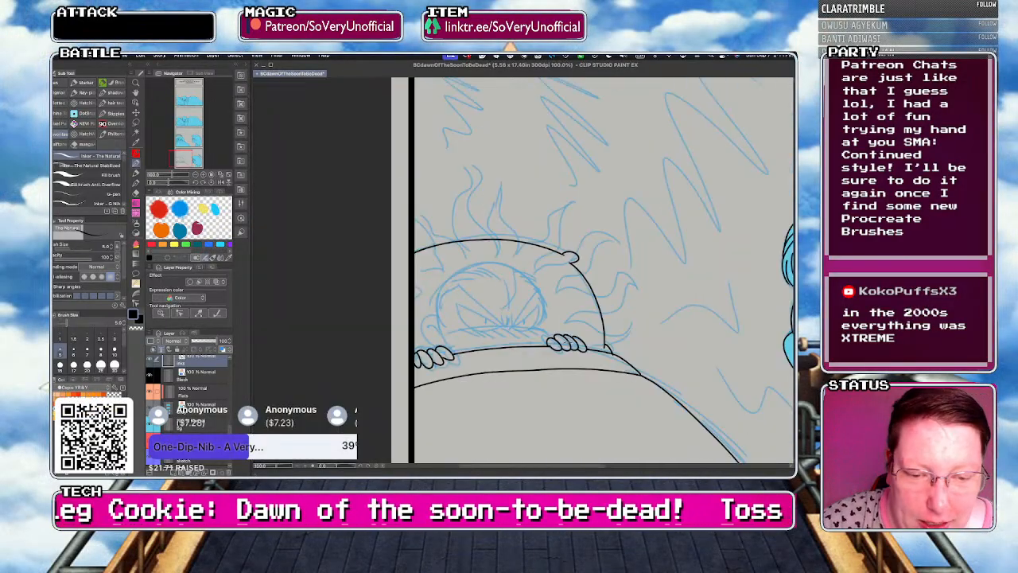
scroll(461, 306, "up", 2)
left_click_drag(420, 307, 429, 344)
mouse_move(415, 314)
left_mouse_down()
mouse_move(388, 335)
mouse_move(394, 370)
mouse_move(425, 387)
mouse_move(419, 369)
mouse_move(429, 383)
mouse_move(408, 366)
left_mouse_up()
scroll(407, 353, "down", 3)
scroll(461, 344, "up", 5)
scroll(485, 175, "down", 4)
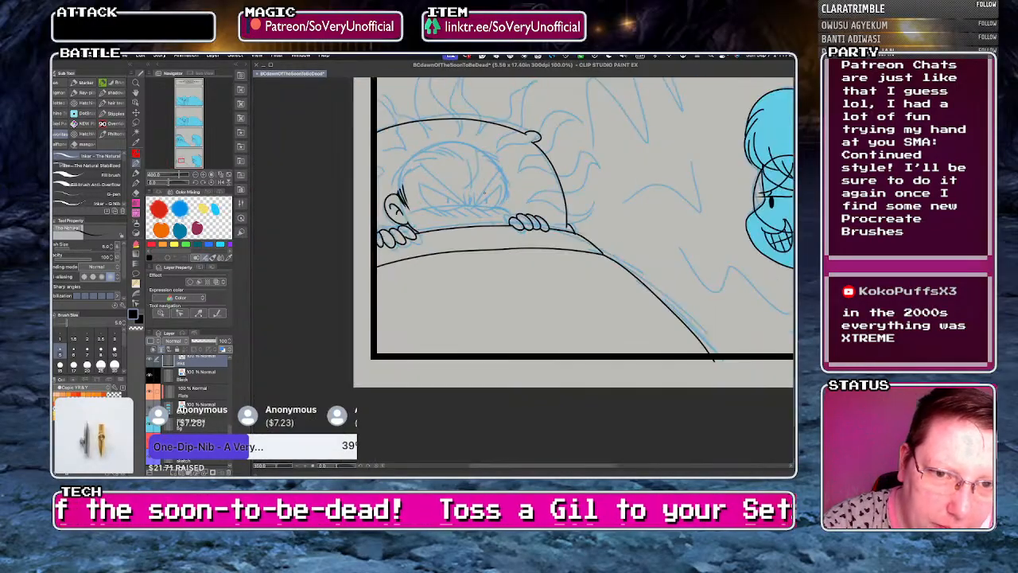
- Ink the feathered hairline on the far side of the face, the curved forelock and the start of the front hairline
scroll(484, 192, "up", 3)
mouse_move(449, 137)
left_mouse_down()
mouse_move(486, 156)
mouse_move(550, 232)
mouse_move(559, 260)
mouse_move(543, 253)
mouse_move(566, 297)
mouse_move(532, 344)
left_mouse_up()
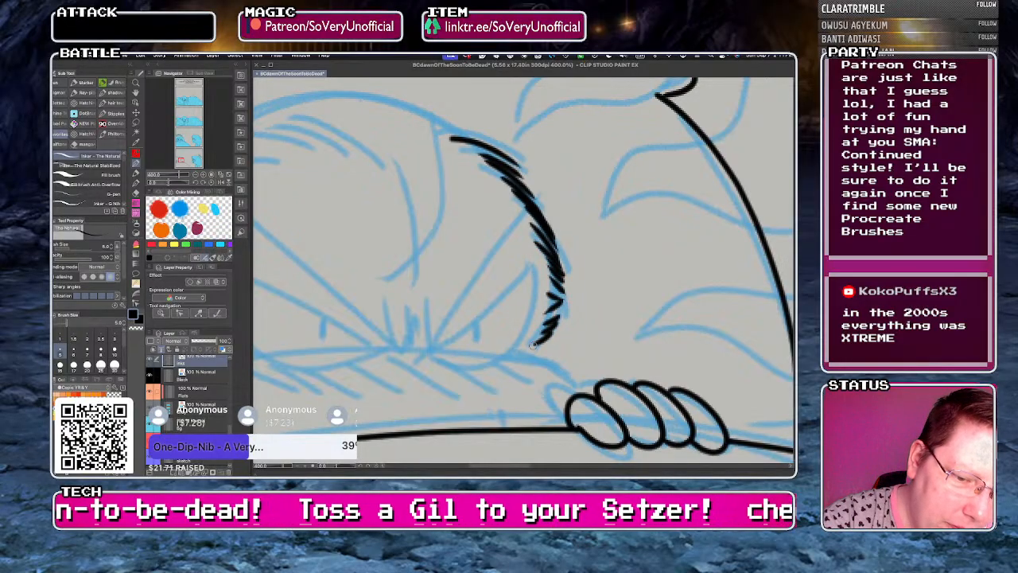
scroll(532, 343, "down", 5)
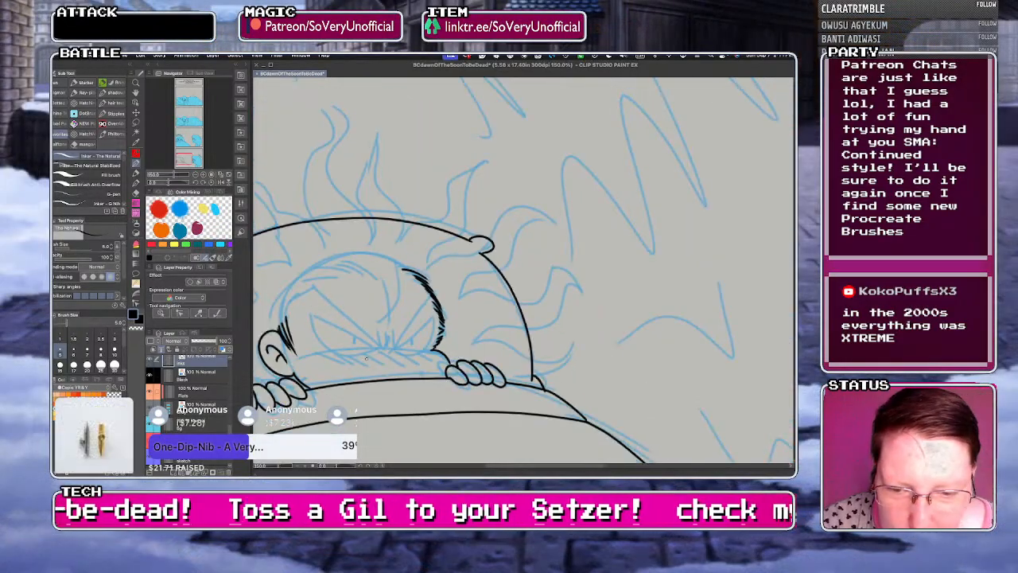
scroll(366, 358, "up", 1)
left_click_drag(412, 265, 396, 338)
left_click_drag(395, 285, 402, 335)
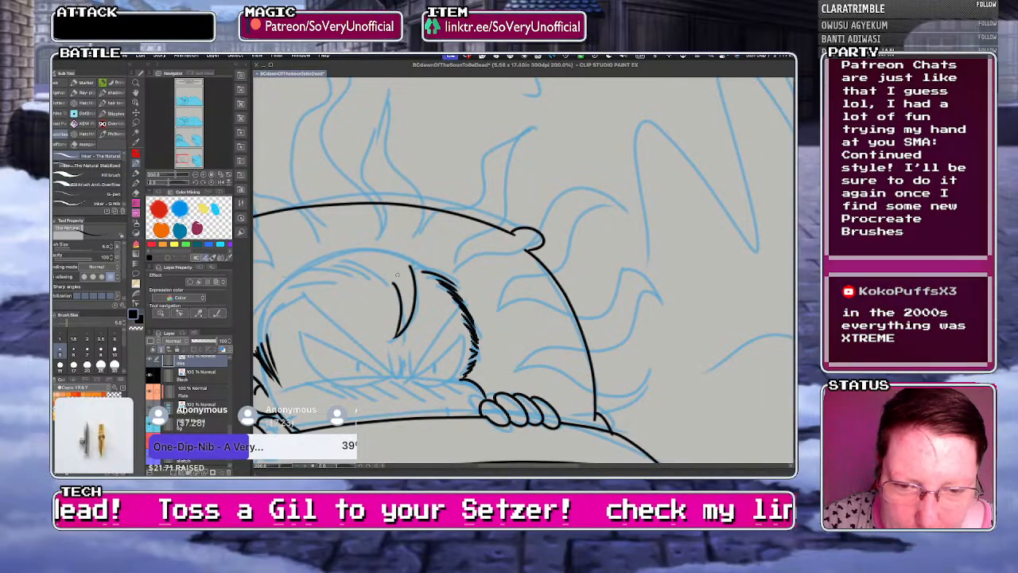
mouse_move(393, 286)
left_mouse_down()
mouse_move(360, 261)
mouse_move(339, 263)
left_mouse_up()
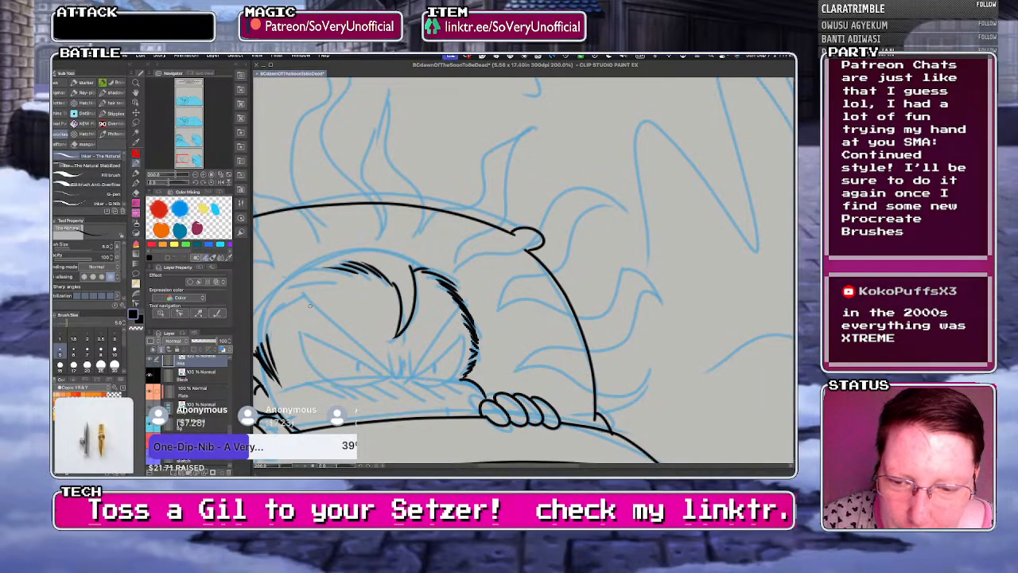
- Ink the angry slanted brows, the creases between them and both narrowed eyes, redrawing the far eye until its lower curve fits
mouse_move(304, 296)
left_mouse_down()
mouse_move(395, 375)
mouse_move(457, 310)
left_mouse_up()
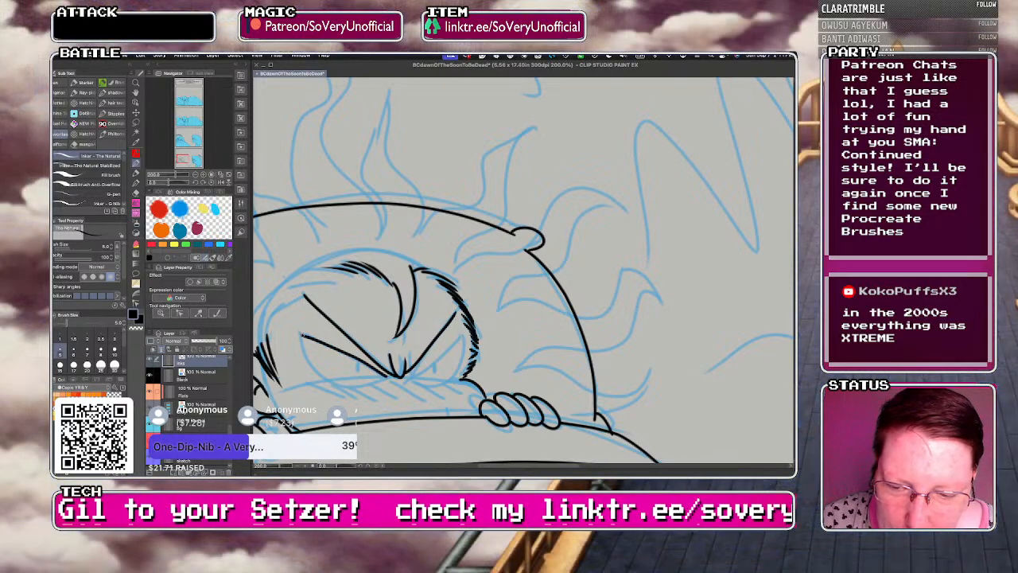
mouse_move(366, 367)
left_mouse_down()
mouse_move(301, 332)
mouse_move(350, 387)
mouse_move(386, 377)
left_mouse_up()
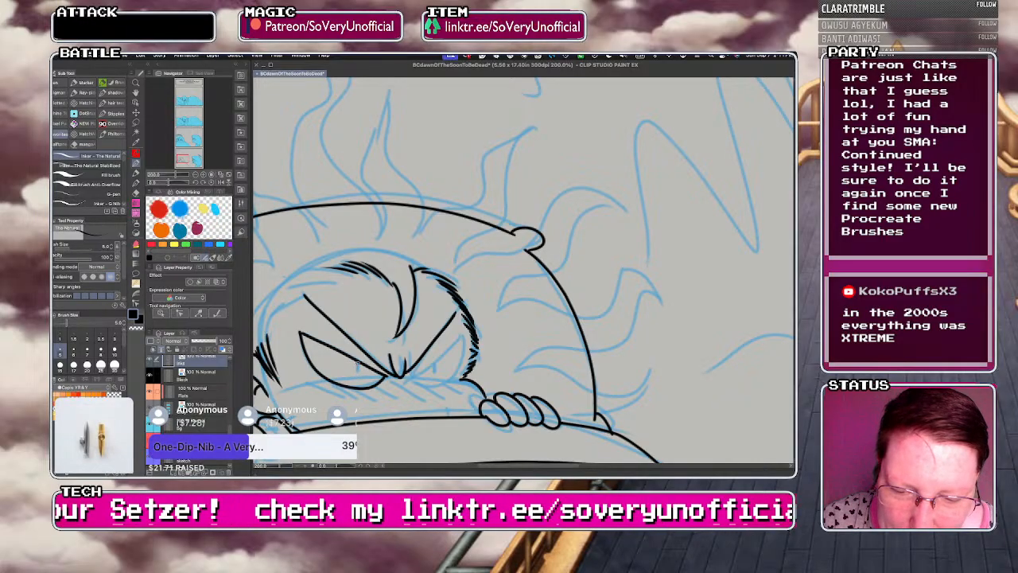
mouse_move(408, 373)
left_mouse_down()
mouse_move(460, 337)
mouse_move(448, 377)
left_mouse_up()
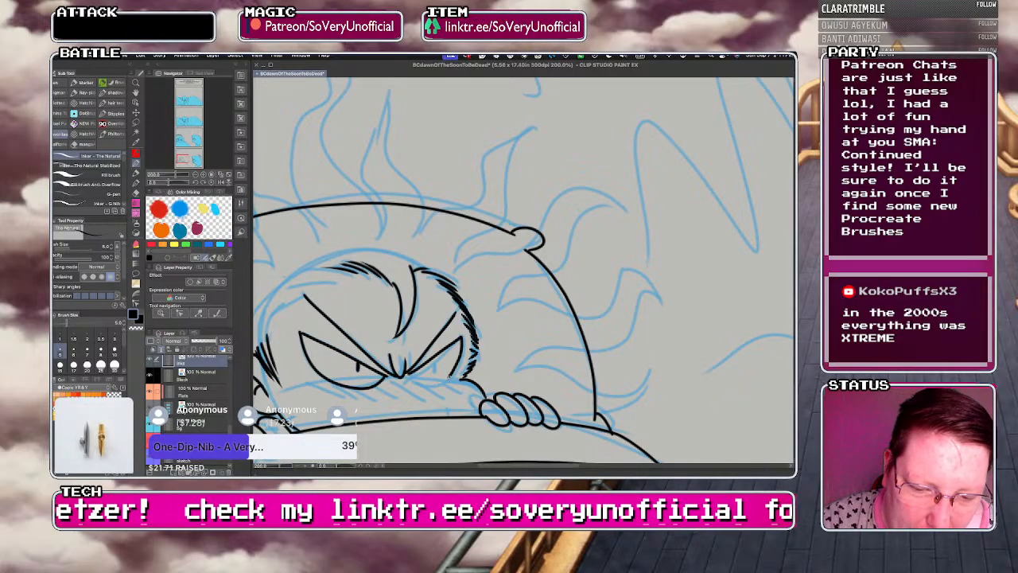
key("super+z")
key("super+z")
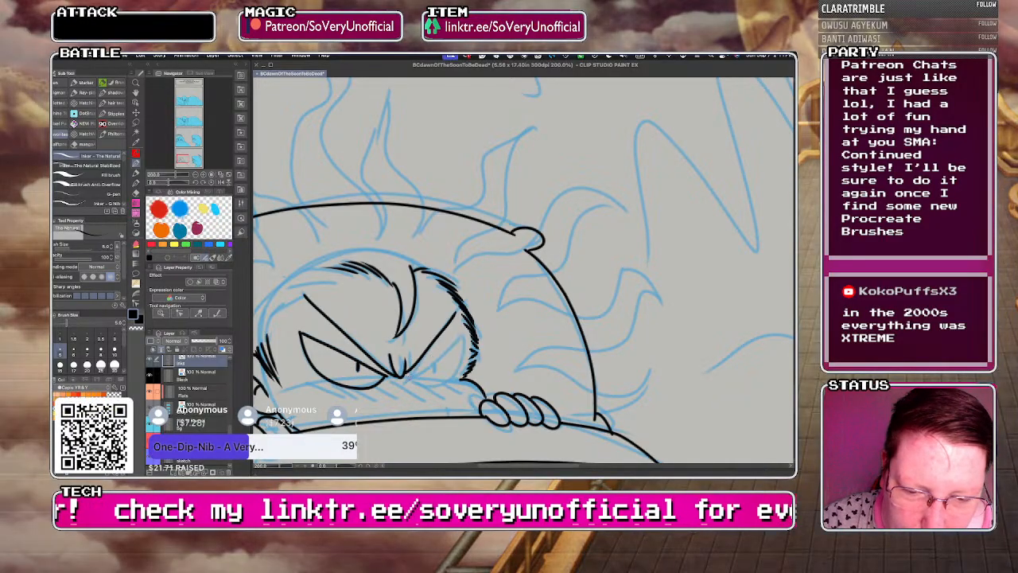
left_click_drag(408, 373, 463, 342)
key("super+z")
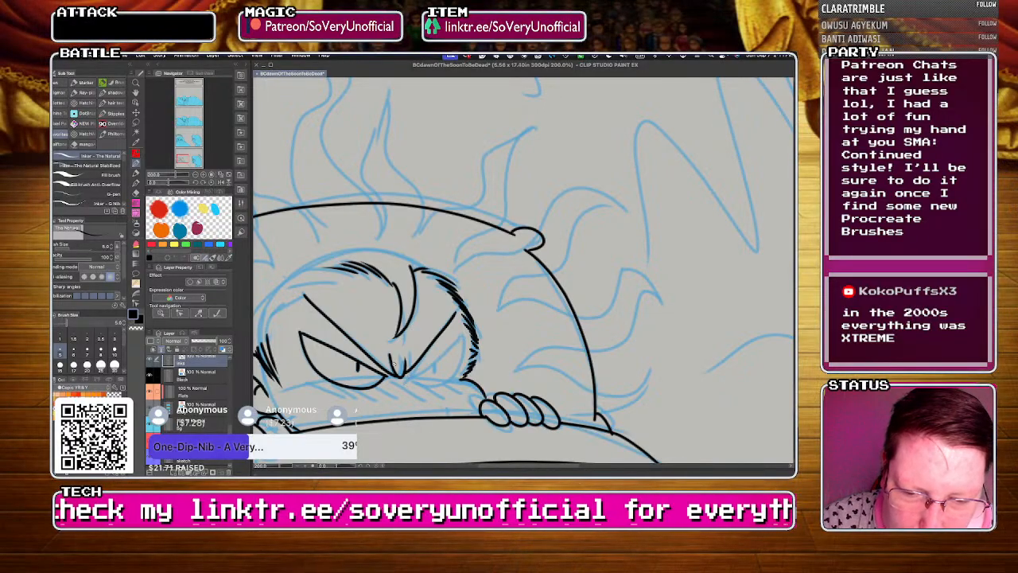
mouse_move(412, 372)
left_mouse_down()
mouse_move(459, 334)
mouse_move(432, 388)
mouse_move(408, 374)
mouse_move(461, 337)
left_mouse_up()
key("super+z")
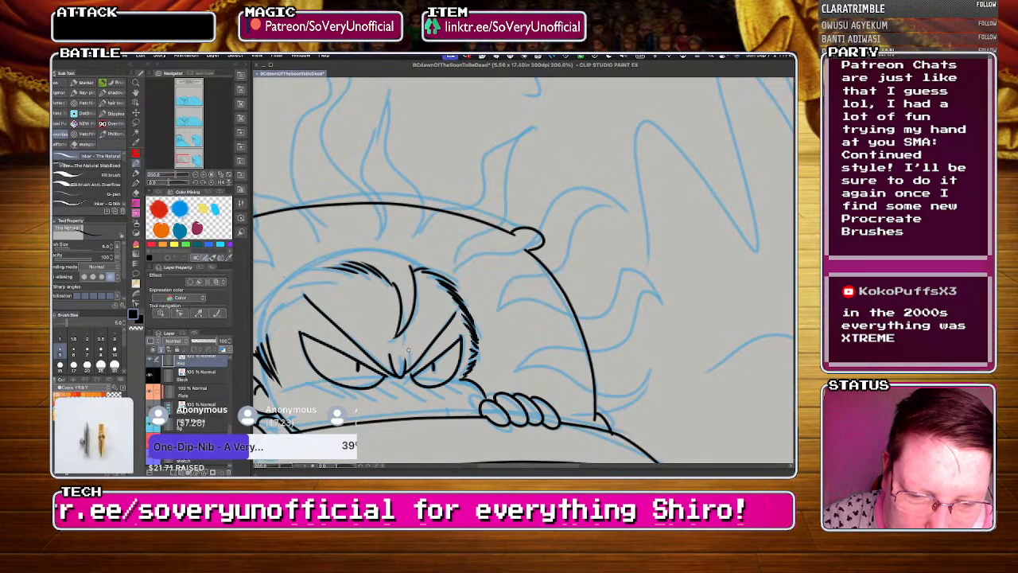
- Ink the diagonal hatching beneath the eyes and complete the feathered hairline down to the ear
mouse_move(304, 380)
left_mouse_down()
mouse_move(338, 395)
mouse_move(409, 399)
left_mouse_up()
left_click_drag(408, 383, 436, 398)
scroll(318, 292, "down", 1)
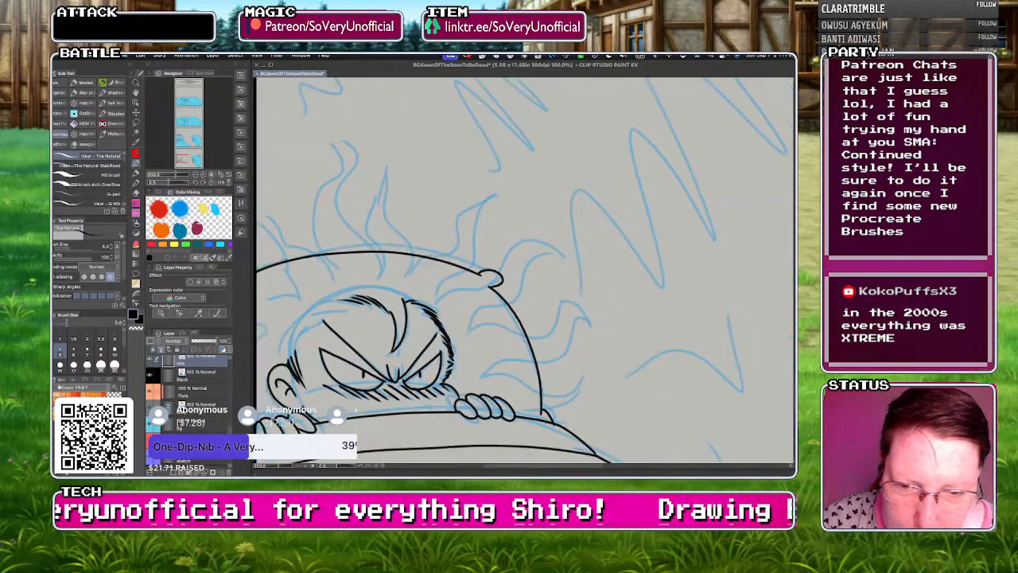
mouse_move(316, 303)
left_mouse_down()
mouse_move(347, 333)
mouse_move(318, 358)
mouse_move(266, 350)
left_mouse_up()
scroll(309, 378, "down", 2)
scroll(309, 379, "up", 5)
scroll(334, 386, "down", 4)
scroll(318, 357, "up", 4)
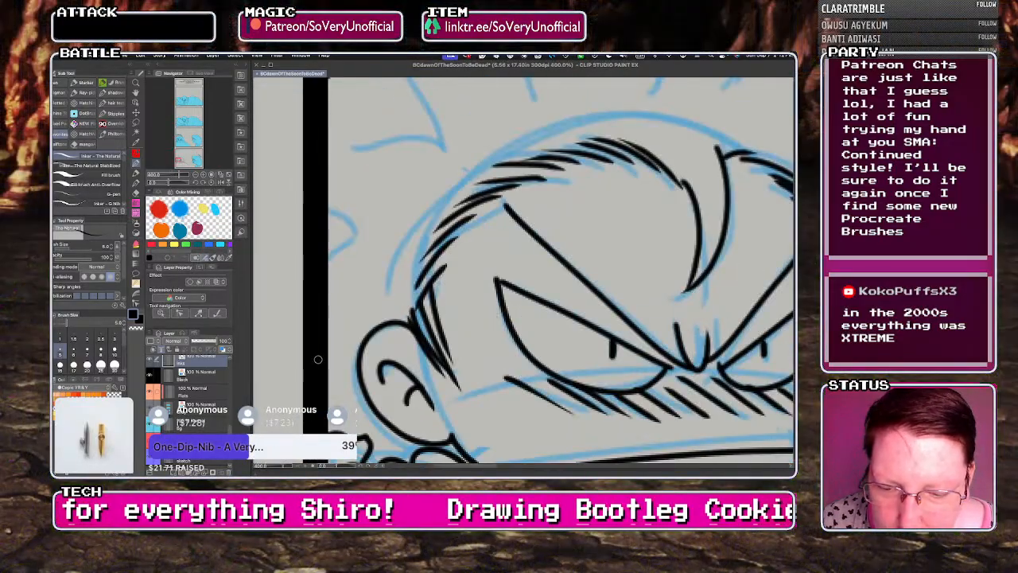
- Ink the first flames between the fourth panel's left border and the angry figure's head
mouse_move(322, 379)
left_mouse_down()
mouse_move(339, 368)
mouse_move(328, 328)
left_mouse_up()
mouse_move(322, 264)
left_mouse_down()
mouse_move(354, 240)
mouse_move(328, 209)
left_mouse_up()
scroll(341, 271, "down", 4)
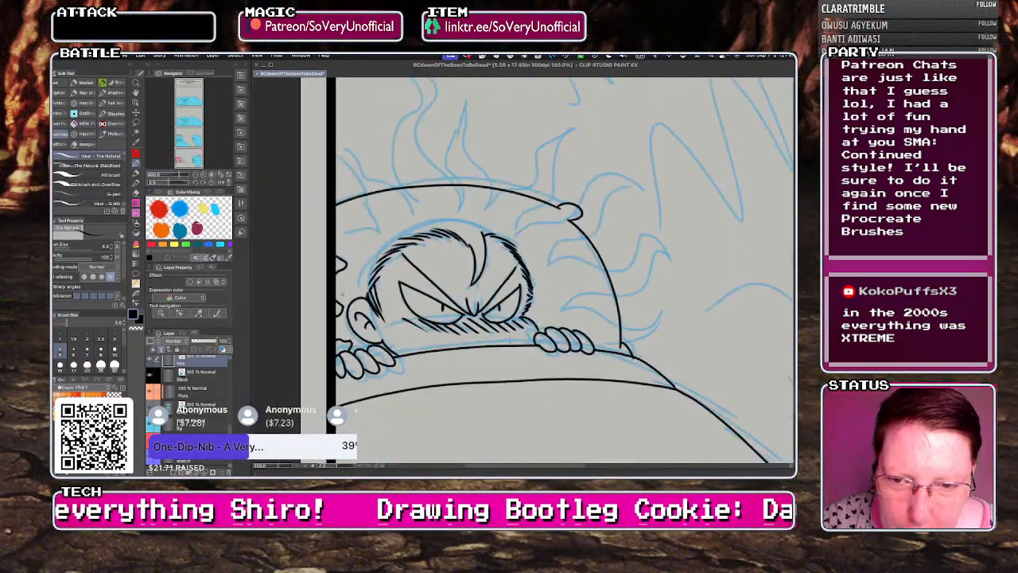
scroll(344, 240, "up", 2)
mouse_move(333, 267)
left_mouse_down()
mouse_move(390, 256)
mouse_move(329, 146)
mouse_move(378, 189)
left_mouse_up()
left_click_drag(420, 216, 437, 249)
scroll(388, 218, "down", 3)
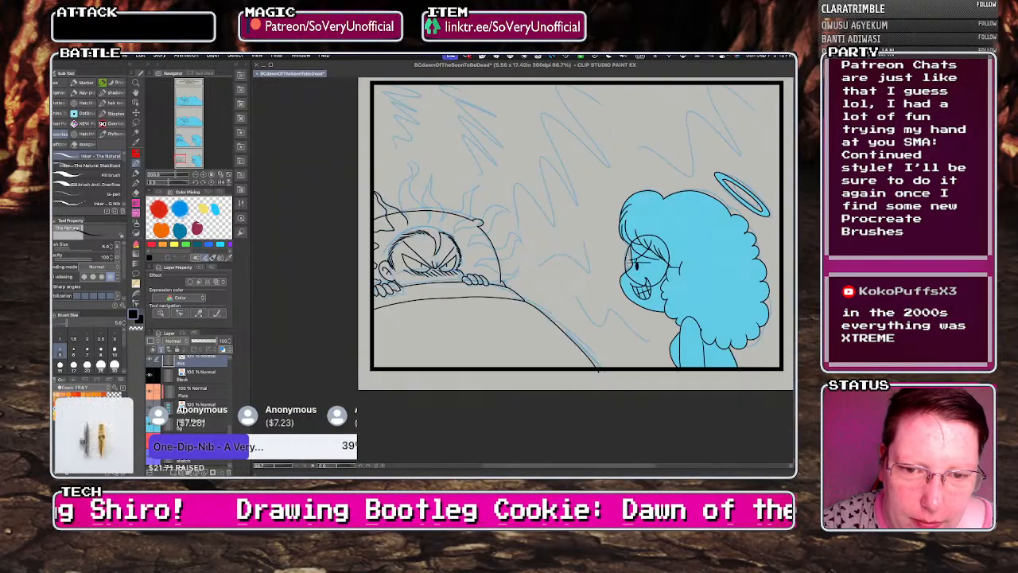
- Undo the last flame stroke and ink the wavy flames rising over the top of the head and the pillow's corner
scroll(397, 144, "up", 3)
key("super+z")
mouse_move(312, 295)
left_mouse_down()
mouse_move(356, 342)
mouse_move(385, 352)
mouse_move(408, 389)
mouse_move(381, 305)
mouse_move(406, 255)
mouse_move(408, 193)
mouse_move(431, 219)
mouse_move(417, 262)
mouse_move(429, 311)
mouse_move(469, 353)
mouse_move(473, 387)
mouse_move(475, 230)
mouse_move(483, 284)
mouse_move(510, 332)
mouse_move(513, 386)
left_mouse_up()
scroll(509, 381, "down", 3)
scroll(381, 285, "up", 3)
mouse_move(385, 315)
left_mouse_down()
mouse_move(422, 290)
mouse_move(452, 235)
mouse_move(476, 254)
left_mouse_up()
mouse_move(420, 350)
left_mouse_down()
mouse_move(528, 276)
mouse_move(589, 286)
mouse_move(539, 309)
mouse_move(456, 396)
left_mouse_up()
scroll(406, 281, "down", 3)
scroll(455, 393, "up", 3)
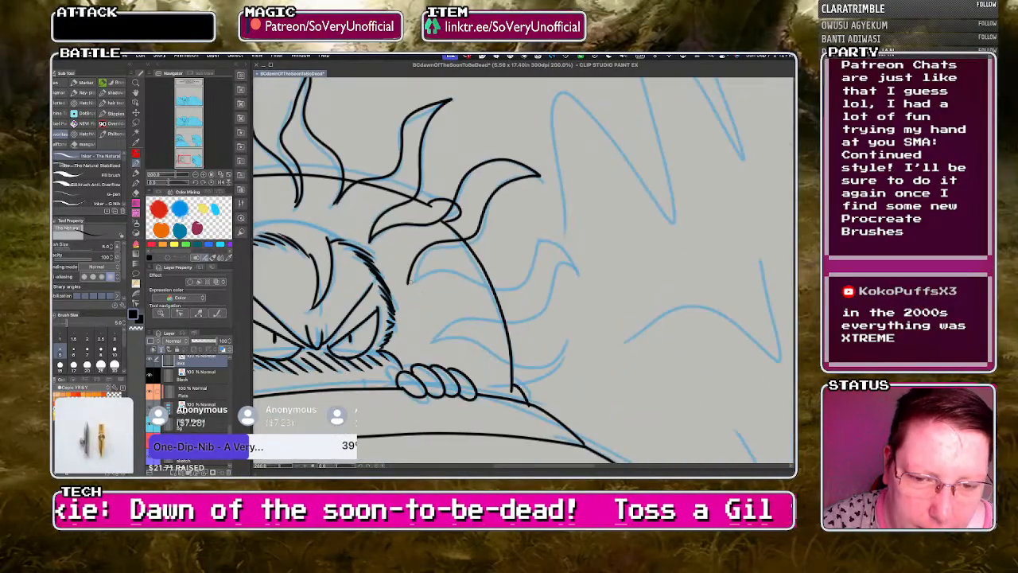
- Ink the remaining curling flames down the side of the pillow to the gripping hand
mouse_move(409, 282)
left_mouse_down()
mouse_move(450, 268)
mouse_move(580, 274)
left_mouse_up()
left_click_drag(433, 339, 580, 274)
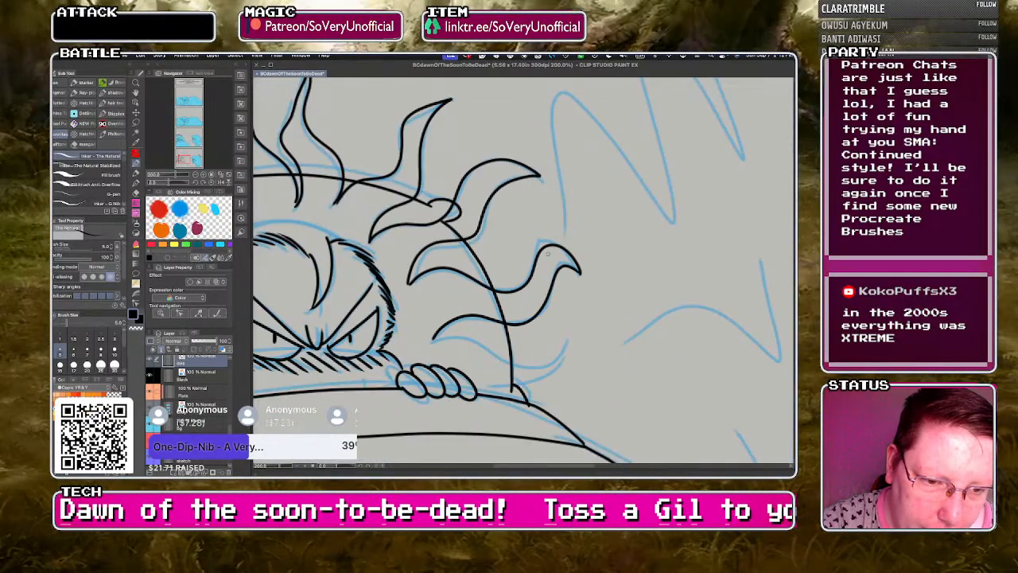
mouse_move(432, 340)
left_mouse_down()
mouse_move(569, 343)
mouse_move(493, 382)
left_mouse_up()
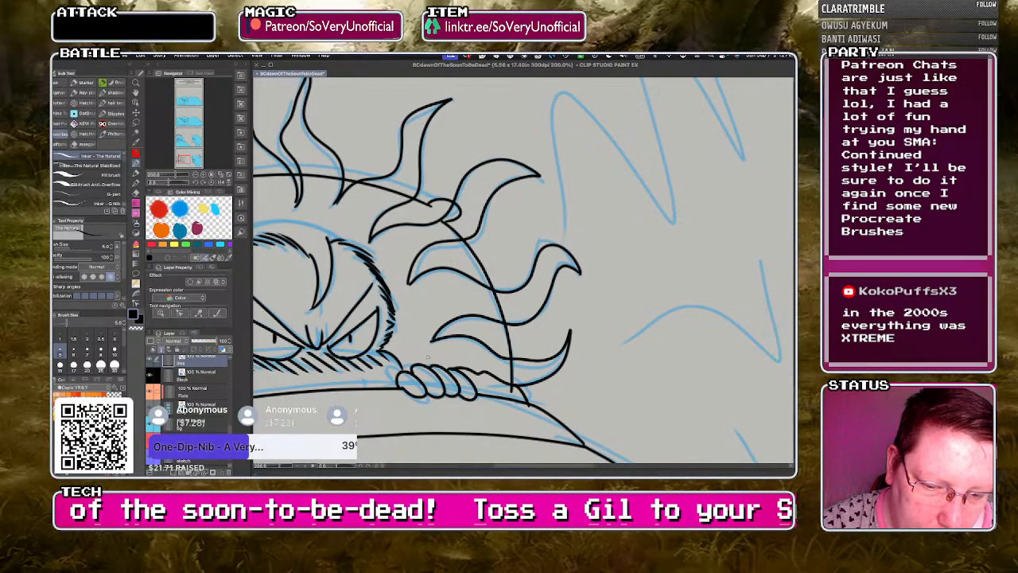
scroll(428, 357, "down", 3)
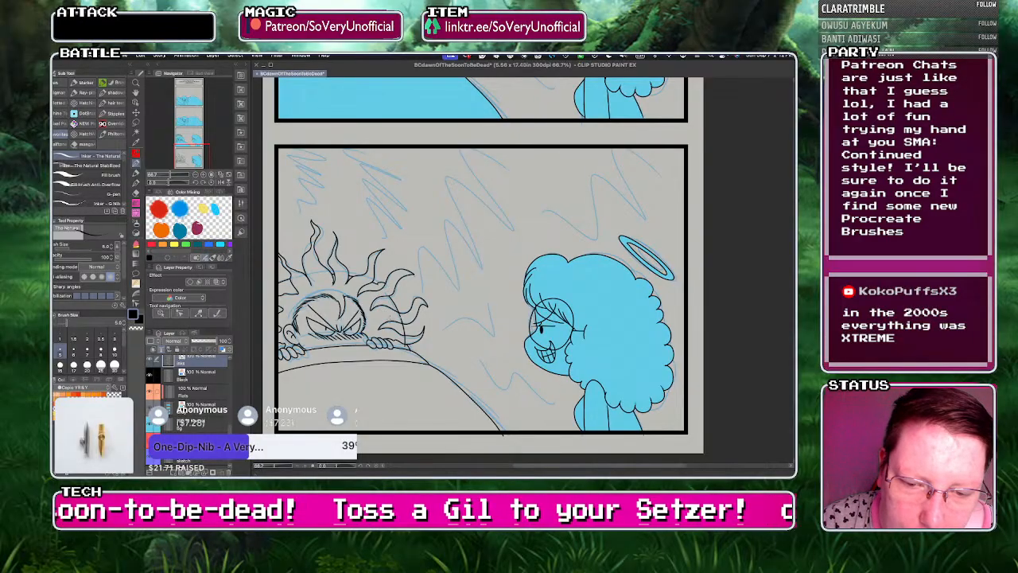
- Hide the blue sketch and fill the flaming figure, pillow and blanket on the Gray layer with the Close and Fill Tool Without Gap
scroll(386, 346, "down", 2)
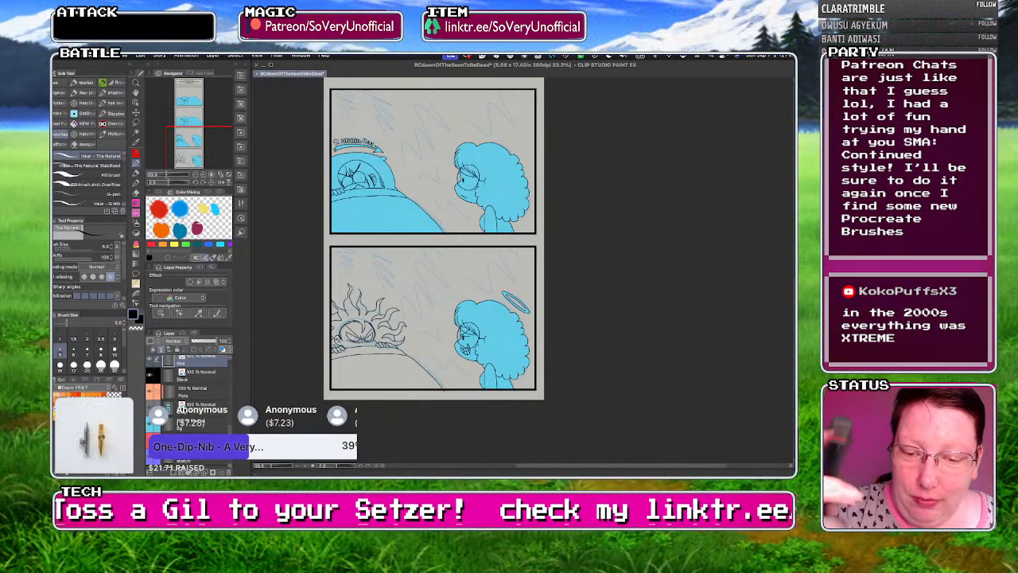
scroll(350, 326, "up", 3)
scroll(366, 177, "down", 2)
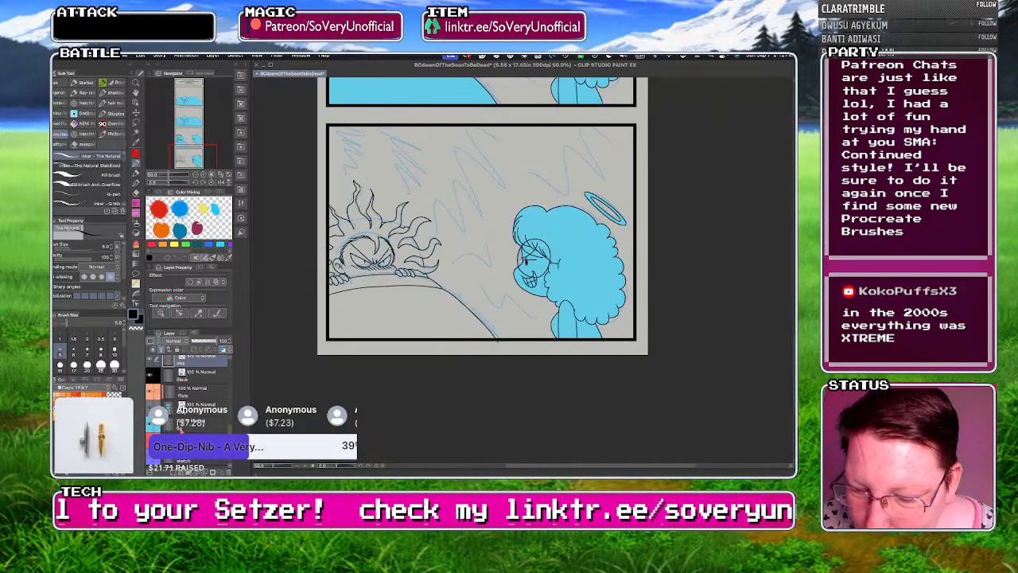
left_click(149, 455)
left_click(195, 408)
key("g")
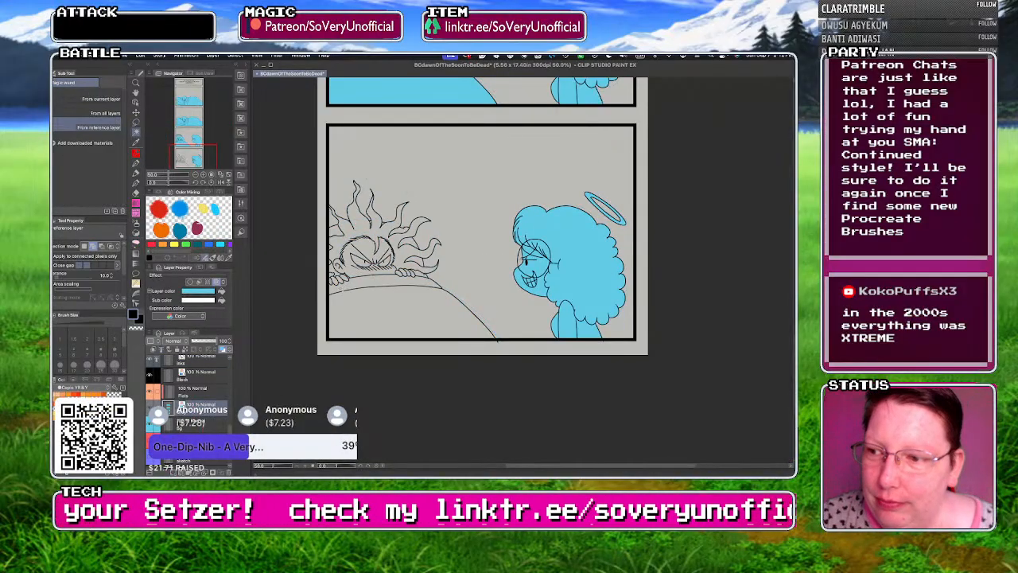
mouse_move(333, 344)
left_mouse_down()
mouse_move(458, 220)
mouse_move(283, 296)
left_mouse_up()
scroll(288, 306, "down", 3)
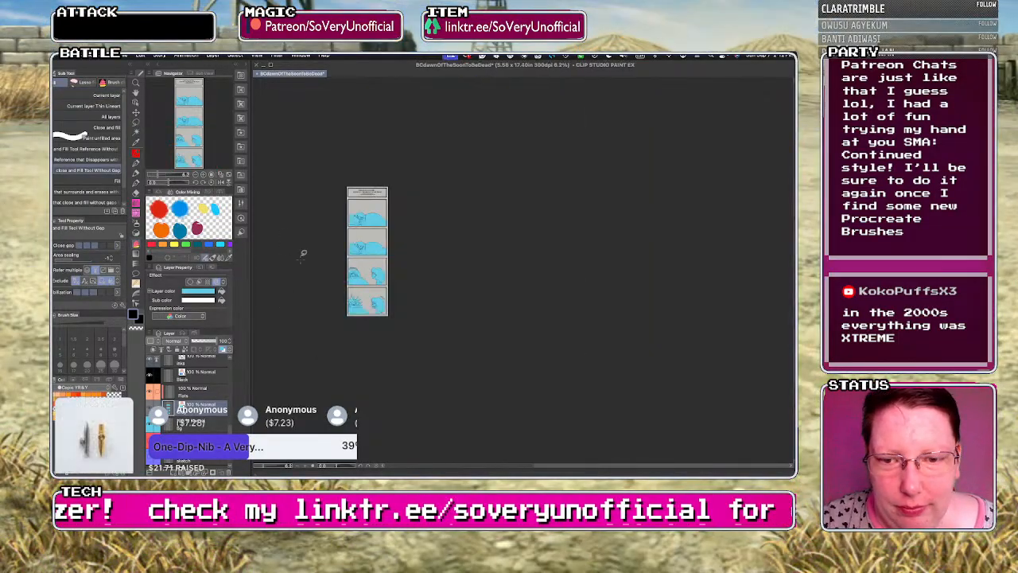
- Make the Flats layer active and load the Bootleg Cookie Set color set
scroll(318, 236, "up", 2)
left_click(167, 389)
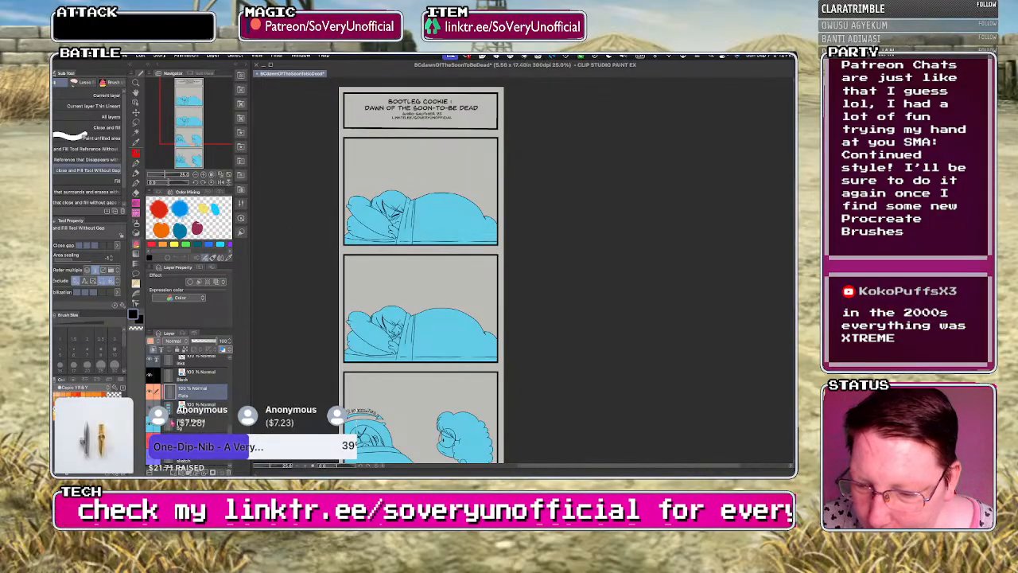
left_click(78, 388)
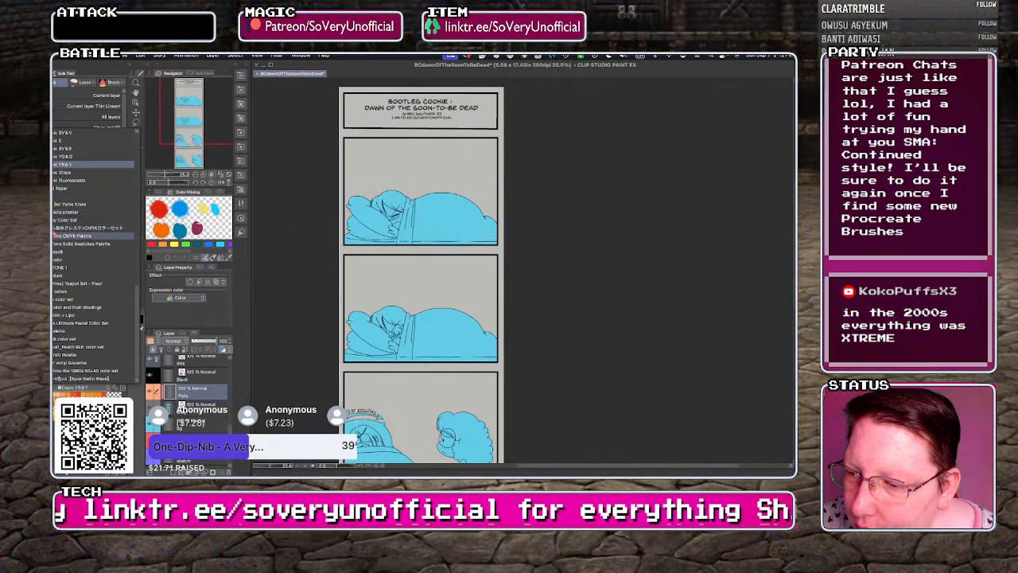
left_click_drag(137, 296, 140, 212)
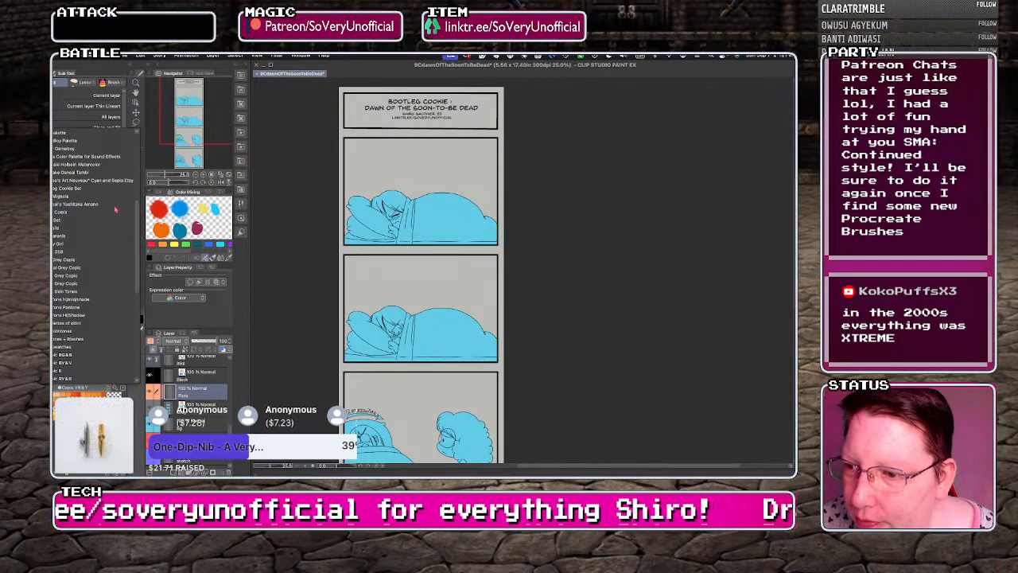
left_click(88, 188)
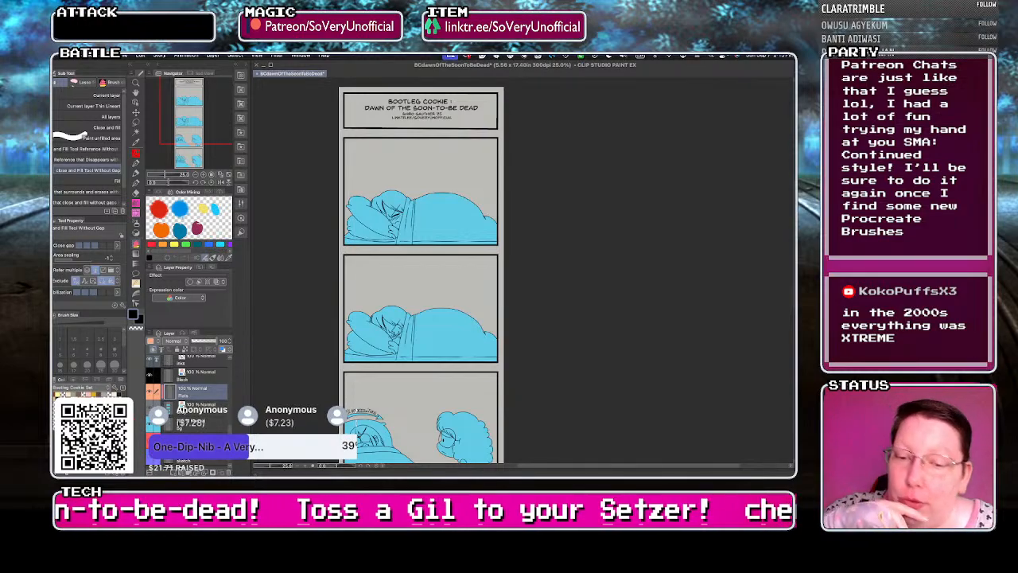
key("super+minus")
key("super+minus")
key("super+plus")
key("super+plus")
key("super+plus")
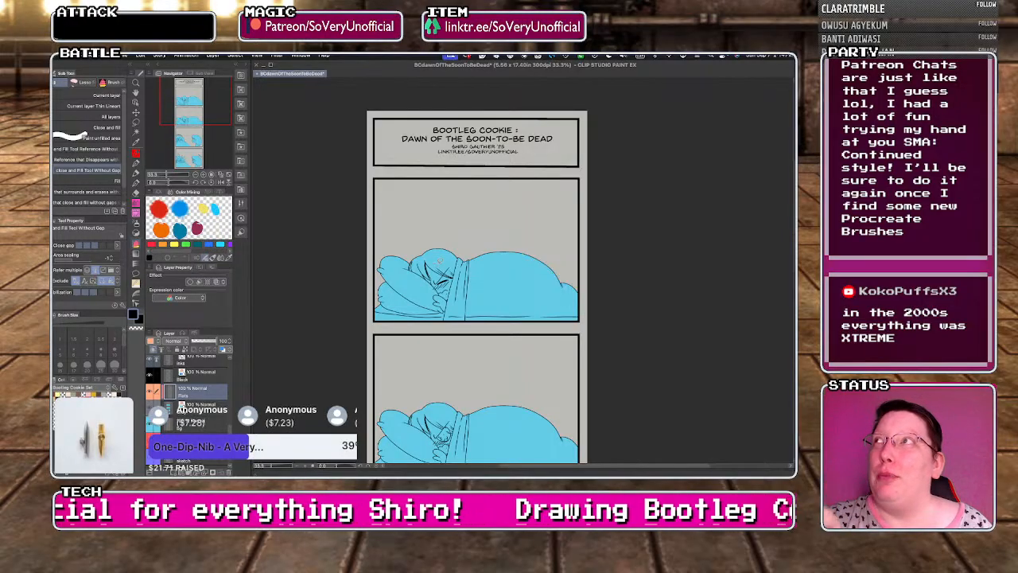
- Choose the pale skin color and fill the lower face of the flaming figure in the fourth panel on the Flats layer
scroll(367, 306, "down", 5)
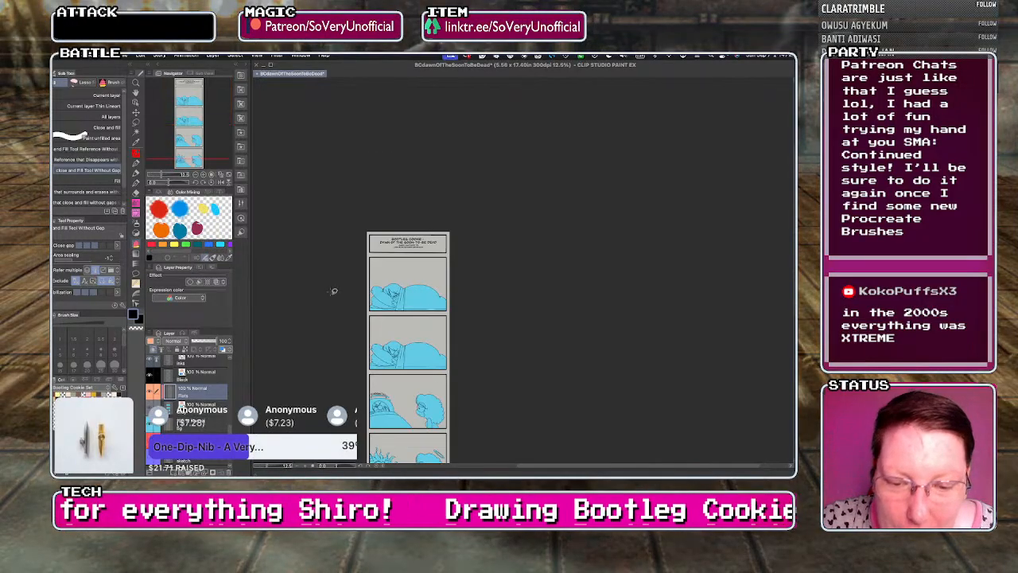
scroll(390, 386, "up", 4)
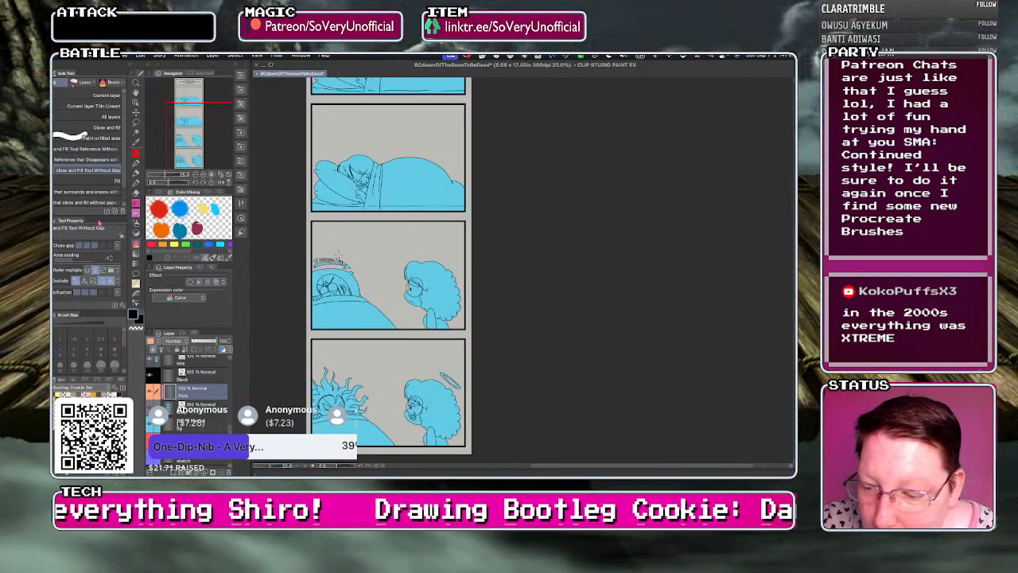
key("x")
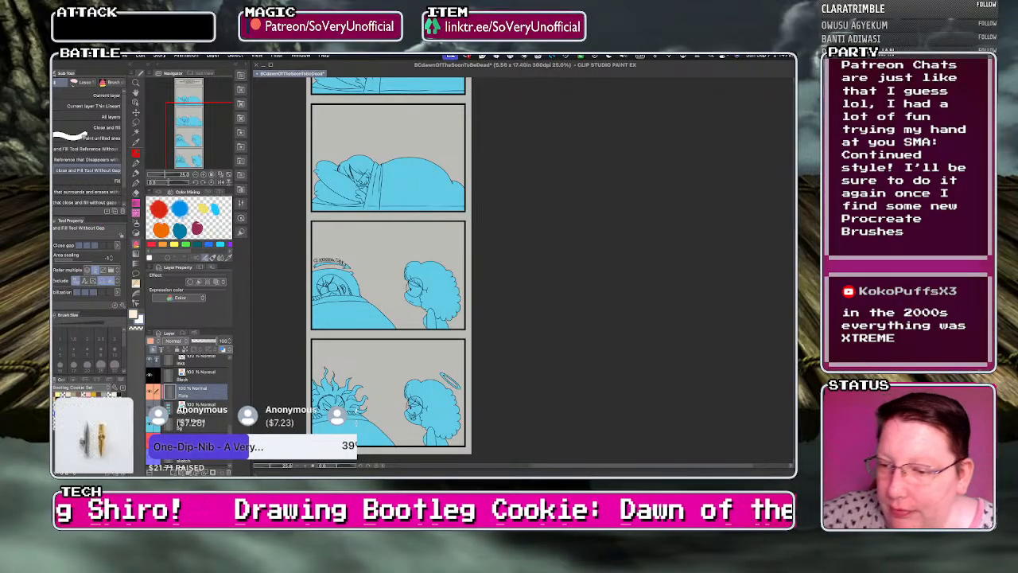
key("x")
scroll(333, 407, "up", 6)
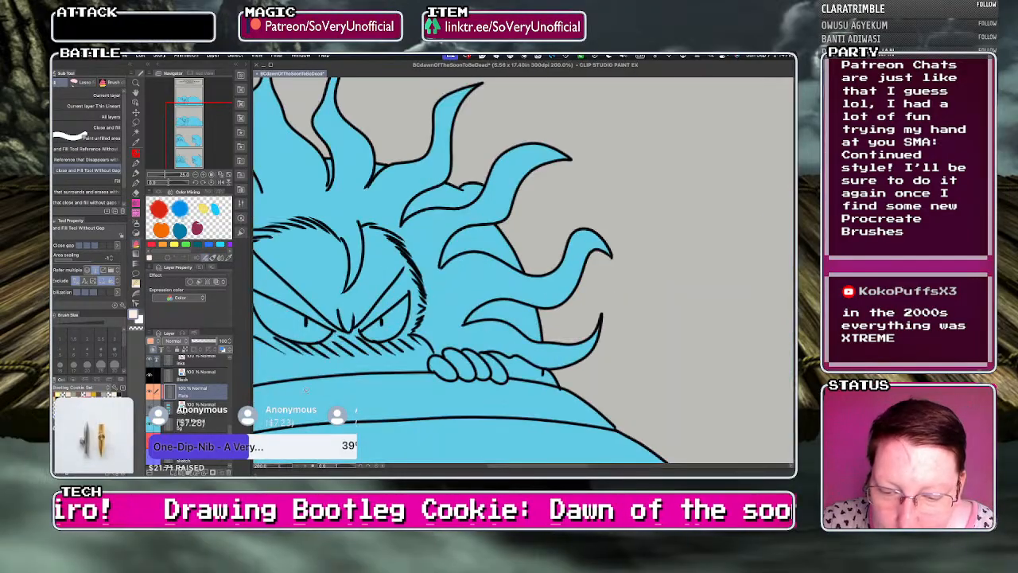
left_click(350, 362)
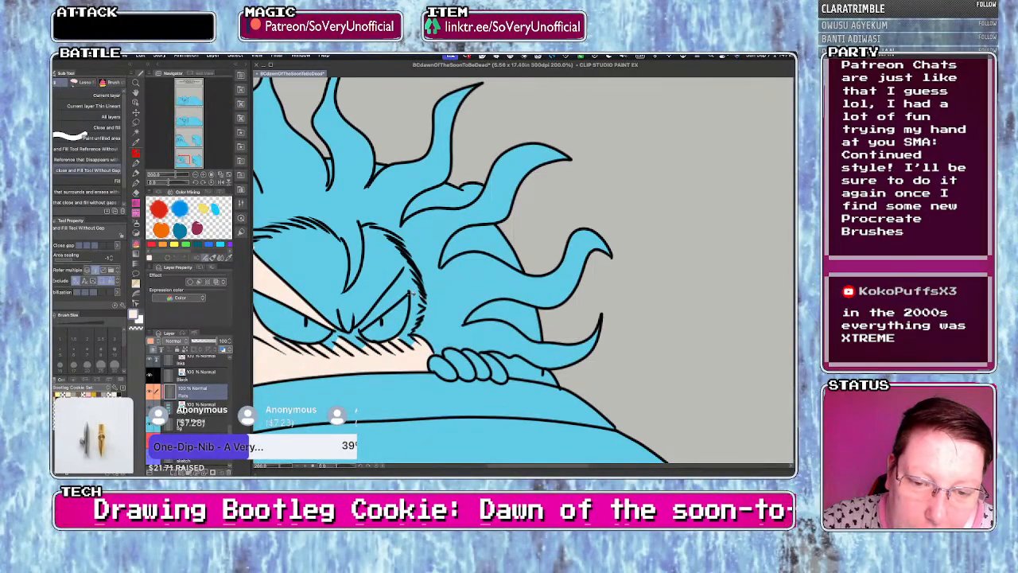
- Fill the skin around the far eye and across the forehead with the pale skin color, using Lasso fill and the current-layer fill
key("g")
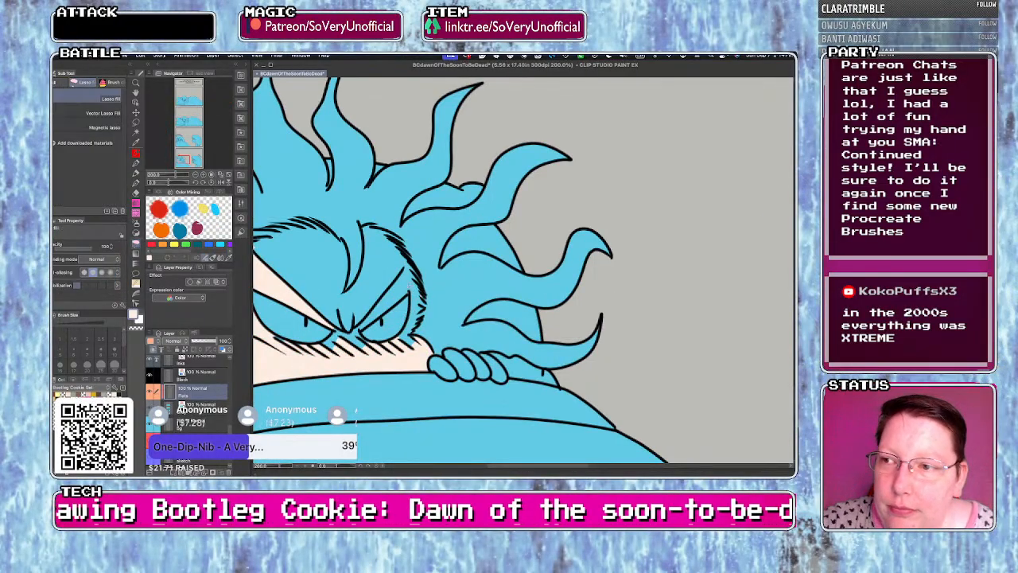
left_click_drag(421, 318, 420, 289)
key("g")
left_click(405, 288)
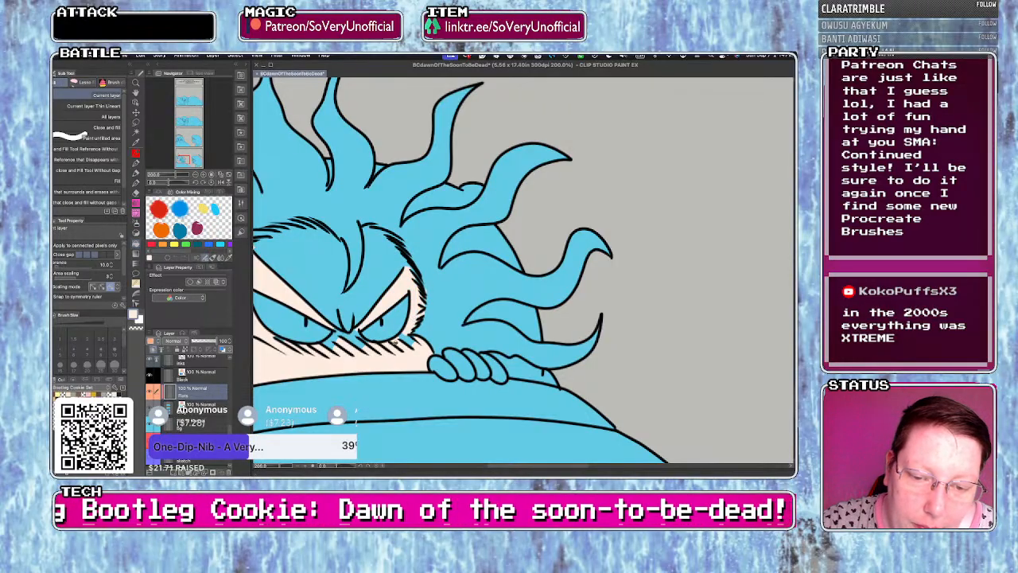
left_click(391, 266)
left_click(409, 337)
- Fill the leftover gaps at the bridge of the nose and in the hatching between the eyes with the skin color
key("g")
key("g")
left_click(351, 338)
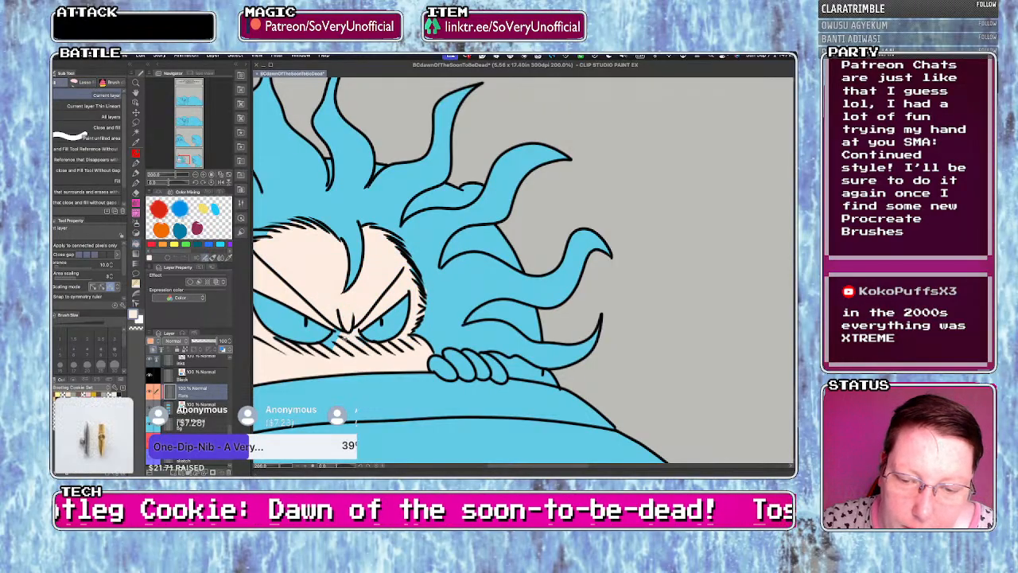
key("g")
left_click_drag(366, 340, 347, 340)
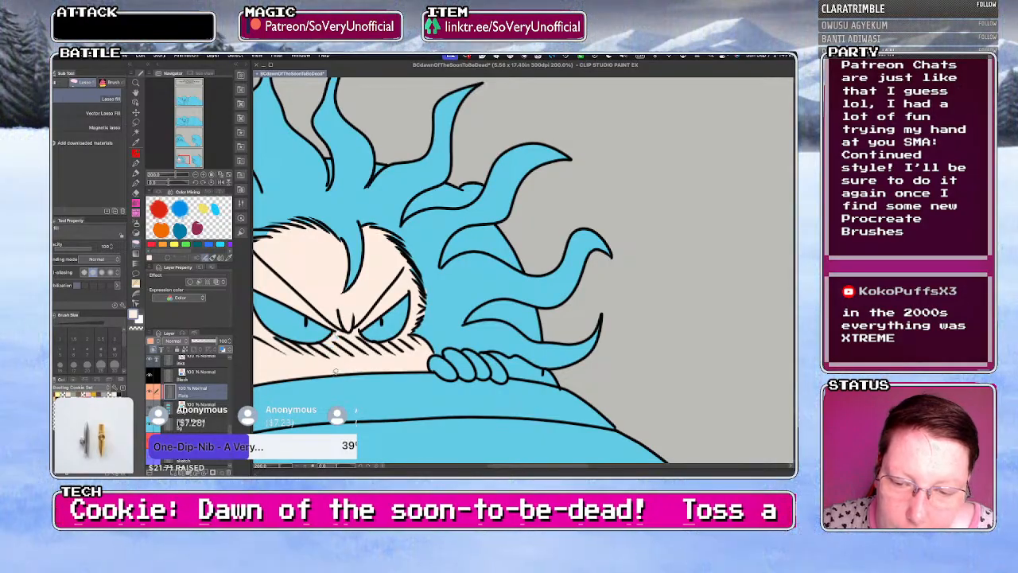
- Lasso-fill the small leftover gaps along the spiky-haired character's hairline in the last panel with the skin colour
scroll(350, 334, "up", 4)
scroll(350, 322, "down", 4)
scroll(374, 256, "up", 3)
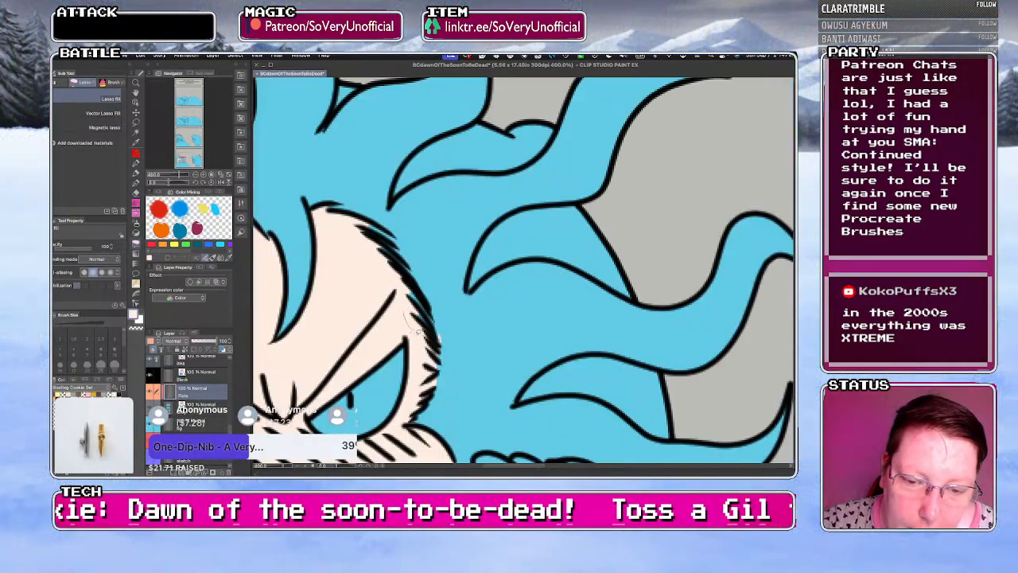
scroll(374, 256, "down", 5)
scroll(291, 345, "up", 4)
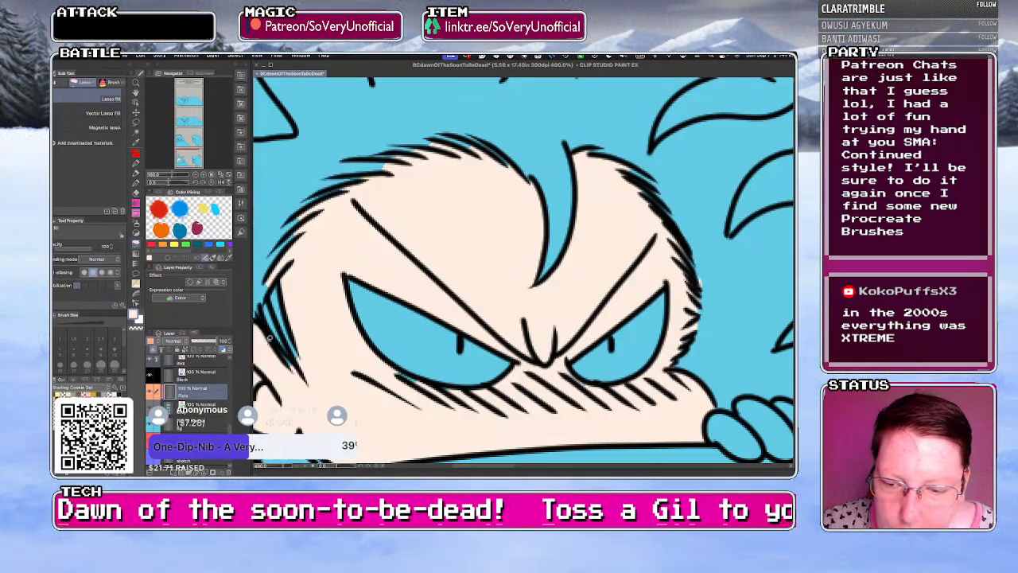
scroll(288, 342, "down", 4)
scroll(326, 354, "up", 4)
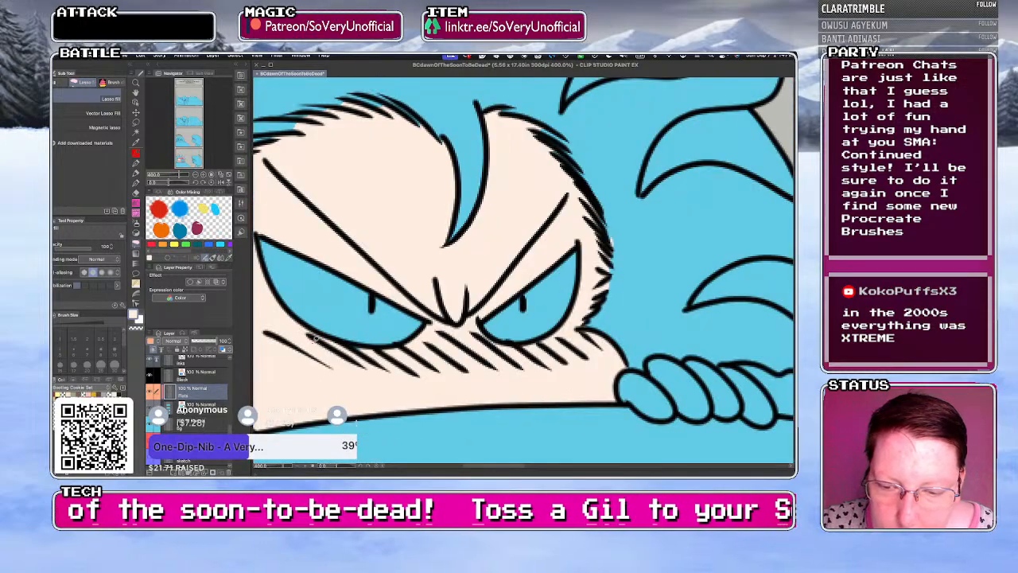
- Fill the fingers of both hands gripping the blanket in the last panel with the skin colour
scroll(396, 365, "down", 5)
scroll(358, 318, "up", 4)
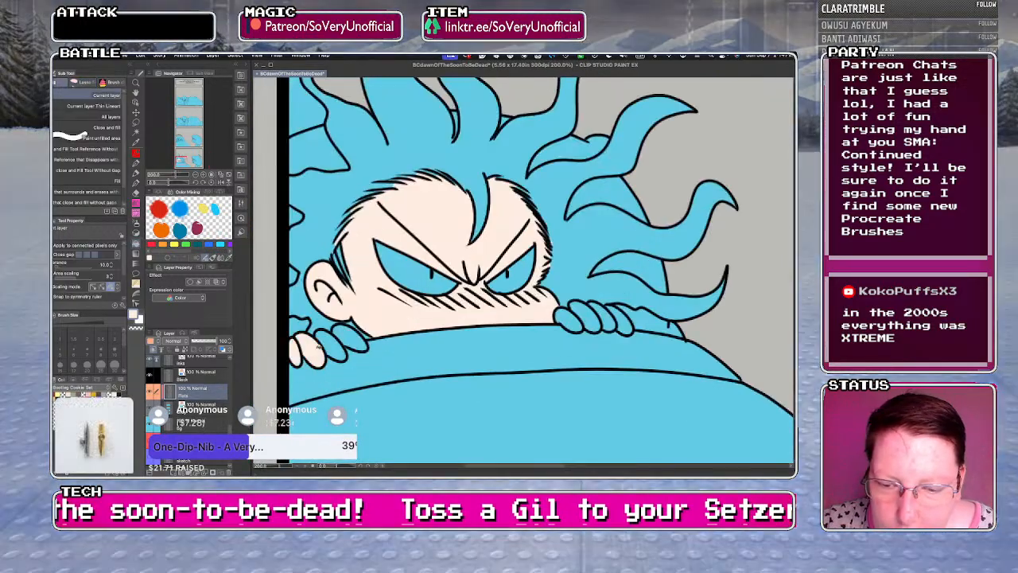
scroll(382, 303, "down", 2)
scroll(414, 318, "up", 4)
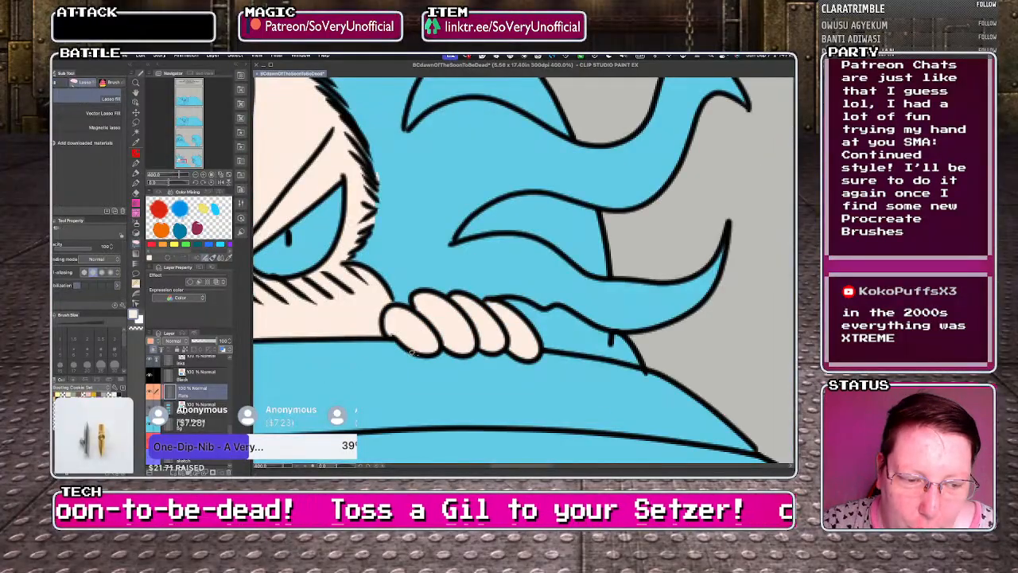
- Fill both eyes of the hooded character in the "SLOOOOOOOW TURN" panel with white
scroll(413, 318, "down", 5)
scroll(305, 316, "down", 3)
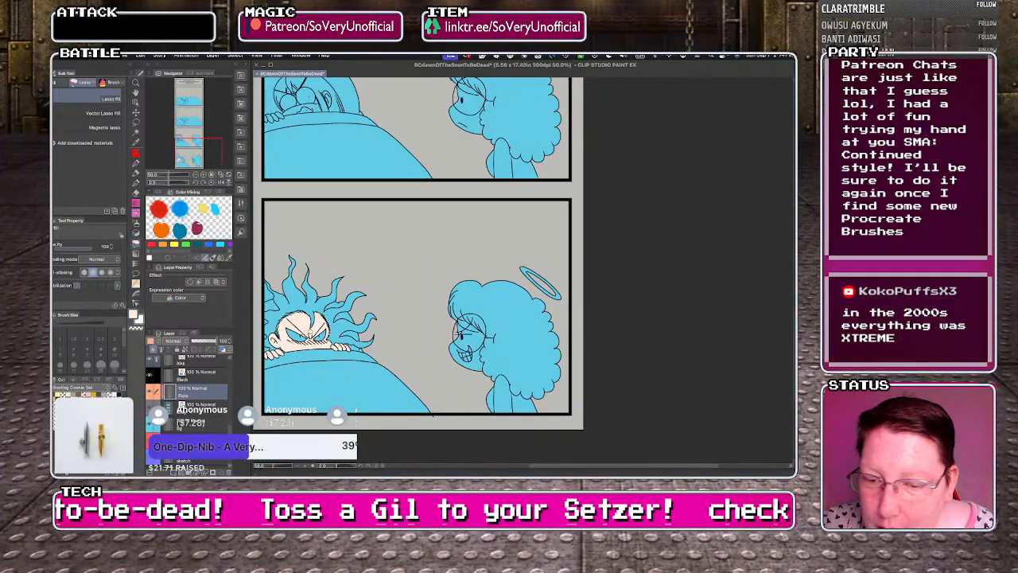
key("g")
scroll(309, 379, "down", 1)
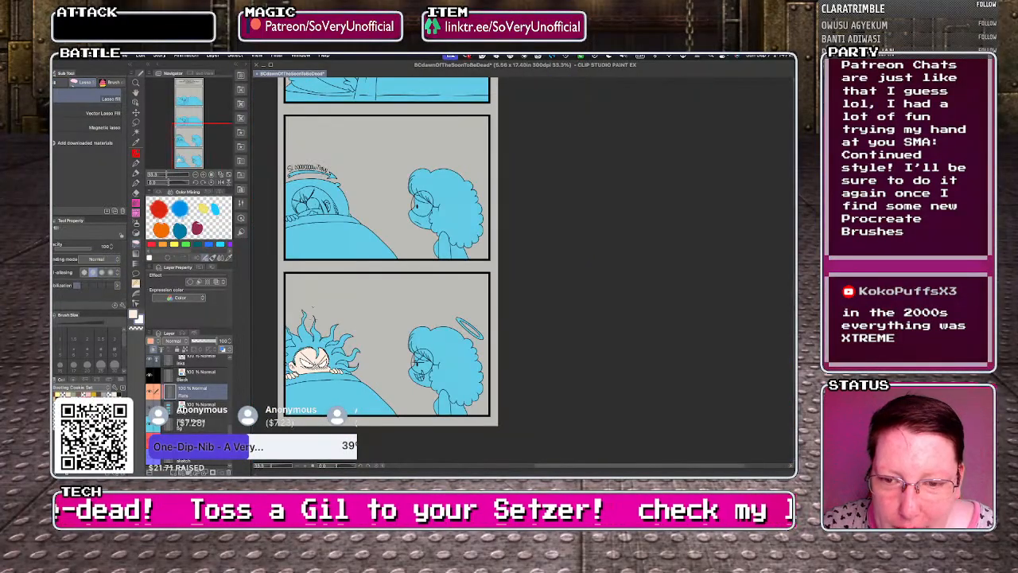
scroll(308, 210, "up", 3)
left_click(336, 217)
left_click(299, 230)
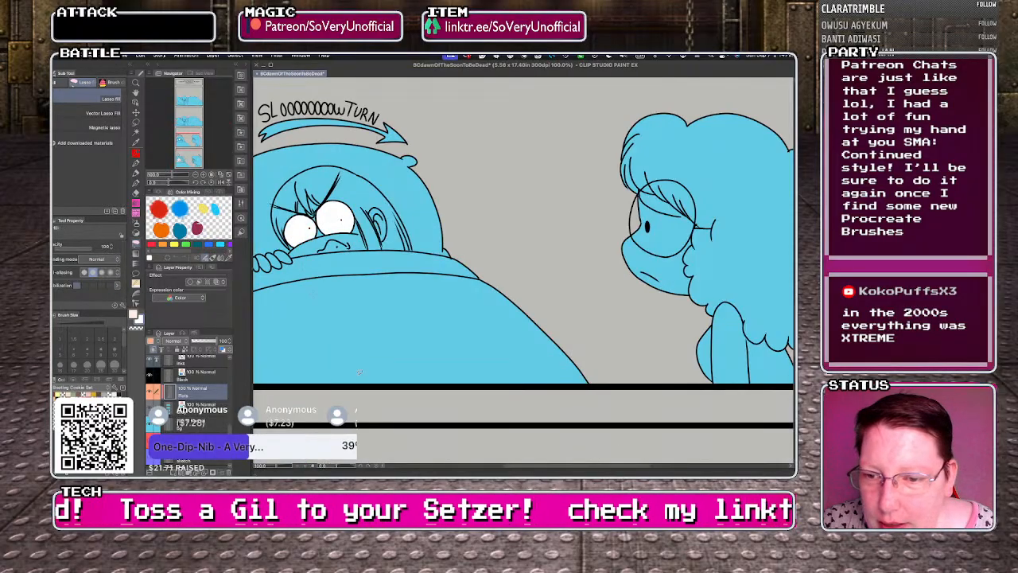
- Fill the hooded character's fingers and lower face in the slow-turn panel with the skin colour
left_click(273, 261)
left_click(261, 263)
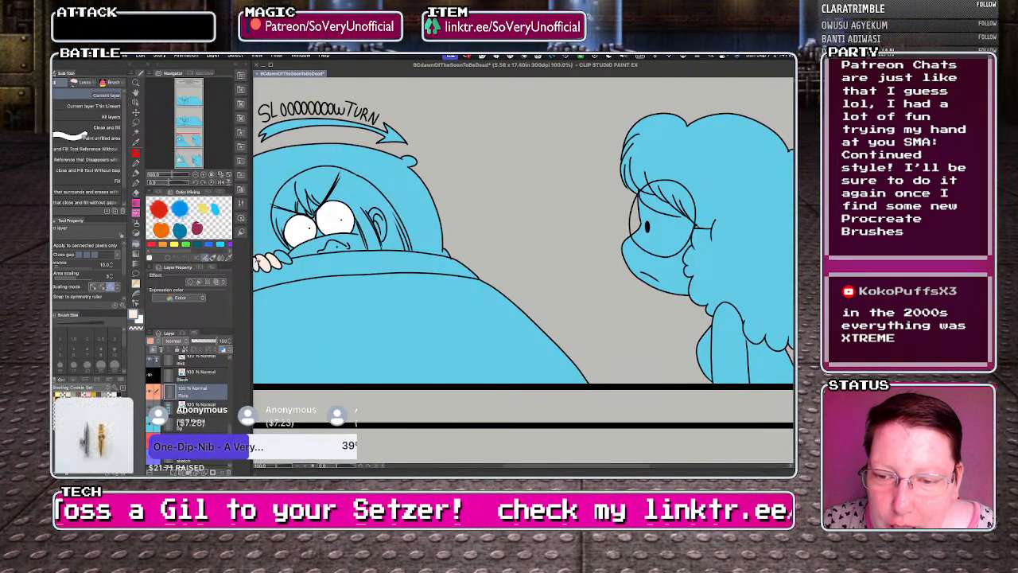
left_click(283, 258)
left_click(314, 245)
left_click(332, 245)
left_click(357, 229)
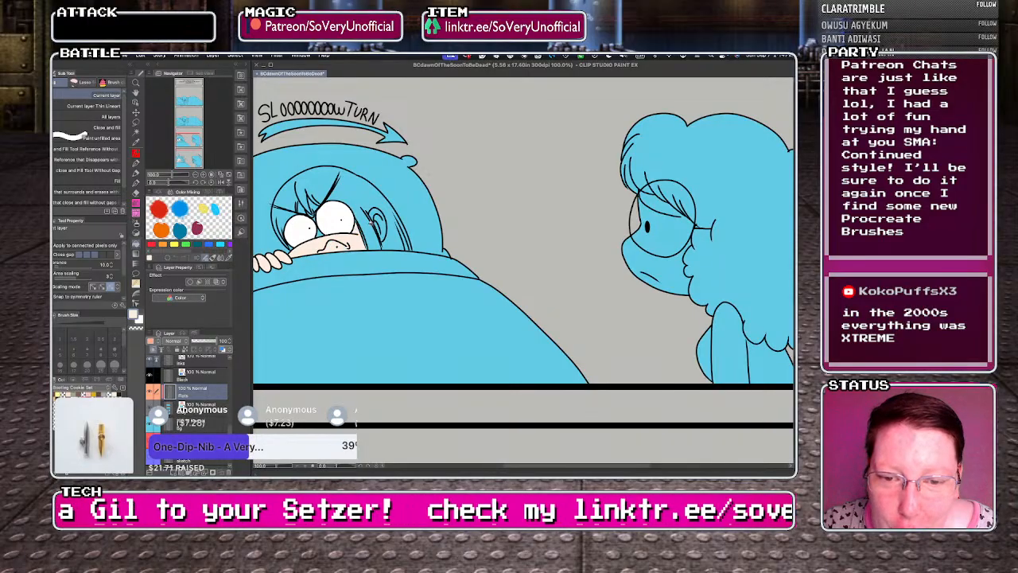
- Fill the hooded character's ear with the skin colour and lasso-fill the gap left inside it
left_click(377, 229)
left_click(376, 214)
key("g")
scroll(367, 226, "up", 4)
mouse_move(373, 216)
left_mouse_down()
mouse_move(390, 247)
mouse_move(372, 213)
left_mouse_up()
scroll(376, 278, "down", 4)
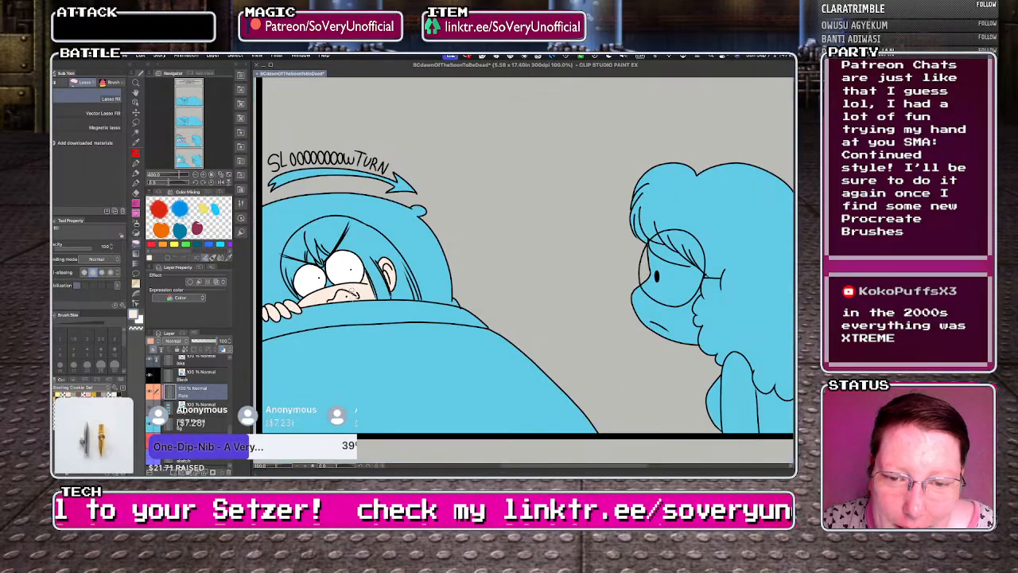
- Fill the skin areas between the hooded character's eyes and bangs, lasso-filling the slivers between hair strands
scroll(320, 271, "up", 4)
key("g")
left_click(331, 272)
left_click(321, 220)
left_click(280, 231)
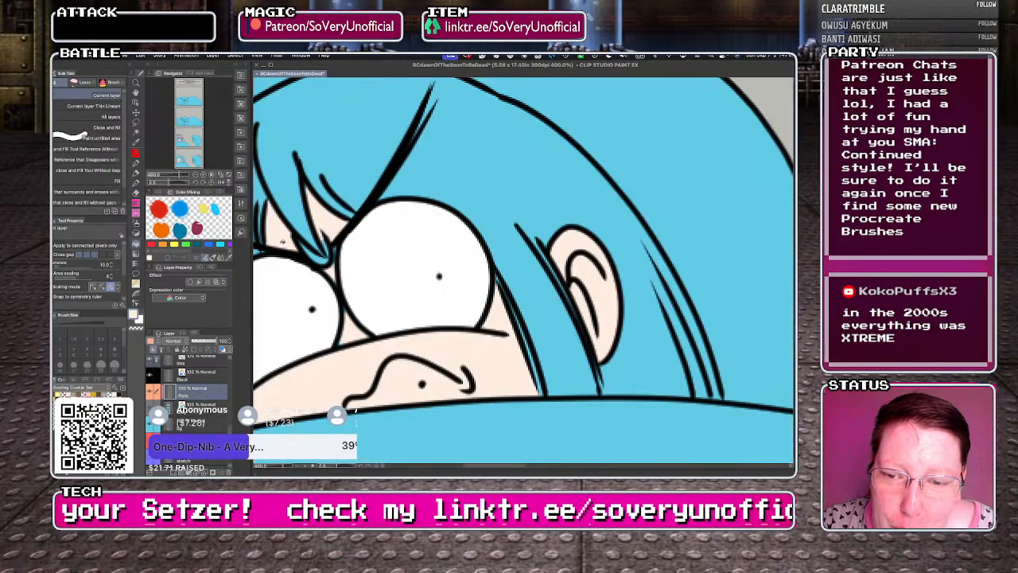
key("g")
mouse_move(294, 236)
left_mouse_down()
mouse_move(319, 253)
mouse_move(312, 245)
left_mouse_up()
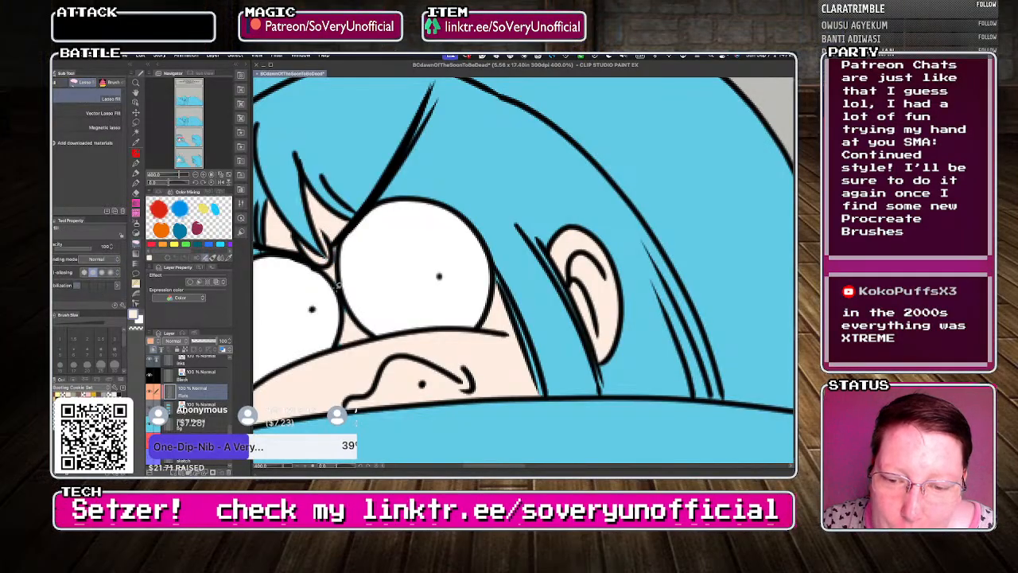
scroll(347, 318, "down", 4)
scroll(318, 360, "up", 2)
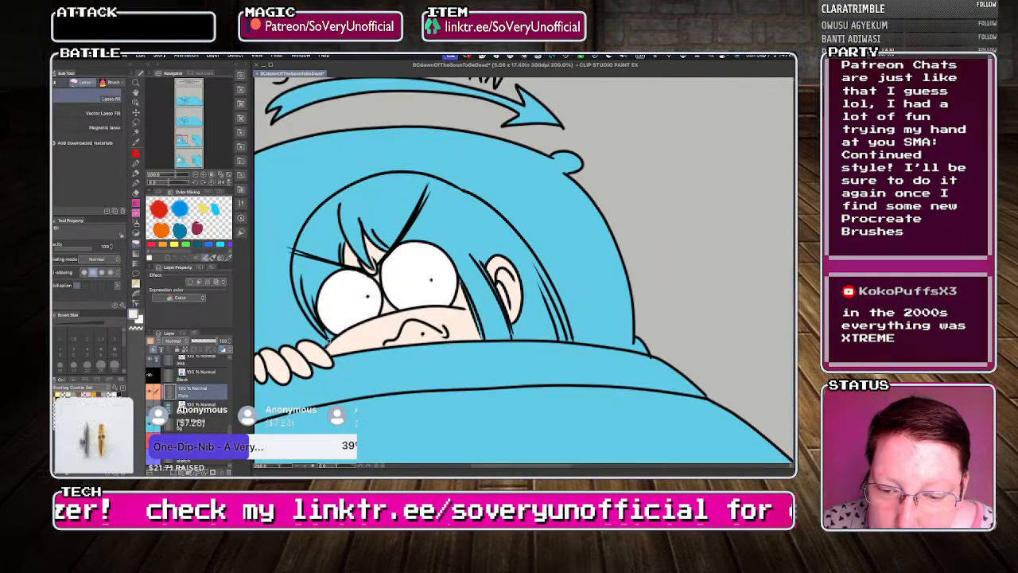
scroll(324, 333, "up", 2)
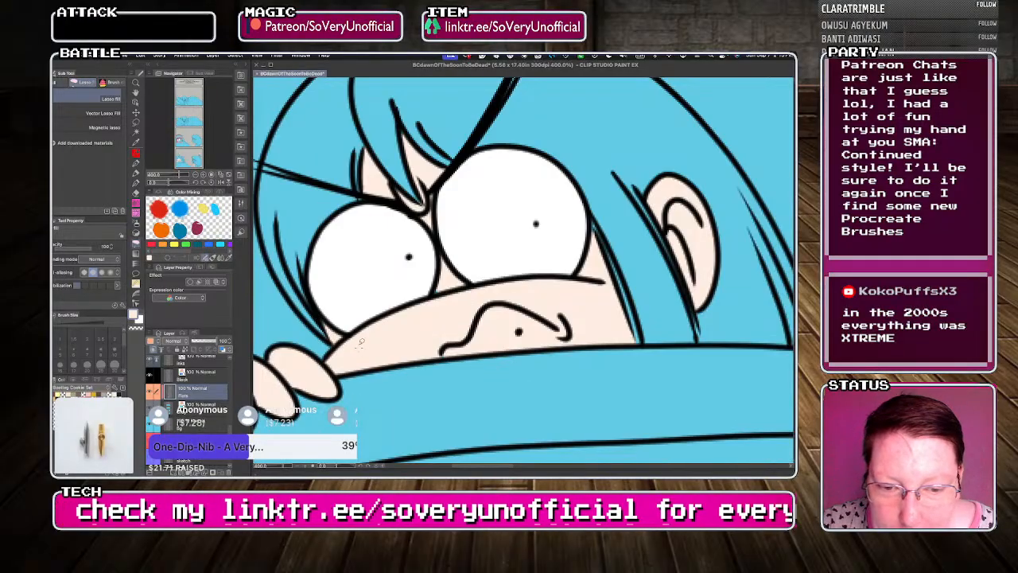
- Fill the face and hand of the character lying in bed in the second panel with the skin colour
scroll(337, 334, "down", 6)
scroll(341, 382, "down", 1)
scroll(379, 277, "up", 3)
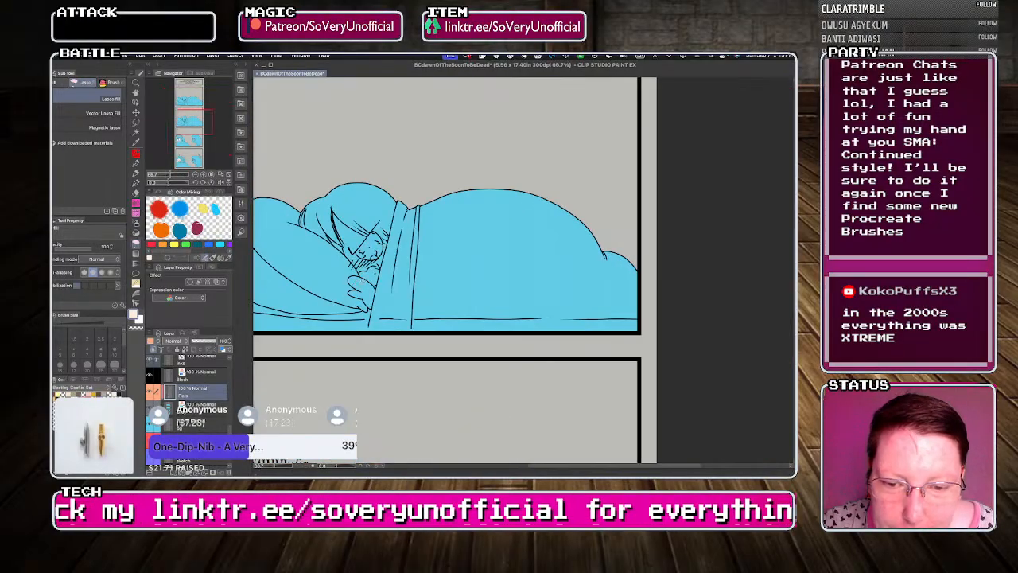
key("g")
left_click(359, 288)
left_click(369, 275)
left_click(377, 261)
left_click(350, 242)
scroll(362, 264, "up", 3)
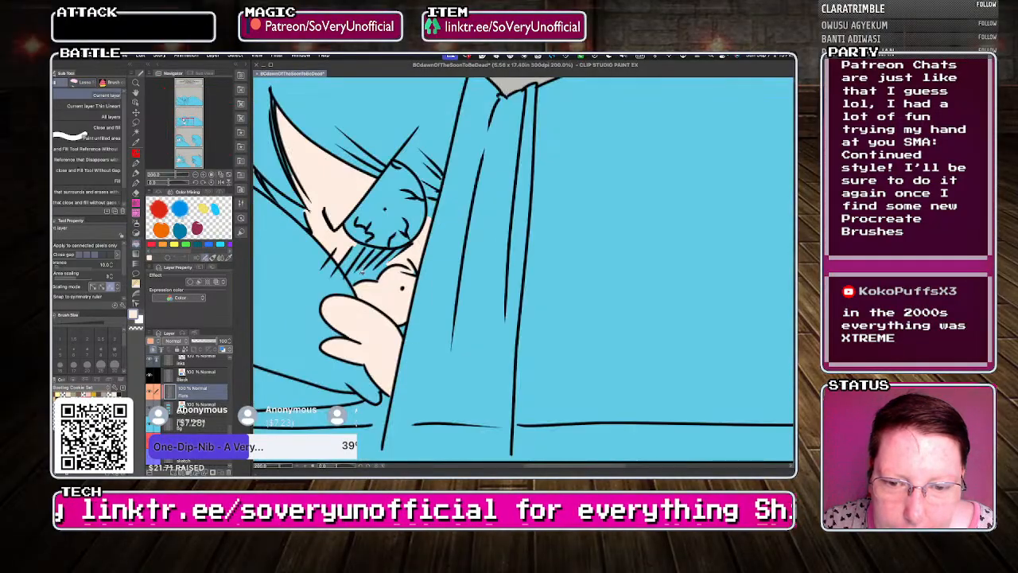
left_click(296, 214)
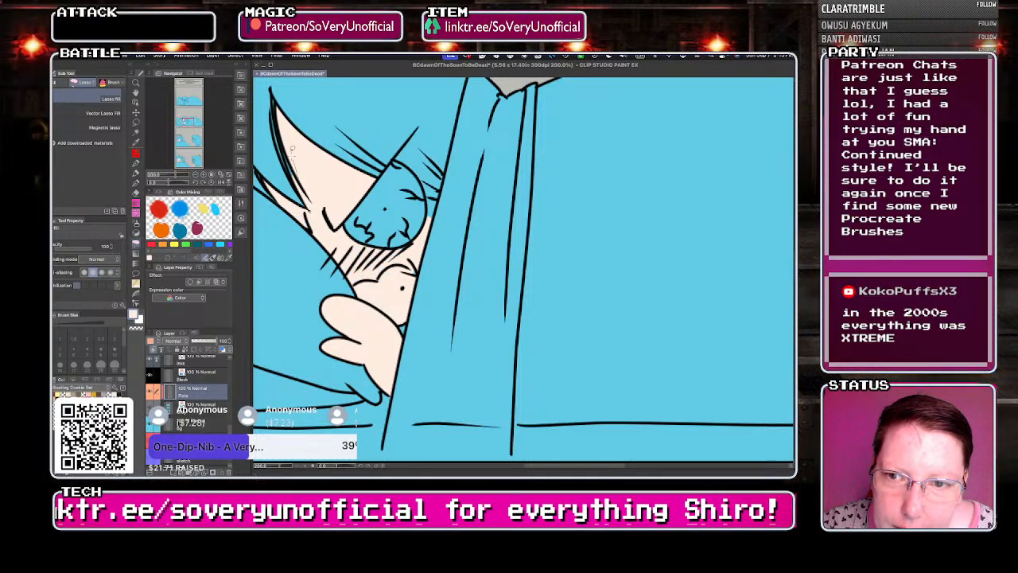
left_click(431, 209)
key("g")
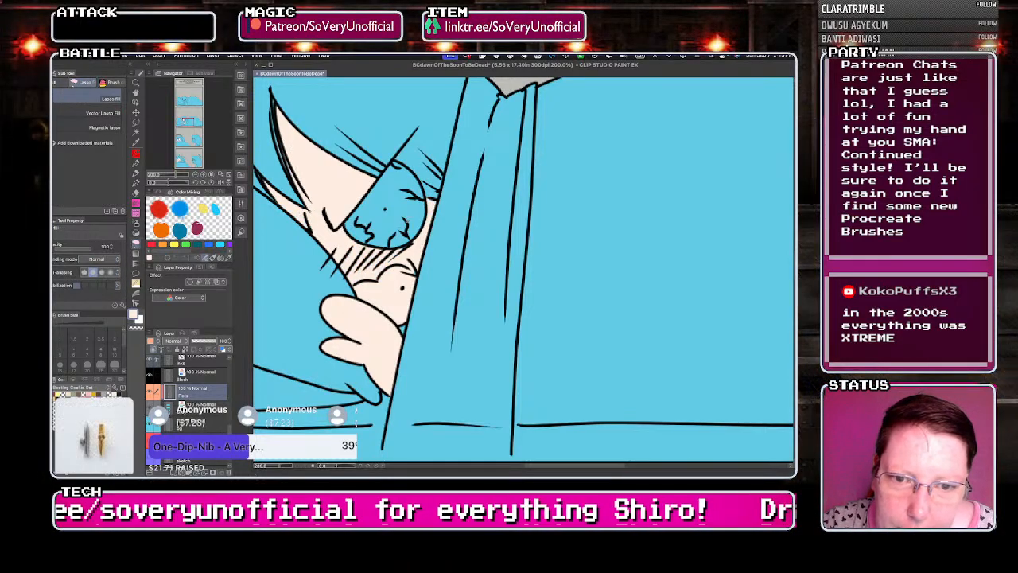
- Fill the main area of the bedridden character's bulging eye in the second panel with white
key("x")
key("g")
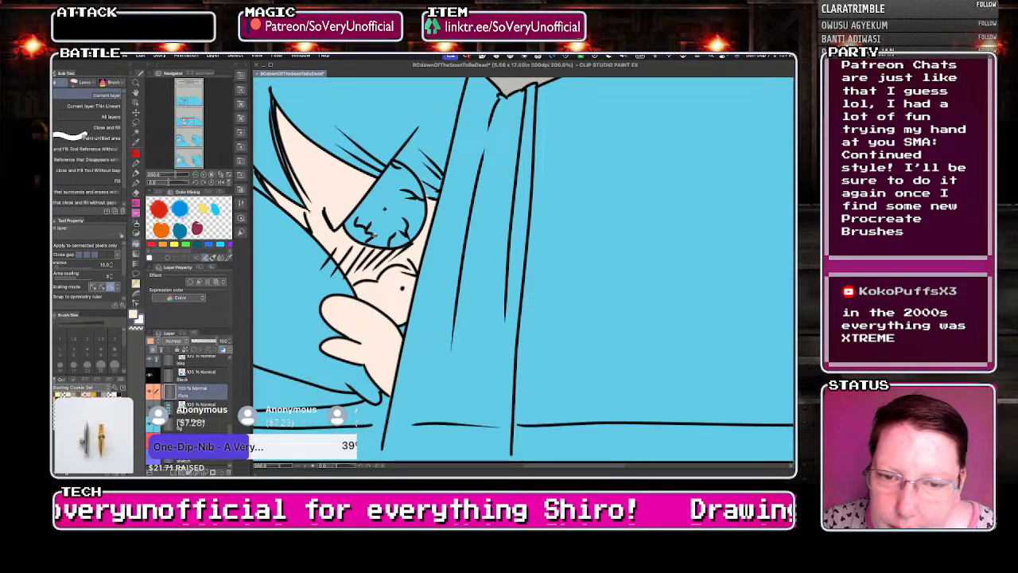
left_click(382, 221)
key("g")
left_click(195, 372)
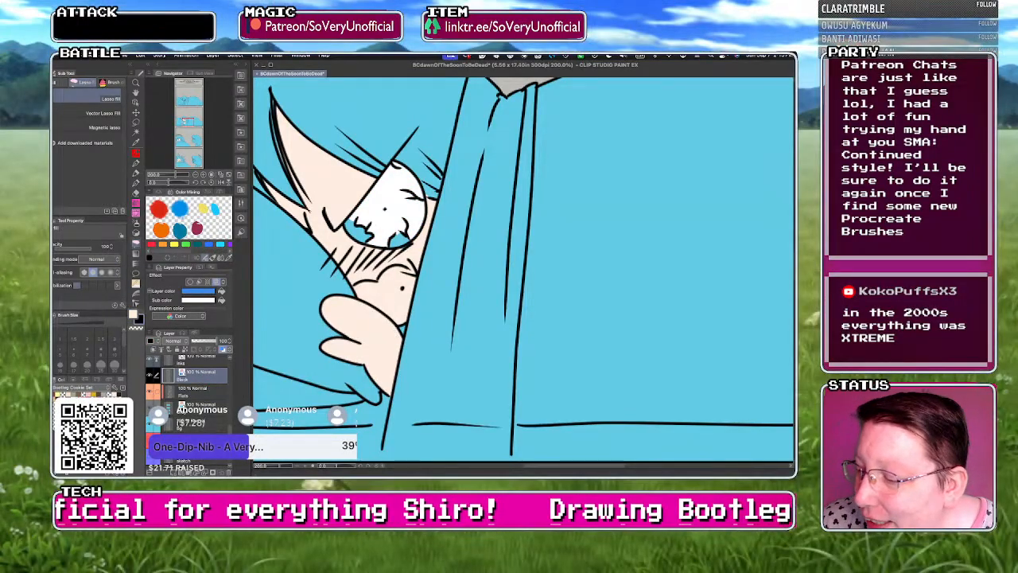
key("g")
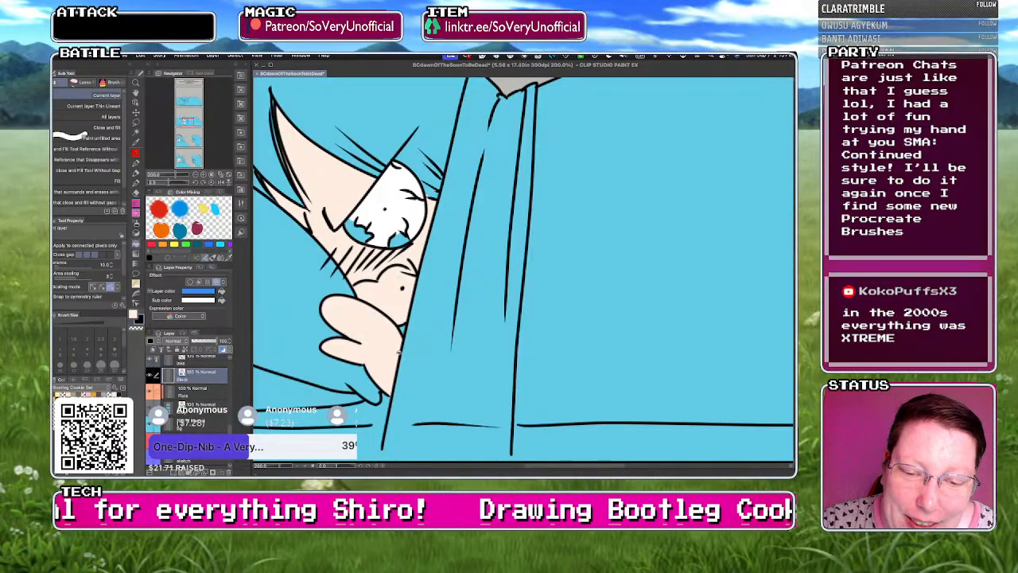
key("g")
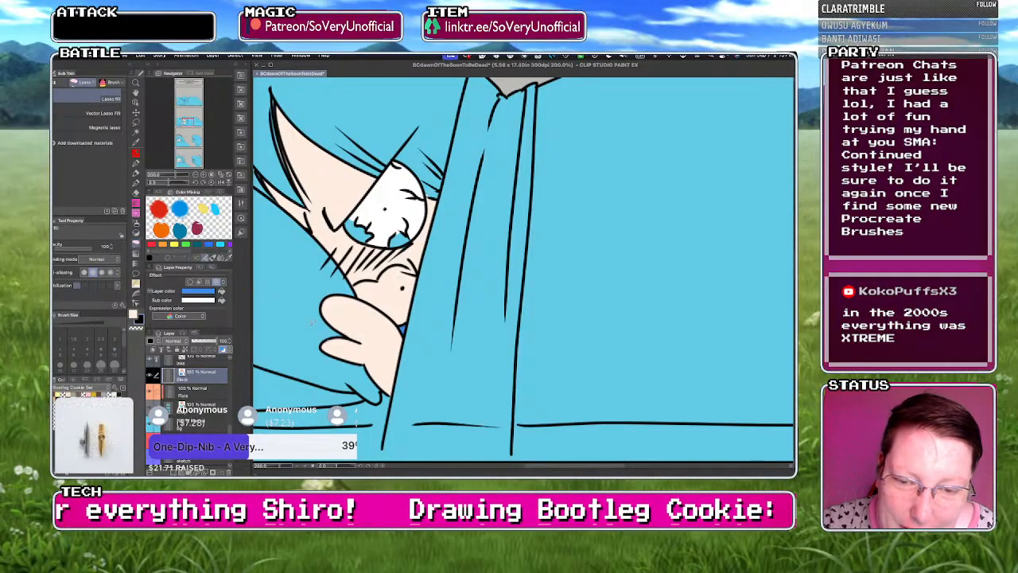
left_click(193, 357)
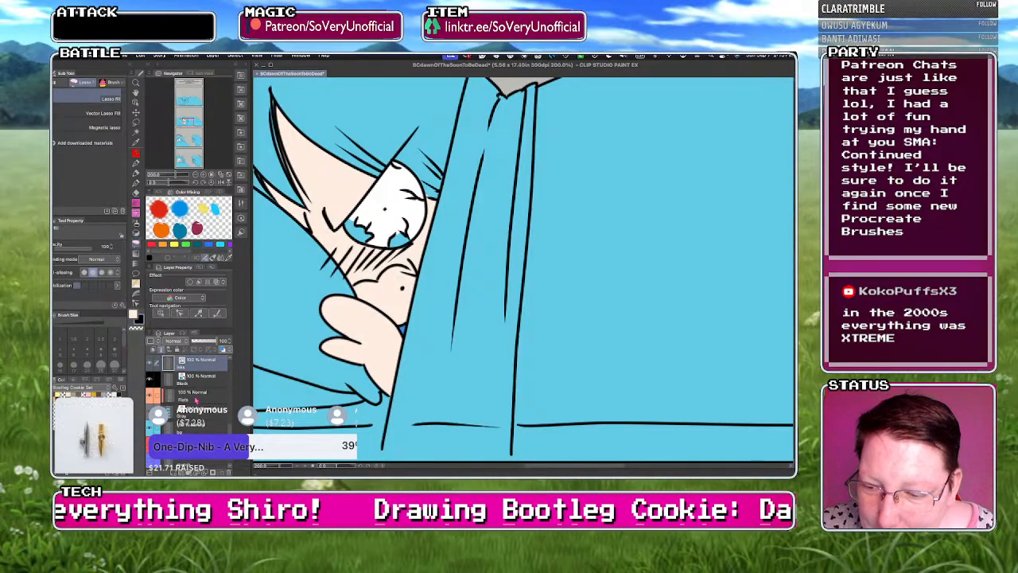
- On the Flats layer, sample the eye's white and fill the remaining sections enclosed by the eye's veins
left_click(197, 399)
left_click(385, 222, "alt")
key("g")
left_click(401, 238)
left_click(361, 237)
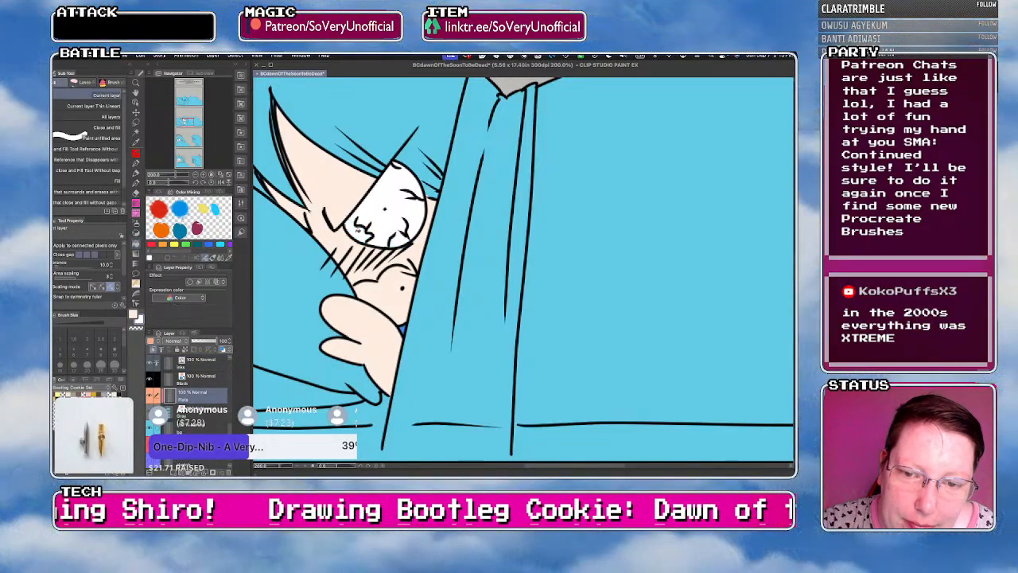
key("g")
key("c")
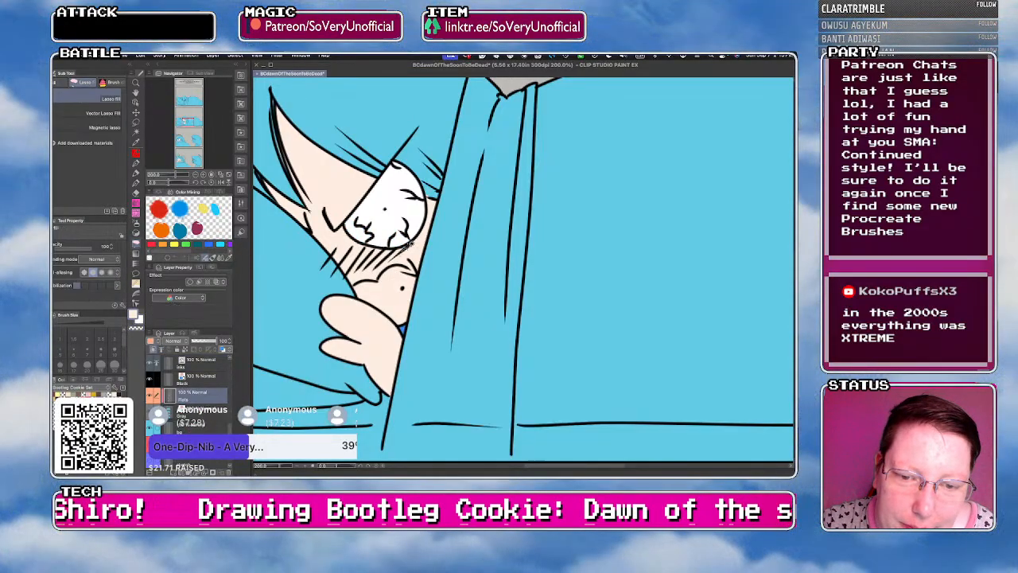
- Fill the face and hand of the sleeping character in the first panel with the skin colour
scroll(334, 343, "down", 4)
scroll(311, 343, "down", 2)
scroll(334, 229, "up", 4)
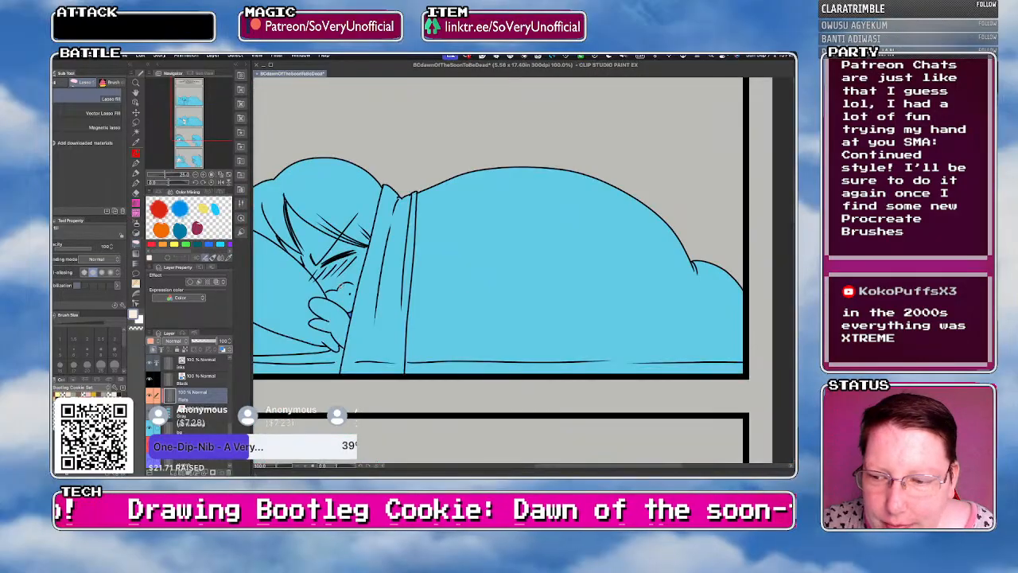
key("g")
left_click(332, 317)
left_click(342, 269)
left_click(311, 238)
left_click(330, 268)
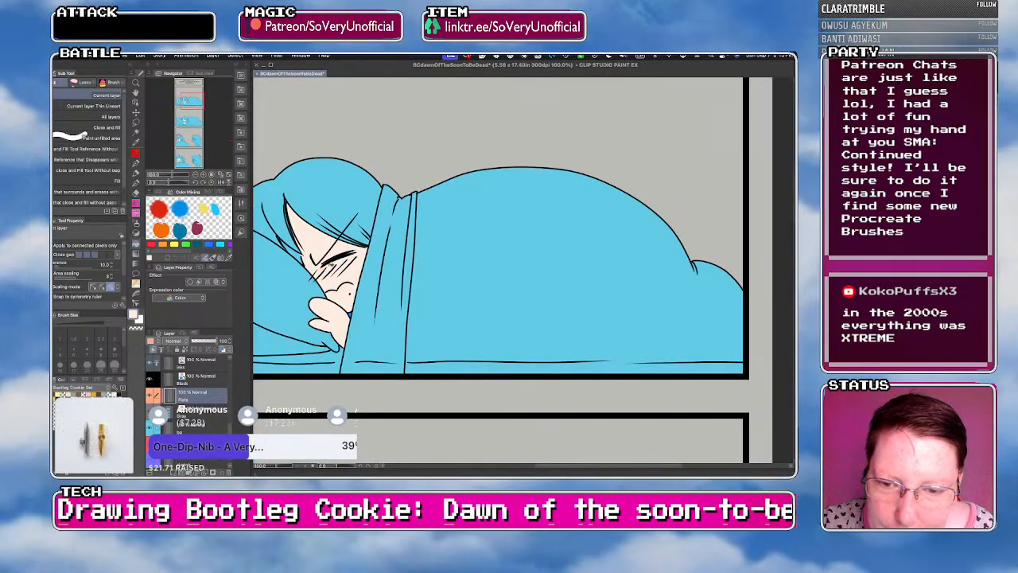
left_click(290, 252)
- Lasso-fill the thin gaps between the hair strands beside the sleeping character's face in the first panel with skin colour
key("g")
scroll(293, 234, "up", 2)
left_click_drag(304, 240, 289, 210)
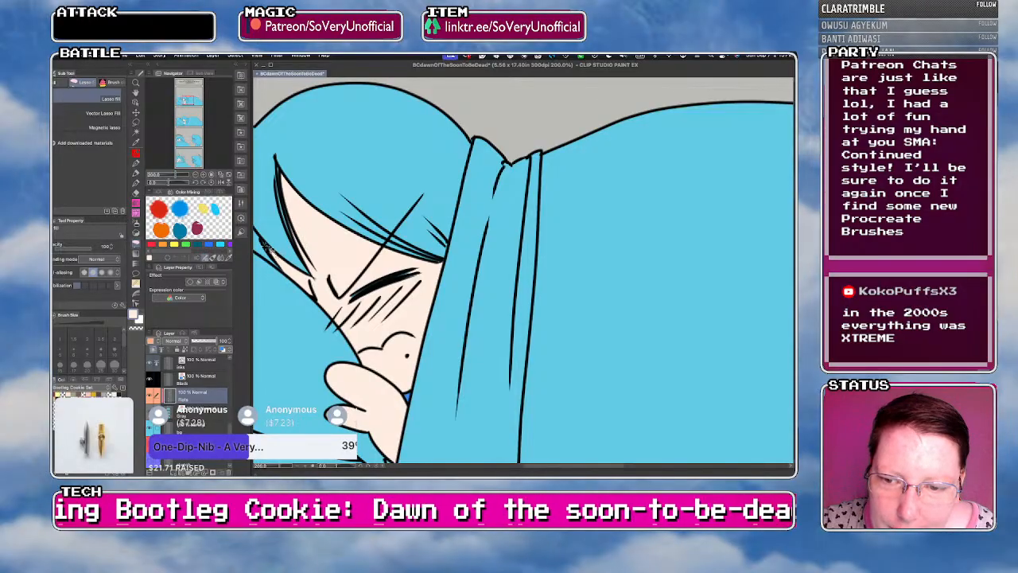
scroll(343, 253, "down", 3)
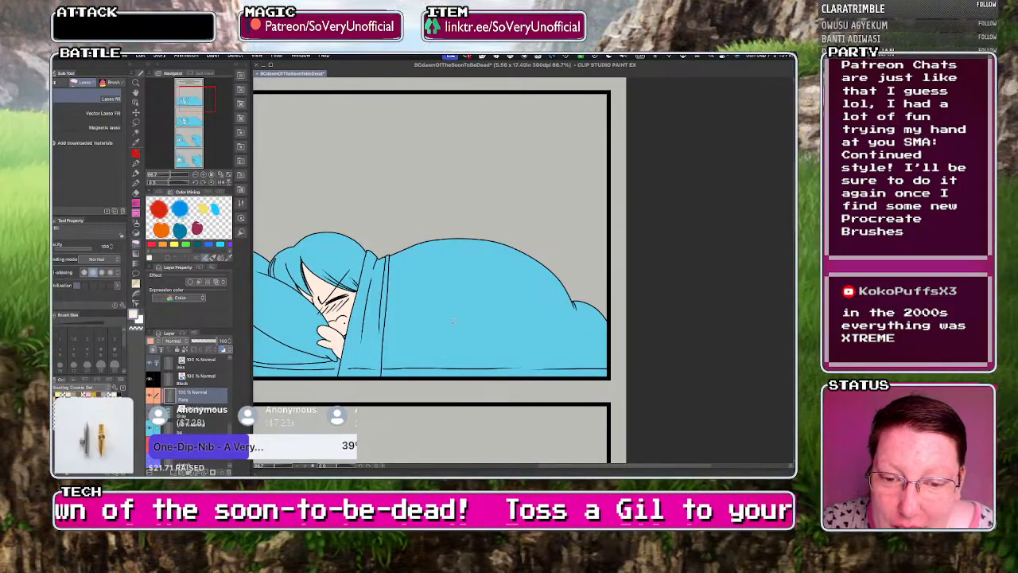
- Select the layer below Flats and toggle its layer colour off and back on to check the underlying fill across the strip
left_click(211, 416)
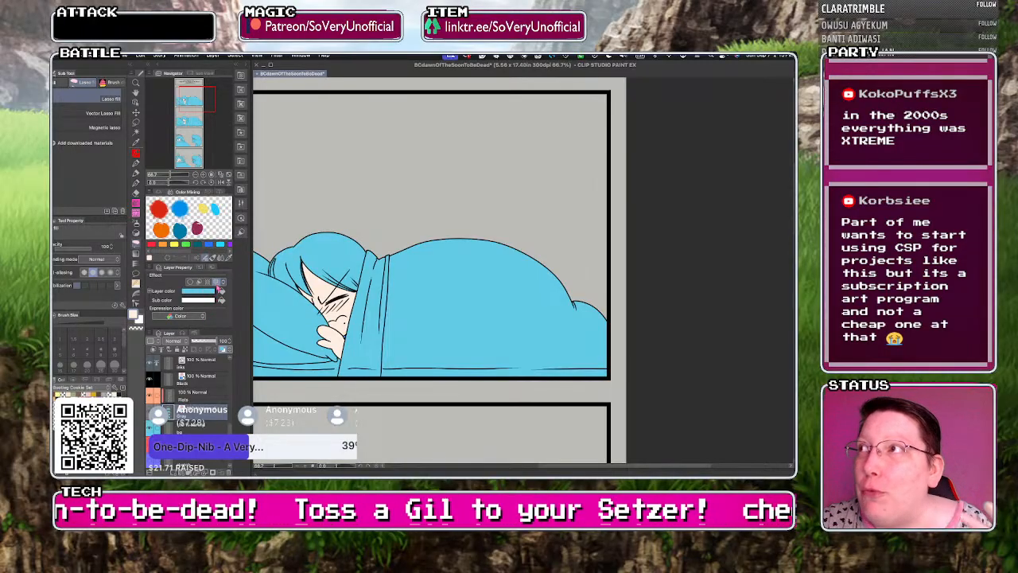
left_click(216, 284)
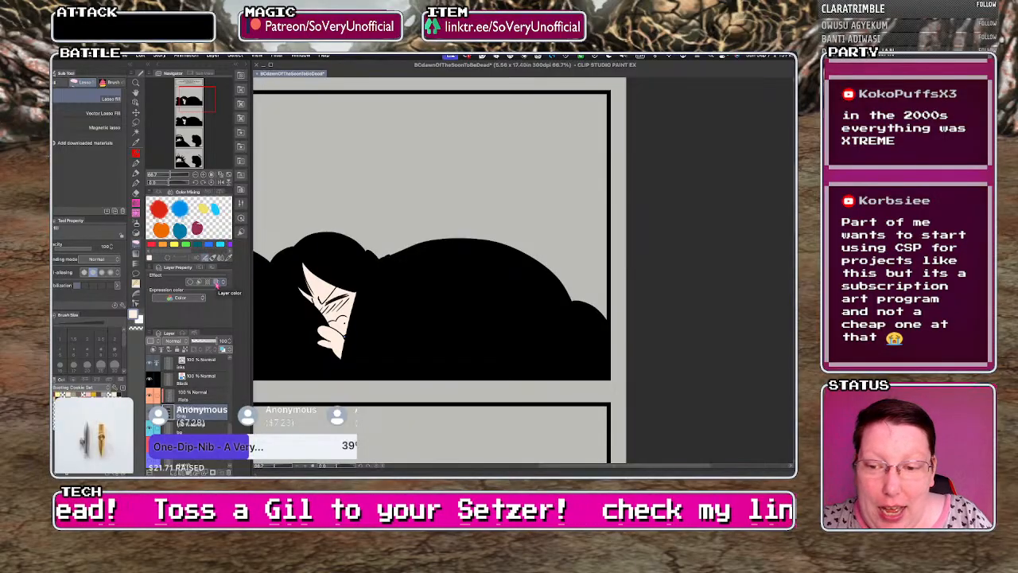
scroll(271, 291, "down", 3)
left_click(213, 284)
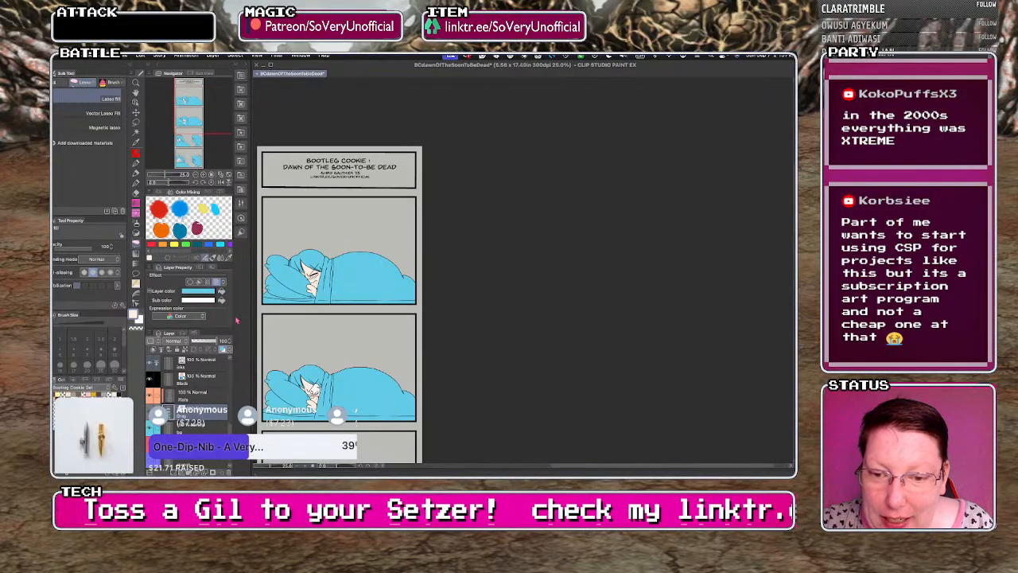
- Examine the skin and white fills up close around the hair strands and across every panel of the strip
key("ctrl+alt+0")
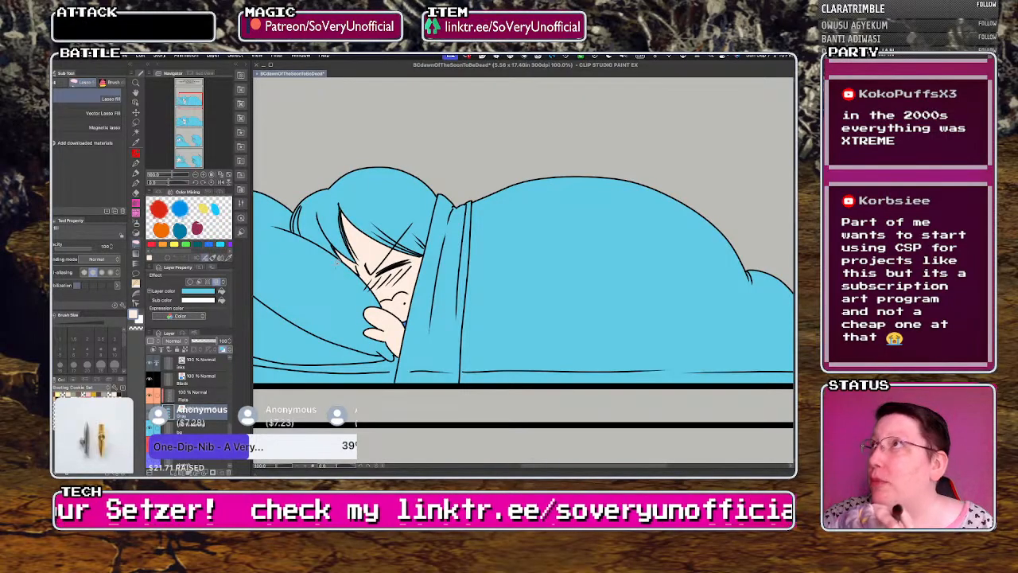
scroll(340, 261, "up", 10)
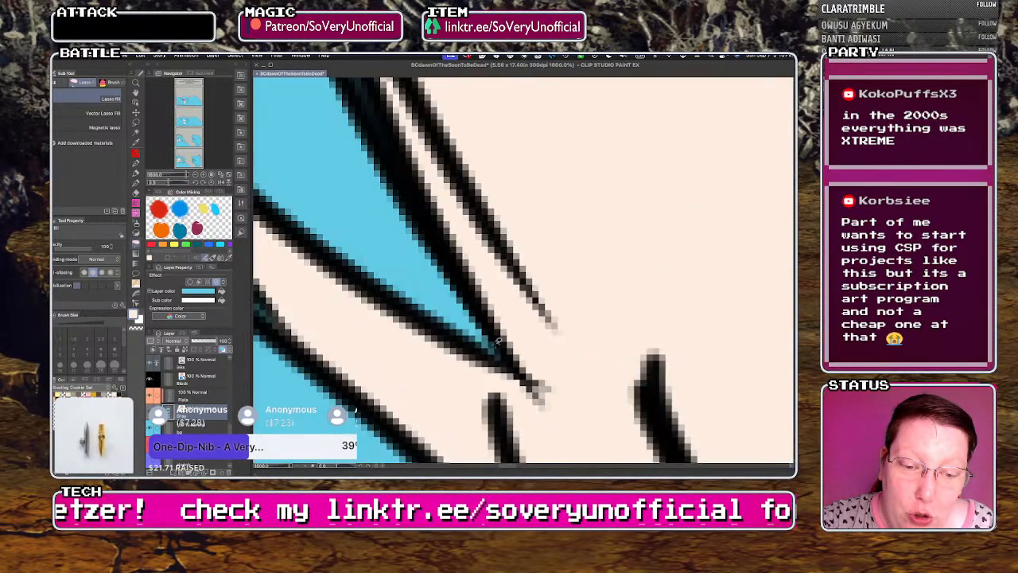
scroll(495, 337, "down", 9)
scroll(489, 318, "up", 7)
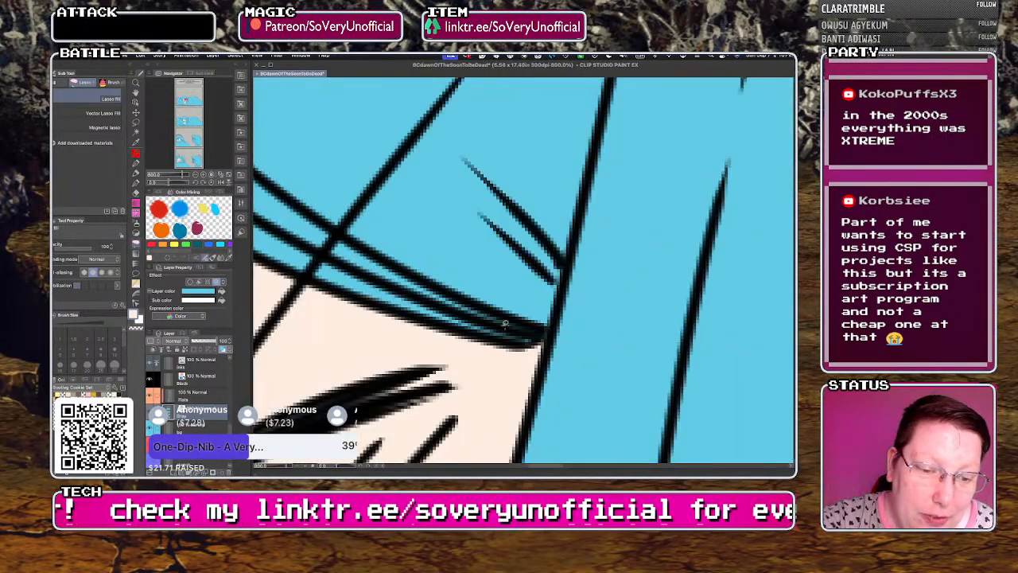
scroll(508, 338, "down", 7)
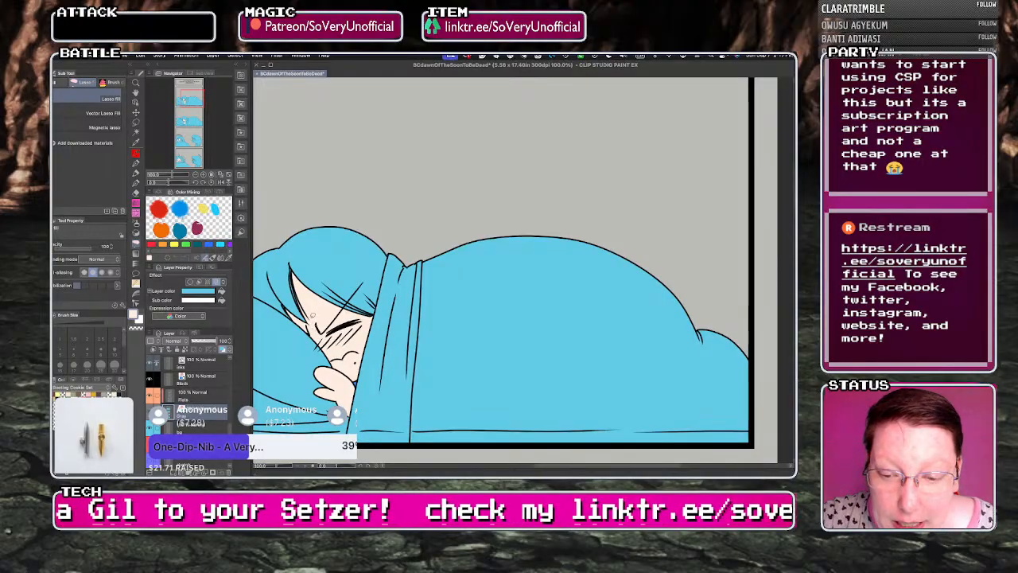
scroll(315, 299, "down", 6)
scroll(303, 368, "up", 4)
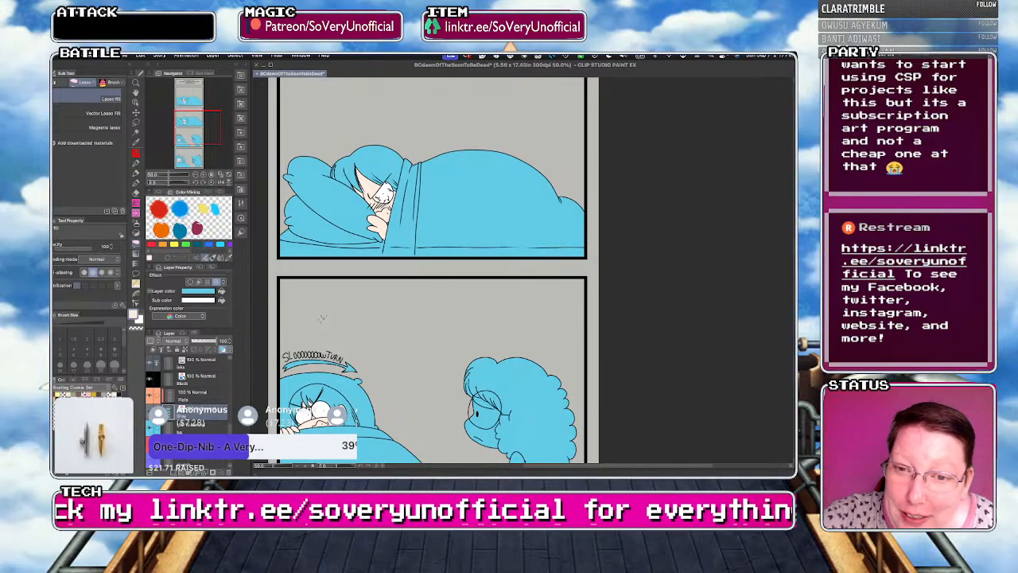
scroll(322, 318, "down", 6)
scroll(359, 382, "up", 2)
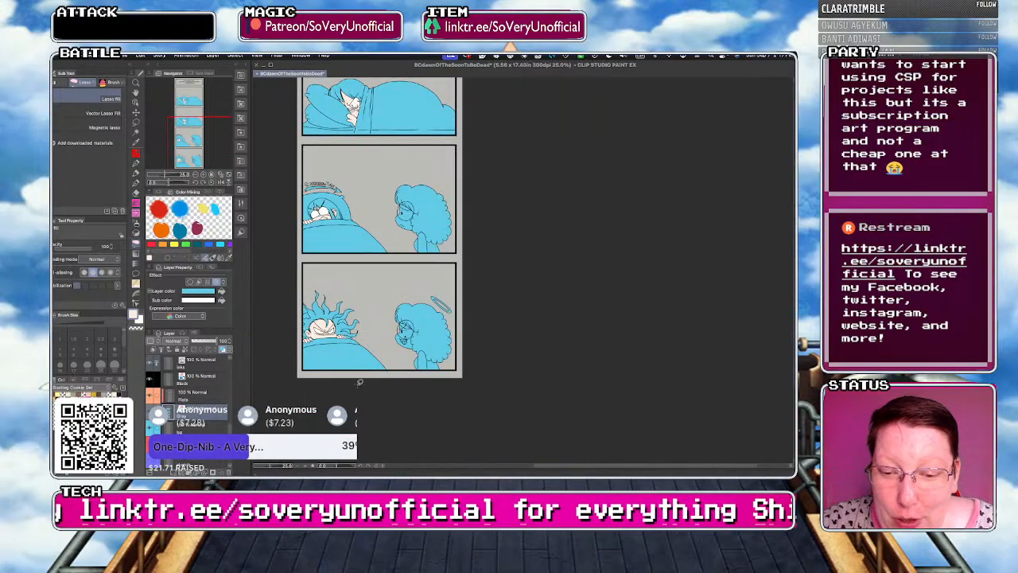
scroll(359, 382, "down", 4)
scroll(294, 269, "up", 4)
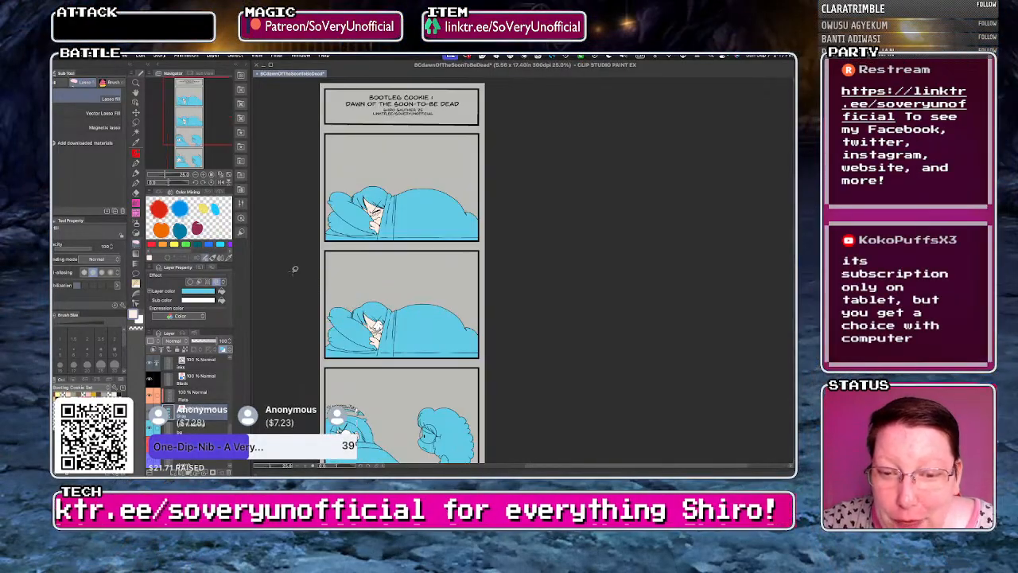
- Choose the reddish-brown swatch and fill the sleeping character's hair in the first panel on the Flats layer
left_click(89, 413)
scroll(361, 183, "up", 4)
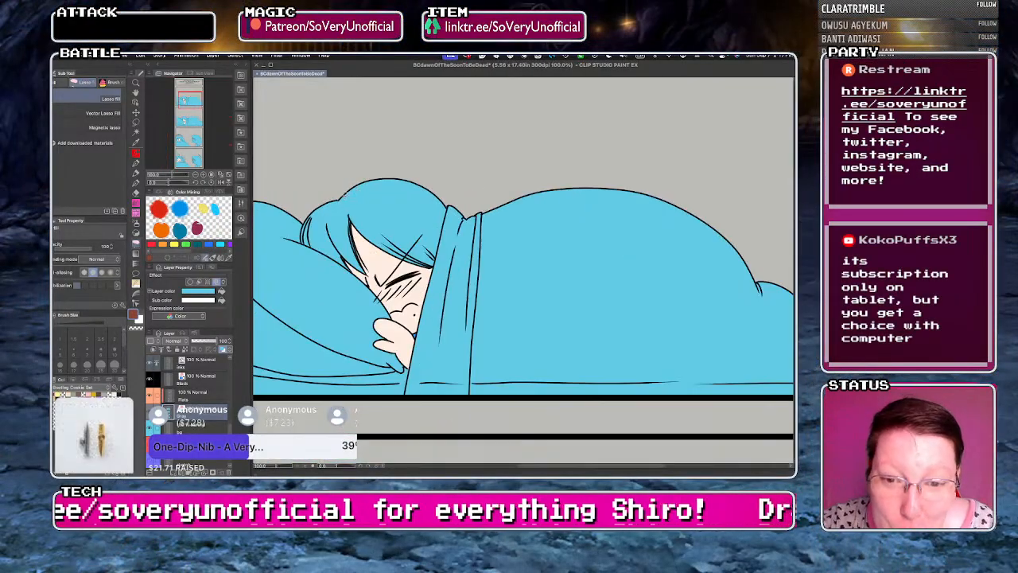
left_click(196, 399)
key("g")
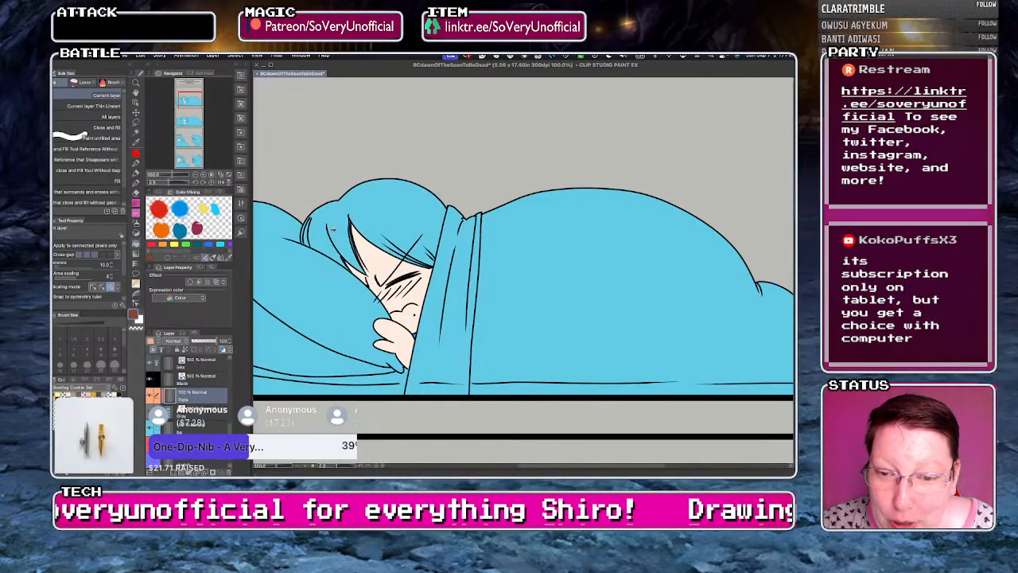
left_click(345, 229)
- Lasso-fill the thin gaps between the hair strands beside the first-panel face, resampling the skin and brown colours
key("u")
scroll(347, 241, "up", 4)
mouse_move(342, 233)
left_mouse_down()
mouse_move(373, 273)
mouse_move(342, 189)
left_mouse_up()
mouse_move(347, 183)
left_mouse_down()
mouse_move(377, 286)
mouse_move(349, 165)
mouse_move(368, 176)
left_mouse_up()
left_click(377, 199, "alt")
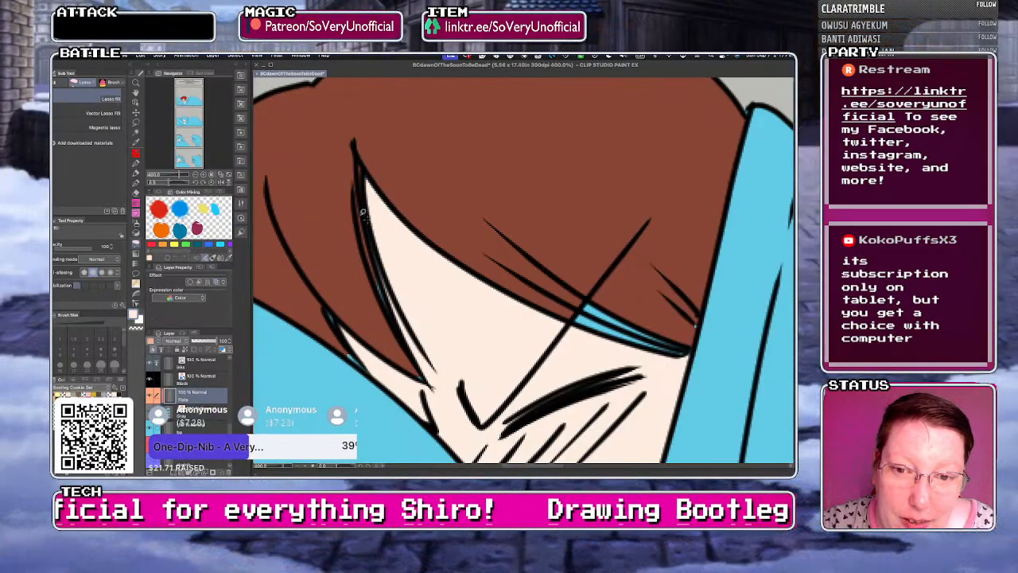
left_click(334, 209, "alt")
left_click_drag(342, 260, 340, 256)
mouse_move(328, 318)
left_mouse_down()
mouse_move(364, 367)
mouse_move(325, 307)
left_mouse_up()
scroll(391, 320, "down", 5)
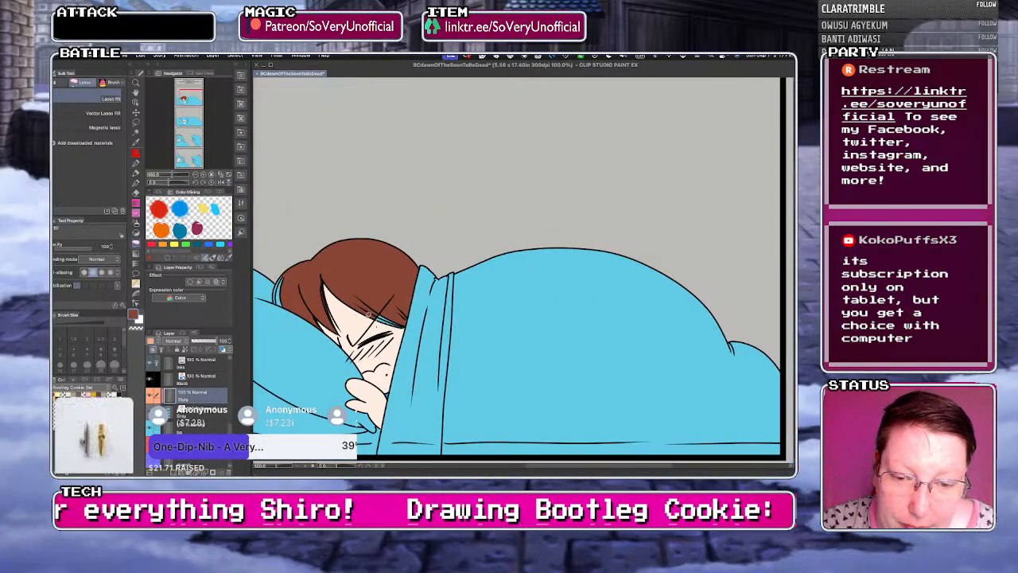
- Lasso-fill the unfilled slivers between the fringe lines above the first-panel eye with brown
scroll(391, 319, "up", 5)
mouse_move(391, 318)
left_mouse_down()
mouse_move(509, 352)
mouse_move(525, 322)
left_mouse_up()
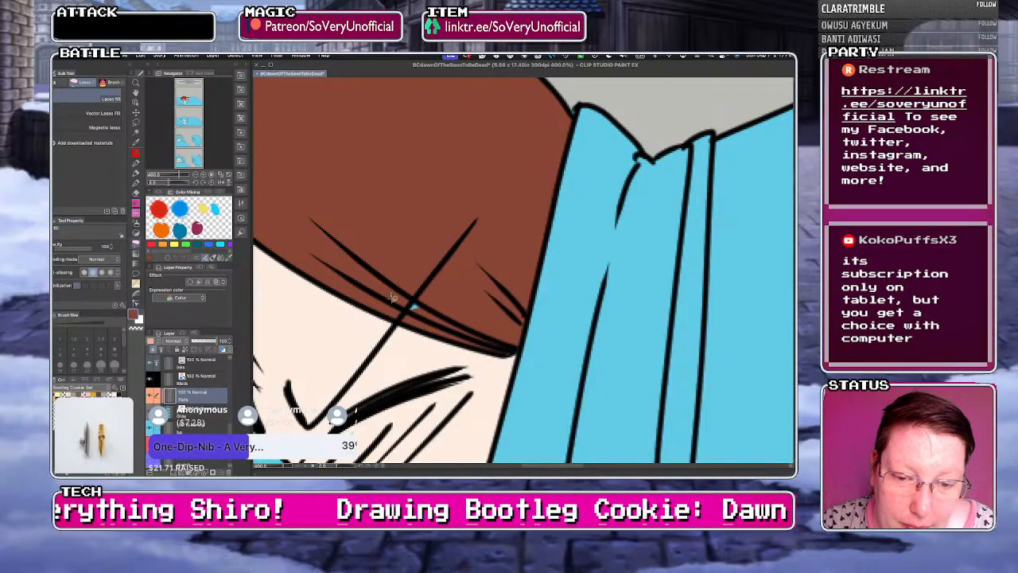
scroll(395, 298, "down", 3)
scroll(319, 292, "down", 3)
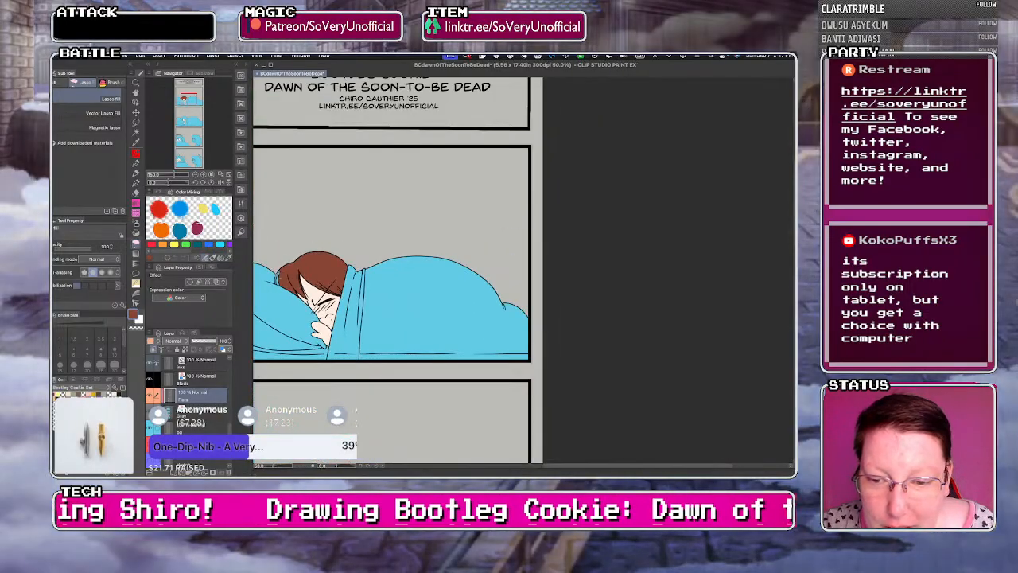
- Fill the narrow strands at the back of the head in the first panel with brown
scroll(320, 293, "up", 4)
key("g")
key("m")
scroll(290, 257, "up", 5)
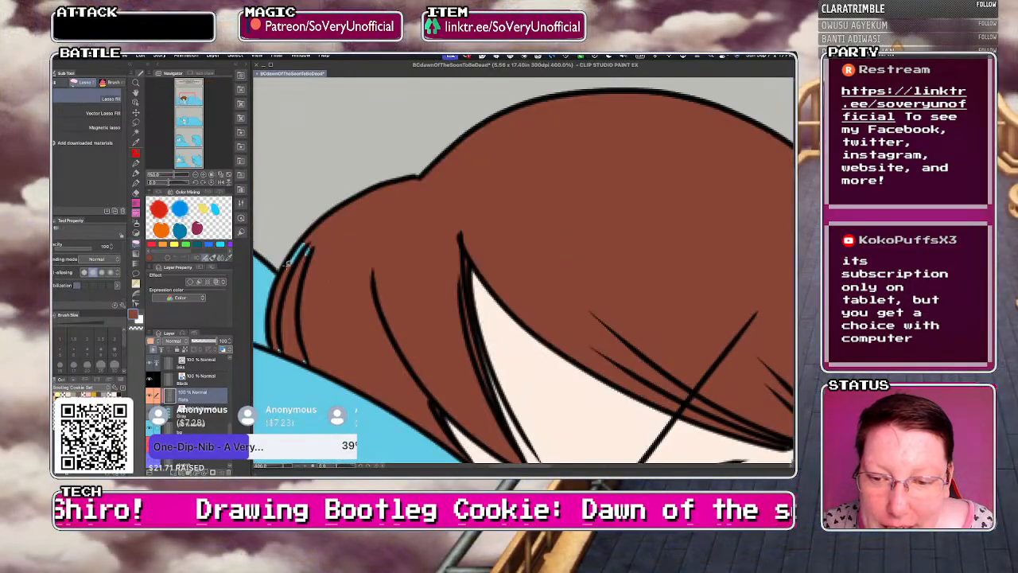
scroll(279, 304, "down", 2)
scroll(284, 302, "down", 5)
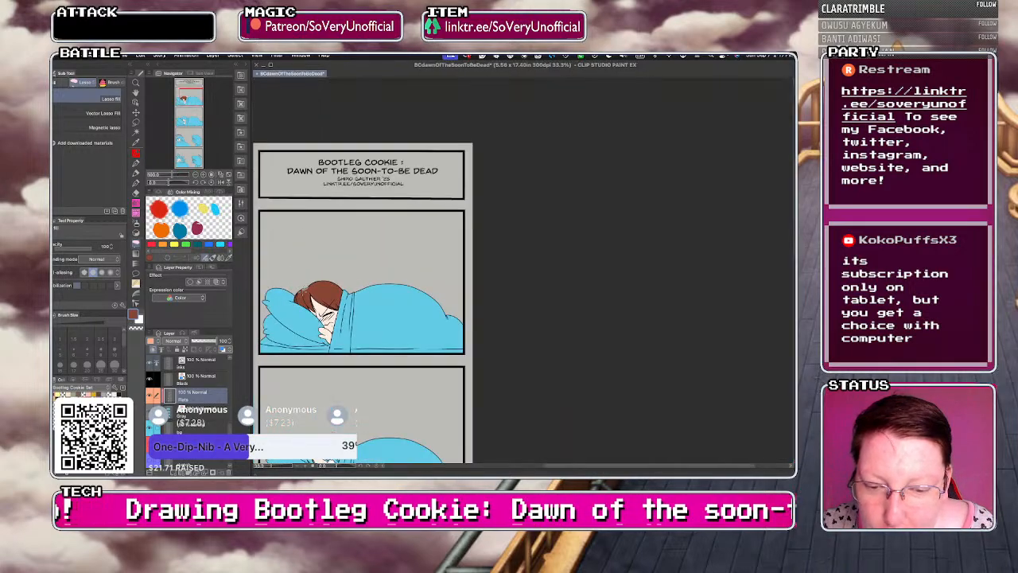
- Fill the character's hair in the second panel with brown, including the thin gaps between the strands beside the face
scroll(285, 302, "up", 3)
key("g")
key("m")
scroll(284, 374, "up", 2)
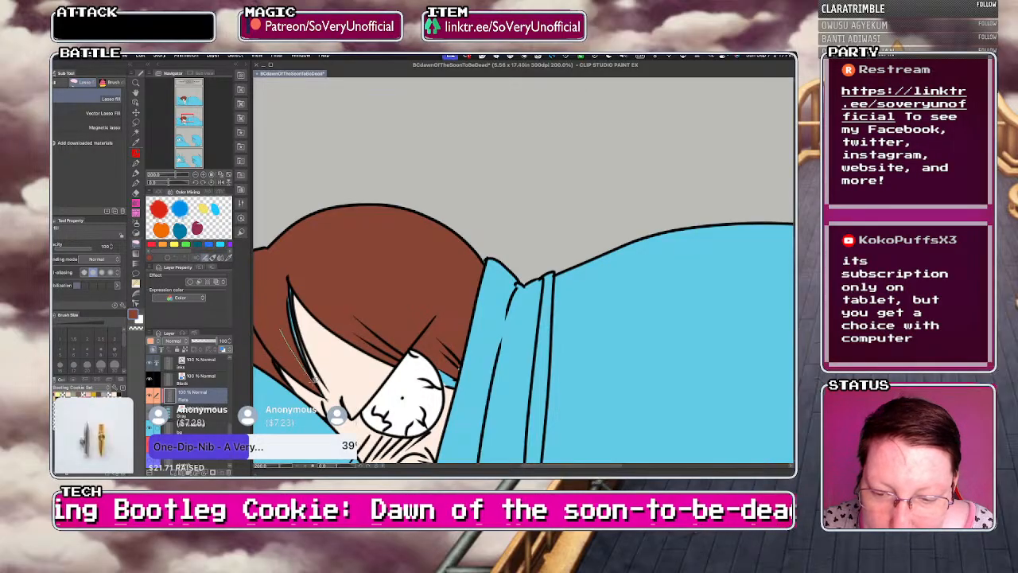
mouse_move(318, 383)
left_mouse_down()
mouse_move(296, 328)
mouse_move(315, 376)
left_mouse_up()
mouse_move(288, 283)
left_mouse_down()
mouse_move(292, 316)
mouse_move(287, 280)
left_mouse_up()
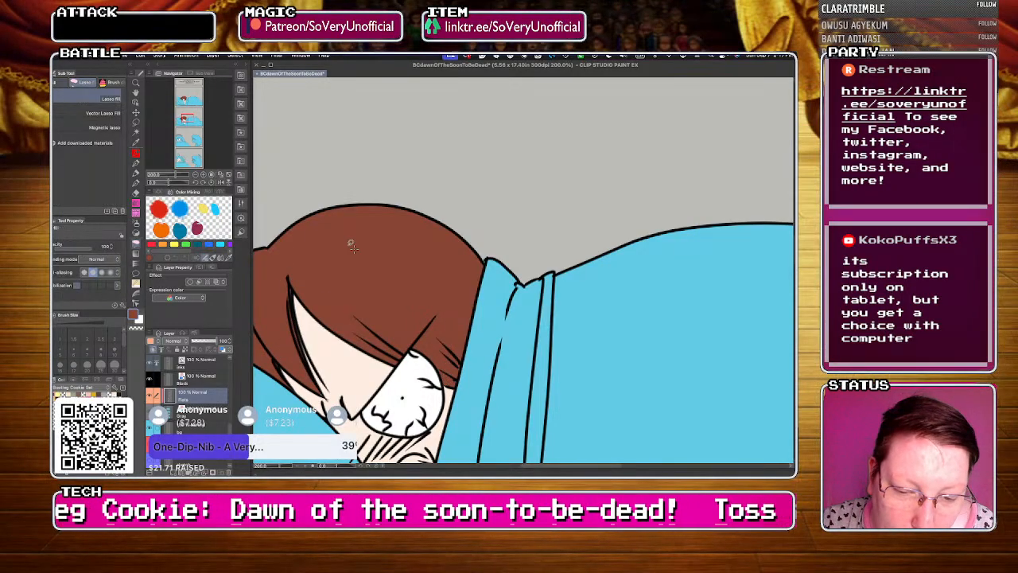
- Fill the remaining strands at the back of the head in the second panel with brown
scroll(301, 247, "down", 2)
scroll(288, 308, "up", 2)
scroll(324, 319, "down", 2)
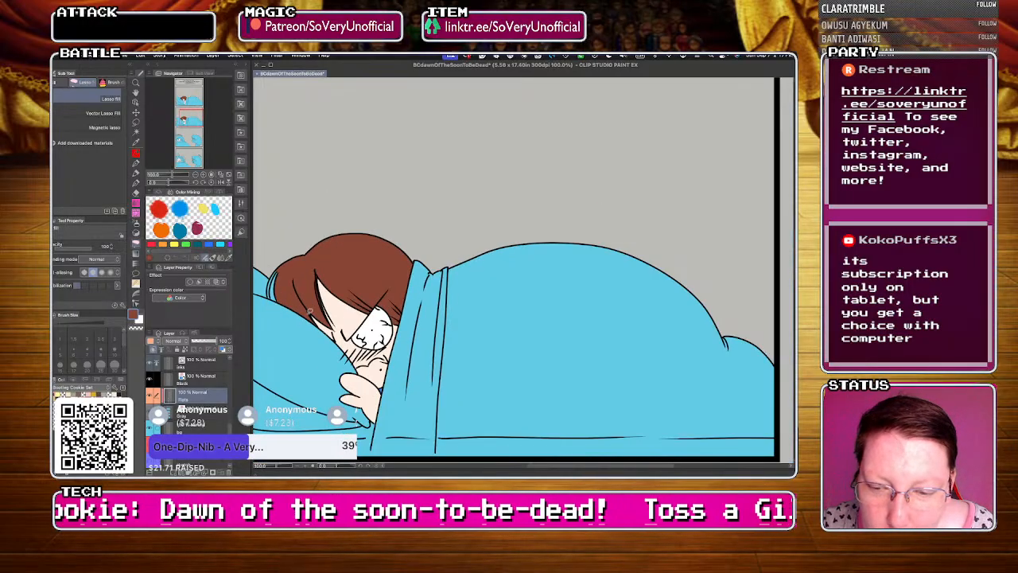
scroll(276, 300, "up", 2)
key("g")
left_click(275, 301)
key("g")
left_click_drag(288, 267, 287, 268)
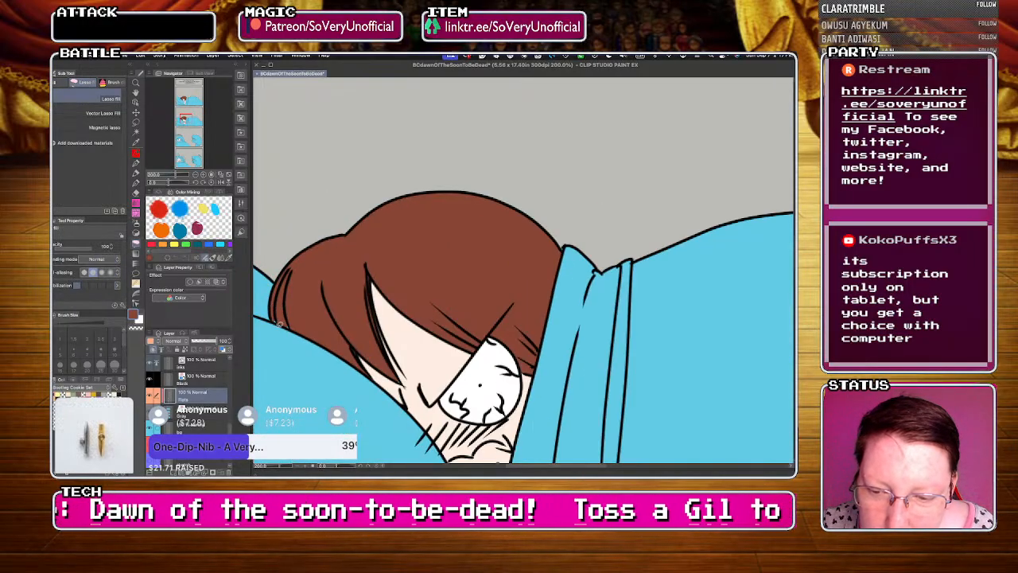
left_click_drag(279, 323, 276, 321)
scroll(275, 290, "down", 3)
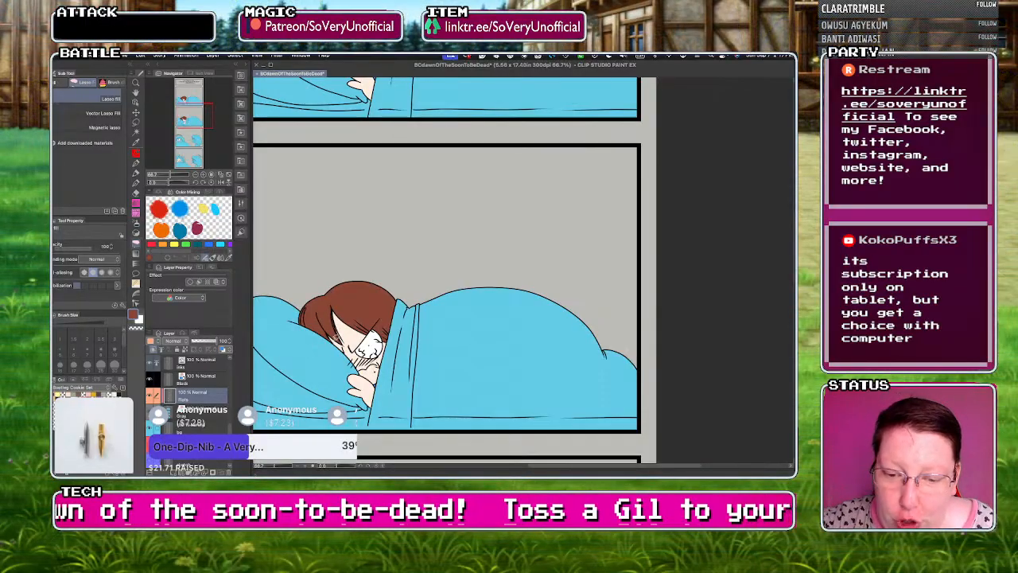
- Fill the hair around the ear of the hooded character in the third panel with brown, including the gaps between strands
scroll(293, 288, "down", 4)
scroll(318, 354, "up", 7)
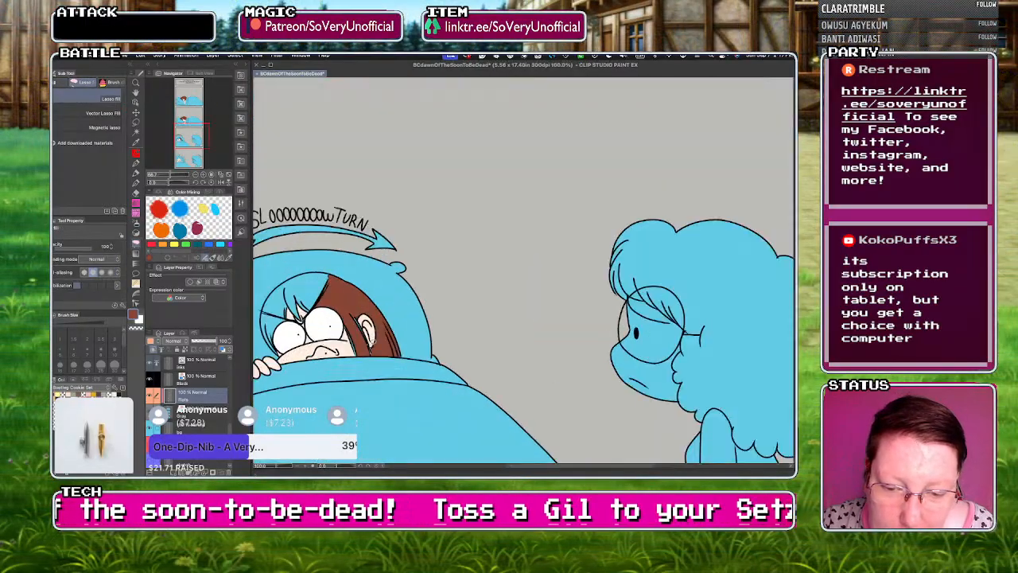
left_click_drag(373, 352, 368, 347)
mouse_move(353, 312)
left_mouse_down()
mouse_move(331, 278)
mouse_move(342, 368)
mouse_move(334, 359)
left_mouse_up()
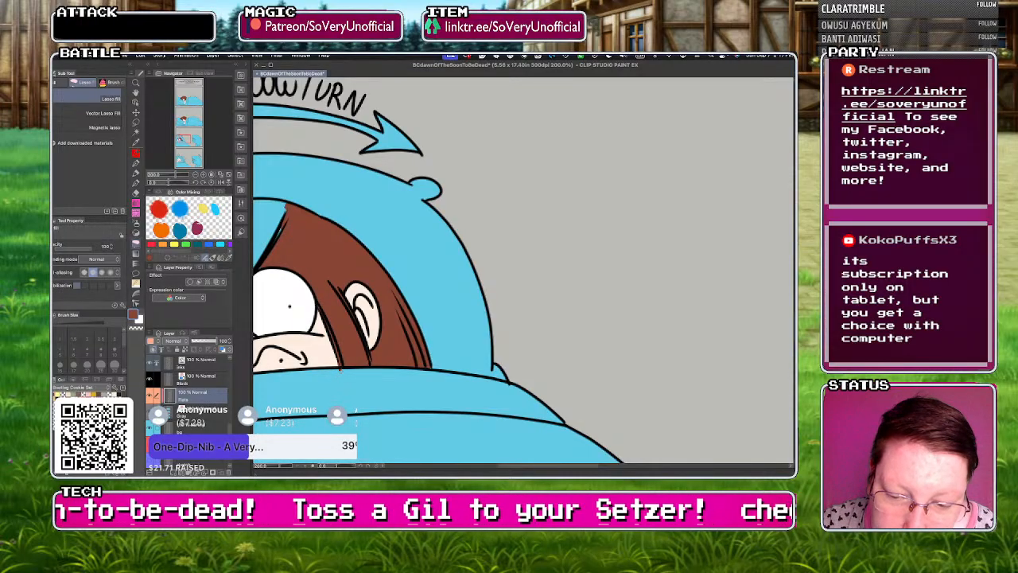
scroll(415, 342, "down", 3)
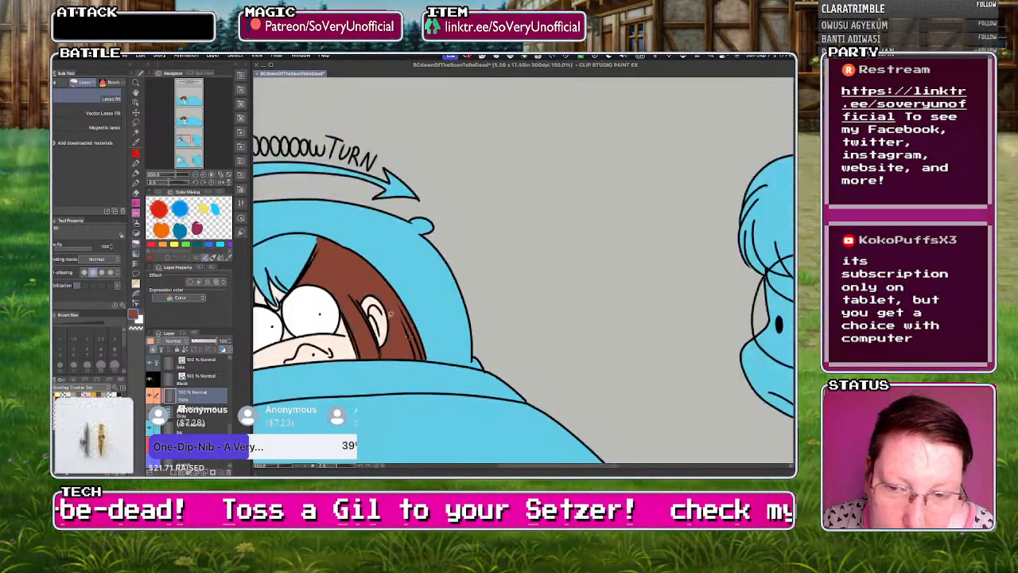
- Fill the fringe of the hooded character in the third panel with brown and close its small gaps
scroll(327, 314, "up", 3)
key("g")
left_click(364, 295)
key("g")
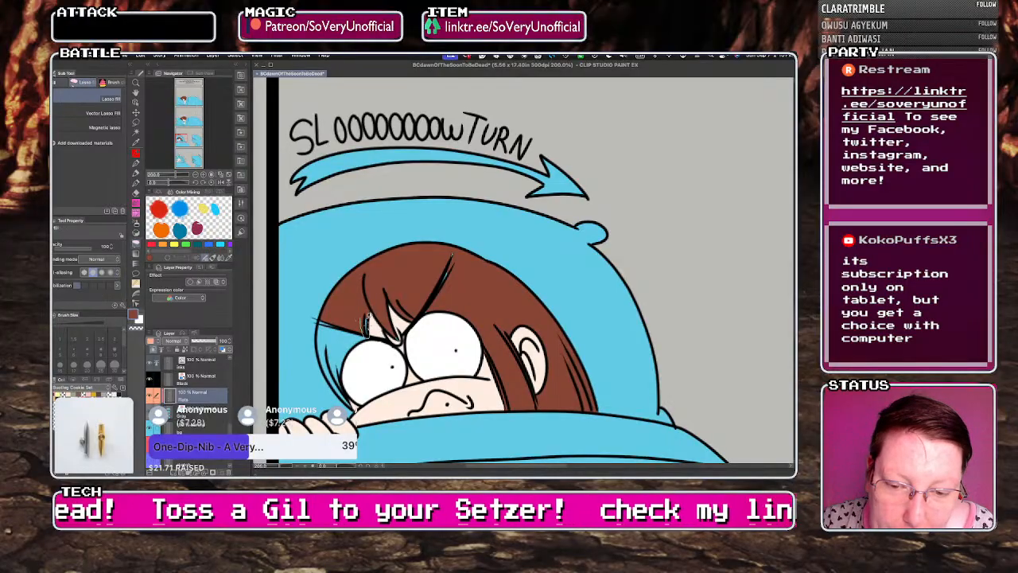
mouse_move(416, 310)
left_mouse_down()
mouse_move(451, 284)
mouse_move(439, 296)
left_mouse_up()
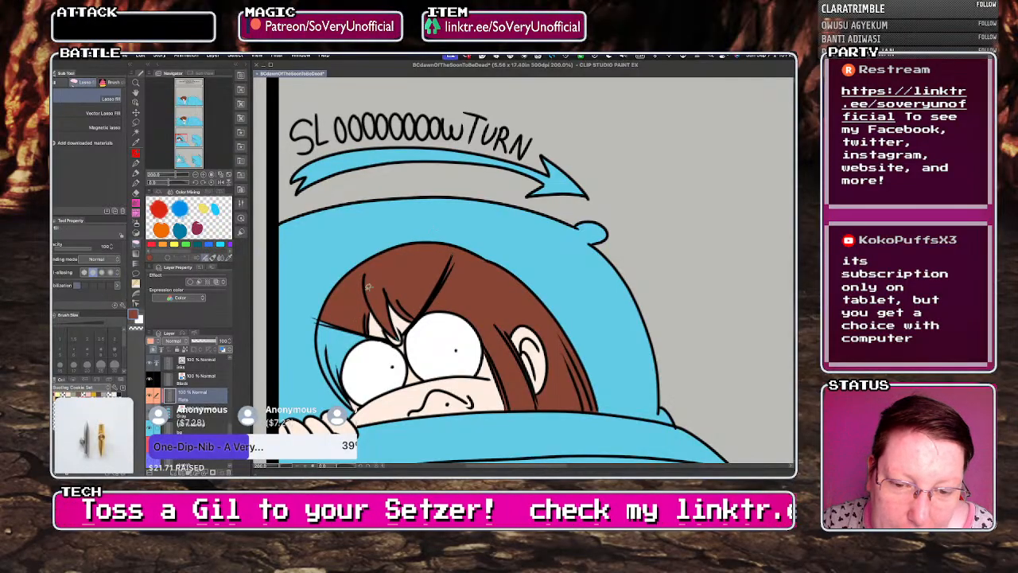
- Fill the hair beside the smaller eye in the third panel with brown and touch up the slivers around the strands
scroll(390, 330, "up", 4)
scroll(379, 304, "down", 4)
scroll(274, 219, "up", 4)
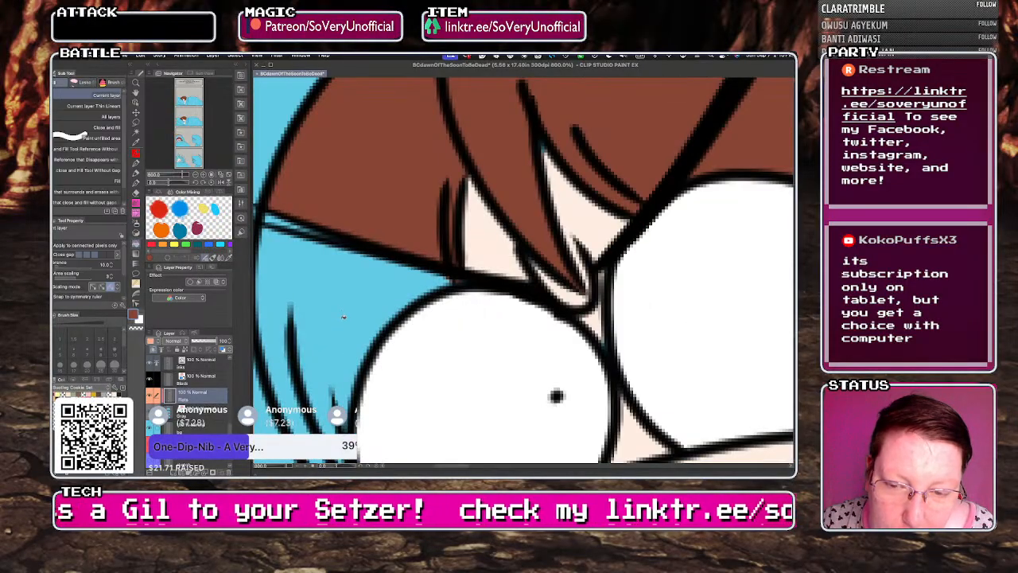
scroll(270, 215, "down", 4)
scroll(267, 164, "up", 4)
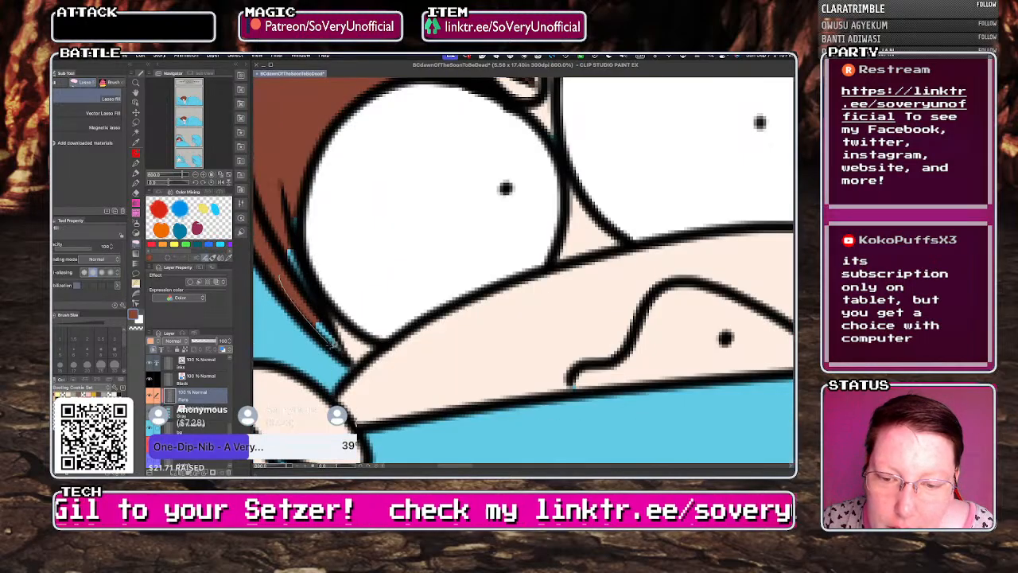
scroll(266, 165, "down", 4)
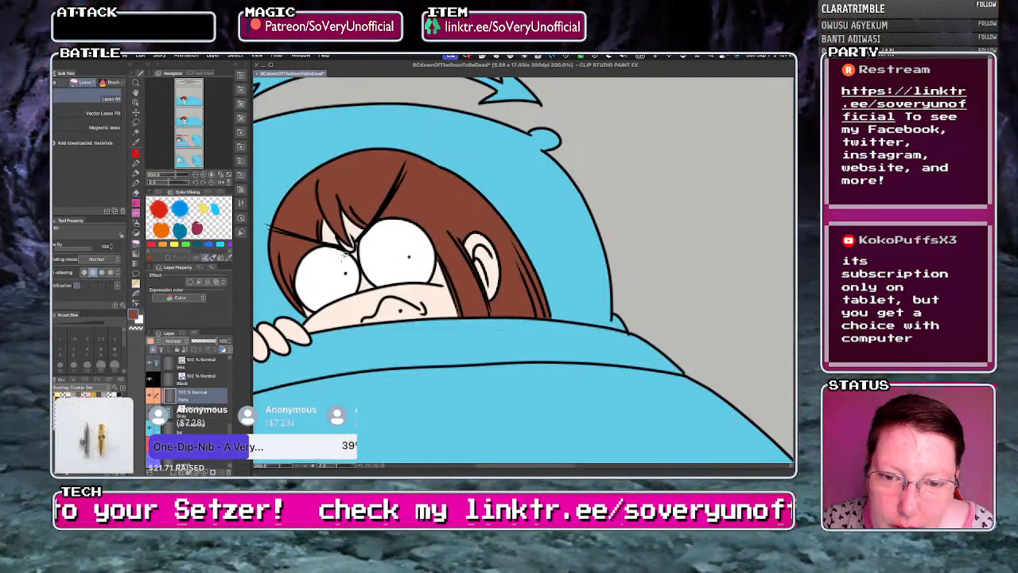
scroll(343, 256, "up", 5)
scroll(338, 290, "down", 6)
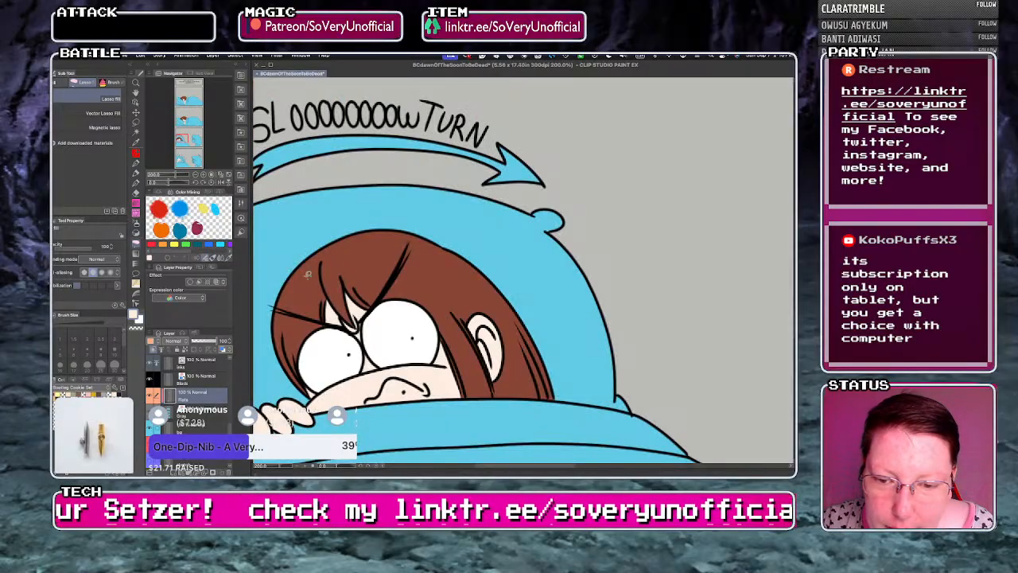
scroll(302, 390, "up", 6)
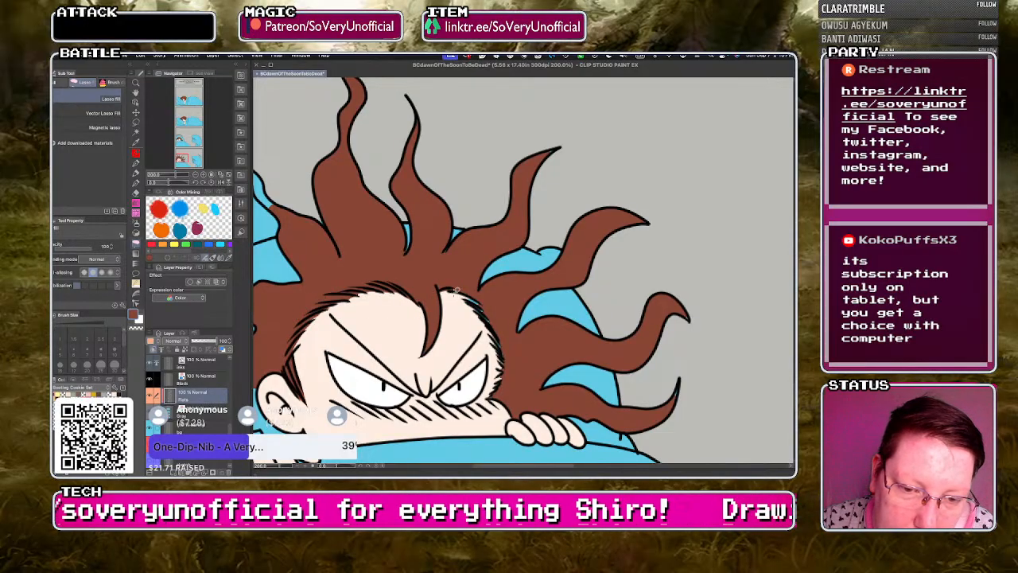
- Lasso-fill the gaps along the hairline beside the angry character's forehead in the fourth panel
mouse_move(480, 309)
left_mouse_down()
mouse_move(498, 325)
mouse_move(508, 357)
mouse_move(502, 349)
mouse_move(500, 390)
mouse_move(475, 322)
mouse_move(501, 384)
left_mouse_up()
key("super+minus")
key("super+minus")
key("super+minus")
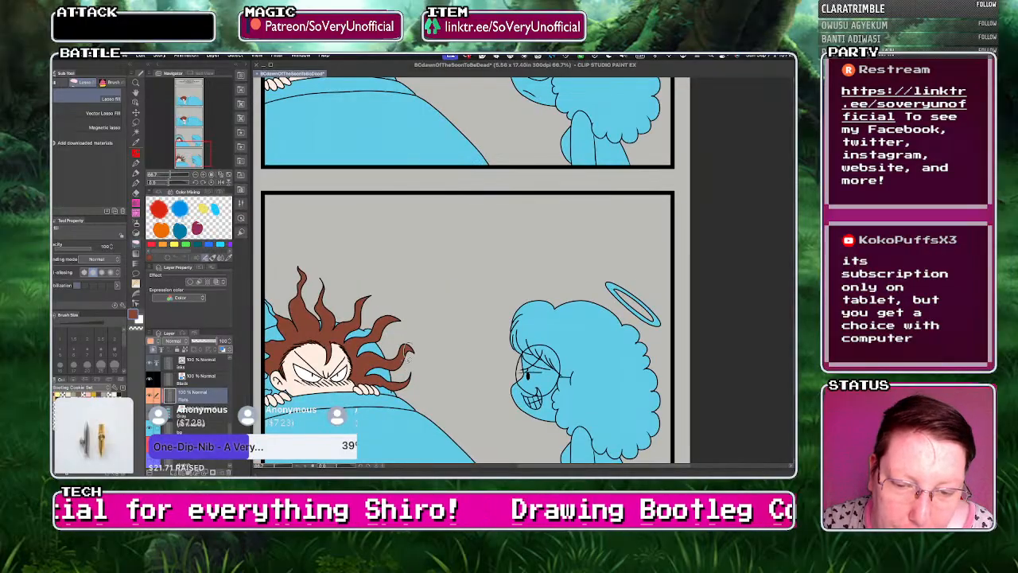
- Touch up the spiky hairline around the angry character's face in the fourth panel with the brown and skin colours
key("super+plus")
key("super+plus")
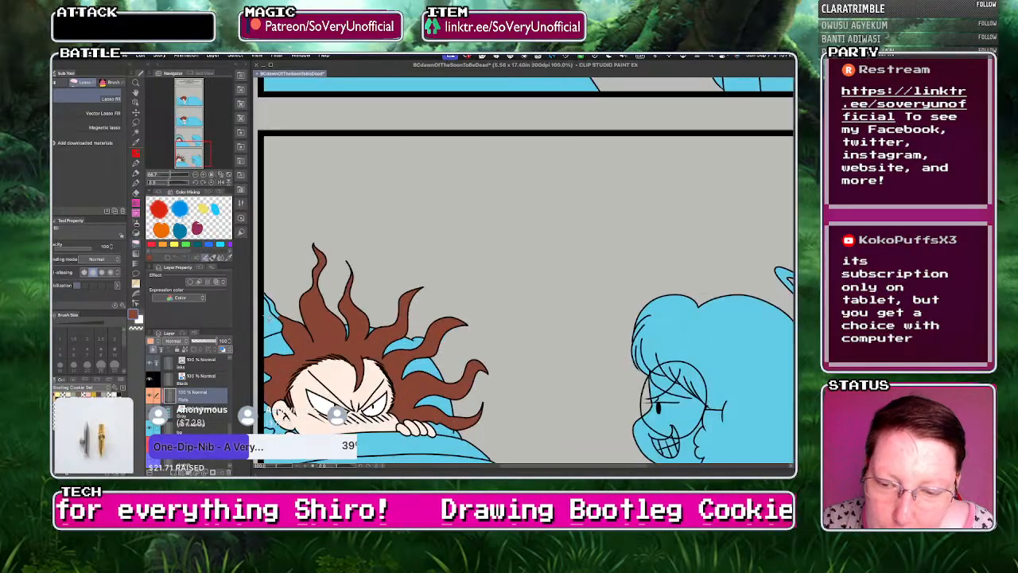
left_click_drag(341, 356, 402, 289)
key("g")
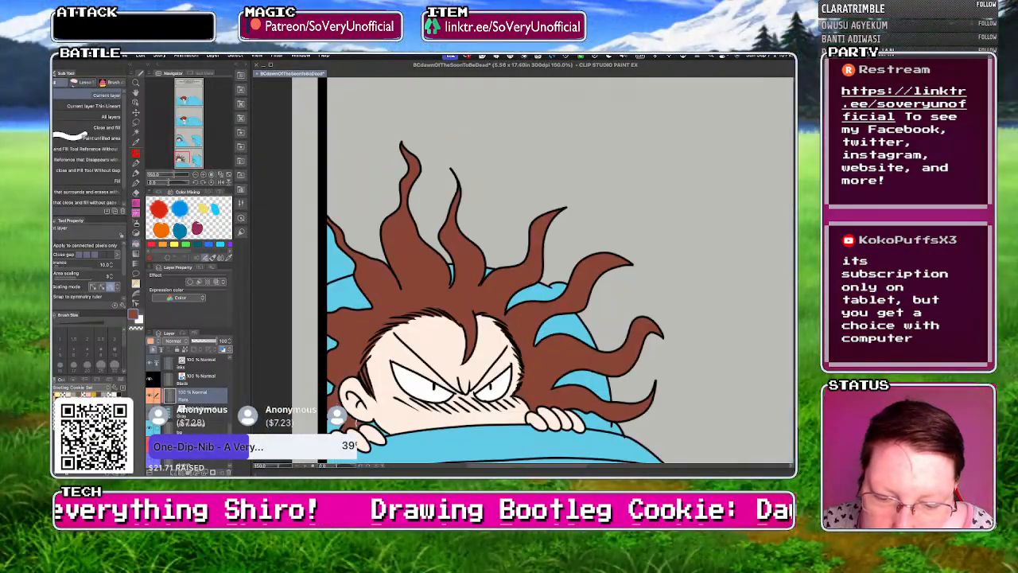
scroll(381, 429, "up", 3)
key("g")
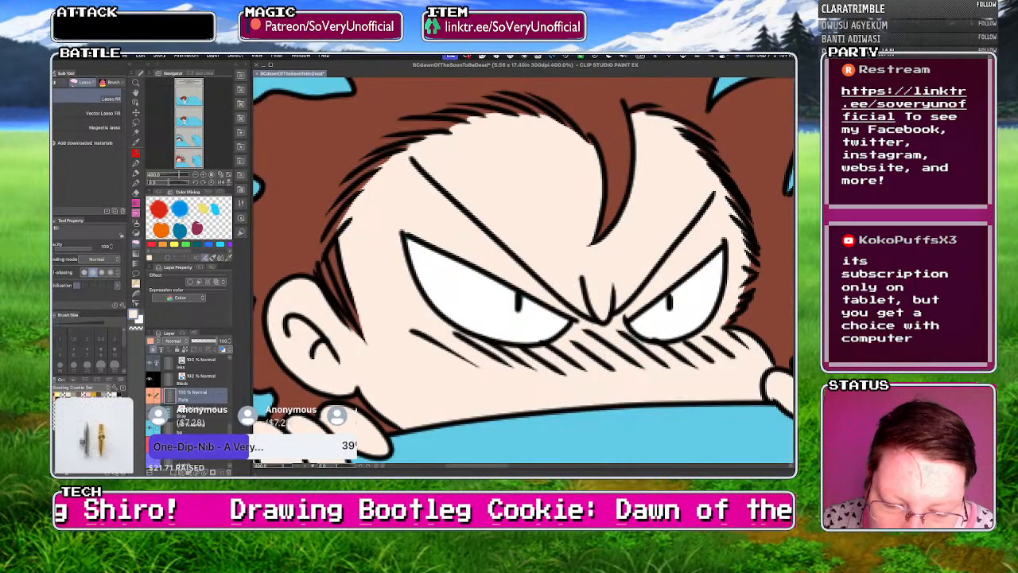
scroll(292, 262, "down", 3)
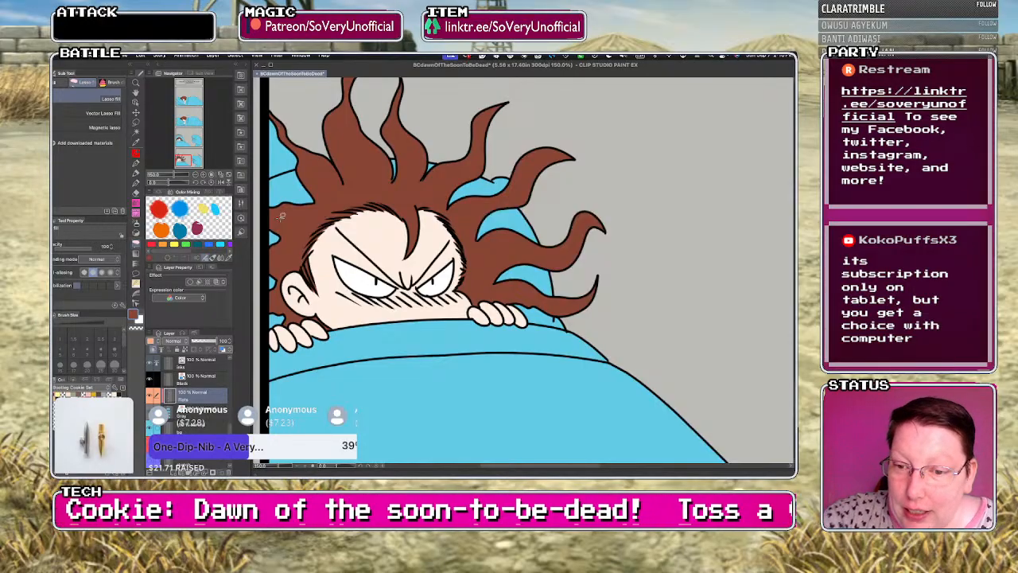
left_click(201, 414)
key("super+minus")
key("super+minus")
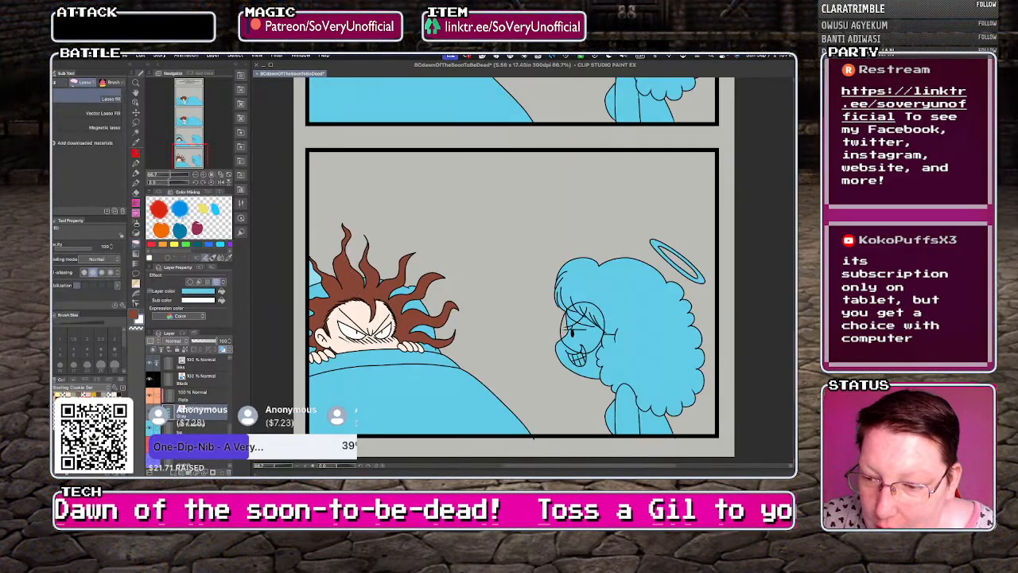
left_click(199, 390)
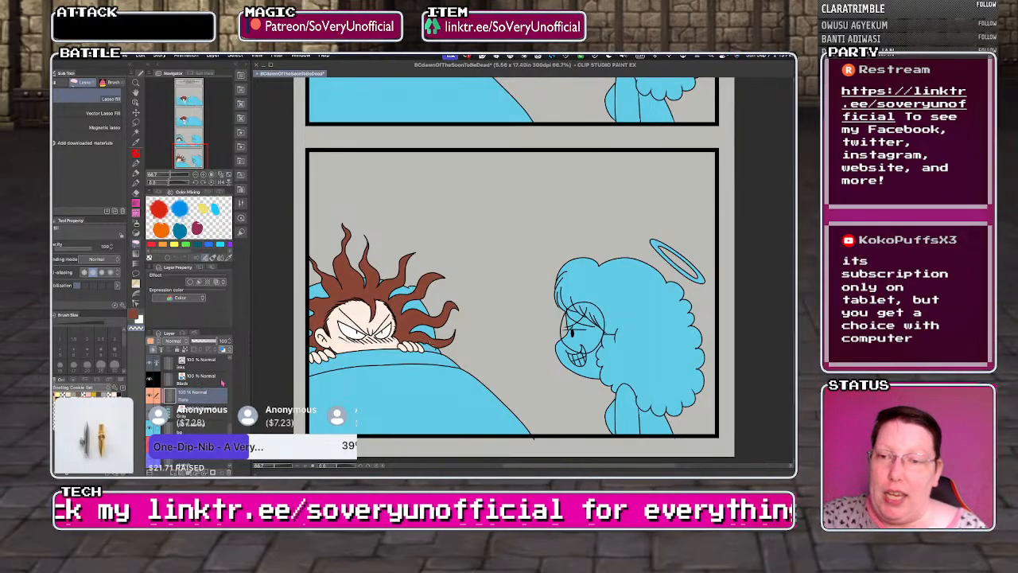
left_click(241, 217)
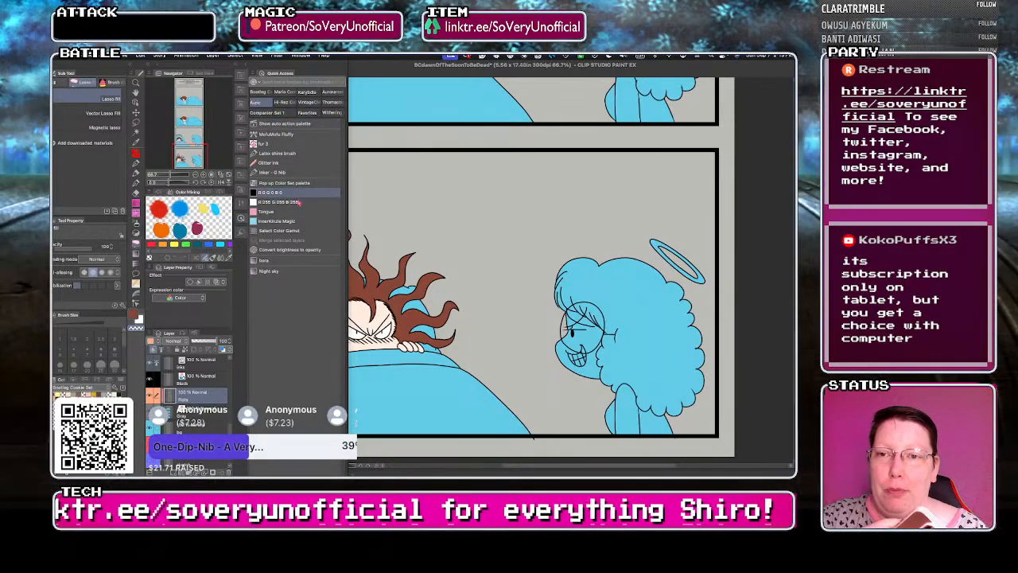
left_click(284, 93)
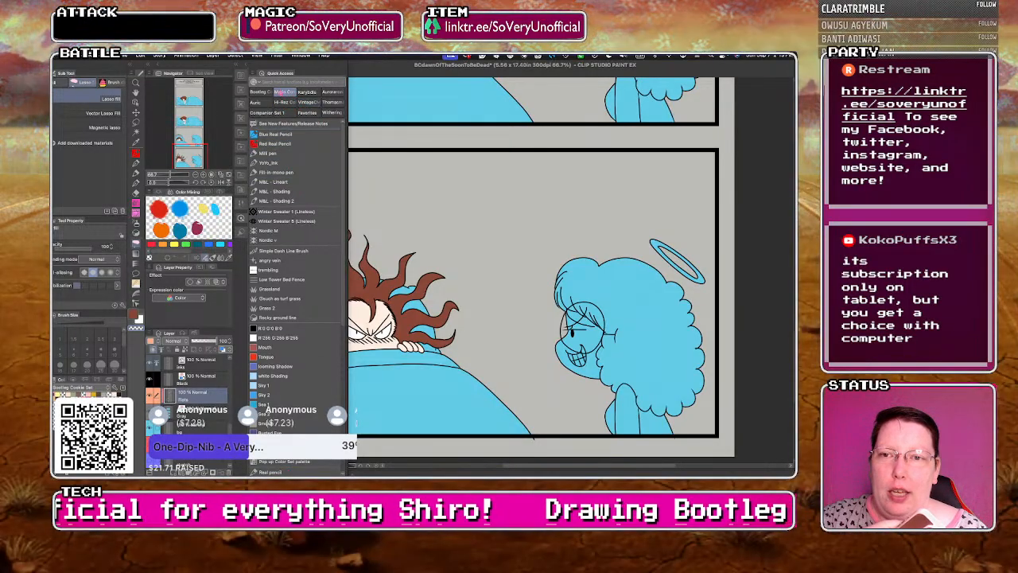
left_click(308, 94)
left_click(327, 93)
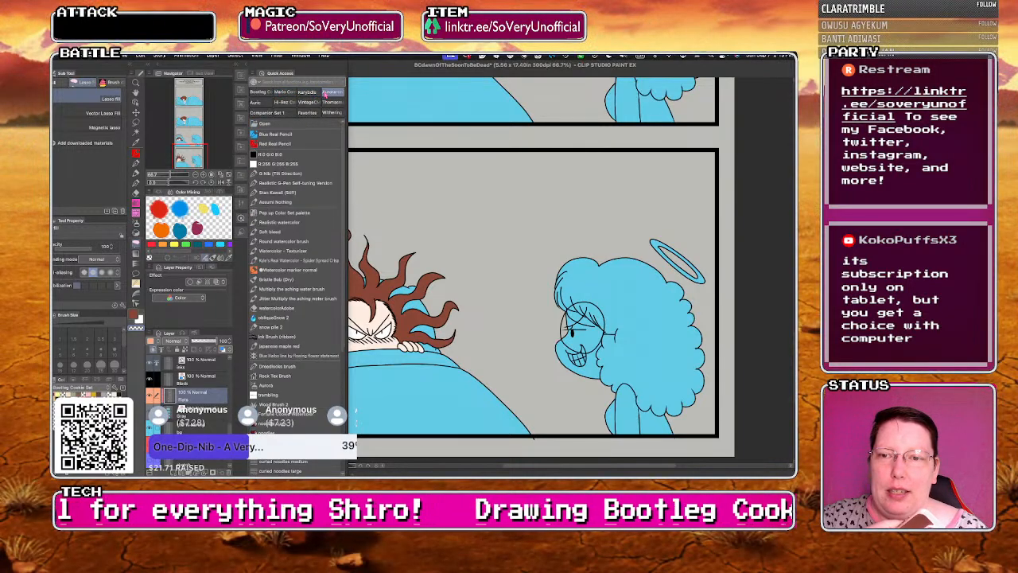
left_click(256, 93)
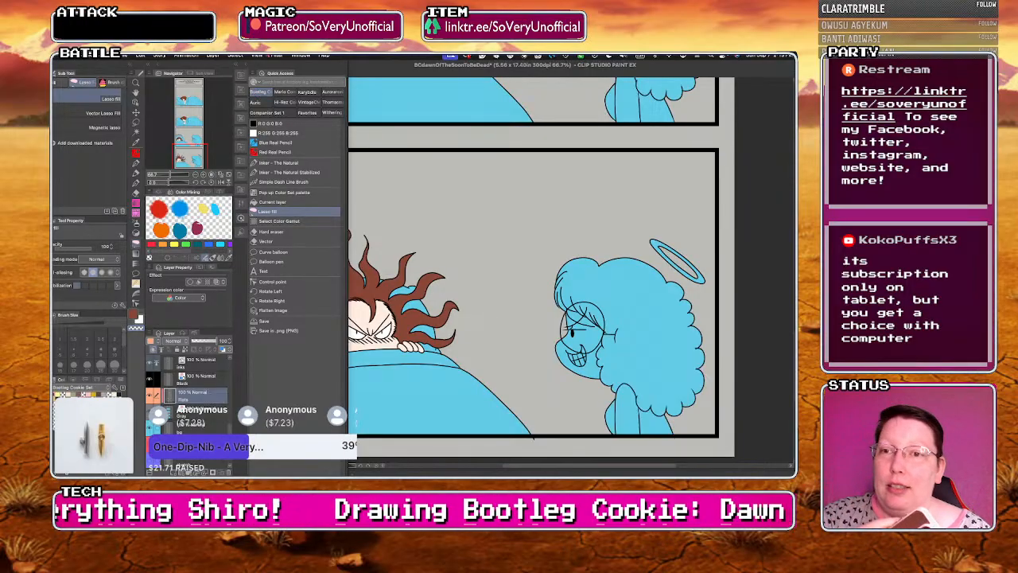
left_click(246, 65)
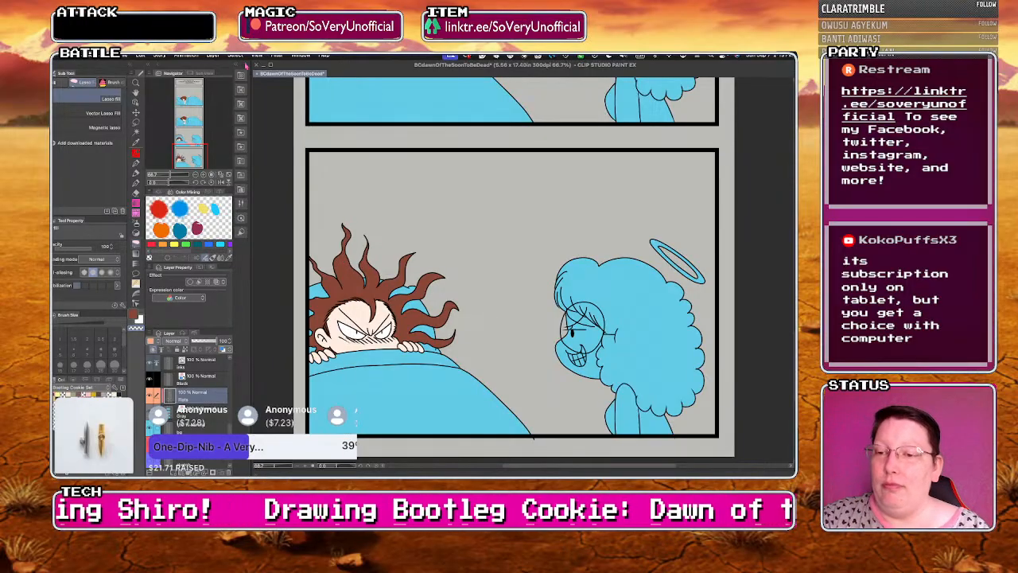
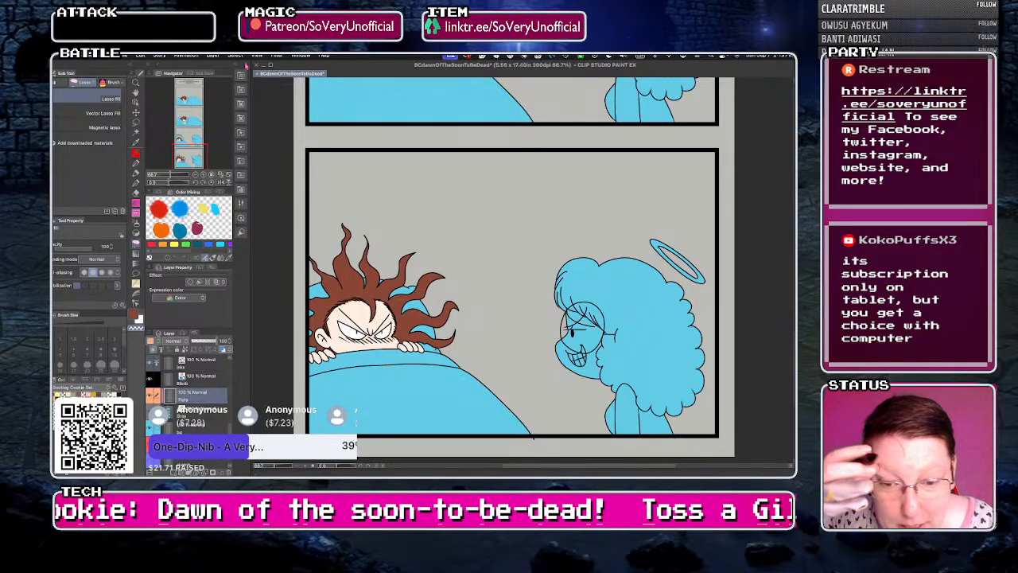
- Load the Copic BV & V colour set and pick a lilac swatch from it
scroll(324, 363, "down", 7)
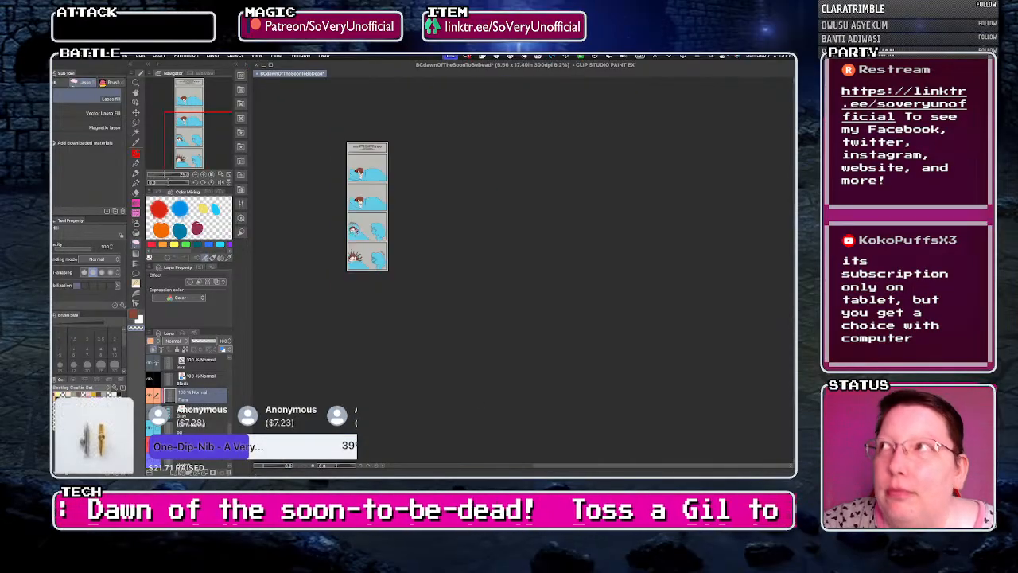
scroll(333, 114, "up", 4)
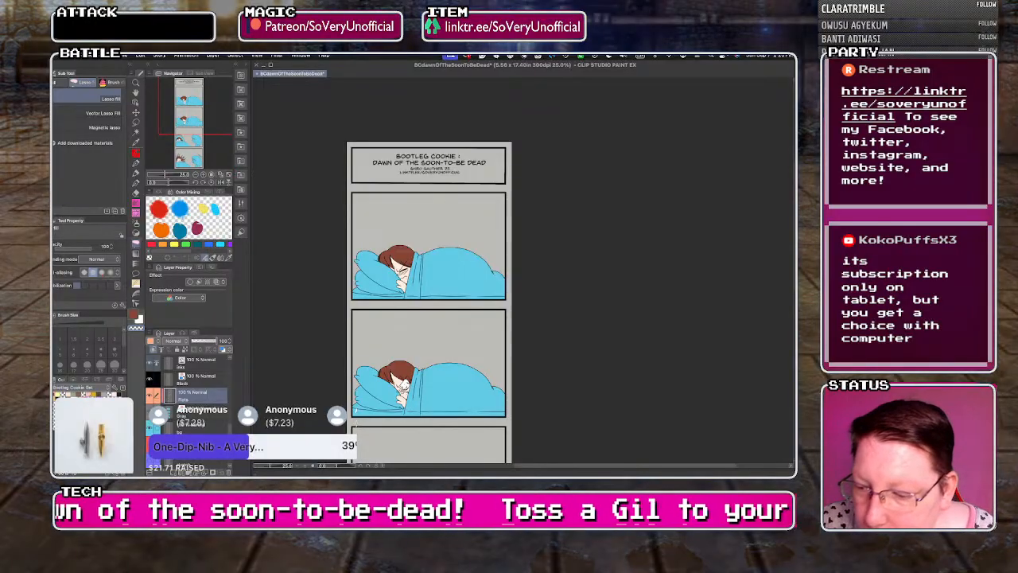
left_click(80, 387)
scroll(65, 231, "down", 8)
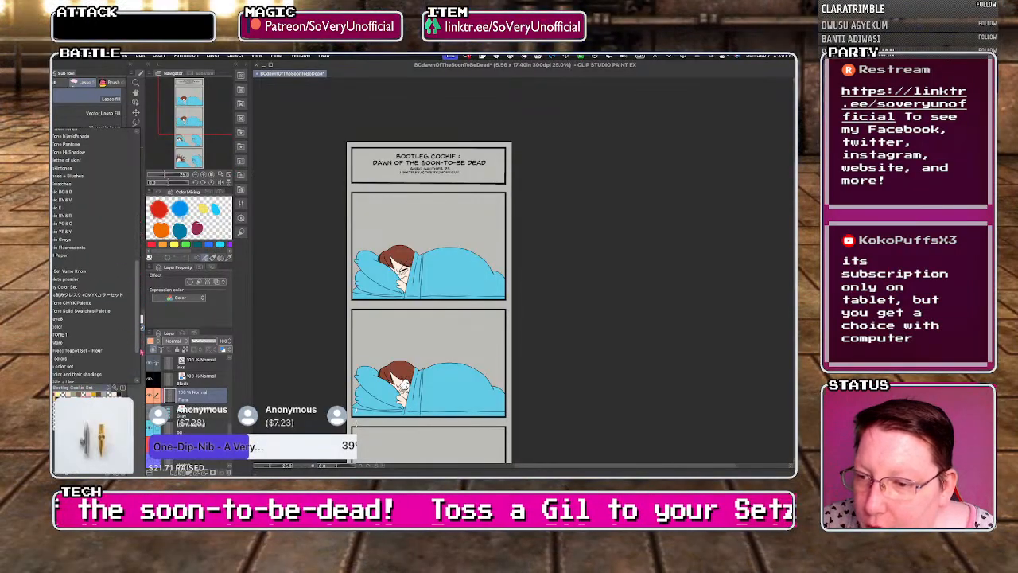
left_click(63, 182)
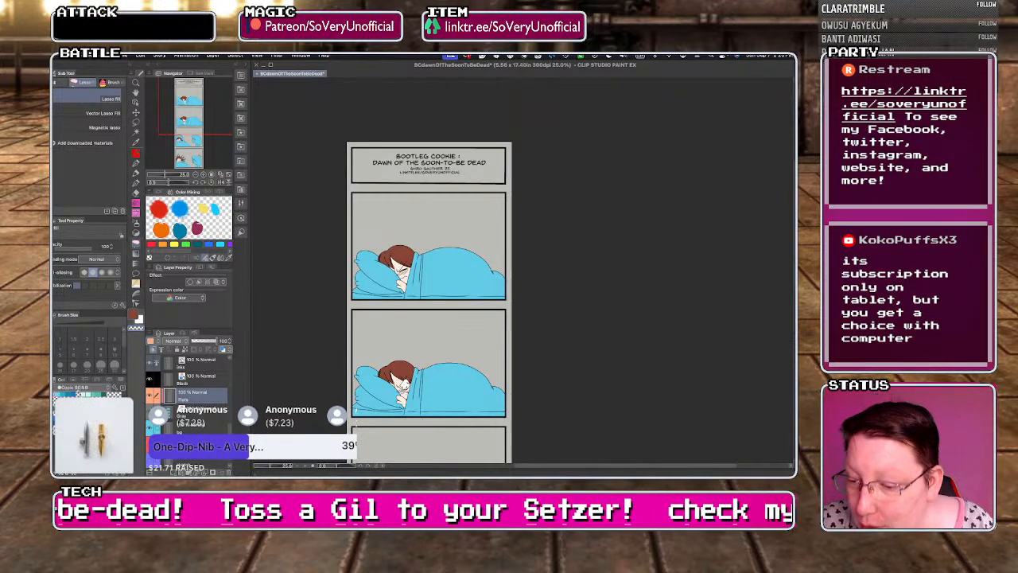
left_click(74, 388)
left_click(138, 381)
left_click(59, 370)
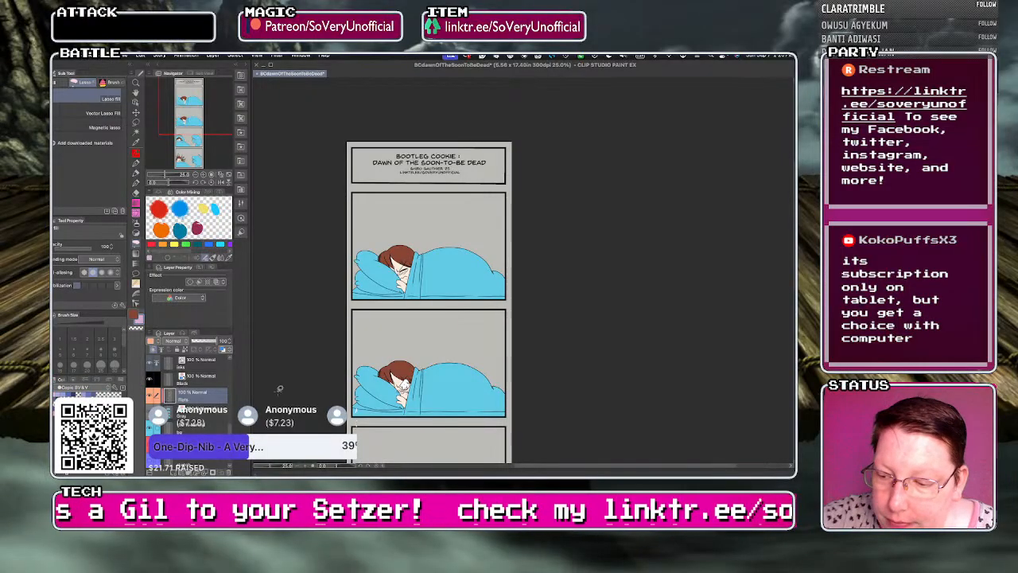
- Fill the blankets, pillows and sheets in the first two panels with lilac
key("g")
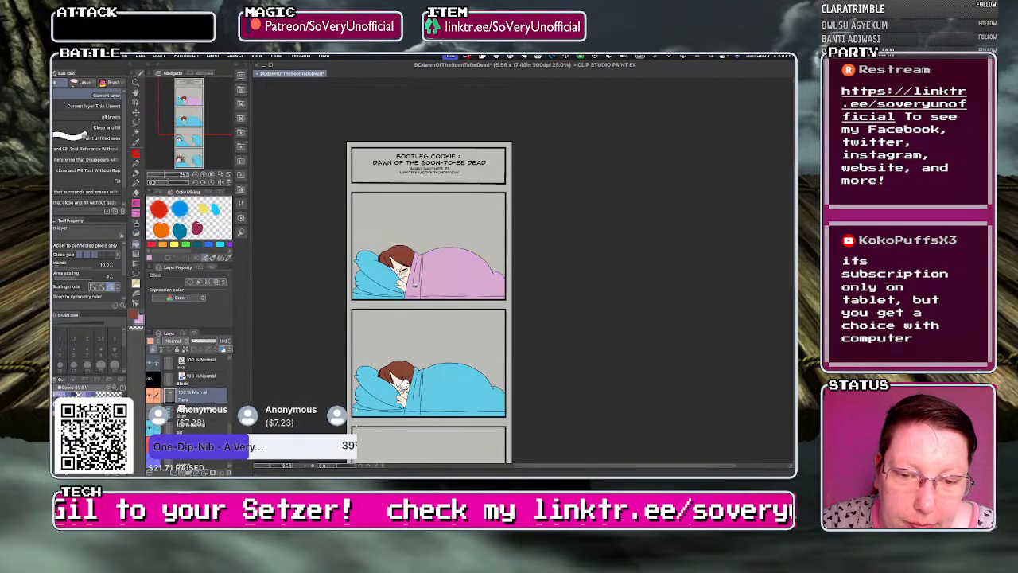
key("g")
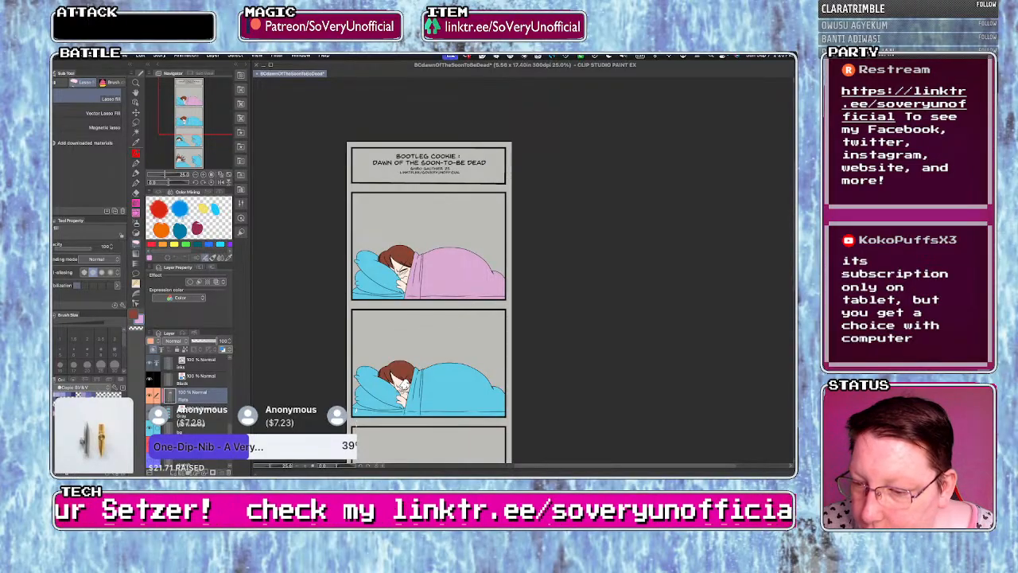
key("g")
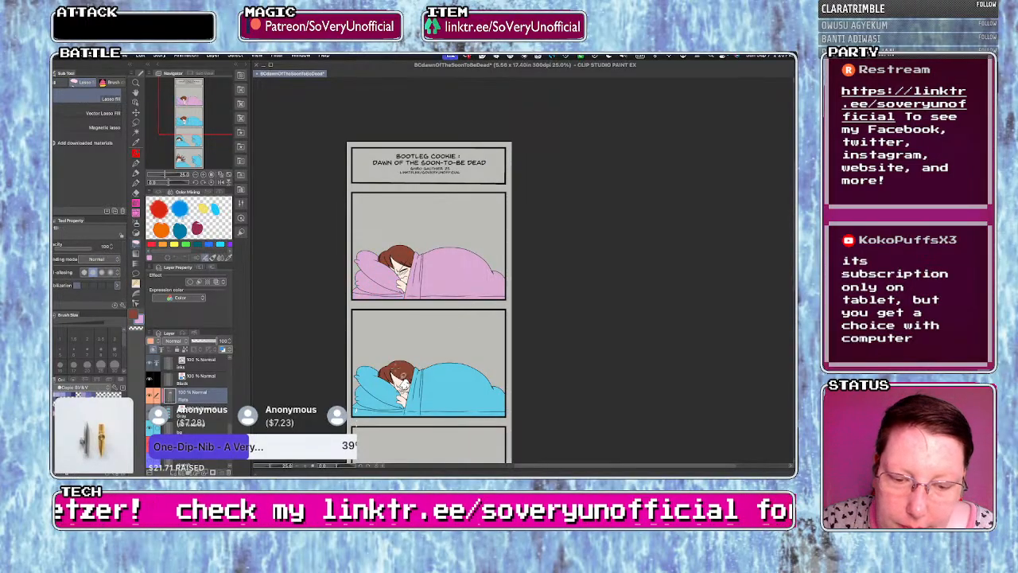
left_click(378, 401)
key("g")
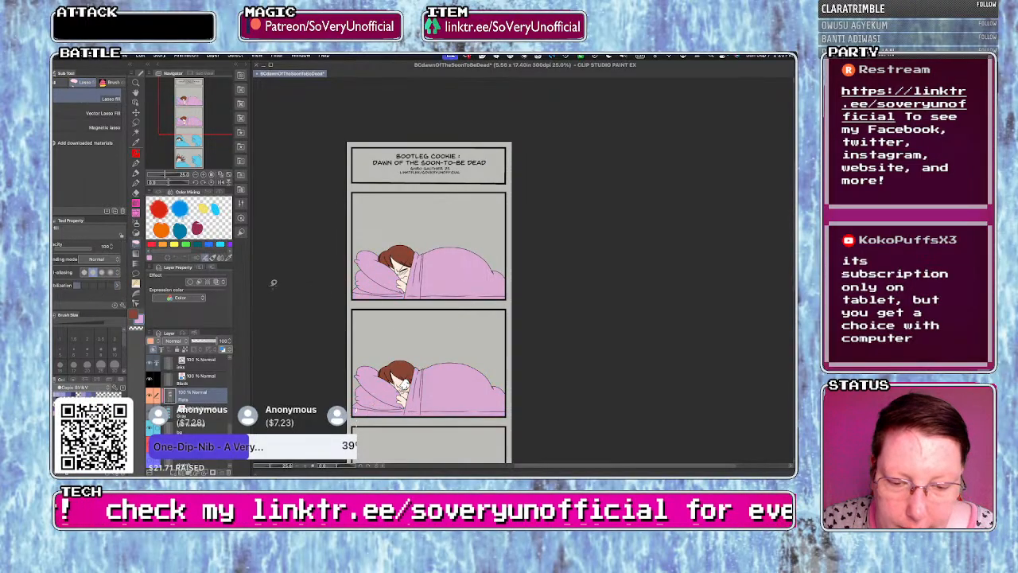
scroll(357, 358, "down", 1)
scroll(387, 367, "up", 1)
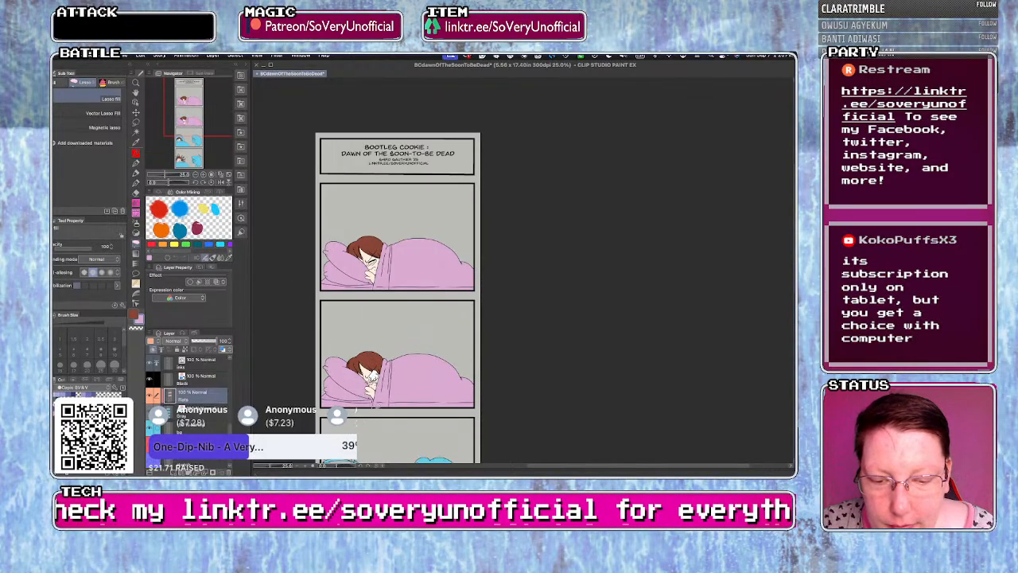
- Recolour the mattress sheet and the turned-down blanket edge in the second panel with pale pink
scroll(286, 287, "up", 1)
left_click(366, 362, "alt")
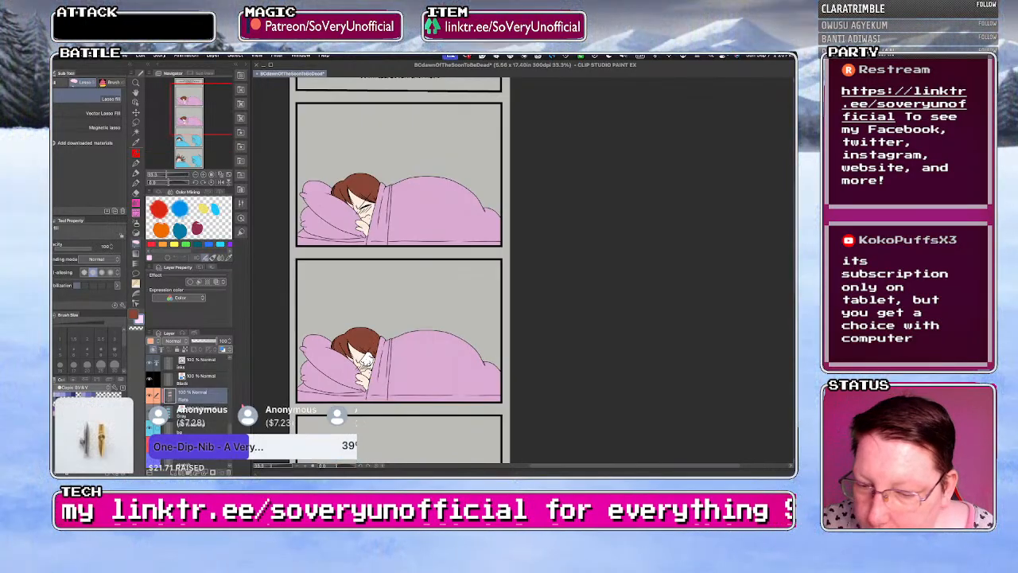
key("g")
left_click(374, 383)
key("g")
key("super+z")
scroll(365, 361, "up", 1)
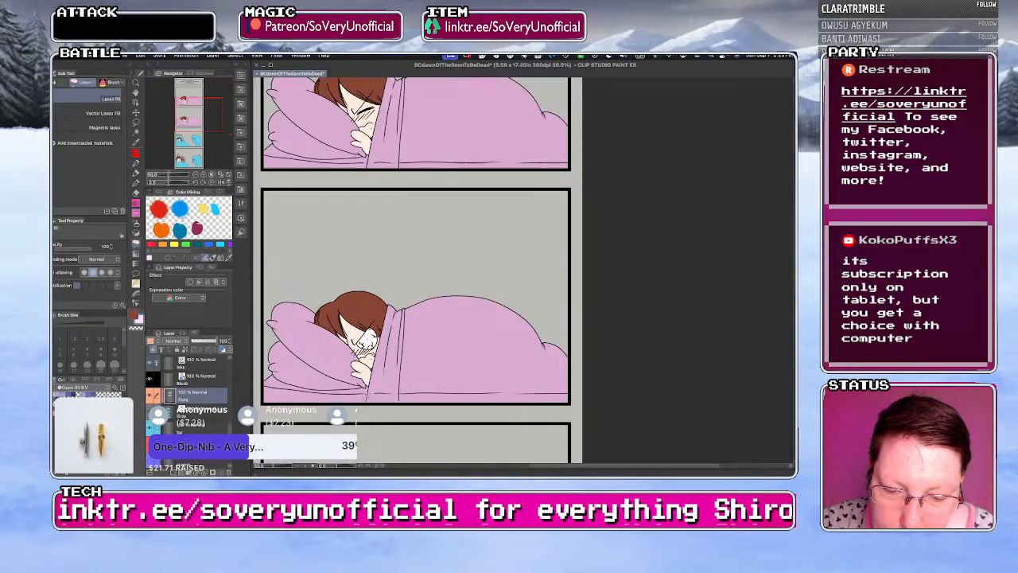
left_click_drag(369, 382, 362, 402)
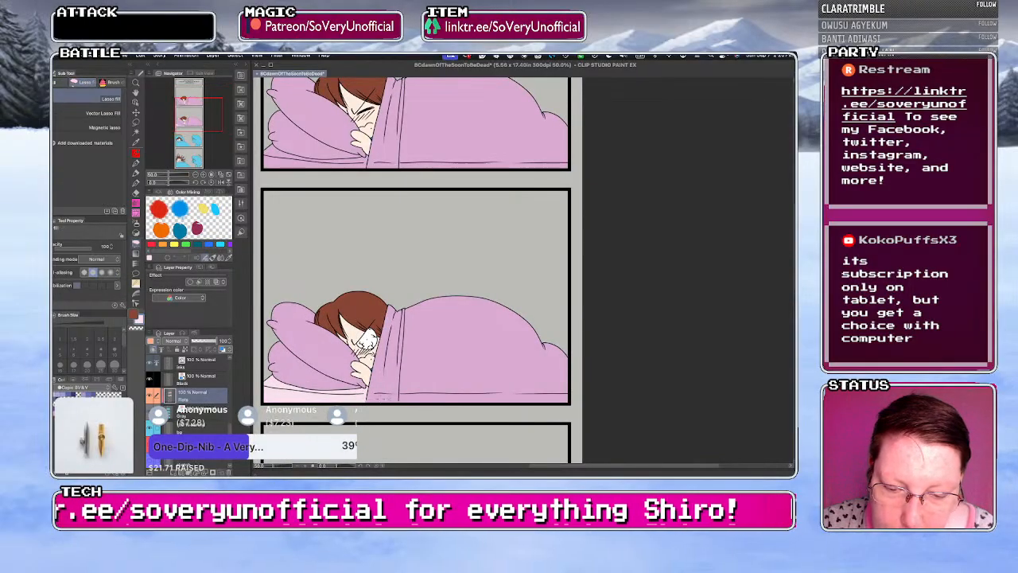
scroll(396, 400, "down", 1)
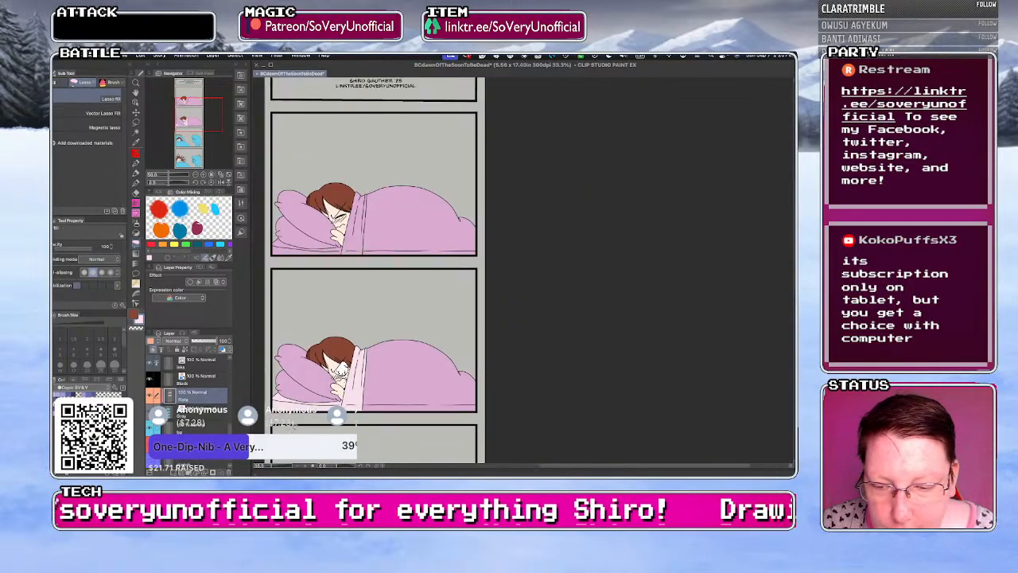
- Fill the mattress sheet and the turned-down blanket edge in the first panel with the same pale pink
scroll(333, 245, "up", 3)
key("g")
left_click(357, 260)
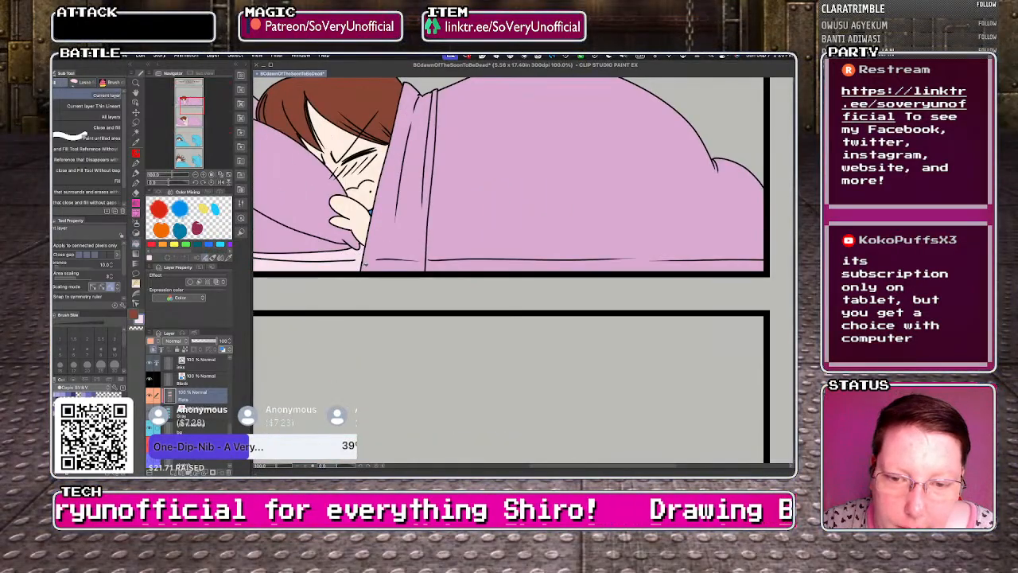
key("g")
left_click(402, 248)
key("g")
scroll(370, 382, "down", 2)
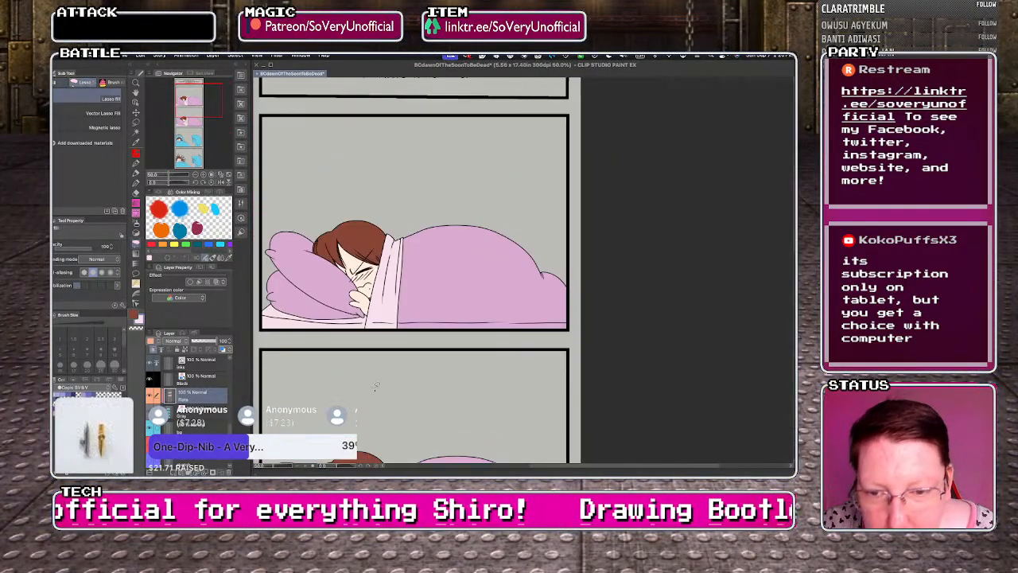
- Fill the blue pillow areas between the angry character's hair spikes in the fourth panel with pale pink
scroll(294, 337, "down", 2)
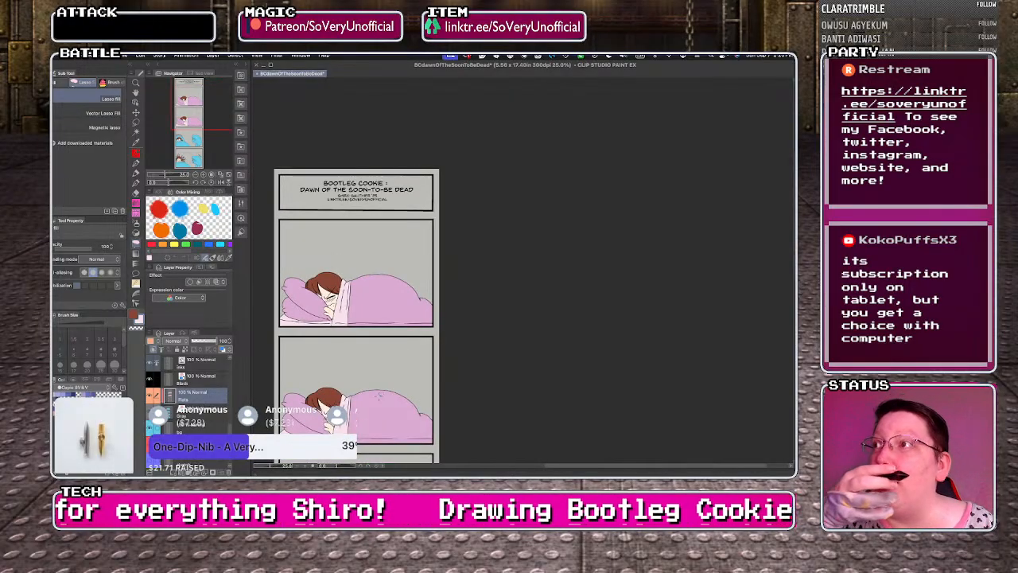
scroll(311, 231, "down", 3)
scroll(323, 291, "up", 5)
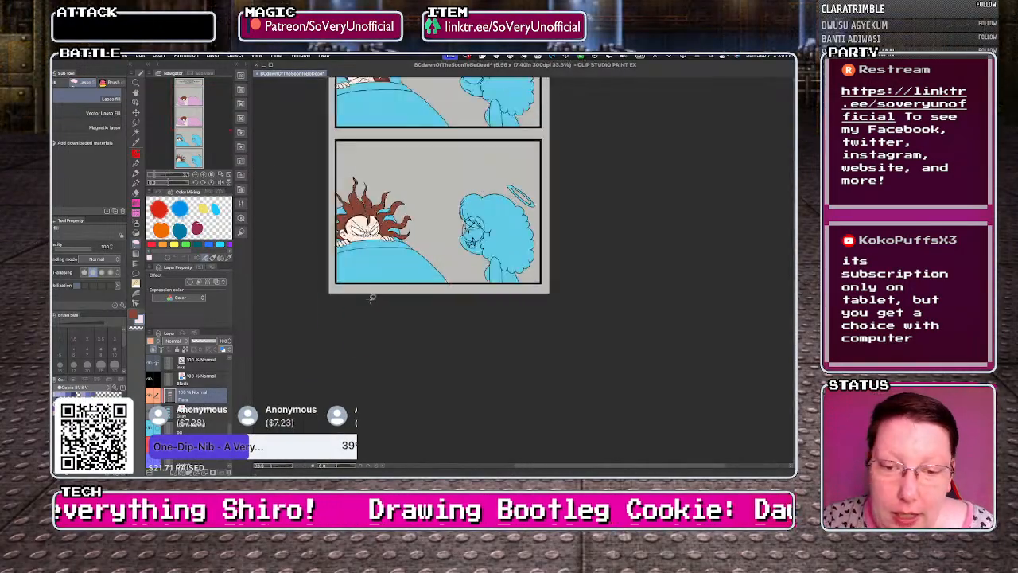
scroll(392, 214, "up", 3)
key("g")
left_click(407, 281)
left_click(420, 316)
left_click(390, 229)
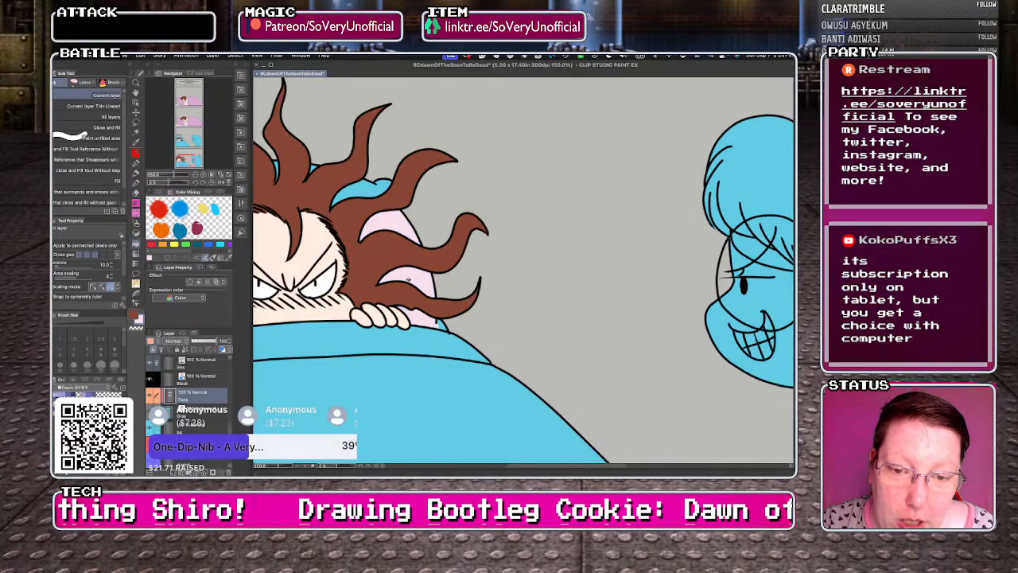
left_click(361, 189)
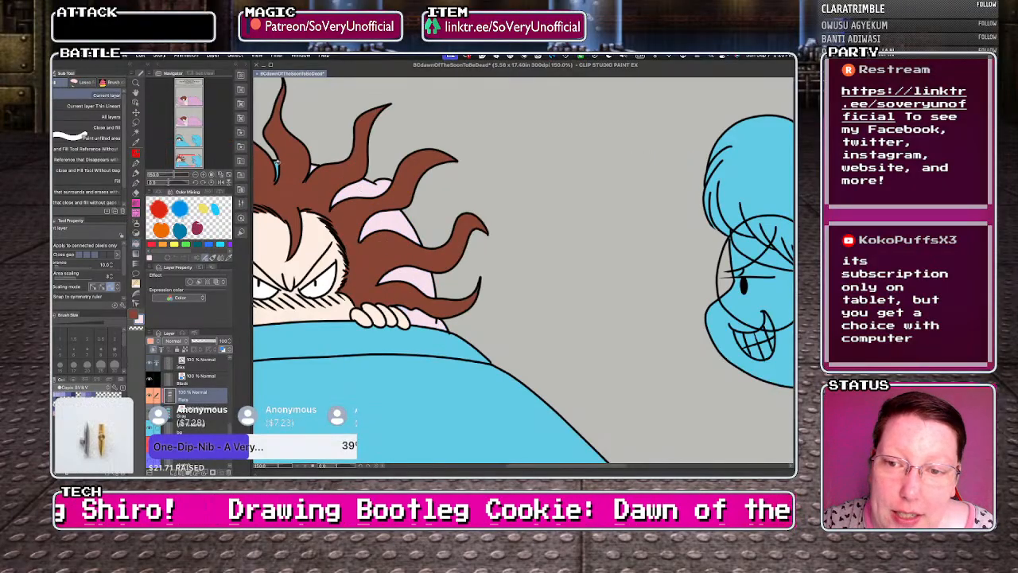
- Lasso-fill the leftover blue slivers where the hair strands meet above the angry character's forehead in the fourth panel
key("u")
scroll(274, 176, "up", 4)
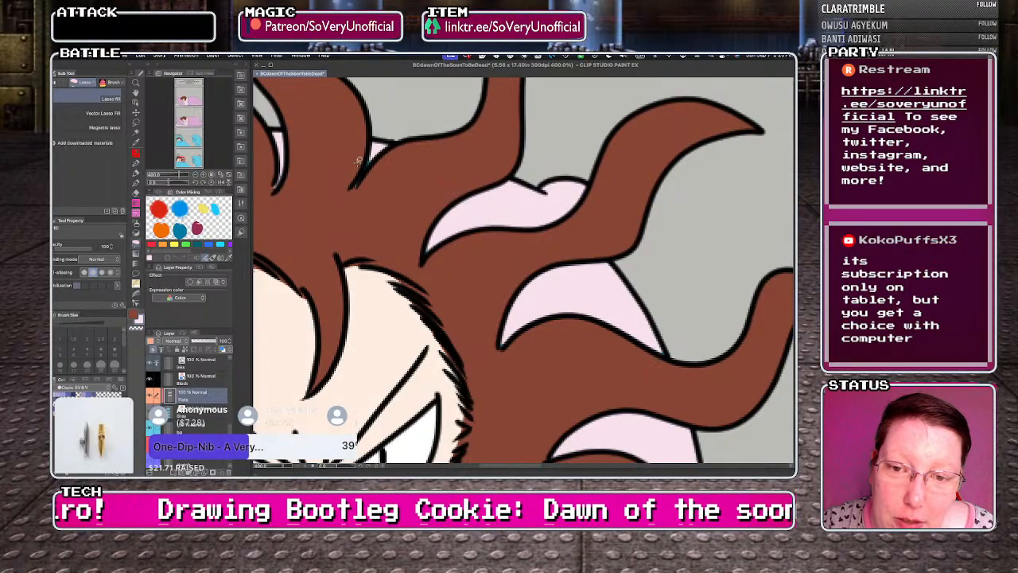
scroll(359, 173, "down", 5)
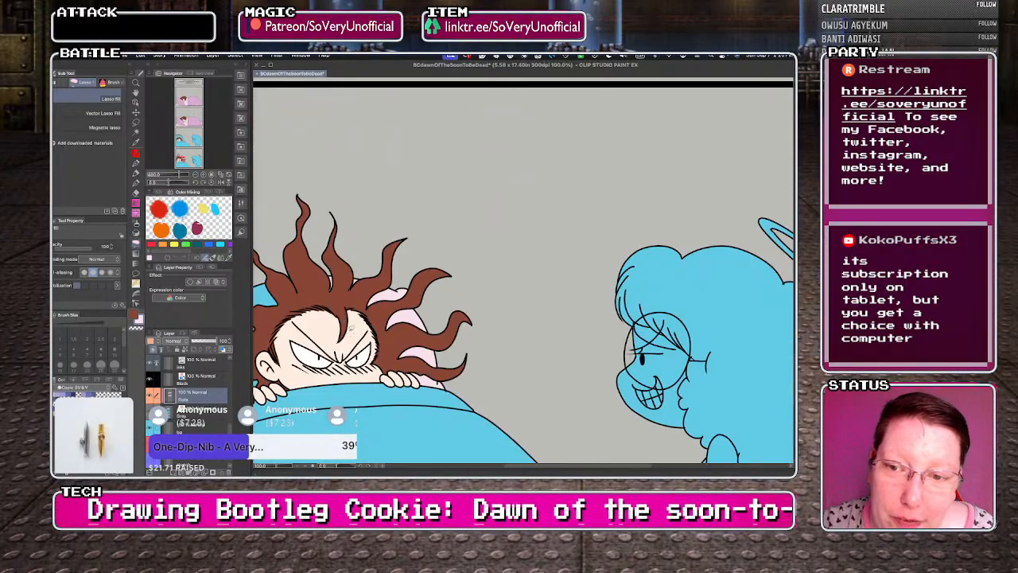
scroll(316, 249, "up", 12)
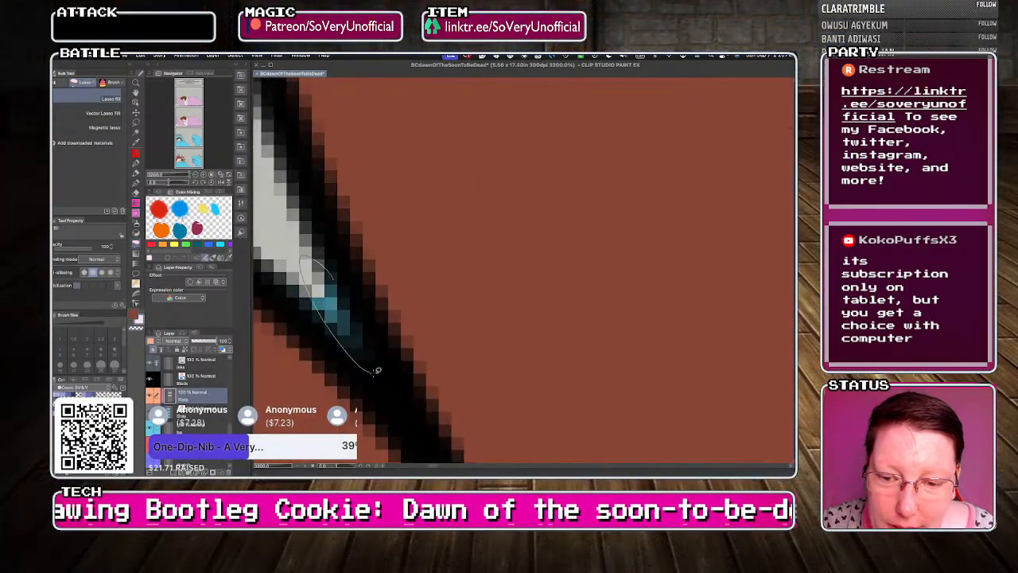
scroll(315, 249, "down", 10)
scroll(288, 297, "up", 2)
- Fill the turned-down blanket edge beneath the angry character's face in the fourth panel with pale pink and touch up around the fingers
key("g")
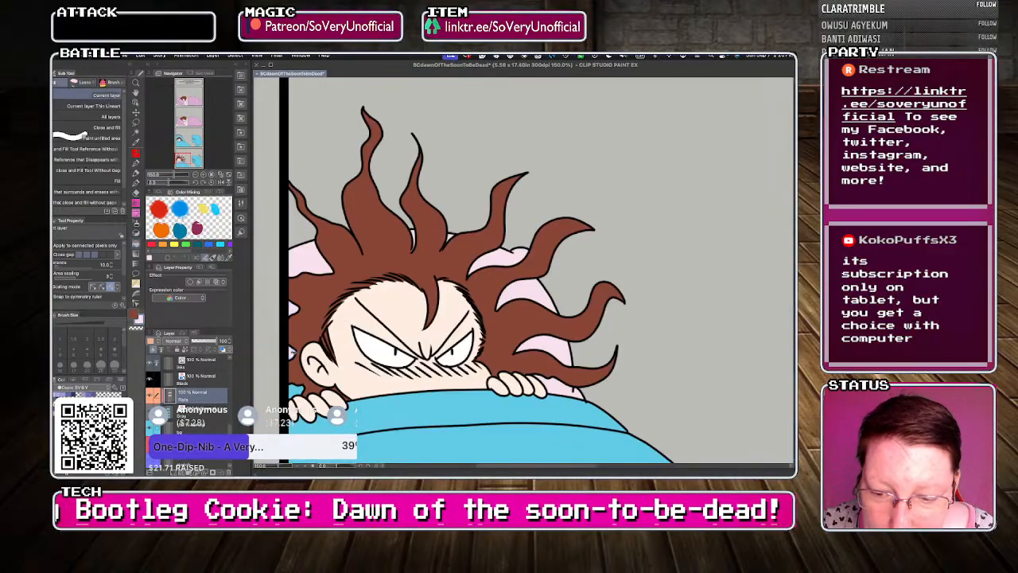
scroll(316, 323, "down", 2)
key("g")
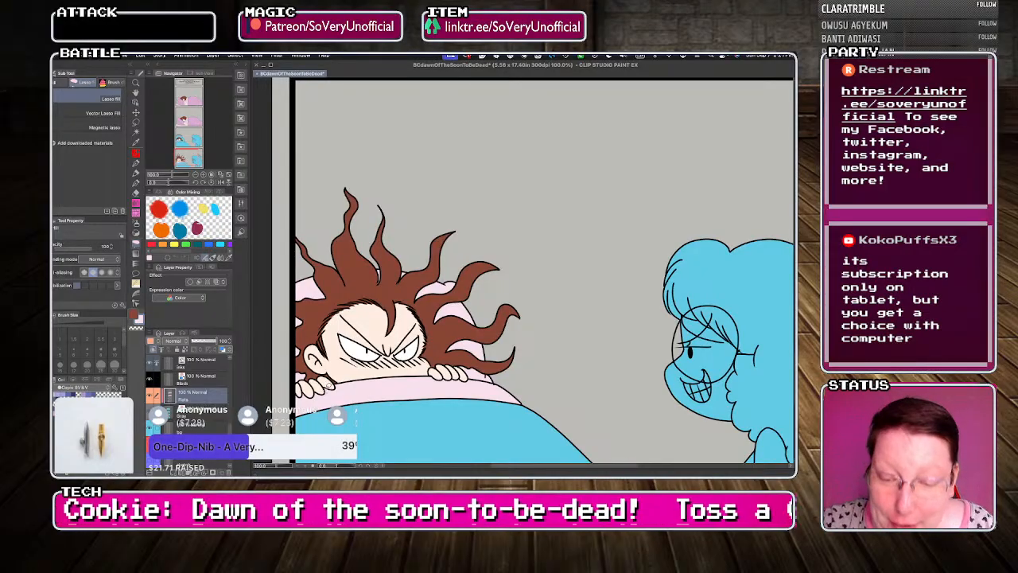
scroll(369, 398, "up", 3)
scroll(369, 398, "down", 3)
scroll(295, 391, "up", 3)
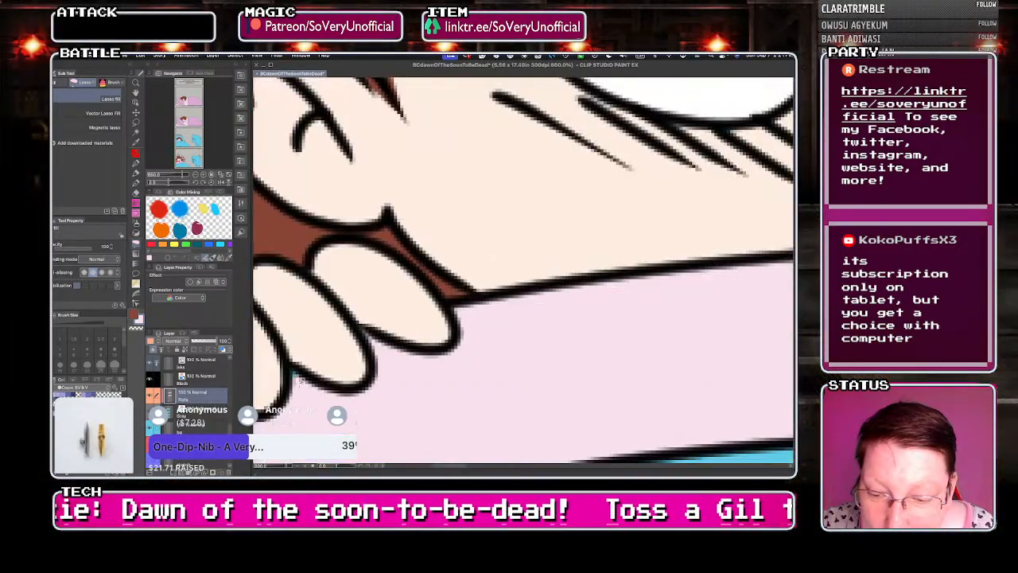
scroll(294, 391, "down", 2)
scroll(294, 391, "down", 3)
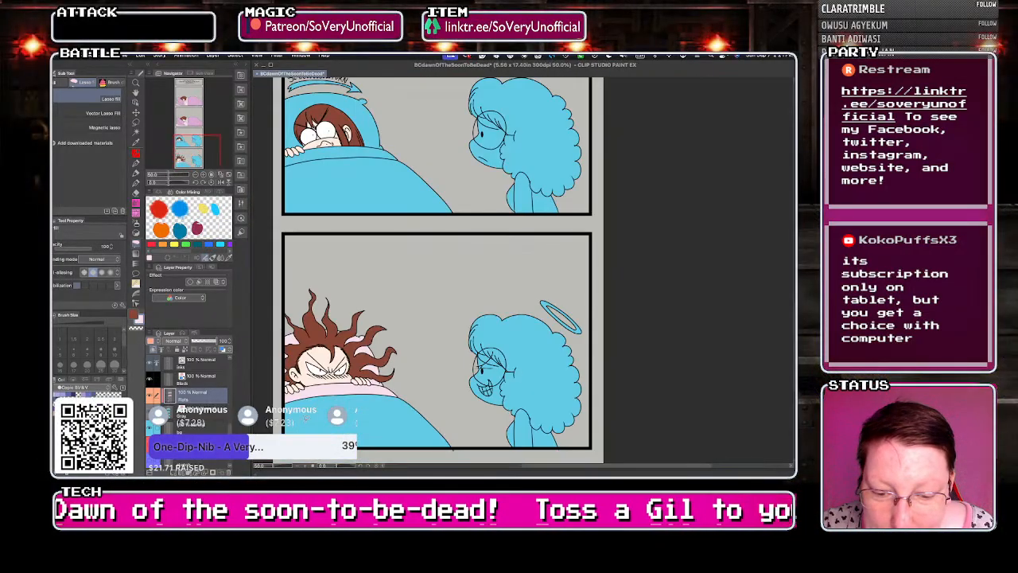
- Fill the blue pillow and blanket in the third panel with the lilac sampled from the second panel's blanket
scroll(285, 341, "down", 2)
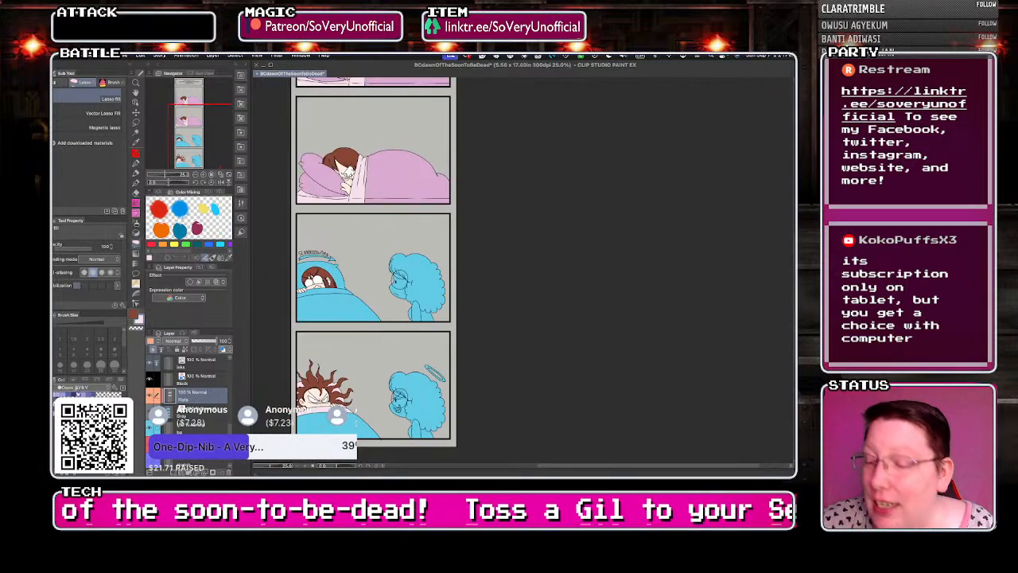
left_click(380, 182, "alt")
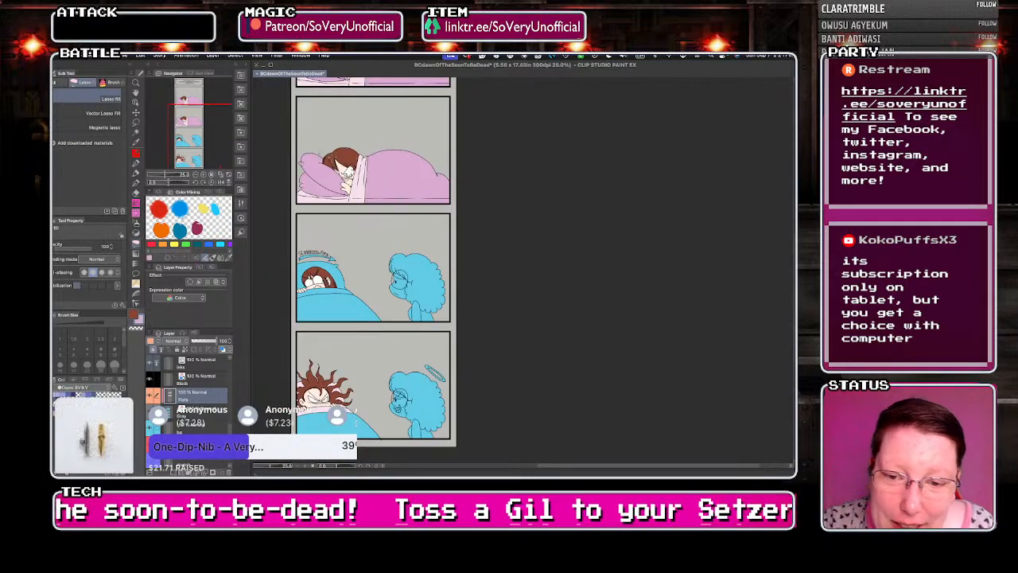
key("g")
left_click(337, 270)
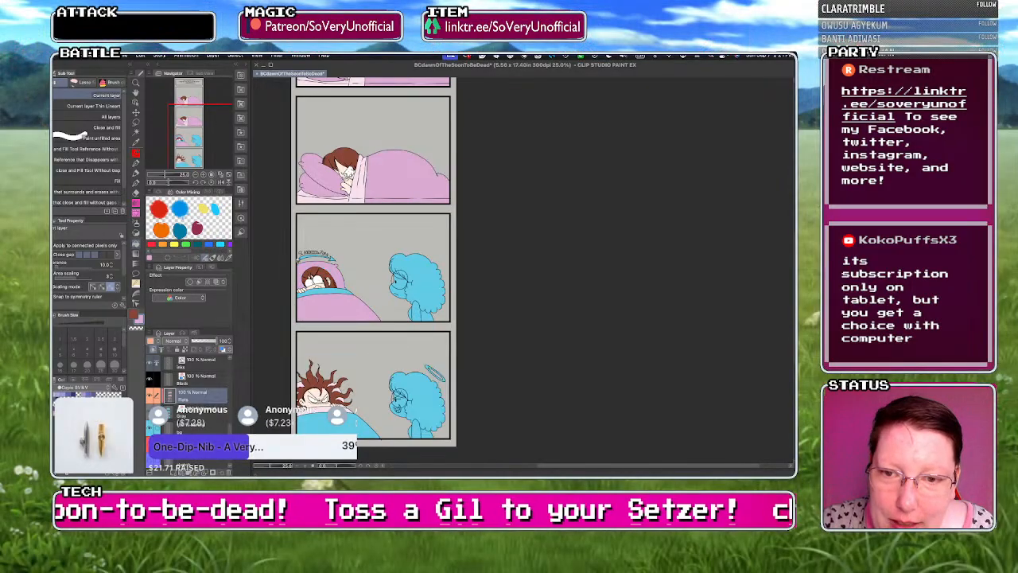
- Fill the turned-down blanket edge in the third panel with the second panel's pale pink, and sample the pillow's lilac
left_click(303, 199, "alt")
left_click(326, 291)
key("g")
scroll(335, 276, "up", 3)
left_click(339, 283, "alt")
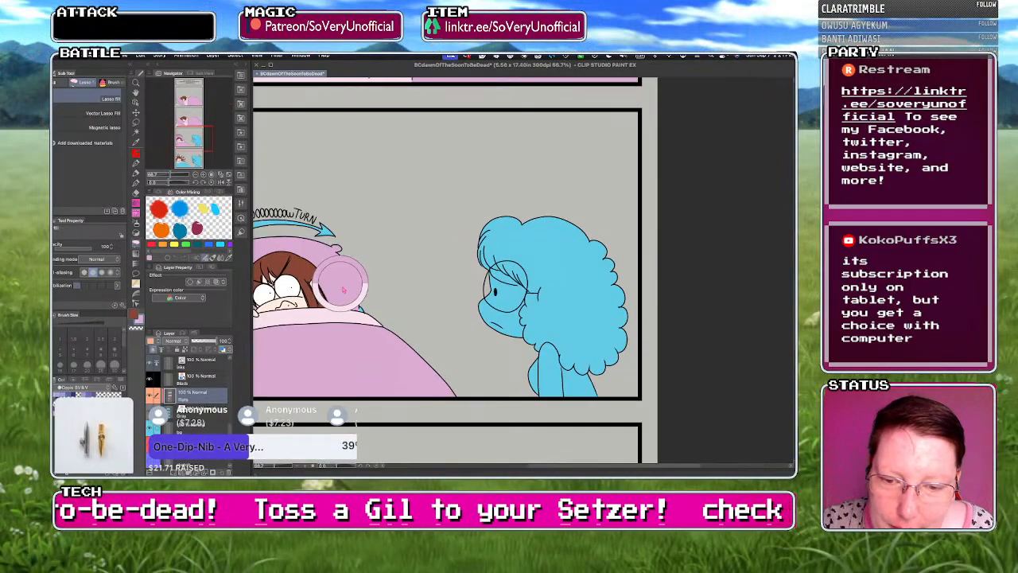
- Recolour the pillow areas between the angry character's hair spikes in the fourth panel with lilac
key("g")
key("g")
scroll(301, 237, "down", 2)
scroll(284, 381, "up", 2)
key("g")
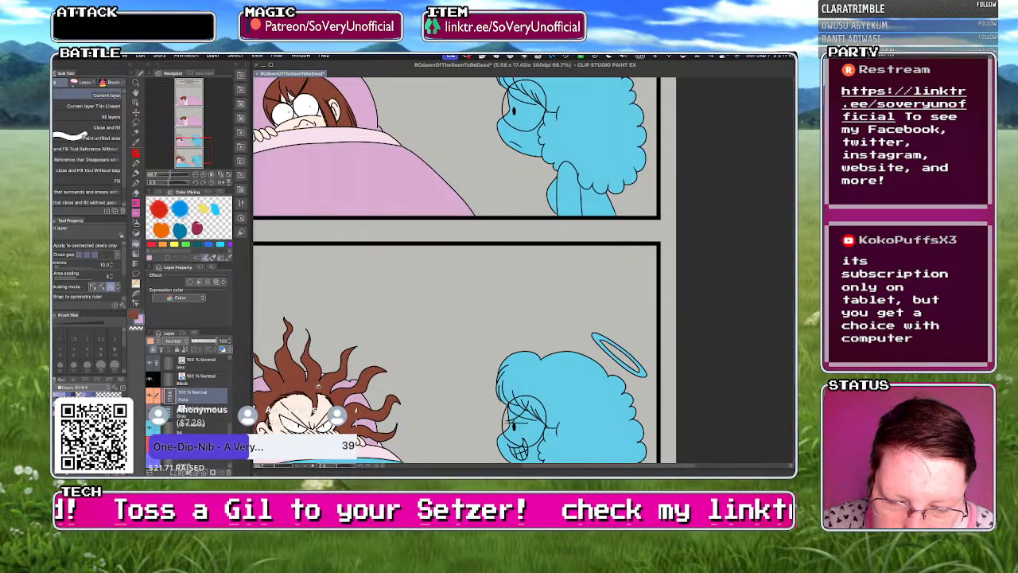
key("g")
scroll(306, 371, "up", 2)
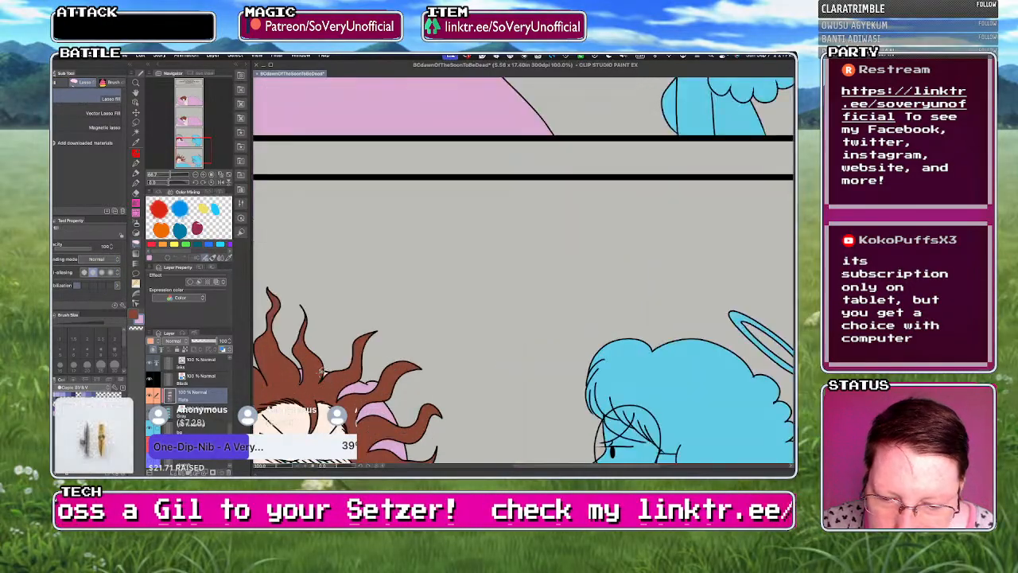
scroll(294, 371, "down", 5)
scroll(294, 371, "up", 5)
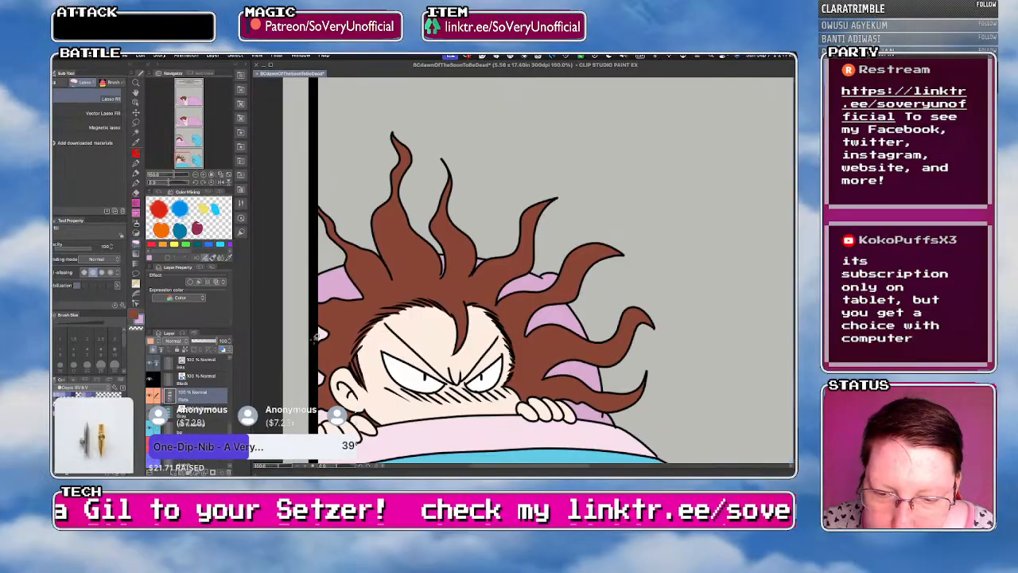
key("g")
key("g")
- Fill the blue blanket below the angry character in the fourth panel with the same lilac
scroll(302, 342, "down", 3)
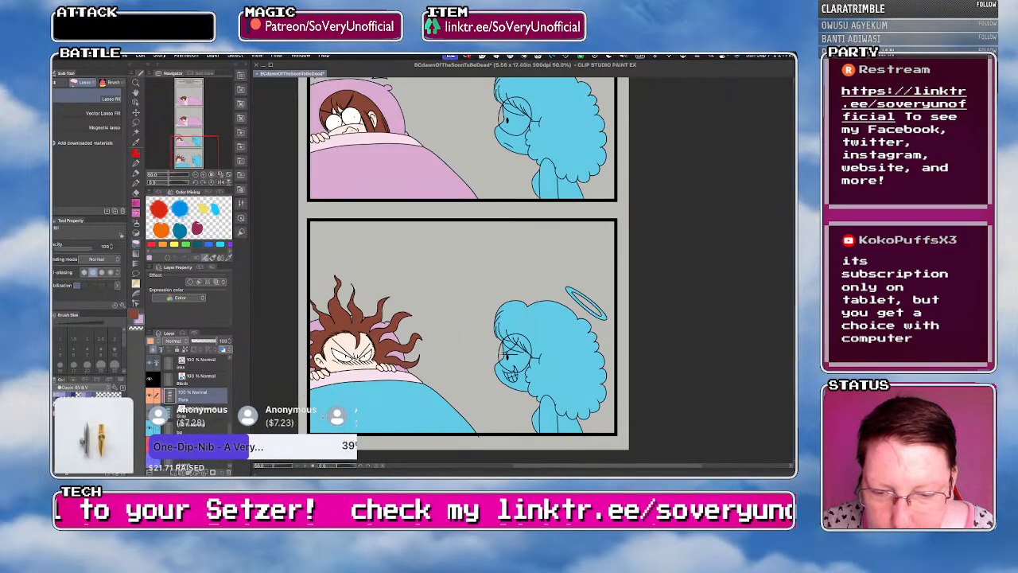
key("g")
key("g")
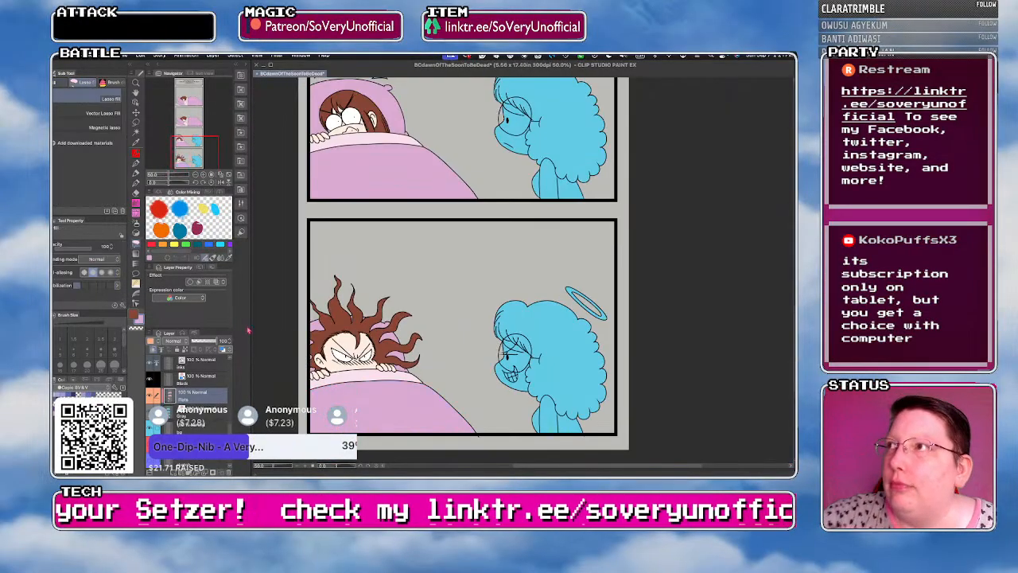
- Switch the color set to Bootleg Cookie Set and choose white, keeping the skin tone as the second colour
scroll(248, 330, "down", 2)
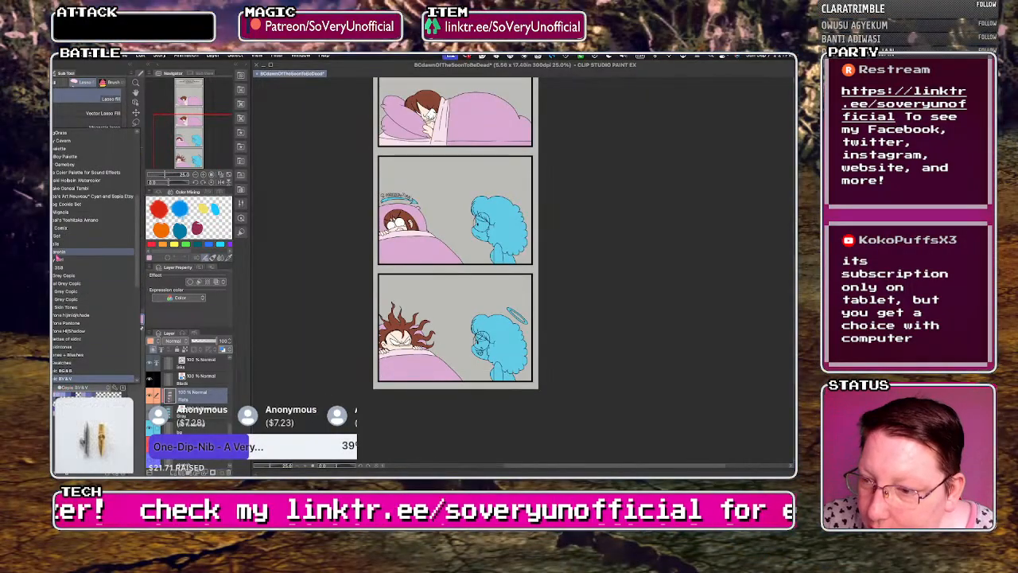
left_click(76, 203)
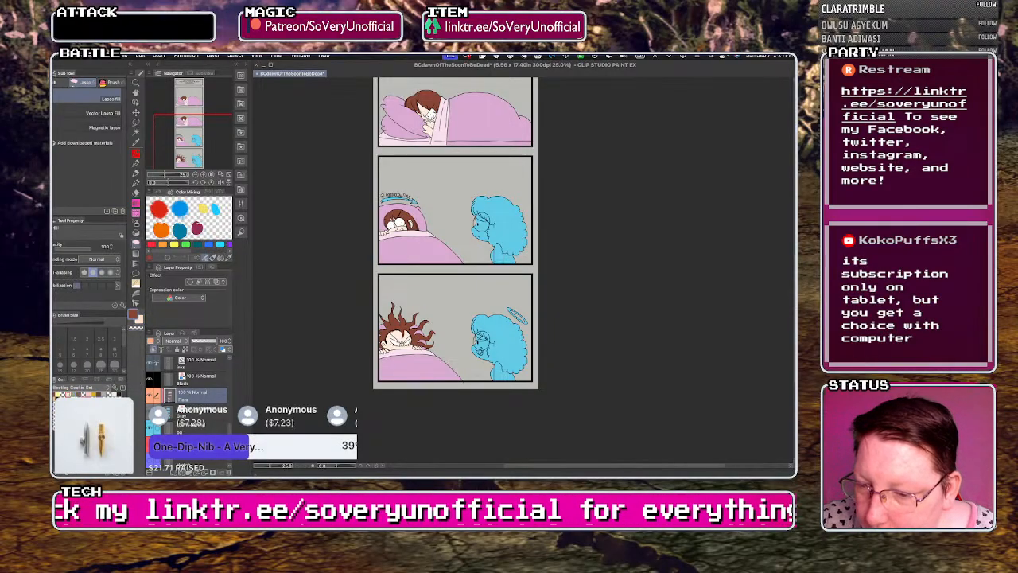
left_click(109, 394)
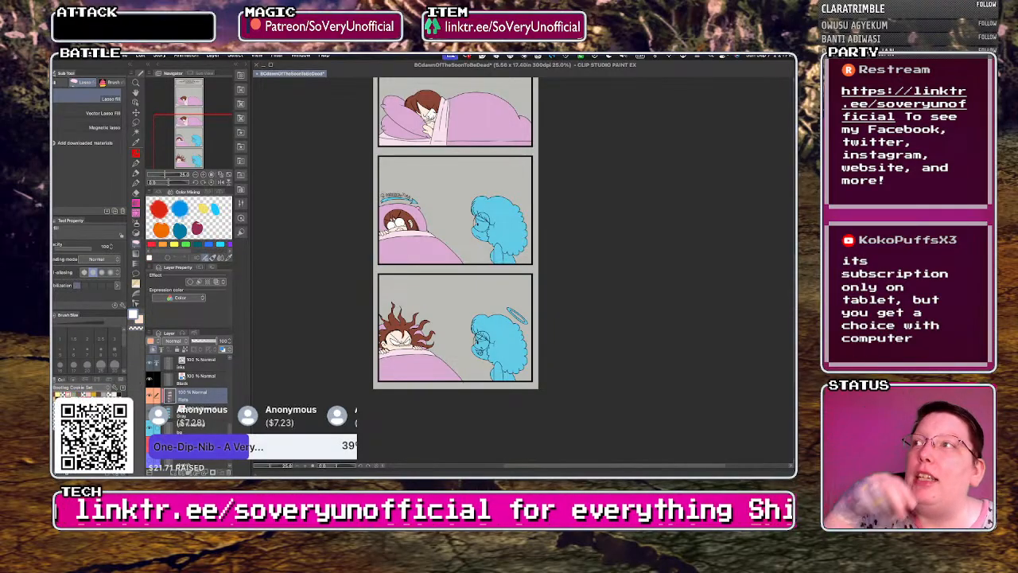
- Fill the curly-haired character's face in the fourth panel with the light skin tone, including the areas inside the glasses
scroll(499, 360, "up", 3)
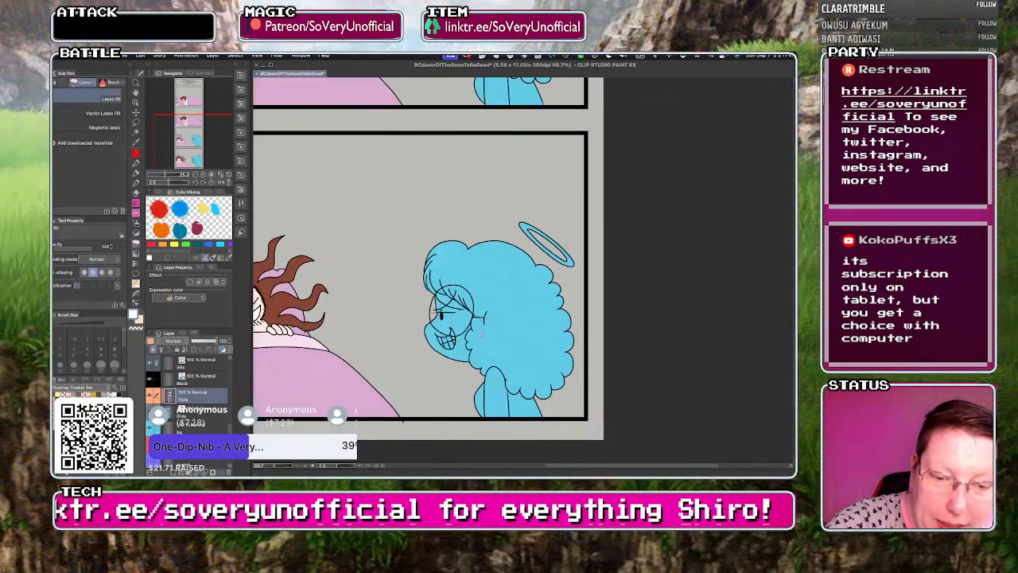
key("g")
left_click(451, 356)
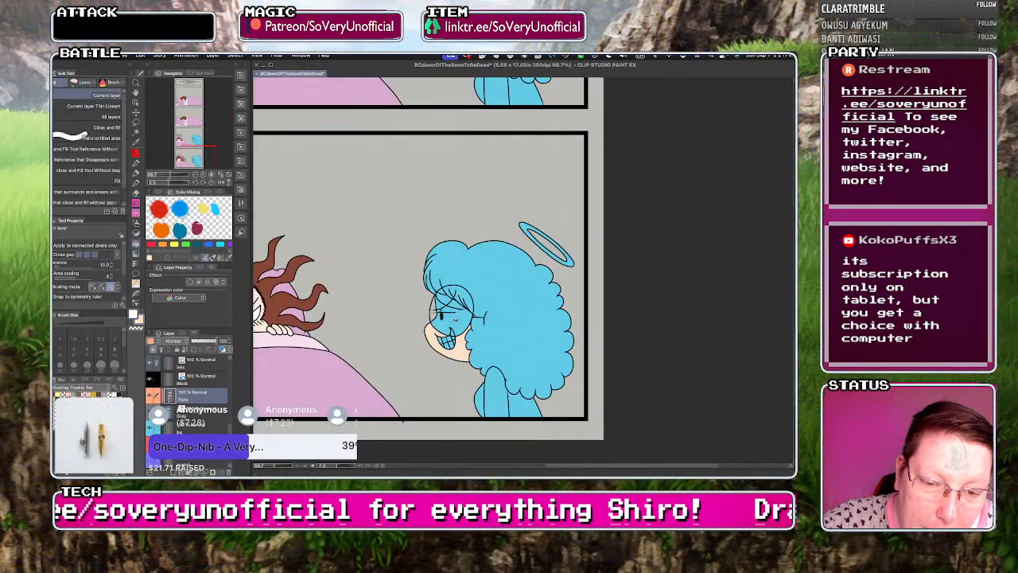
left_click(457, 319)
left_click(438, 307)
scroll(439, 309, "up", 2)
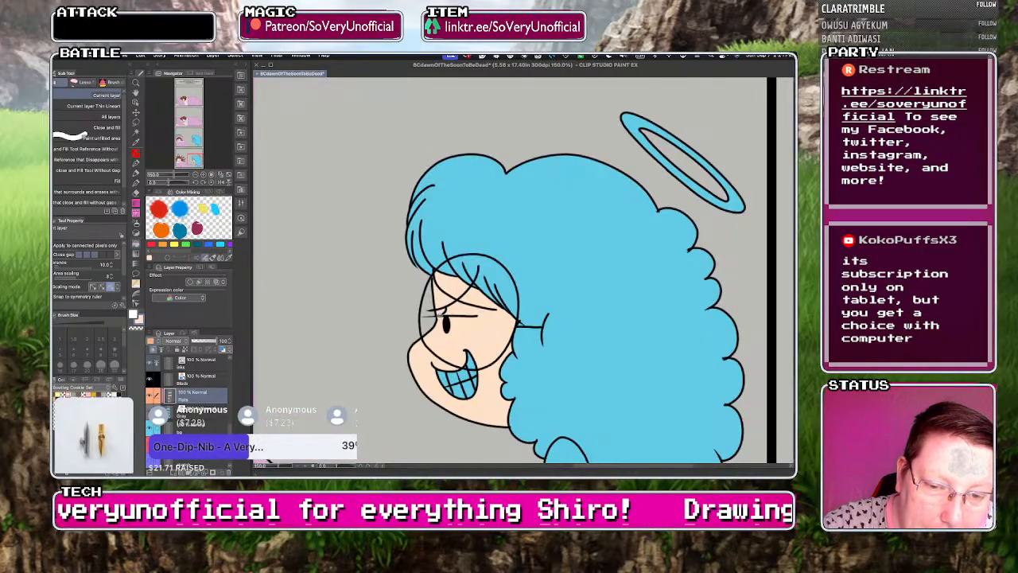
key("g")
scroll(450, 296, "down", 2)
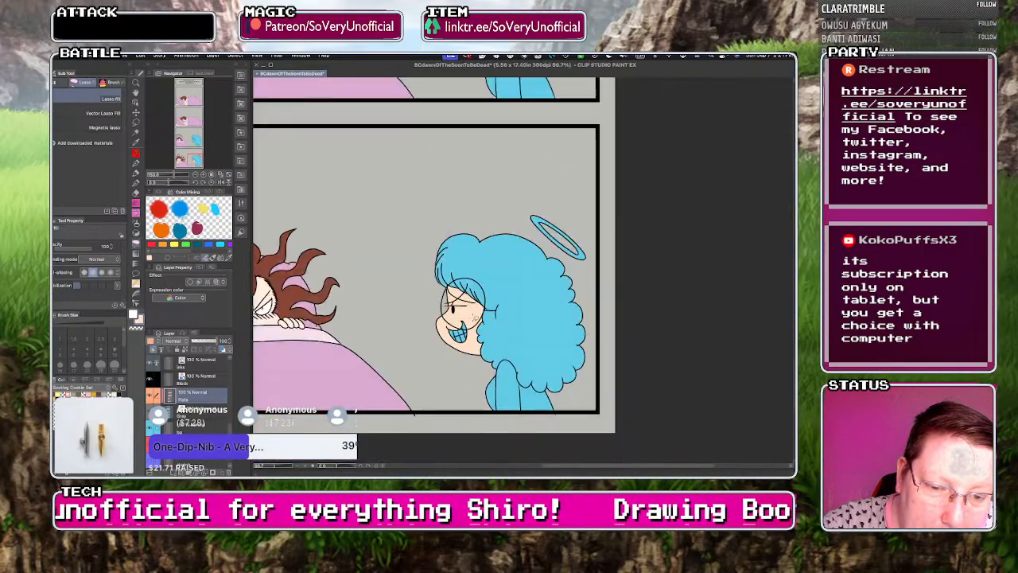
- Fill the curly-haired character's grinning teeth in the fourth panel with white
key("c")
scroll(446, 260, "up", 3)
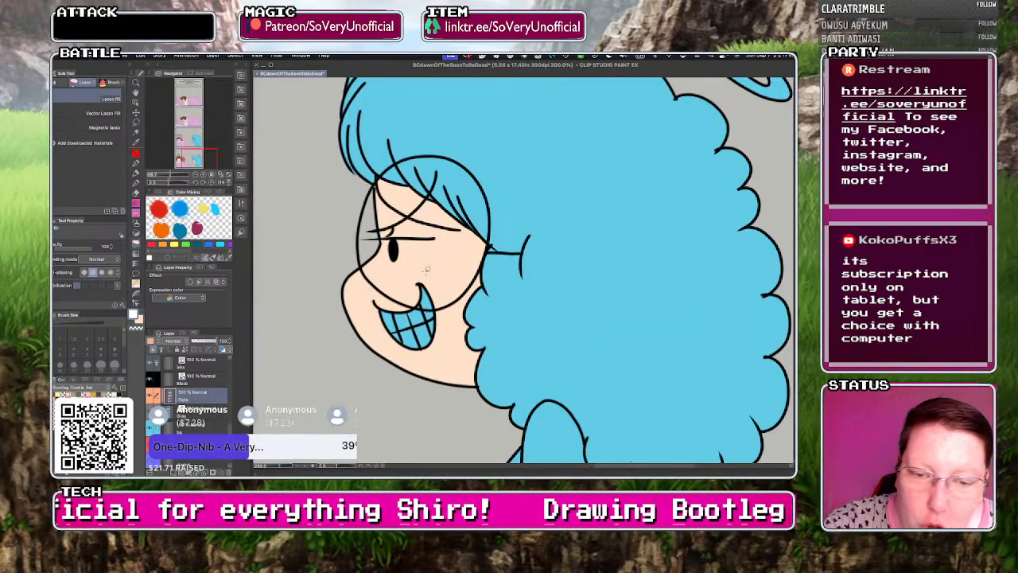
key("g")
mouse_move(389, 319)
left_mouse_down()
mouse_move(428, 310)
mouse_move(427, 294)
mouse_move(427, 325)
mouse_move(392, 332)
mouse_move(409, 338)
mouse_move(424, 316)
left_mouse_up()
key("g")
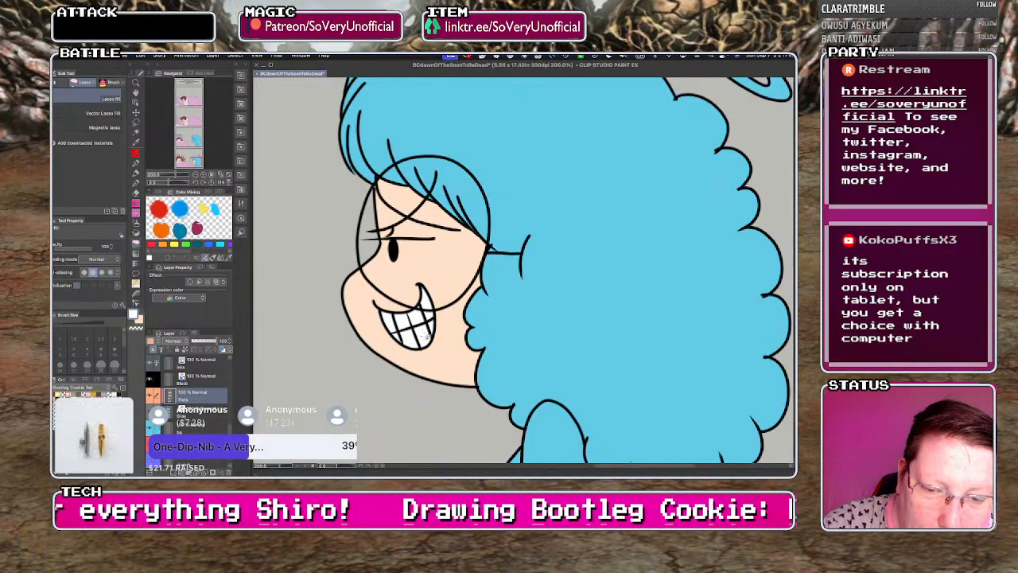
scroll(415, 348, "down", 3)
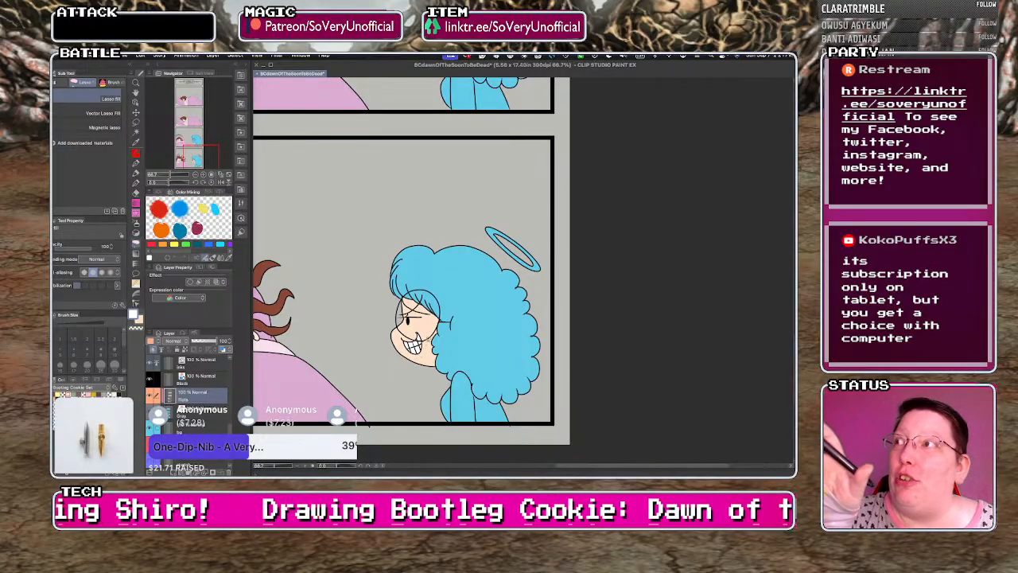
- Fill the curly-haired character's face in the third panel with the light skin tone, including the areas behind the glasses
scroll(442, 374, "down", 3)
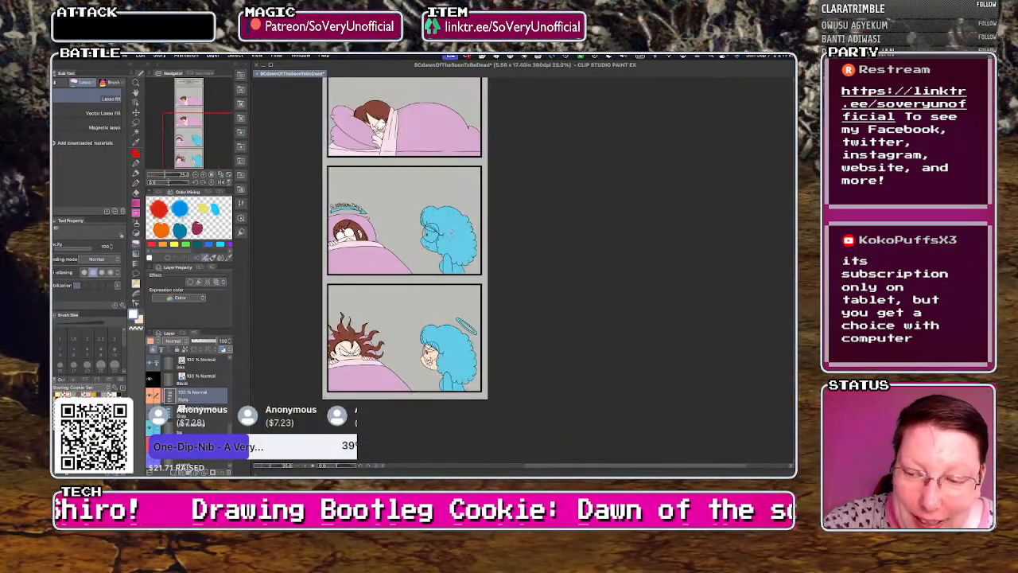
scroll(424, 257, "up", 5)
key("x")
key("g")
left_click(451, 347)
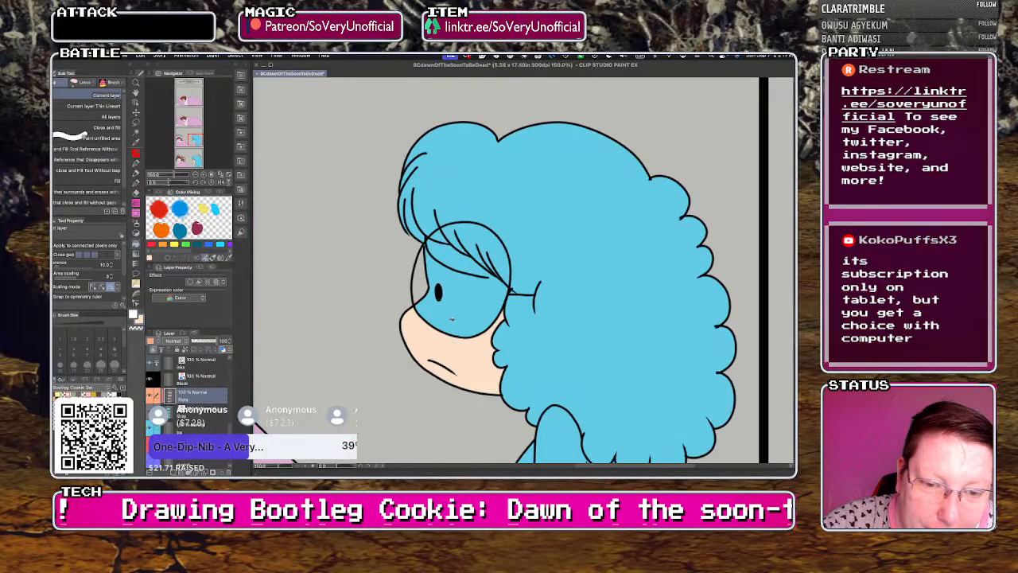
left_click(460, 307)
left_click(444, 248)
key("g")
- Fill the curly hair in the fourth panel with grey-brown and lasso-fill the leftover blue areas along the fringe
scroll(409, 291, "down", 6)
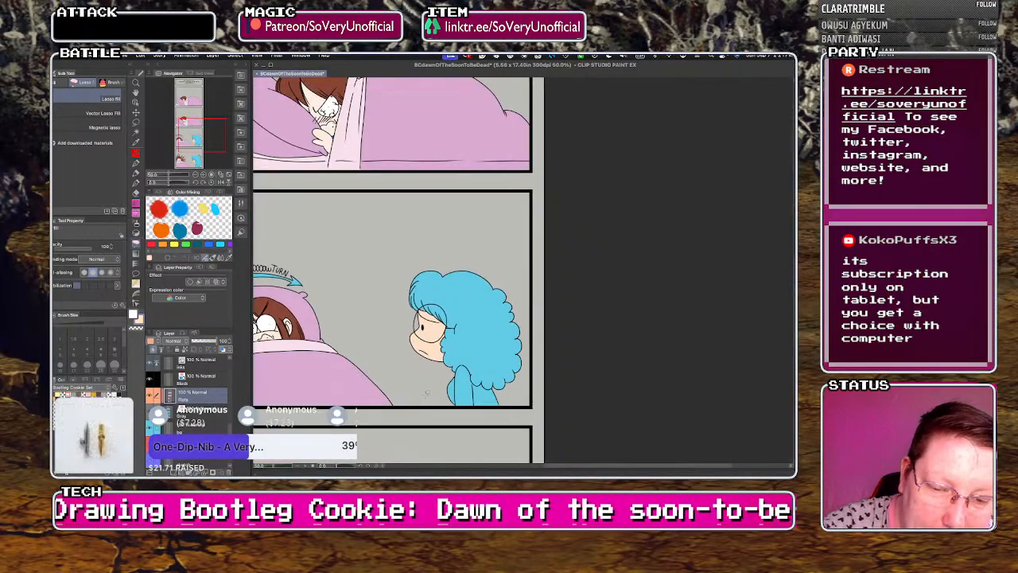
scroll(388, 309, "up", 2)
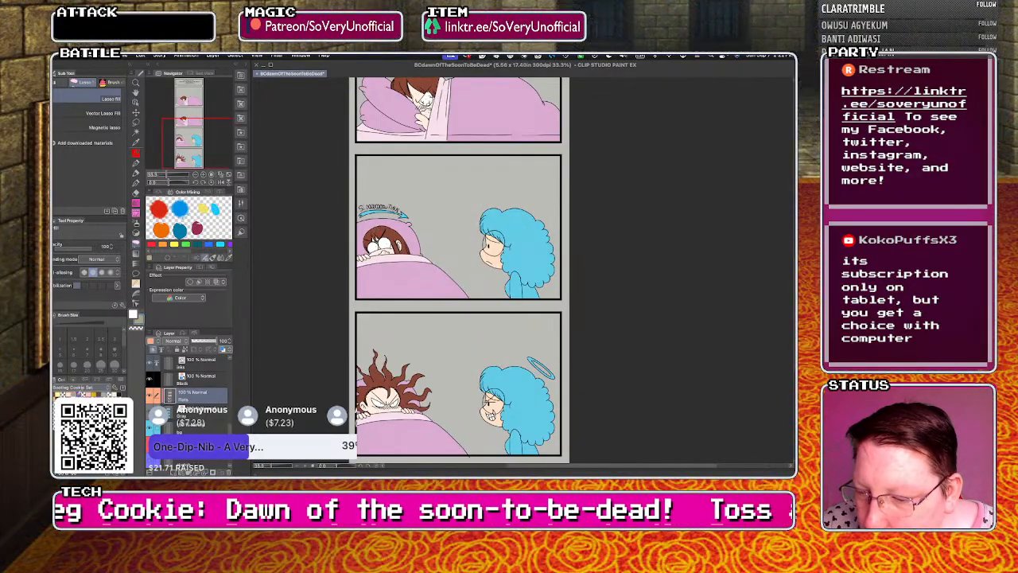
left_click(521, 382)
scroll(525, 366, "up", 3)
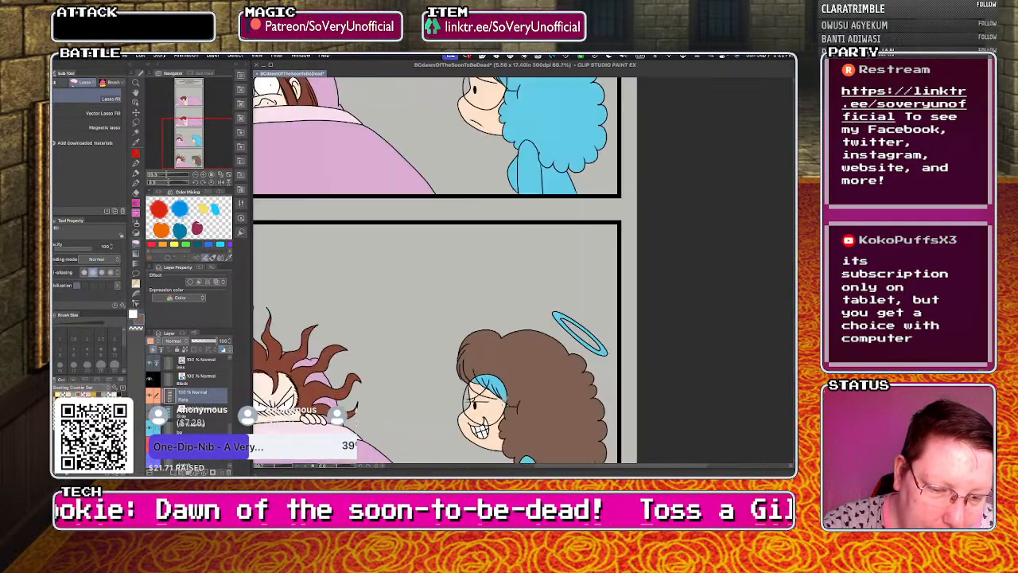
scroll(512, 407, "up", 2)
scroll(512, 407, "up", 4)
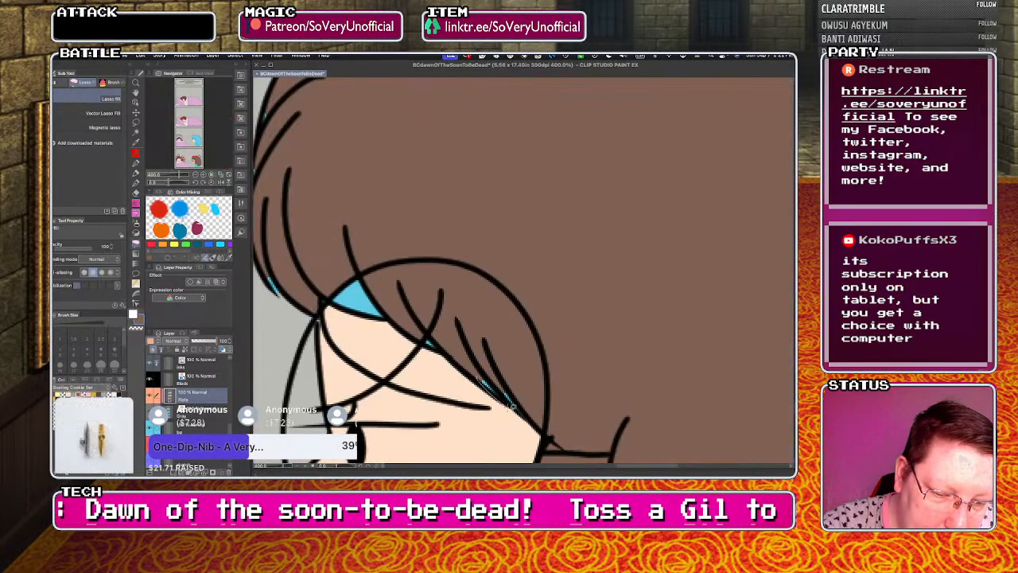
left_click_drag(513, 407, 496, 374)
mouse_move(500, 381)
left_mouse_down()
mouse_move(522, 414)
mouse_move(502, 387)
left_mouse_up()
left_click_drag(412, 333, 426, 334)
left_click_drag(322, 291, 335, 285)
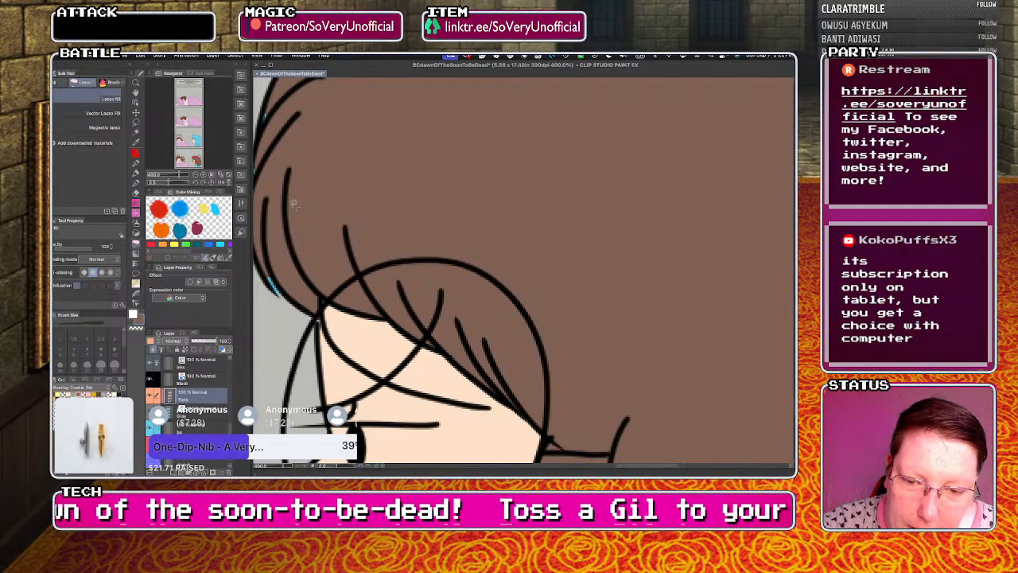
scroll(294, 204, "down", 5)
scroll(308, 305, "down", 2)
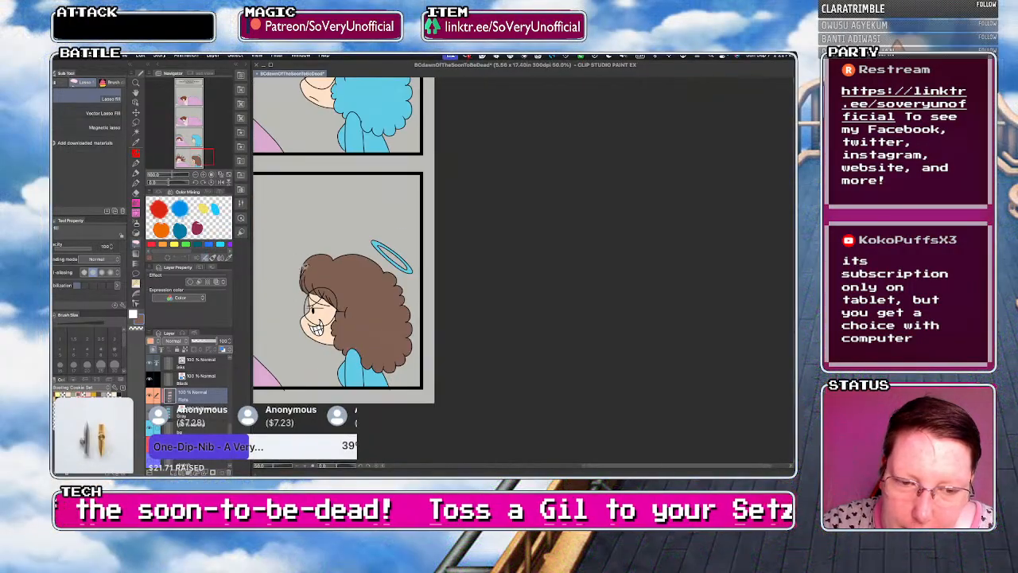
- Fill the main mass of the curly hair in the third panel with the same grey-brown
scroll(382, 366, "down", 2)
scroll(393, 371, "up", 2)
key("g")
left_click(393, 372)
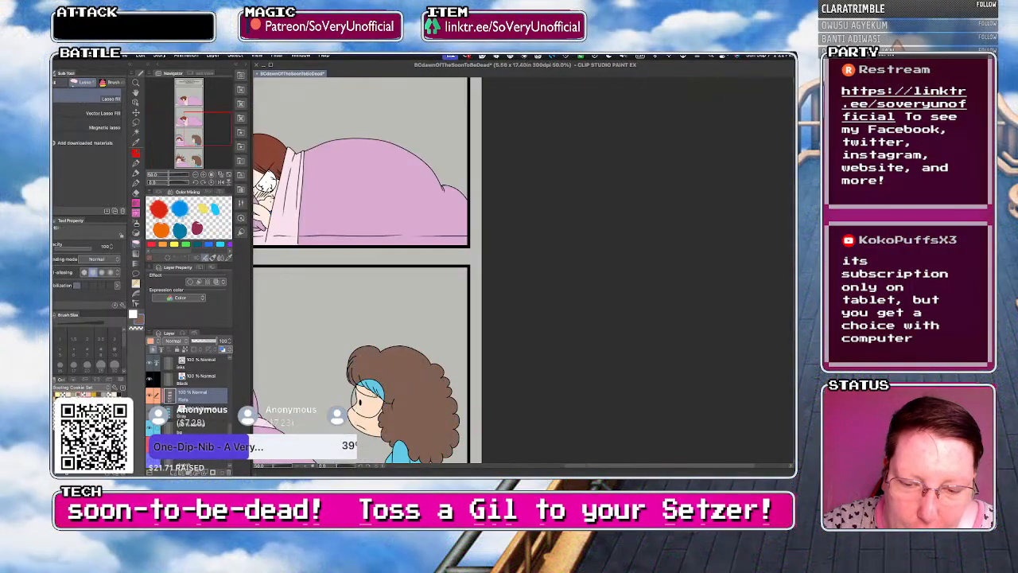
- Fill the remaining blue parts of the fringe above and inside the glasses in the third panel with grey-brown
scroll(380, 410, "up", 3)
key("g")
left_click(357, 334)
left_click(321, 328)
mouse_move(280, 309)
left_mouse_down()
mouse_move(307, 341)
mouse_move(318, 337)
left_mouse_up()
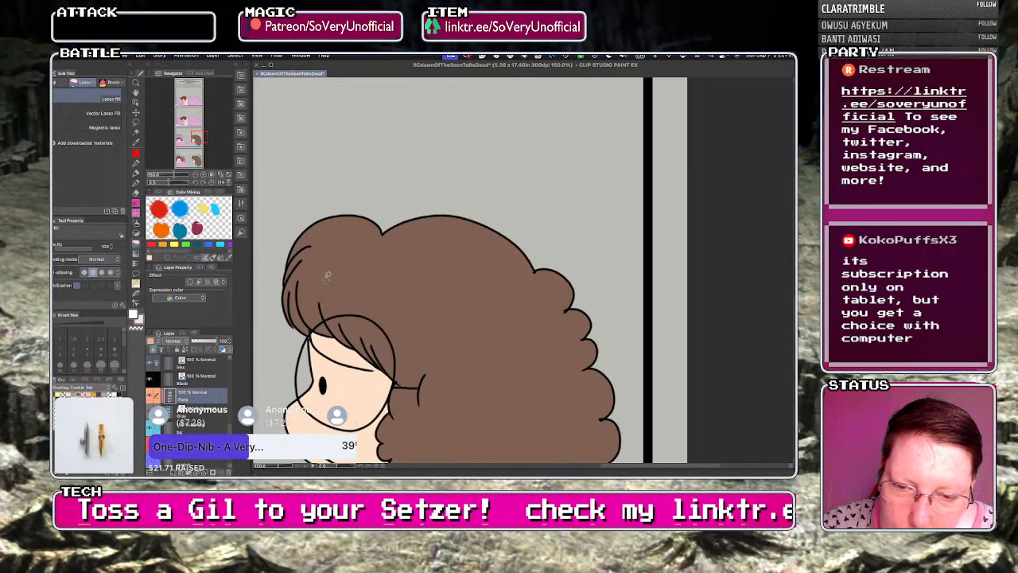
- Switch the color set to Copic YR & Y and pick a yellow
scroll(276, 238, "down", 3)
scroll(318, 318, "down", 3)
scroll(348, 382, "up", 3)
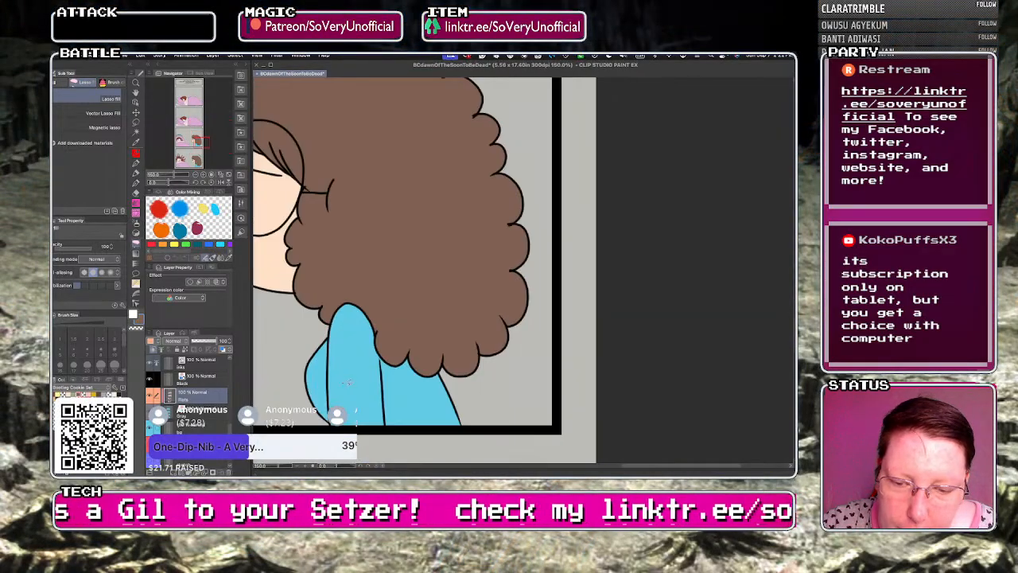
scroll(377, 428, "down", 3)
scroll(358, 398, "down", 2)
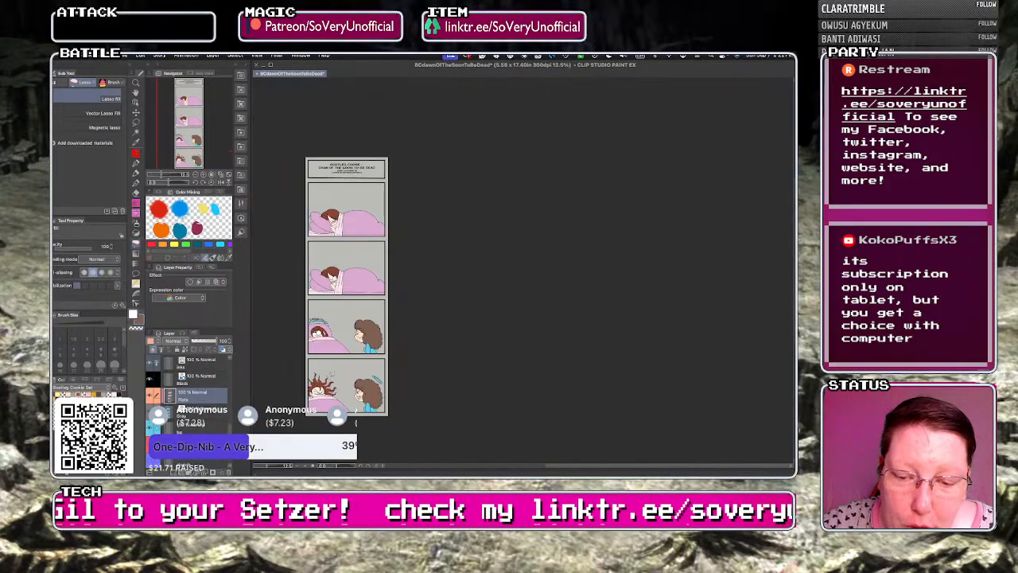
scroll(339, 365, "up", 1)
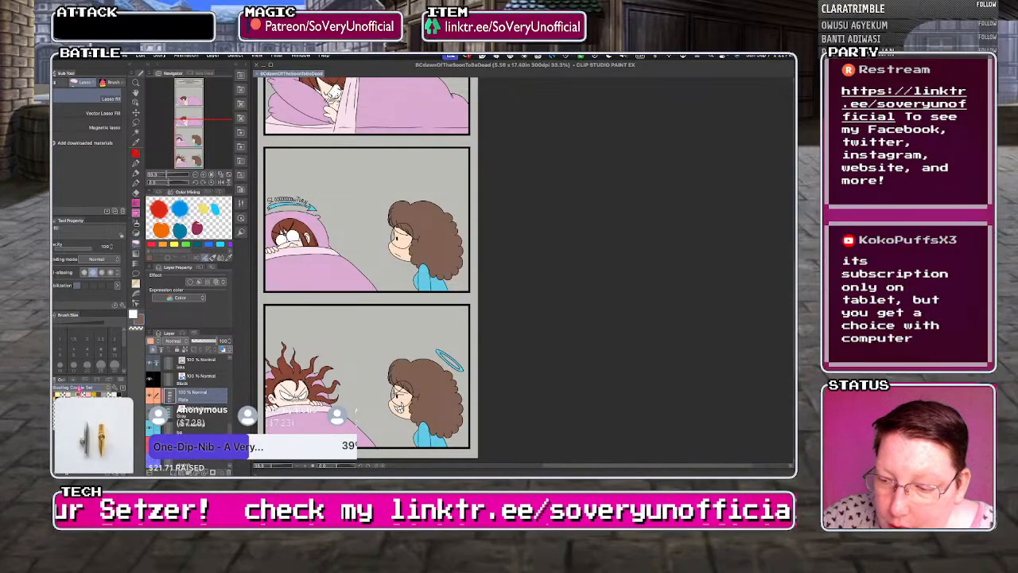
left_click(80, 387)
left_click(141, 311)
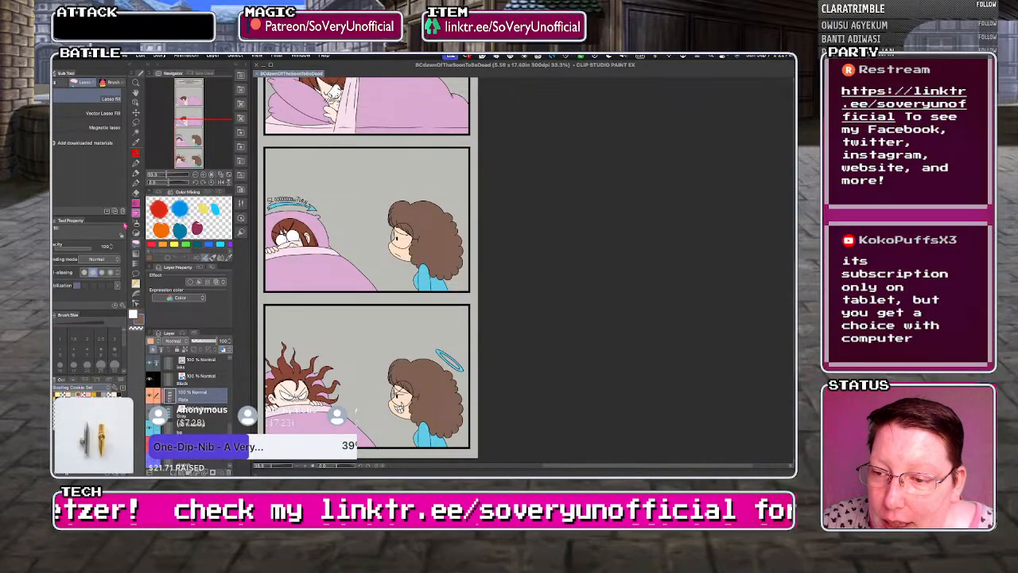
left_click(77, 388)
left_click_drag(138, 208, 138, 320)
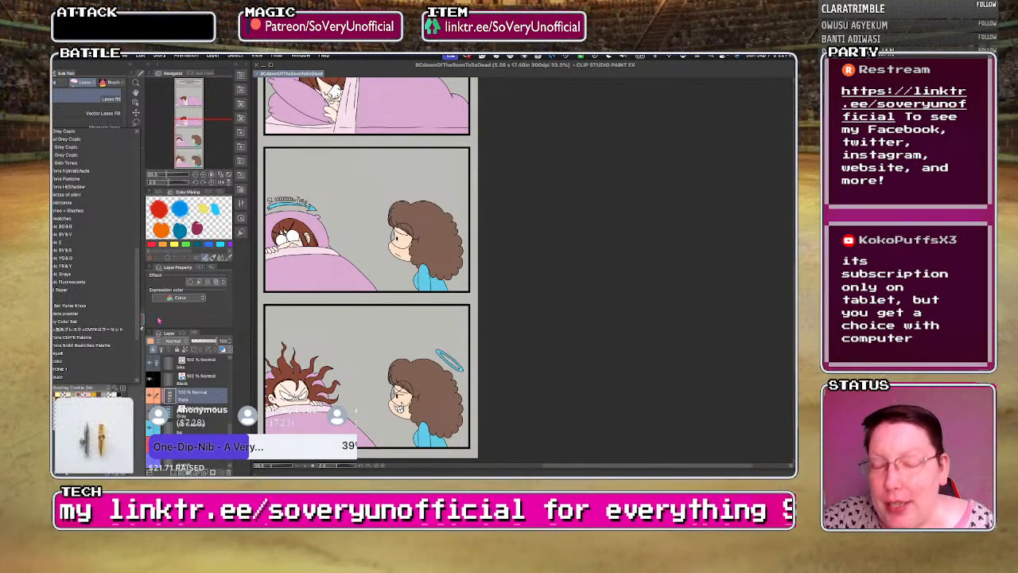
left_click(61, 258)
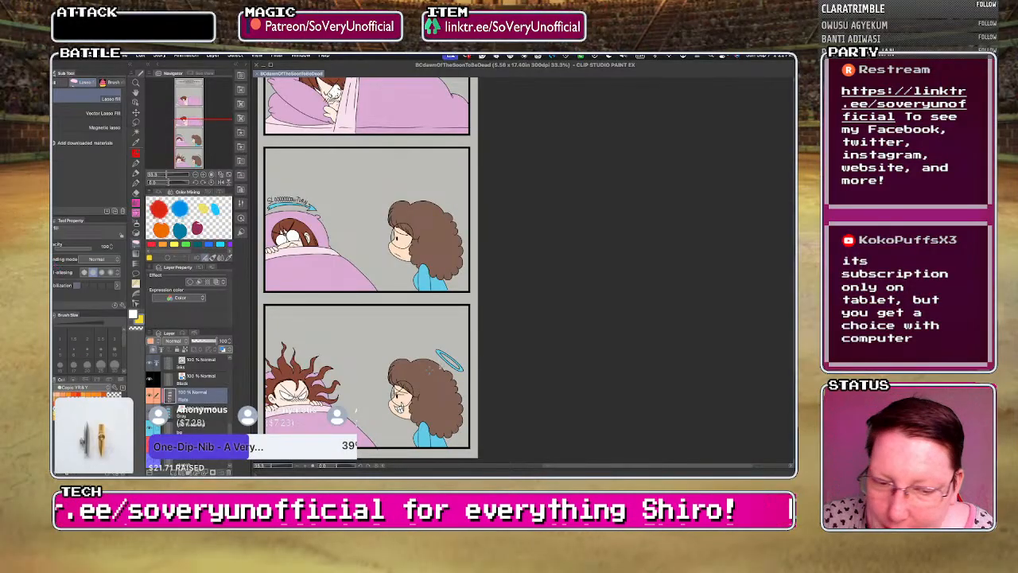
- Fill the halo in the fourth panel with yellow and the curly-haired character's top in the third panel with dark blue
scroll(447, 364, "up", 4)
key("g")
left_click(432, 363)
scroll(393, 375, "down", 2)
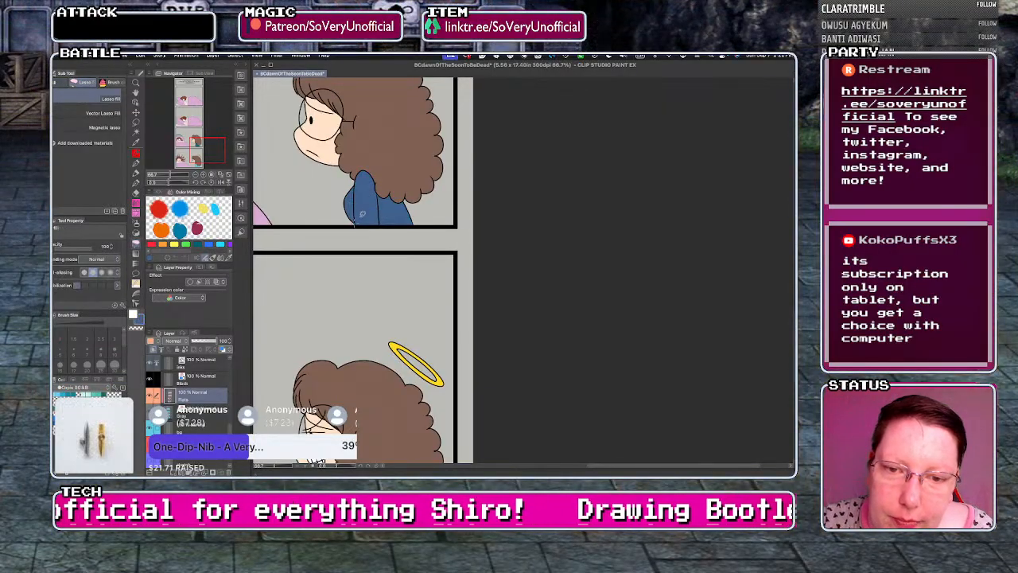
- Fill the body and sleeve of the curly-haired character's top in the fourth panel with the same dark blue
scroll(372, 200, "up", 8)
scroll(384, 298, "down", 2)
scroll(306, 248, "down", 2)
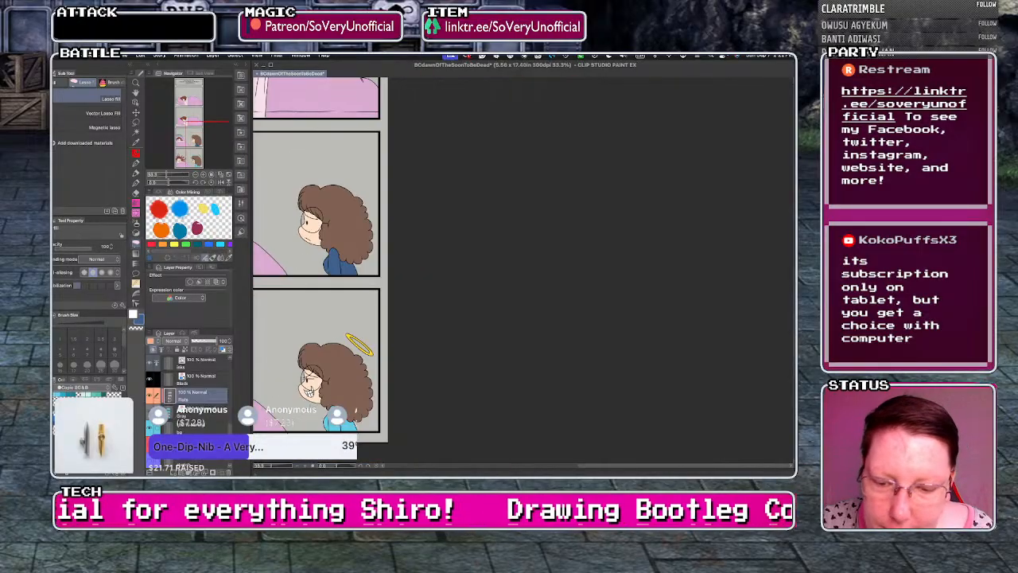
scroll(336, 422, "up", 2)
key("g")
left_click(350, 400)
left_click(317, 404)
key("u")
scroll(344, 395, "up", 8)
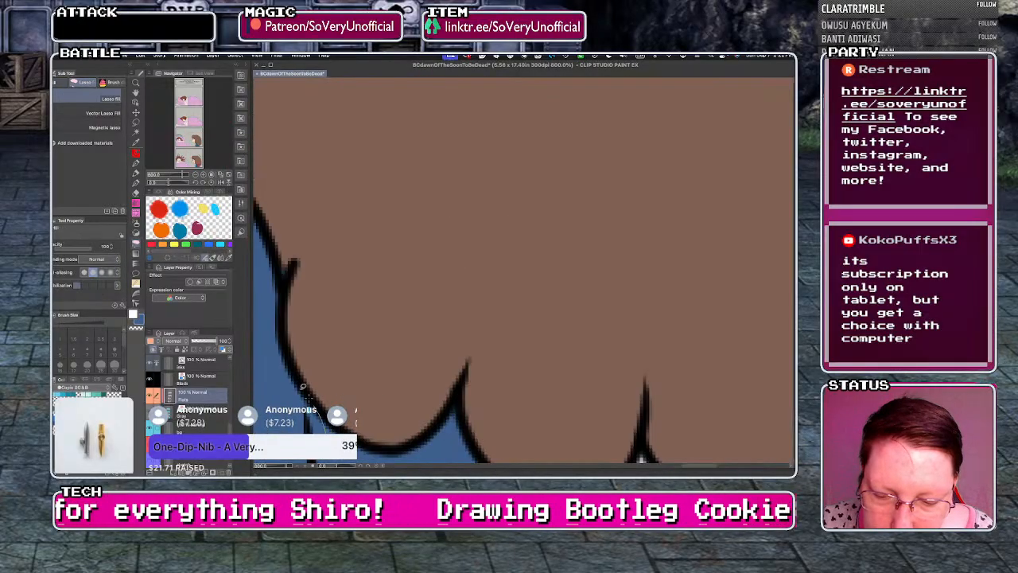
scroll(318, 413, "down", 10)
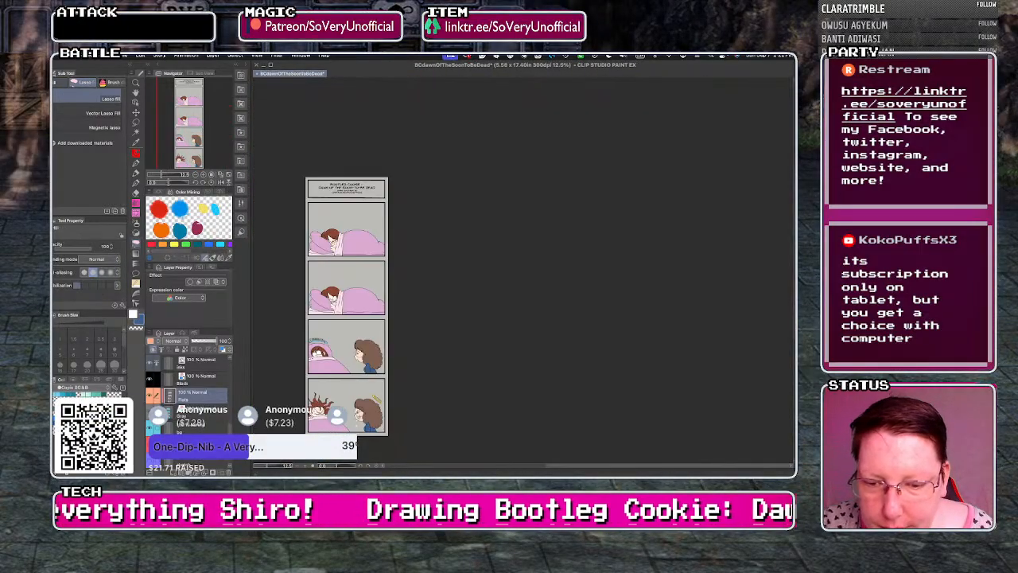
- Switch the color set to Copic RV & R and fill the "turn" arrow in the third panel with red
scroll(319, 398, "up", 2)
left_click(80, 388)
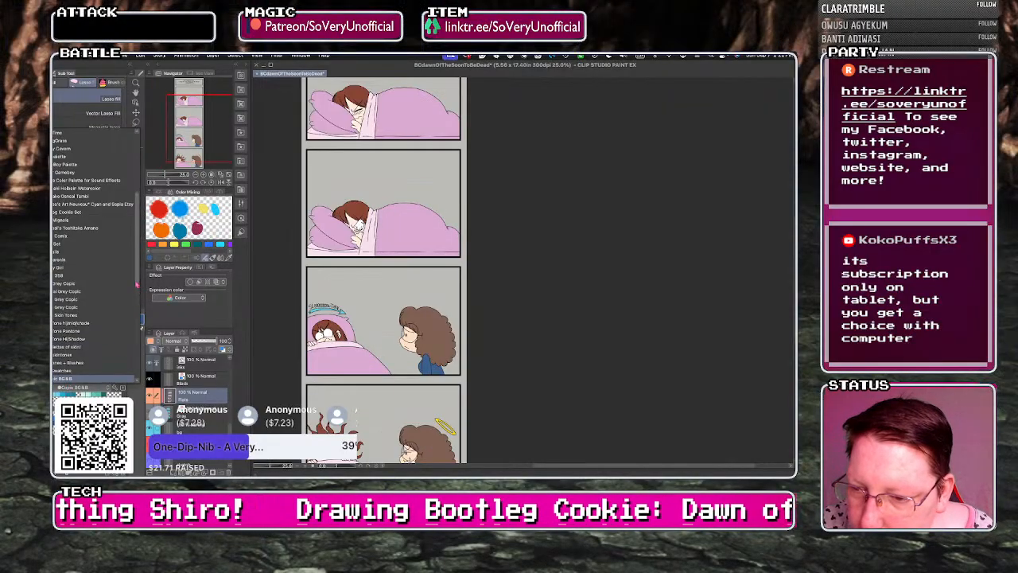
left_click(63, 182)
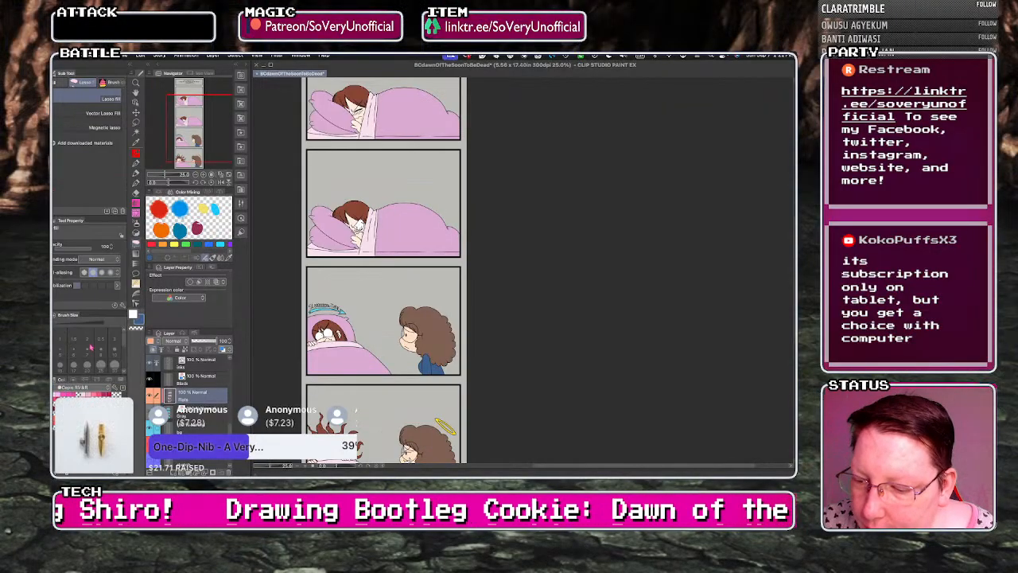
scroll(312, 316, "up", 3)
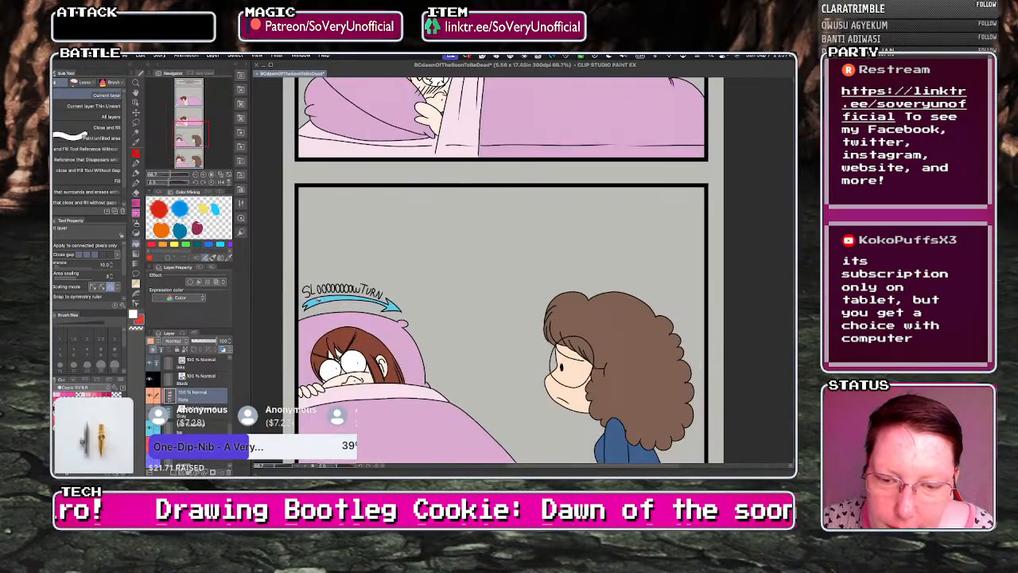
scroll(389, 299, "up", 3)
scroll(389, 299, "down", 3)
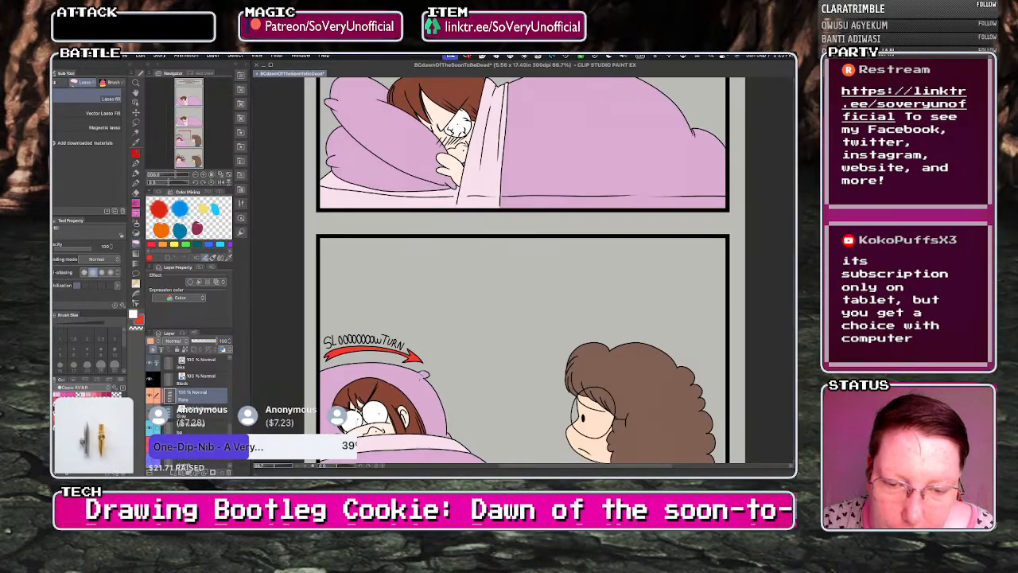
scroll(327, 358, "up", 3)
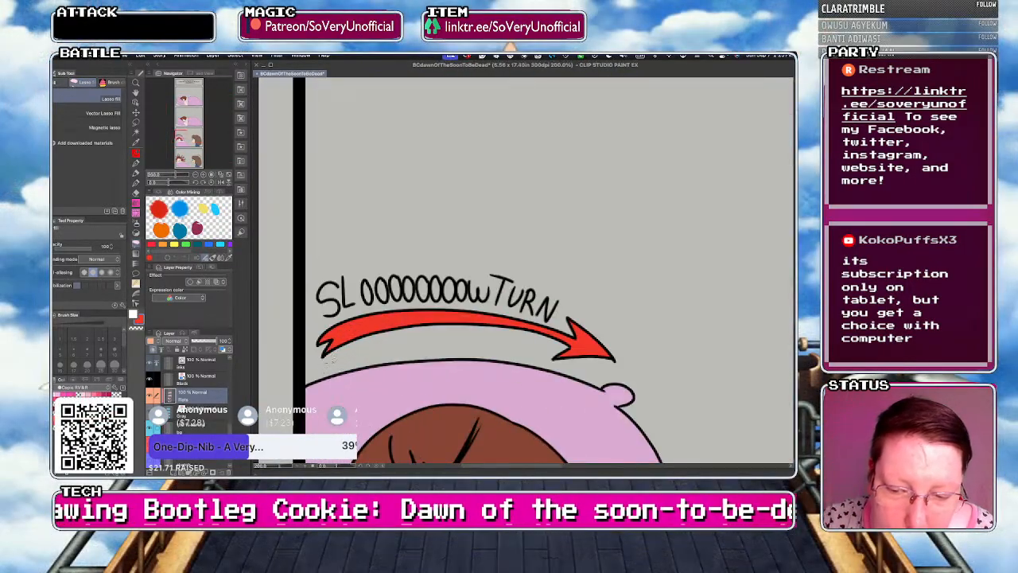
scroll(555, 361, "down", 4)
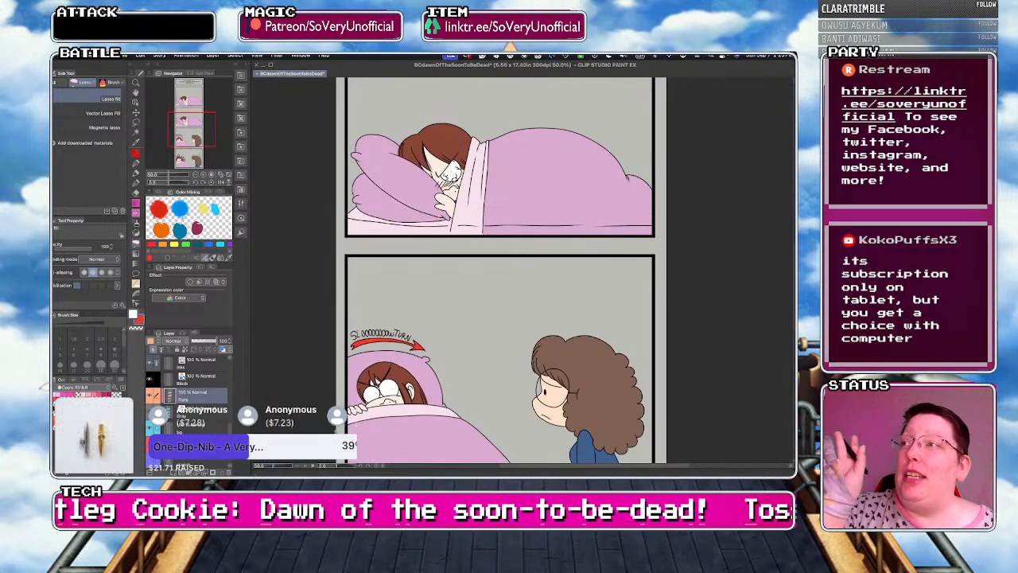
scroll(328, 342, "down", 2)
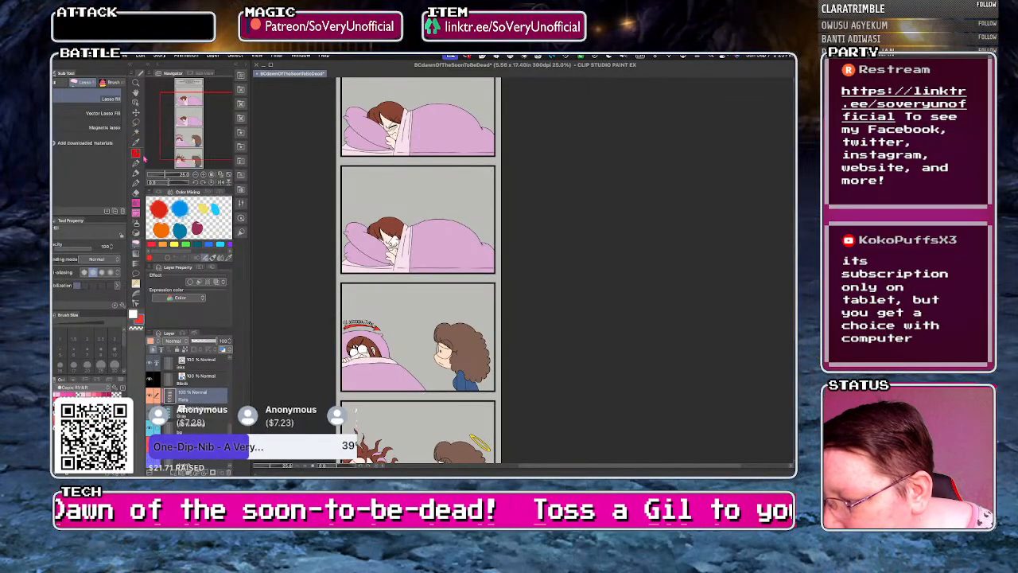
- Select the skin areas by color gamut and paint red over the face in the third panel with the Soft airbrush
left_click(140, 156)
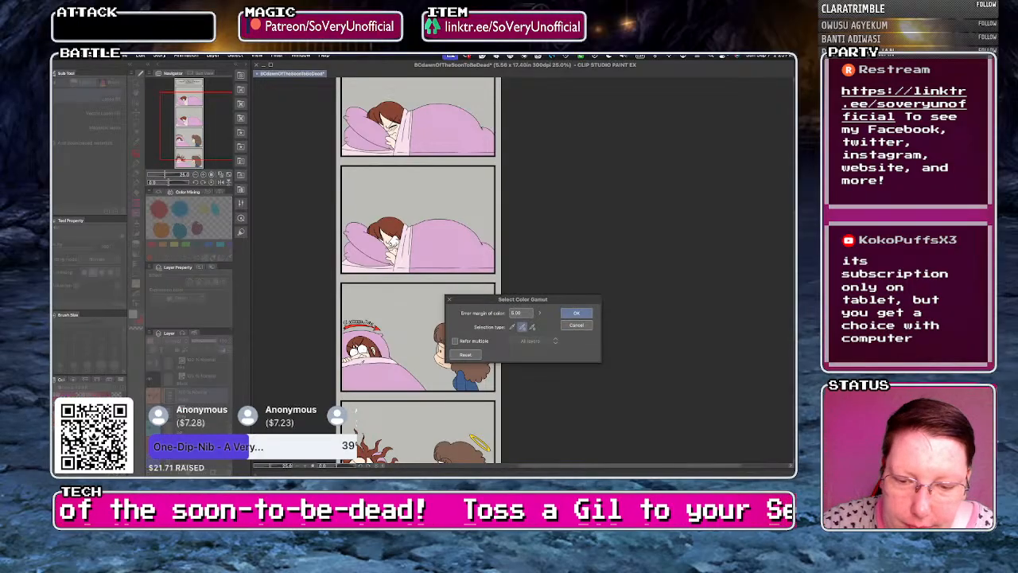
left_click(576, 312)
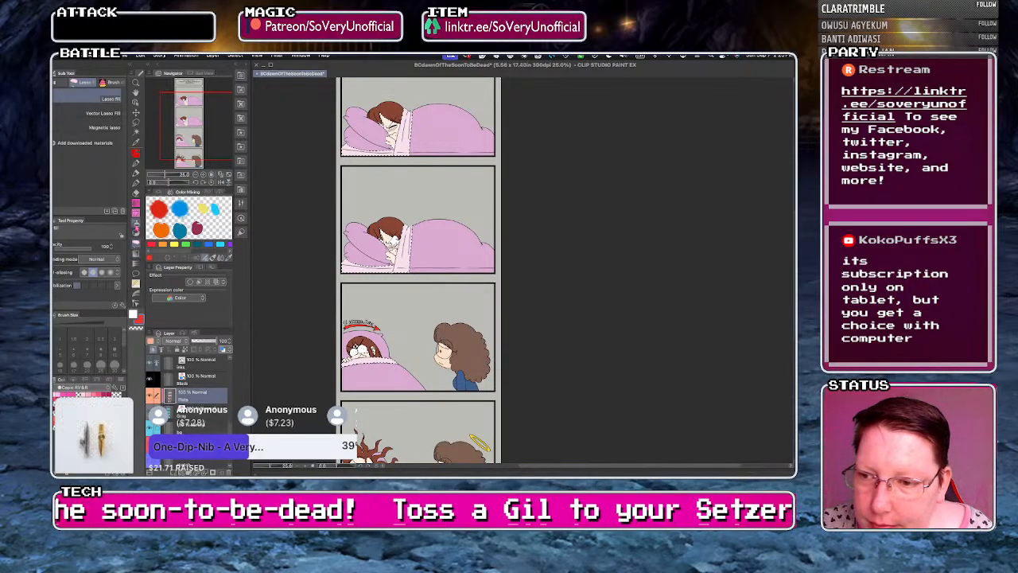
left_click(136, 223)
scroll(363, 350, "up", 1)
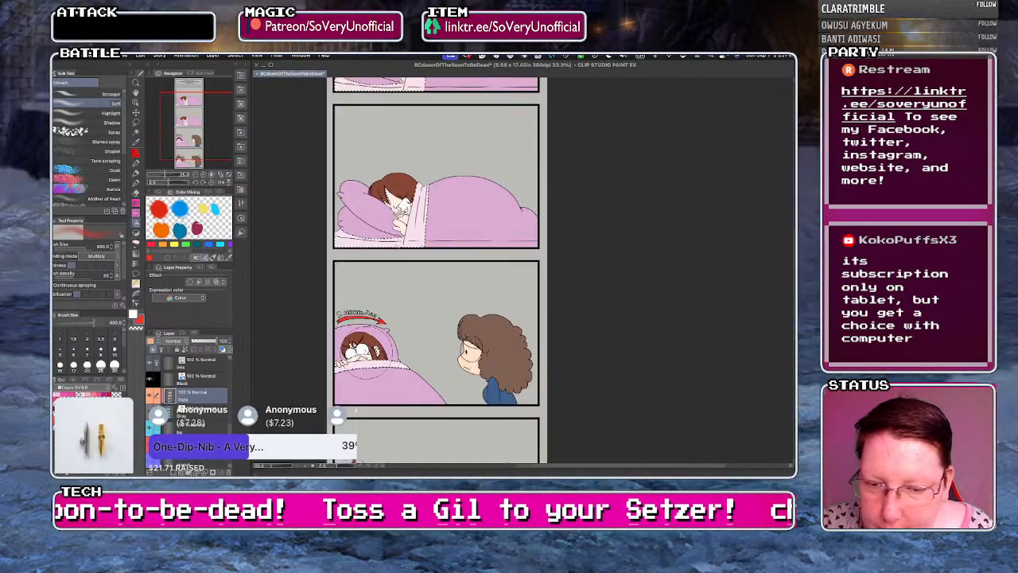
scroll(362, 350, "up", 2)
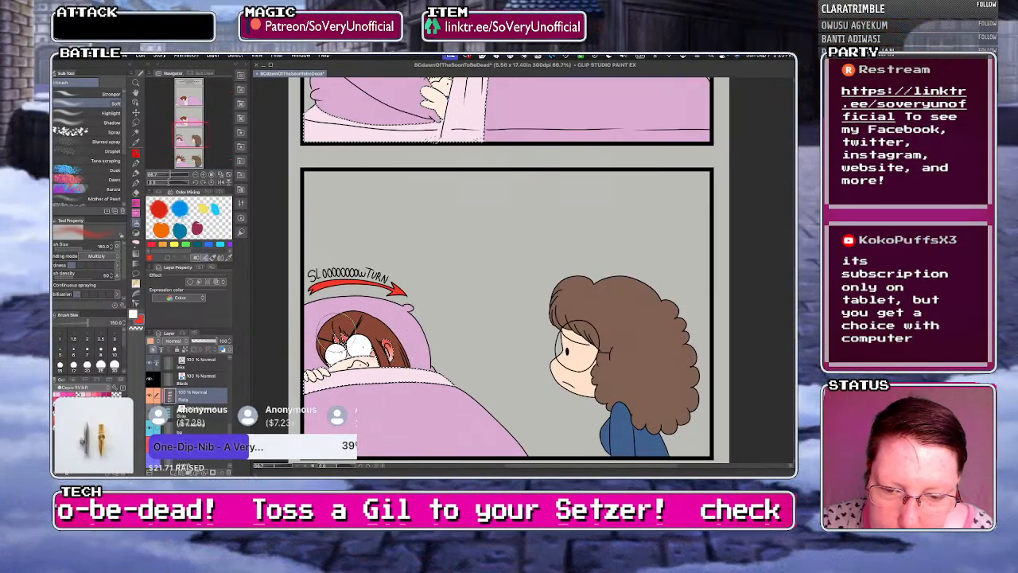
- Airbrush red over the face in the second panel and lasso-fill the red overspray on the sheet with pale pink
scroll(297, 327, "down", 2)
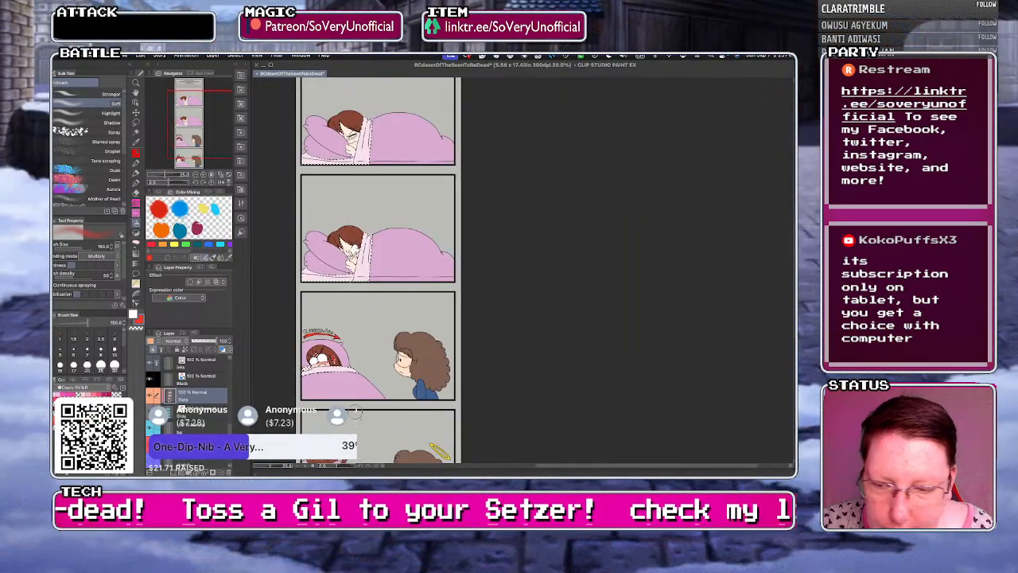
scroll(328, 239, "up", 2)
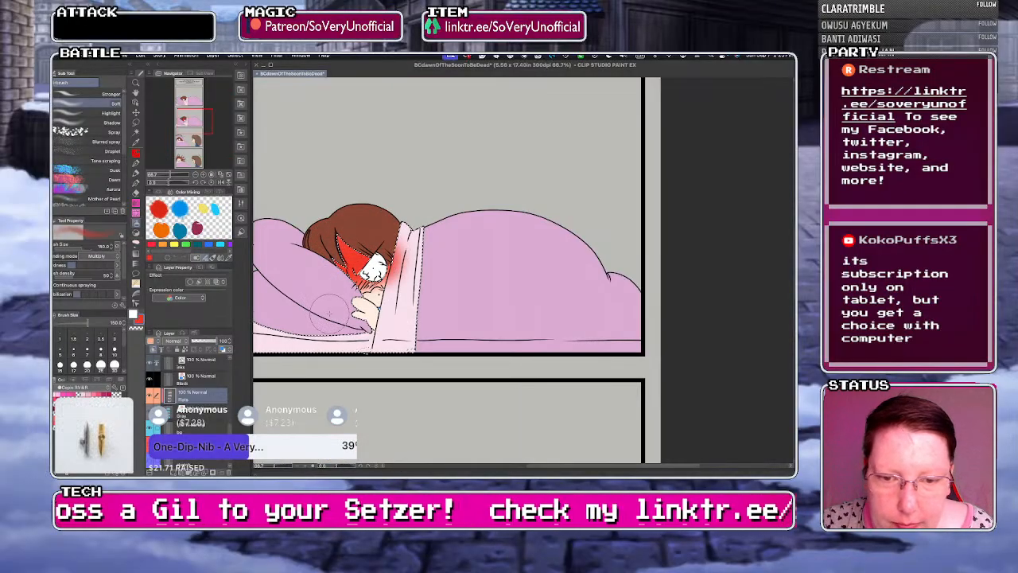
left_click(136, 122)
left_click(136, 328)
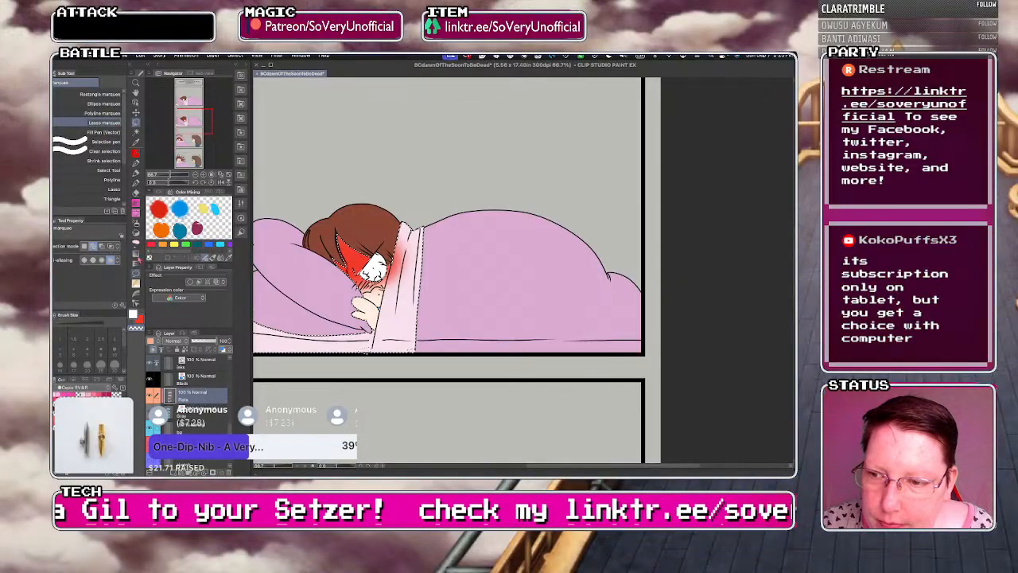
left_click(136, 245)
scroll(395, 244, "up", 2)
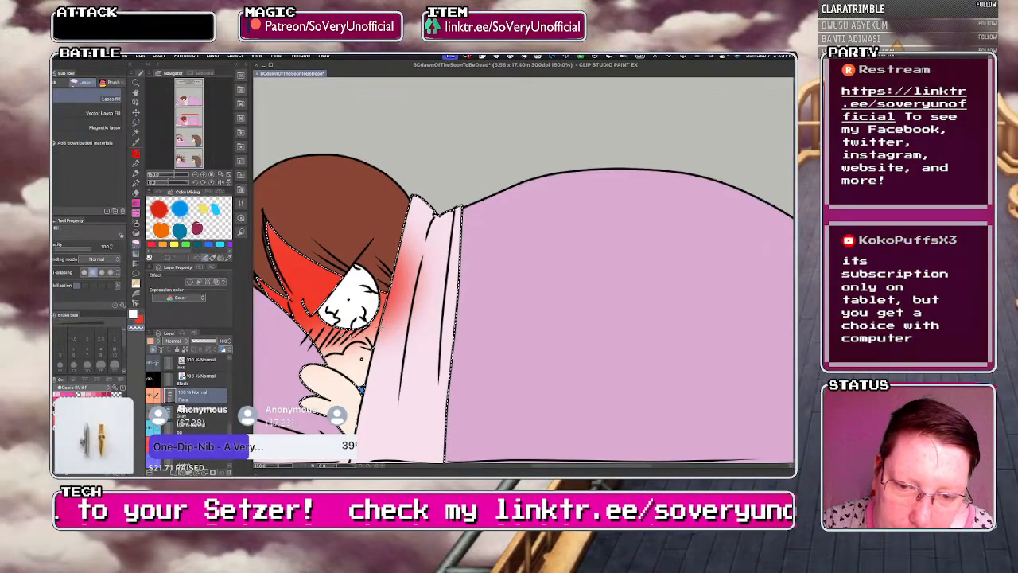
left_click_drag(403, 229, 375, 383)
key("super+z")
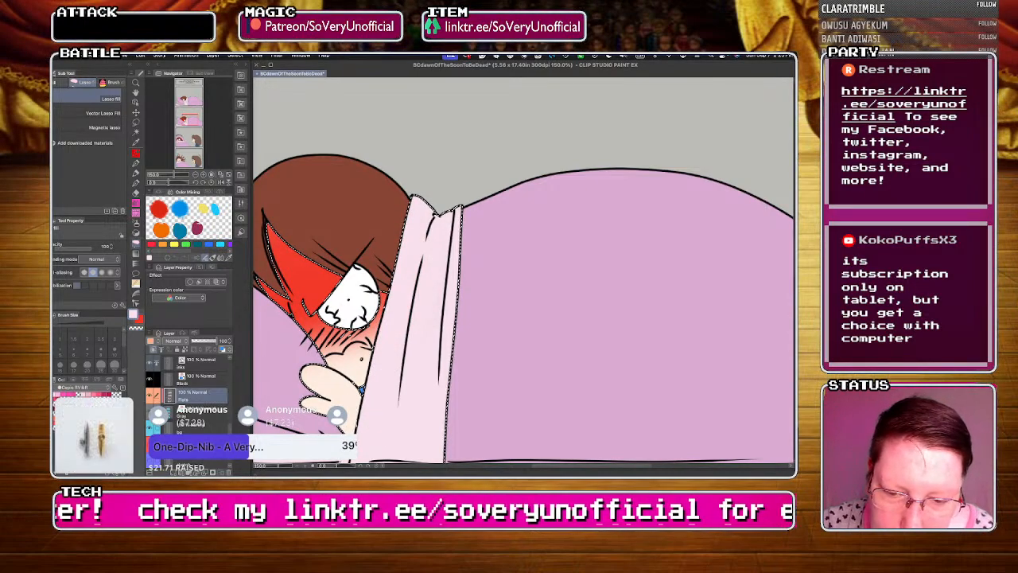
- Remove the folded sheet beside the face in the first panel from the selection with the Lasso marquee
scroll(368, 389, "down", 10)
scroll(371, 388, "up", 3)
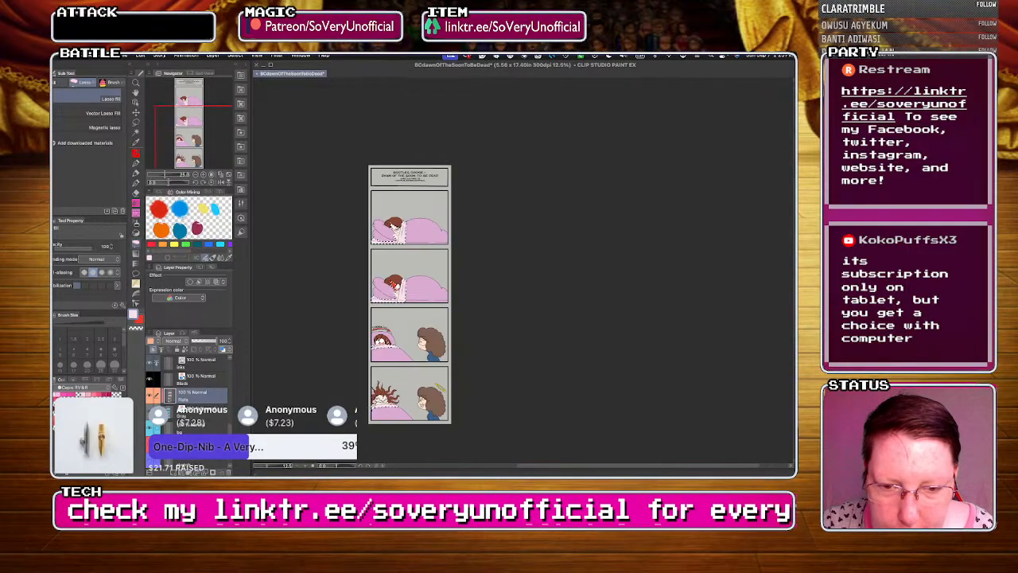
scroll(410, 198, "up", 4)
scroll(410, 199, "up", 1)
left_click(135, 124)
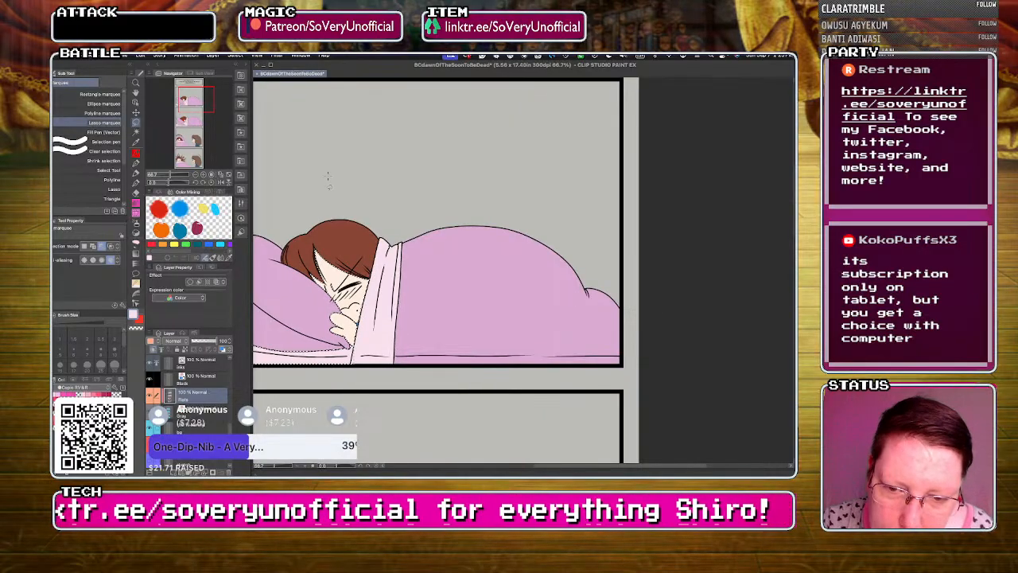
scroll(361, 301, "up", 3)
left_click(93, 247)
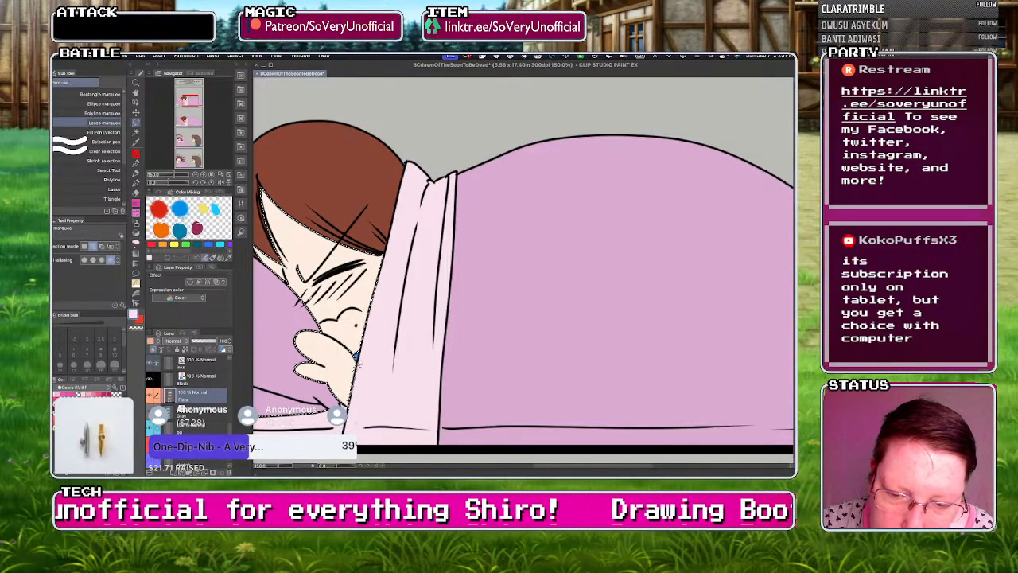
- Airbrush soft red over the face in the first panel and lasso-fill the blue spot on the fingertip with skin colour
scroll(269, 258, "down", 3)
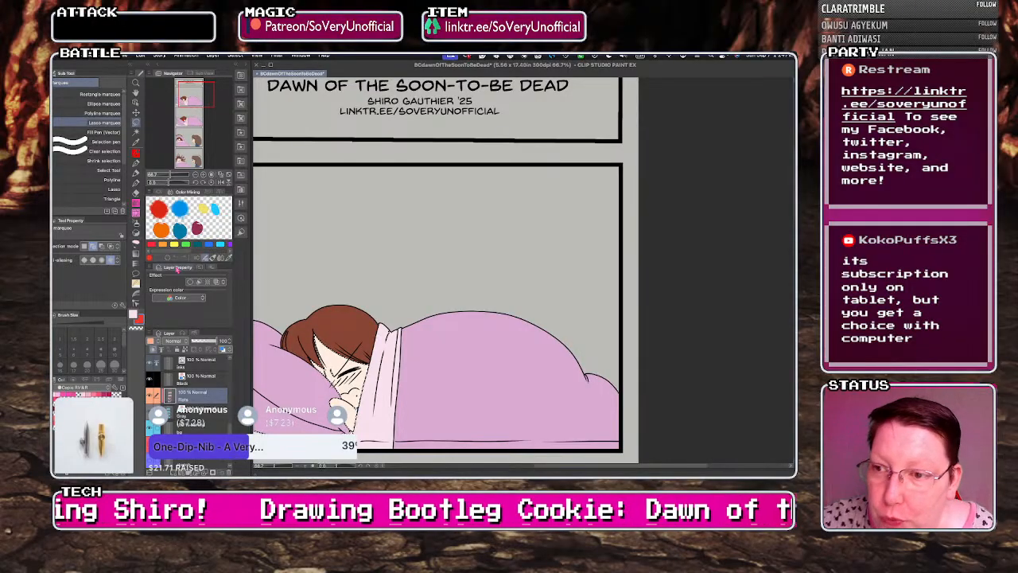
key("p")
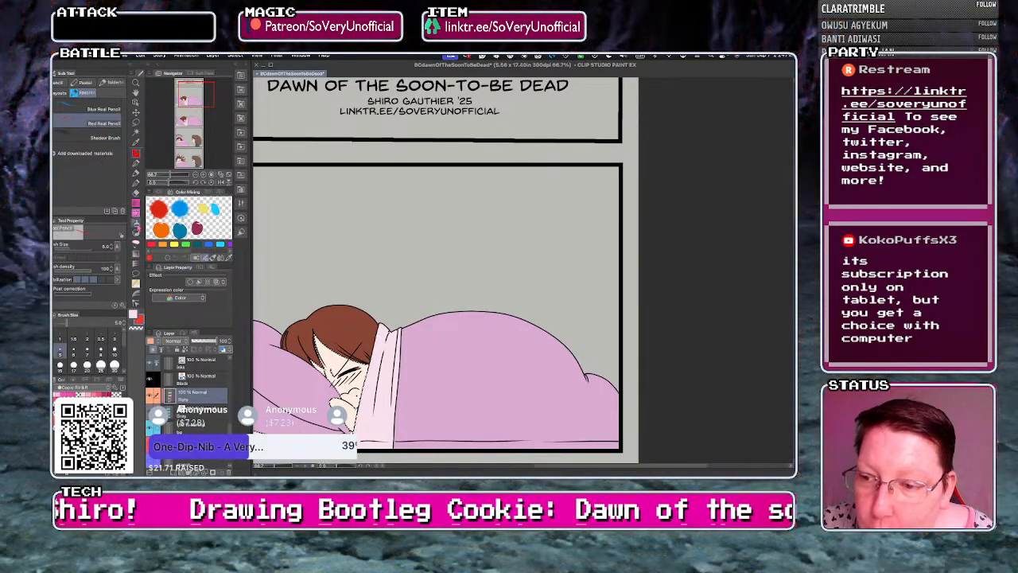
key("b")
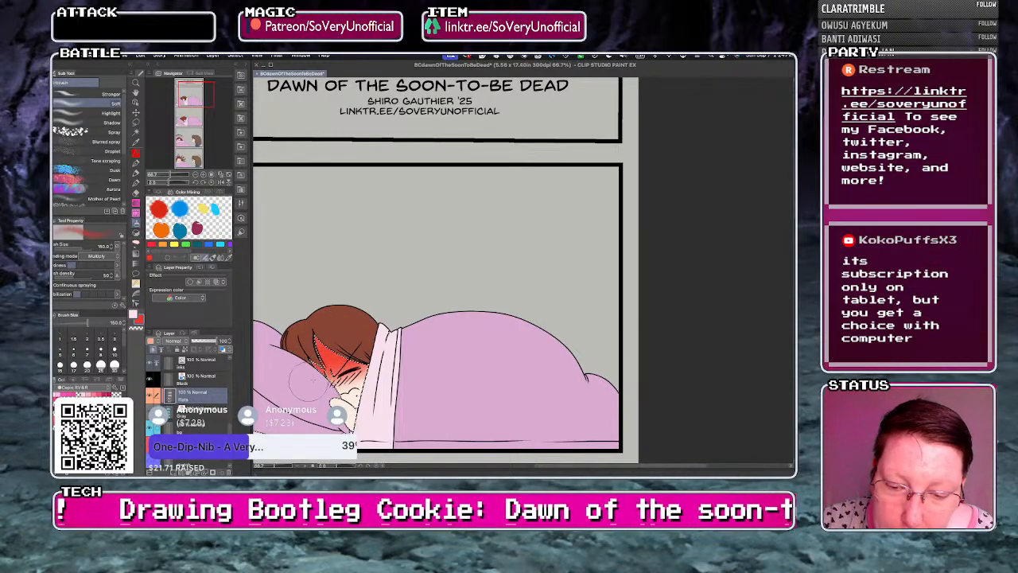
scroll(342, 366, "down", 1)
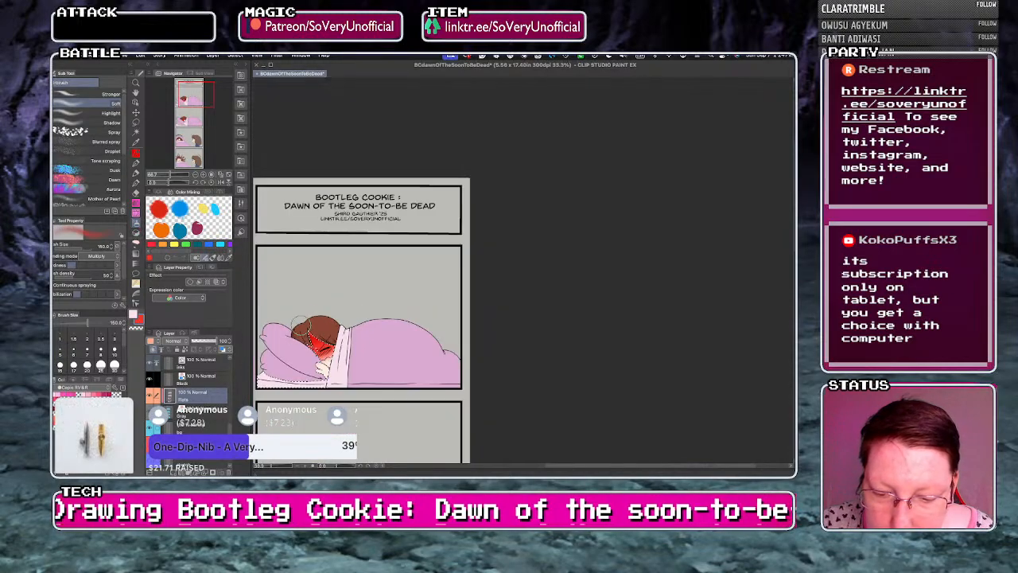
scroll(342, 365, "up", 3)
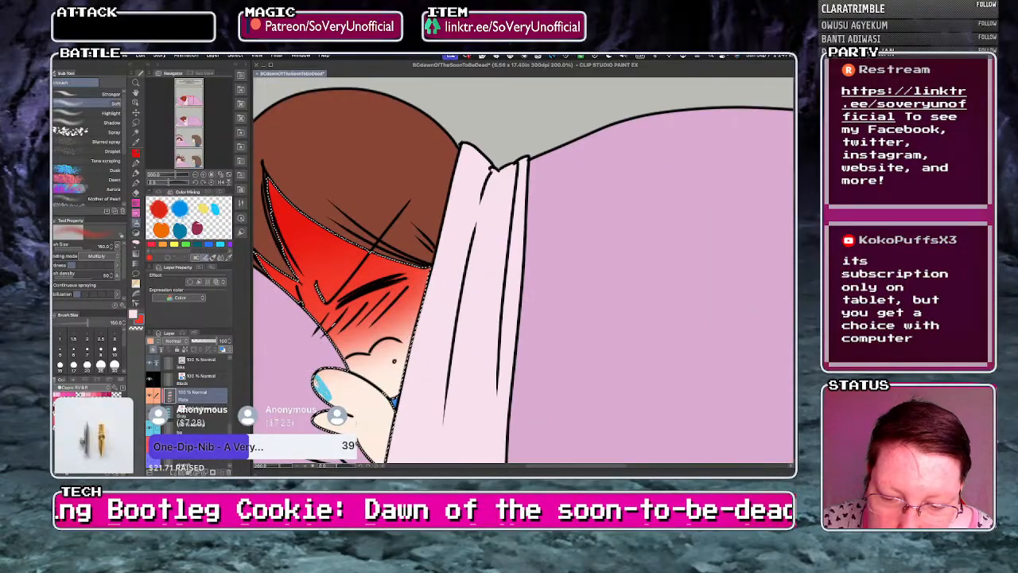
key("l")
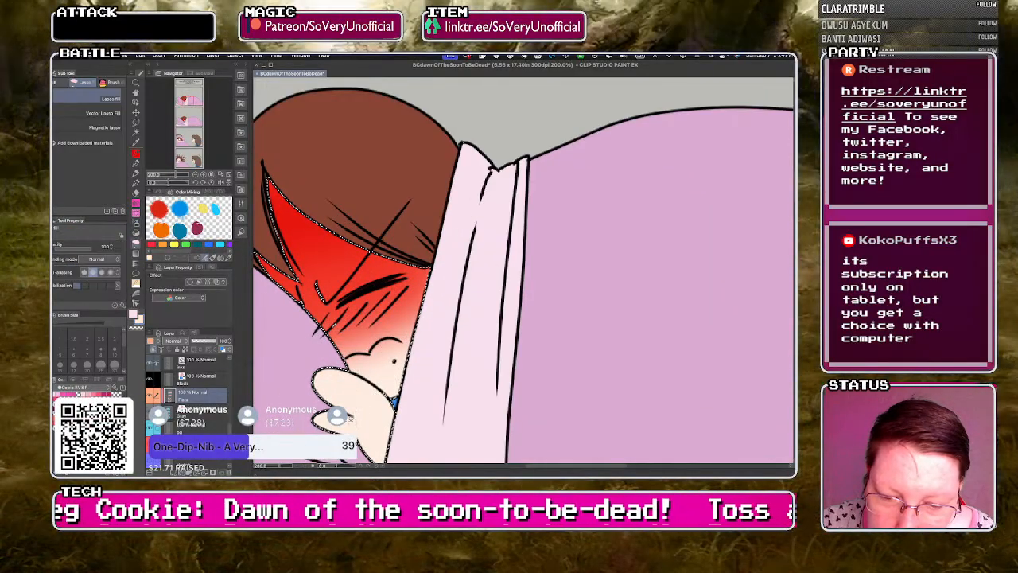
- Paint red over the forehead and eye area of the angry face in the fourth panel with the Soft airbrush
scroll(342, 366, "down", 6)
scroll(334, 364, "up", 2)
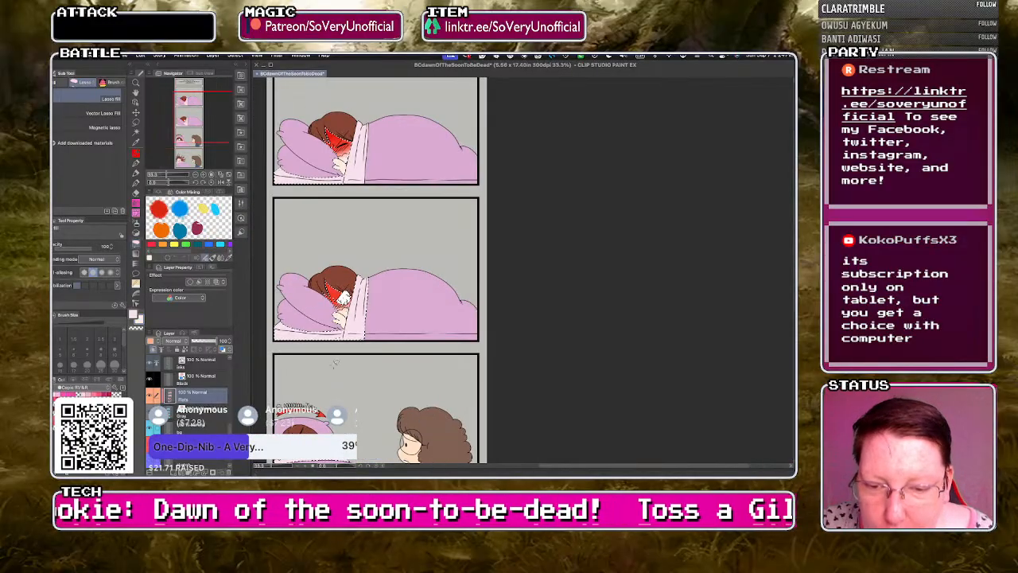
scroll(334, 363, "down", 3)
scroll(352, 345, "up", 3)
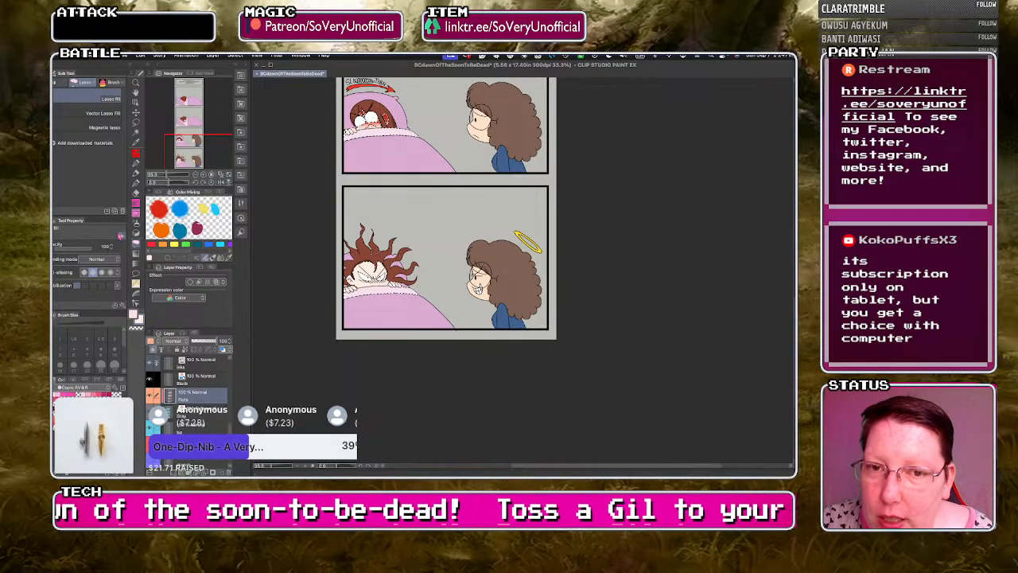
left_click(136, 224)
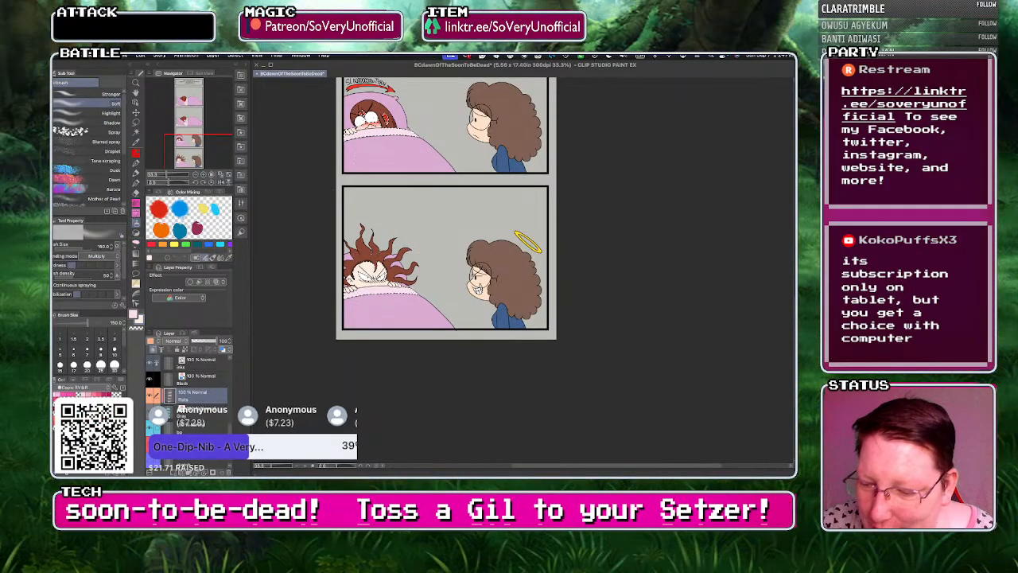
scroll(374, 254, "up", 3)
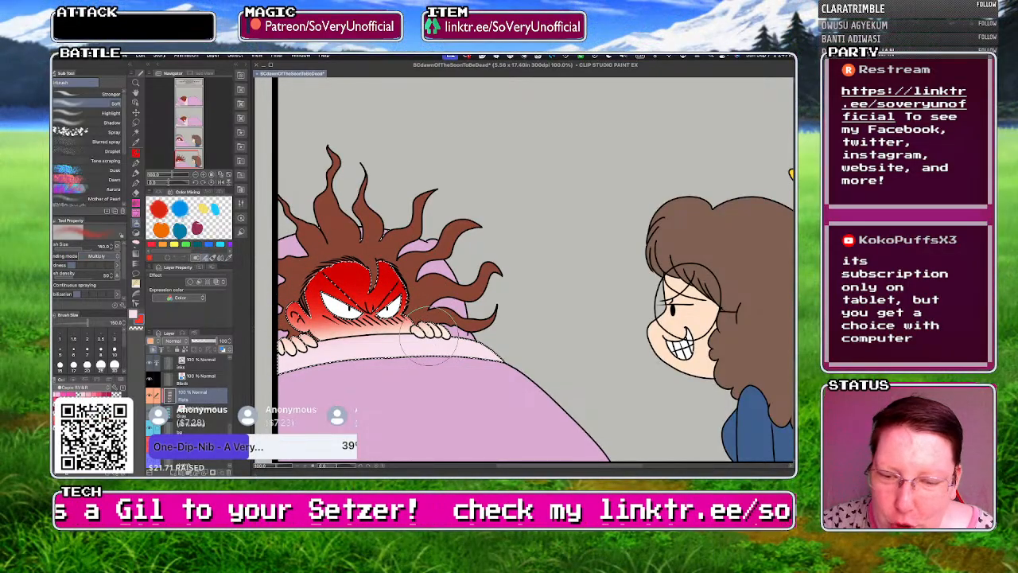
- Lasso-fill the fingers and sheet edge below the red face in the fourth panel with their flat colours
left_click(136, 243)
scroll(421, 331, "up", 6)
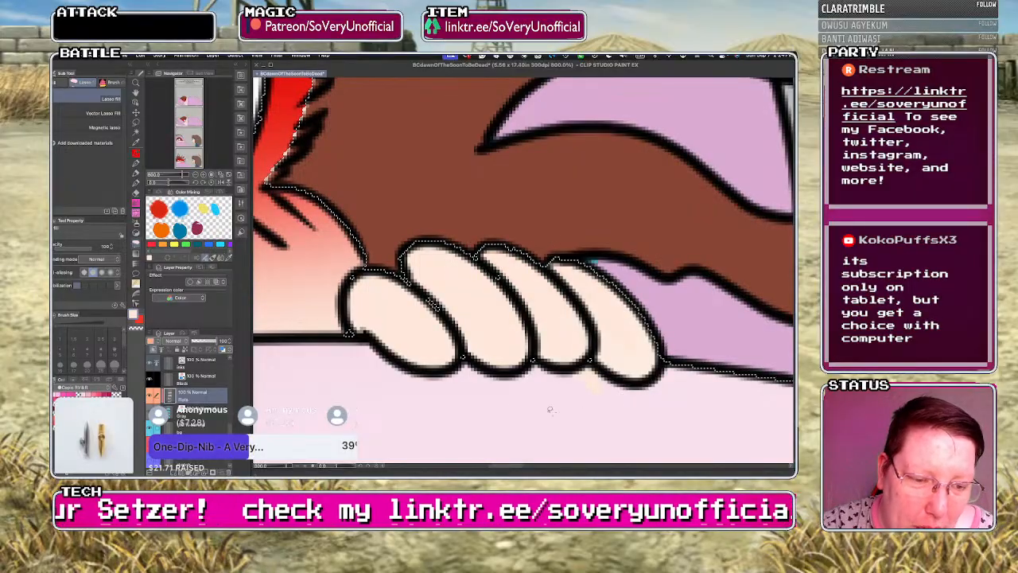
scroll(404, 315, "down", 6)
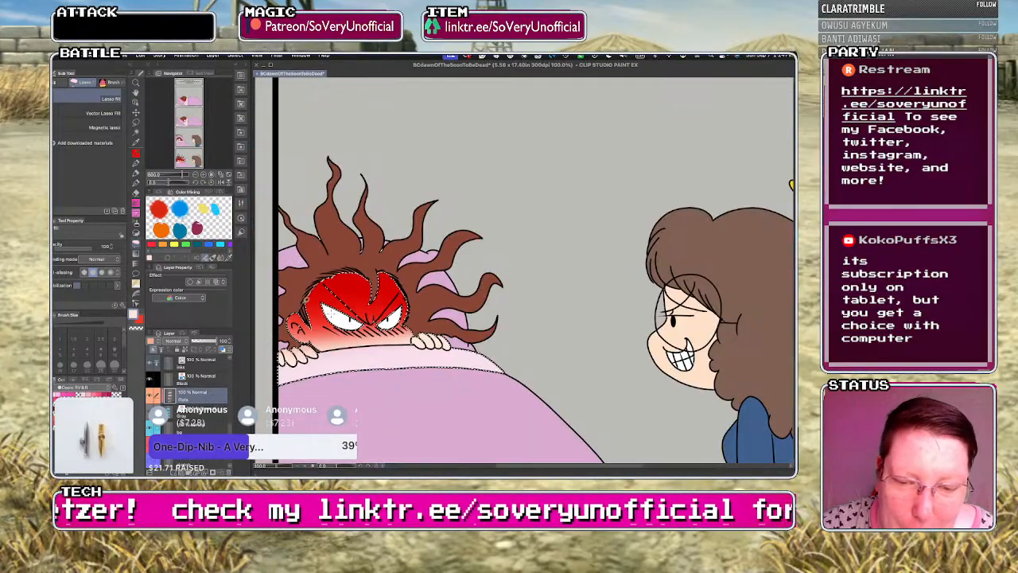
- Check the fingers and sheet edge beneath the red face in the fourth panel and clear the selection
scroll(303, 334, "up", 6)
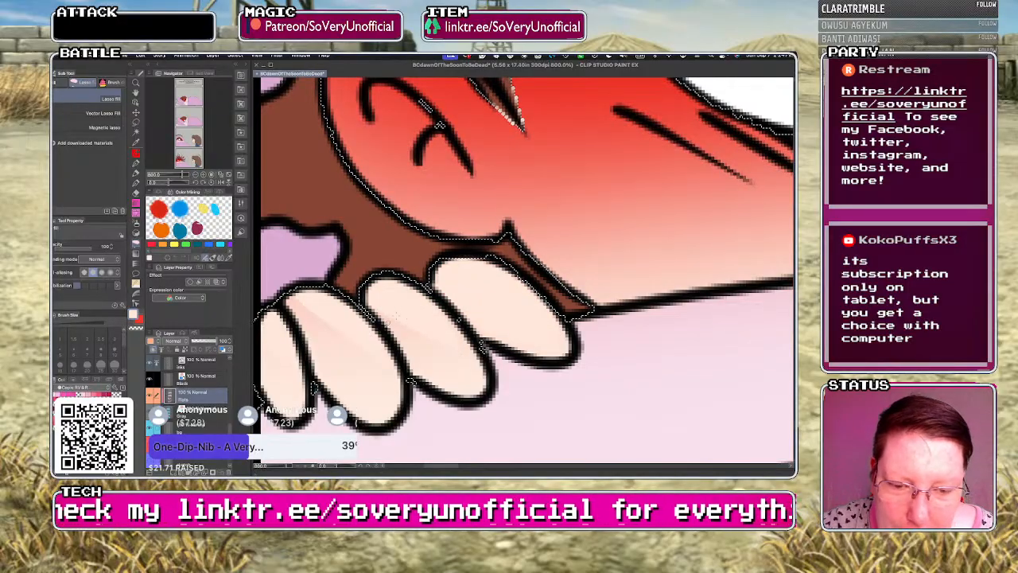
scroll(379, 303, "down", 8)
scroll(379, 303, "up", 2)
scroll(342, 382, "up", 3)
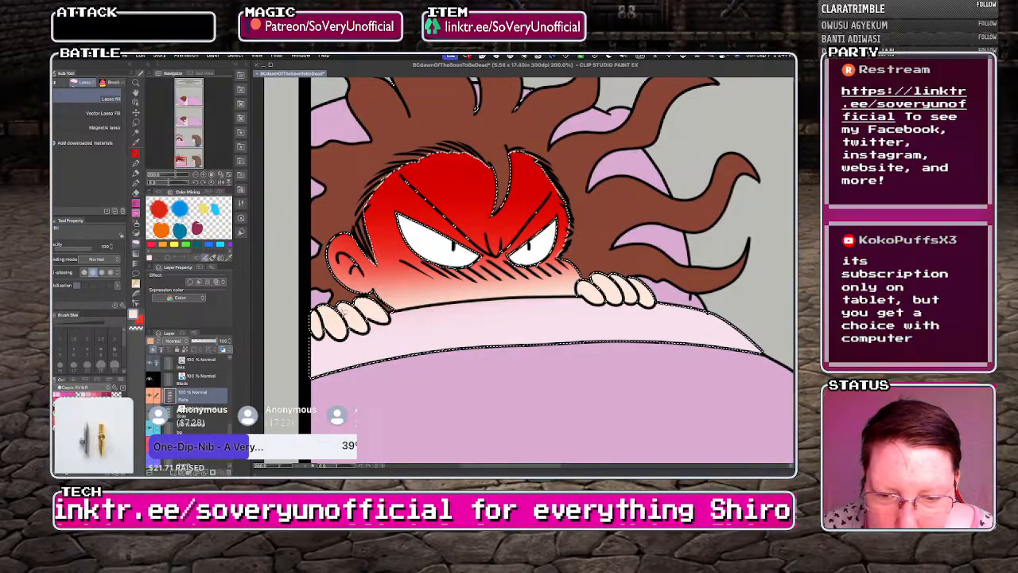
scroll(381, 366, "down", 4)
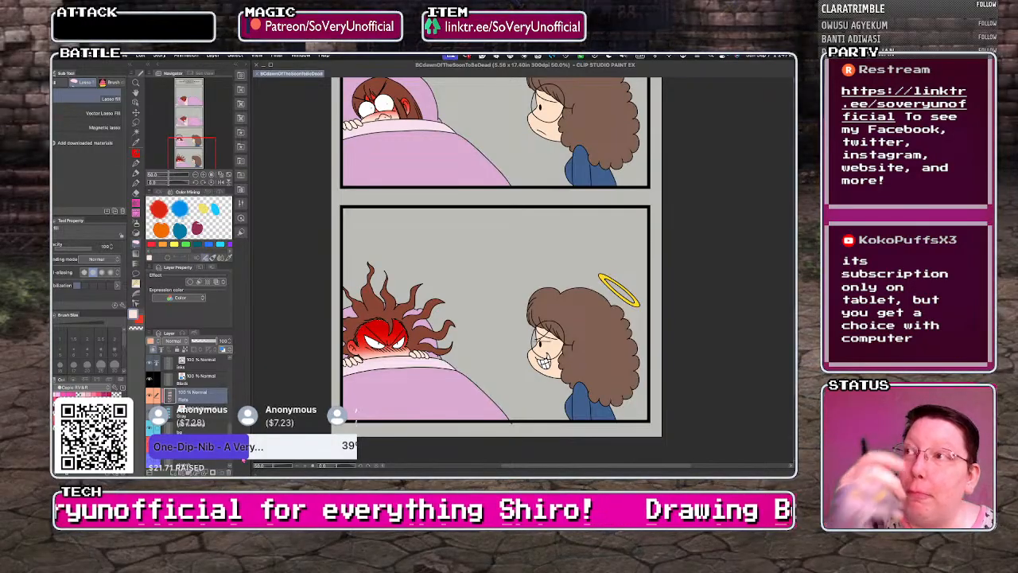
- Lasso-fill the pale gaps along the forehead hairline of the angry face in the fourth panel with red
scroll(358, 353, "up", 2)
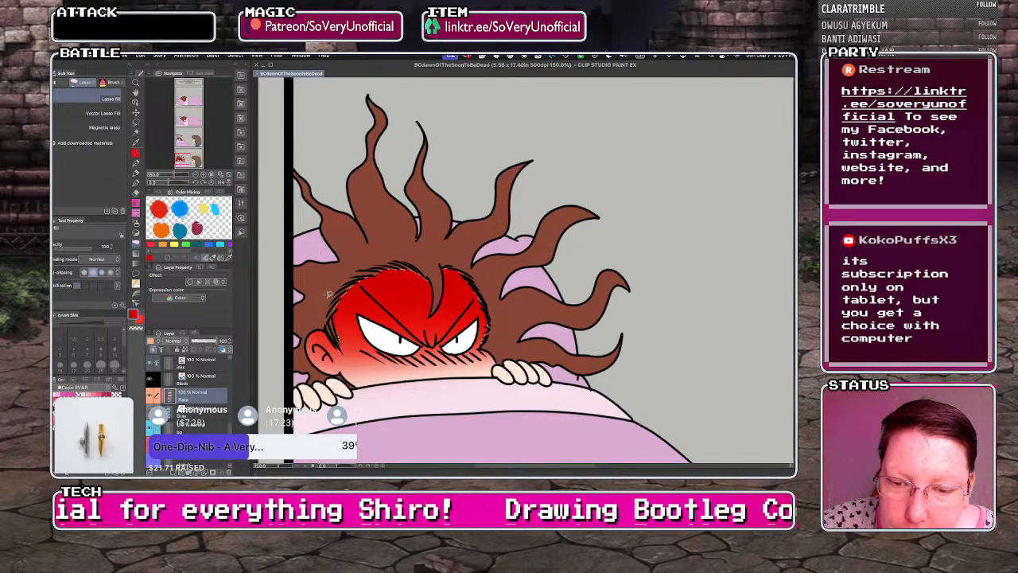
scroll(329, 296, "up", 1)
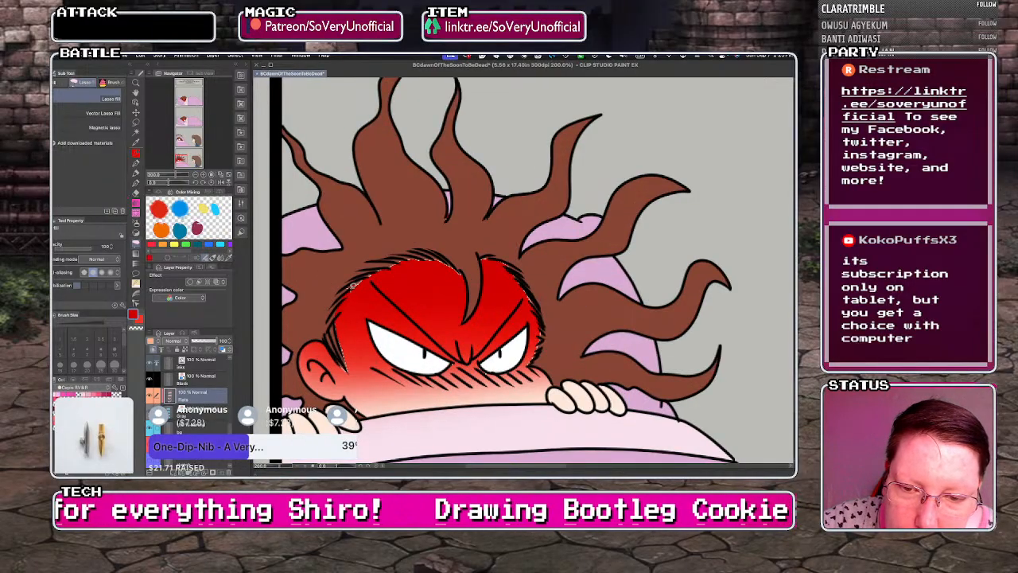
left_click_drag(432, 258, 436, 269)
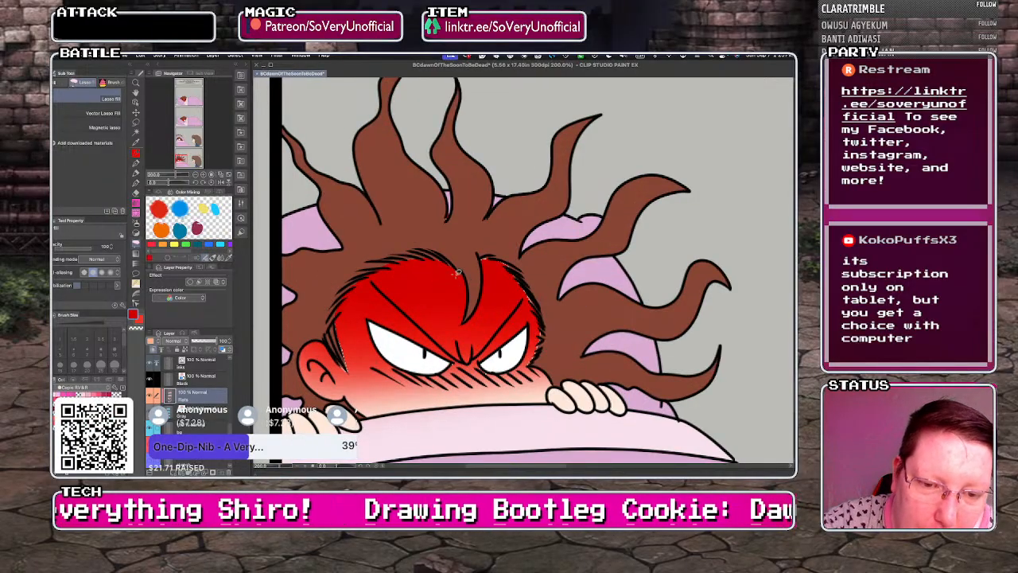
scroll(457, 273, "up", 8)
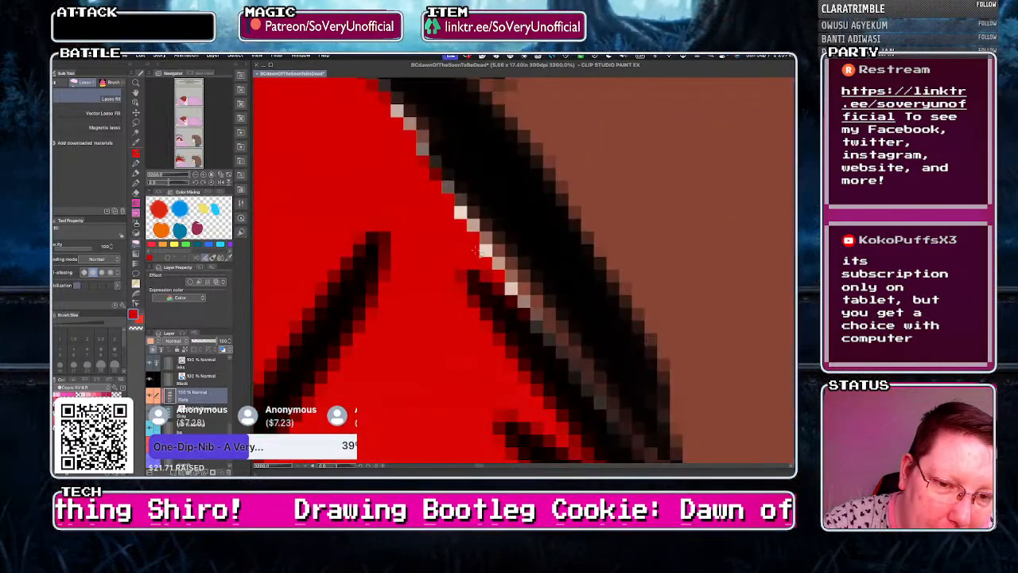
scroll(475, 251, "down", 6)
mouse_move(406, 204)
left_mouse_down()
mouse_move(452, 247)
mouse_move(430, 224)
mouse_move(477, 285)
left_mouse_up()
left_click_drag(455, 249, 474, 275)
- Lasso-fill the pale edge between the outer eye and the hair away from the ear with matching red in the fourth panel
left_click_drag(505, 335, 477, 414)
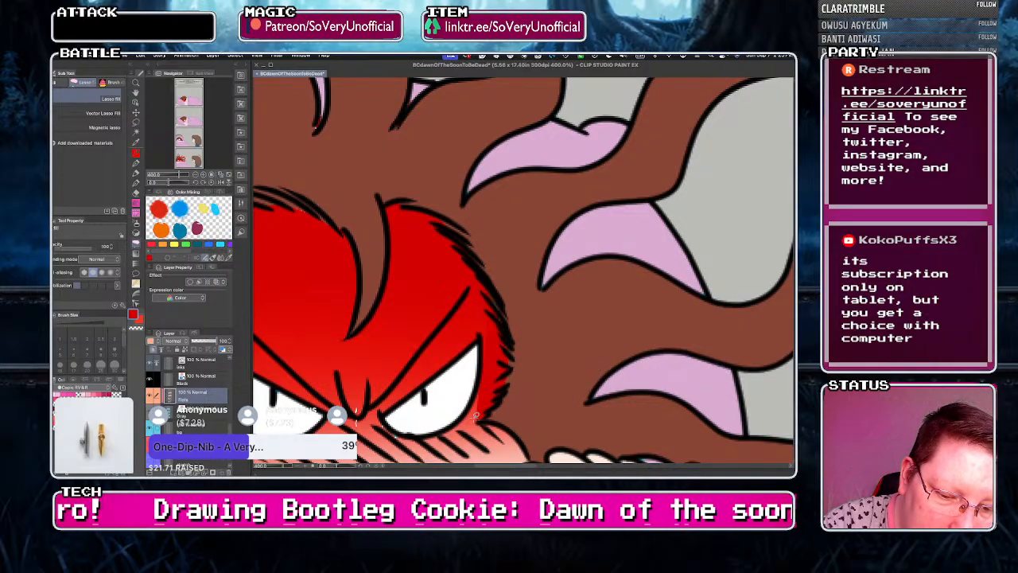
left_click_drag(483, 371, 493, 320)
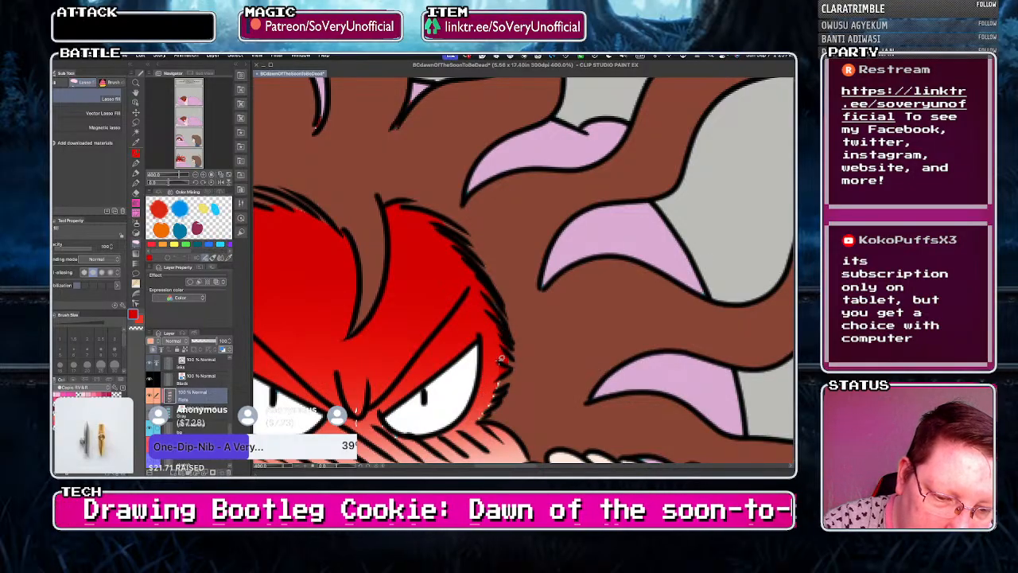
left_click(479, 404, "alt")
key("super+minus")
key("super+minus")
key("super+minus")
key("super+minus")
key("super+minus")
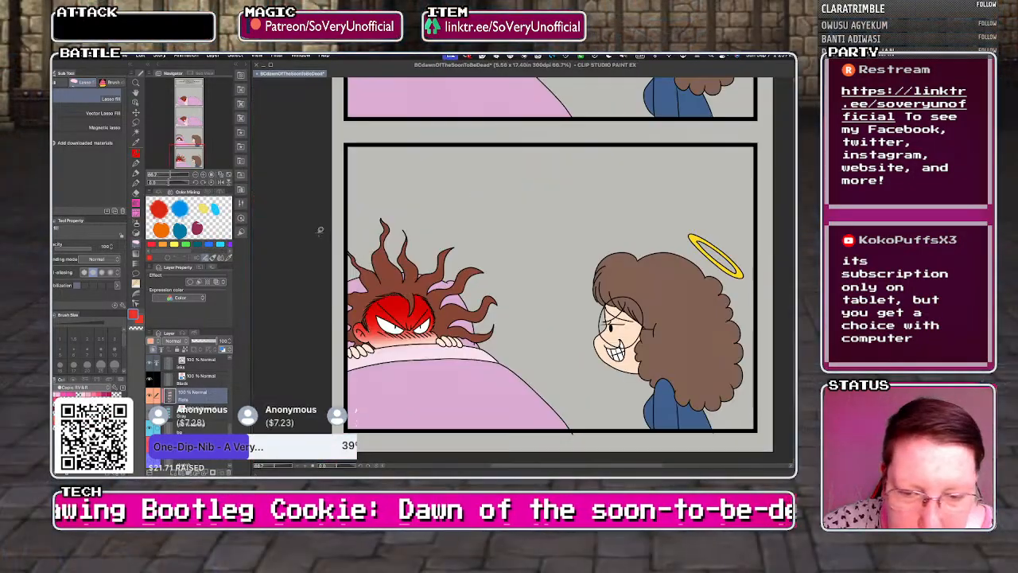
- Lasso-fill the pale edge along the hair strands beside the ear in the fourth panel with reds sampled from the adjoining skin
scroll(365, 350, "up", 5)
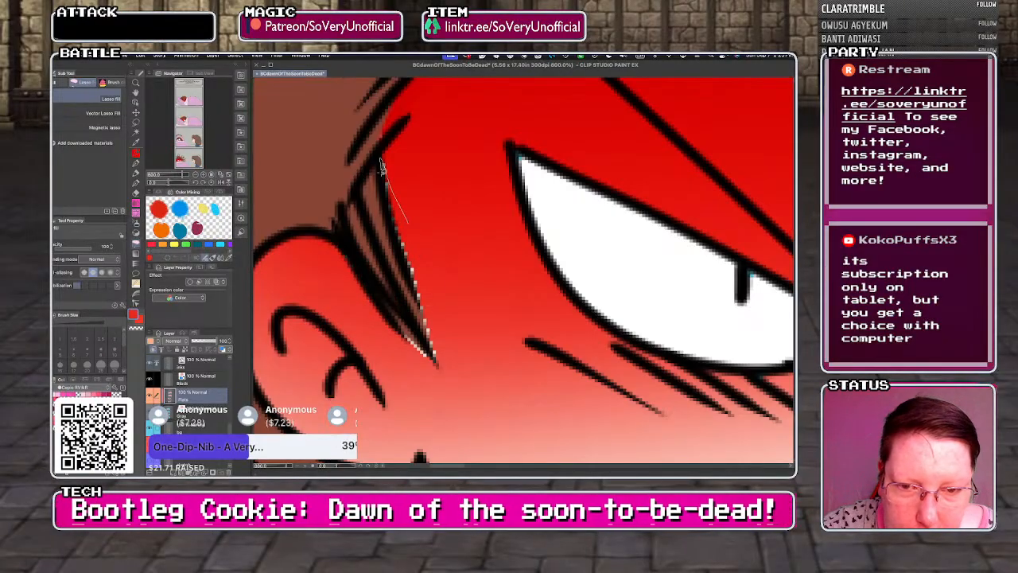
mouse_move(382, 167)
left_mouse_down()
mouse_move(442, 362)
mouse_move(415, 332)
mouse_move(448, 373)
left_mouse_up()
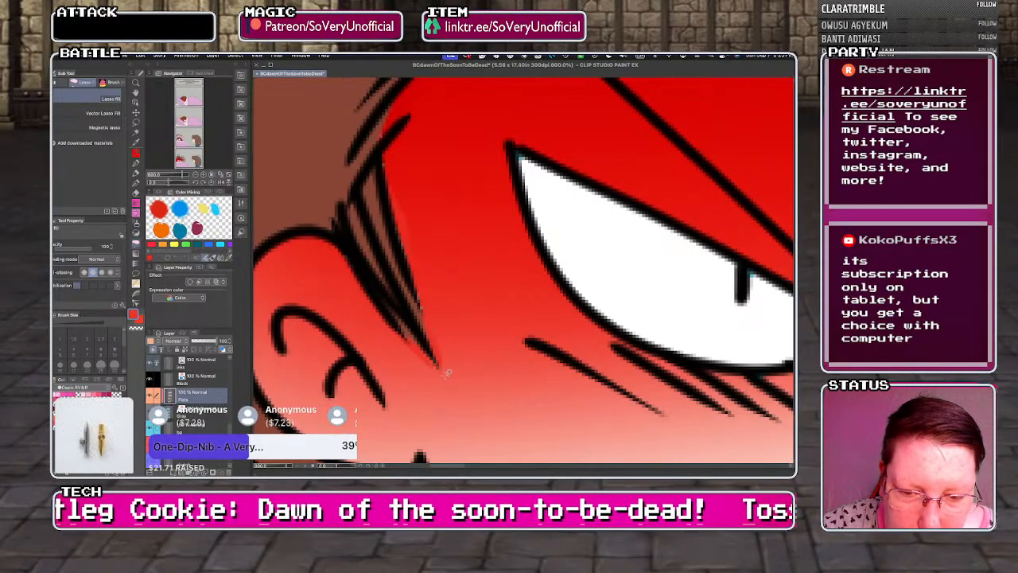
left_click(448, 350, "alt")
mouse_move(425, 311)
left_mouse_down()
mouse_move(443, 381)
mouse_move(432, 366)
mouse_move(445, 381)
mouse_move(442, 322)
mouse_move(427, 295)
mouse_move(424, 324)
mouse_move(413, 294)
mouse_move(423, 369)
left_mouse_up()
left_click(428, 296, "alt")
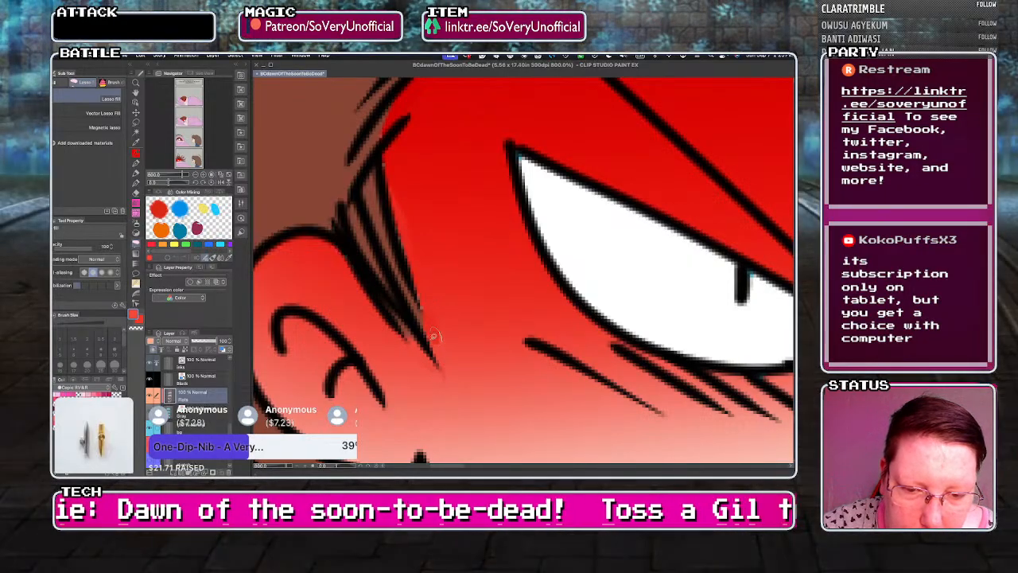
key("ctrl+0")
scroll(358, 434, "down", 2)
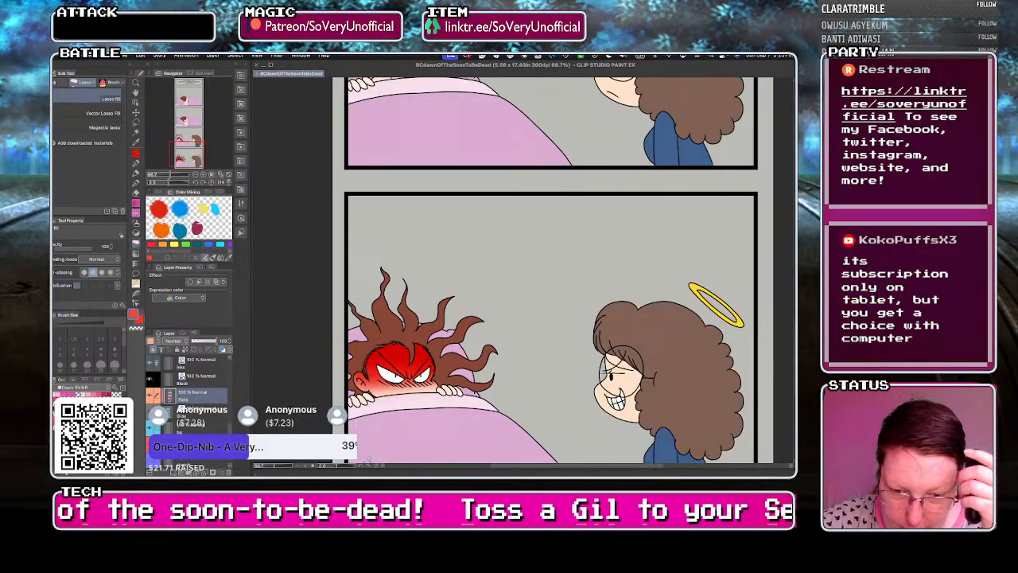
scroll(333, 358, "down", 2)
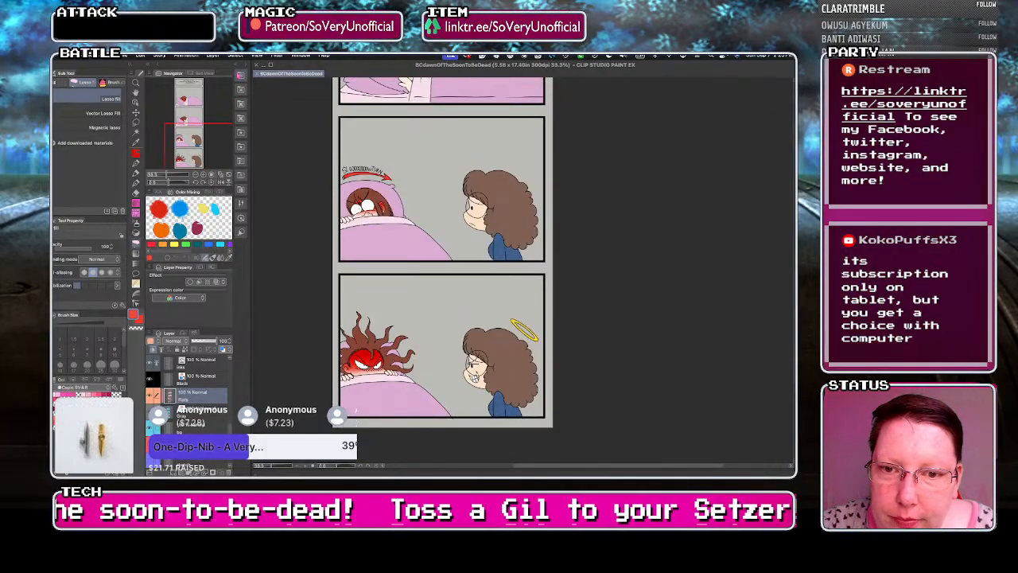
scroll(322, 353, "down", 1)
scroll(306, 168, "up", 1)
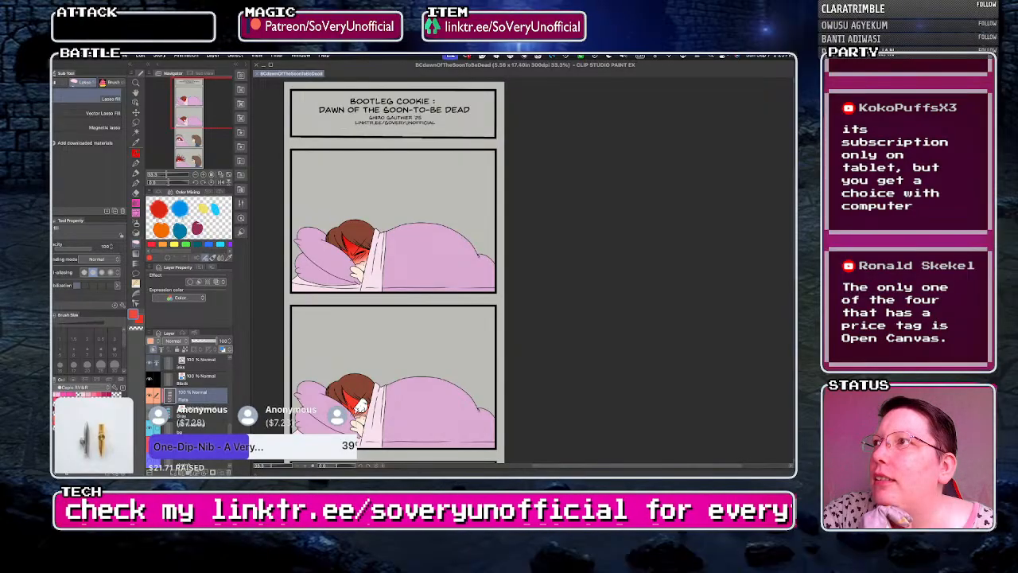
key("super+Tab")
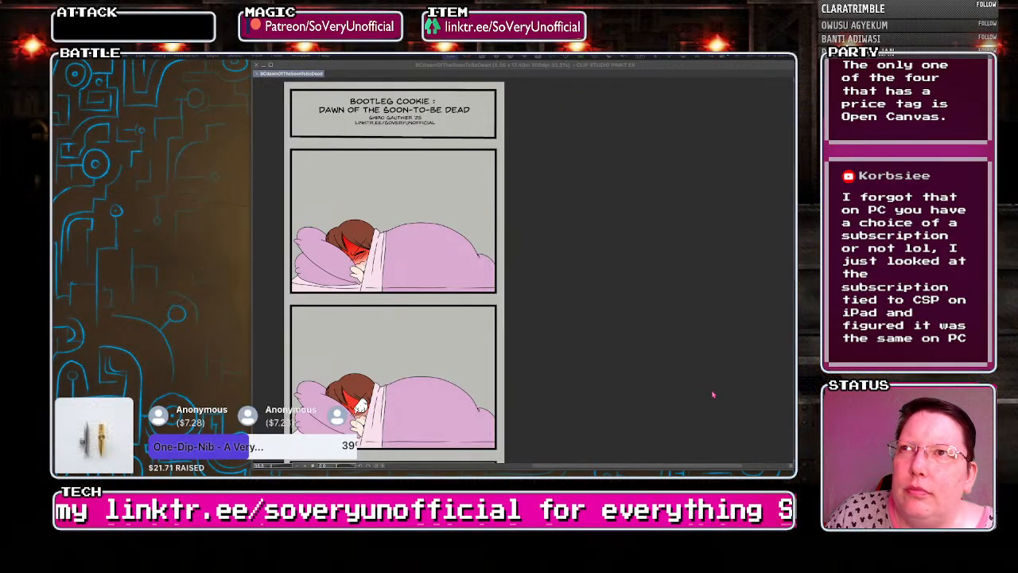
left_click(589, 361)
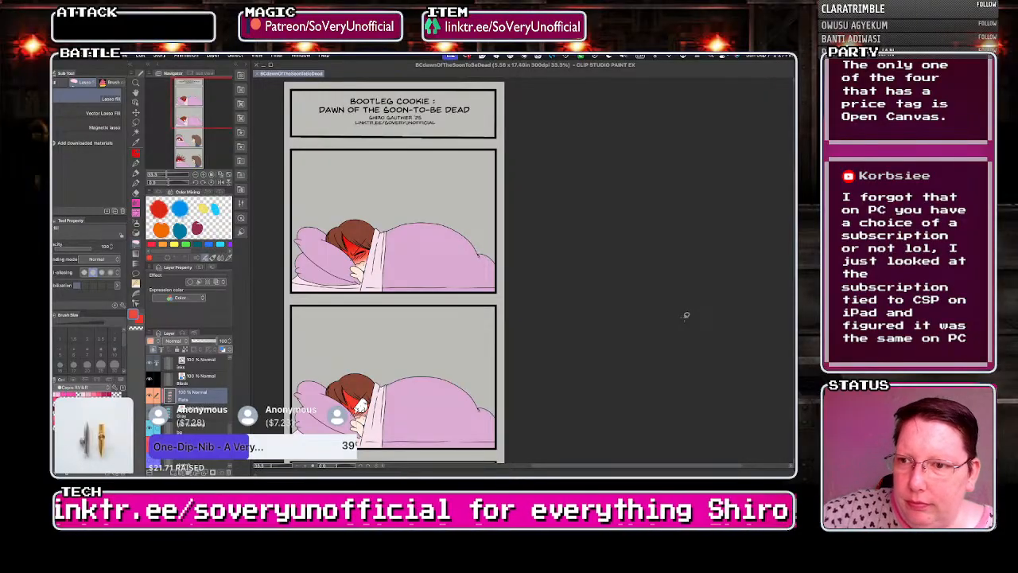
- Choose the Friction brush with black as the drawing colour
left_click(135, 163)
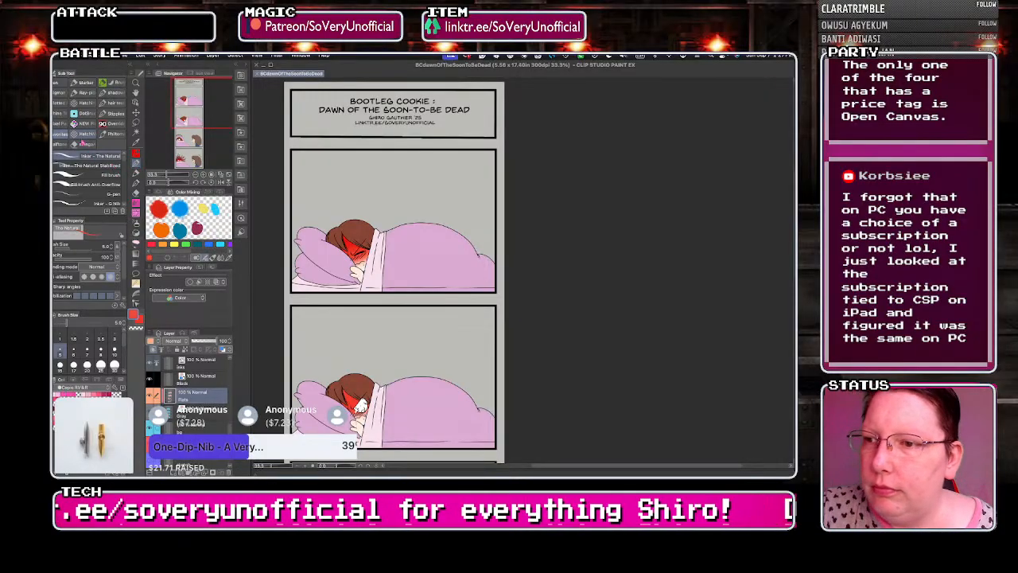
left_click(84, 104)
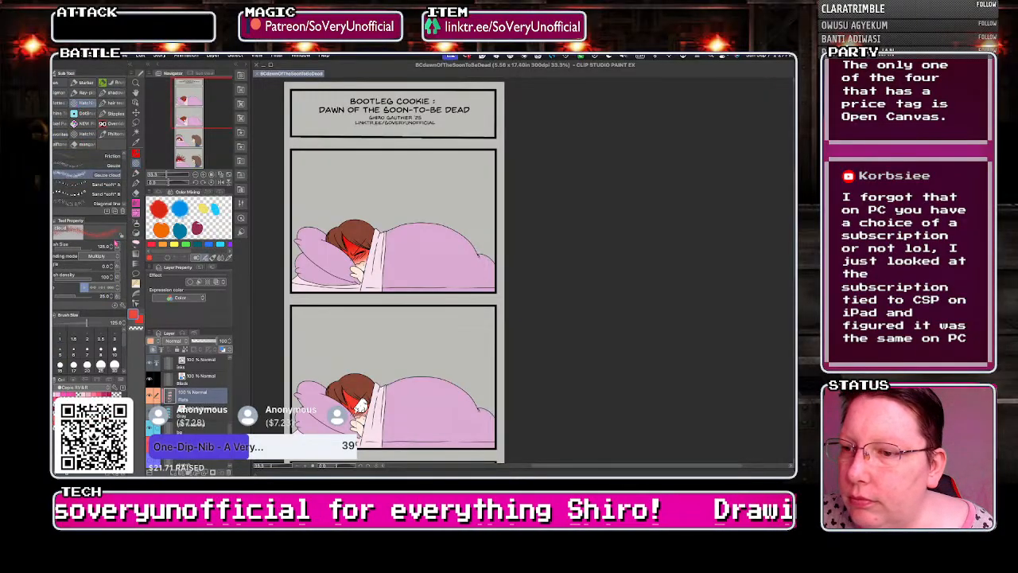
left_click(79, 156)
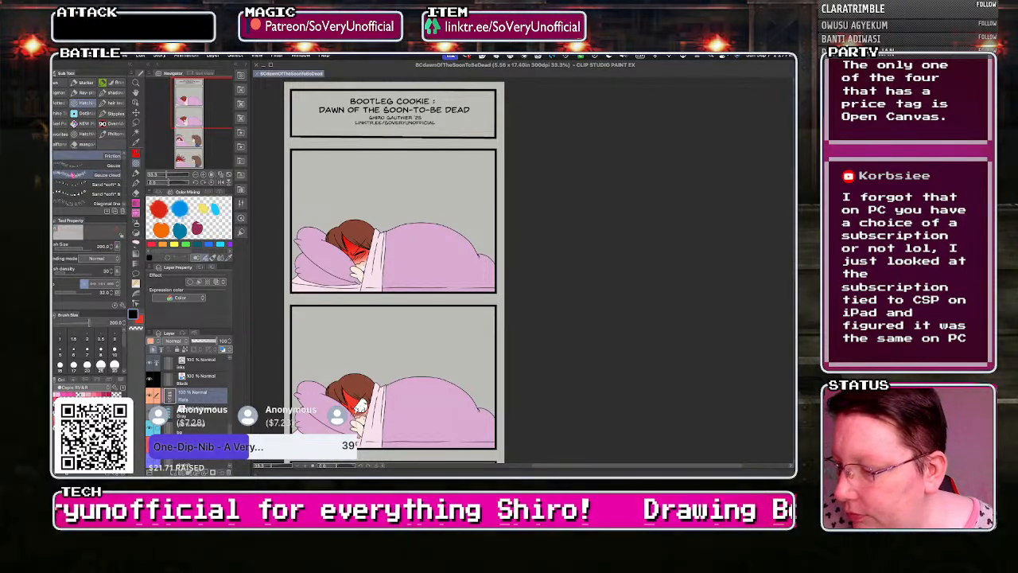
key("x")
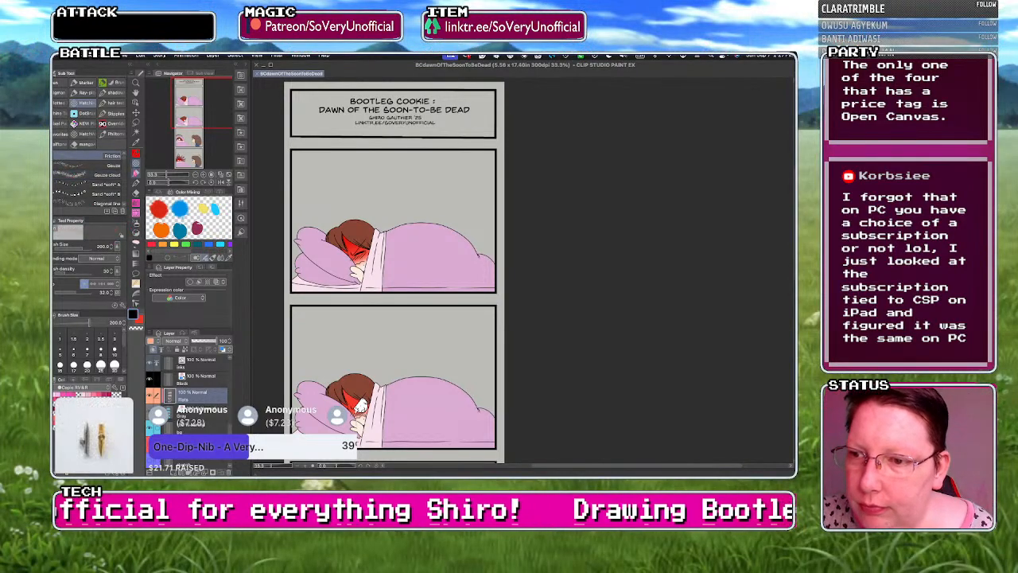
- Select the first panel with the Rectangle marquee and make the Gray layer active
left_click(136, 264)
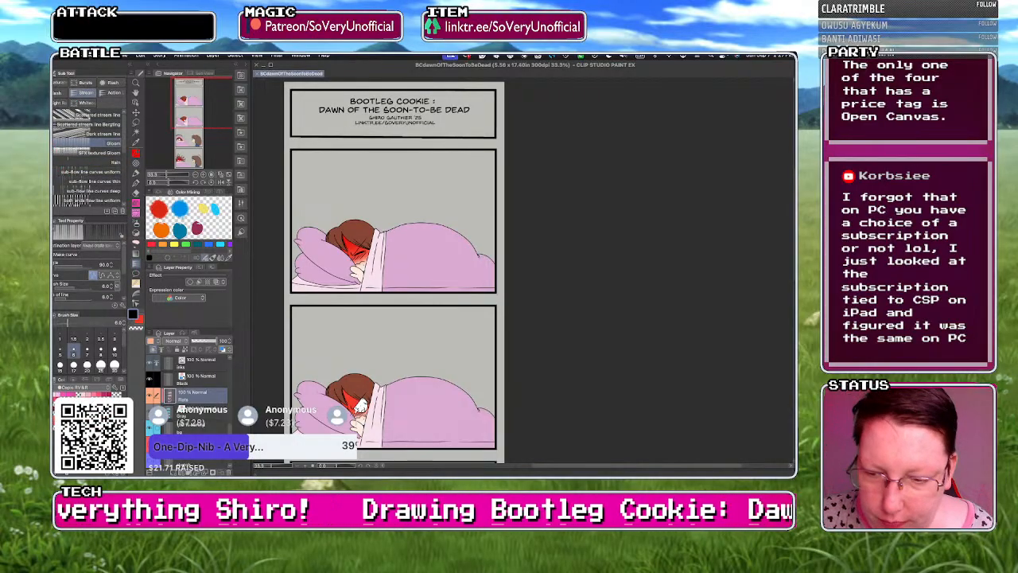
left_click(136, 122)
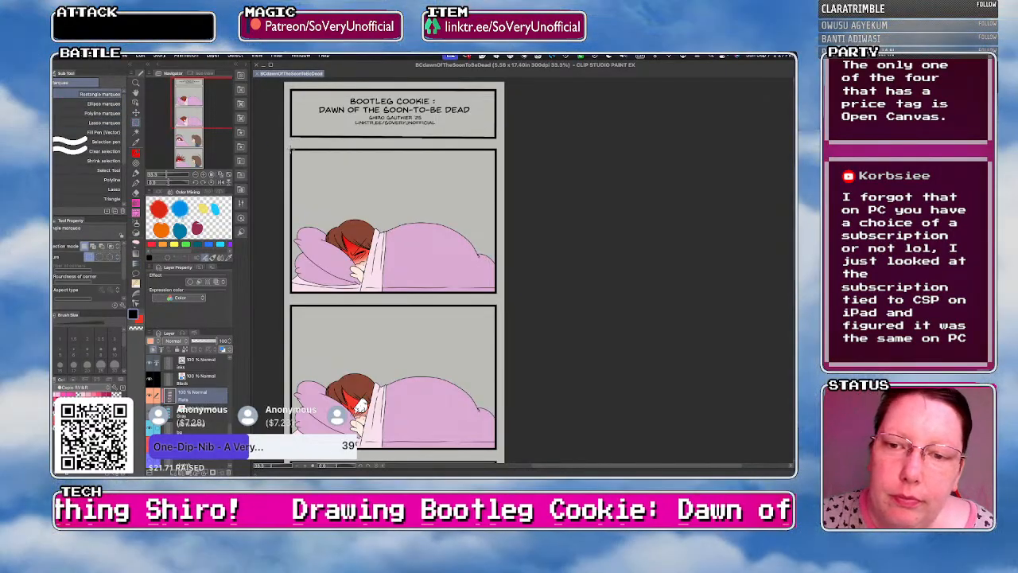
left_click_drag(290, 149, 498, 294)
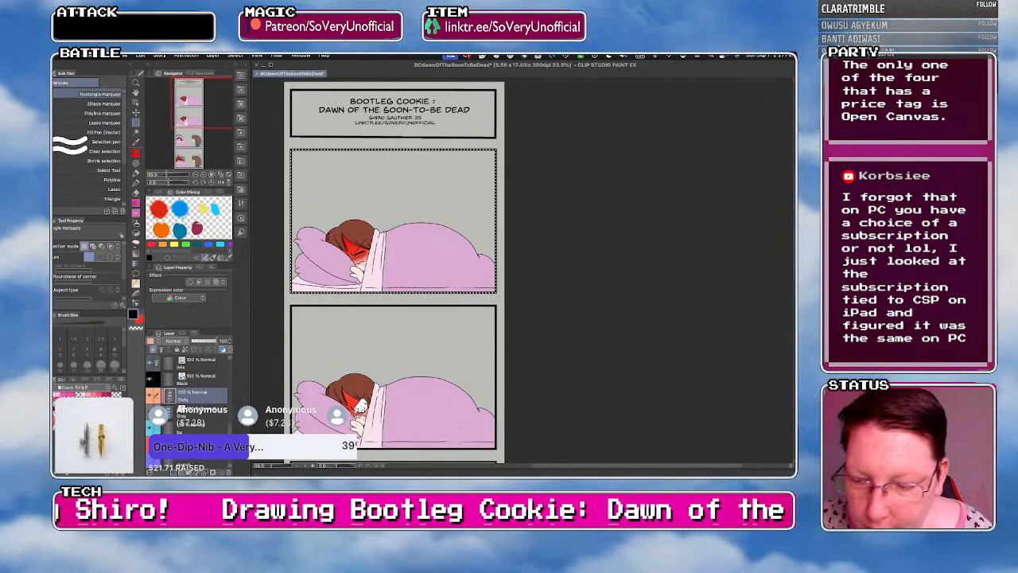
left_click(187, 391)
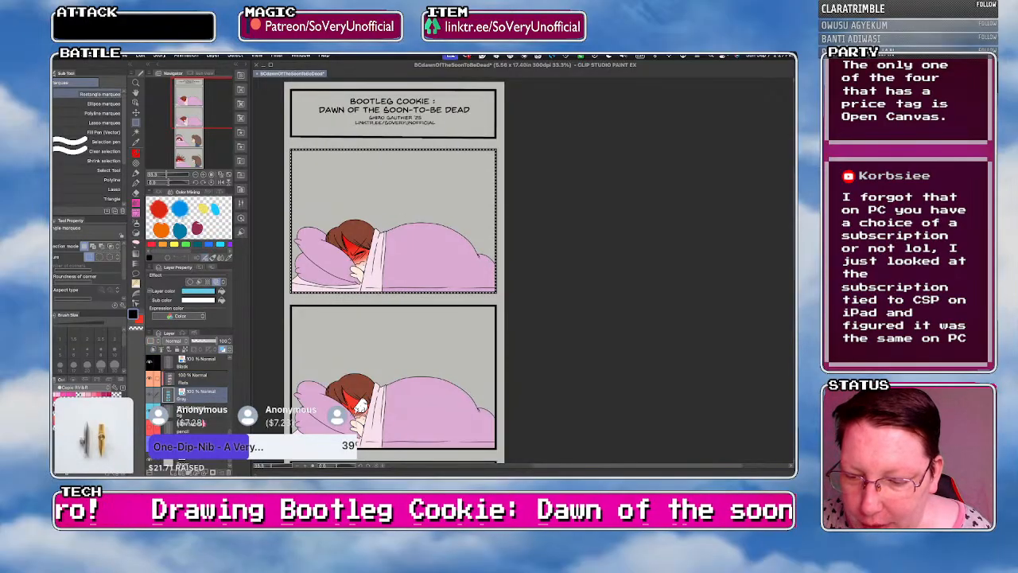
- Turn off the layer colour effect on the Gray layer
scroll(320, 230, "down", 3)
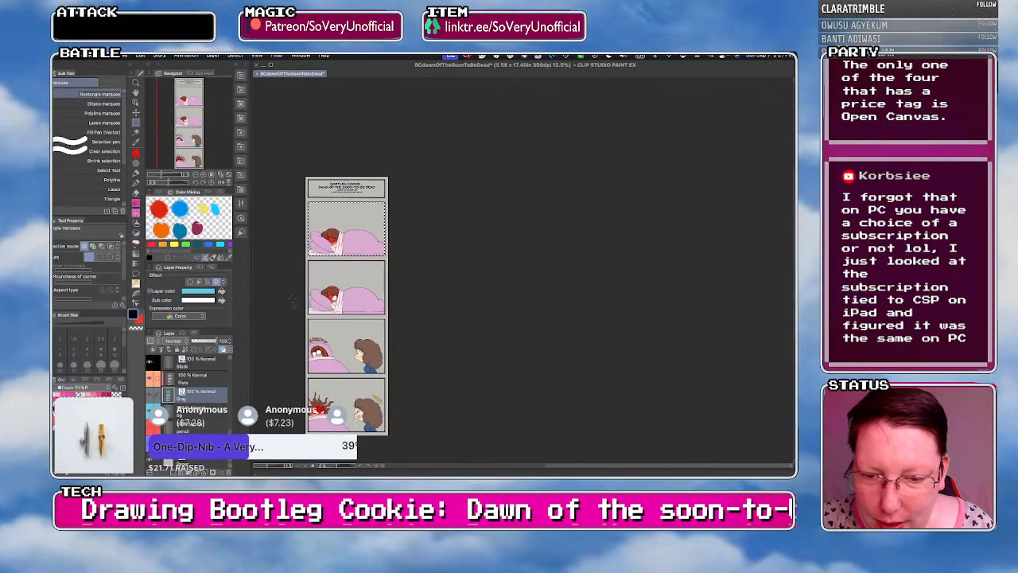
scroll(327, 434, "up", 2)
left_click(216, 283)
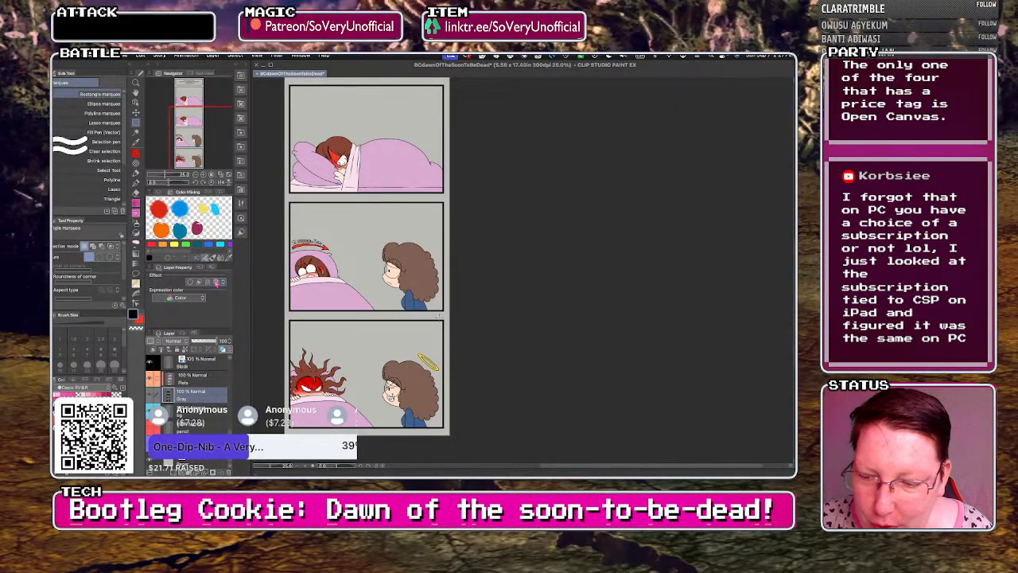
left_click(216, 283)
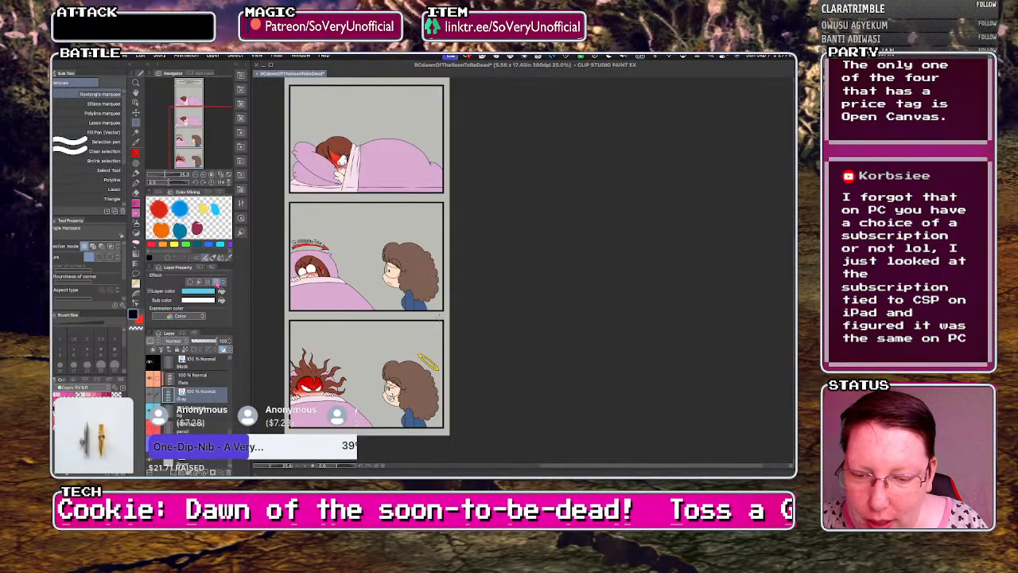
left_click(215, 283)
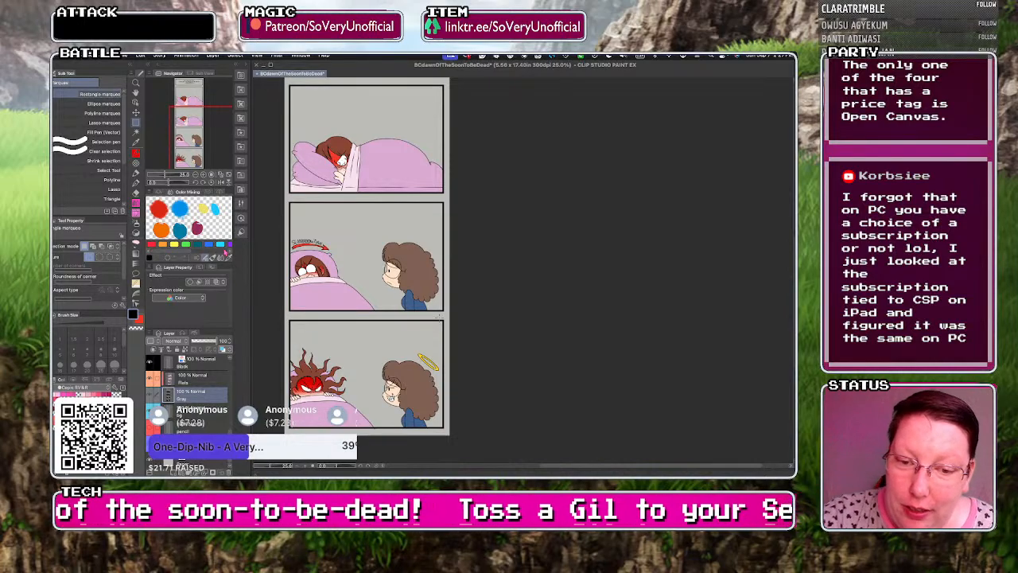
scroll(398, 282, "up", 8)
scroll(430, 153, "down", 3)
scroll(458, 278, "up", 1)
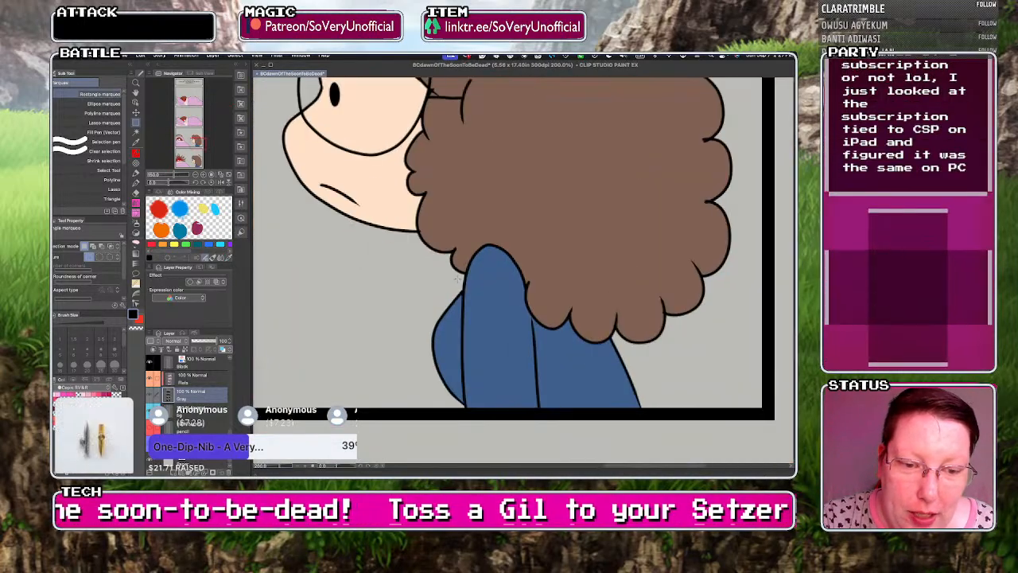
scroll(485, 368, "down", 3)
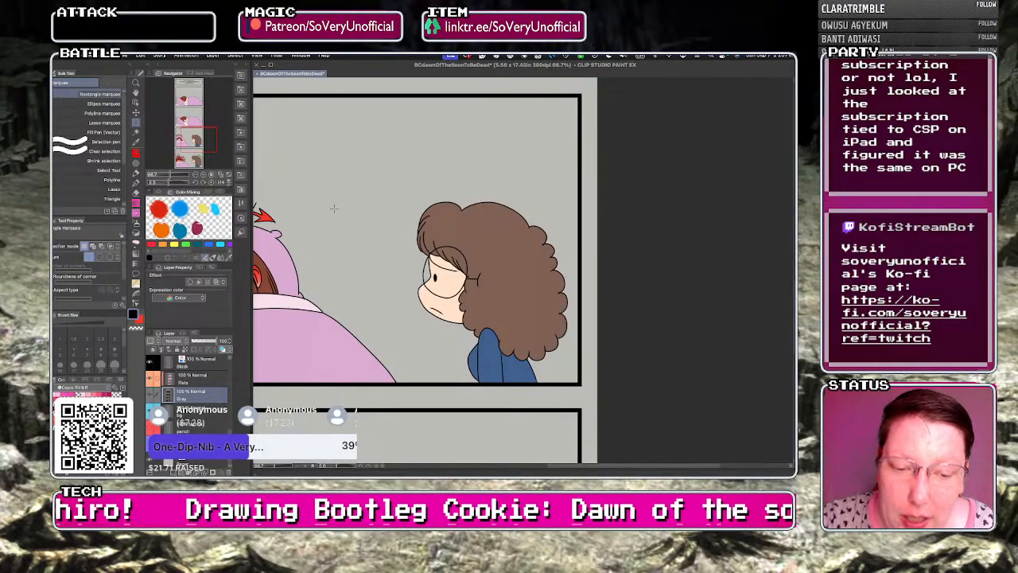
scroll(334, 208, "down", 5)
scroll(310, 251, "up", 3)
scroll(316, 302, "down", 1)
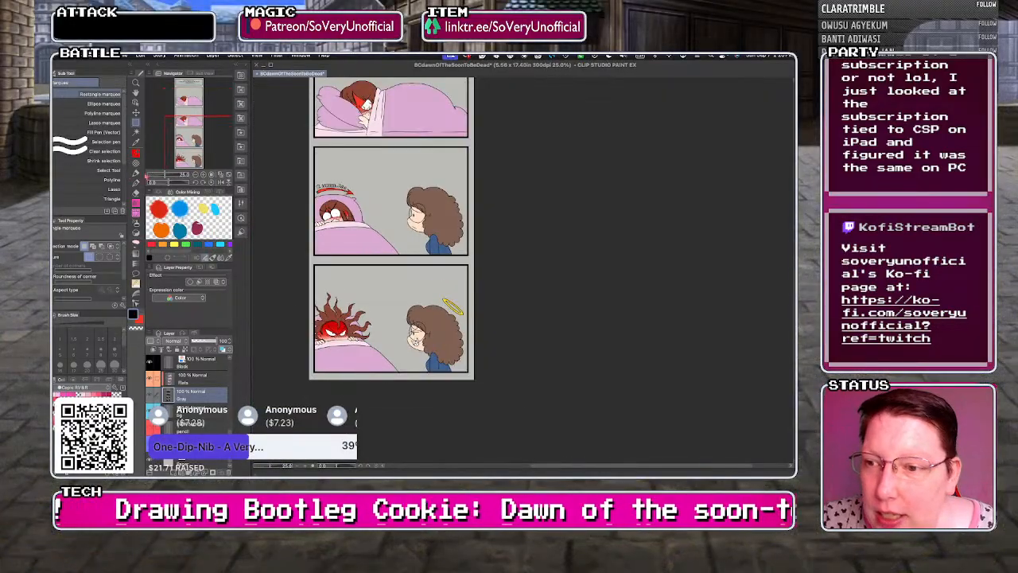
- Fill the selected first panel's background with vertical gloom lines using the Gloom stream line tool
left_click(136, 164)
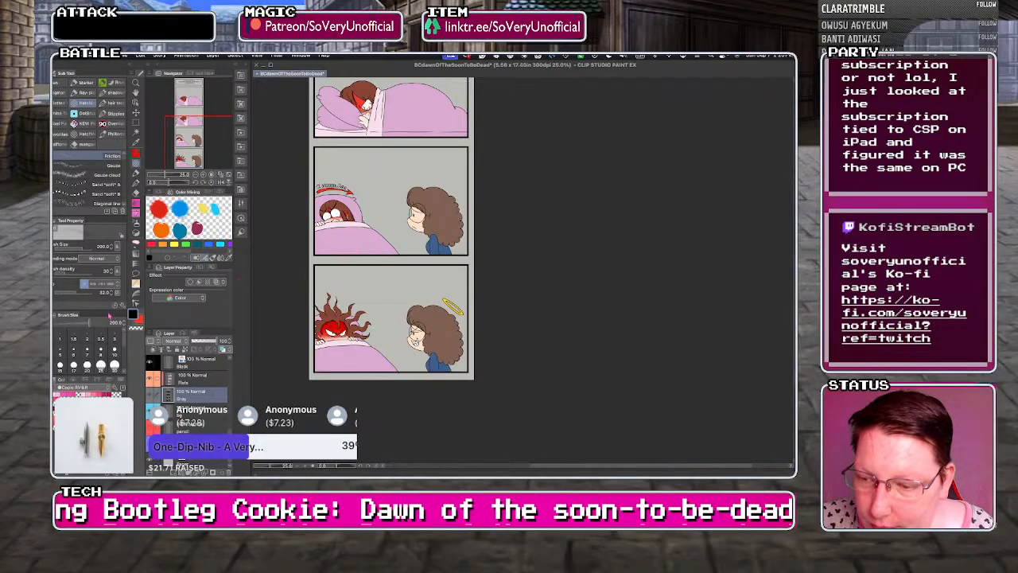
scroll(357, 377, "down", 4)
scroll(367, 278, "up", 2)
left_click(136, 264)
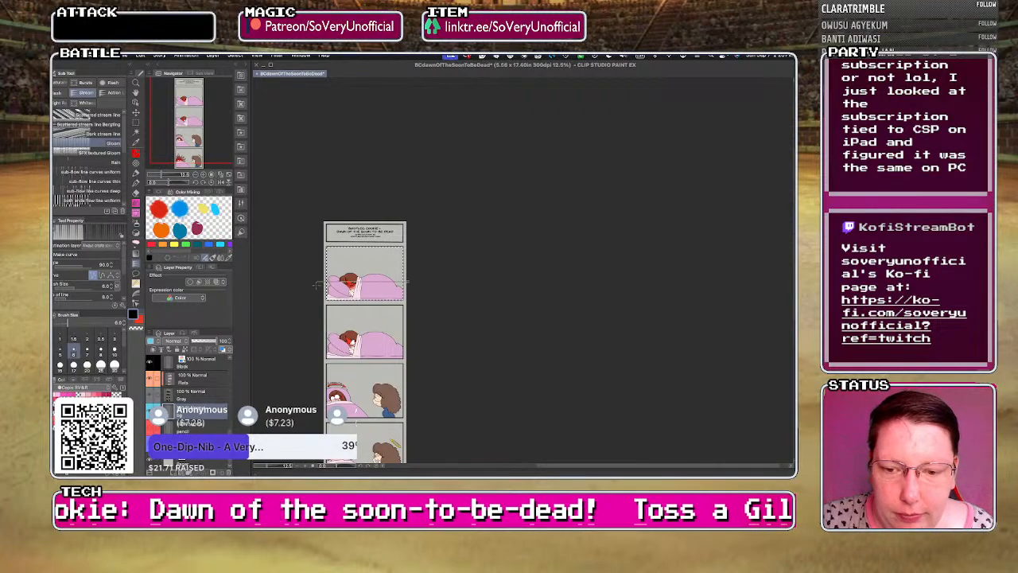
scroll(316, 283, "up", 4)
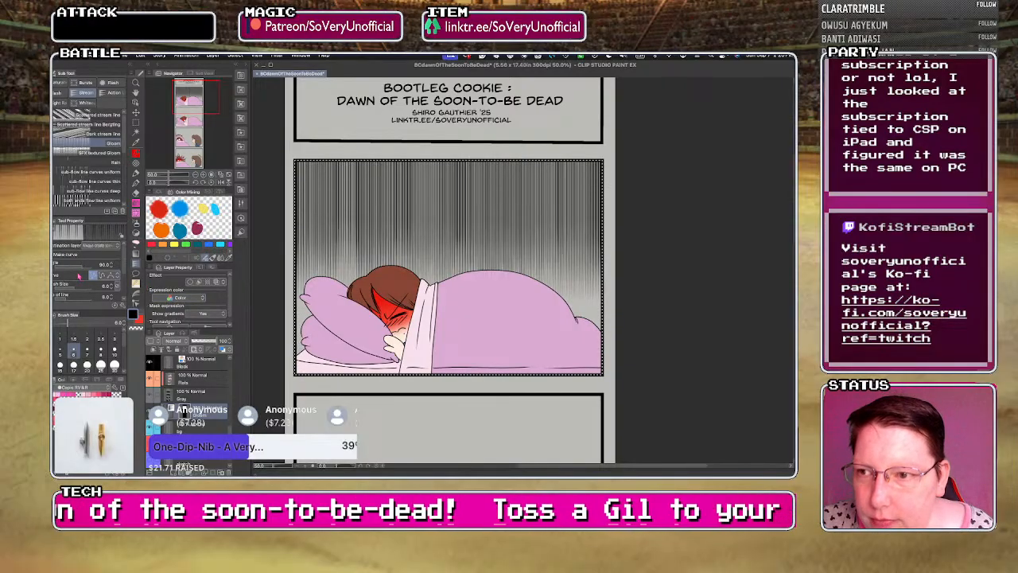
- Duplicate the first panel's gloom-line layer and move the copy down onto the second panel's background
scroll(525, 272, "down", 1)
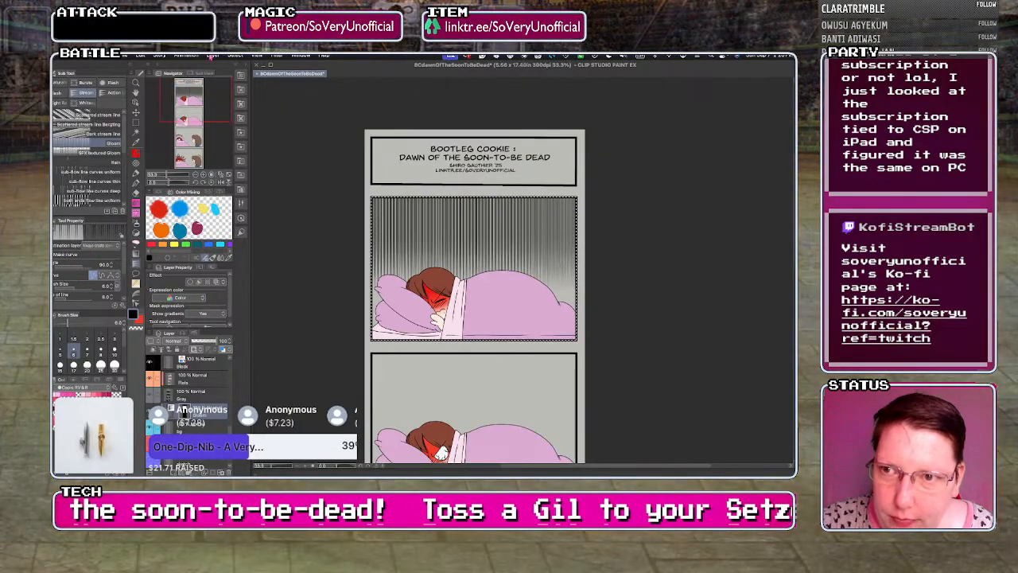
left_click(212, 55)
left_click(210, 103)
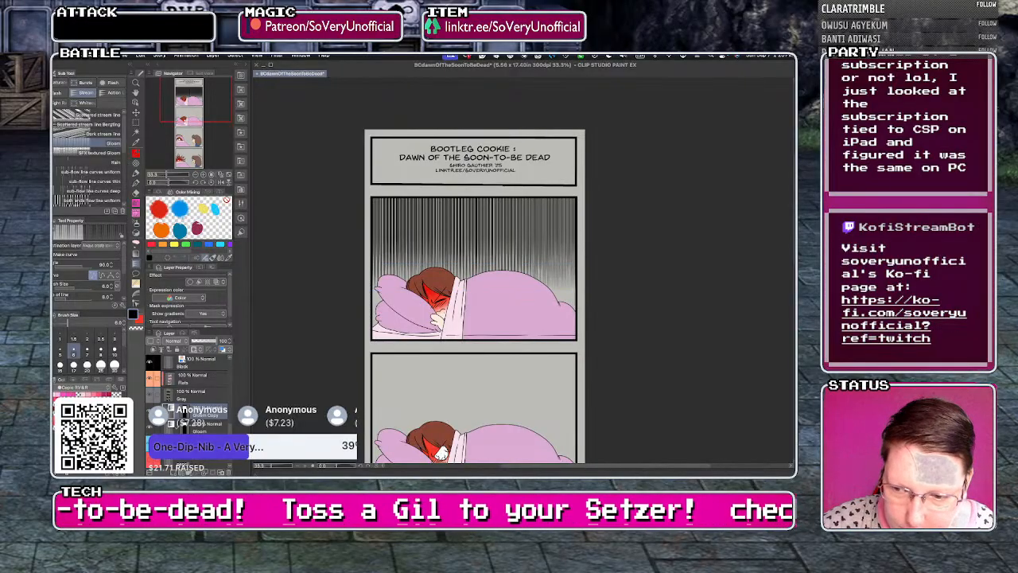
key("ctrl+t")
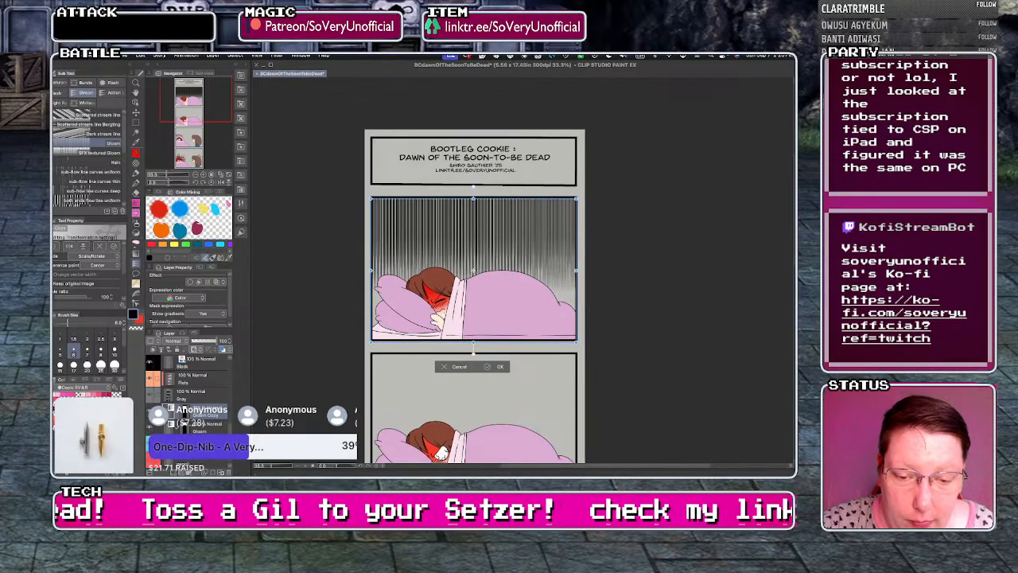
scroll(371, 239, "down", 3)
scroll(382, 246, "up", 2)
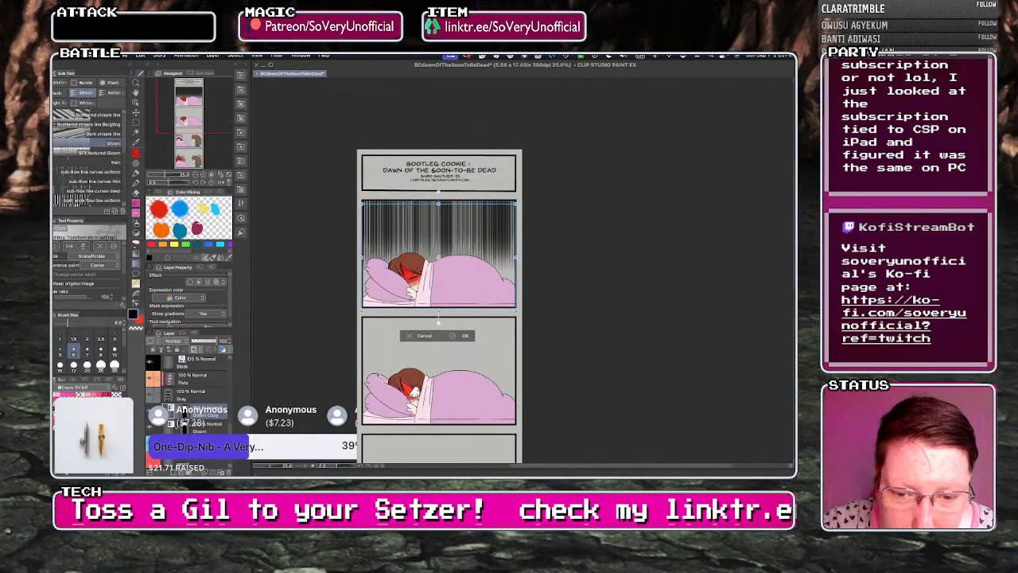
left_click_drag(378, 382, 381, 340)
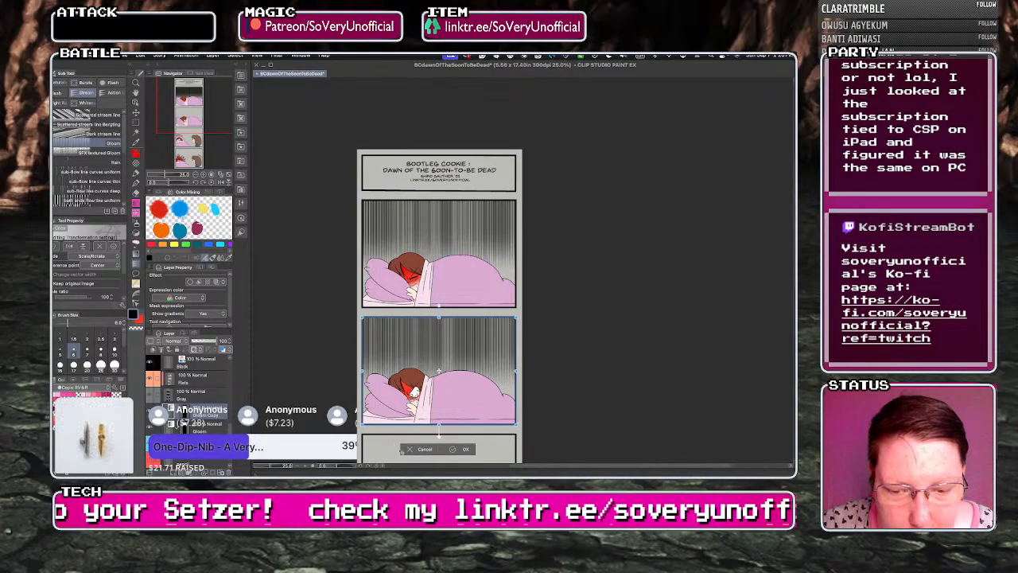
key("Return")
- Merge the duplicated gloom-line layer into the original Gloom layer
scroll(278, 280, "down", 2)
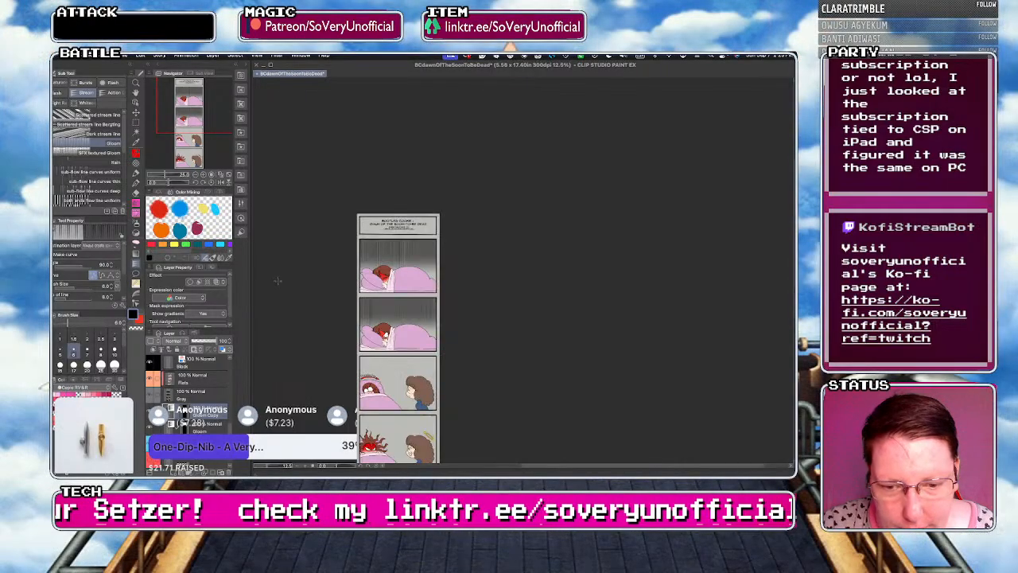
scroll(377, 434, "up", 3)
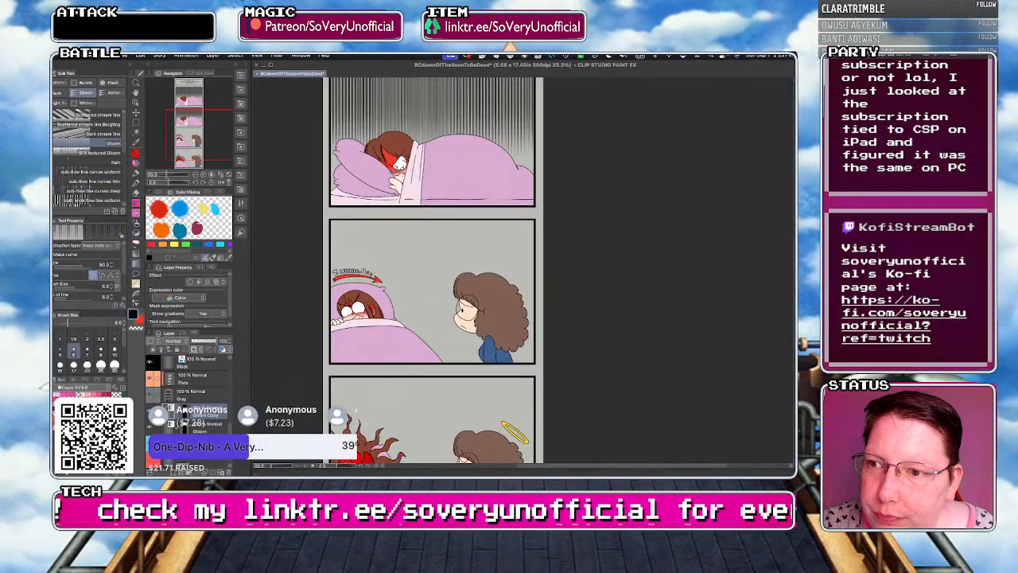
left_click(136, 124)
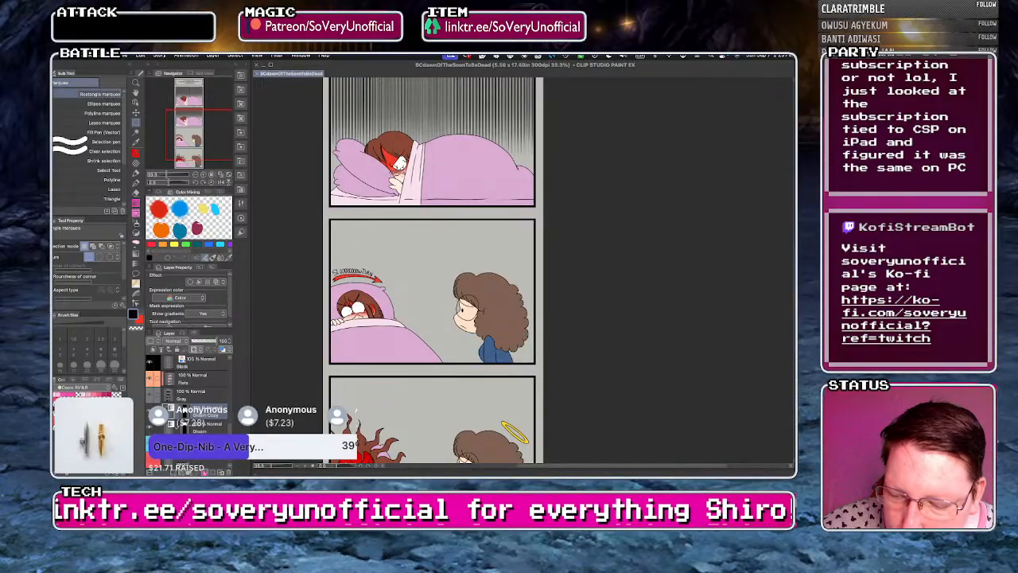
key("super+e")
key("Return")
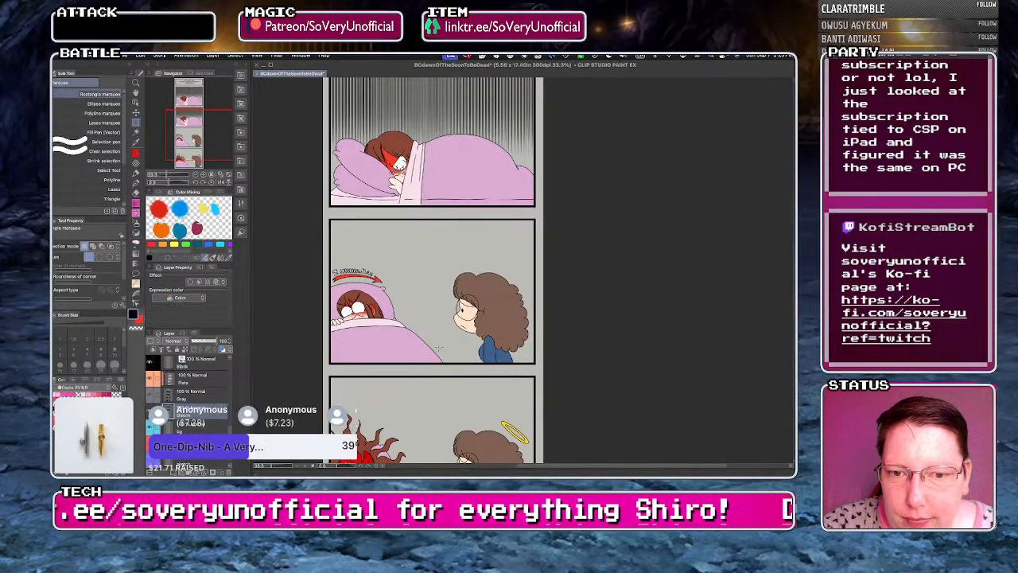
- Select the whole third panel inside its border with the Rectangle marquee
scroll(388, 386, "down", 3)
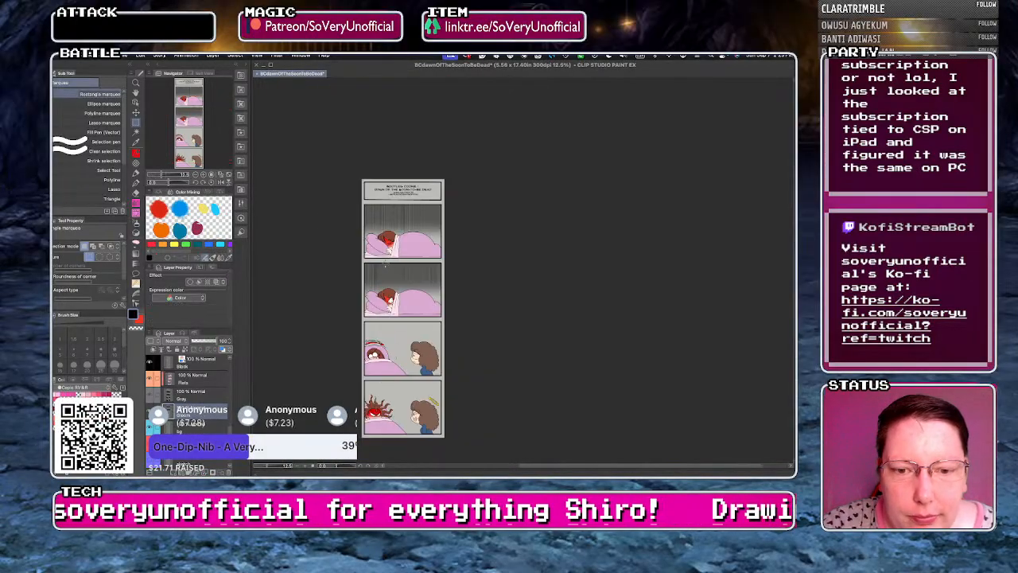
scroll(387, 267, "up", 3)
scroll(292, 216, "down", 3)
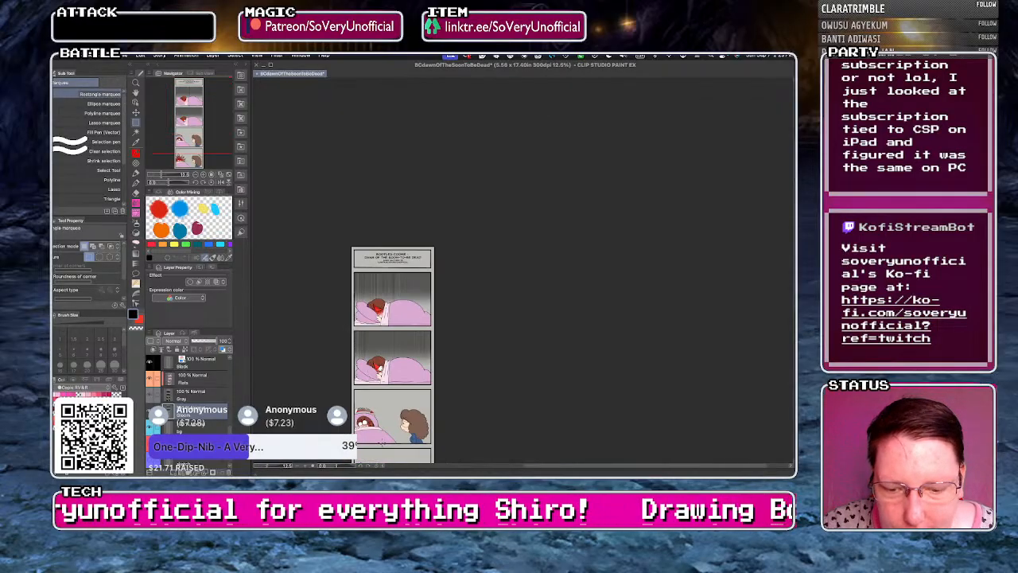
scroll(292, 216, "up", 3)
mouse_move(306, 298)
left_mouse_down()
mouse_move(387, 381)
mouse_move(511, 442)
left_mouse_up()
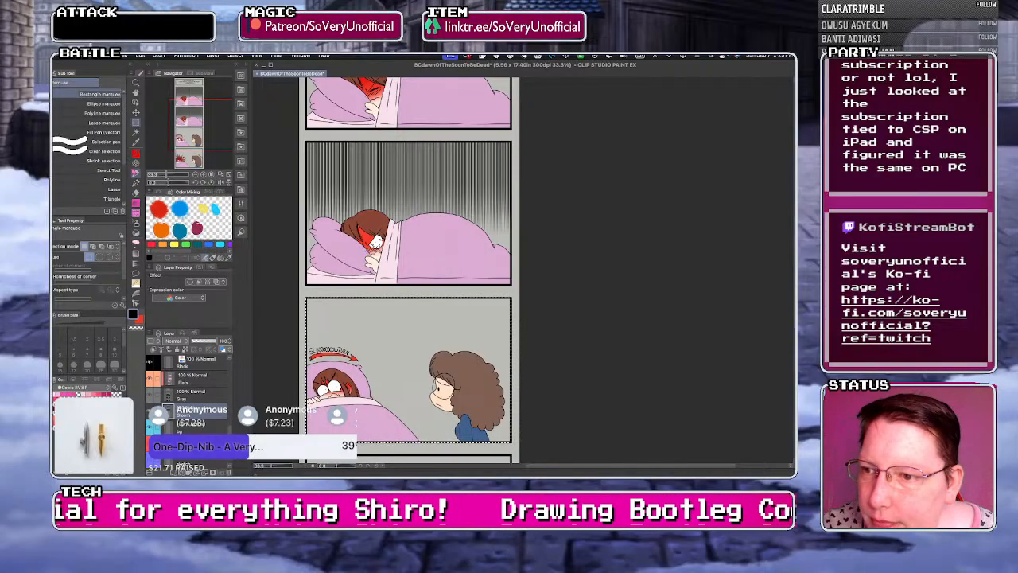
- Try the Gouache brush at size 70 and the Diagonal line brush with test strokes on the third panel's background
left_click(136, 163)
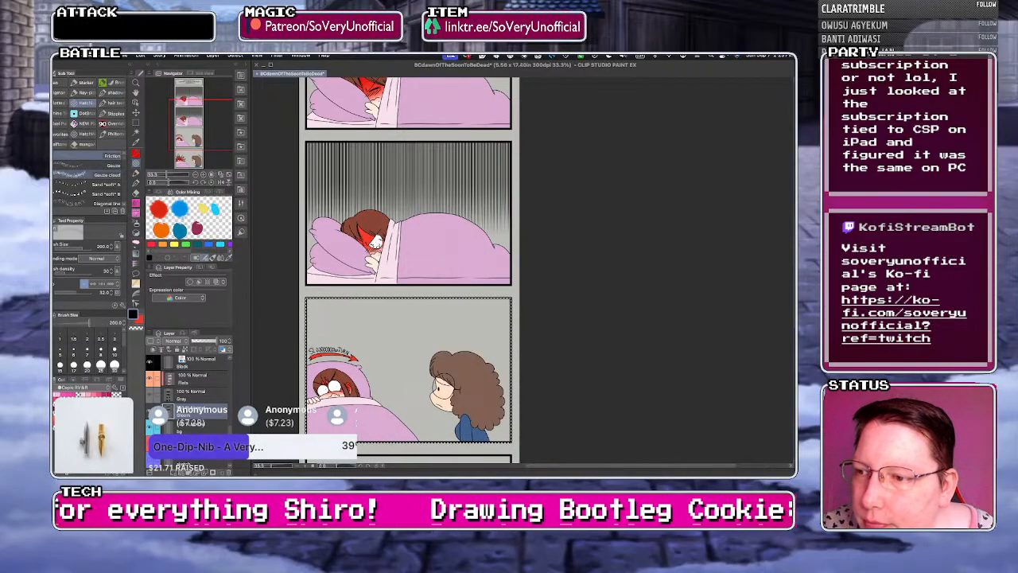
left_click(103, 166)
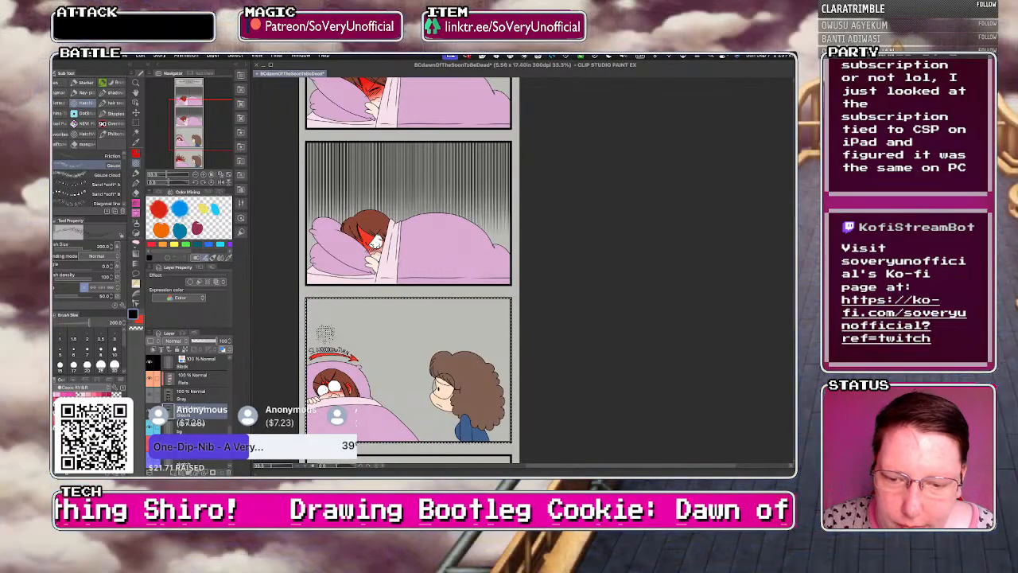
key("bracketleft")
key("bracketleft")
key("bracketleft")
left_click_drag(321, 334, 357, 301)
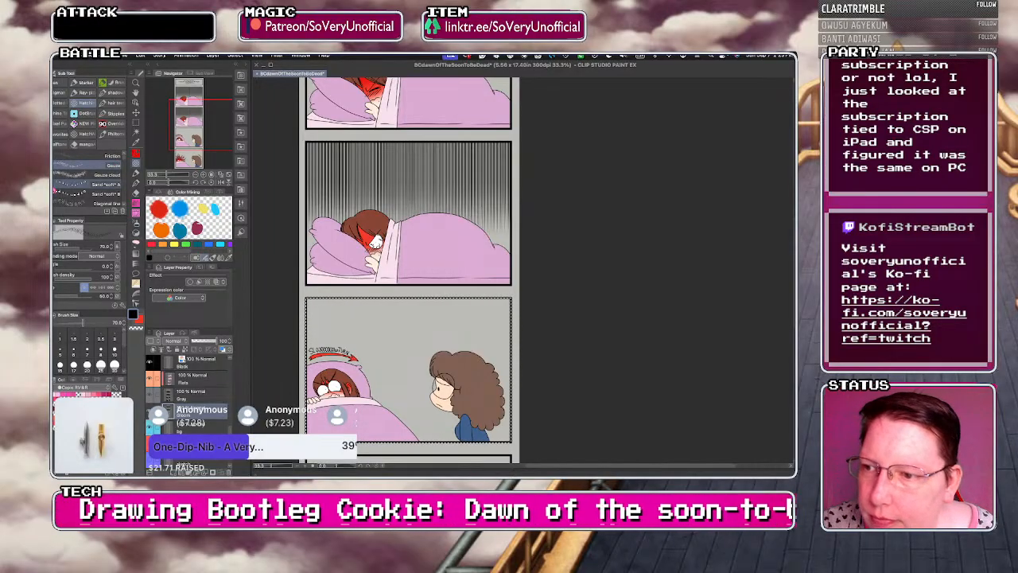
left_click(94, 202)
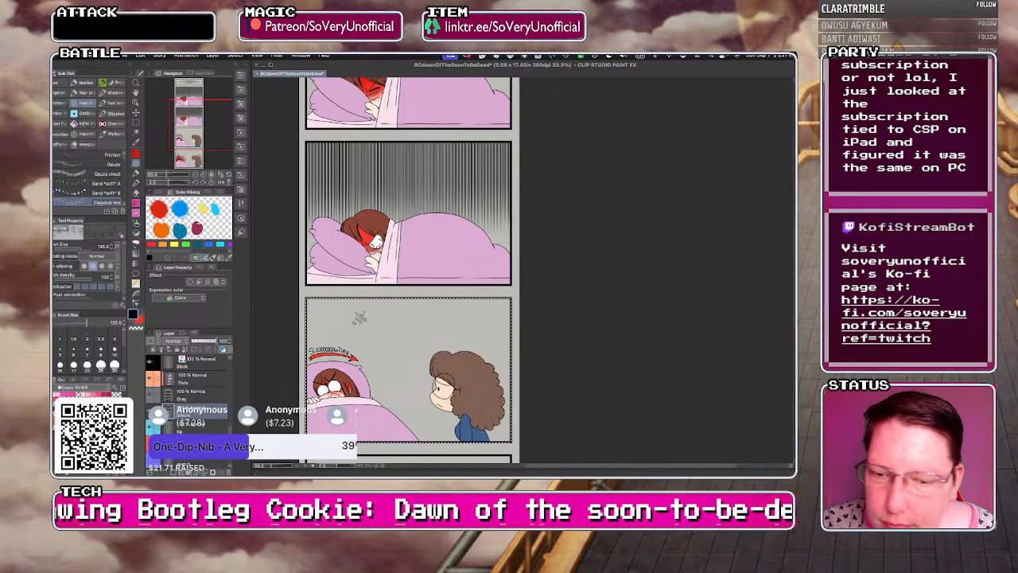
mouse_move(352, 295)
left_mouse_down()
mouse_move(332, 342)
mouse_move(339, 372)
left_mouse_up()
scroll(104, 191, "down", 3)
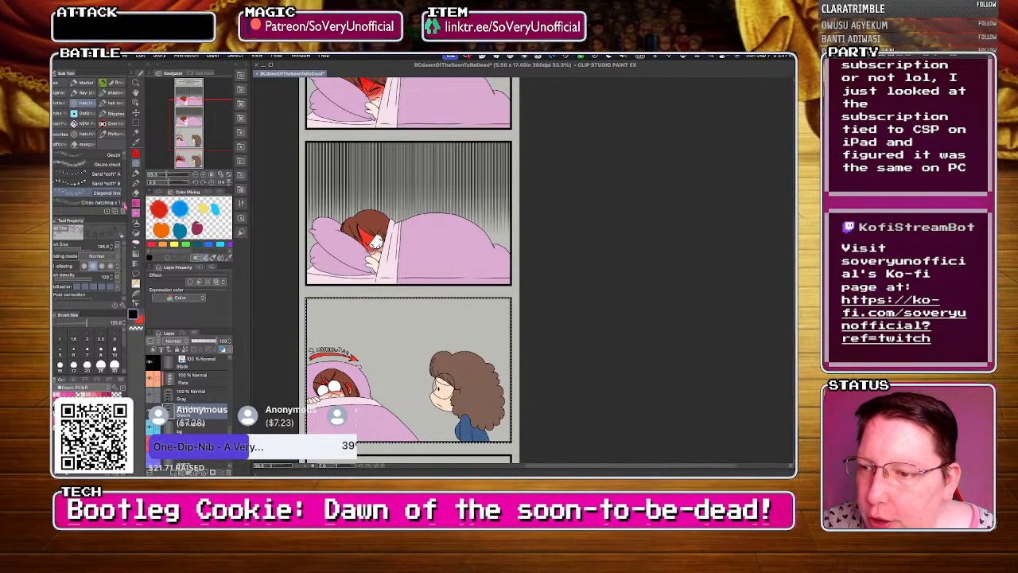
- Choose the Cross-hatching x 1 brush and review its ink, colour jitter, brush tip and stroke settings
left_click(100, 174)
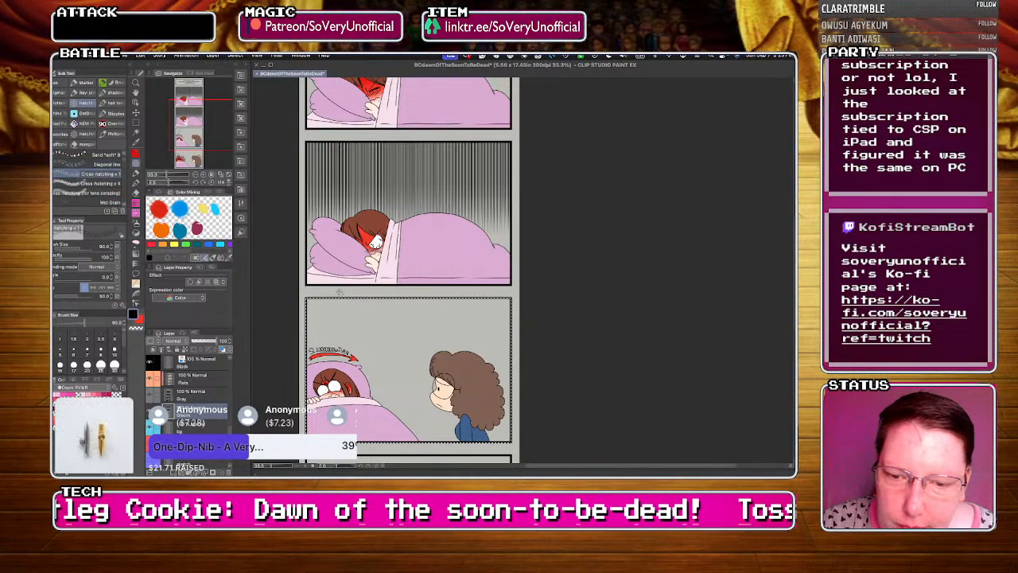
left_click_drag(351, 301, 338, 337)
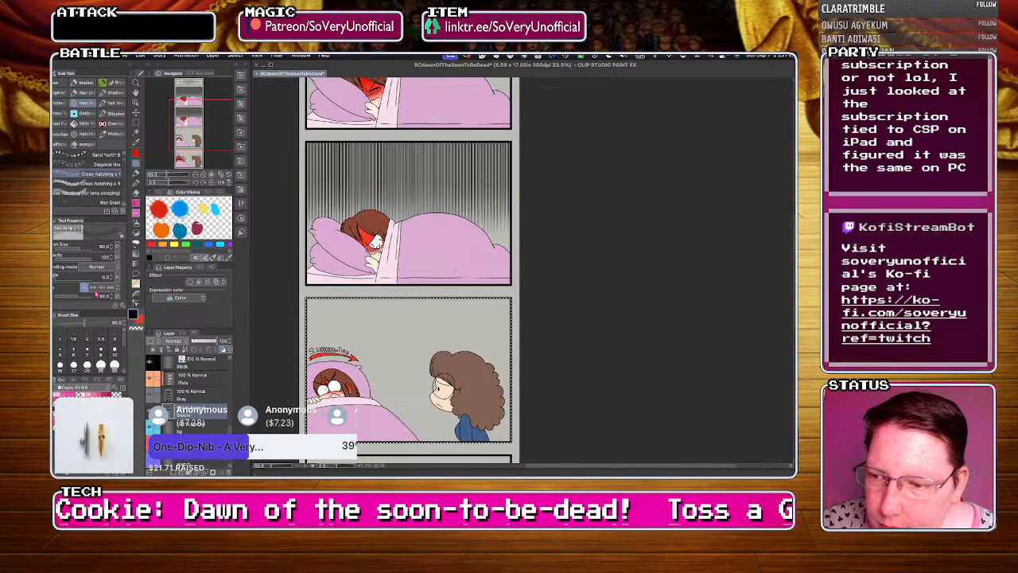
left_click(121, 309)
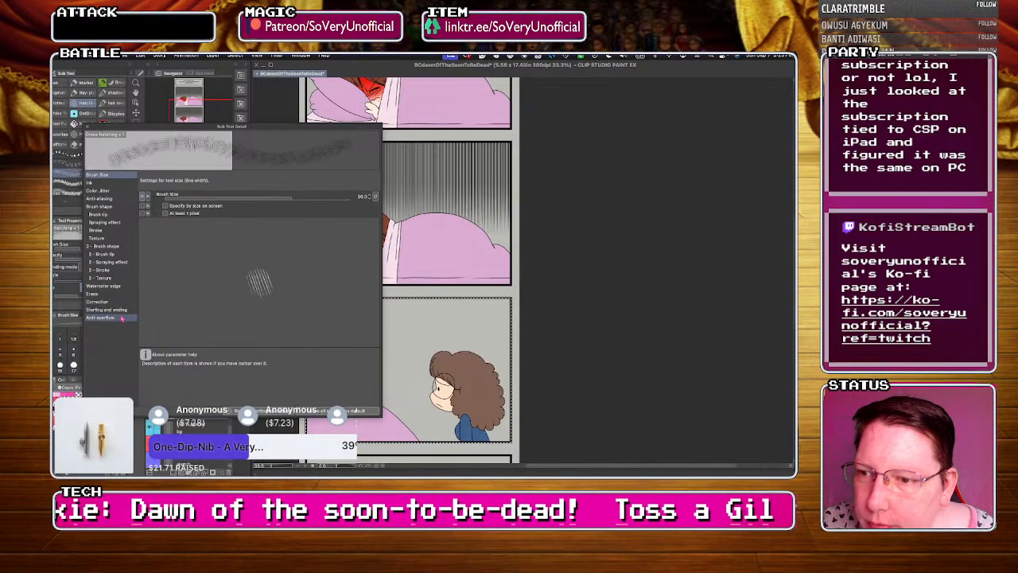
left_click(90, 182)
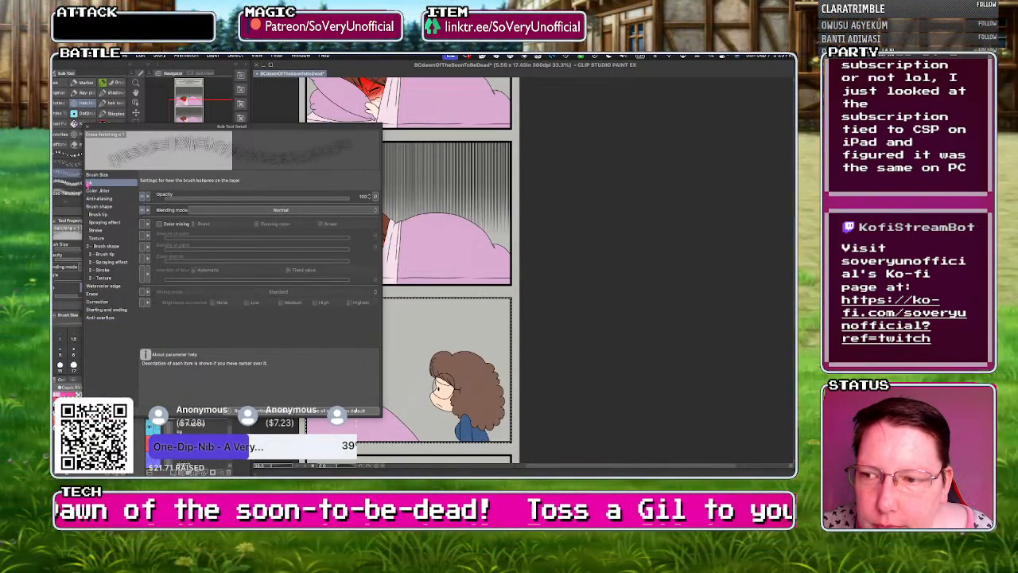
left_click(94, 191)
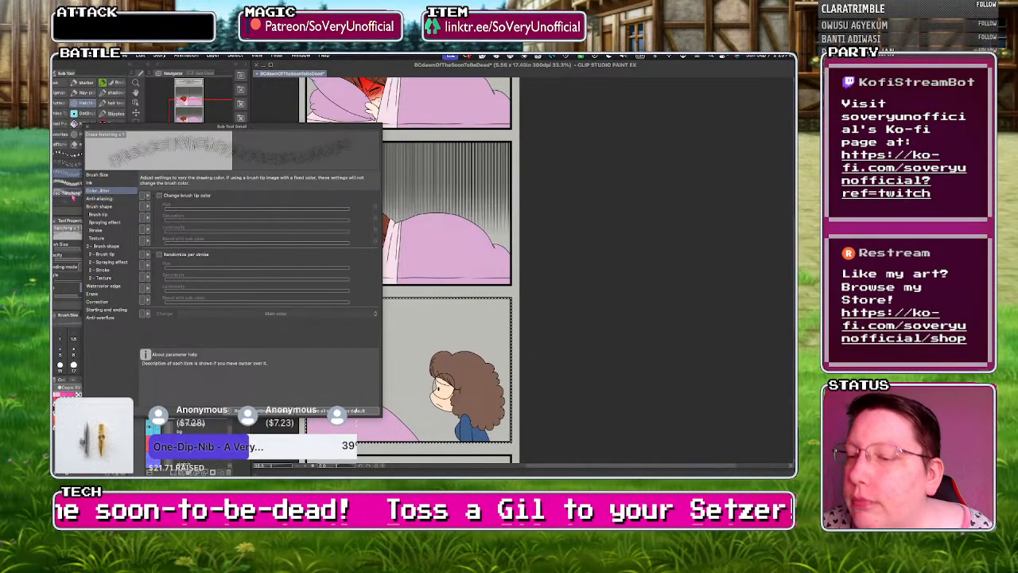
left_click(90, 217)
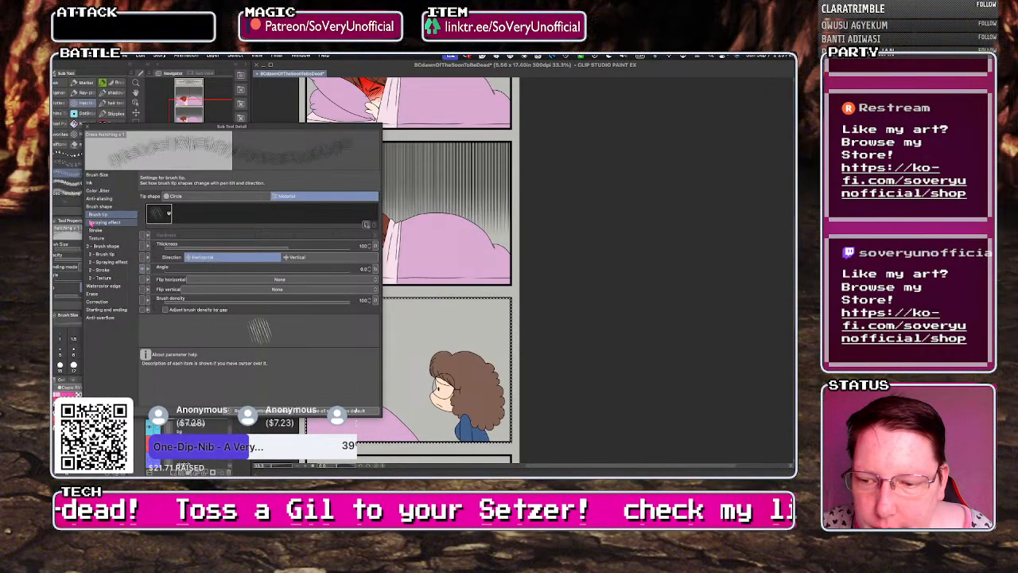
left_click(90, 230)
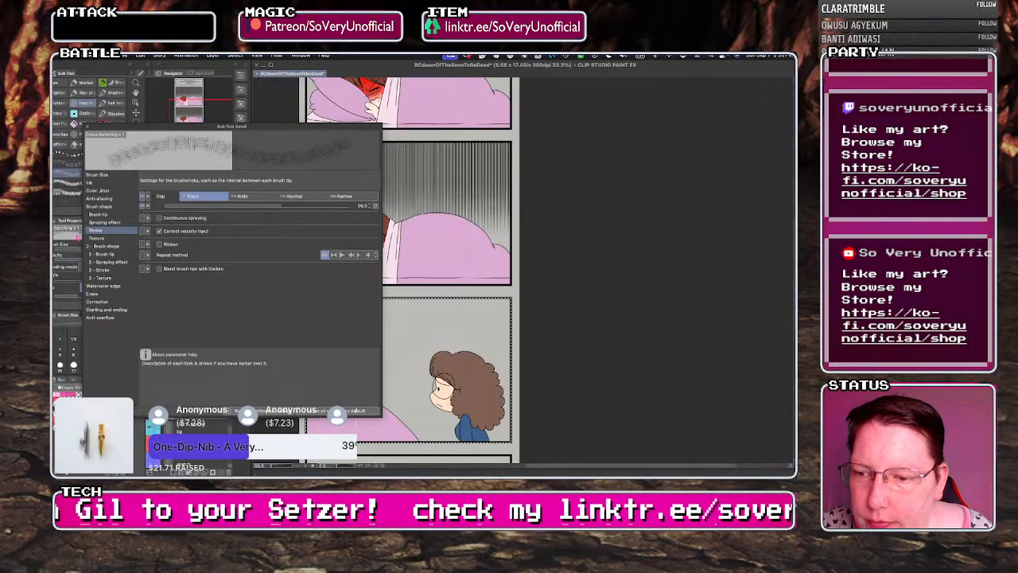
left_click(93, 238)
left_click(93, 230)
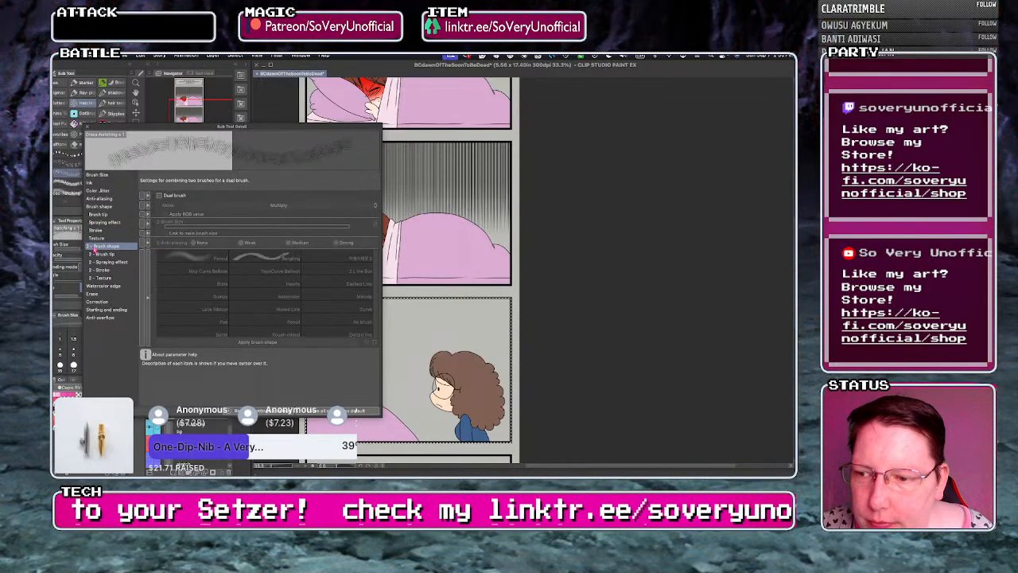
left_click(93, 238)
left_click(93, 230)
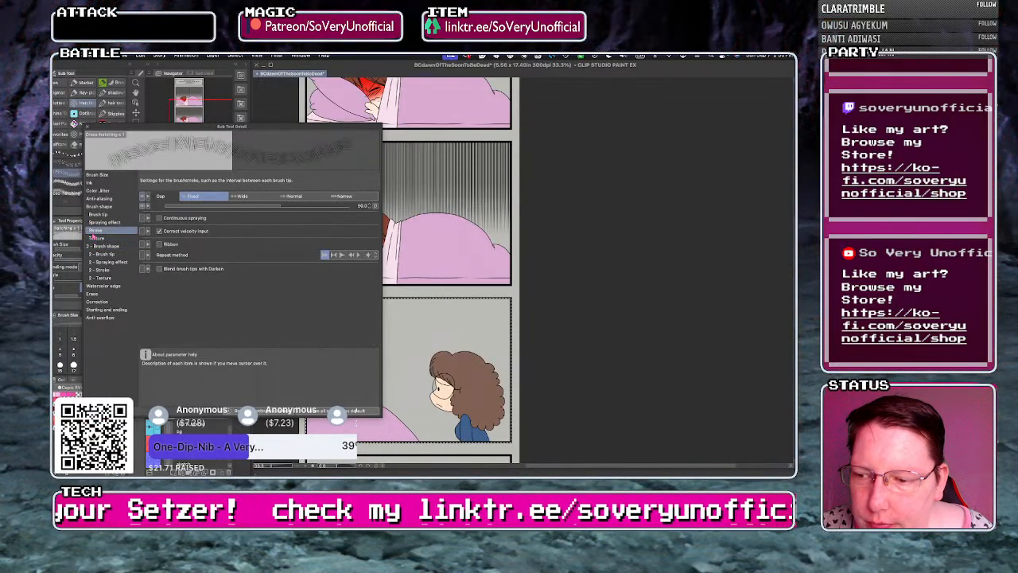
- Set the hatching brush's Starting and Ending lengths to 5000 and apply the starting and ending effect to Brush Size
left_click(105, 309)
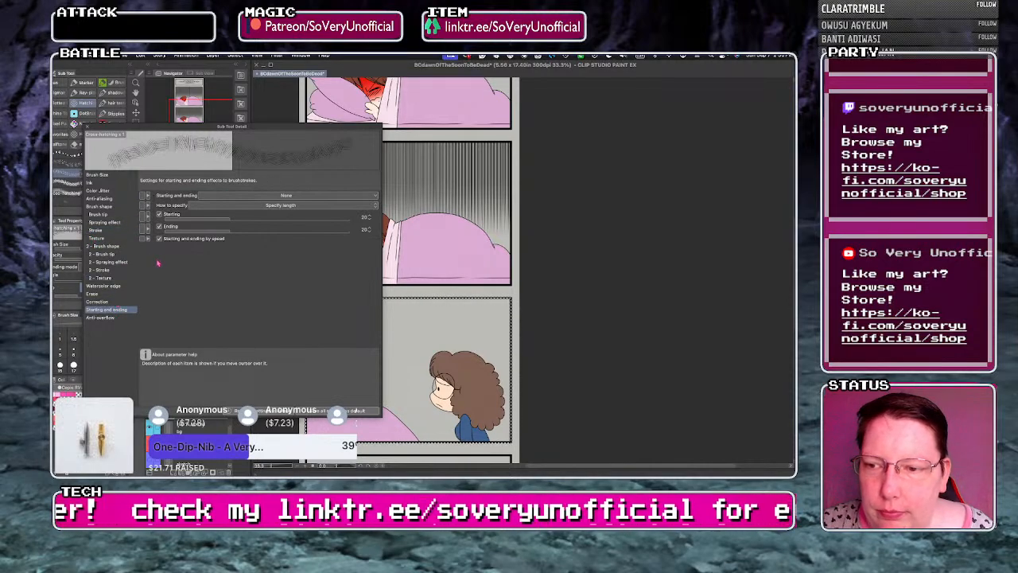
left_click(88, 127)
left_click_drag(124, 264, 134, 312)
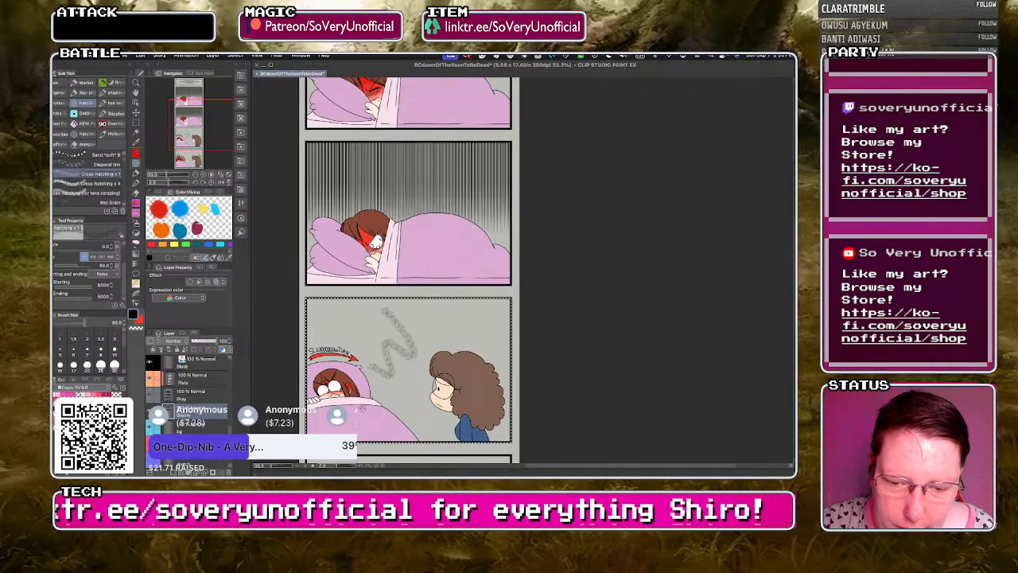
left_click(104, 274)
left_click(96, 292)
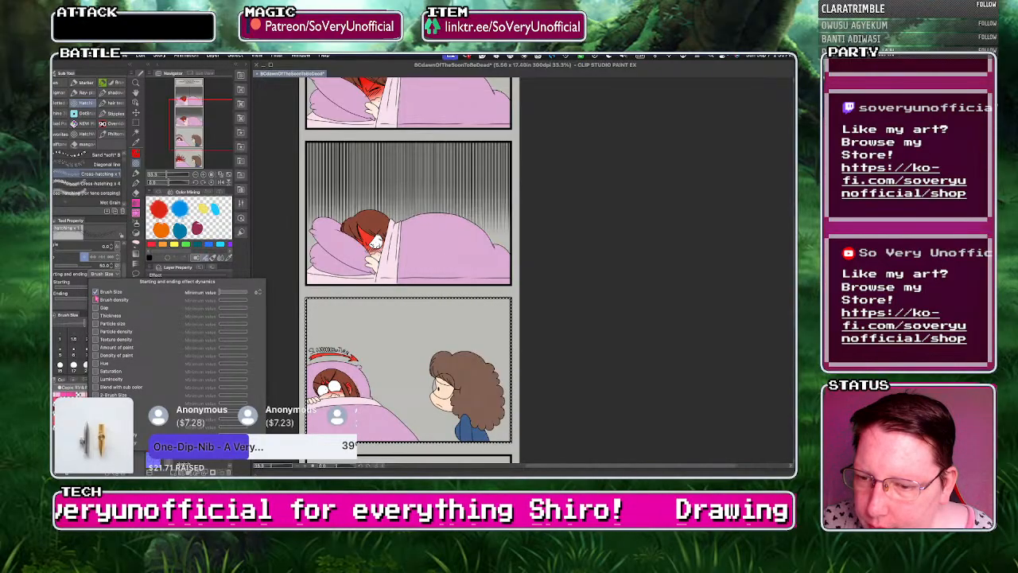
left_click(287, 371)
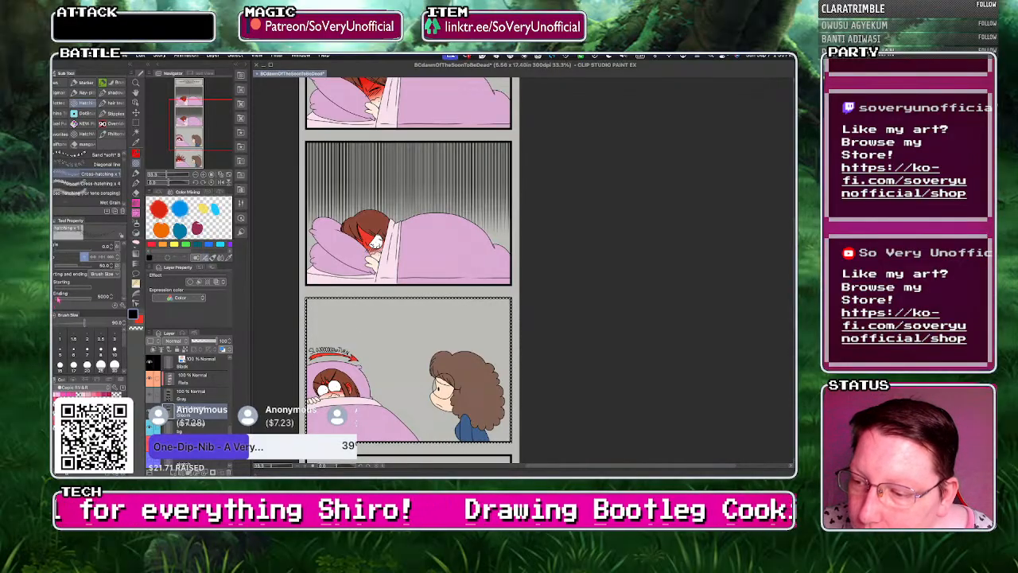
- Cover the third panel's background with swirling hatching strokes at brush size 175
key("bracketright")
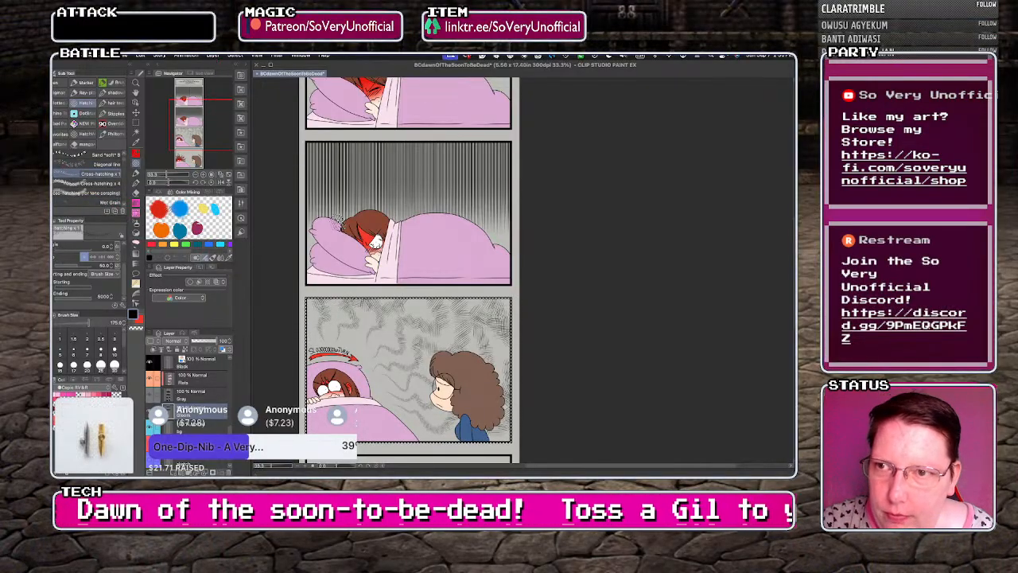
- Copy and paste the third panel's Gloom hatching layer, and stack further duplicates of it to darken the effect
left_click(140, 55)
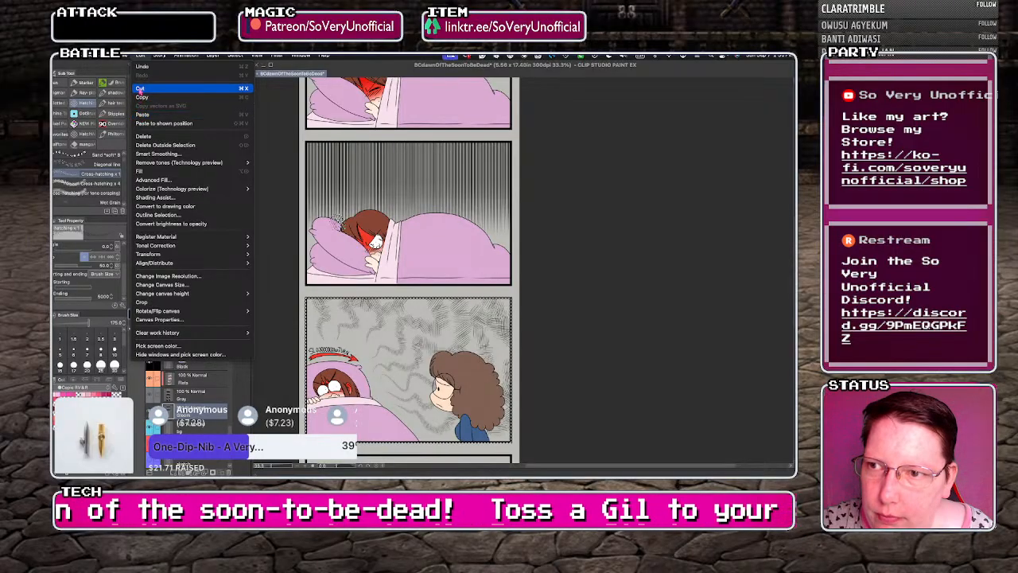
left_click(140, 71)
left_click(140, 56)
left_click(140, 127)
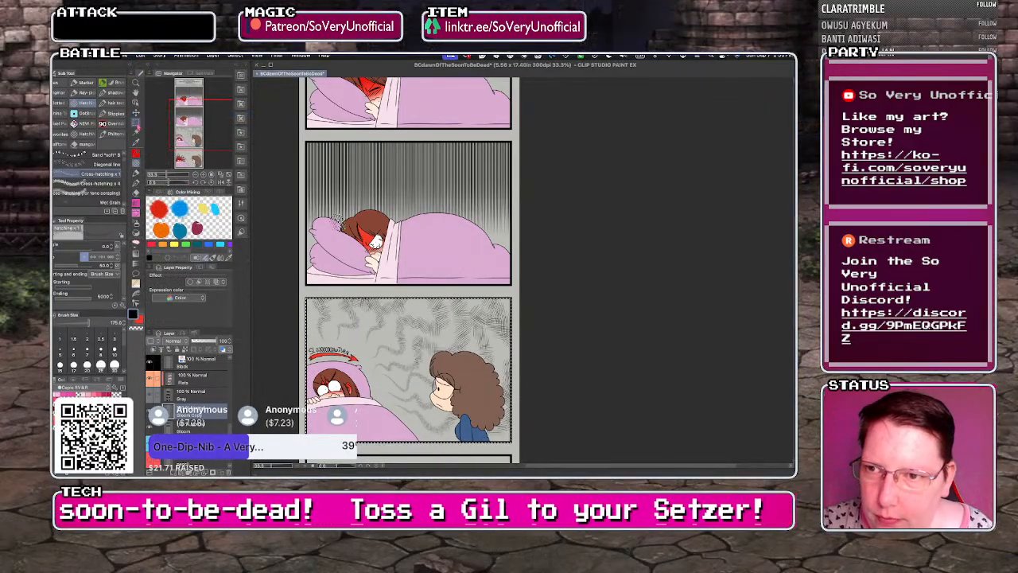
left_click(213, 56)
left_click(210, 117)
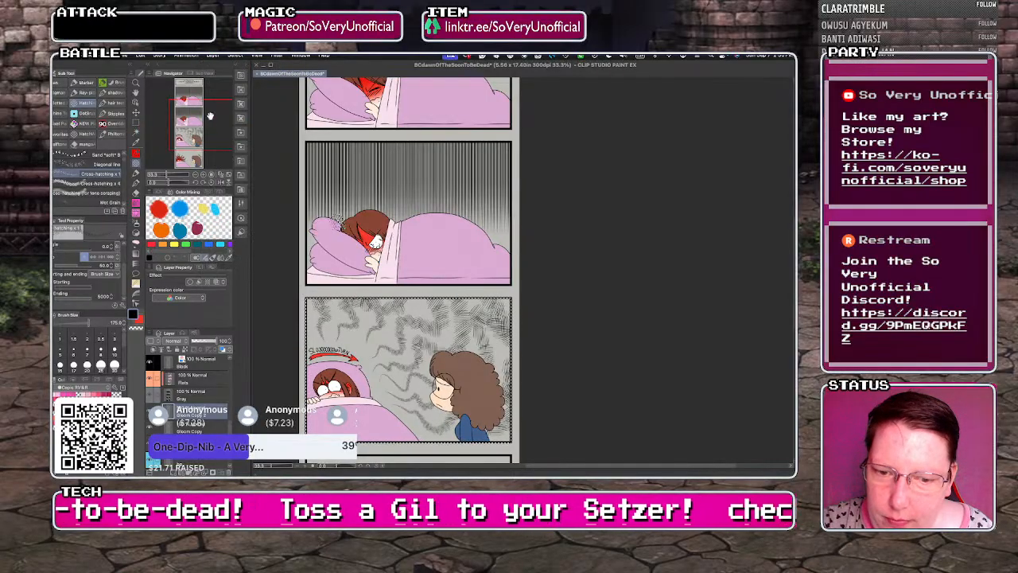
left_click(214, 55)
left_click(211, 119)
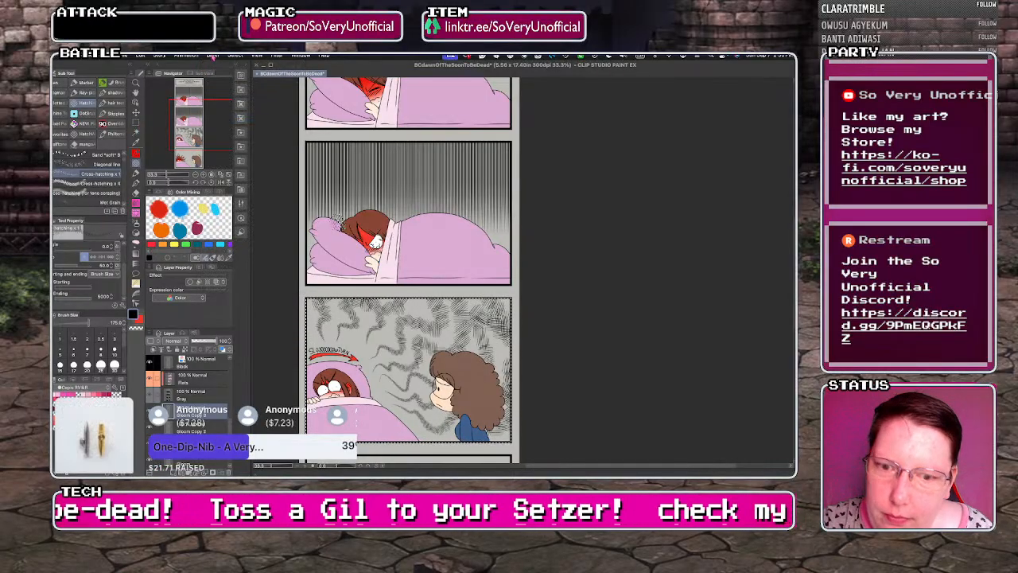
left_click(213, 56)
left_click(212, 119)
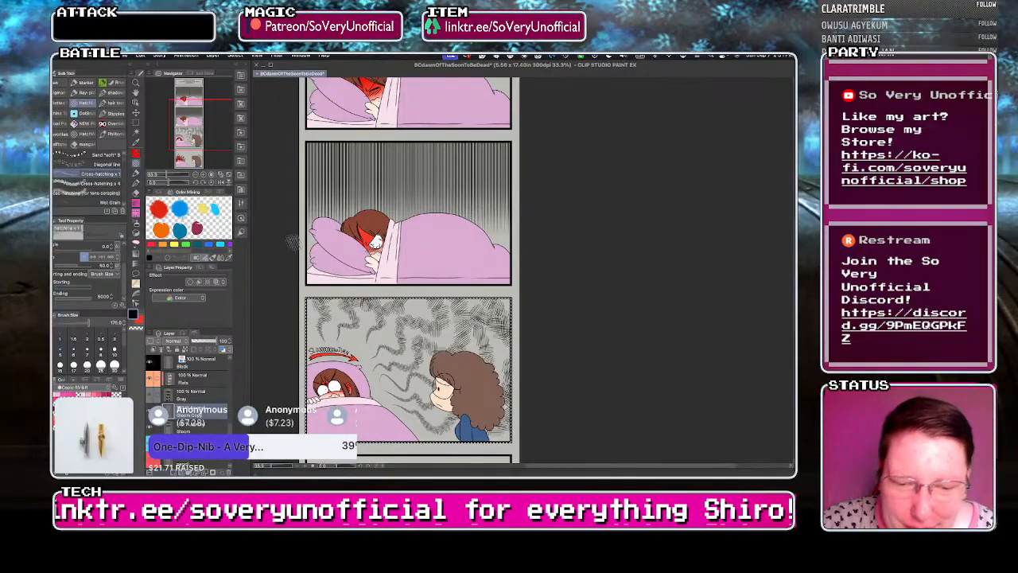
- Raise the hatching brush size to 200 and build denser strokes over the third panel's background behind the curly-haired character
scroll(299, 238, "down", 1)
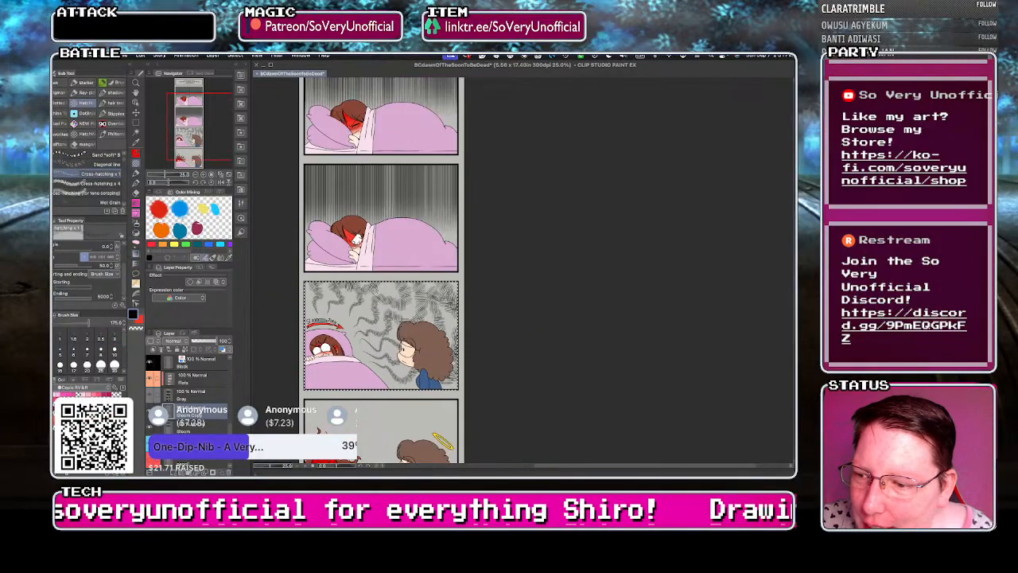
key("bracketright")
key("bracketright")
key("bracketright")
key("bracketright")
mouse_move(440, 280)
left_mouse_down()
mouse_move(452, 338)
mouse_move(465, 334)
mouse_move(413, 294)
mouse_move(305, 282)
left_mouse_up()
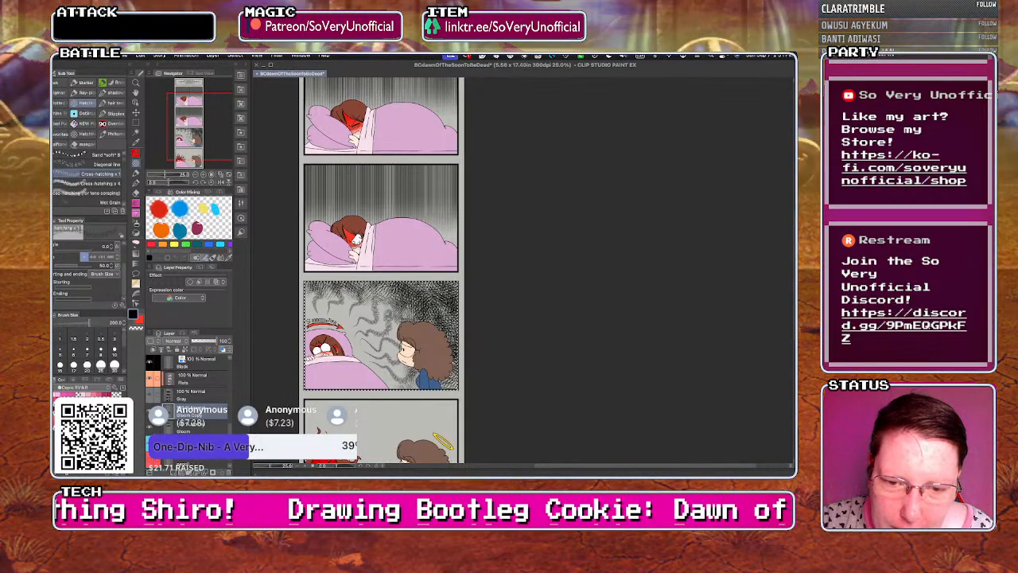
- Deepen the hatching along the third panel's upper edge and corners with brush size 300
key("[")
key("[")
key("[")
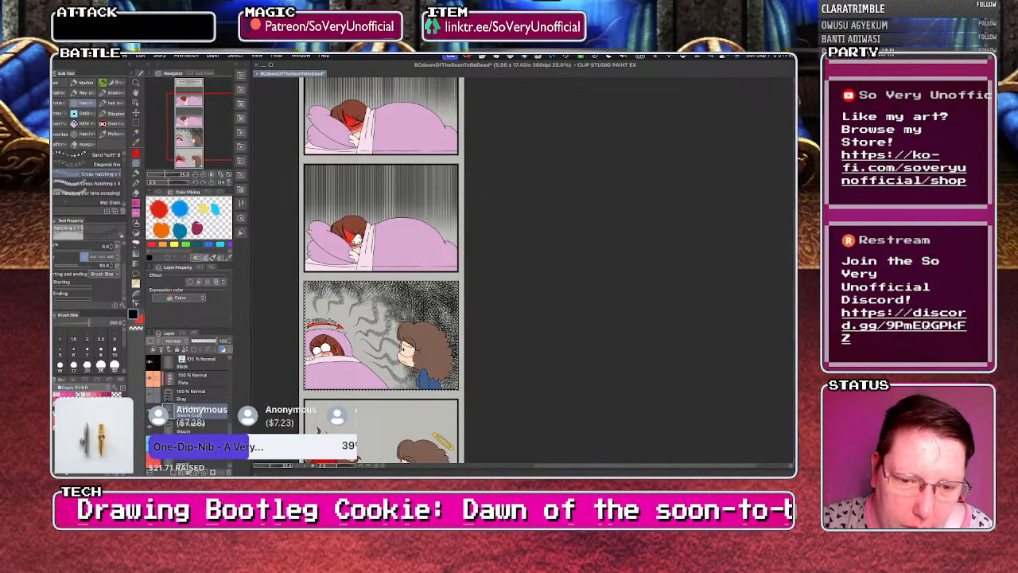
key("]")
key("]")
key("]")
key("]")
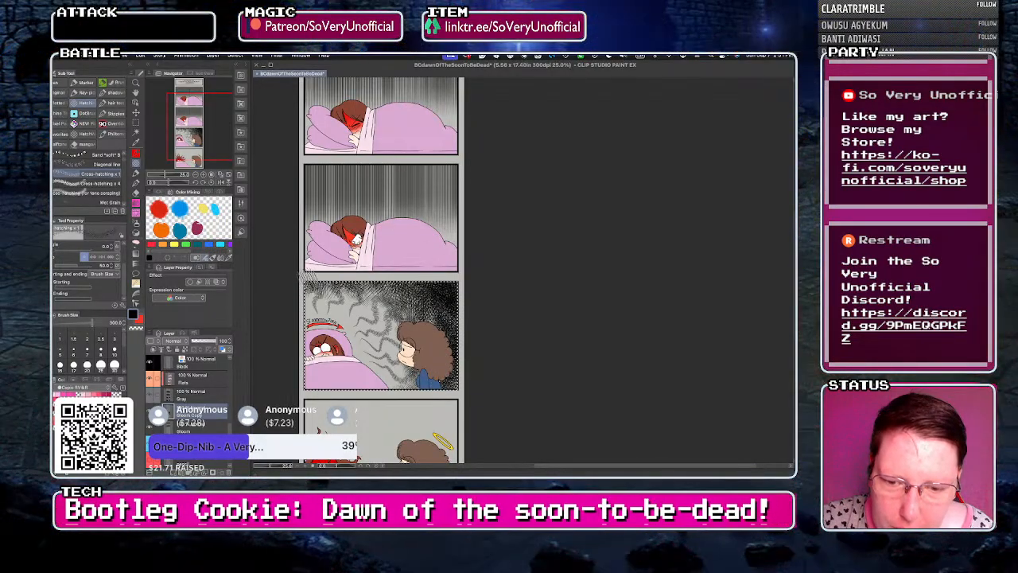
left_click_drag(307, 279, 418, 283)
key("[")
key("[")
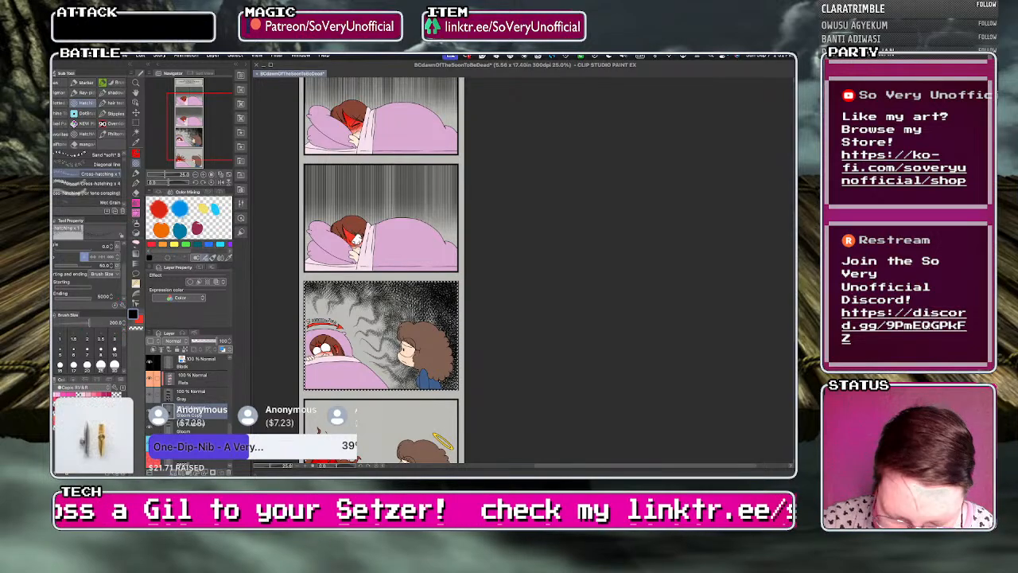
- Paste a copy of the third panel's finished hatching and move it straight down to fill the fourth panel
key("super+v")
key("super+t")
key("super+minus")
key("super+minus")
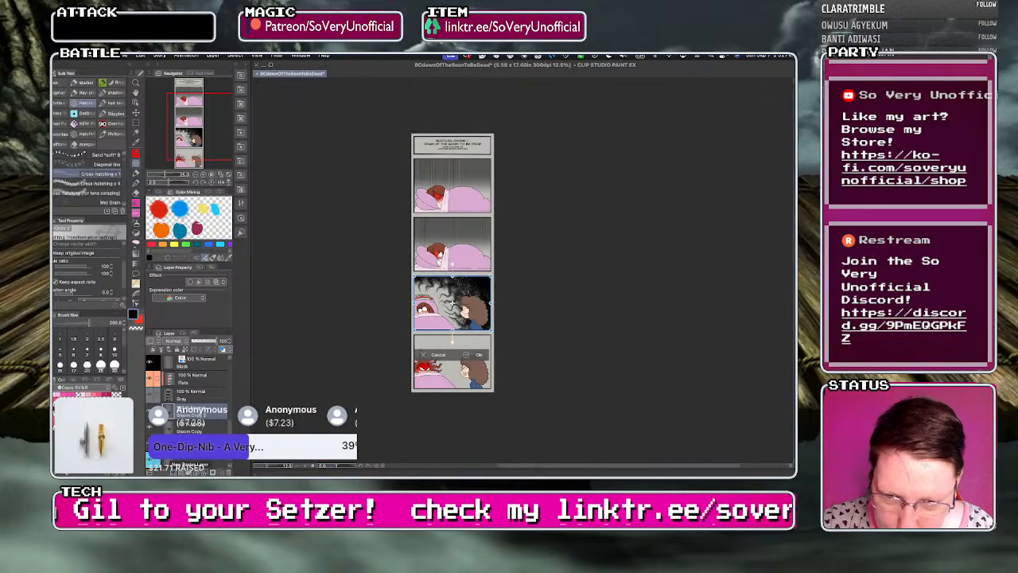
key("super+plus")
key("super+plus")
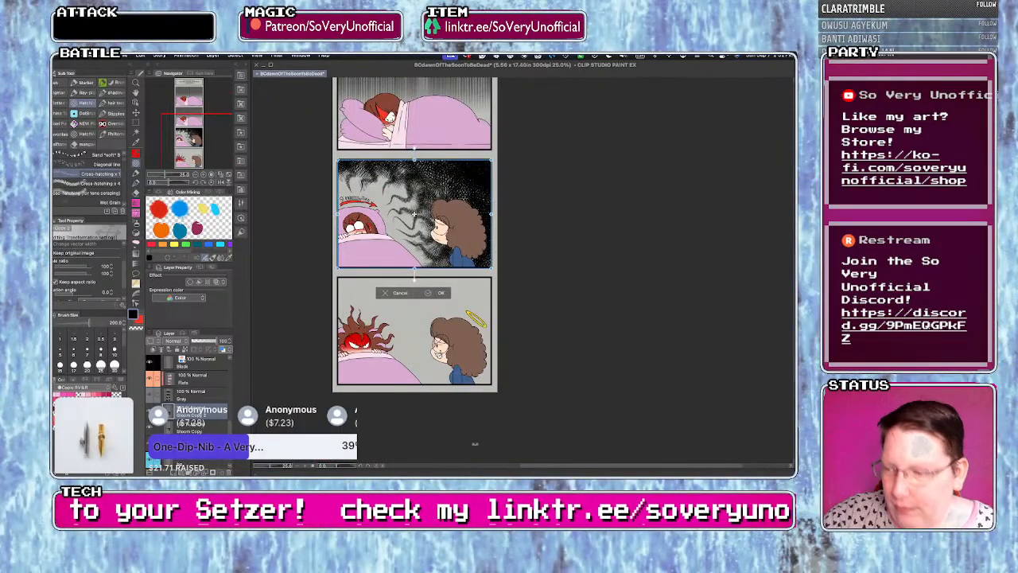
left_click_drag(414, 213, 414, 260)
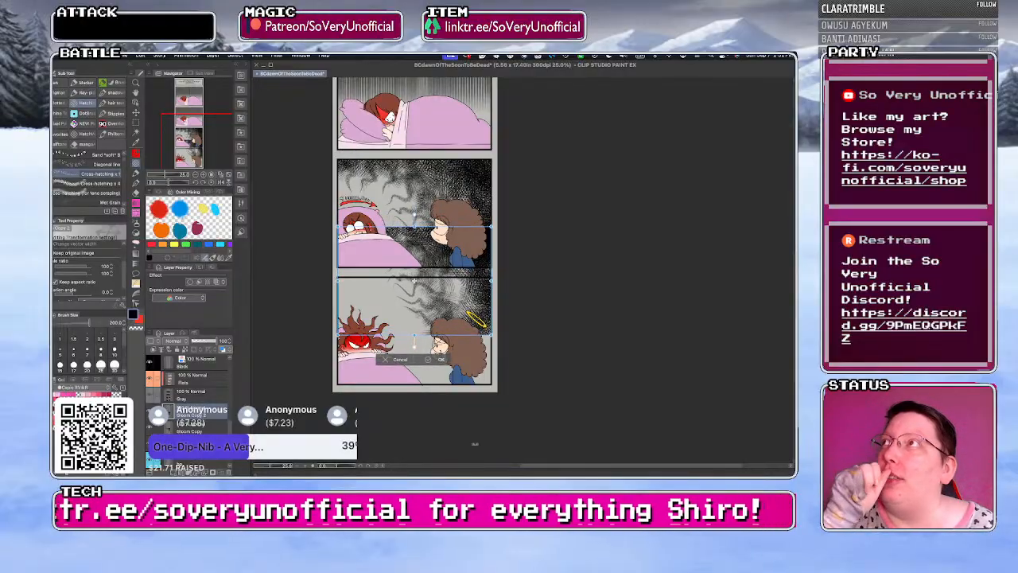
key("Down")
key("Down")
key("Down")
key("Down")
key("Down")
key("Down")
key("Down")
key("Down")
key("Down")
key("Down")
key("Down")
key("Down")
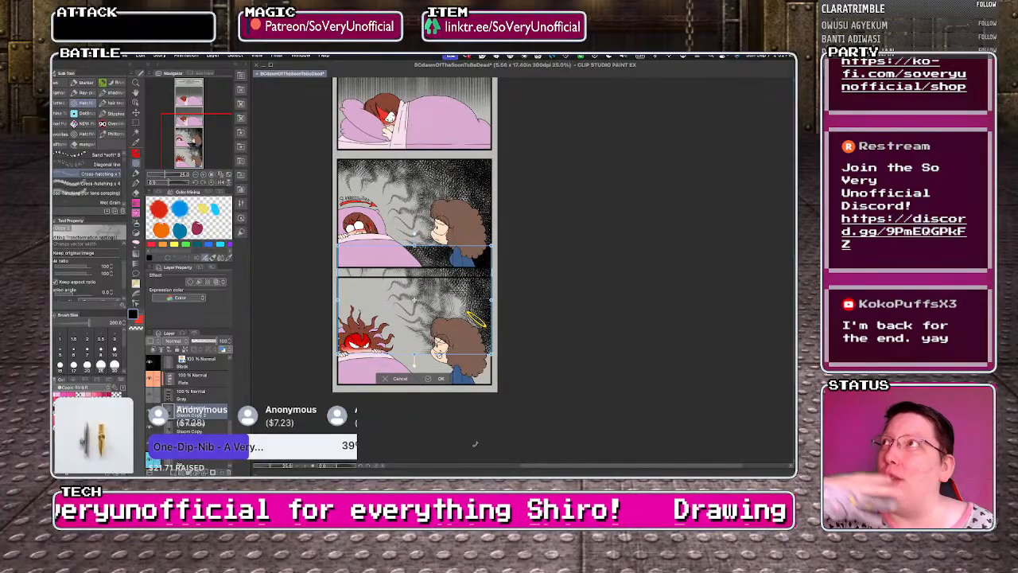
key("Down")
key("Down")
key("Down")
key("Down")
key("Down")
key("Down")
key("Down")
key("Down")
key("Down")
key("Down")
key("Down")
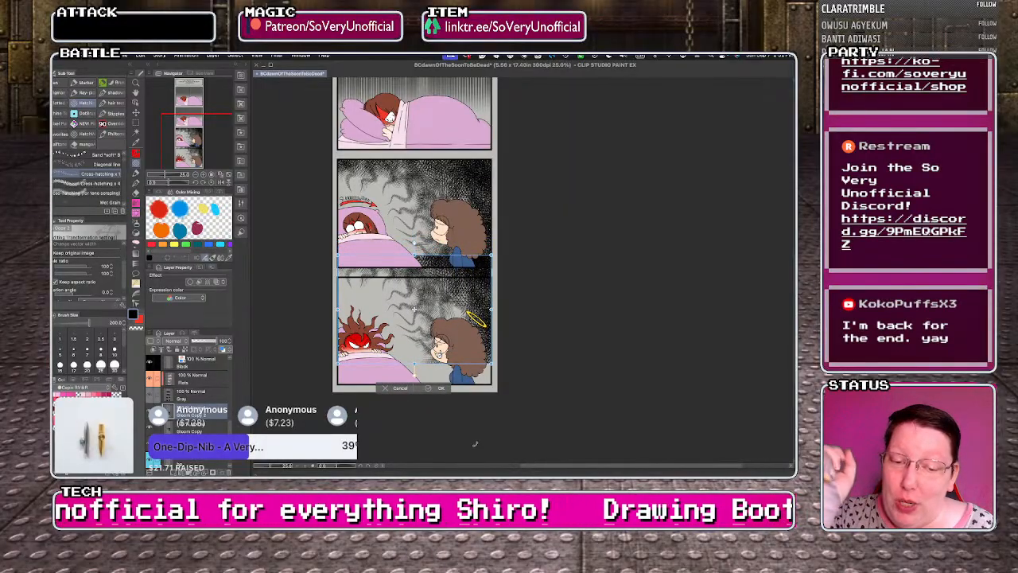
key("Down")
key("Down")
key("Down")
key("Down")
key("Down")
key("Down")
key("Down")
key("Down")
key("Down")
key("Down")
key("Down")
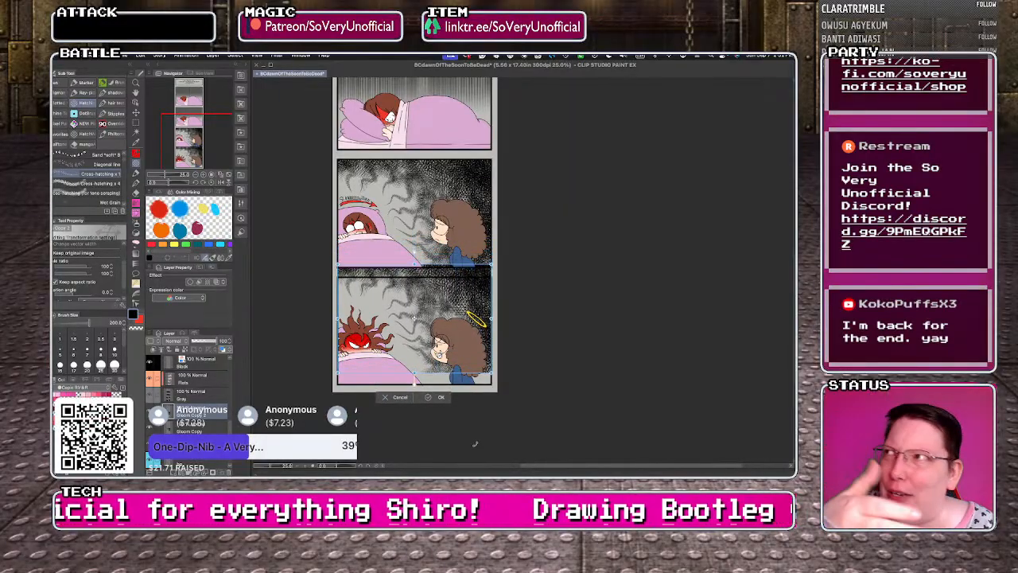
key("Down")
key("Down")
key("Down")
key("Down")
key("Down")
key("Down")
key("Down")
key("Down")
key("Down")
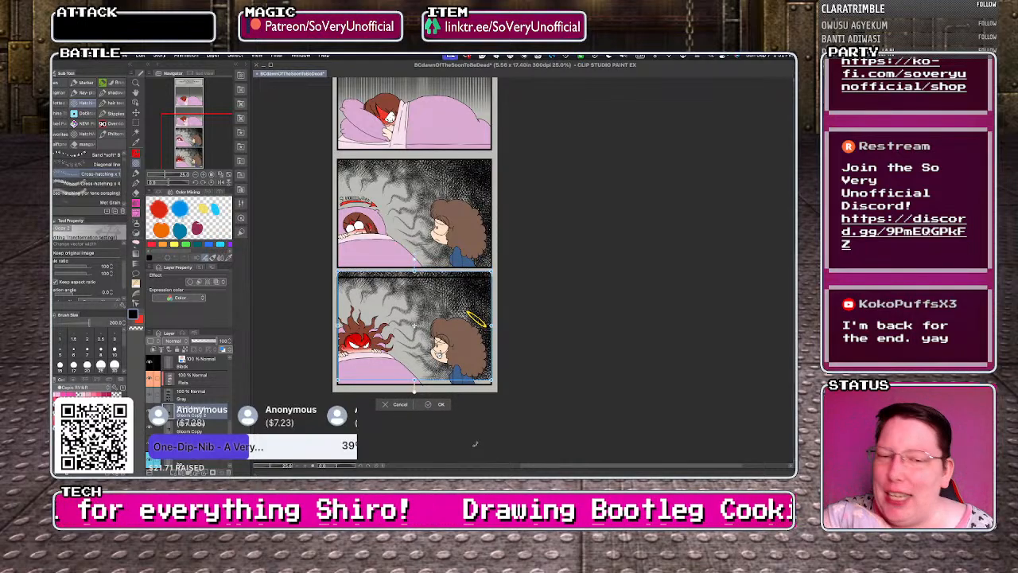
key("Down")
key("Down")
key("Down")
key("Down")
key("Down")
key("Down")
key("Down")
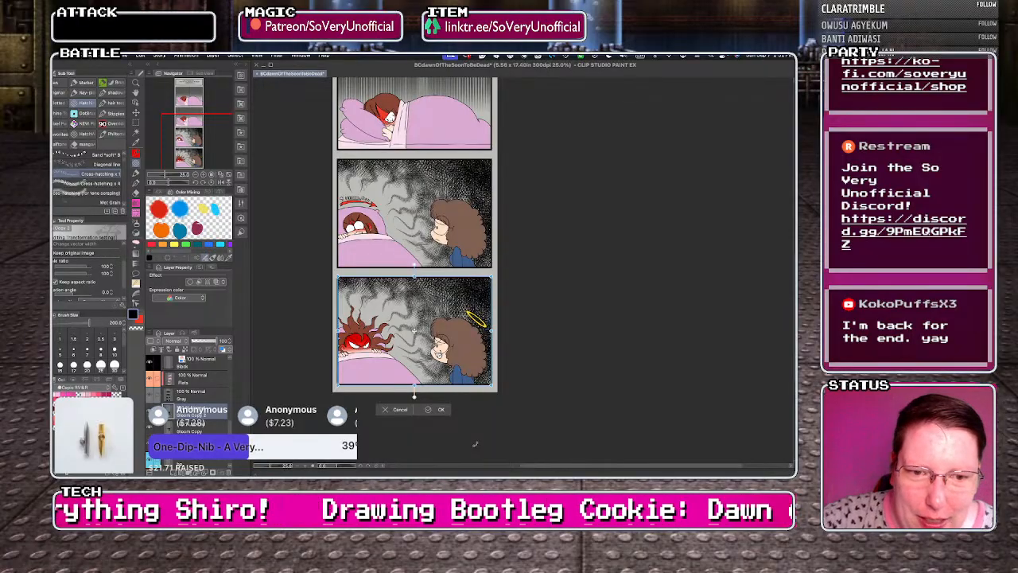
key("Return")
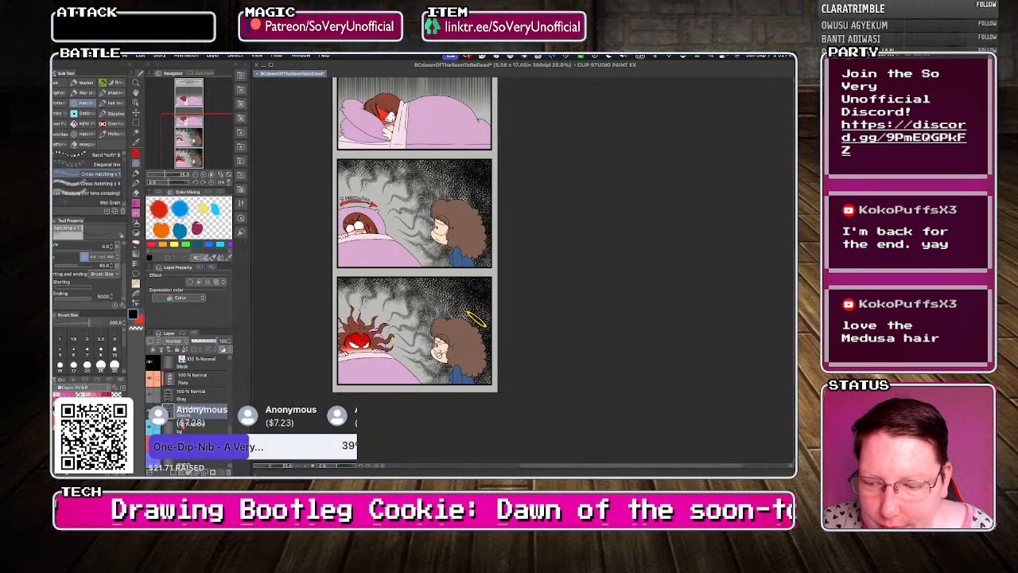
- Select the fourth panel's area with the Rectangle marquee on the background layer and choose the Night sky gradient
left_click(136, 122)
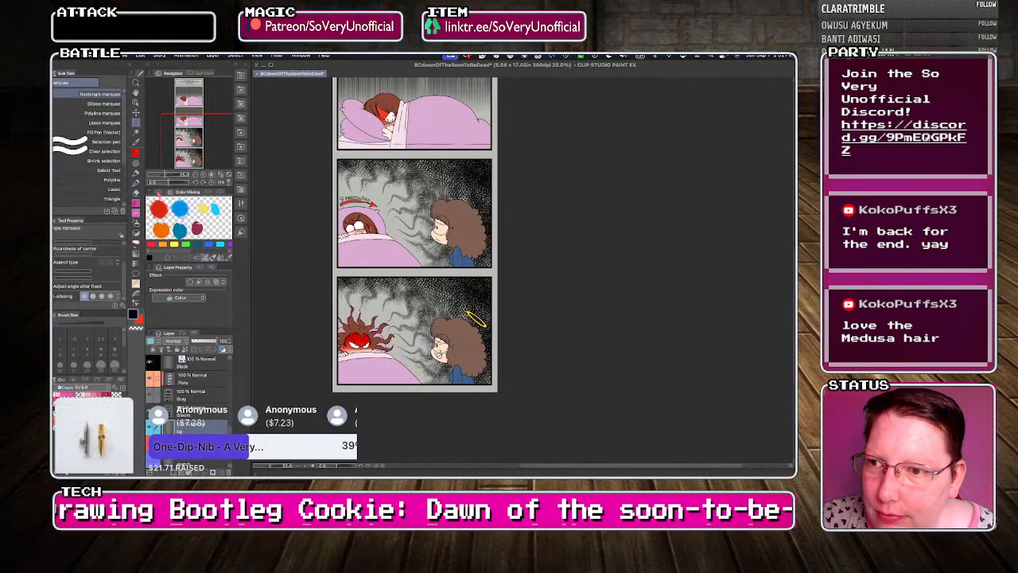
scroll(407, 414, "up", 1)
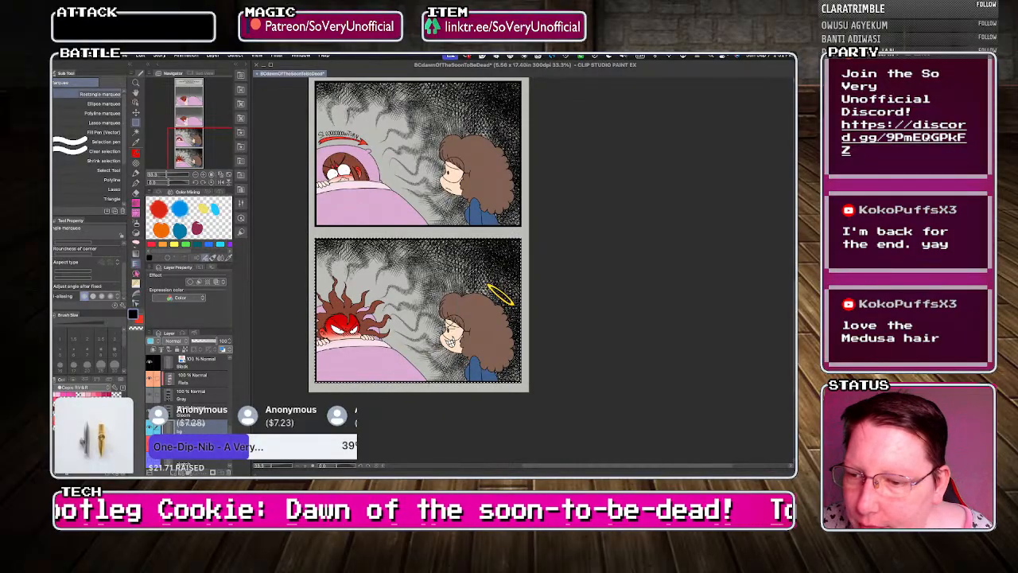
left_click(136, 253)
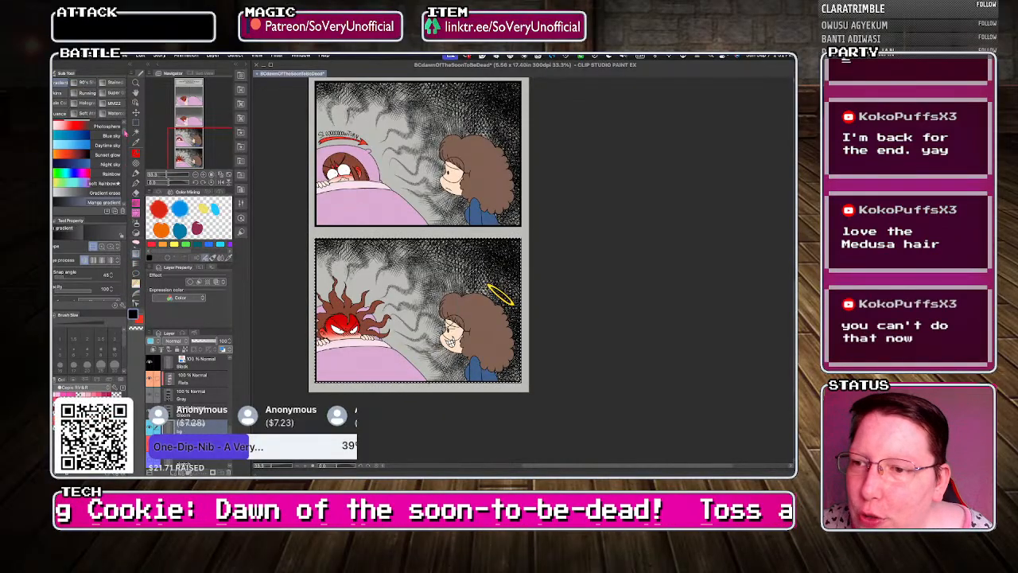
scroll(104, 175, "up", 4)
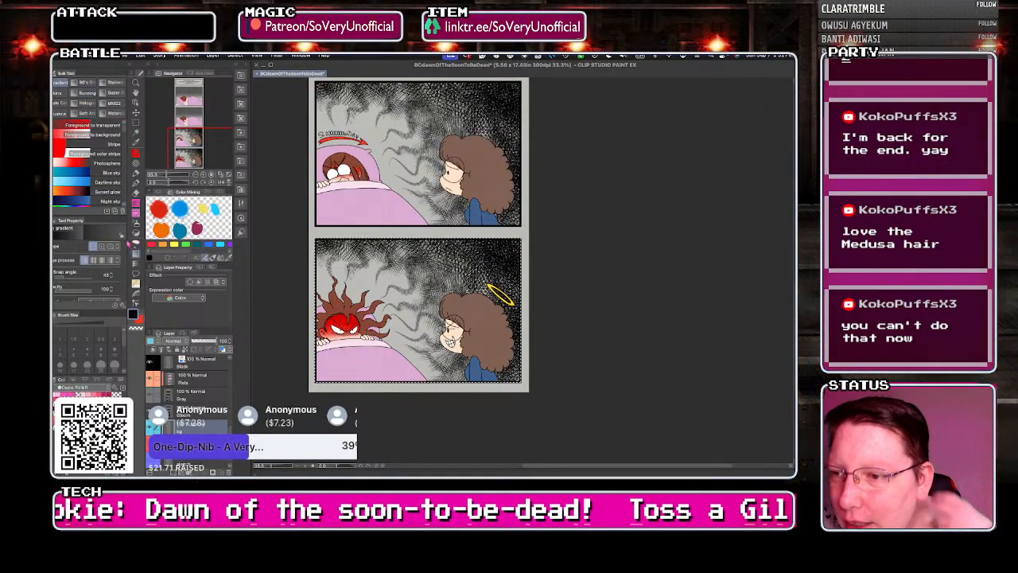
left_click(107, 202)
- Try the Night sky gradient on the fourth panel's background in straight and circular shapes, undoing each version
left_click_drag(417, 363, 376, 289)
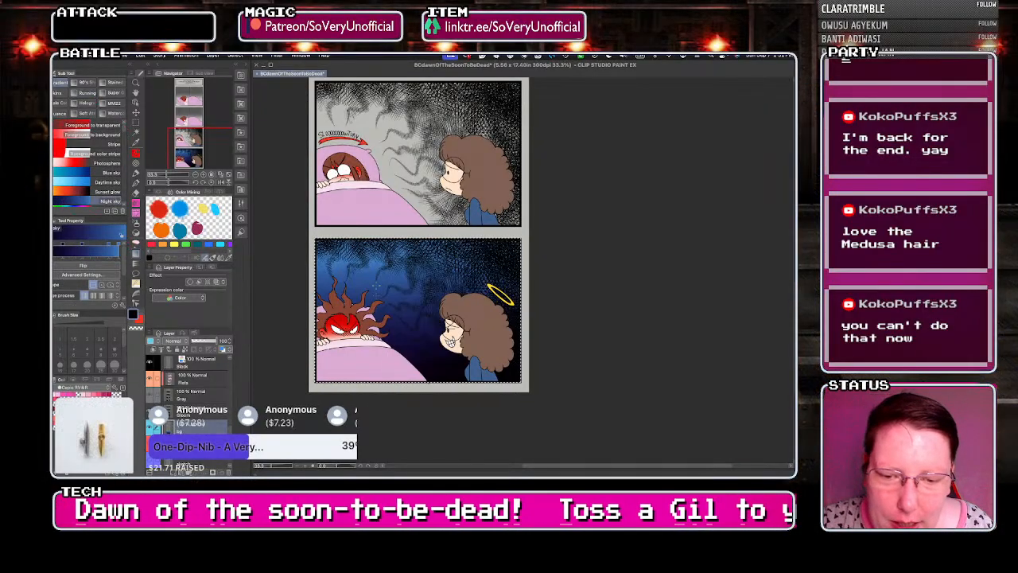
key("ctrl+z")
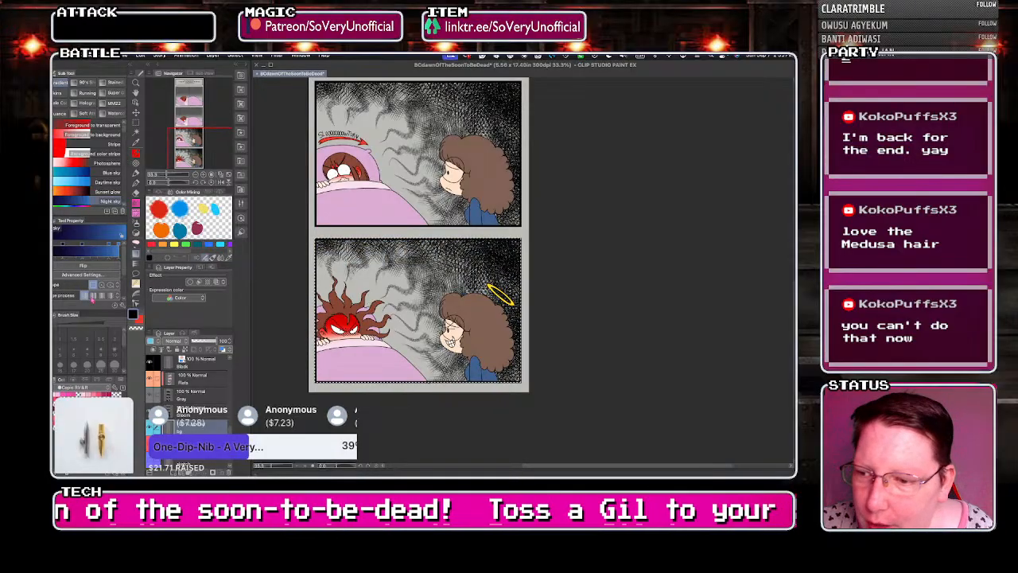
key("ctrl+y")
key("ctrl+z")
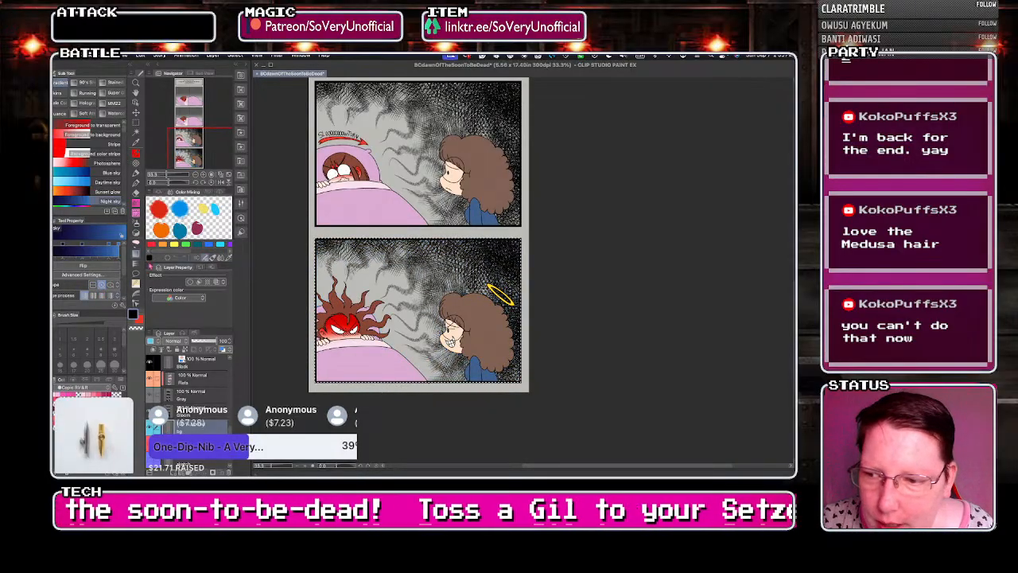
key("ctrl+y")
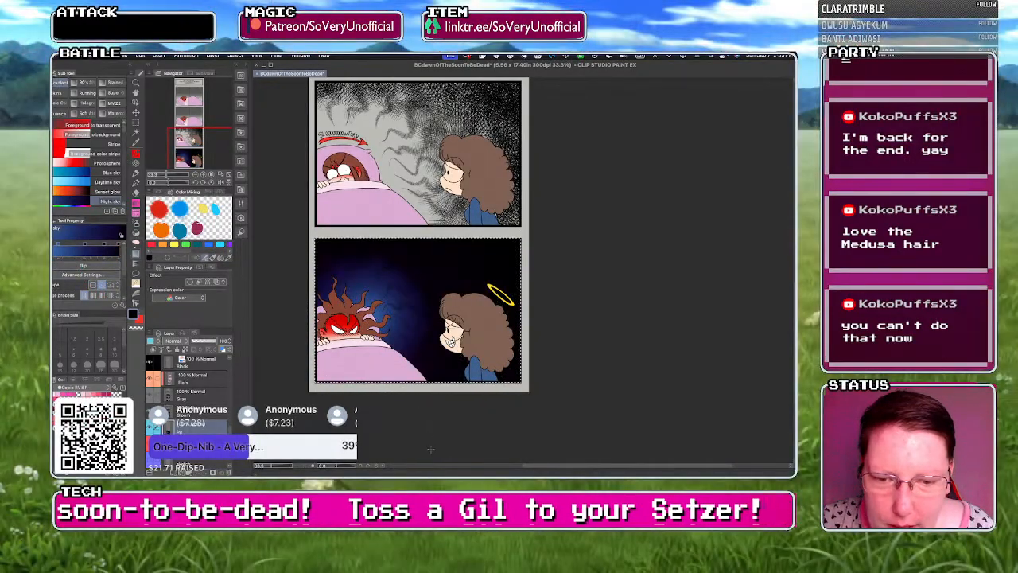
key("ctrl+z")
left_click_drag(360, 309, 397, 409)
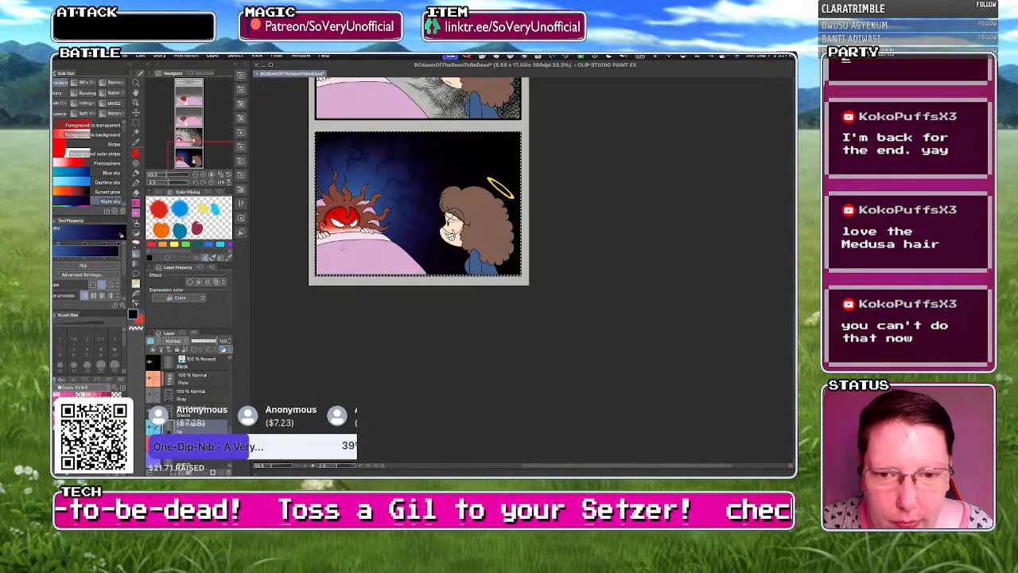
scroll(353, 285, "down", 1)
key("ctrl+z")
- Fill the fourth panel's background with a circular Night sky gradient spreading outward from the red-faced character
left_click_drag(352, 229, 454, 309)
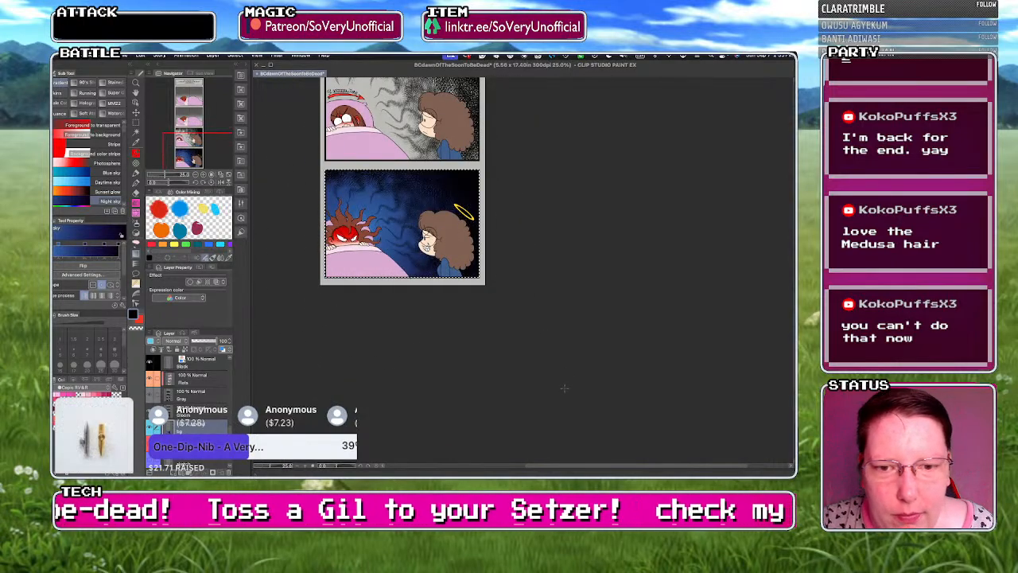
scroll(566, 383, "down", 1)
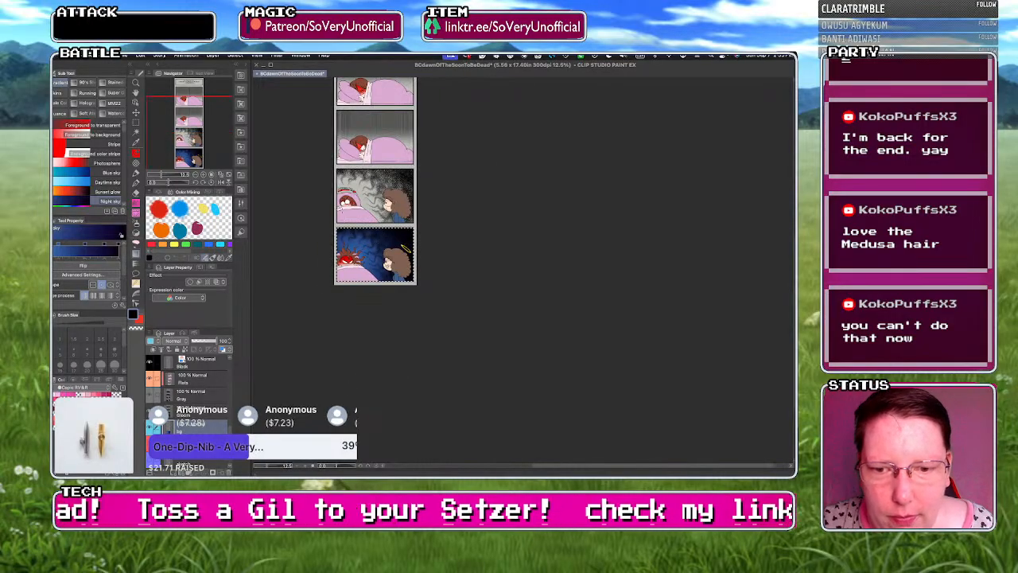
scroll(566, 384, "up", 2)
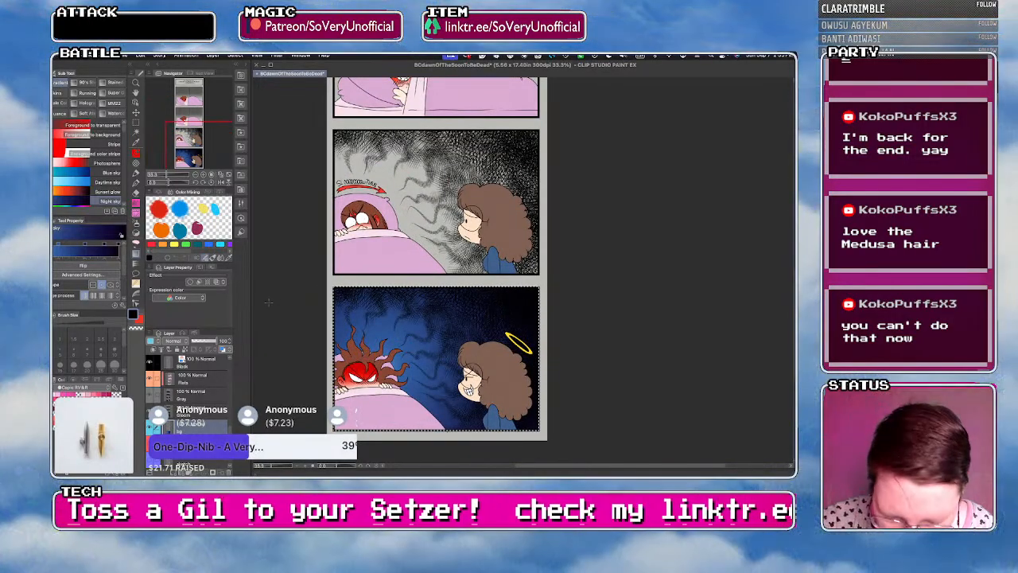
- Transform the copied Night sky gradient of the fourth panel and move it straight up over the third panel's background
key("ctrl+t")
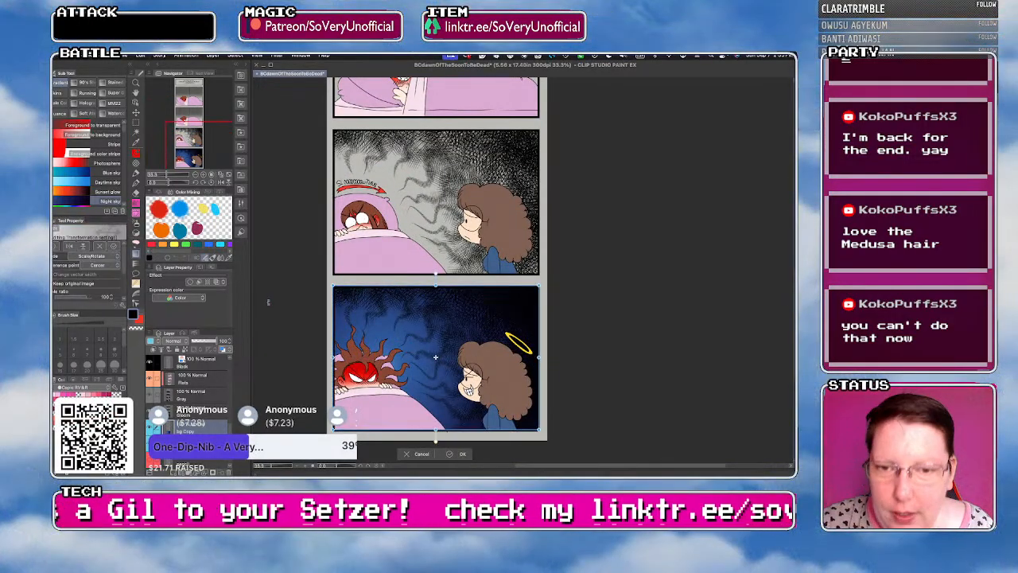
key("Up")
key("Up")
key("Up")
key("Up")
key("Up")
key("Up")
key("Up")
key("Up")
key("Up")
key("Up")
key("Up")
key("Up")
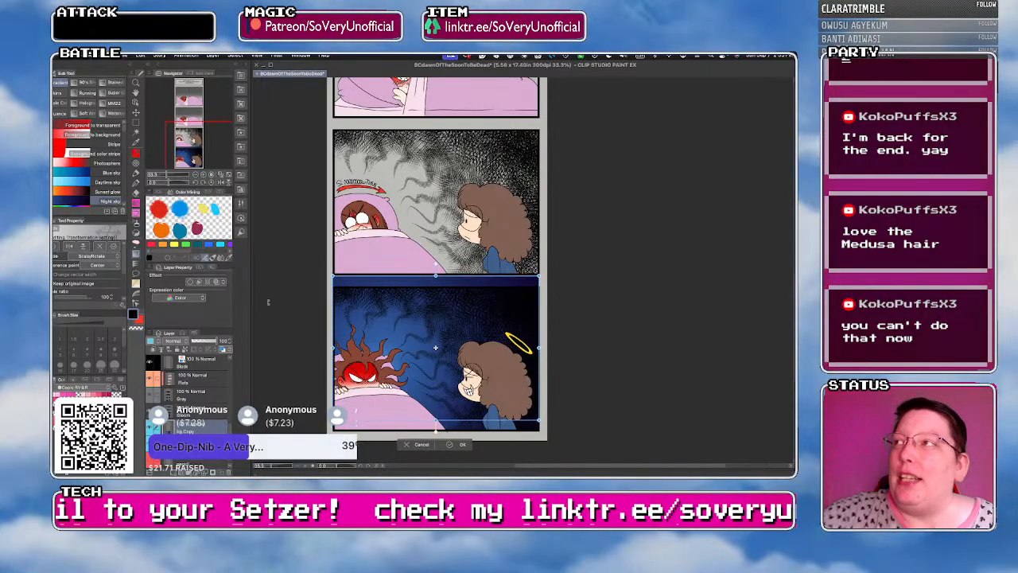
key("Up")
key("Up")
key("Up")
key("Up")
key("Up")
key("Up")
key("Up")
key("Up")
key("Up")
key("Up")
key("Up")
key("Up")
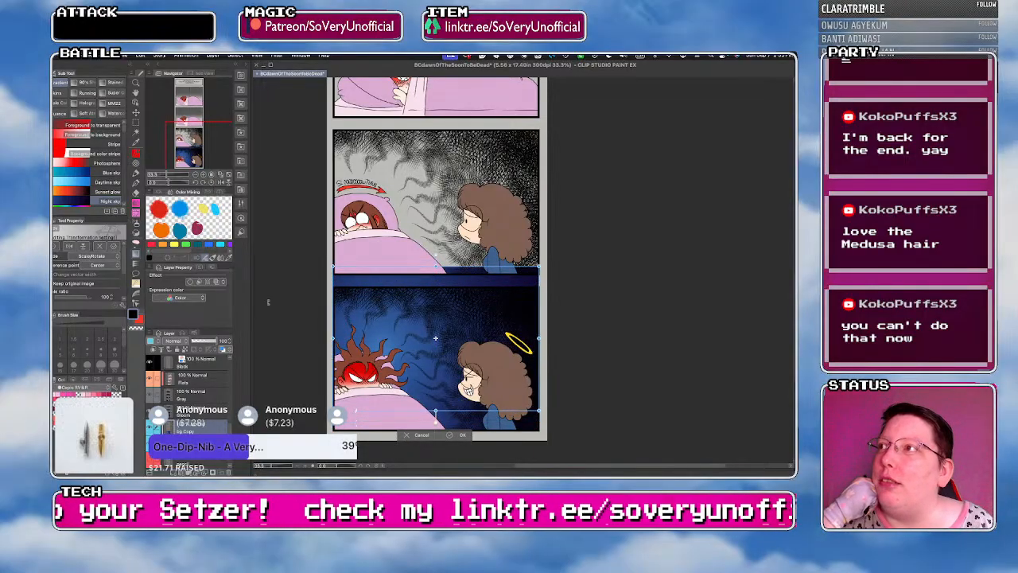
key("Up")
key("Up")
key("Up")
key("Up")
key("Up")
key("Up")
key("Up")
key("Up")
key("Up")
key("Up")
key("Up")
key("Up")
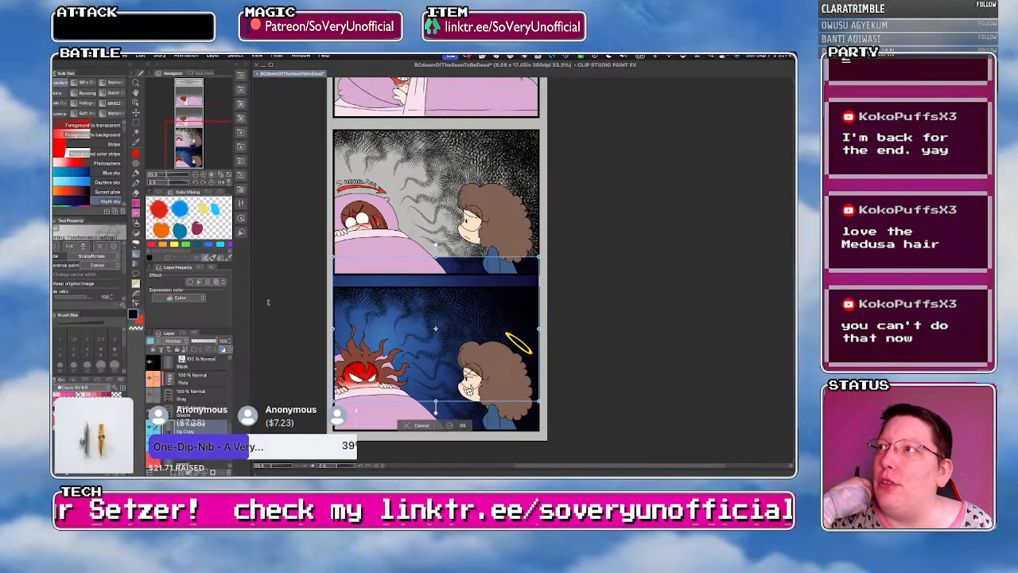
key("Up")
key("Up")
key("Up")
key("Up")
key("Up")
key("Up")
key("Up")
key("Up")
key("Up")
key("Up")
key("Up")
key("Up")
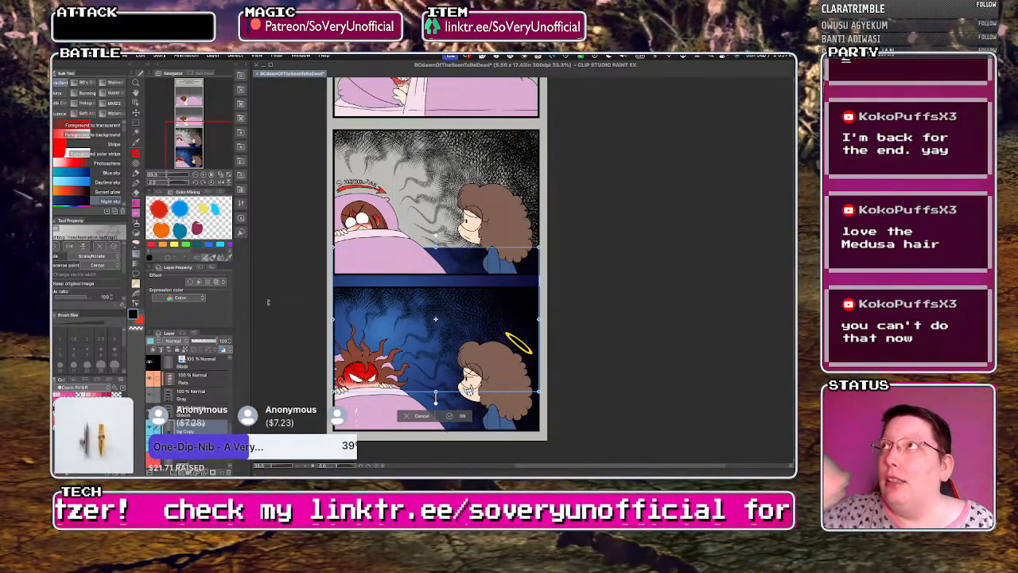
key("Up")
key("Up")
key("Up")
key("Up")
key("Up")
key("Up")
key("Up")
key("Up")
key("Up")
key("Up")
key("Up")
key("Up")
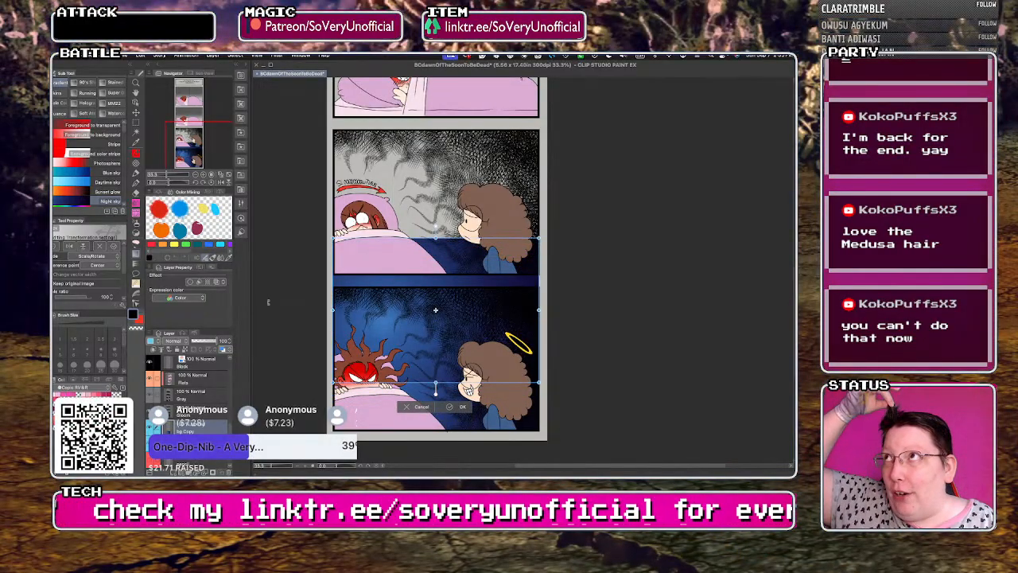
key("Up")
key("Up")
key("Up")
key("Up")
key("Up")
key("Up")
key("Up")
key("Up")
key("Up")
key("Up")
key("Up")
key("Up")
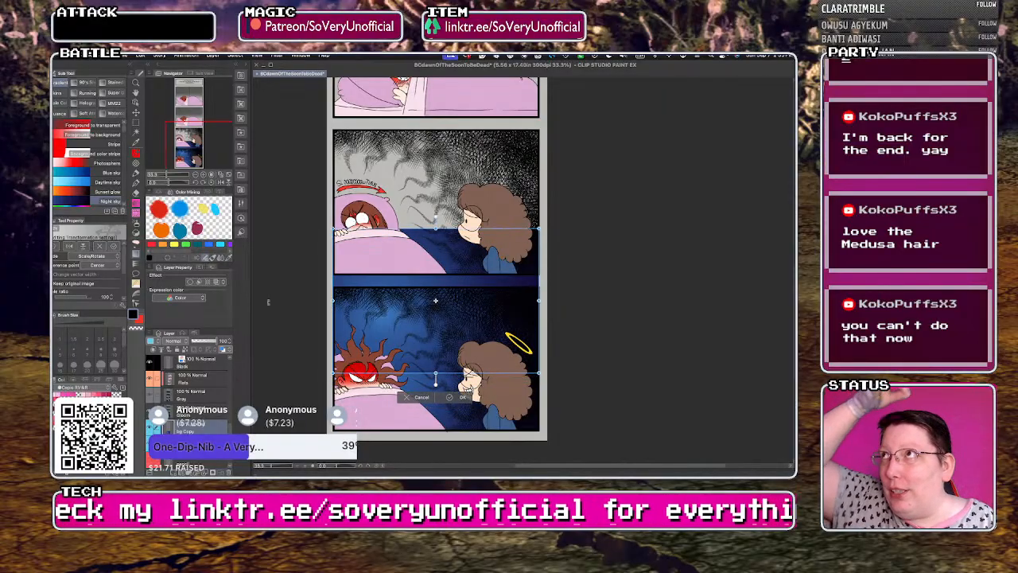
key("Up")
key("Up")
key("Up")
key("Up")
key("Up")
key("Up")
key("Up")
key("Up")
key("Up")
key("Up")
key("Up")
key("Up")
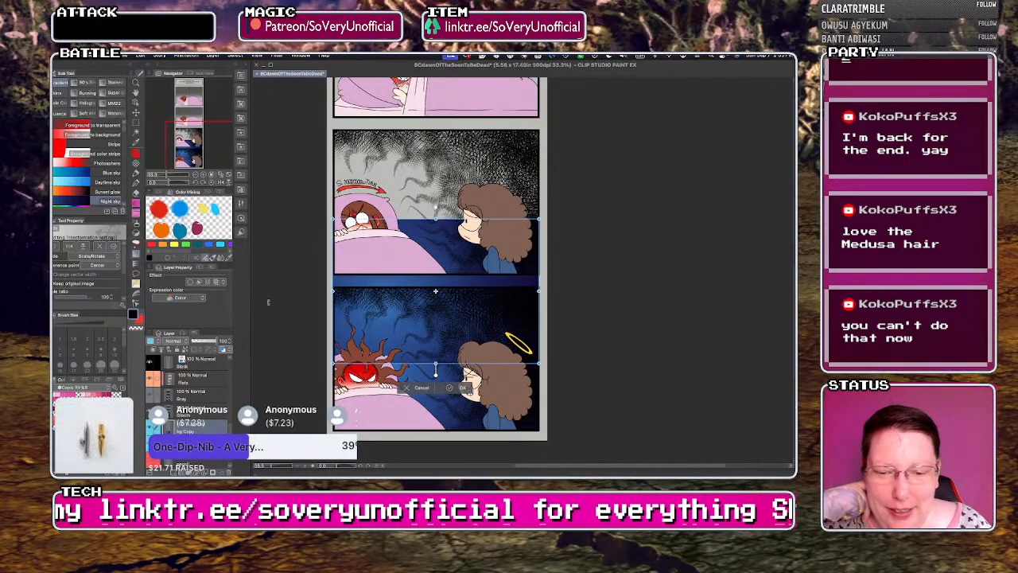
key("Up")
key("Up")
key("Up")
key("Up")
key("Up")
key("Up")
key("Up")
key("Up")
key("Up")
key("Up")
key("Up")
key("Up")
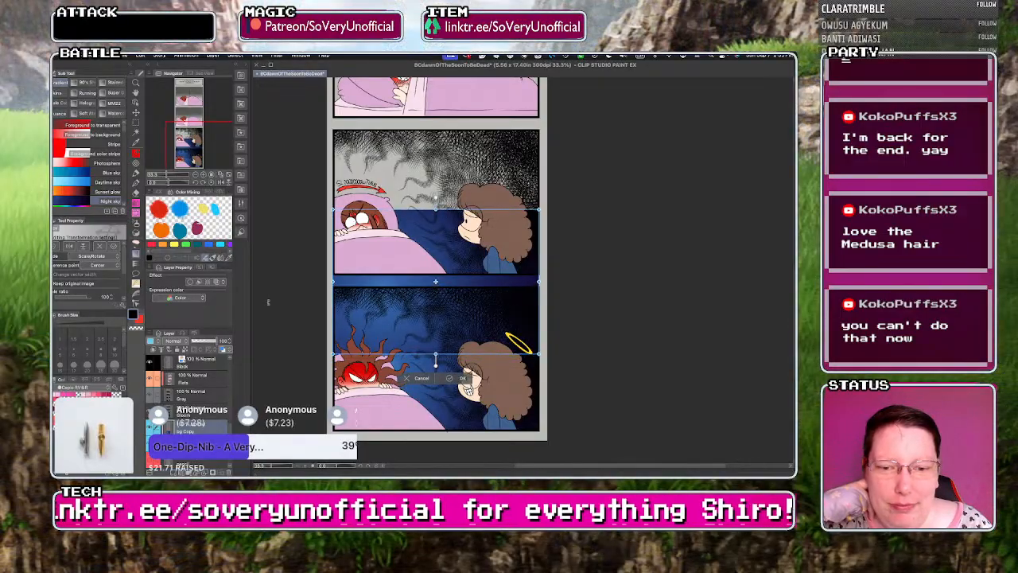
key("Up")
key("Up")
key("Up")
key("Up")
key("Up")
key("Up")
key("Up")
key("Up")
key("Up")
key("Up")
key("Up")
key("Up")
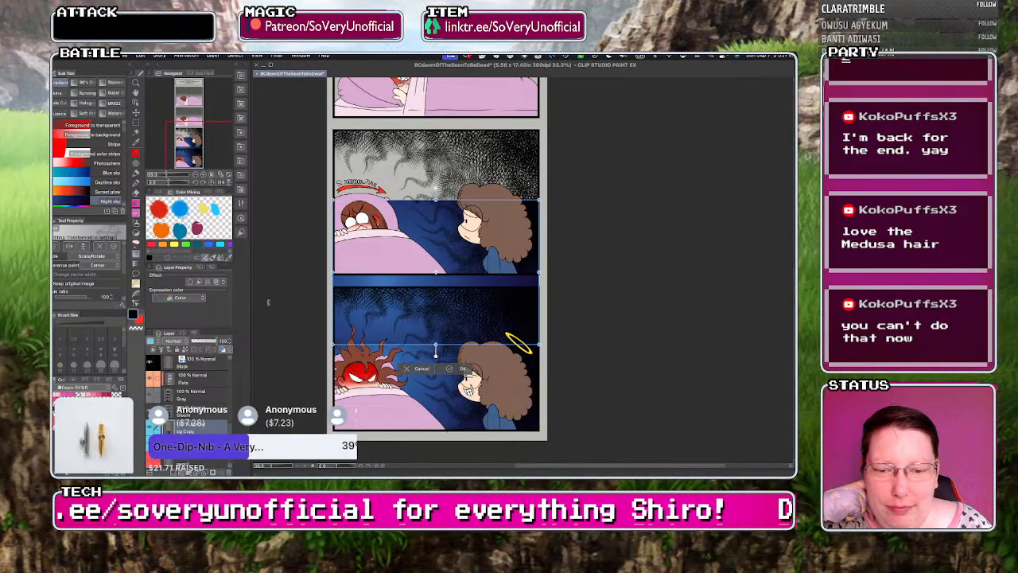
key("Up")
key("Up")
key("Up")
key("Up")
key("Up")
key("Up")
key("Up")
key("Up")
key("Up")
key("Up")
key("Up")
key("Up")
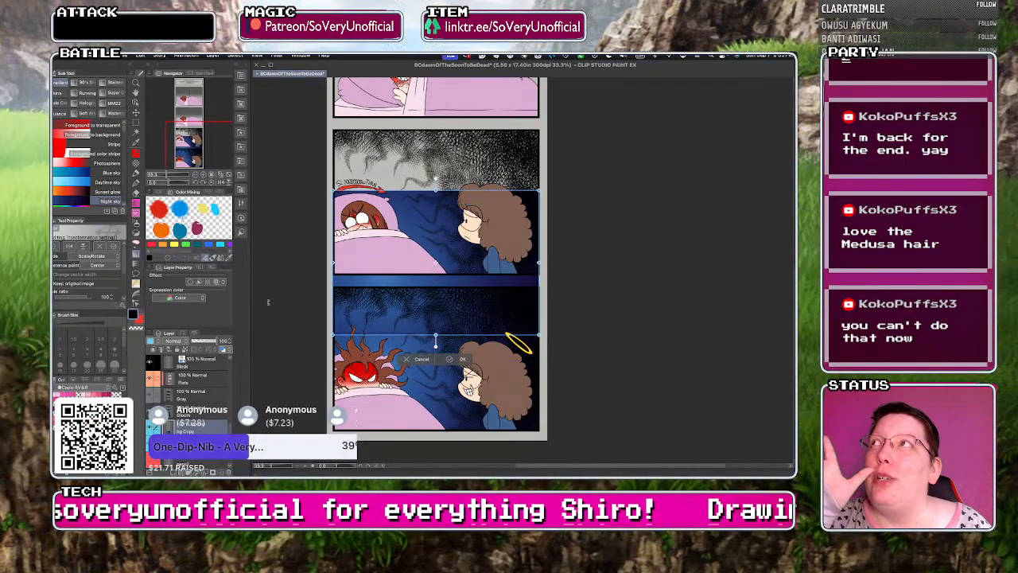
key("Up")
key("Up")
key("Up")
key("Up")
key("Up")
key("Up")
key("Up")
key("Up")
key("Up")
key("Up")
key("Up")
key("Up")
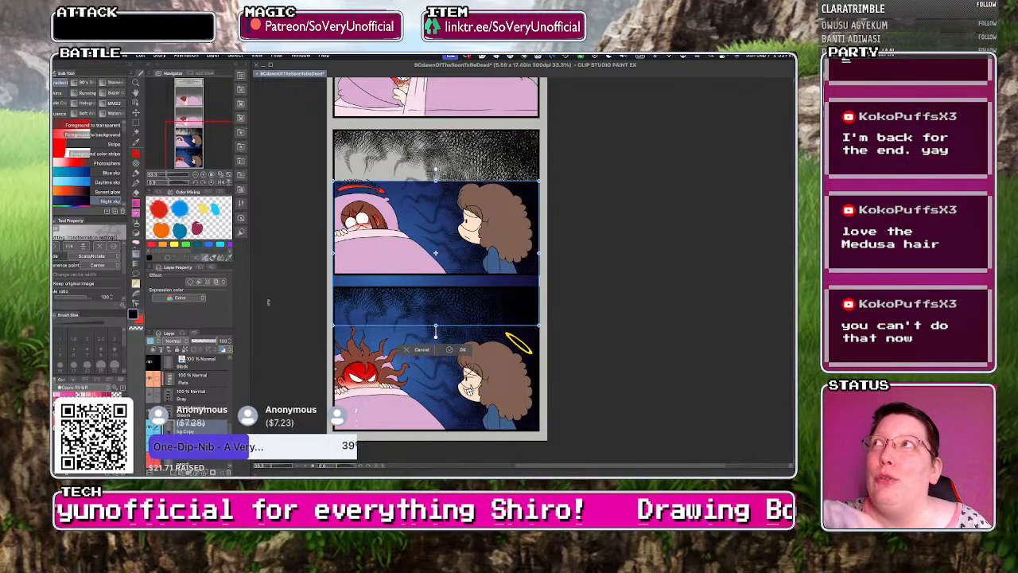
key("Up")
key("Up")
key("Up")
key("Up")
key("Up")
key("Up")
key("Up")
key("Up")
key("Up")
key("Up")
key("Up")
key("Up")
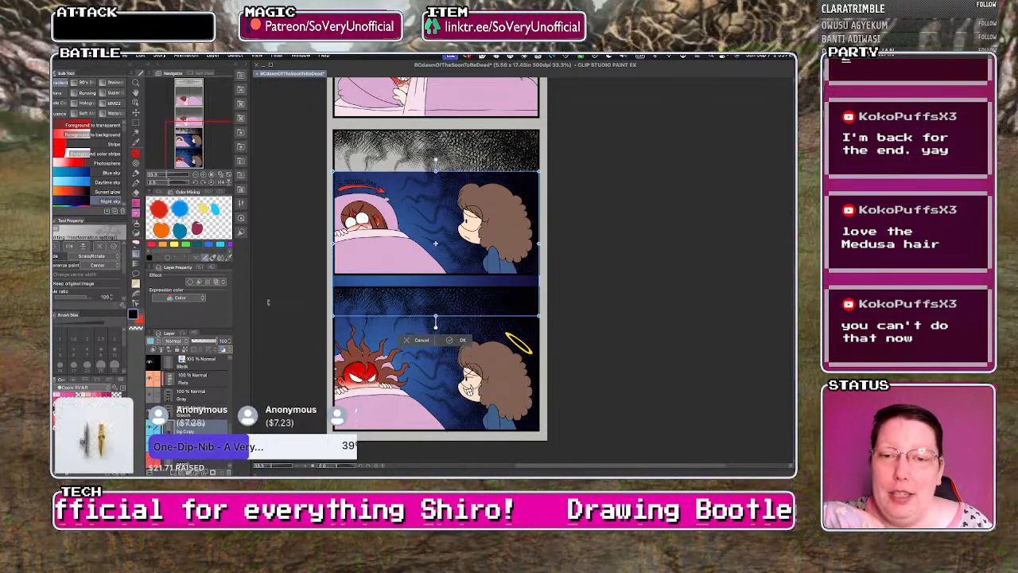
key("Up")
key("Up")
key("Up")
key("Up")
key("Up")
key("Up")
key("Up")
key("Up")
key("Up")
key("Up")
key("Up")
key("Up")
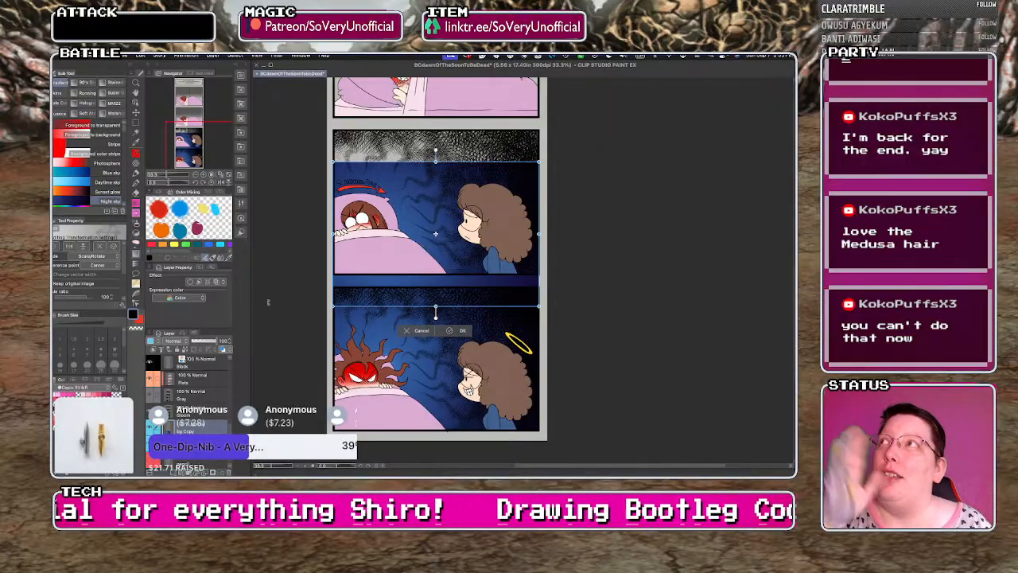
- Move the copied Night sky gradient straight up until it fits inside the third panel's frame, and apply the transformation
key("Up")
key("Up")
key("Up")
key("Up")
key("Up")
key("Up")
key("Up")
key("Up")
key("Up")
key("Up")
key("Up")
key("Up")
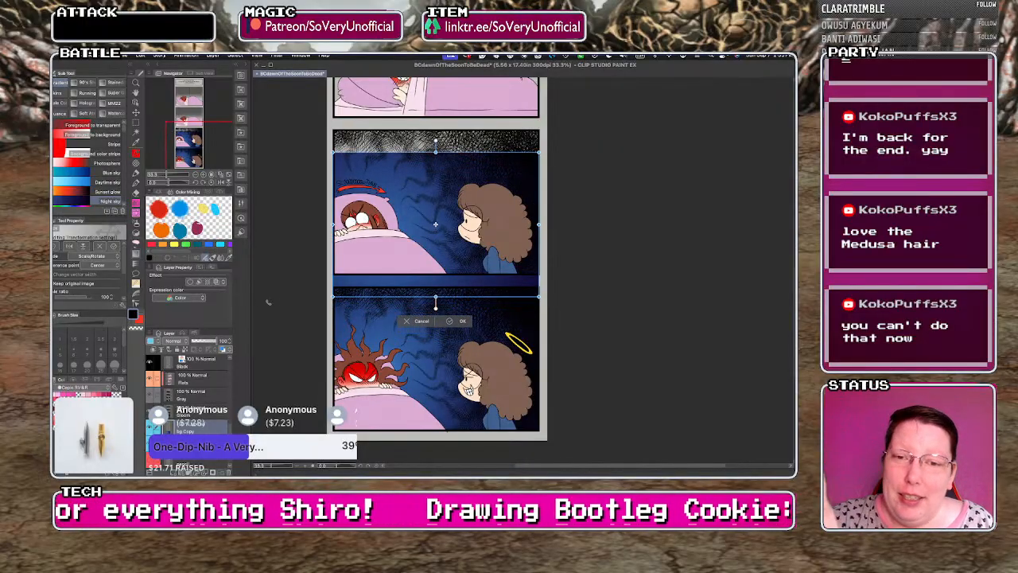
key("Up")
key("Up")
key("Up")
key("Up")
key("Up")
key("Up")
key("Up")
key("Up")
key("Up")
key("Up")
key("Up")
key("Up")
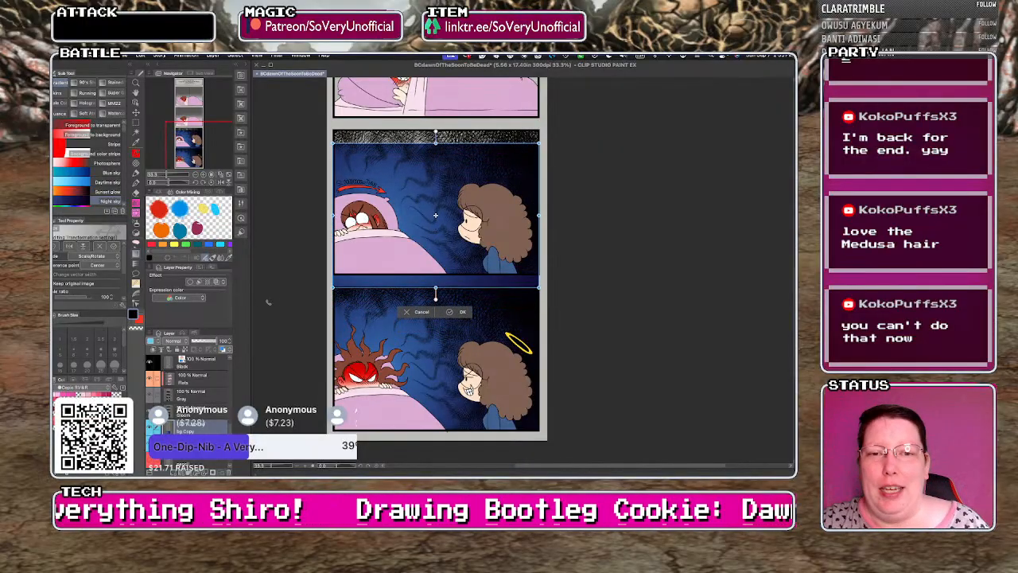
key("Up")
key("Up")
key("Up")
key("Up")
key("Up")
key("Up")
key("Up")
key("Up")
key("Up")
key("Up")
key("Up")
key("Up")
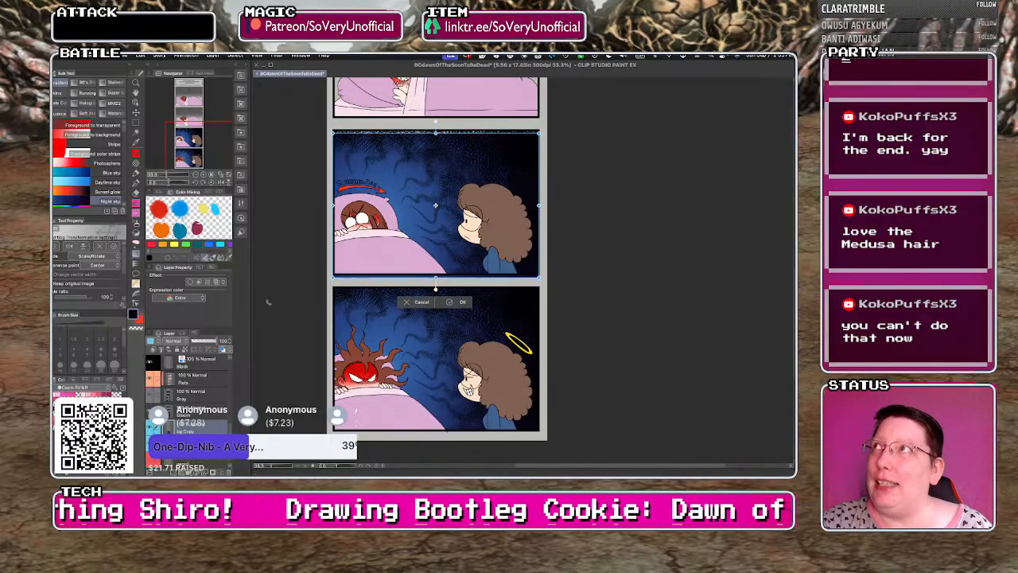
key("Up")
key("Up")
key("Up")
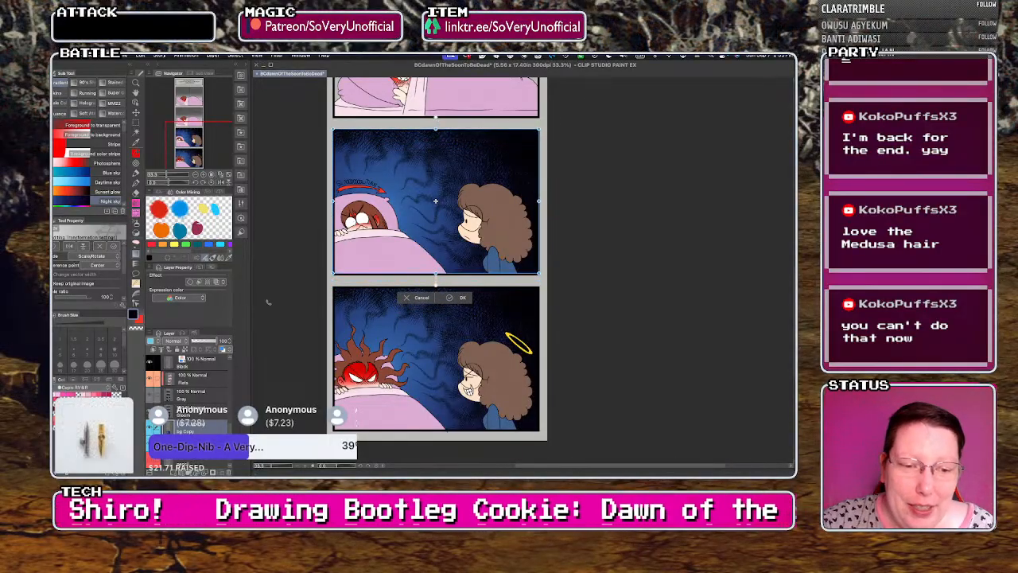
key("Down")
key("Down")
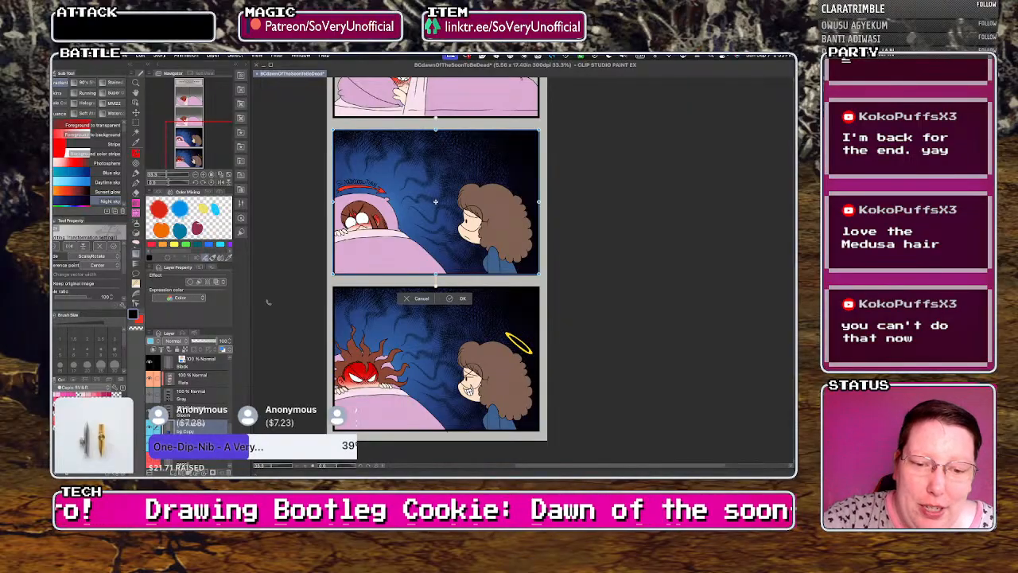
key("Return")
- Select the second panel's area with the Rectangle marquee
key("ctrl+minus")
key("ctrl+minus")
key("ctrl+minus")
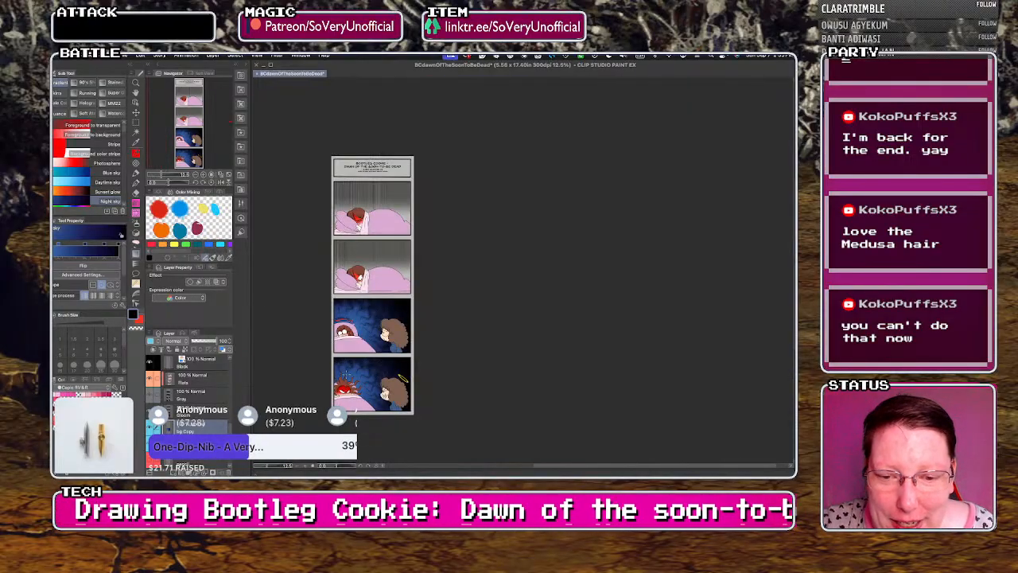
scroll(346, 390, "up", 2)
key("m")
scroll(307, 249, "down", 2)
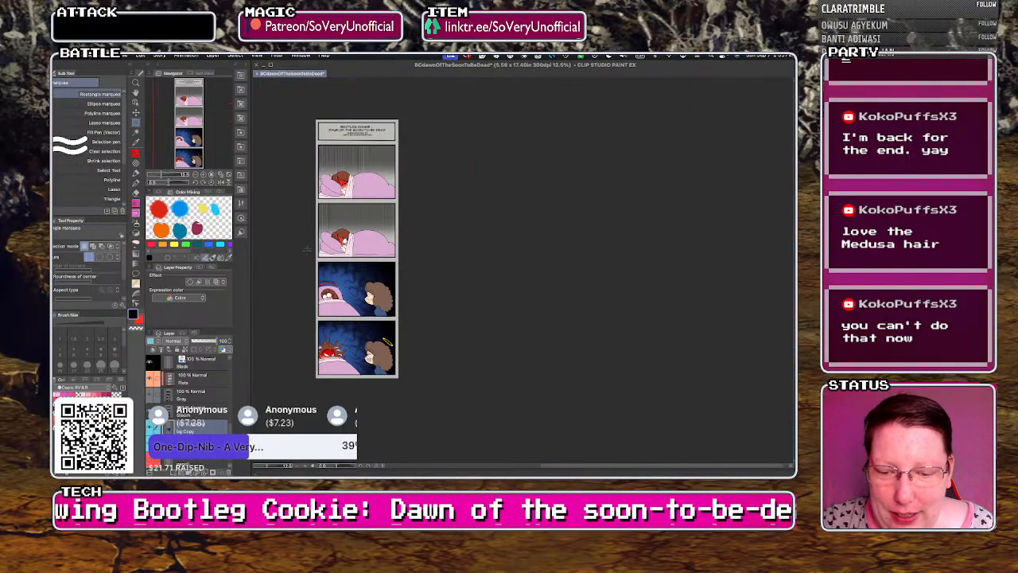
scroll(307, 249, "up", 2)
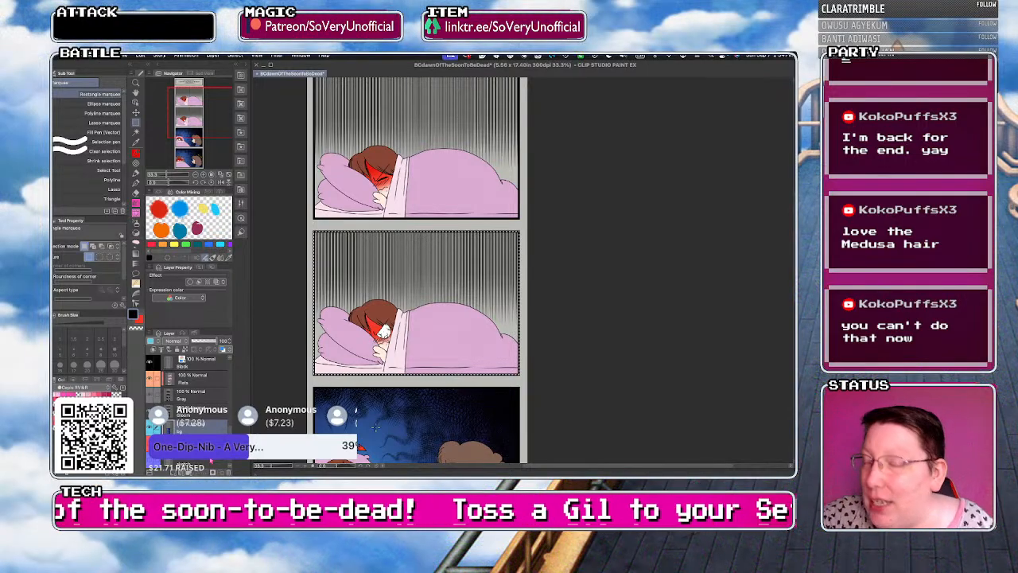
- Fill the second panel's background with the dark-purple-to-cream gradient as a straight gradient, darkest at the panel's upper edge
left_click(136, 254)
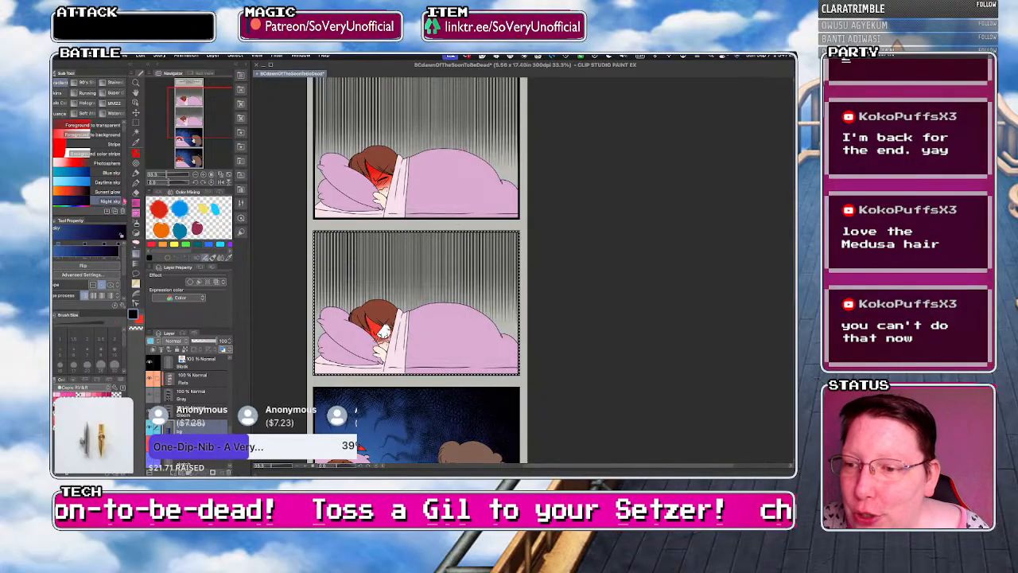
scroll(123, 203, "down", 3)
scroll(123, 180, "down", 3)
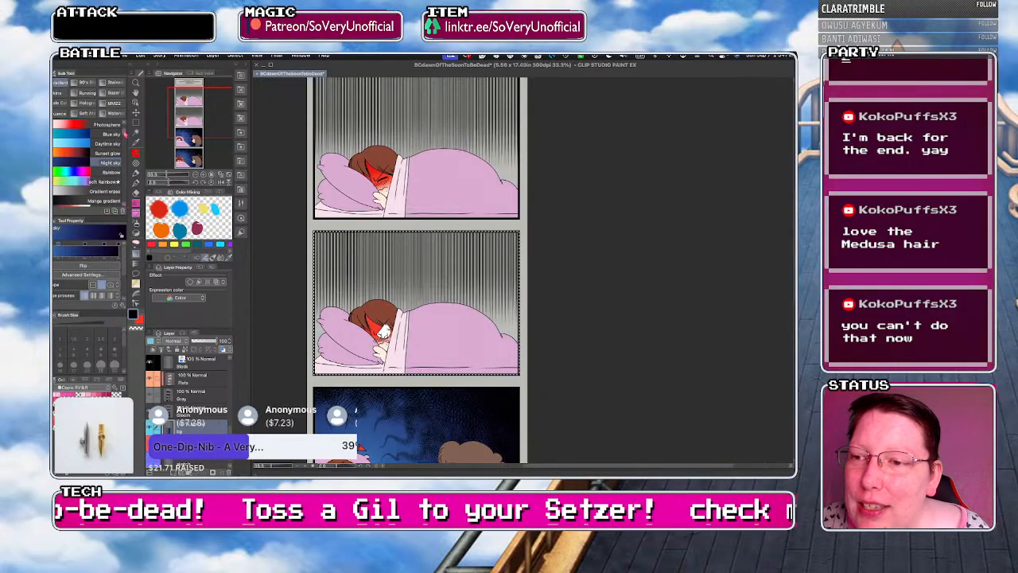
scroll(103, 163, "up", 2)
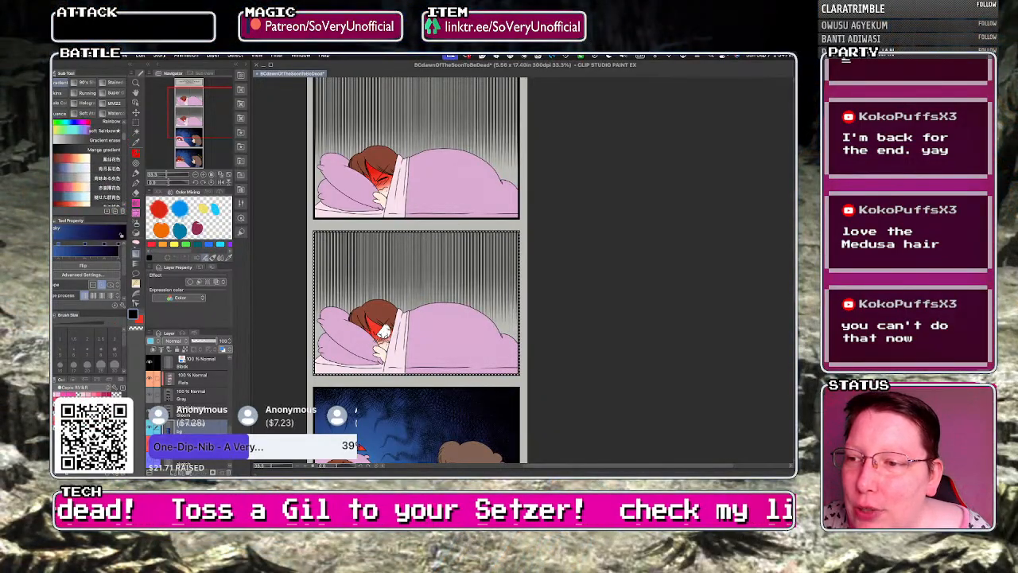
left_click(101, 197)
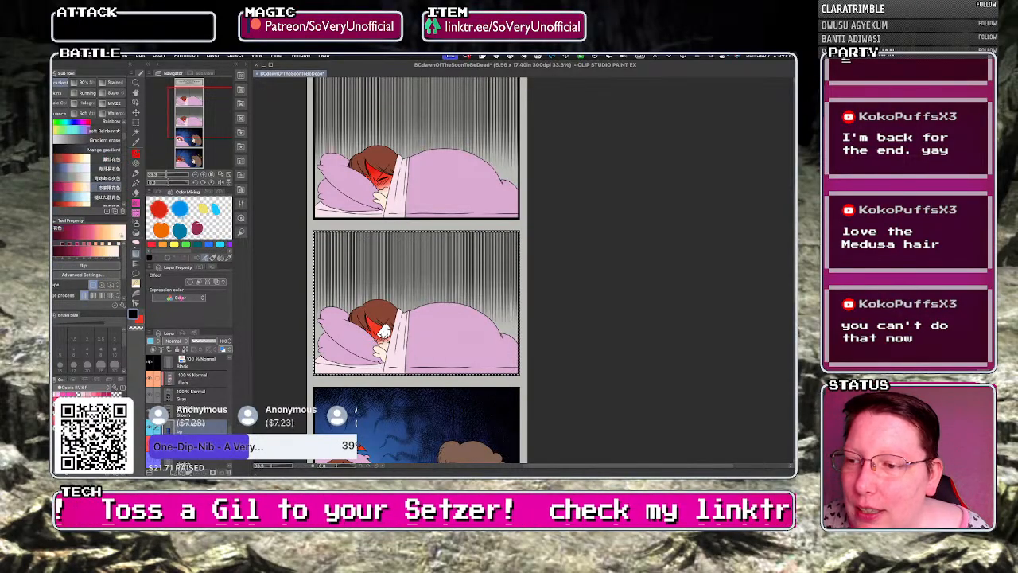
left_click_drag(124, 140, 124, 161)
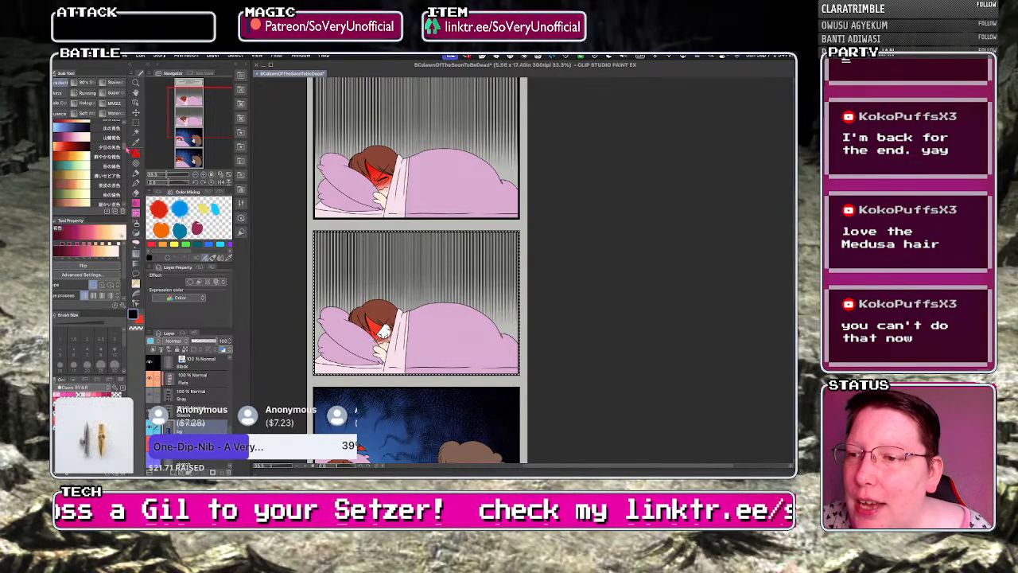
left_click(107, 138)
left_click_drag(405, 247, 346, 284)
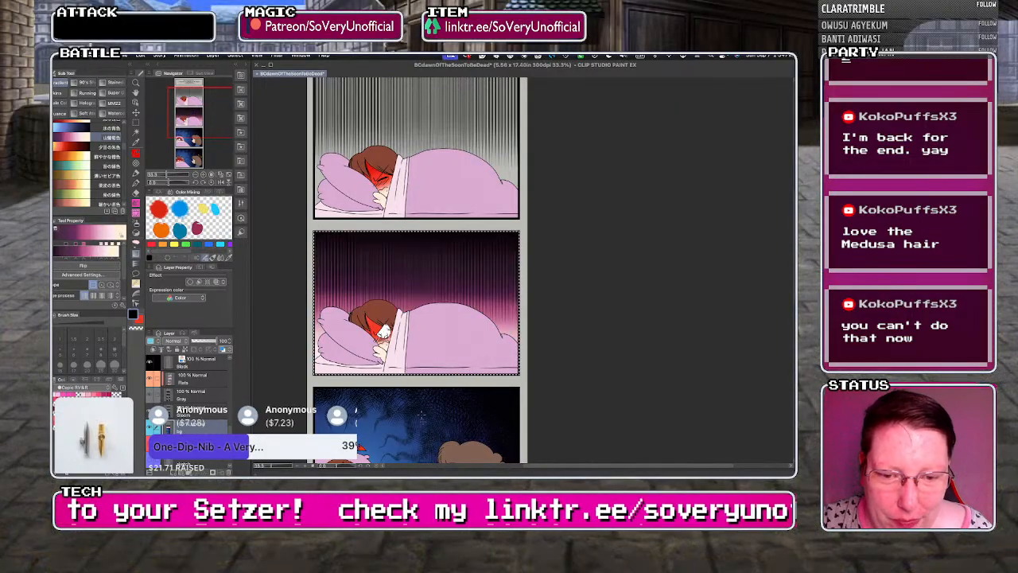
key("ctrl+z")
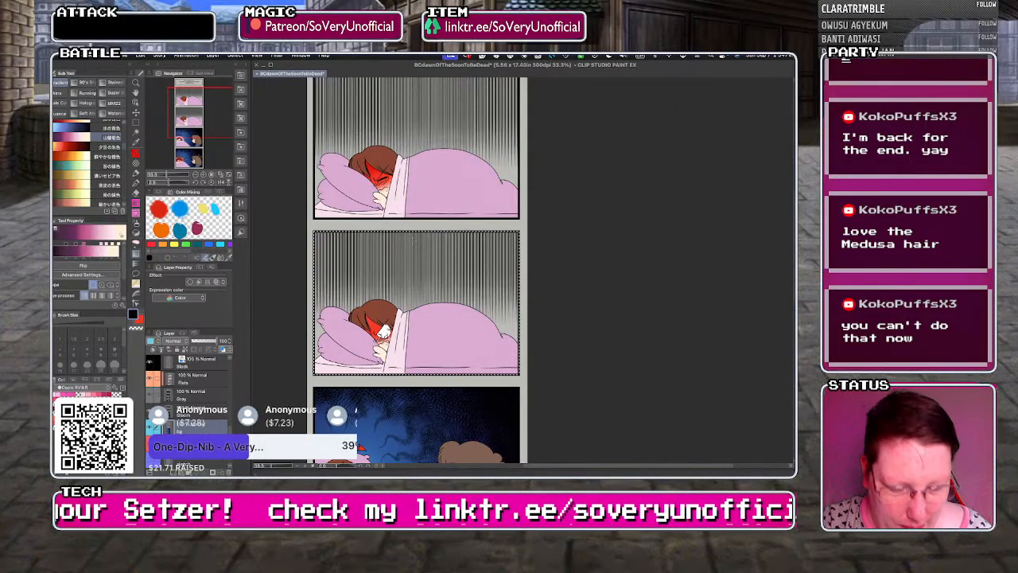
key("ctrl+y")
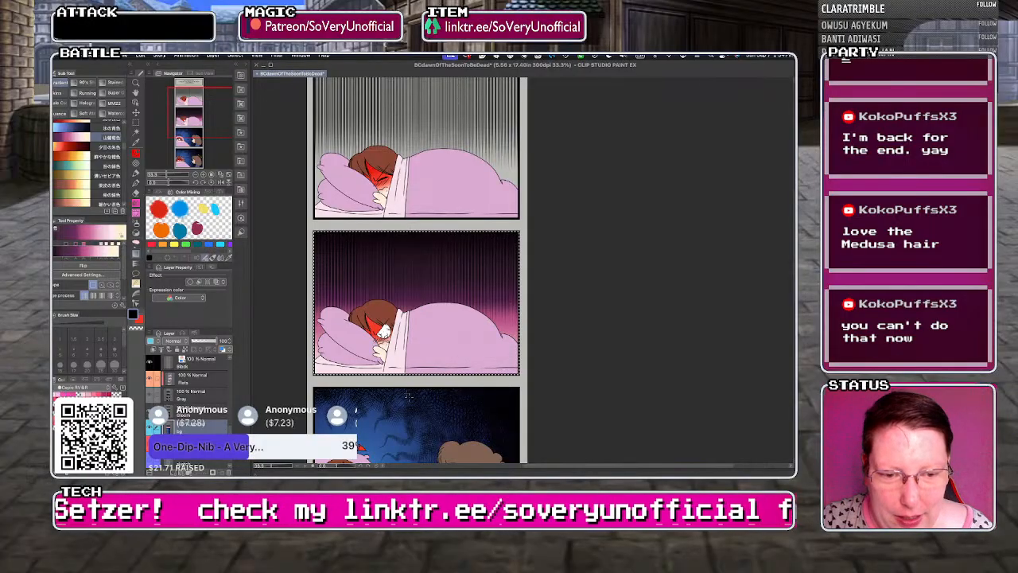
- Transform the copied purple gradient of the second panel, move it straight up over the first panel's background and apply it
scroll(325, 427, "down", 3)
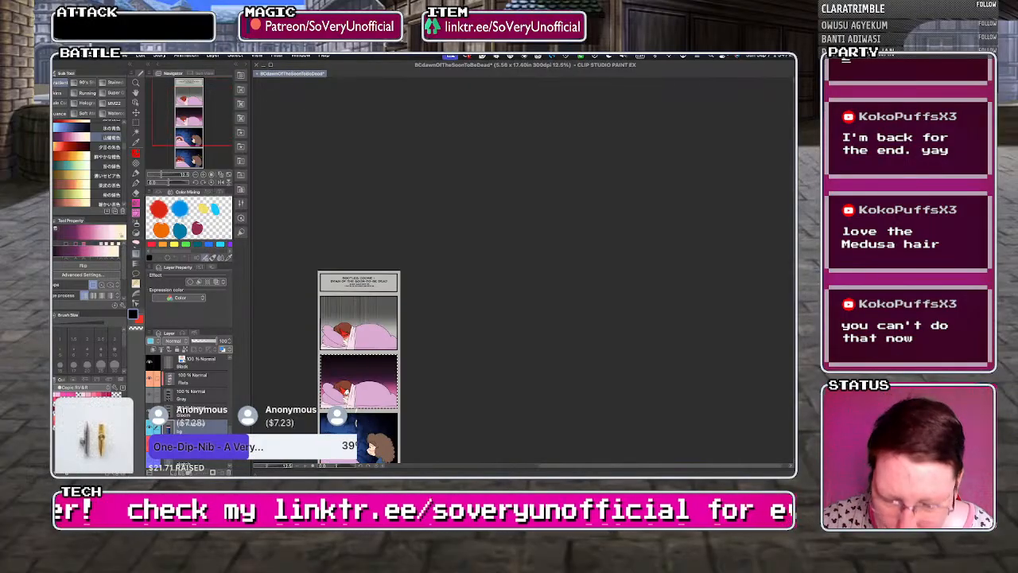
key("ctrl+t")
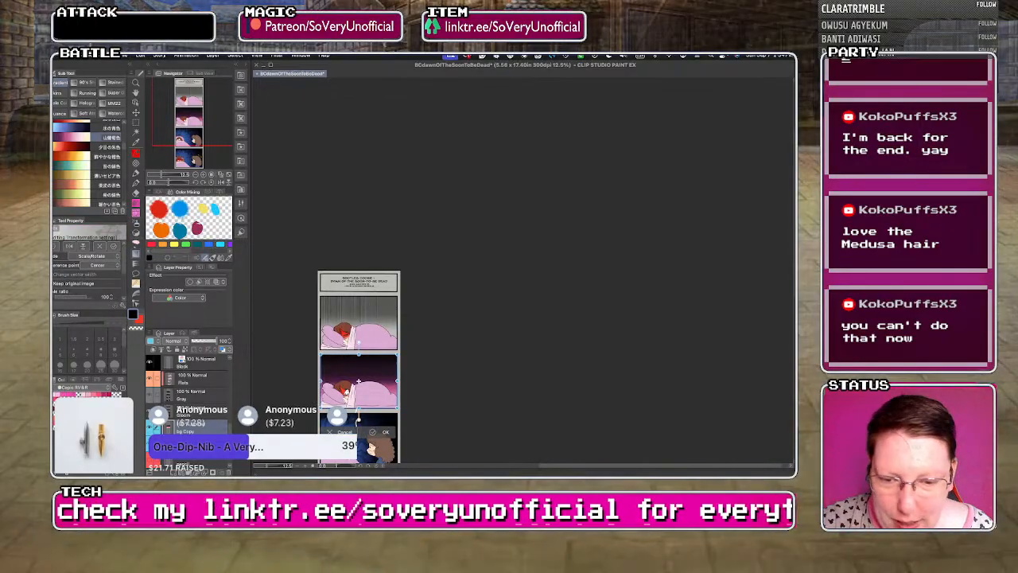
key("Up")
key("Up")
key("Up")
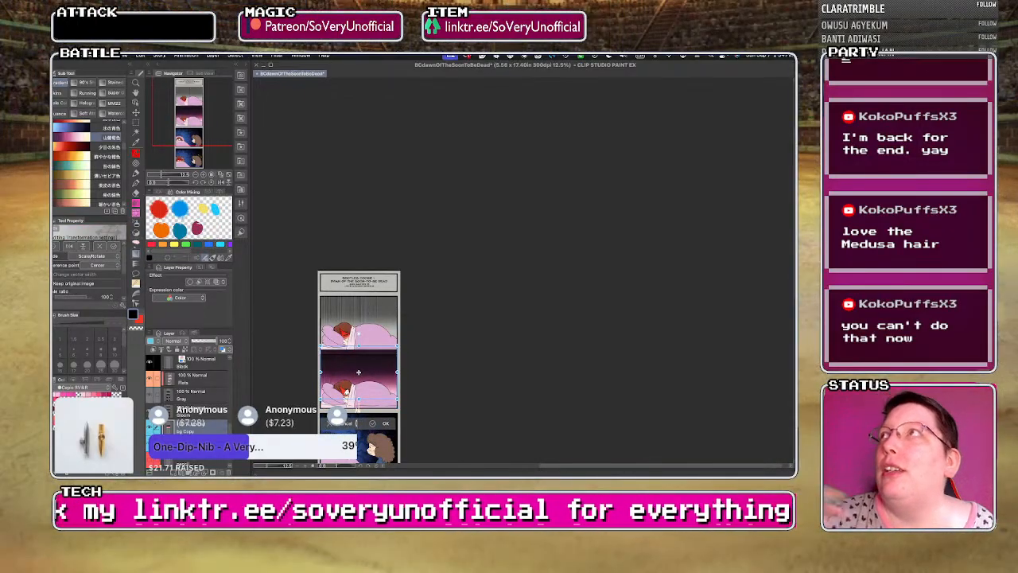
key("Up")
key("Up")
key("Up")
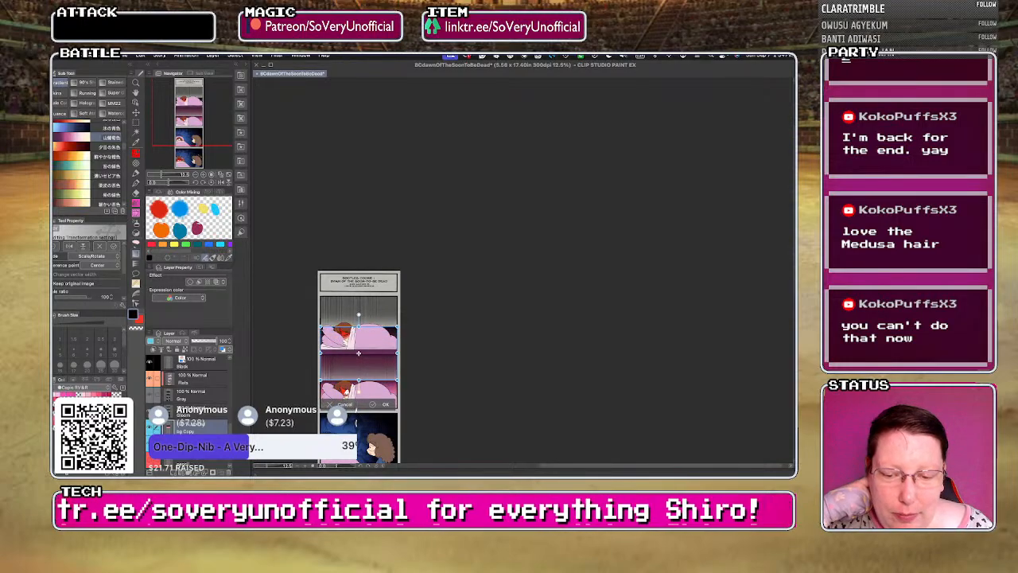
key("Up")
key("Up")
key("Up")
key("Up")
key("Up")
key("Up")
key("Up")
key("Up")
key("Up")
key("Up")
key("Up")
key("Up")
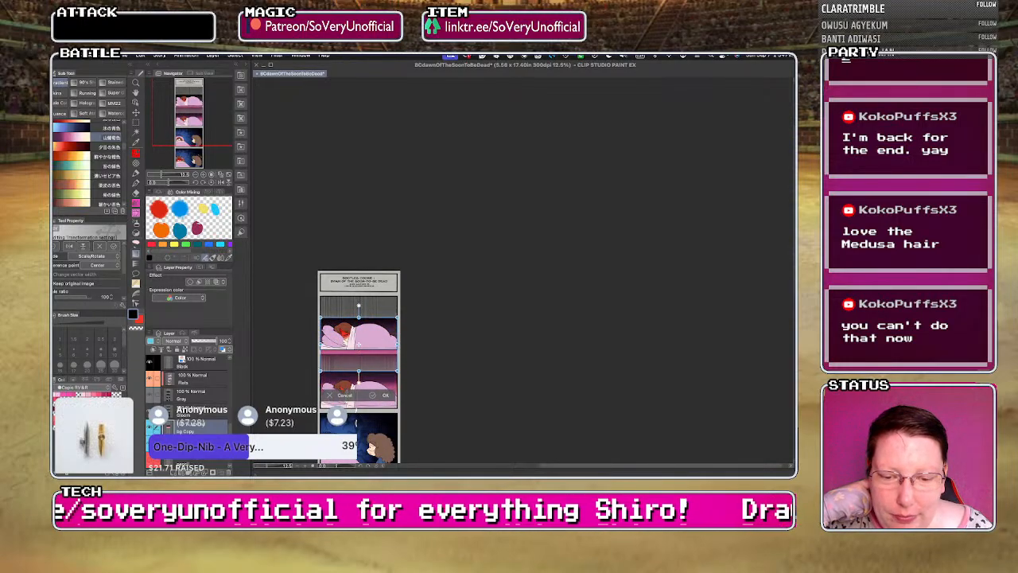
key("Up")
key("Up")
key("Up")
key("Up")
key("Up")
key("Up")
key("Up")
key("Up")
key("Up")
key("Up")
key("Up")
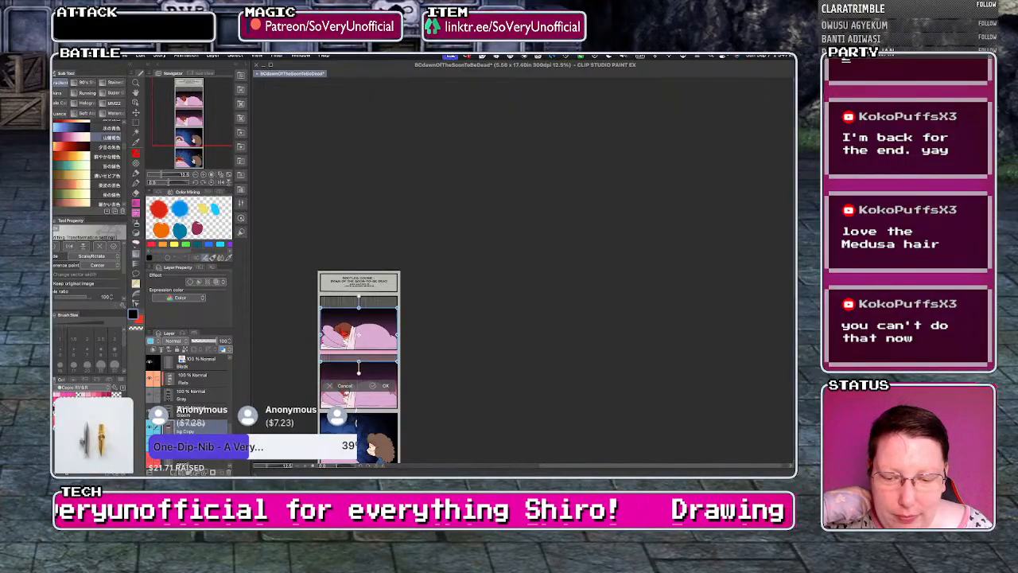
key("Up")
key("Up")
key("Up")
key("Up")
key("Up")
key("Up")
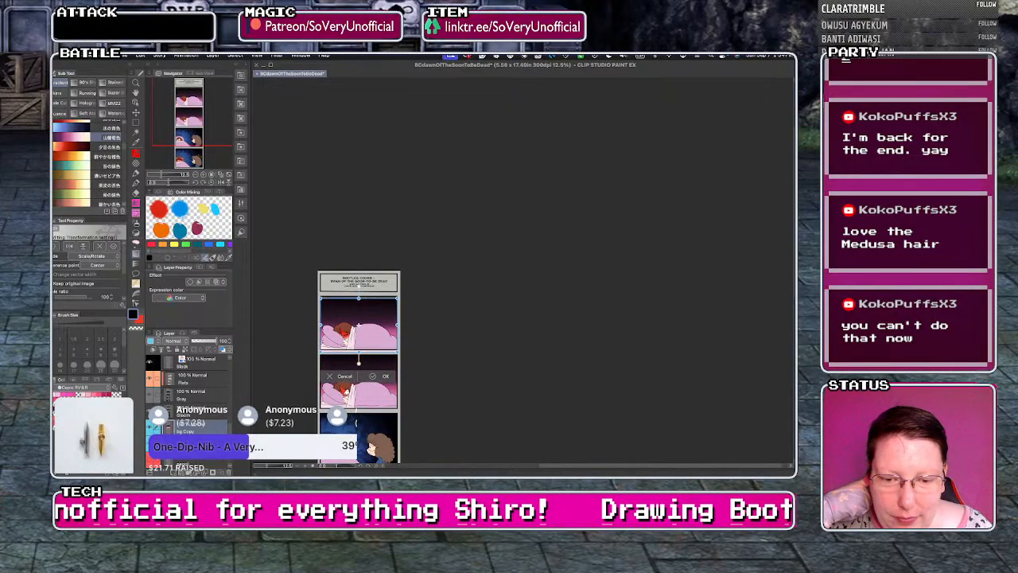
scroll(345, 453, "up", 4)
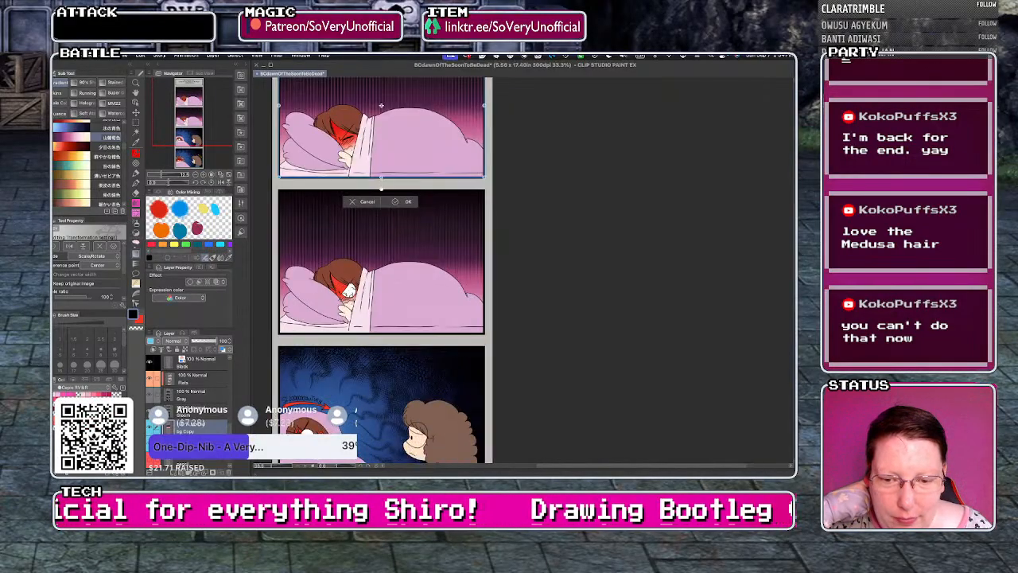
scroll(345, 454, "down", 2)
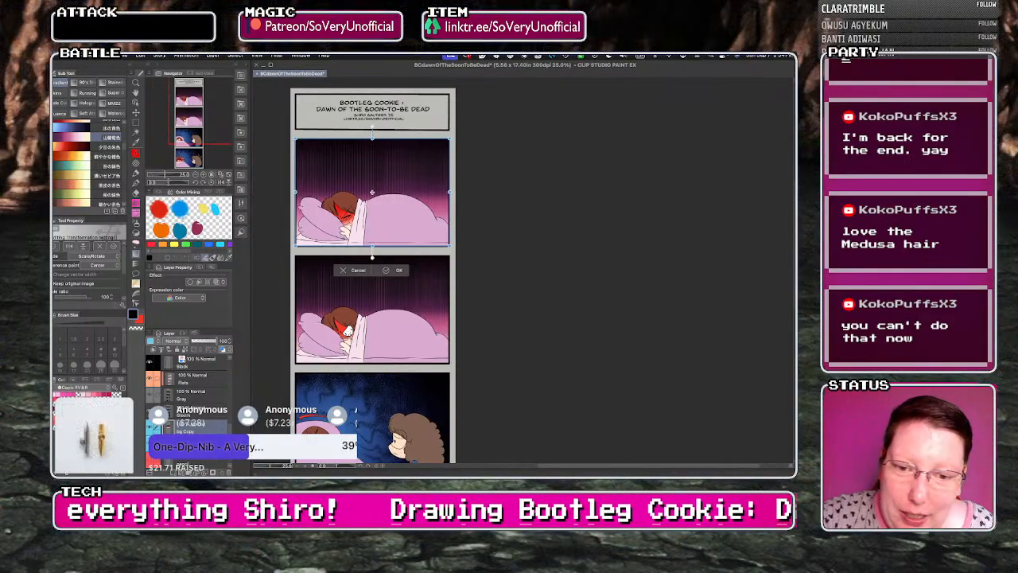
key("Return")
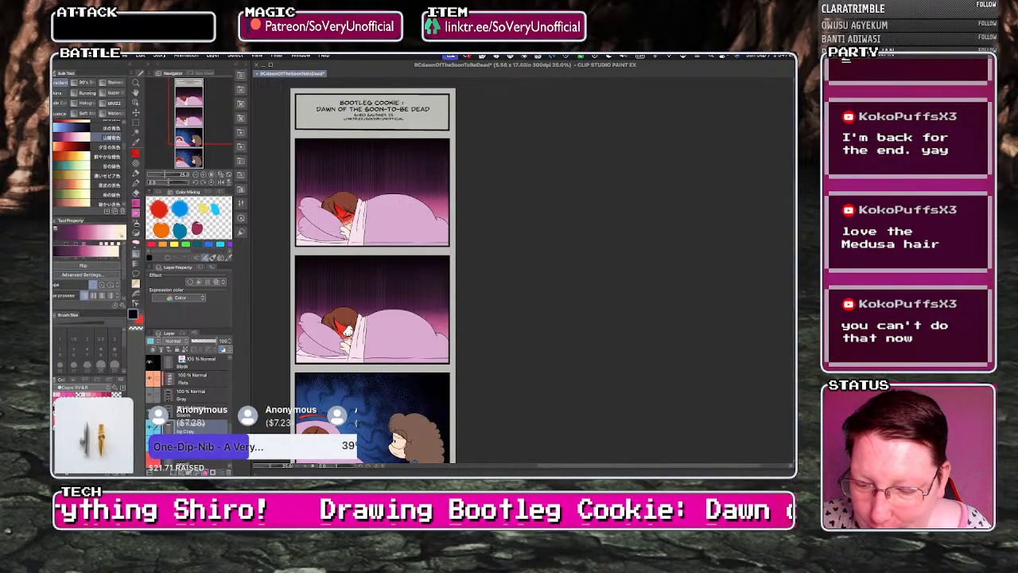
- Turn on the text layers holding the first panel's yellow captions and the second panel's speech balloons
left_click_drag(230, 439, 185, 317)
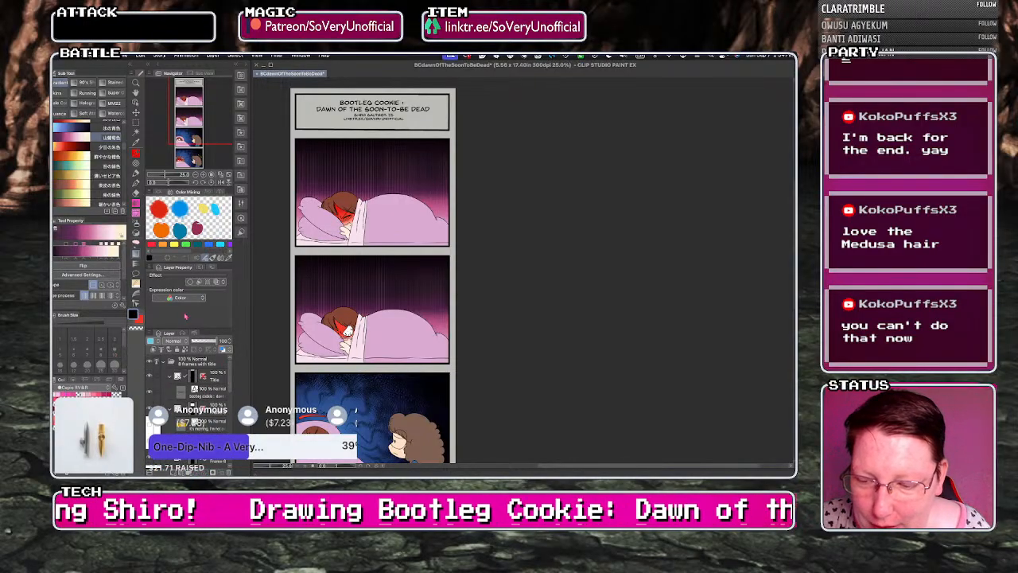
left_click(149, 424)
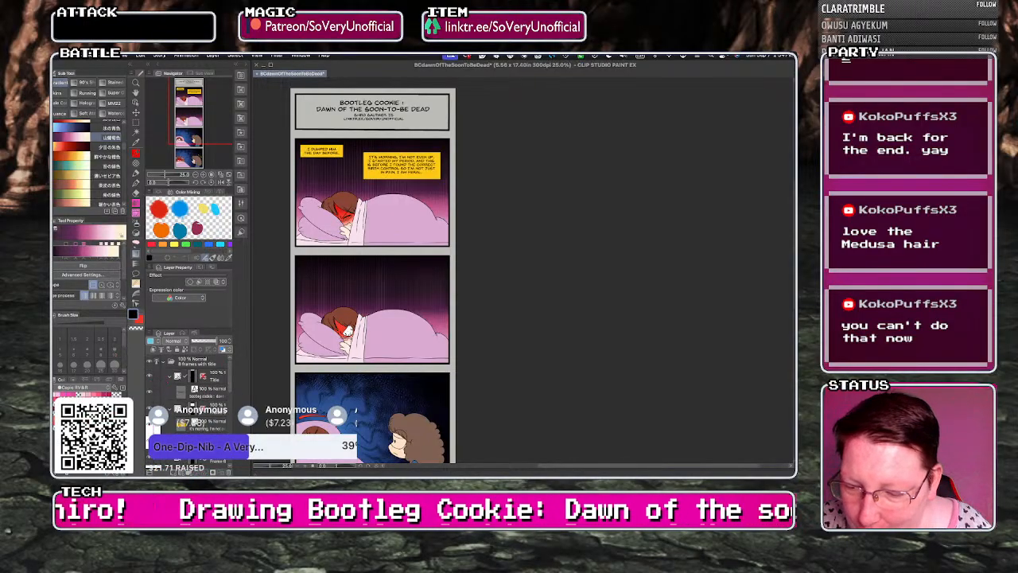
scroll(230, 384, "down", 3)
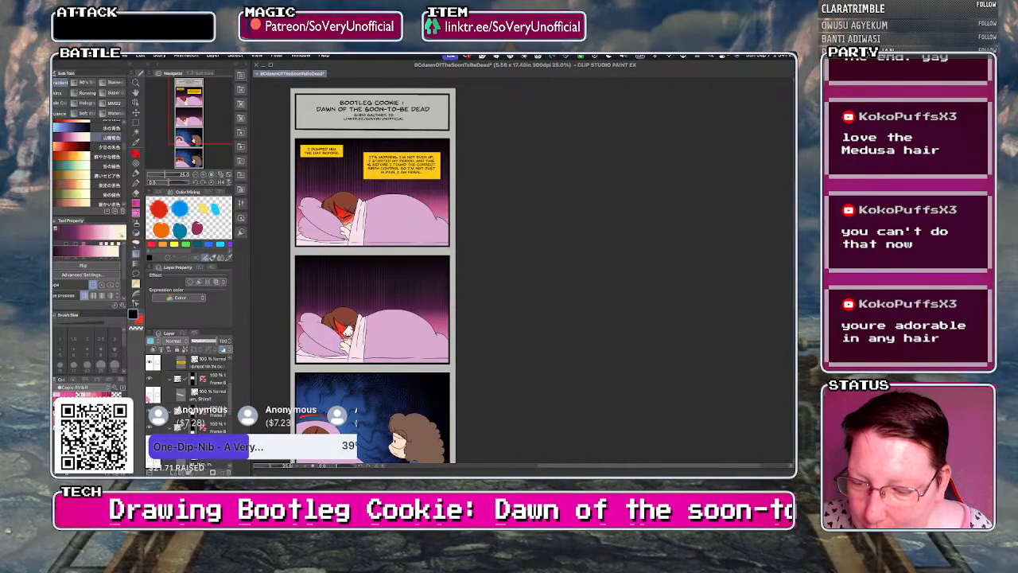
left_click(149, 395)
left_click(150, 459)
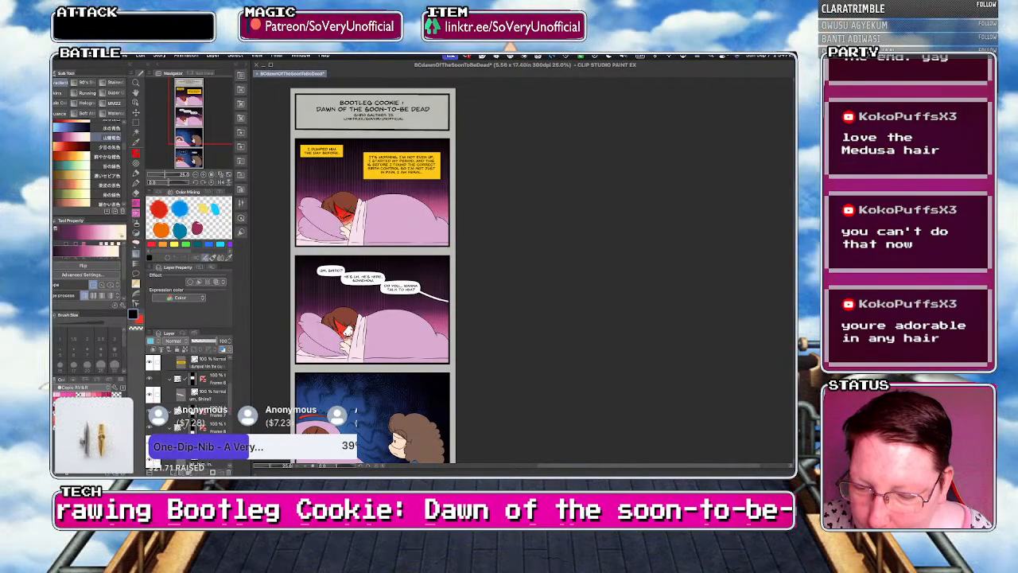
- Select the Black layer and turn off its blue layer colour effect
left_click_drag(230, 399, 230, 420)
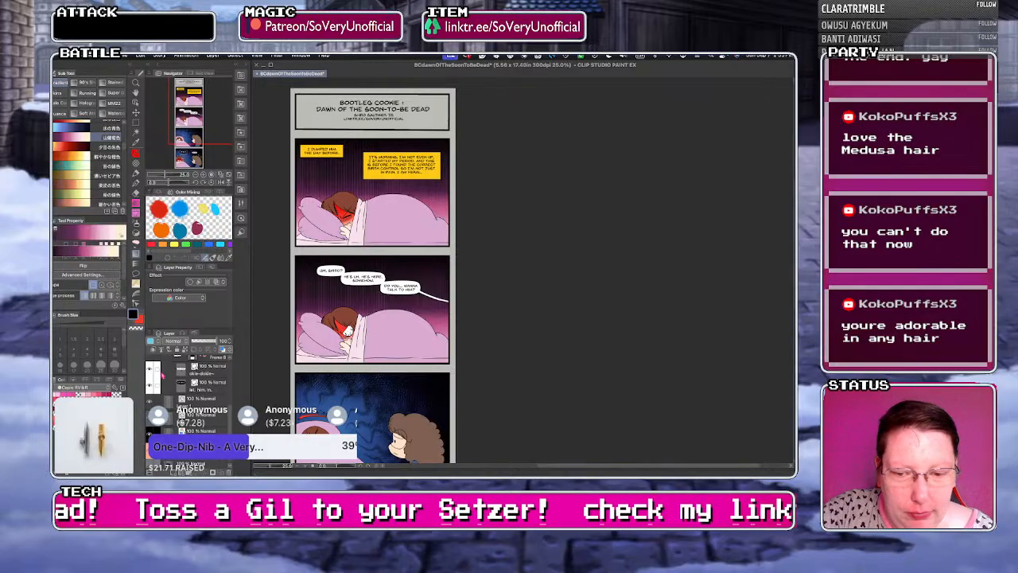
scroll(349, 335, "up", 4)
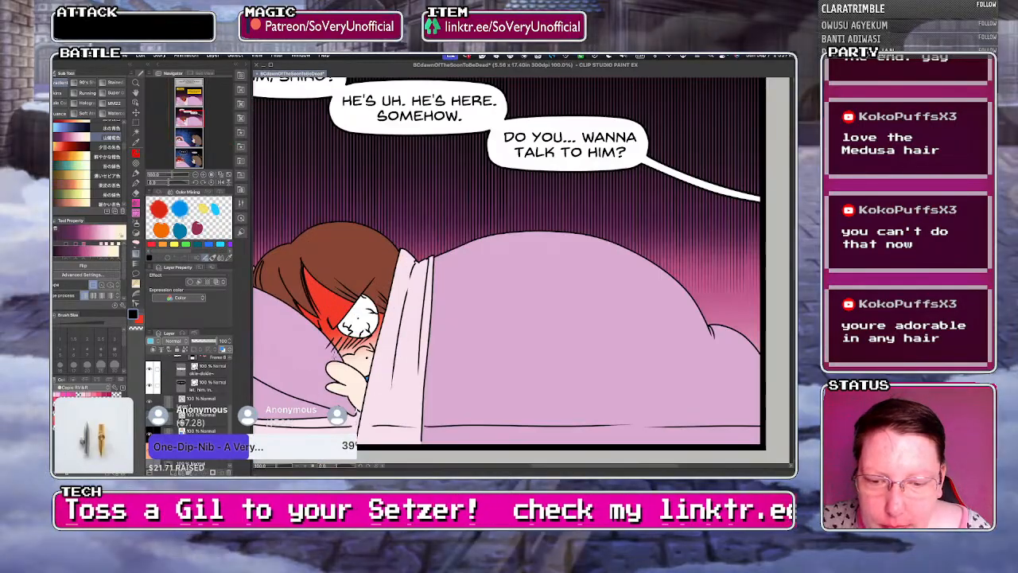
scroll(321, 314, "down", 4)
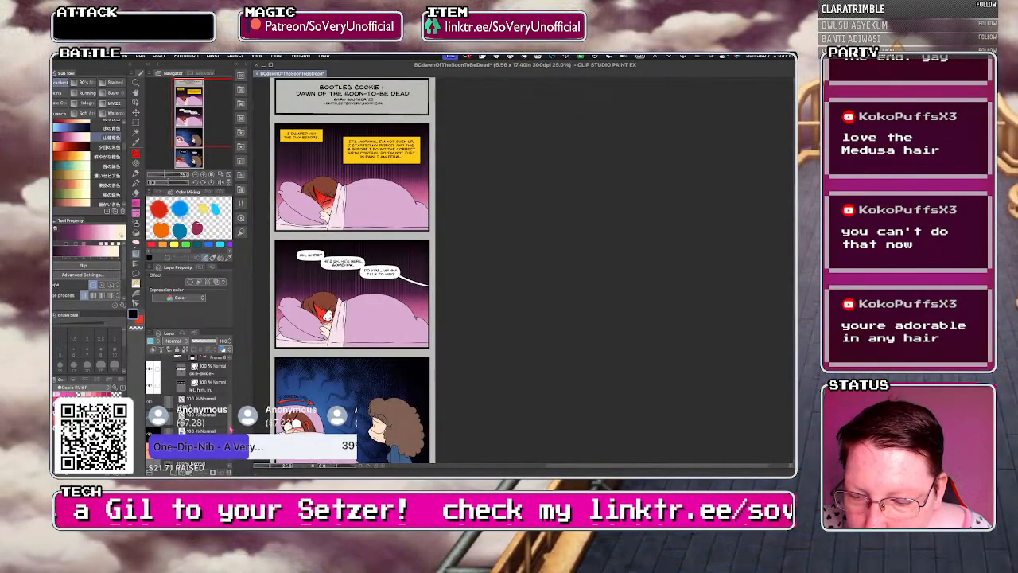
scroll(156, 391, "down", 3)
left_click(191, 391)
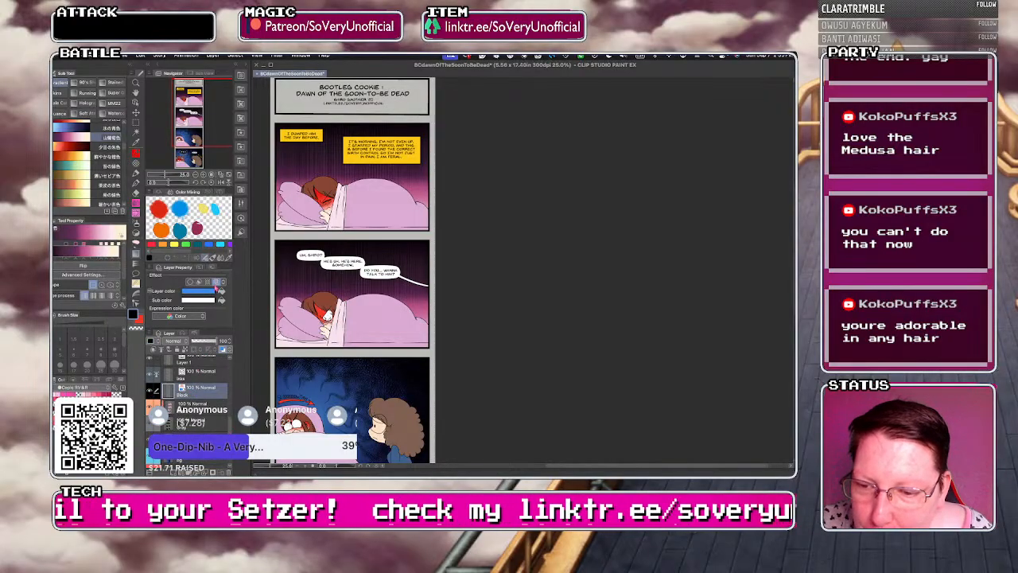
scroll(326, 334, "up", 4)
scroll(326, 338, "down", 3)
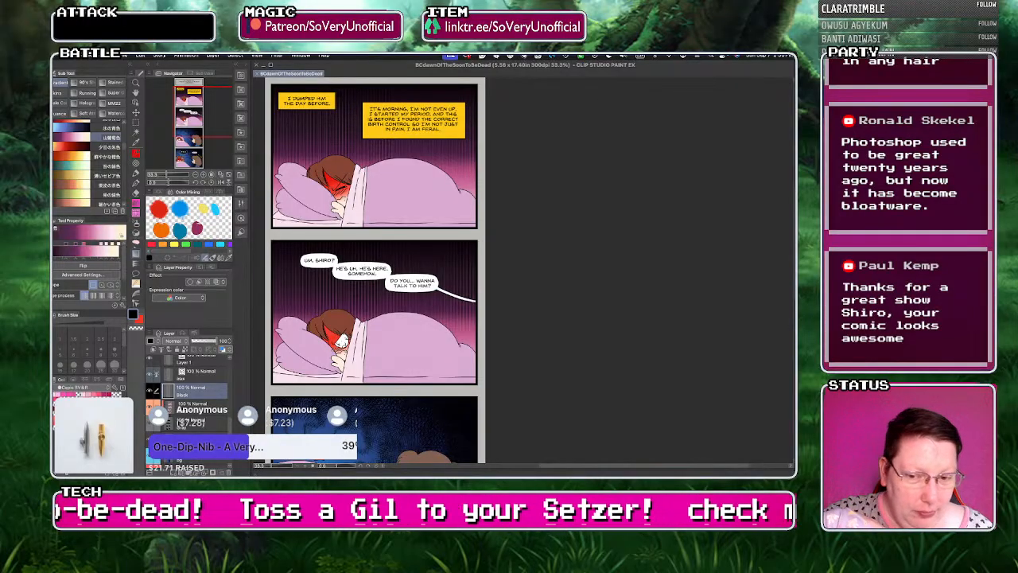
scroll(374, 267, "down", 4)
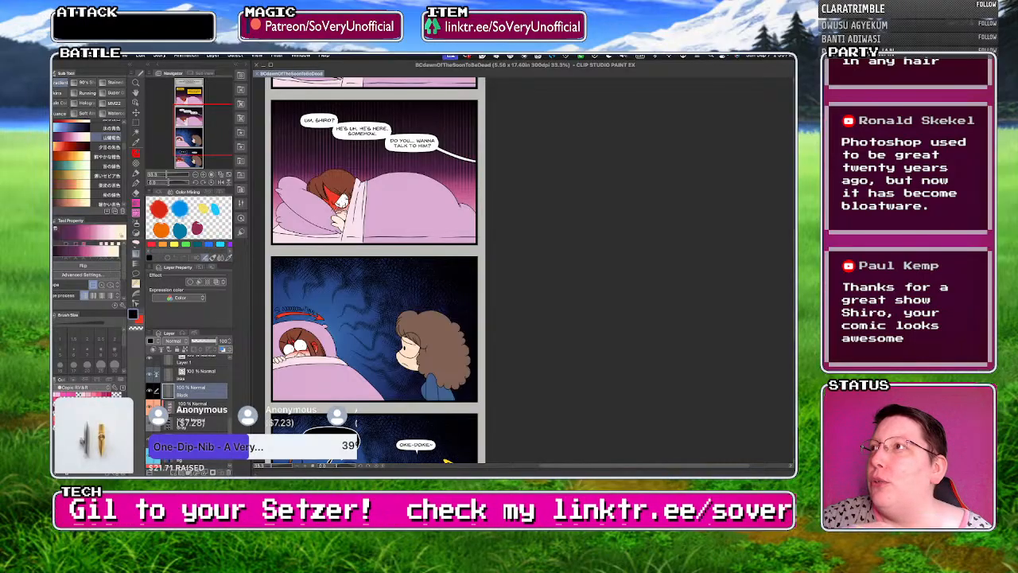
key("super+Tab")
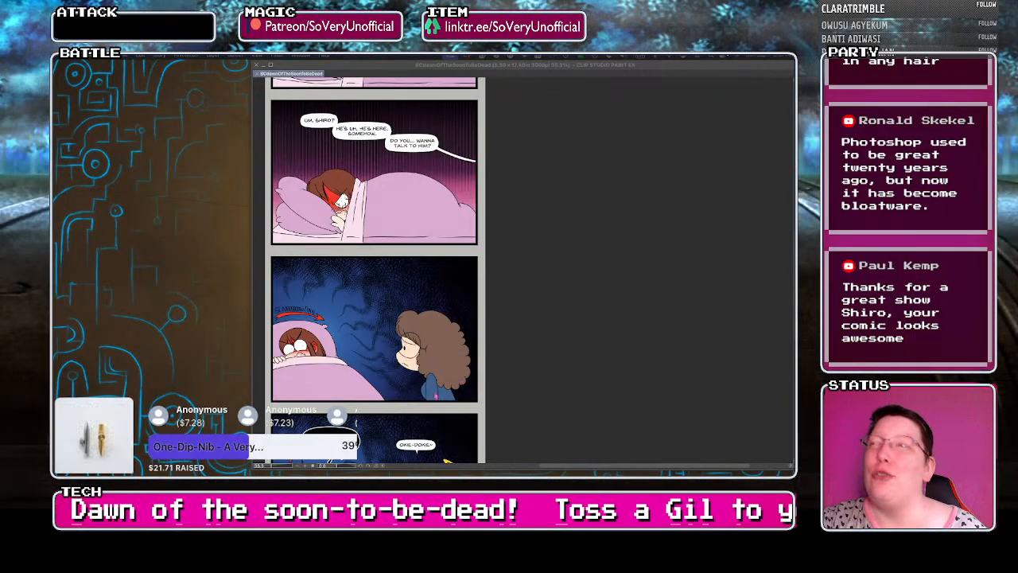
scroll(487, 201, "down", 2)
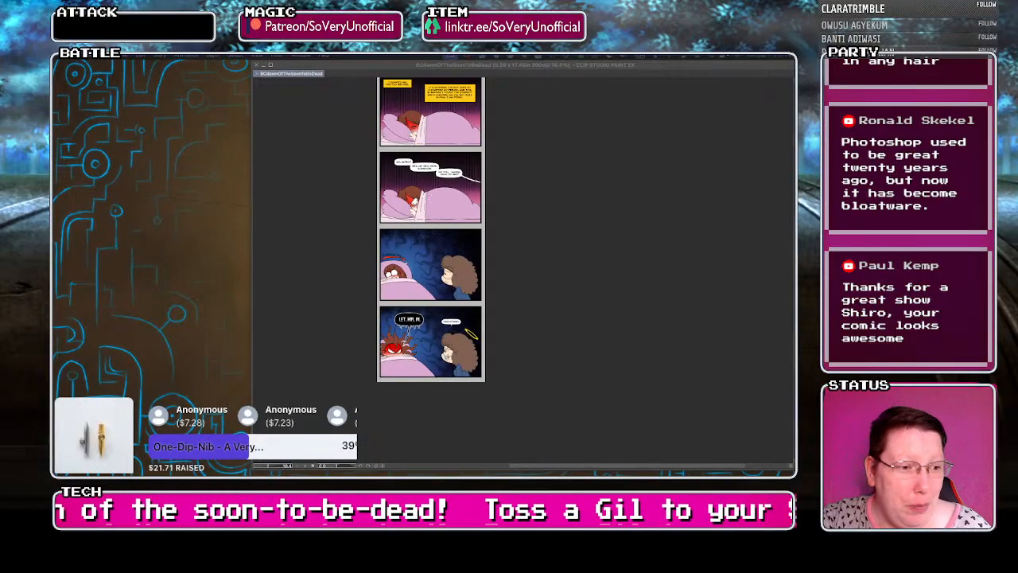
key("Tab")
- Set the paper layer's colour behind the title box and panel gutters to white
scroll(430, 255, "up", 2)
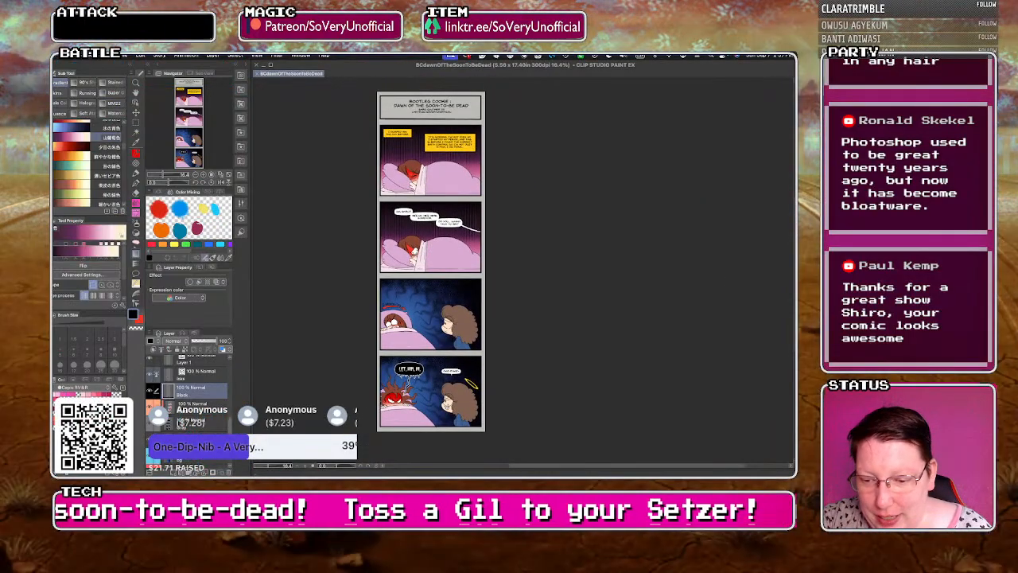
scroll(213, 461, "down", 3)
left_click(214, 461)
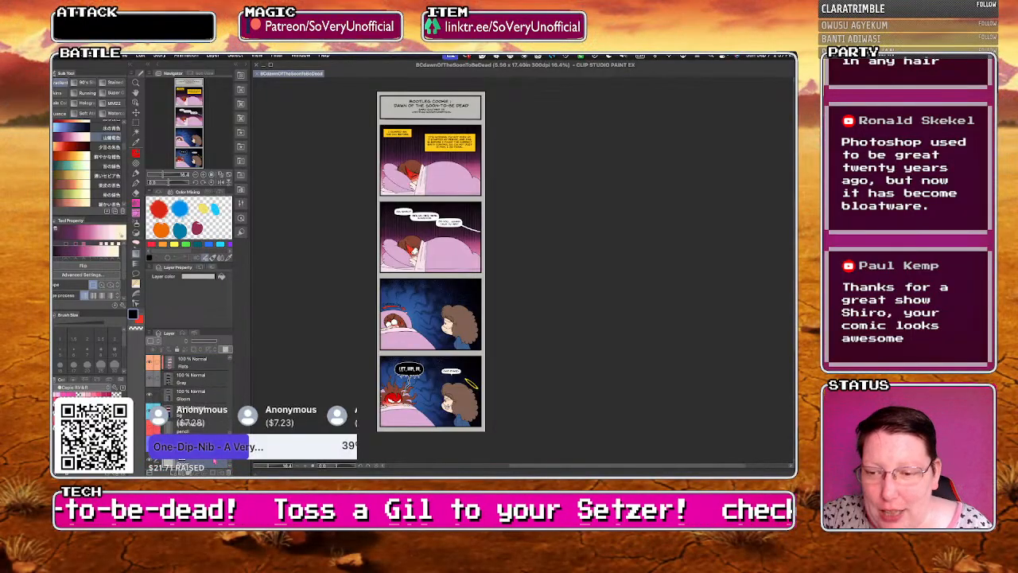
left_click(208, 276)
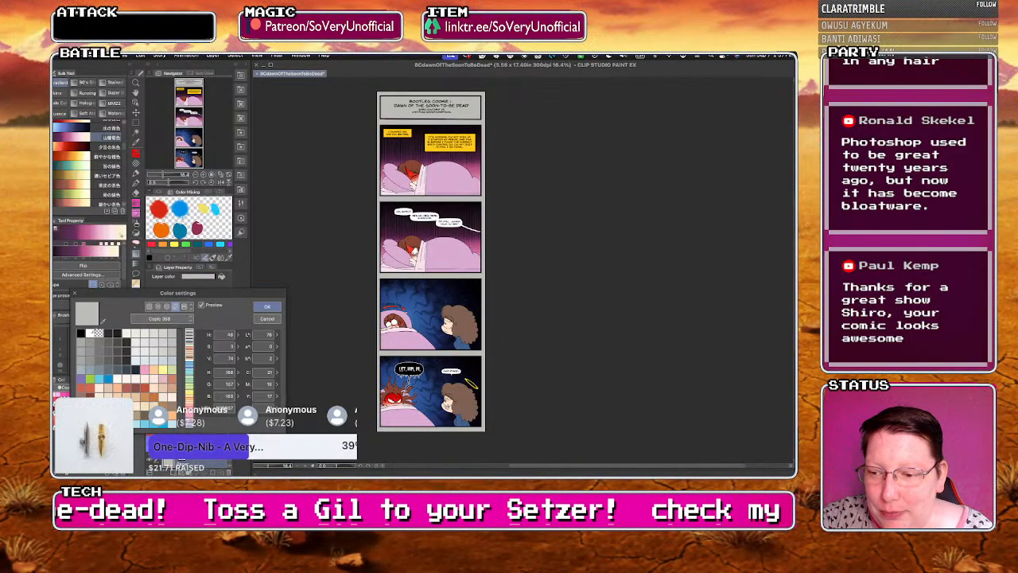
left_click(267, 318)
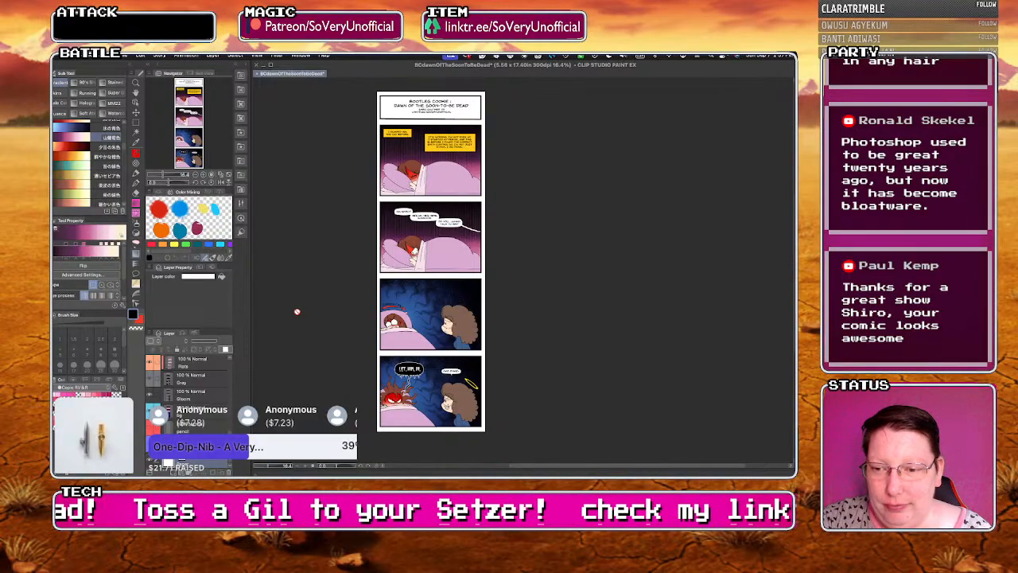
- Examine the title box and the first panel's artwork and yellow captions up close against the white paper
scroll(427, 103, "up", 5)
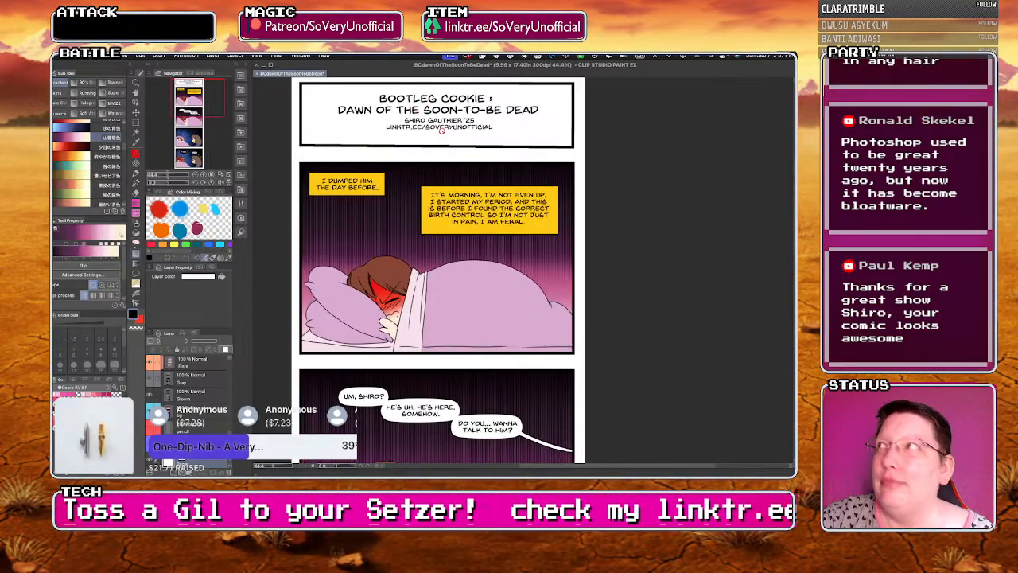
scroll(415, 144, "up", 1)
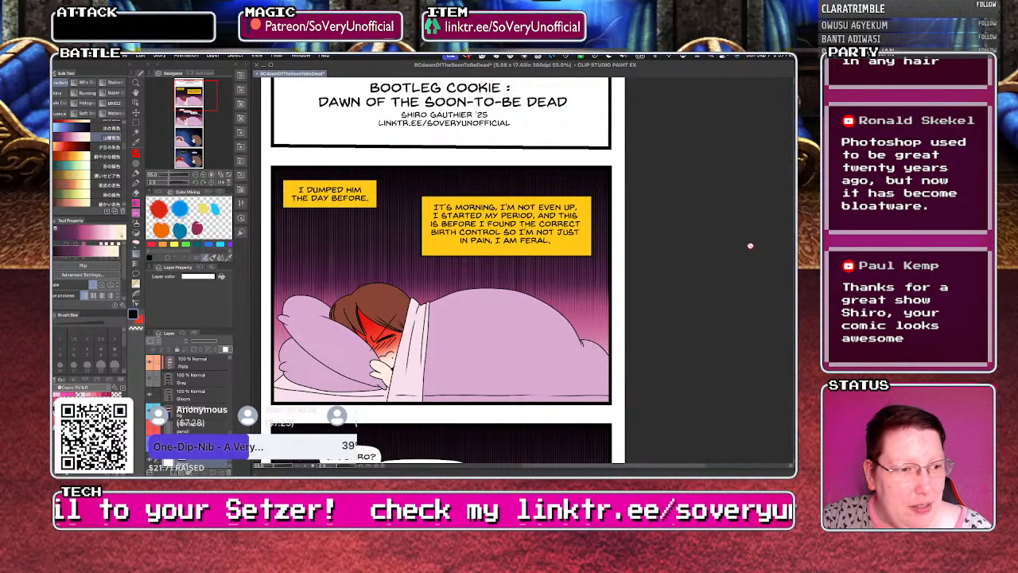
mouse_move(794, 172)
left_mouse_down()
mouse_move(793, 153)
mouse_move(794, 182)
left_mouse_up()
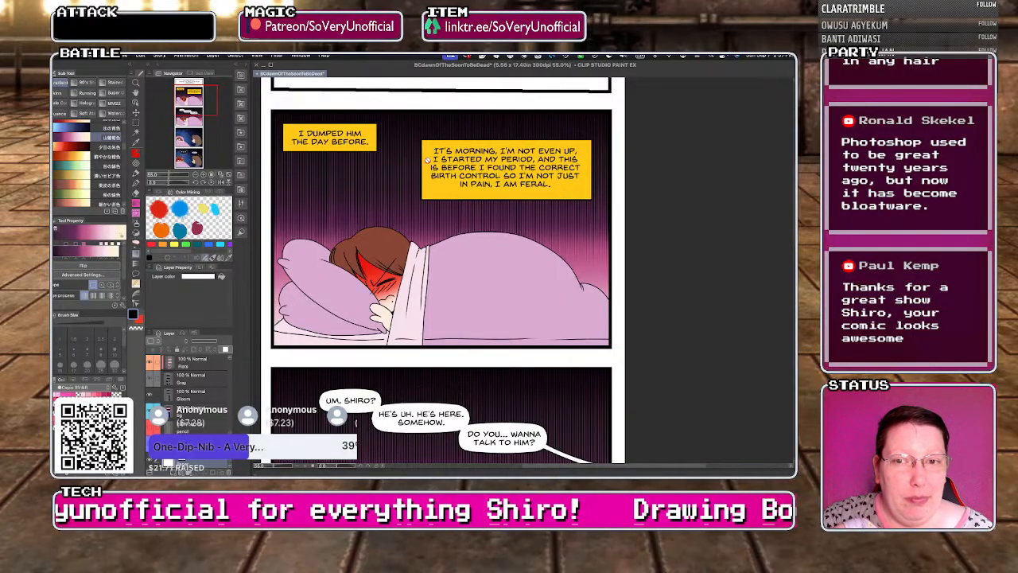
scroll(437, 150, "up", 1)
scroll(435, 150, "up", 1)
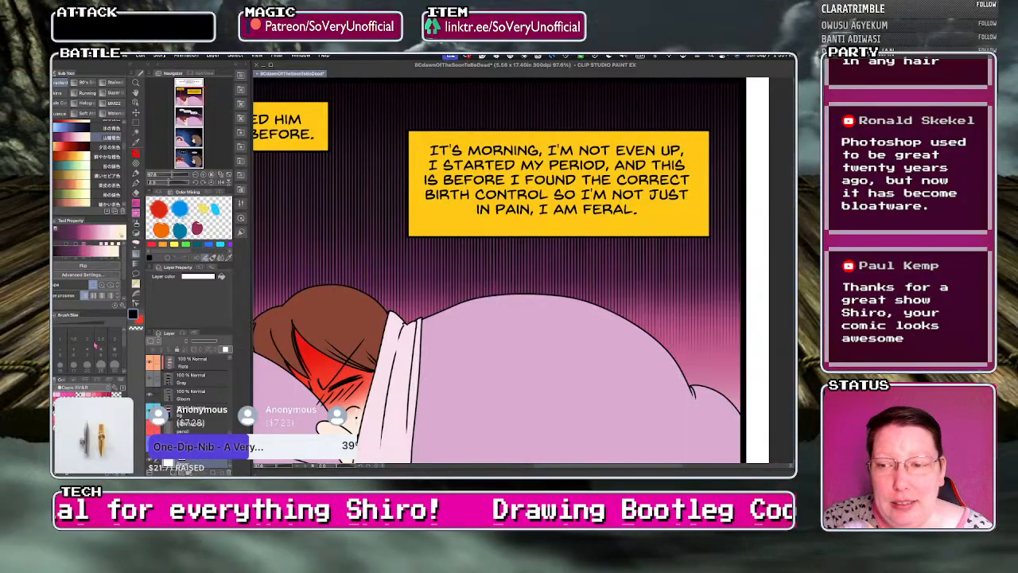
scroll(573, 187, "down", 2)
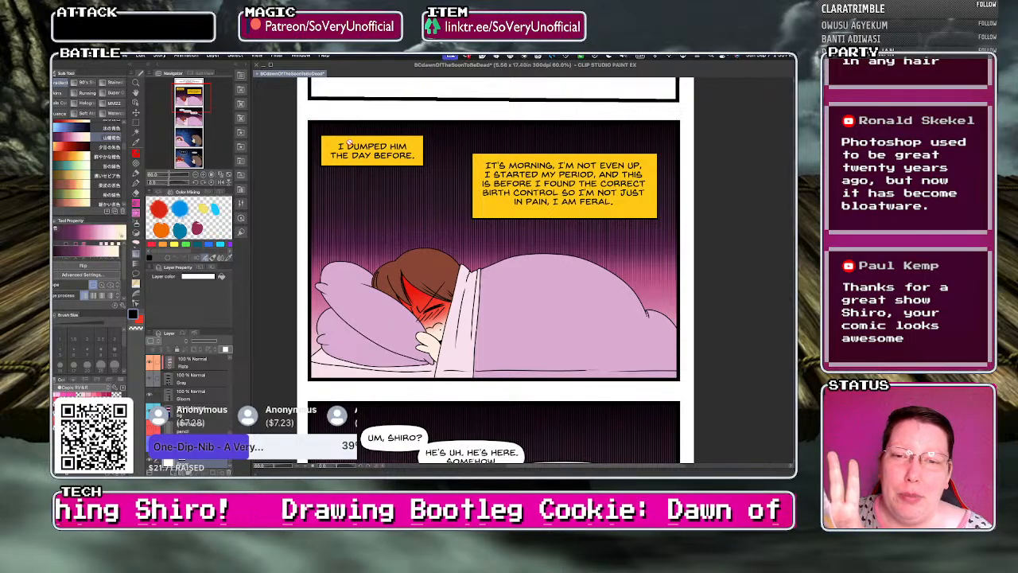
scroll(348, 145, "up", 4)
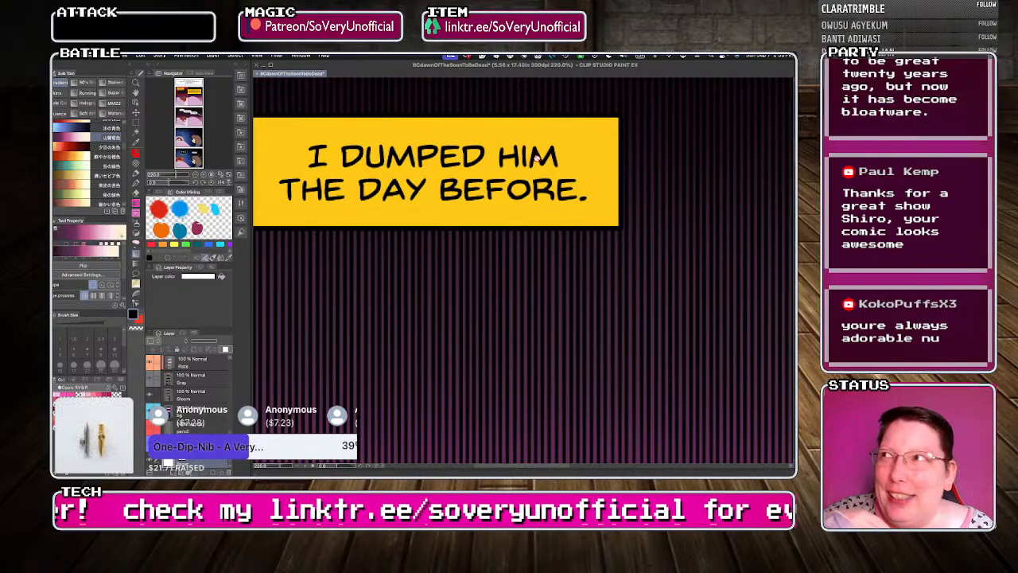
- Review the whole strip panel by panel down to the last panel, checking its backgrounds and speech balloons up close
scroll(537, 159, "down", 8)
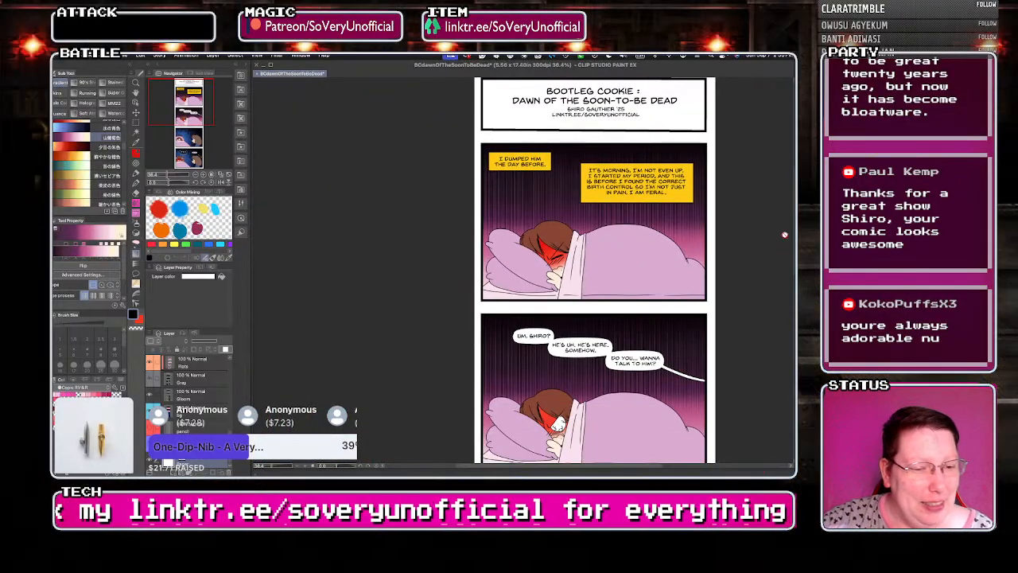
scroll(593, 270, "down", 3)
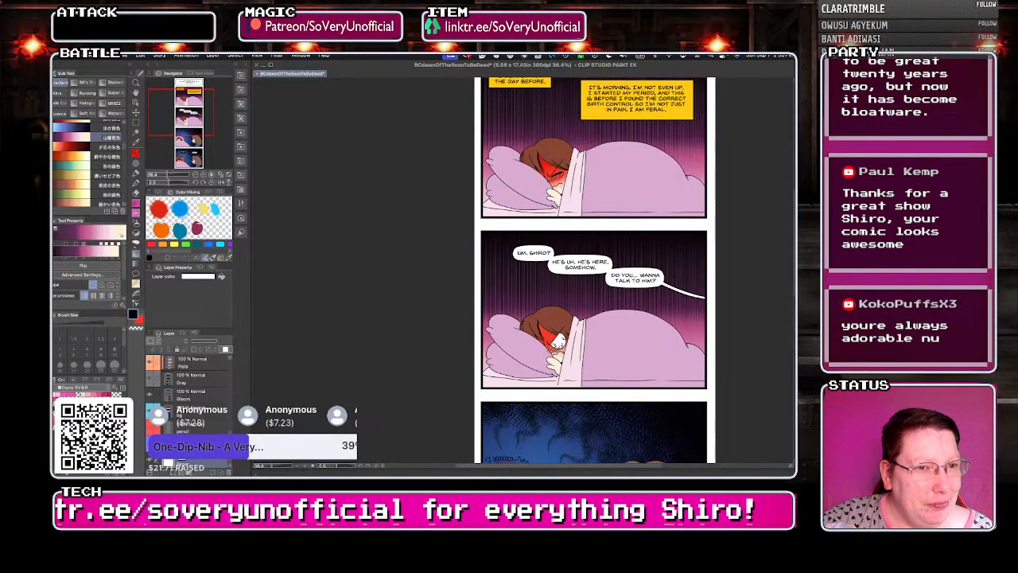
scroll(593, 271, "down", 3)
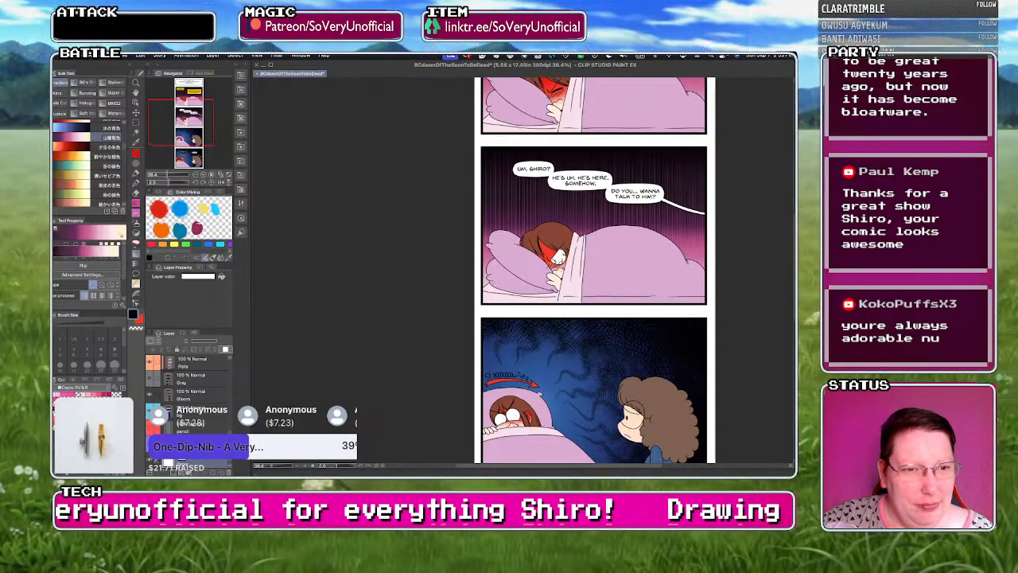
scroll(594, 270, "down", 5)
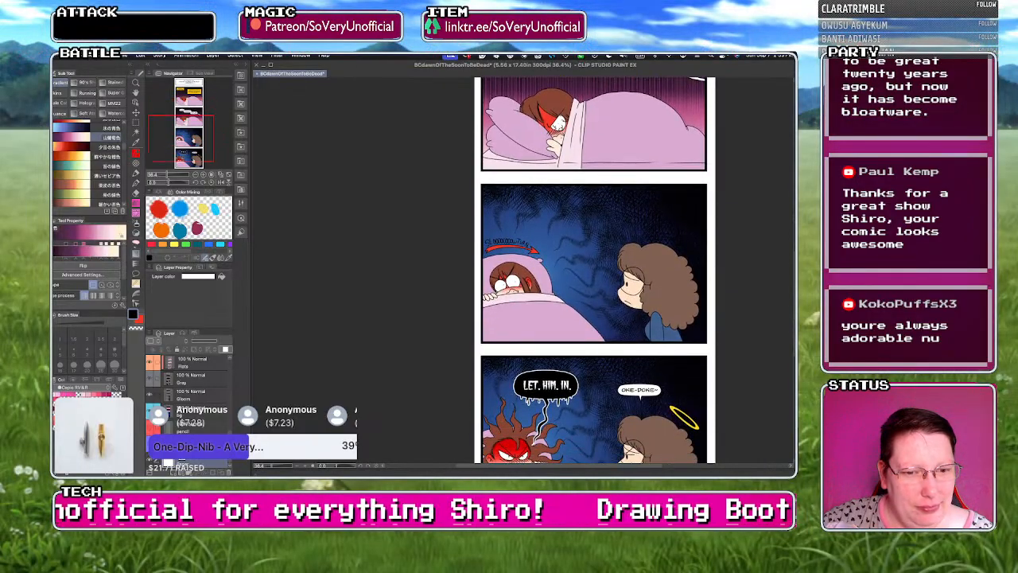
scroll(593, 270, "down", 4)
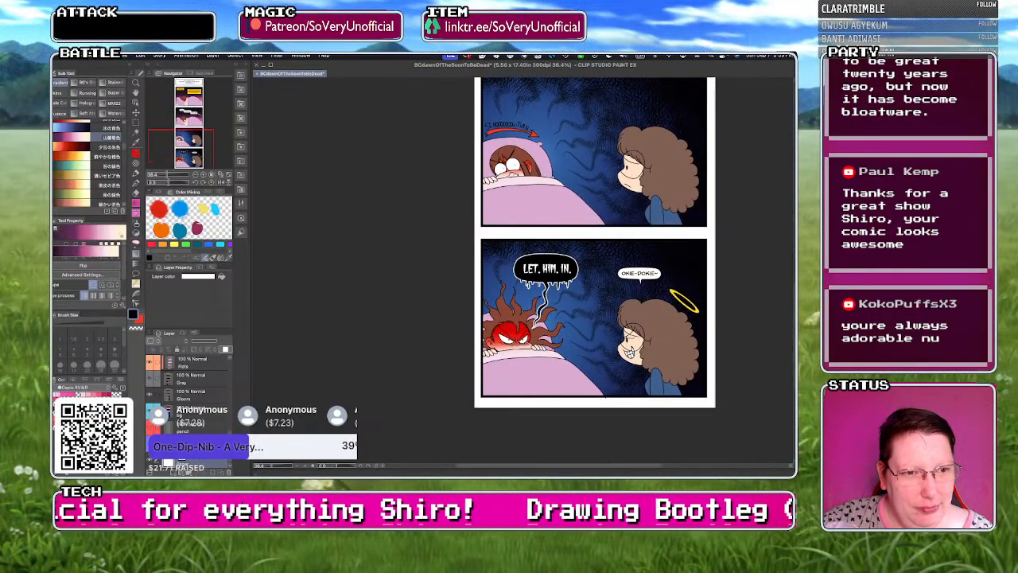
scroll(593, 270, "down", 1)
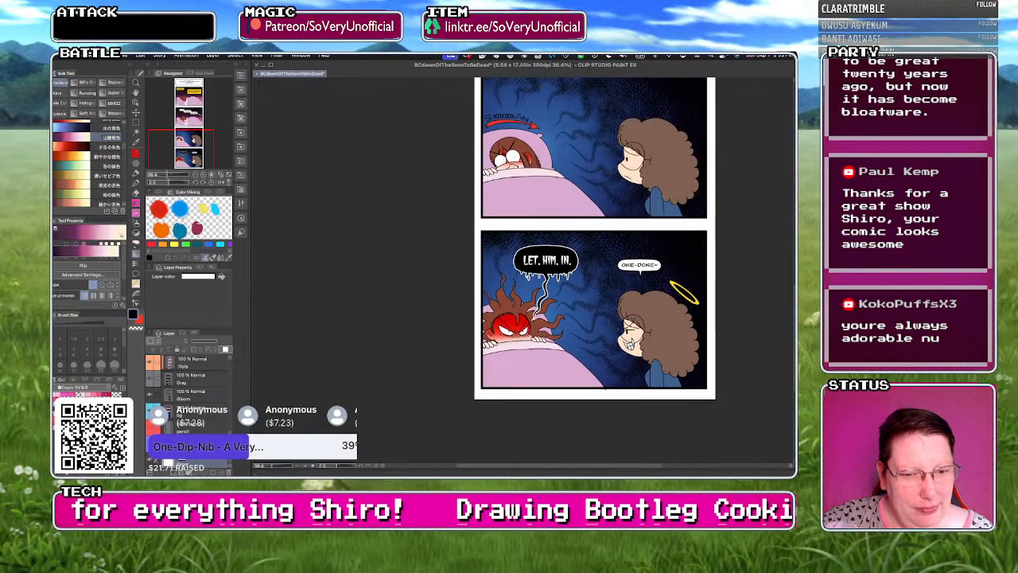
scroll(688, 349, "up", 2)
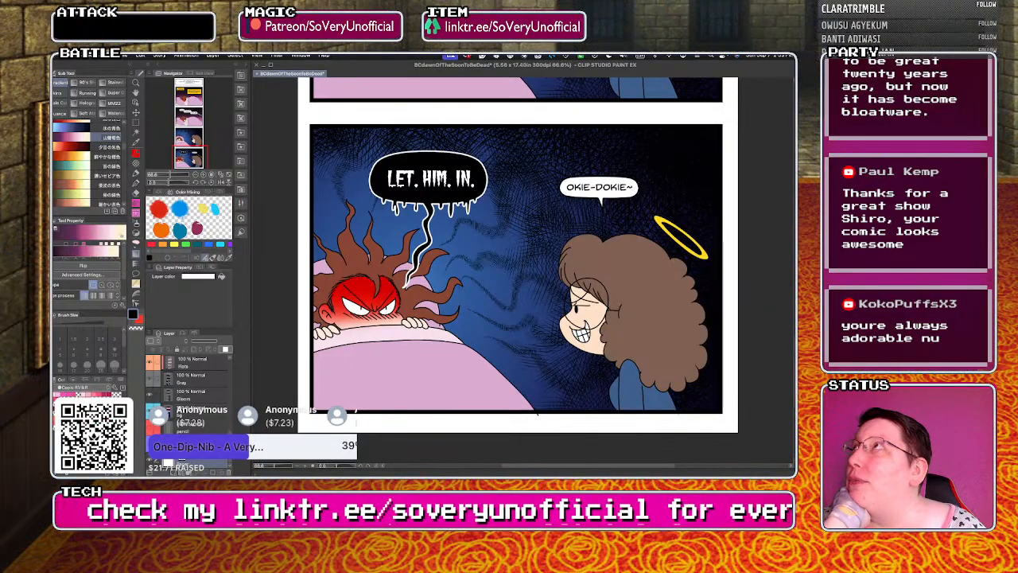
key("Tab")
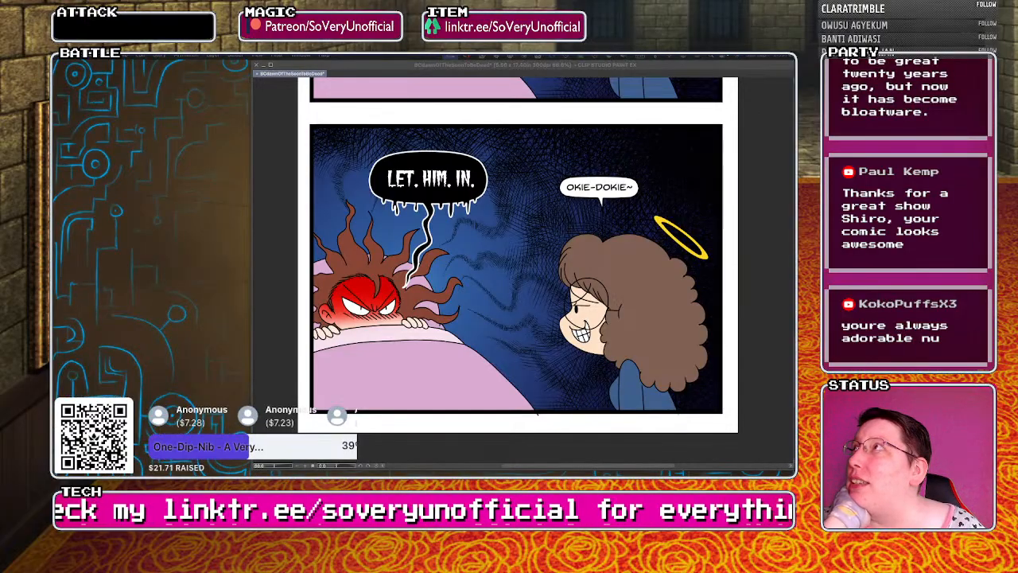